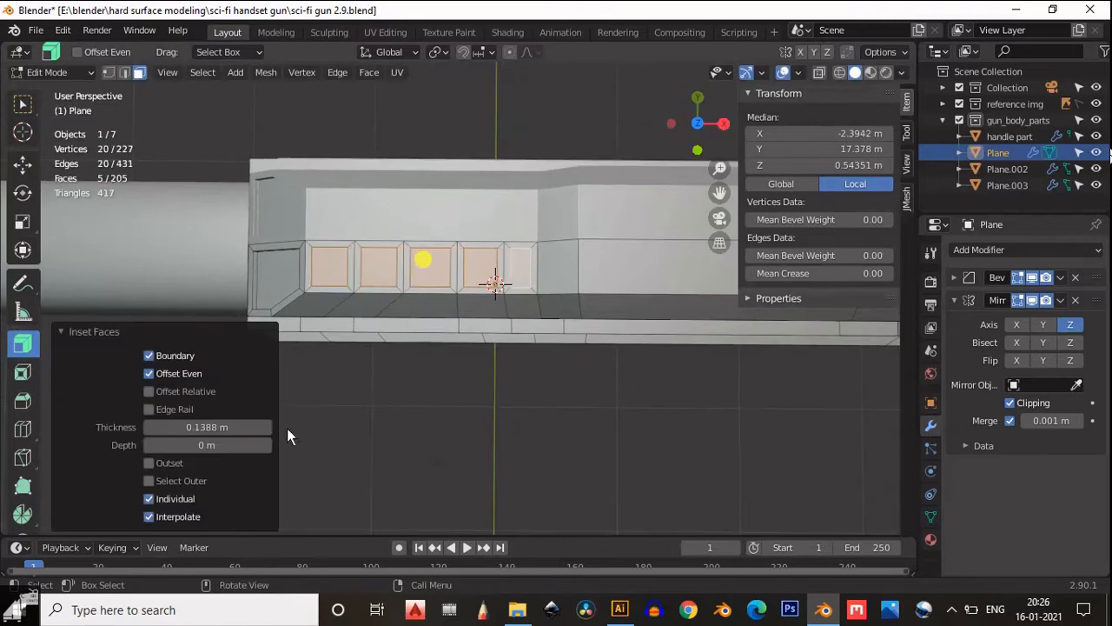
- Extrude the seven-face strip along the upper side of the gun body outward and scale the raised faces to 0.951
key(alt+e)
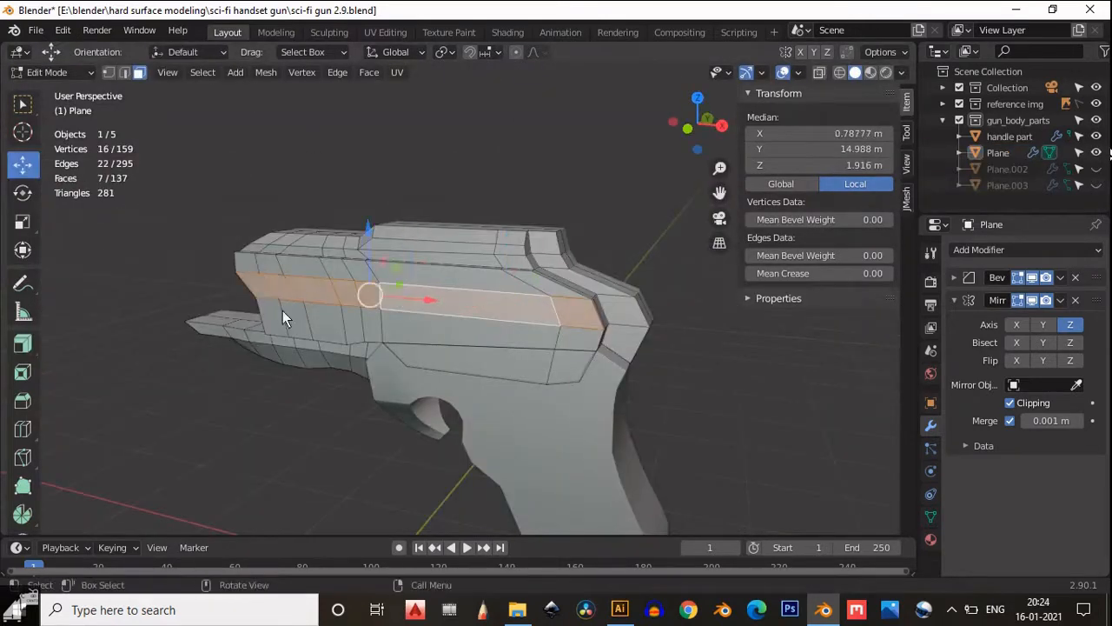
middle_drag(282, 310, 356, 332)
key(g)
key(y)
click(414, 392)
middle_drag(414, 393, 333, 342)
click(23, 343)
drag(471, 360, 606, 472)
key(s)
click(623, 471)
middle_drag(623, 471, 487, 404)
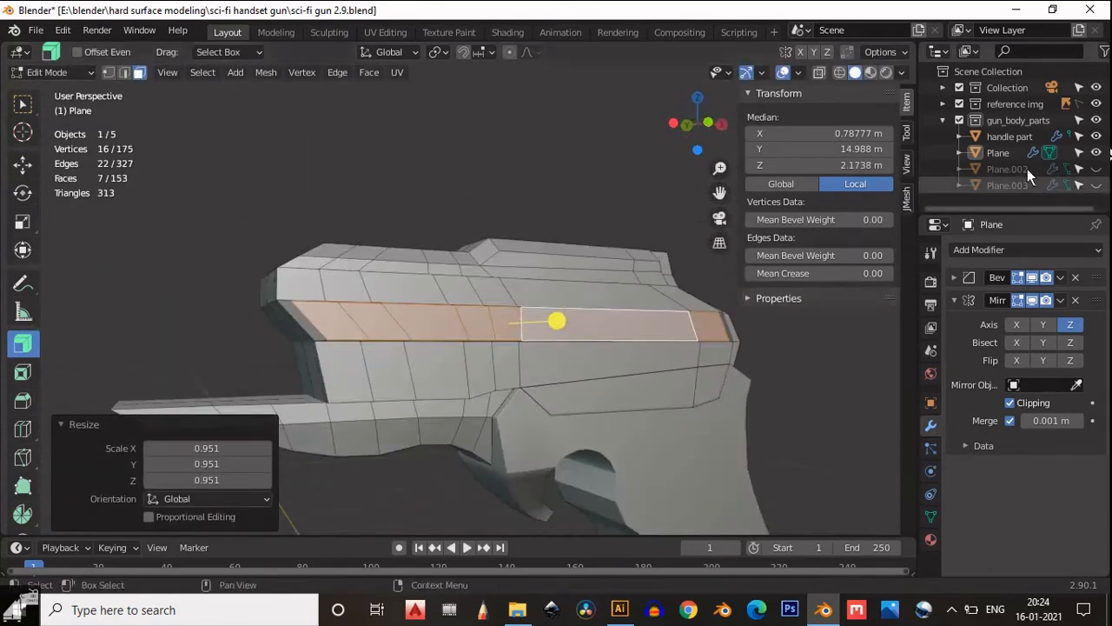
- Unhide the Plane.002 and Plane.003 parts of the gun
drag(1096, 168, 1096, 186)
middle_drag(374, 323, 544, 323)
key(Tab)
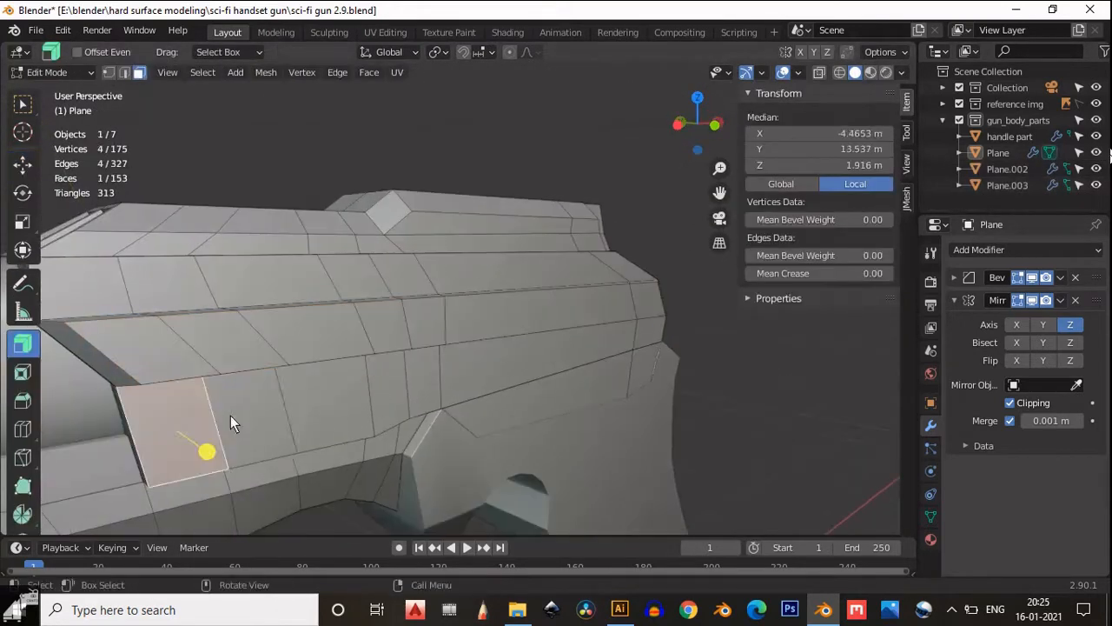
- Inset the seven side faces below the raised strip and extrude them inward along their normals by about 0.138 m
drag(232, 422, 504, 390)
middle_drag(503, 390, 695, 399)
key(i)
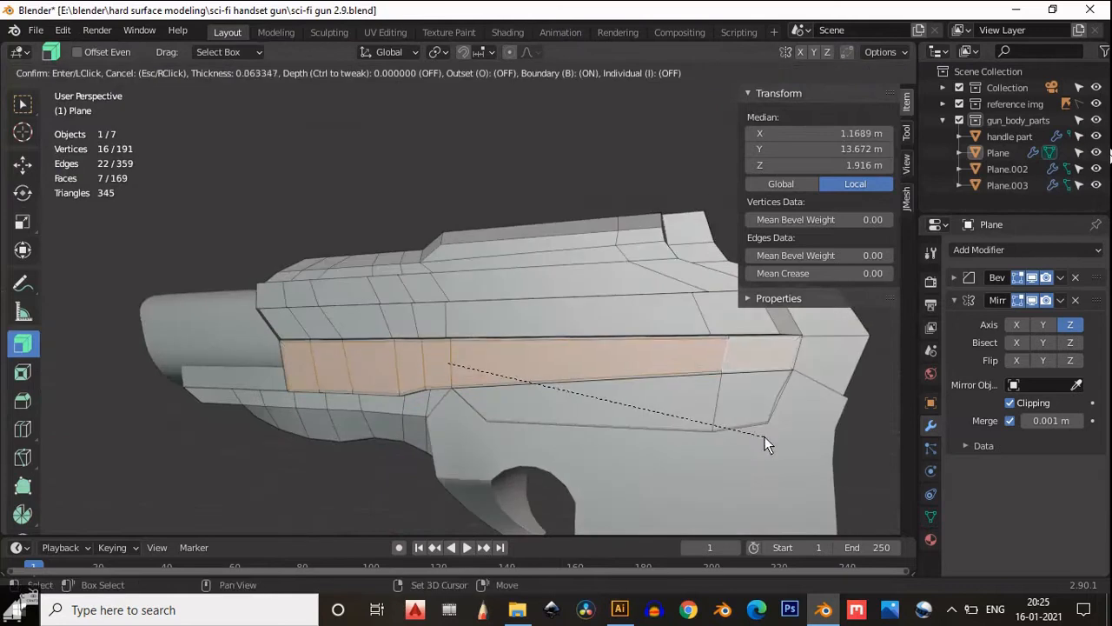
click(533, 400)
key(alt+s)
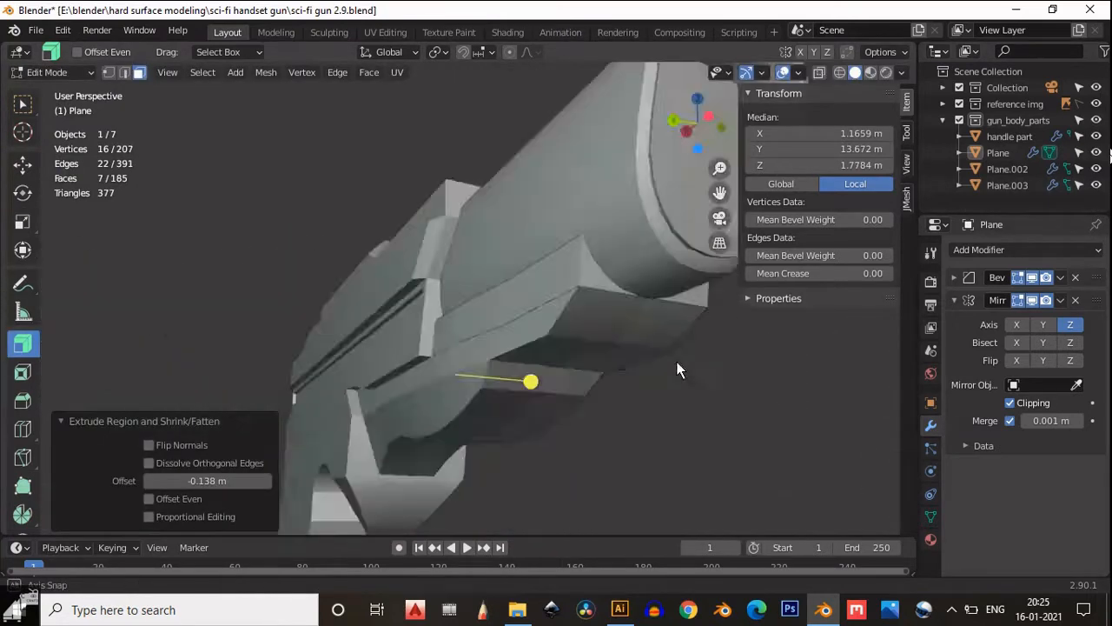
middle_drag(529, 379, 802, 384)
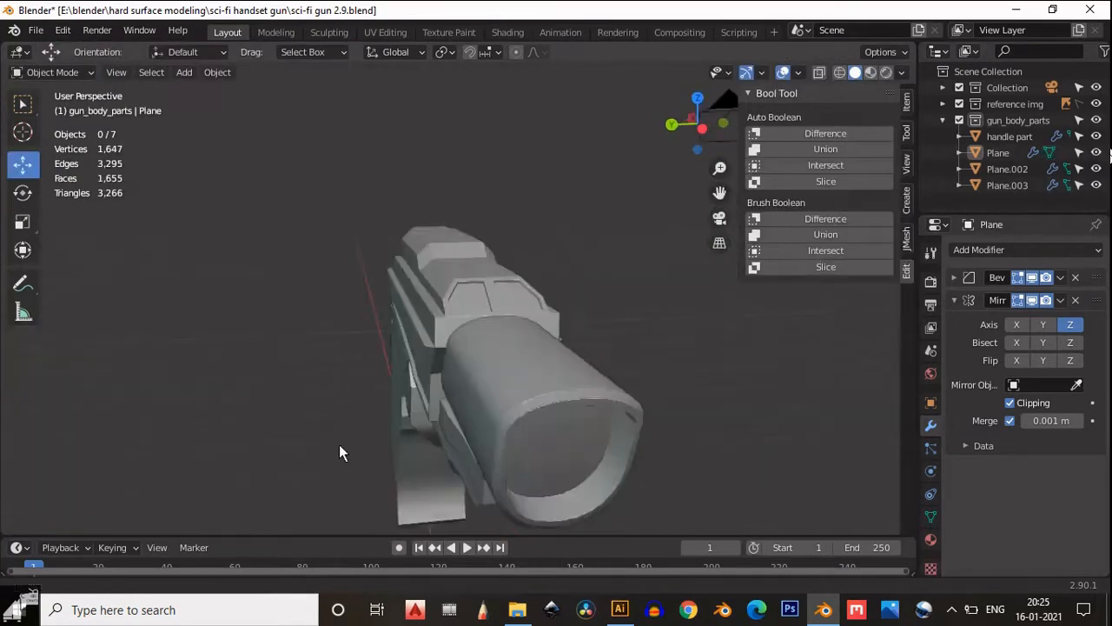
middle_drag(340, 451, 427, 425)
scroll(427, 416, up, 10)
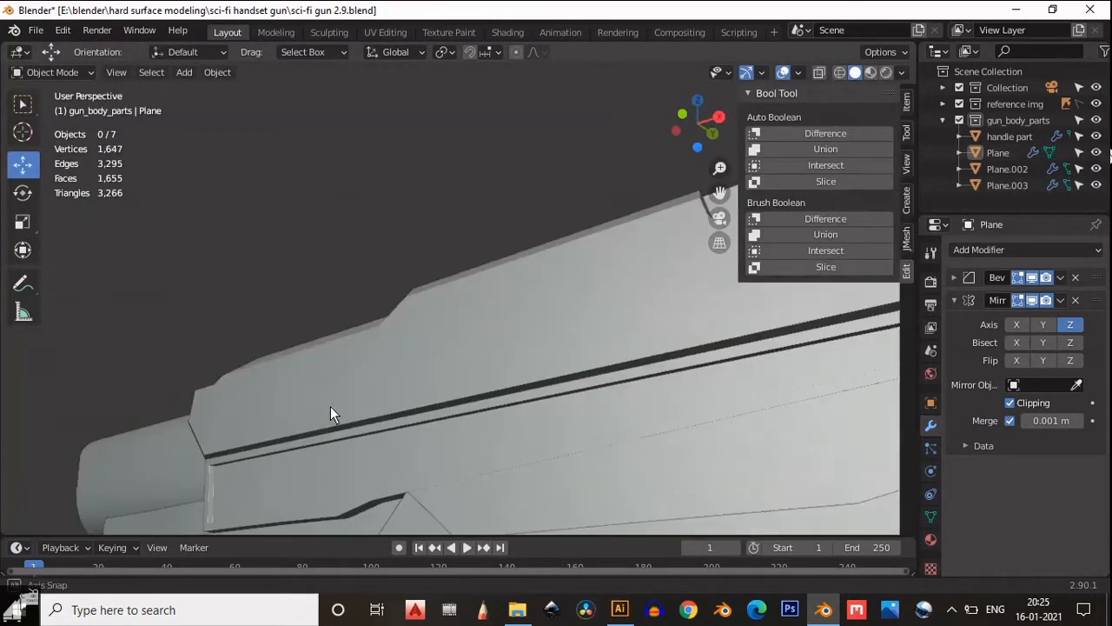
middle_drag(330, 406, 413, 408)
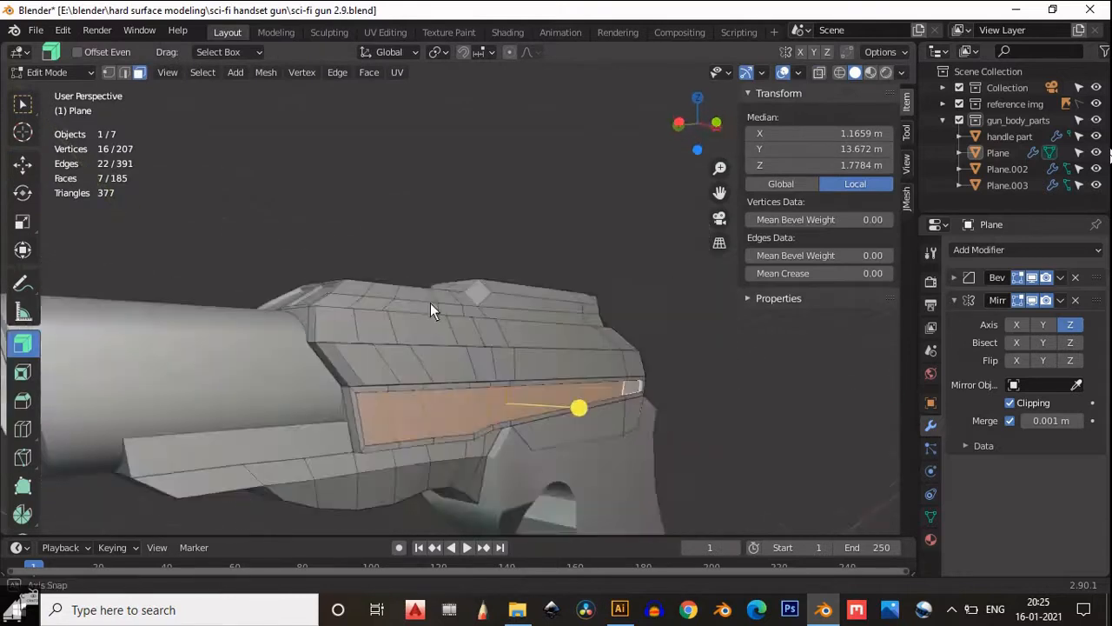
- Inset the five faces on top of the front body section individually with a thickness of about 0.139 m
middle_drag(430, 303, 344, 360)
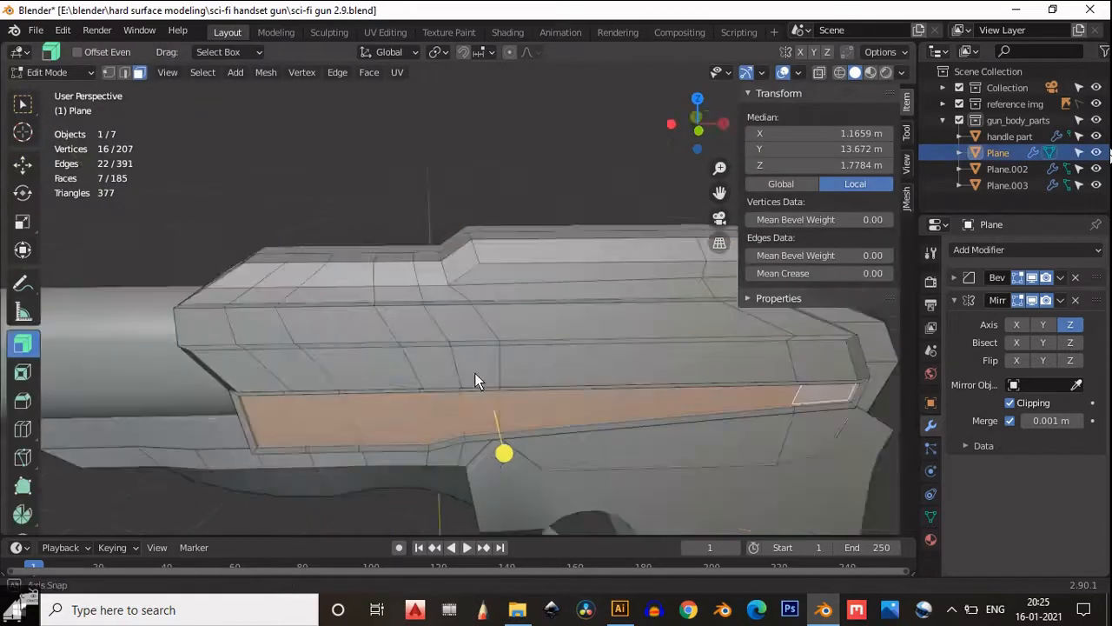
middle_drag(475, 373, 581, 273)
shift+middle_drag(327, 365, 405, 324)
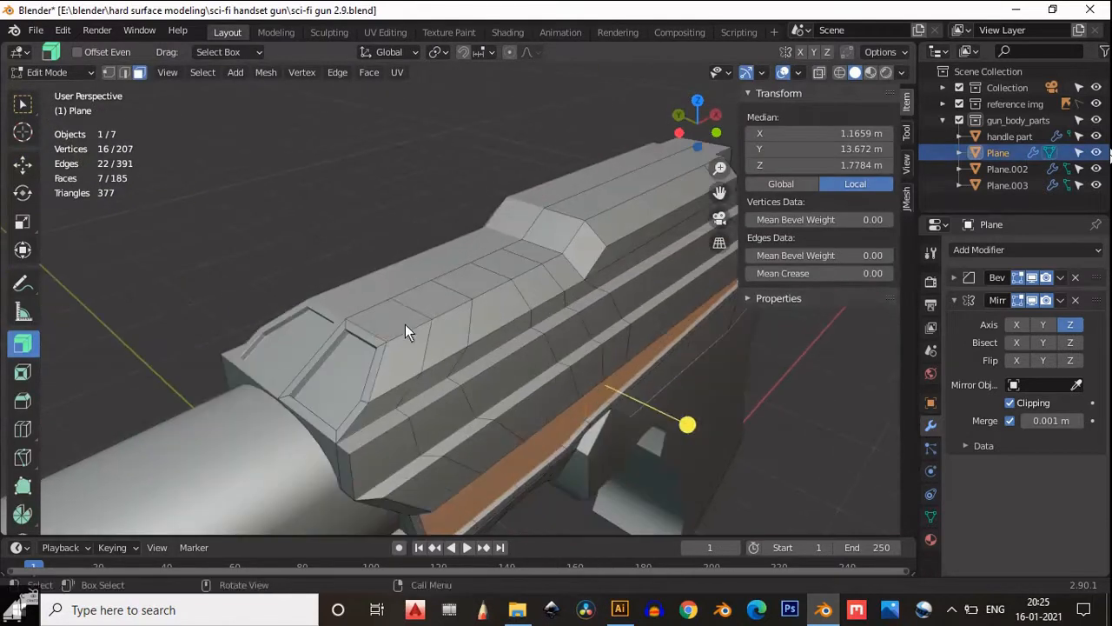
click(366, 316)
shift+click(412, 297)
shift+click(462, 278)
shift+click(504, 259)
shift+click(526, 252)
key(shift+KP_7)
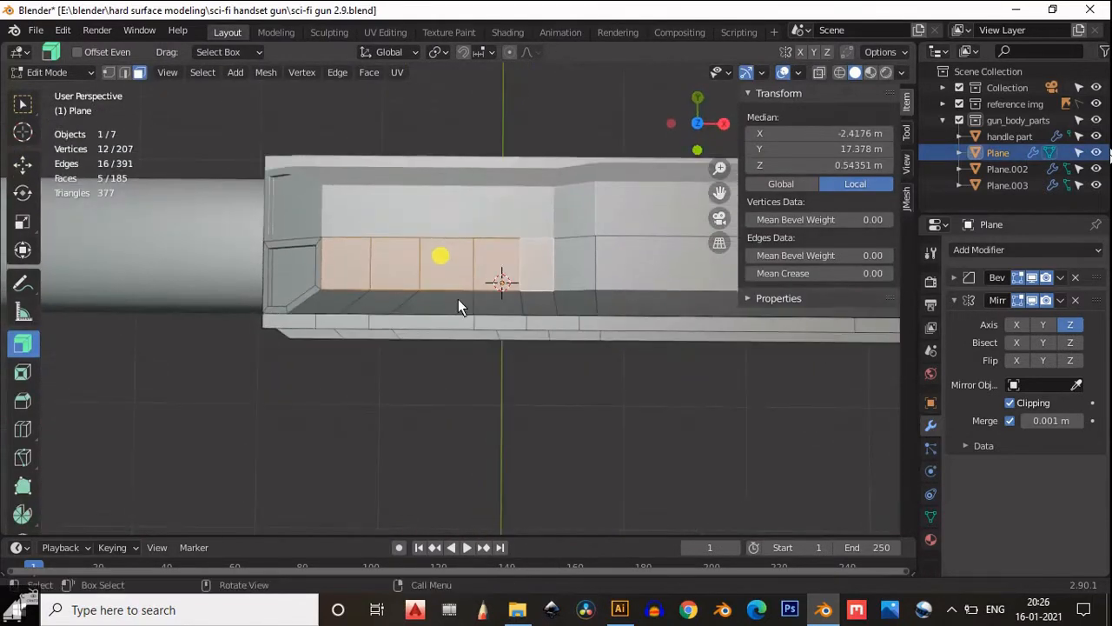
key(i)
click(601, 472)
click(150, 500)
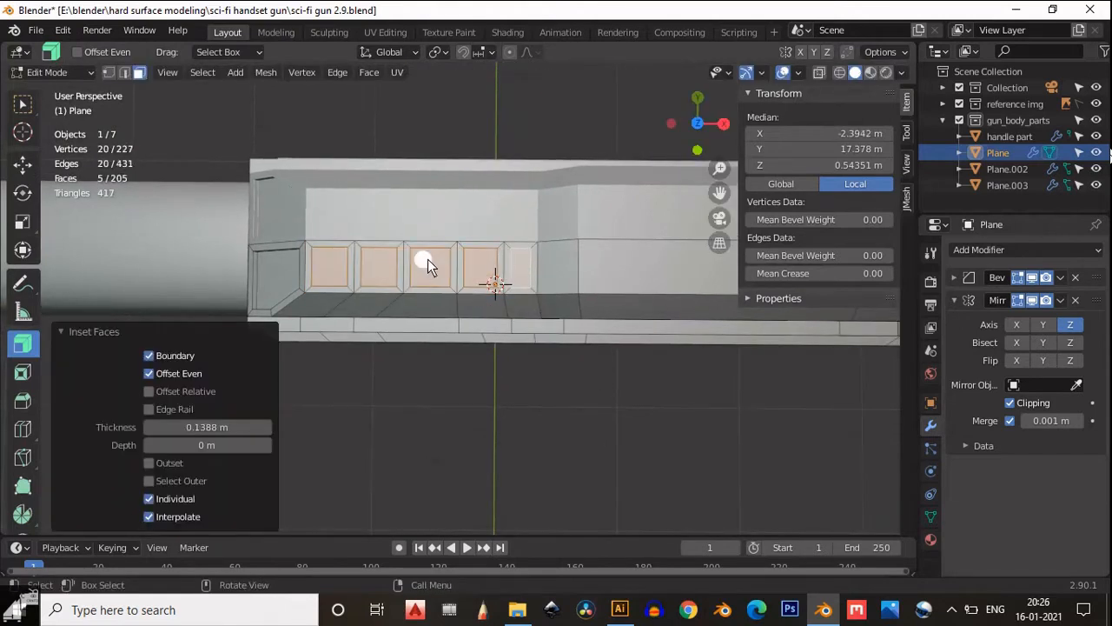
- Extrude the five inset top faces inward along their normals with an offset of -0.05 m
drag(426, 259, 417, 285)
middle_drag(347, 382, 501, 290)
click(166, 481)
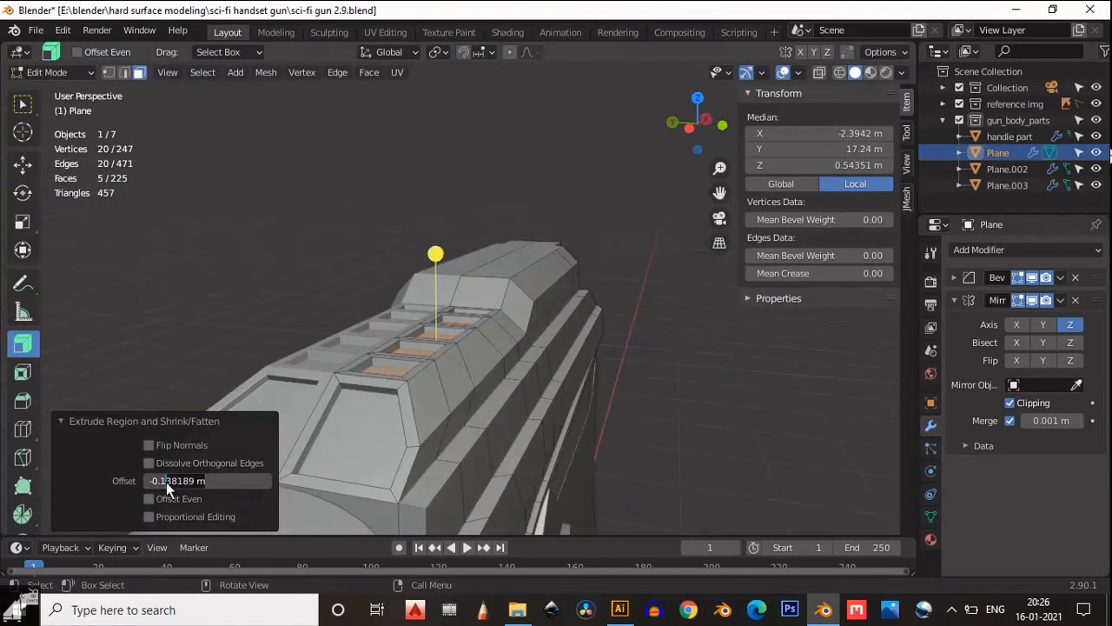
text(-0.1)
key(Return)
middle_drag(340, 377, 443, 348)
click(168, 485)
text(-0.05)
key(Return)
scroll(475, 439, up, 3)
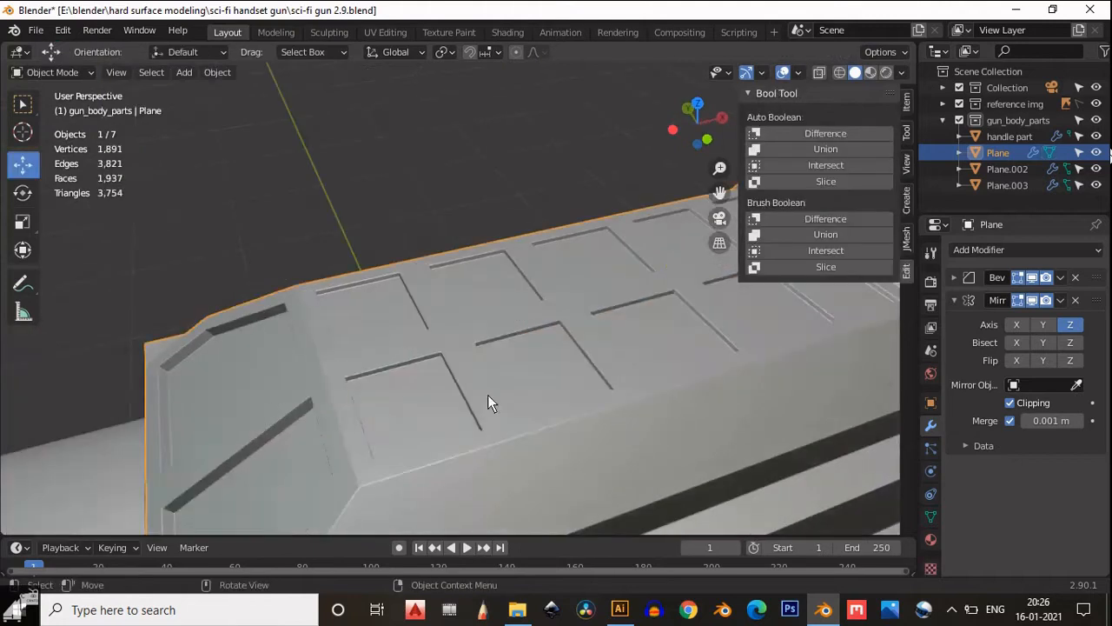
- Inspect the gun body and compare its side with the reference image in the see-through front view
scroll(489, 402, down, 5)
middle_drag(460, 360, 653, 312)
scroll(504, 303, up, 4)
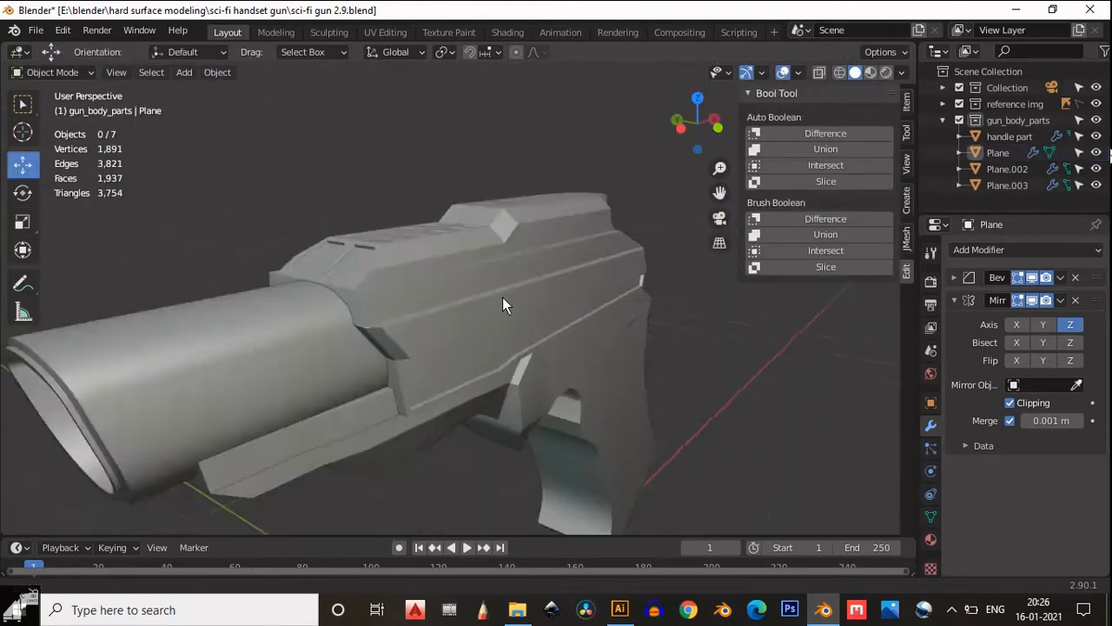
key(KP_1)
scroll(654, 224, up, 2)
scroll(625, 239, up, 4)
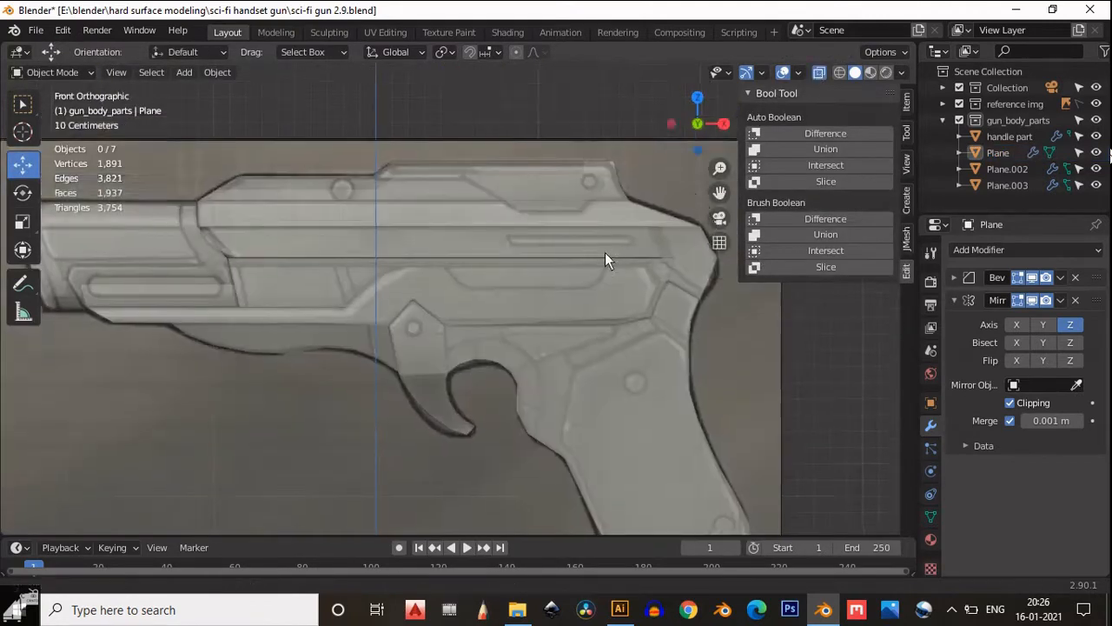
middle_drag(536, 311, 633, 310)
key(alt+z)
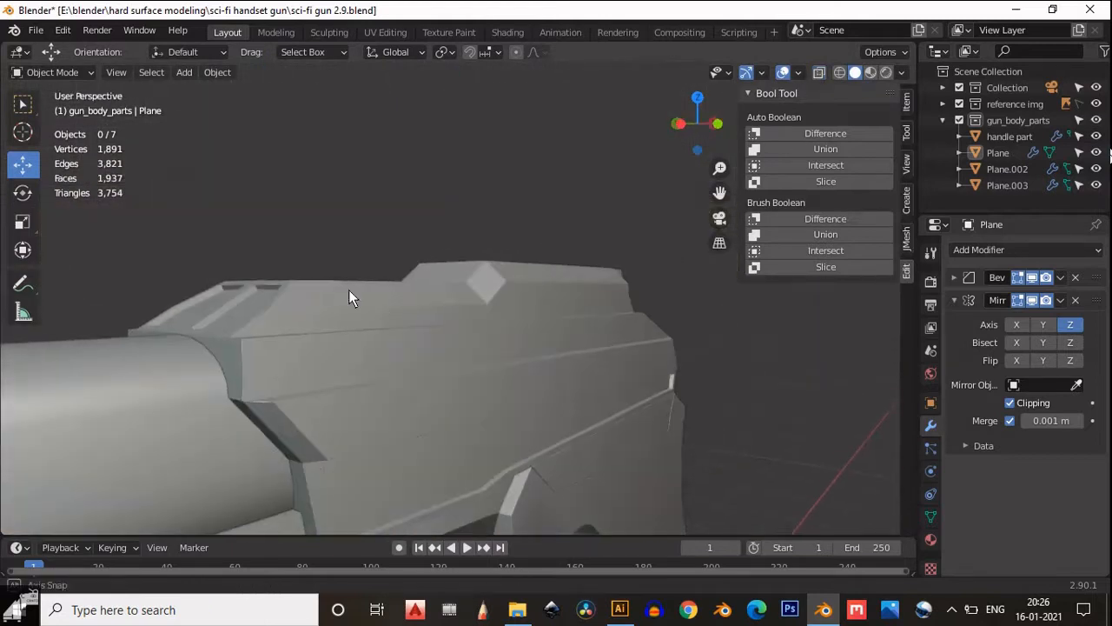
middle_drag(350, 295, 286, 299)
- Trace the upper panel line of the reference image with annotation strokes along the gun body in the front view
click(698, 128)
click(818, 74)
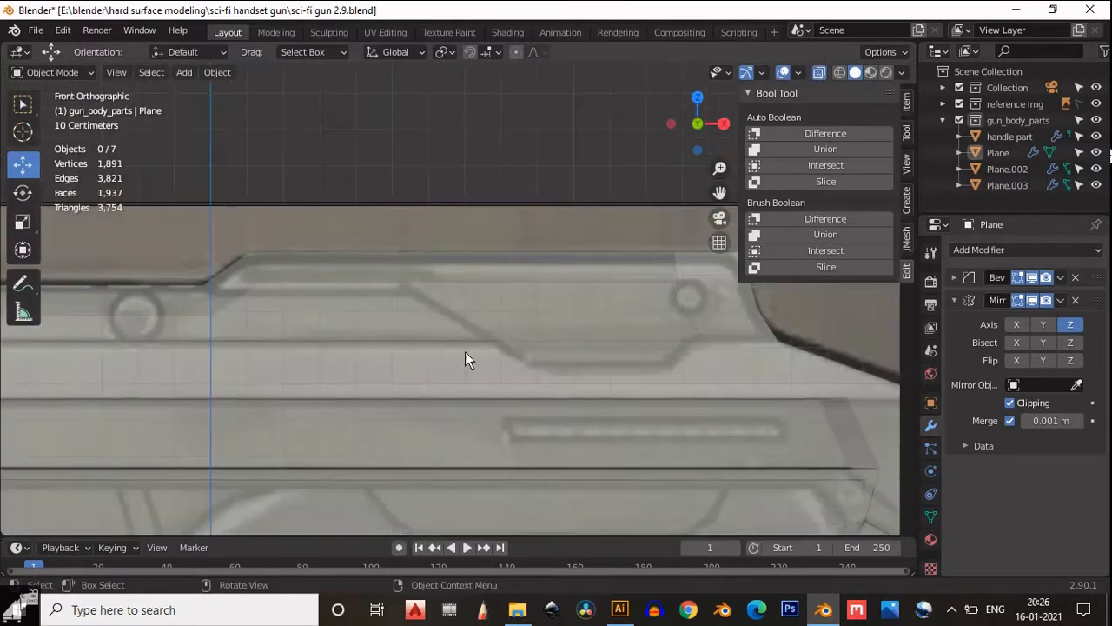
click(423, 308)
click(23, 282)
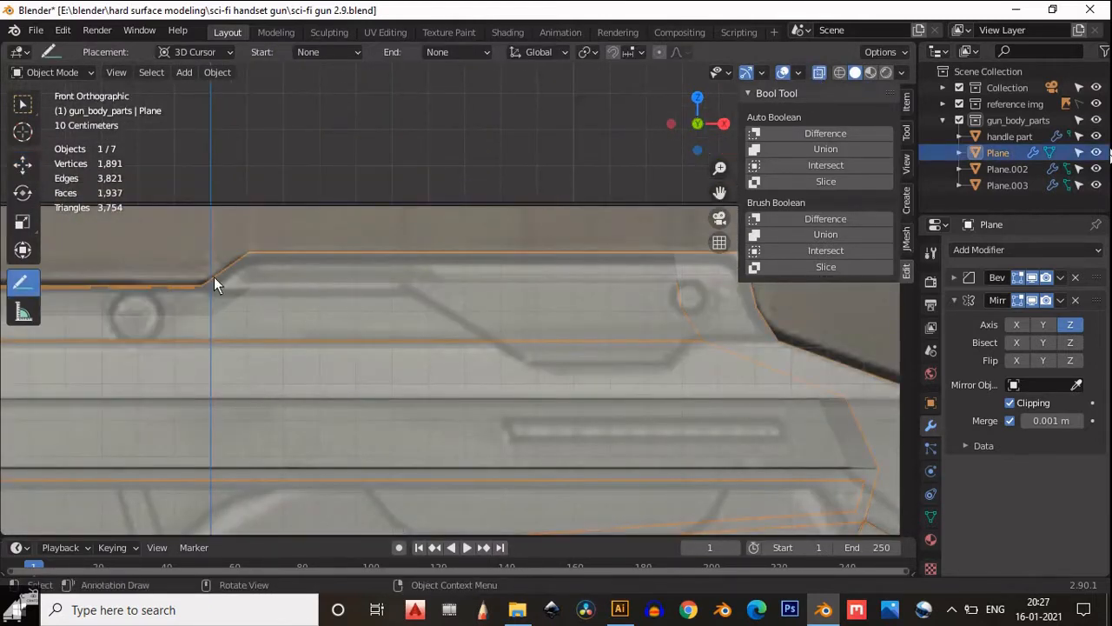
mouse_move(255, 290)
mouse_down()
mouse_move(424, 301)
mouse_move(525, 364)
mouse_up()
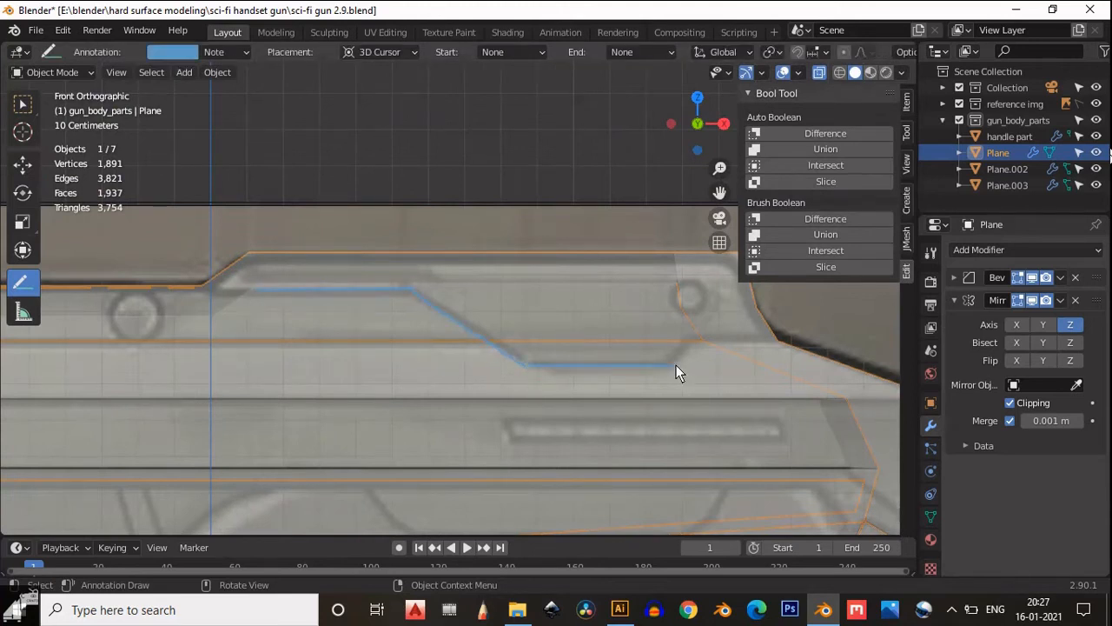
shift+middle_drag(247, 349, 636, 383)
drag(643, 322, 611, 349)
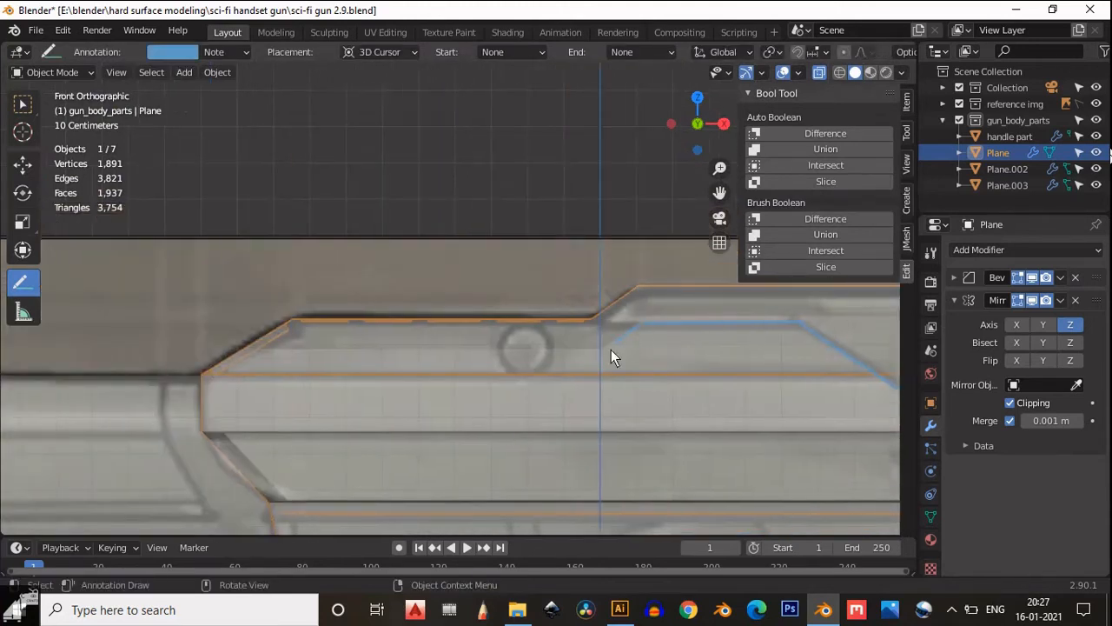
scroll(247, 346, down, 5)
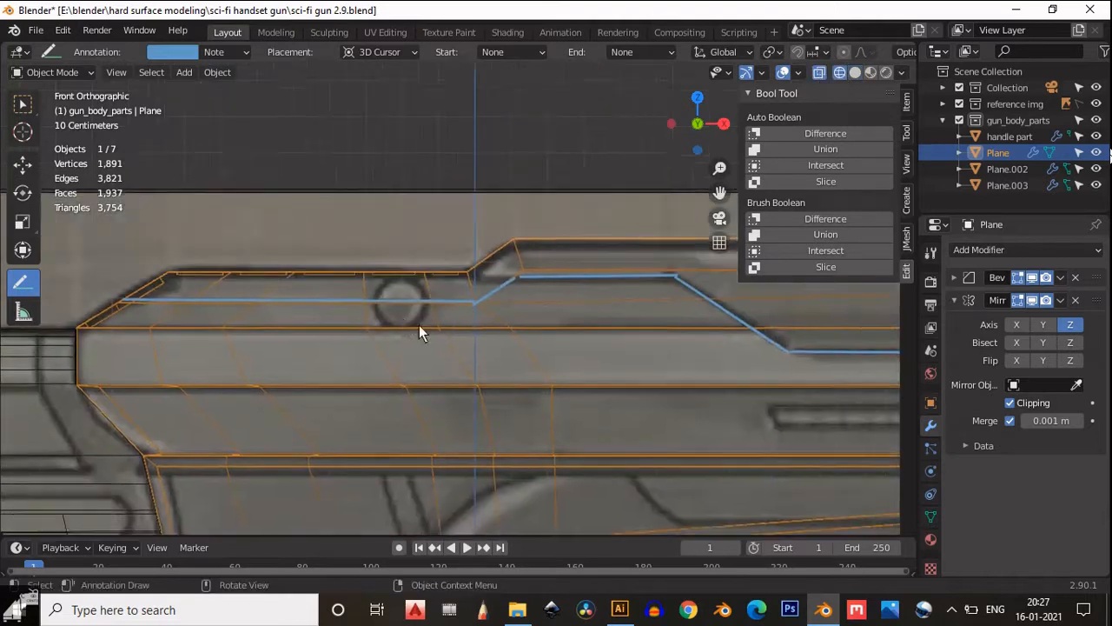
- Trace the lower panel line above the trigger area with annotation strokes, and return to box selection in the front view
mouse_move(352, 424)
mouse_down()
mouse_move(427, 376)
mouse_move(633, 403)
mouse_move(636, 389)
mouse_up()
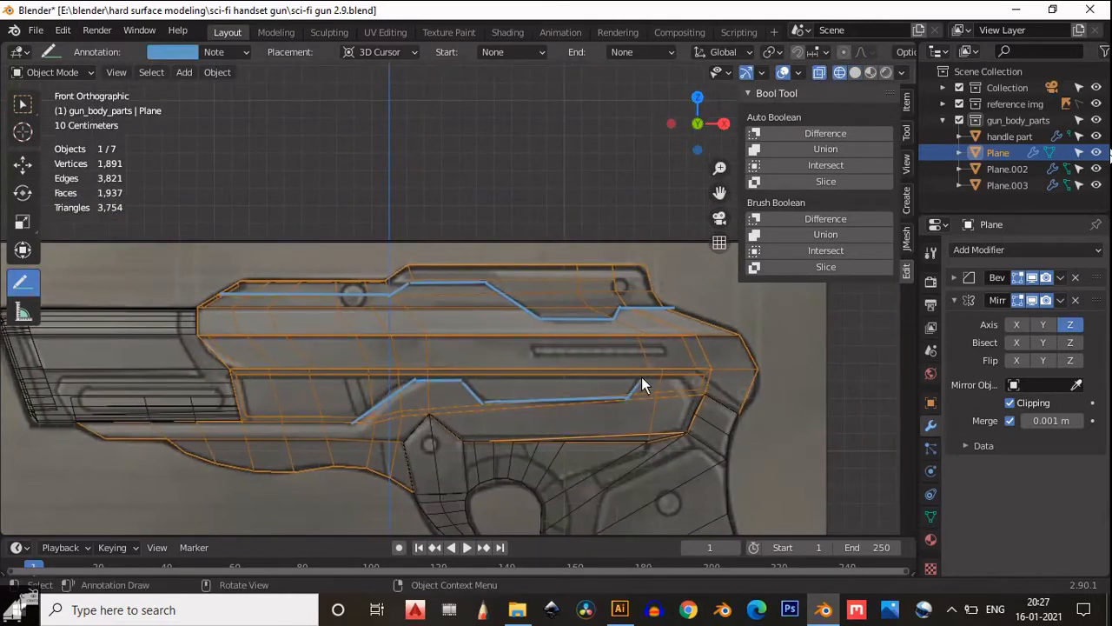
mouse_move(588, 371)
middle_down()
mouse_move(774, 114)
mouse_move(506, 252)
mouse_move(337, 257)
mouse_move(417, 252)
middle_up()
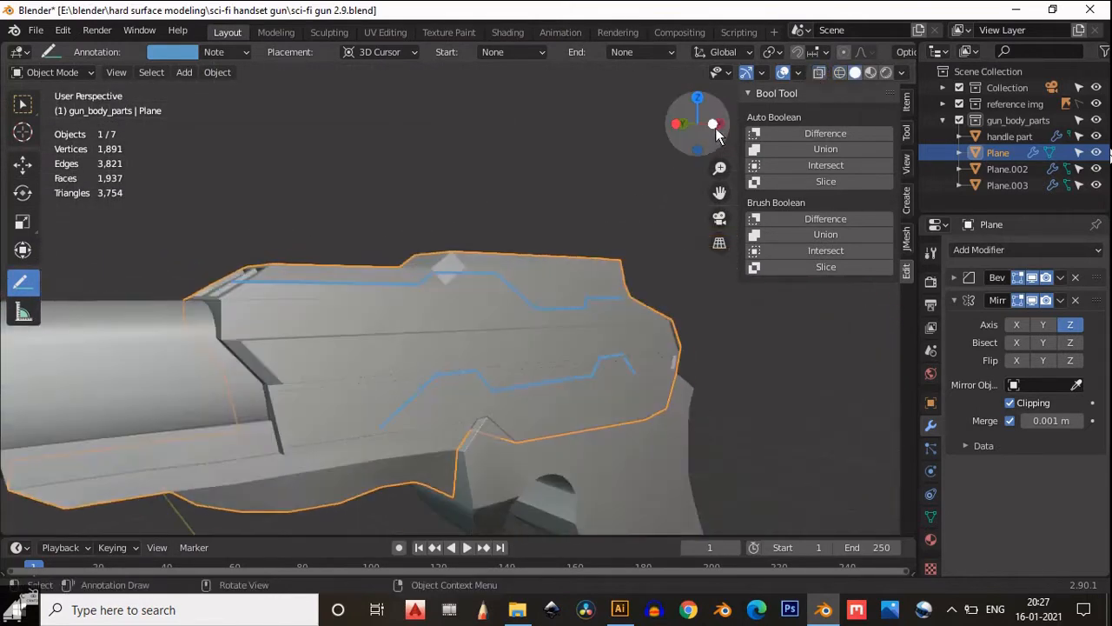
click(714, 131)
click(22, 104)
shift+middle_drag(515, 353, 376, 361)
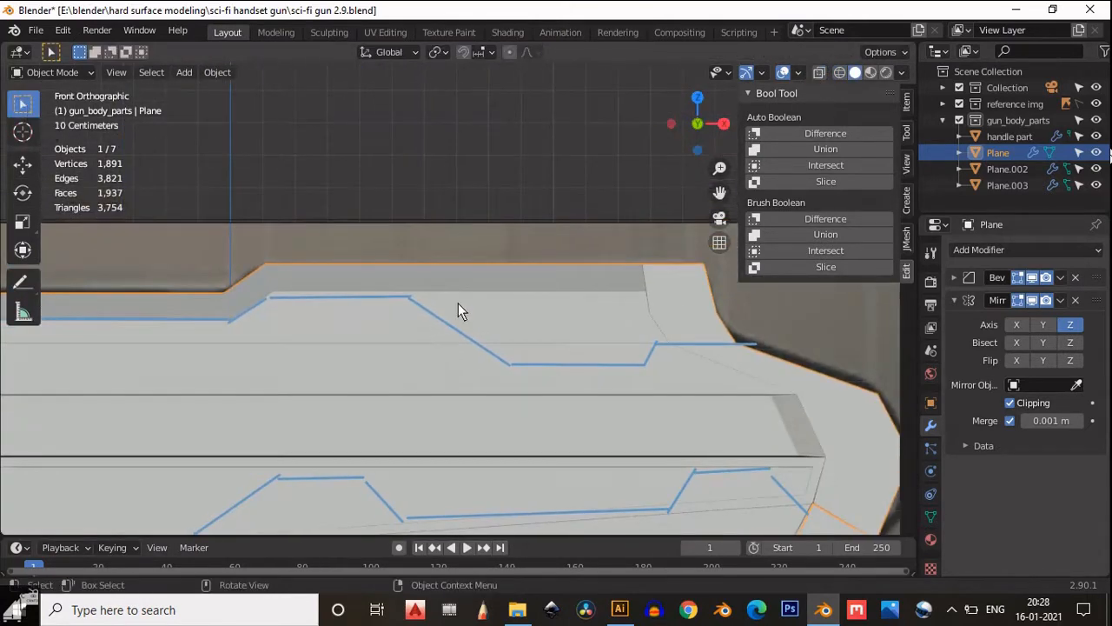
- Add a vertical edge loop to the body mesh near the start of the upper guide line's diagonal
key(Tab)
middle_drag(458, 303, 497, 366)
click(706, 128)
shift+middle_drag(446, 436, 445, 407)
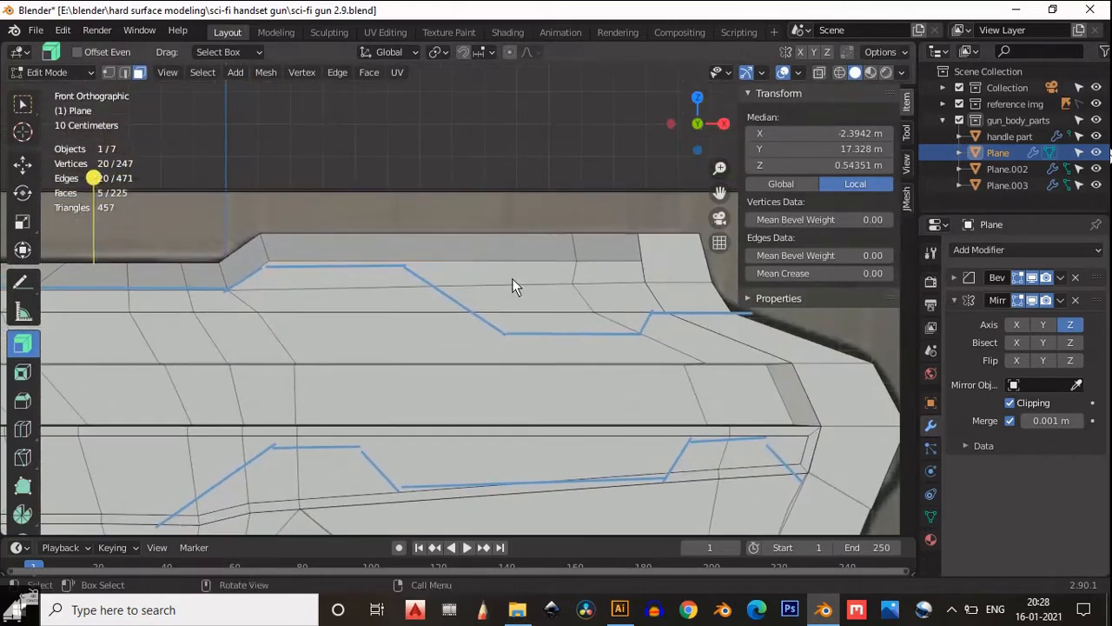
click(512, 278)
shift+click(540, 300)
shift+click(560, 330)
click(503, 278)
key(ctrl+r)
click(445, 269)
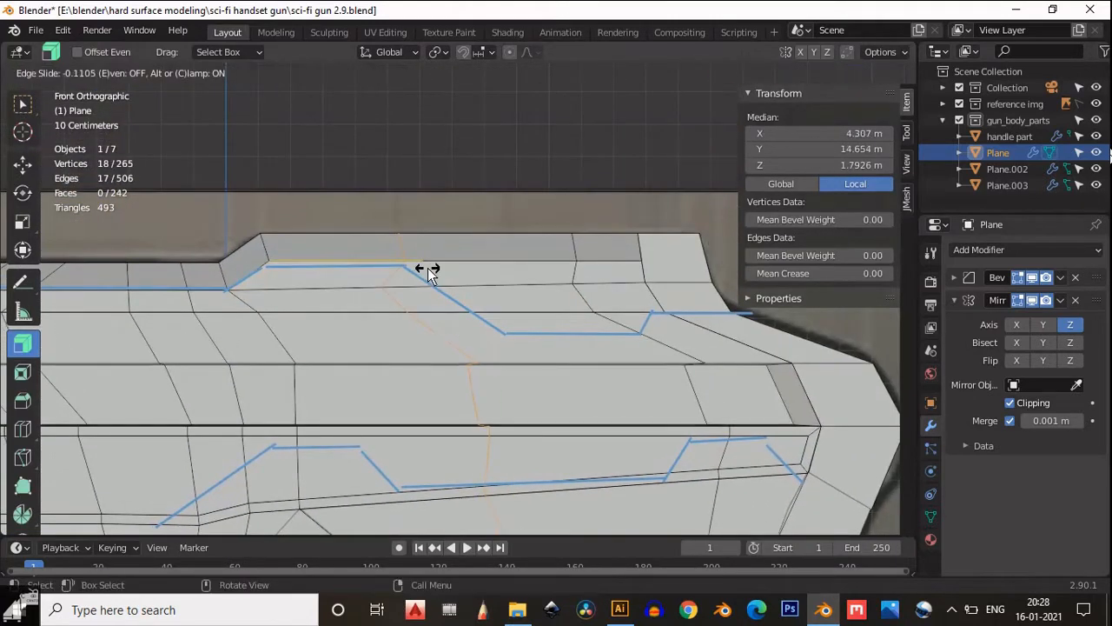
click(428, 267)
- Slide vertices near the top of the new edge loop along their edges towards the guide line's diagonal
shift+middle_drag(418, 310, 398, 344)
key(1)
click(388, 313)
shift+click(413, 337)
key(g)
key(g)
click(469, 336)
- Slide the remaining loop vertices down to the lower side panel so the loop follows the diagonal guide line
shift+click(398, 344)
ctrl+click(497, 448)
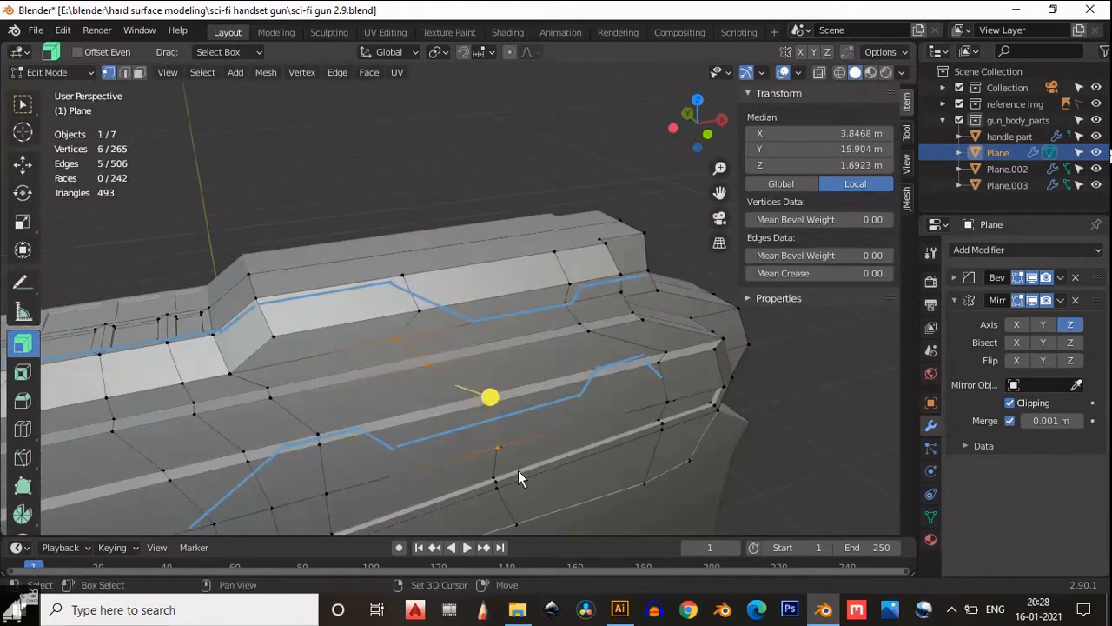
click(707, 133)
key(g)
key(g)
click(503, 371)
- Slide the single loop vertex midway down the upper slope onto the diagonal guide line
click(459, 335)
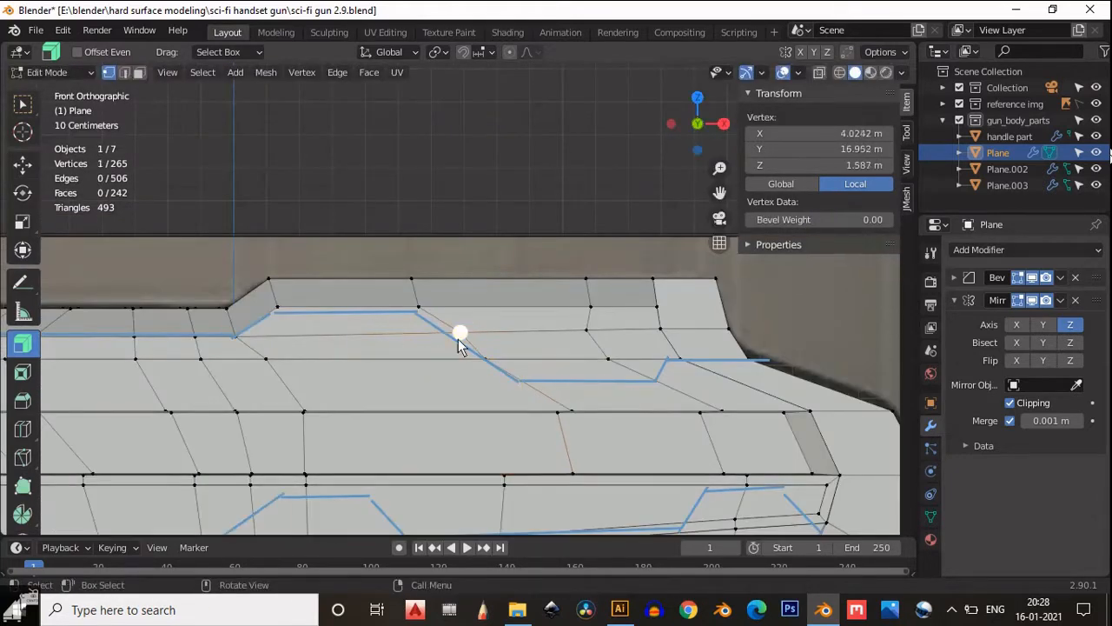
scroll(458, 347, up, 3)
key(g)
key(g)
click(459, 301)
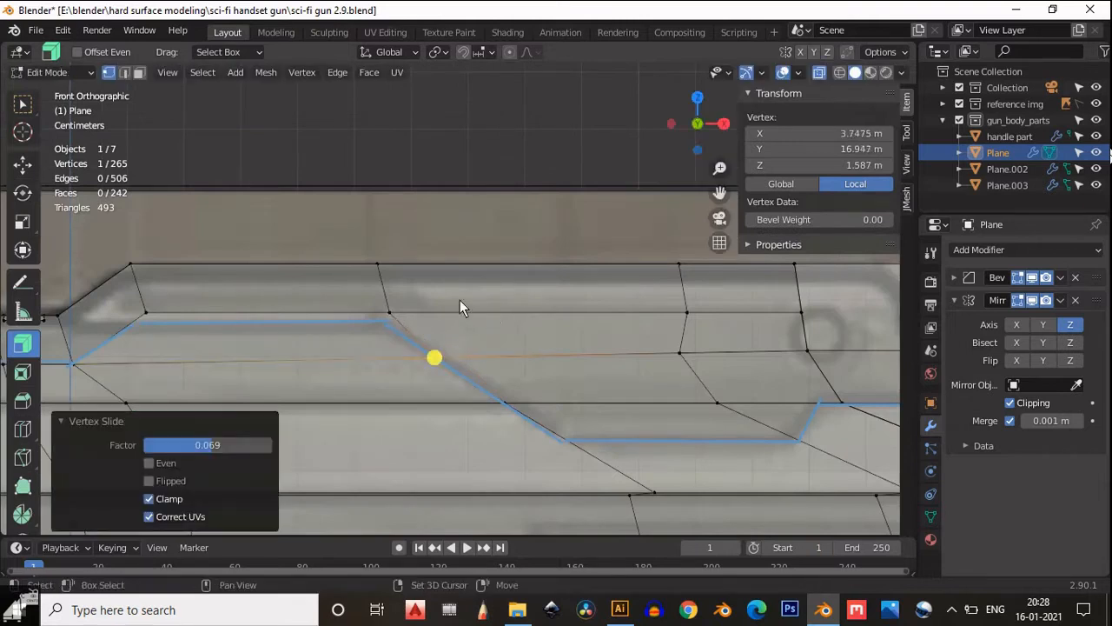
- Slide the loop's topmost vertices into line with the upper corner of the guide line
drag(435, 326, 368, 254)
key(g)
key(g)
click(387, 263)
- Slide the loop's edge at the side ridge by a factor of about -0.059 to meet the guide line's lower corner
shift+middle_drag(671, 453, 612, 386)
drag(612, 386, 478, 491)
key(g)
key(g)
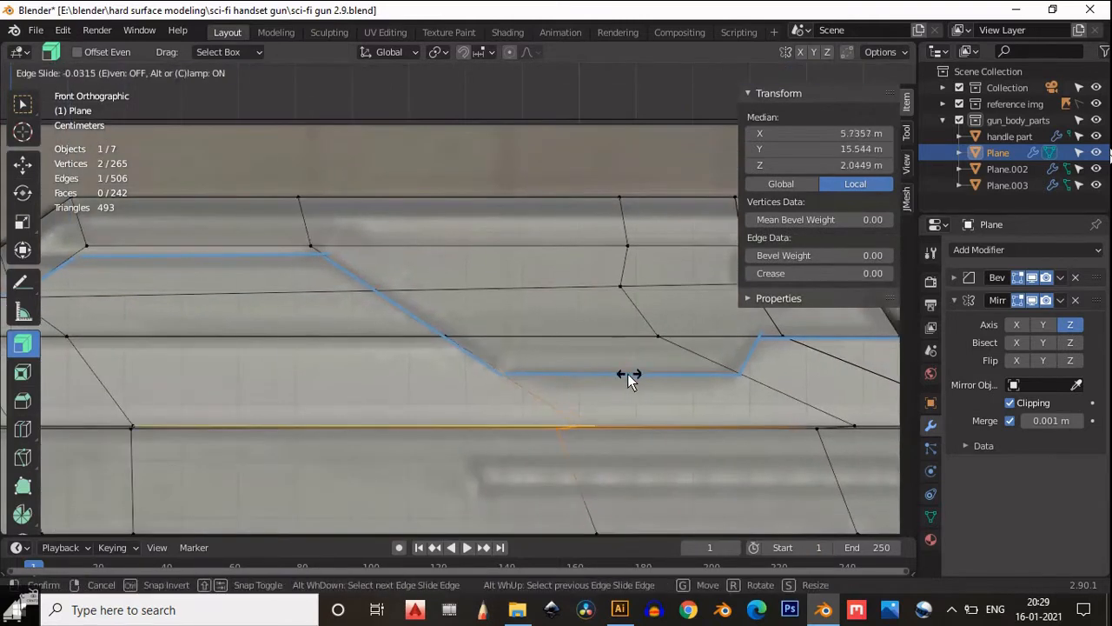
click(614, 368)
scroll(519, 271, down, 2)
shift+middle_drag(587, 289, 502, 335)
shift+middle_drag(501, 408, 513, 325)
scroll(513, 326, up, 1)
shift+middle_drag(534, 261, 504, 326)
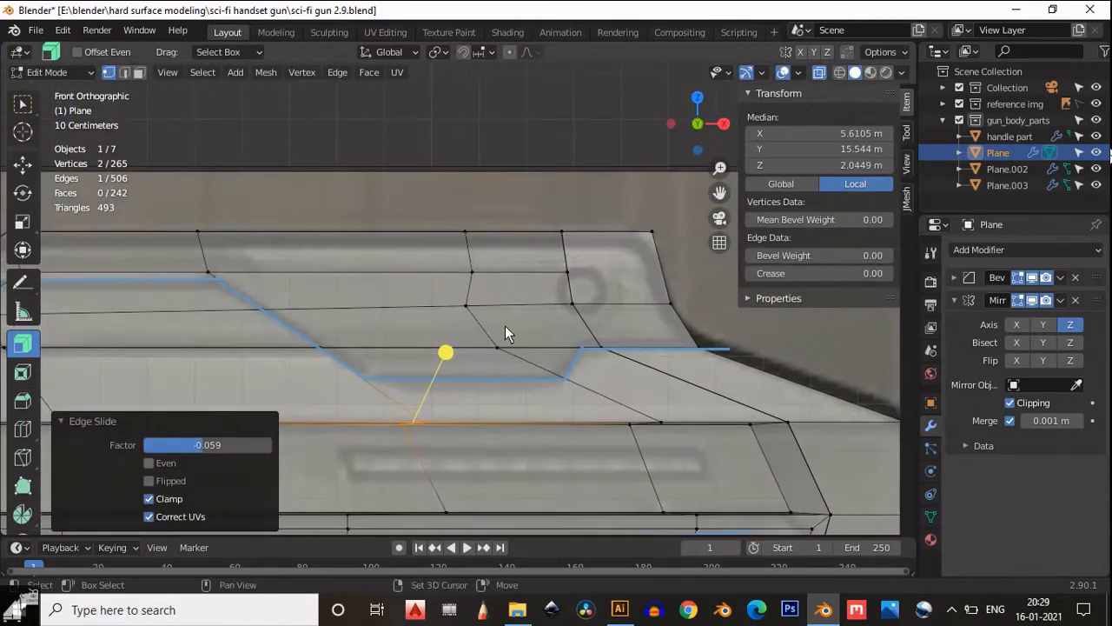
drag(438, 214, 516, 361)
shift+drag(601, 381, 687, 447)
key(g)
key(g)
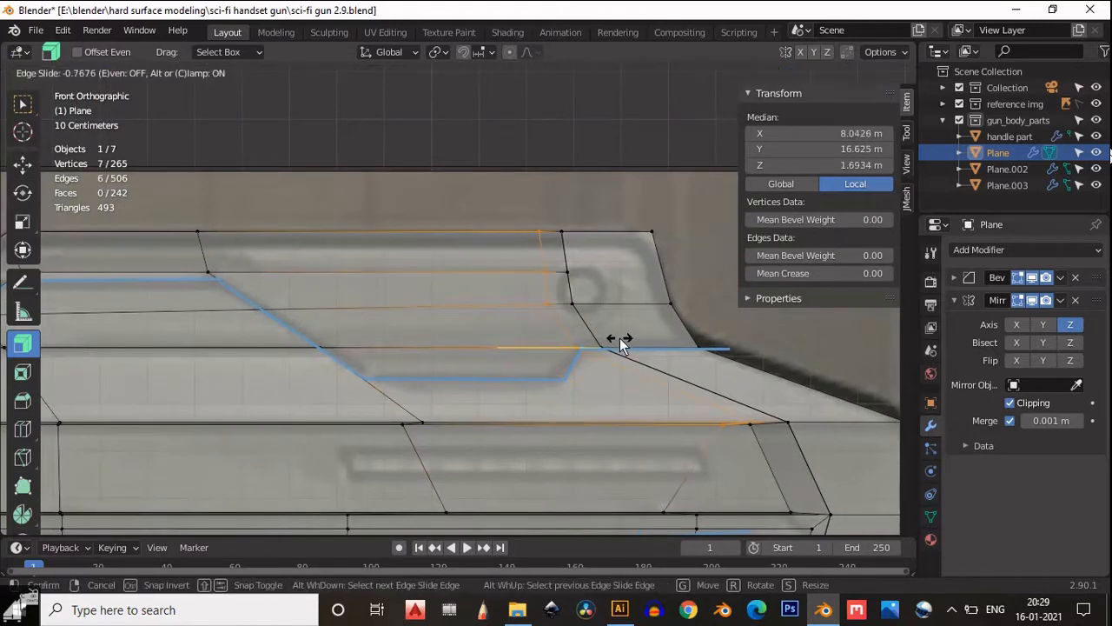
key(Escape)
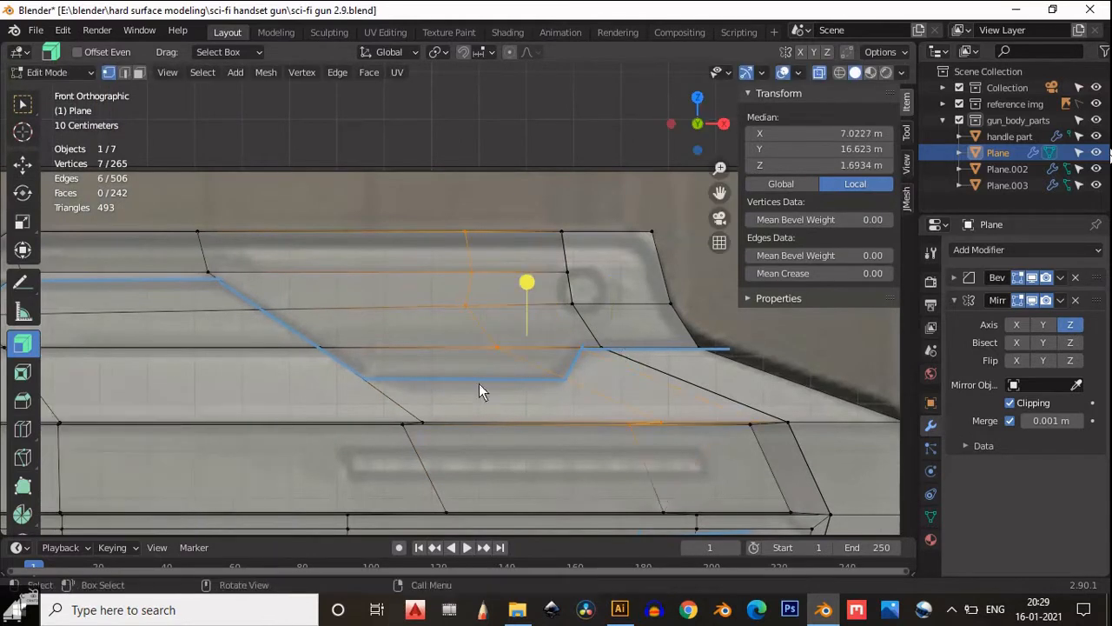
- Add a lengthwise edge loop along the lower horizontal segment of the upper guide line, and restore the solid view with nothing selected
key(ctrl+r)
click(552, 369)
click(541, 365)
key(alt+z)
key(alt+a)
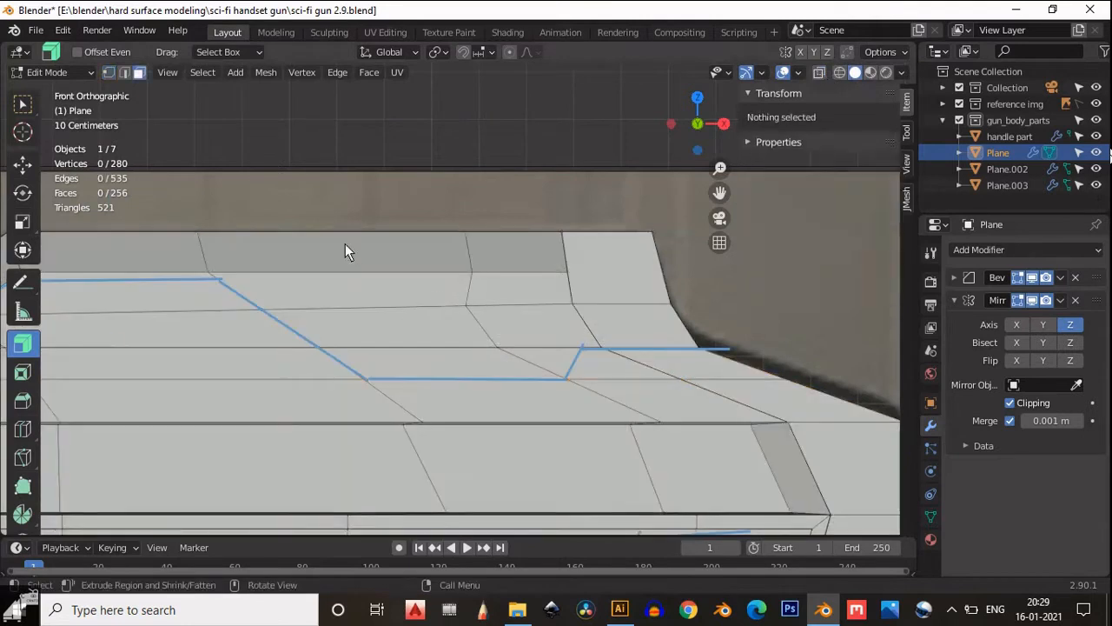
drag(345, 244, 530, 359)
shift+drag(579, 263, 661, 365)
middle_drag(660, 365, 702, 225)
key(ctrl+z)
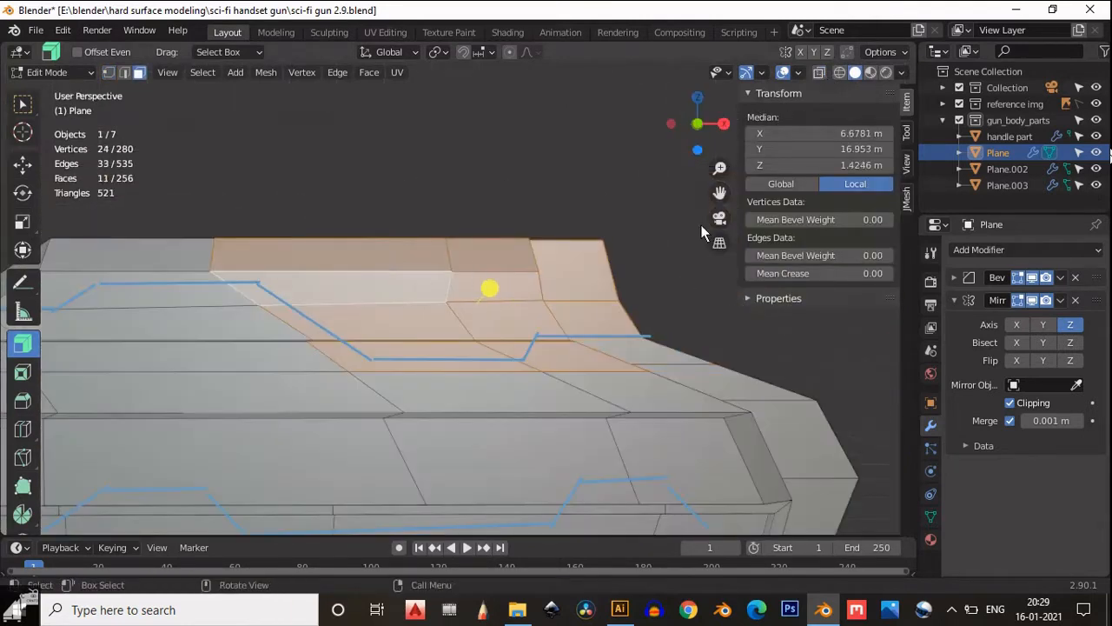
- Try to slide the single loop vertex inside the upper panel along its edge in front view
click(697, 124)
click(697, 123)
key(1)
click(476, 350)
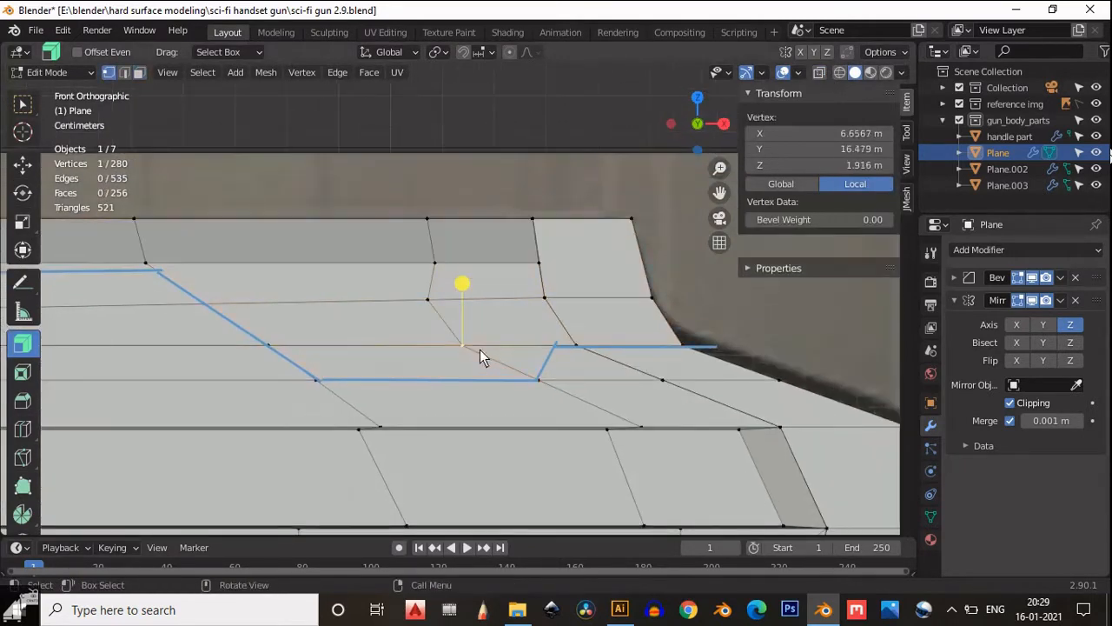
key(shift+v)
click(582, 349)
middle_drag(581, 348, 530, 347)
key(ctrl+z)
- Try to inset the ten faces enclosed by the upper guide line individually, with a thickness of about 0.1
key(3)
drag(283, 250, 347, 334)
shift+drag(379, 257, 511, 345)
middle_drag(511, 344, 677, 428)
key(i)
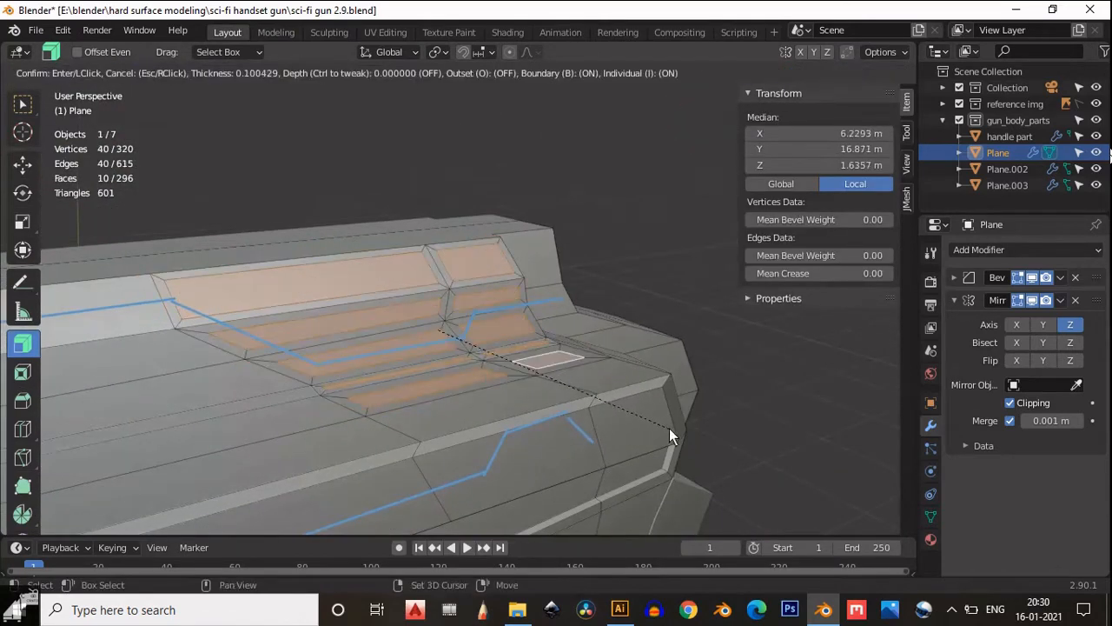
click(670, 428)
key(ctrl+z)
- Try to extrude the ten upper panel faces inward along their normals, and inspect the surface with overlays hidden
middle_drag(490, 318, 539, 318)
key(alt+s)
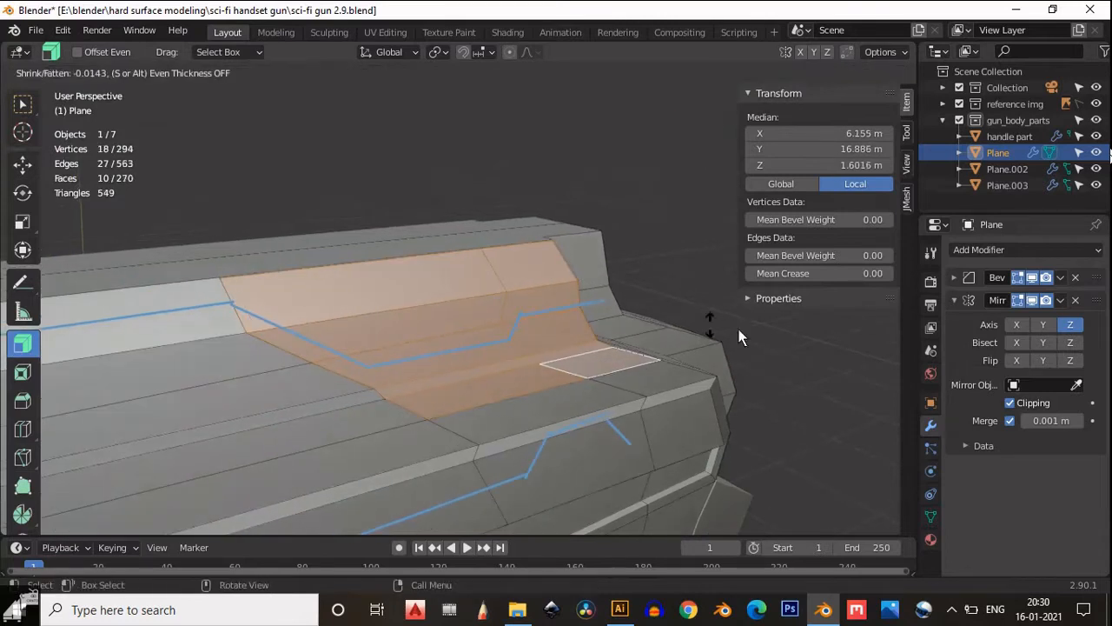
click(553, 374)
middle_drag(553, 374, 336, 350)
key(ctrl+z)
click(782, 73)
middle_drag(727, 217, 58, 237)
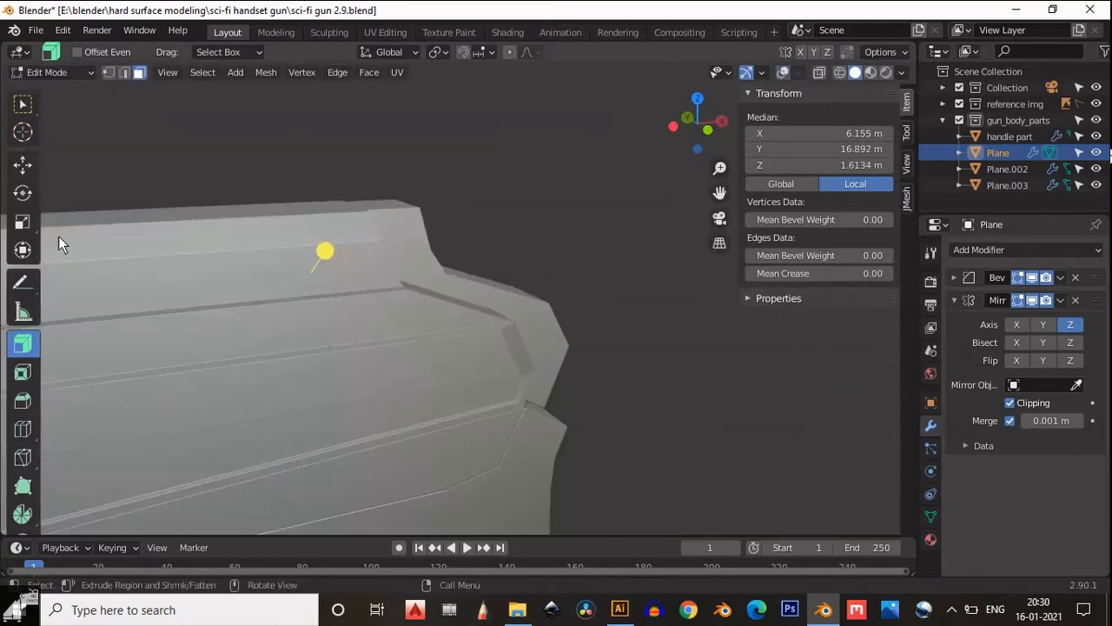
- Try to shift the selected upper panel faces with the Move tool, and bring the overlays back
click(23, 164)
middle_drag(304, 274, 391, 331)
drag(379, 261, 358, 275)
key(ctrl+z)
click(784, 71)
middle_drag(391, 287, 452, 350)
- Try to inset the ten upper panel faces as one region with a thickness of 0.1 m
key(i)
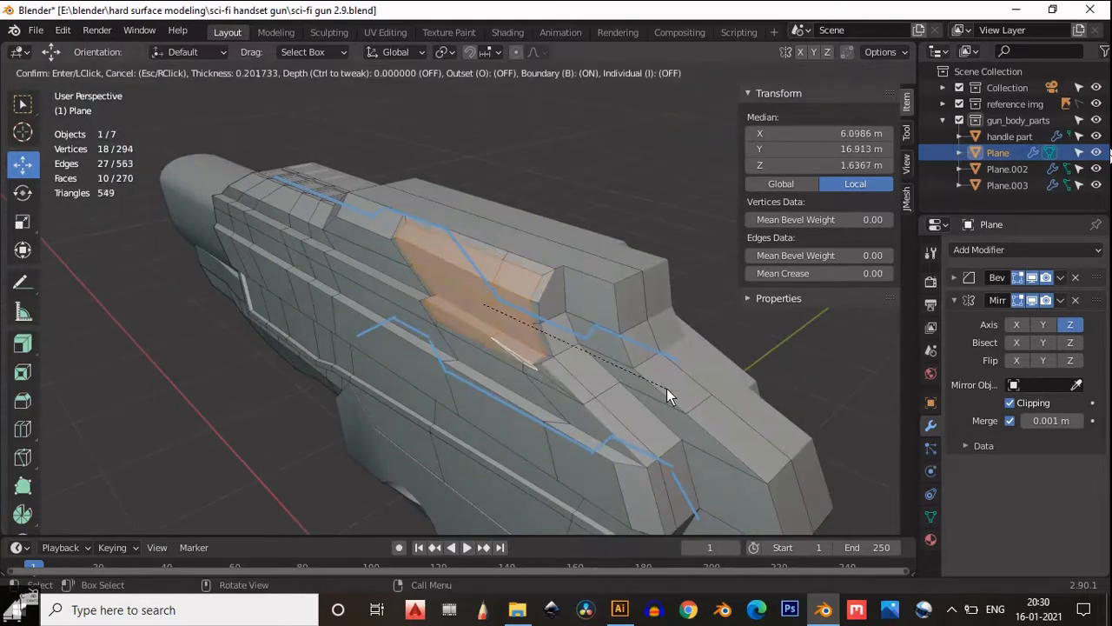
click(682, 400)
scroll(519, 363, up, 3)
middle_drag(520, 363, 188, 438)
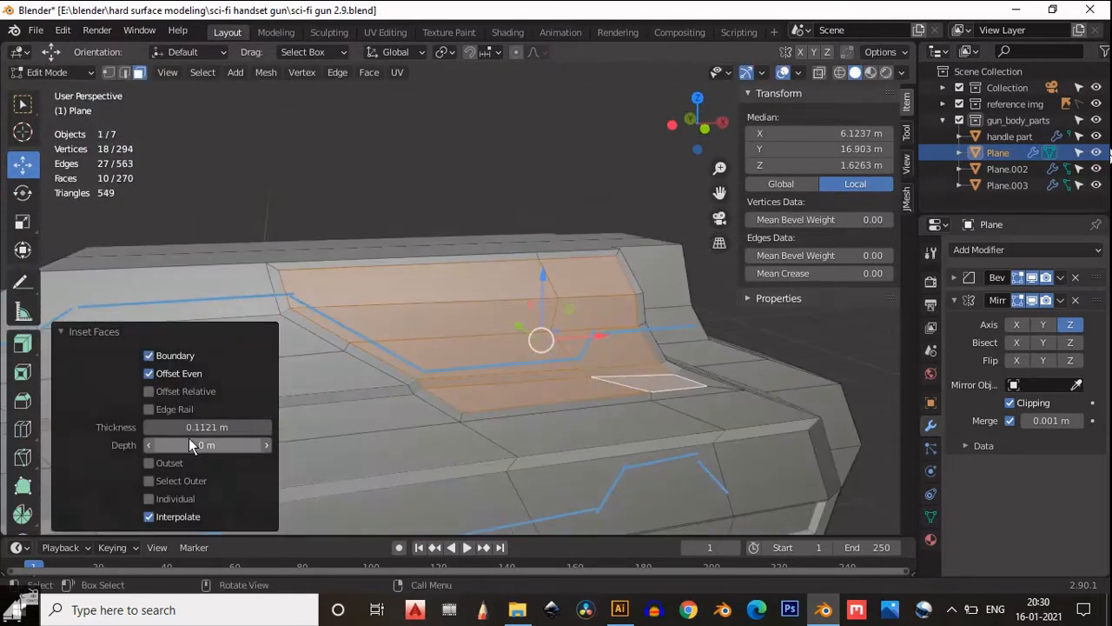
click(164, 431)
text(0.1)
key(Return)
- Try to extrude the inset region of ten faces along its normals with the Extrude Along Normals tool
middle_drag(539, 383, 569, 408)
click(22, 344)
drag(570, 337, 593, 372)
middle_drag(593, 372, 576, 268)
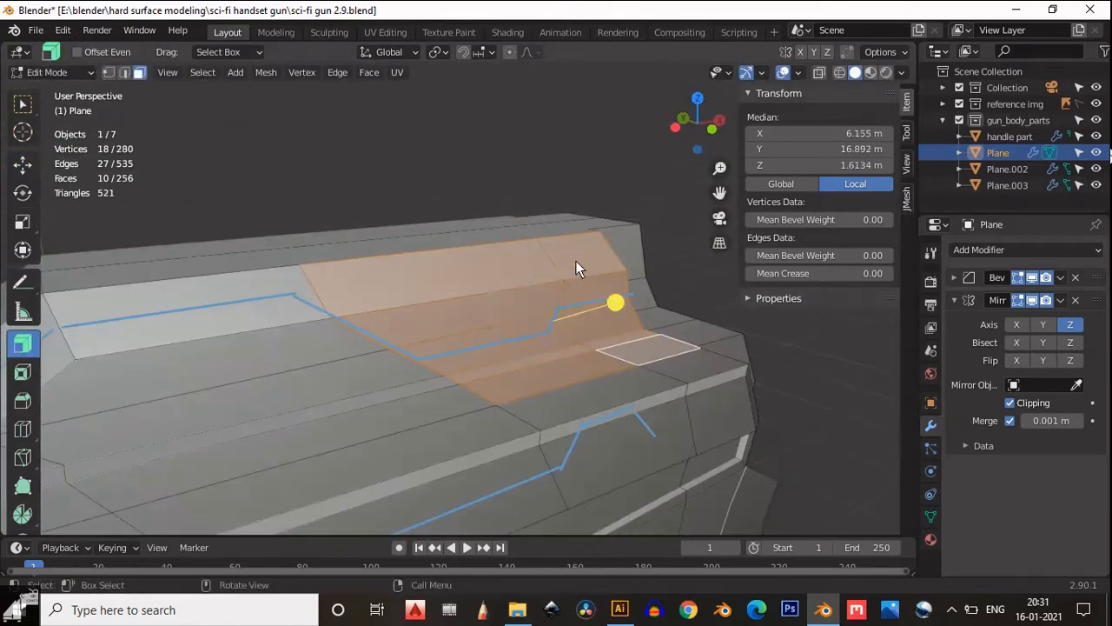
- Reduce the selection to the six faces on the upper slope and inset them as one region by 0.1 m
key(ctrl+z)
drag(590, 298, 584, 303)
middle_drag(584, 302, 543, 313)
key(i)
click(720, 392)
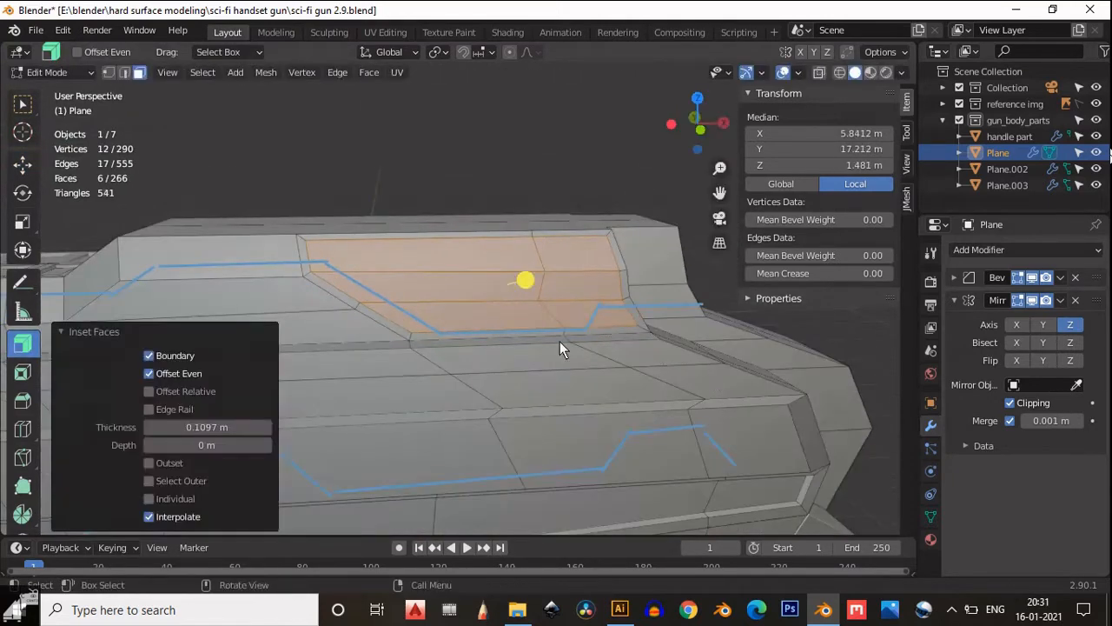
click(186, 427)
text(0.1)
key(Return)
- Extrude the six inset faces inward along their normals to recess the upper panel, adjusting the offset
drag(592, 298, 610, 339)
middle_drag(610, 338, 461, 298)
scroll(461, 298, up, 4)
click(211, 482)
drag(211, 484, 169, 492)
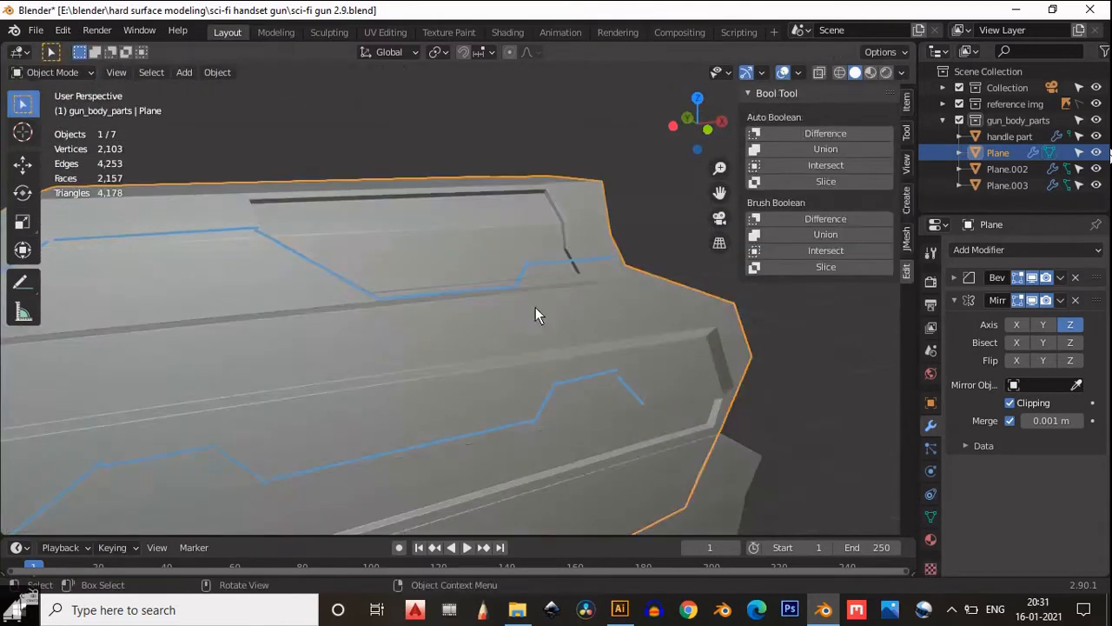
middle_drag(535, 307, 737, 307)
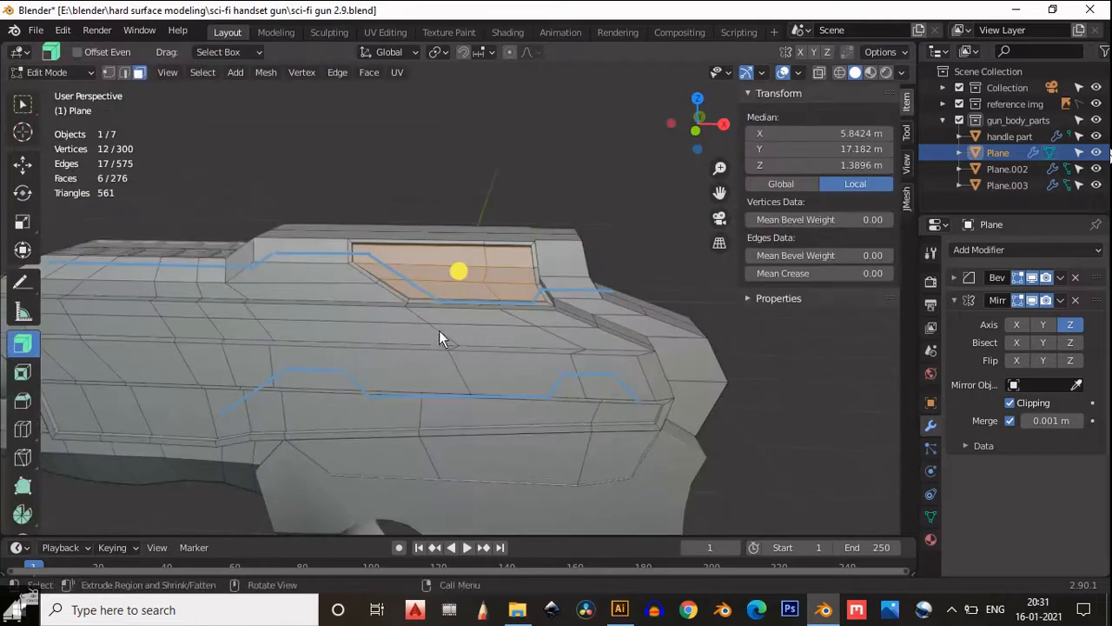
- Dissolve the crosswise edge loop that runs through the middle of the recessed upper panel
middle_drag(441, 338, 543, 350)
key(ctrl+x)
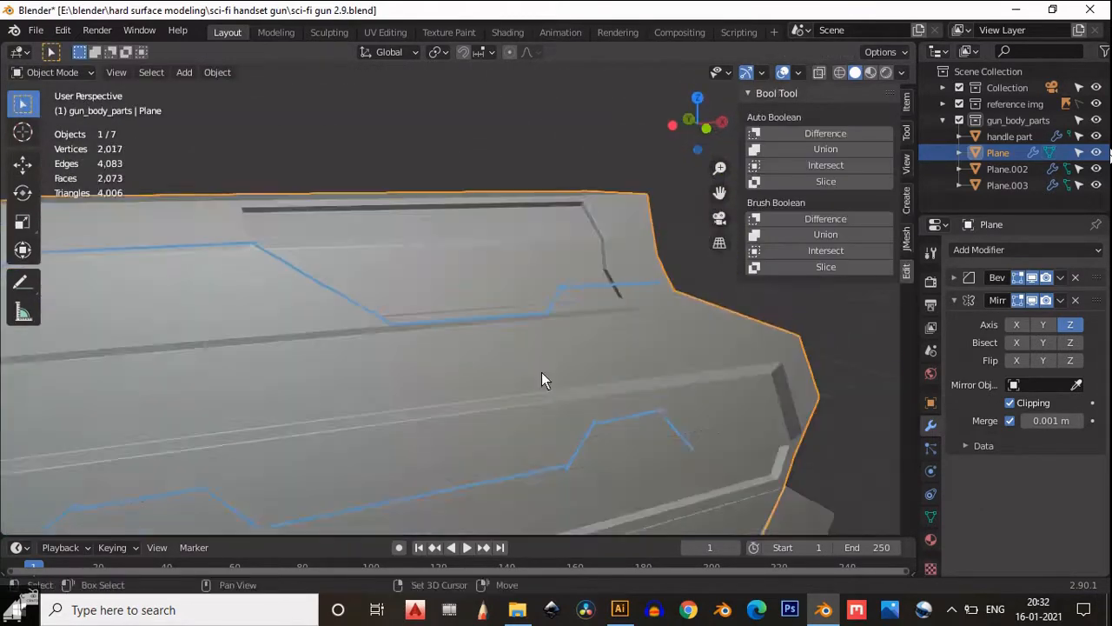
middle_drag(542, 372, 395, 384)
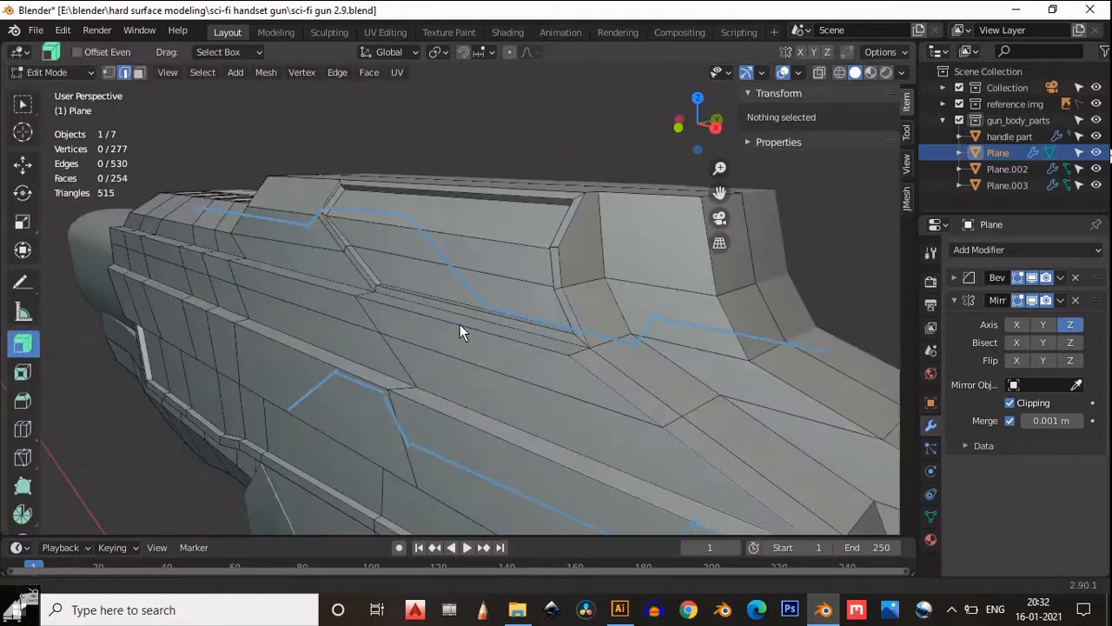
- Add an edge loop across the body with factor 0.098 at the rear inner corner of the lower guide line
middle_drag(460, 324, 486, 324)
click(565, 311)
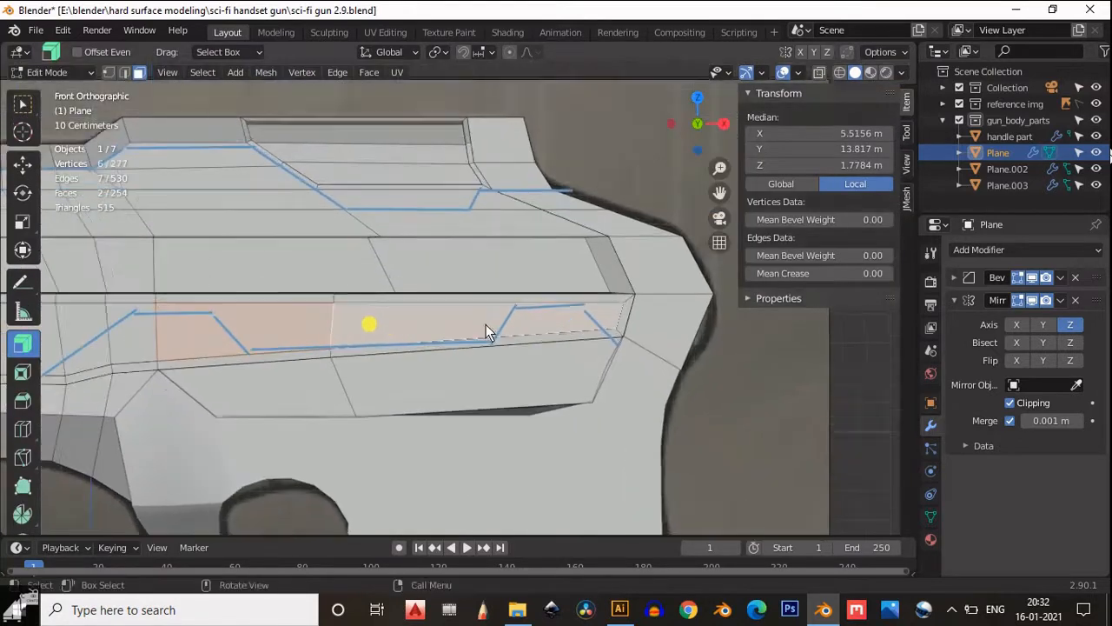
scroll(486, 324, up, 1)
key(ctrl+r)
click(496, 317)
click(513, 306)
- Add another edge loop across the body at the front inner corner of the lower guide line
shift+middle_drag(352, 309, 554, 309)
scroll(409, 283, down, 1)
key(ctrl+r)
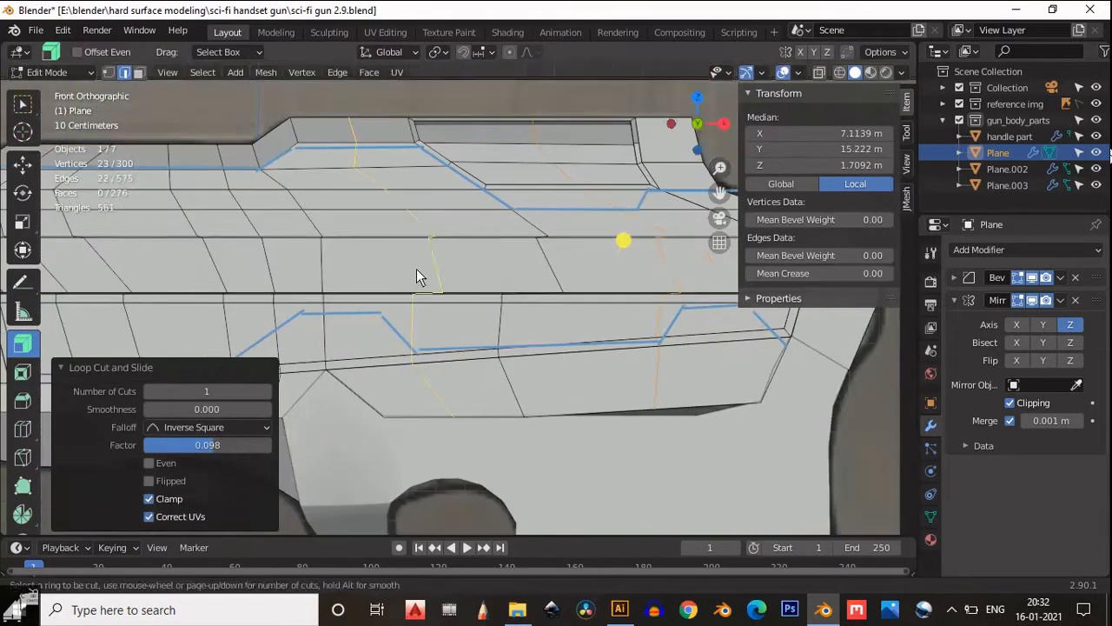
click(465, 281)
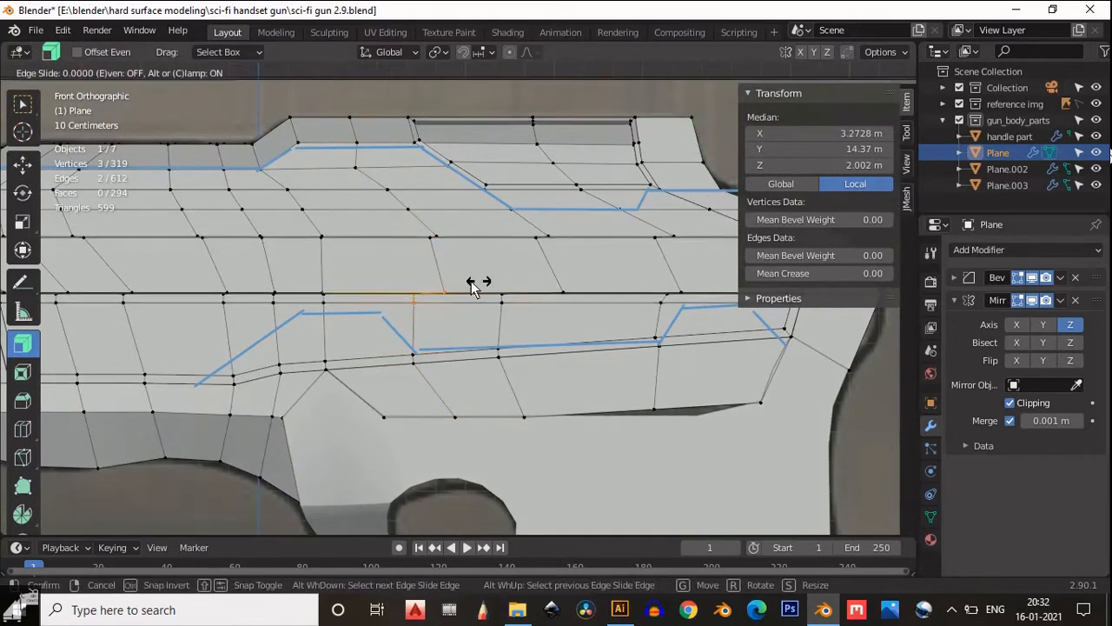
- In X-ray view, slide the front loop's four upper vertices by 0.459 and its lower vertices onto the guide line's sloped front segment
right_click(471, 287)
click(818, 72)
shift+click(419, 303)
key(g)
key(g)
click(417, 267)
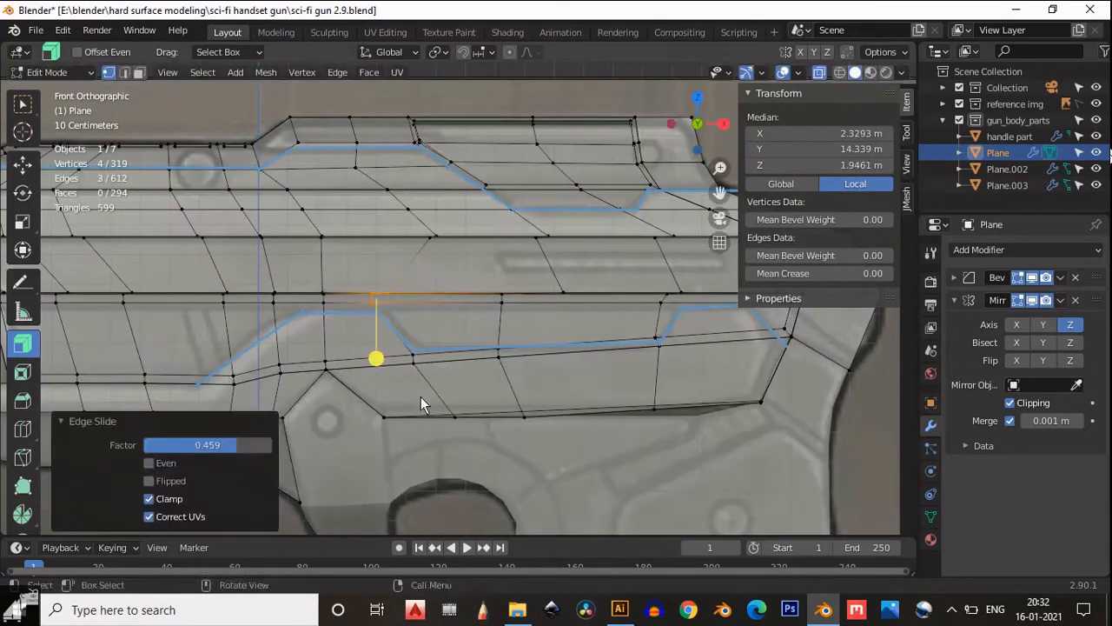
key(g)
key(g)
click(454, 377)
- Slide the rear loop's upper and lower vertices toward the ends of the lower guide line's sloped rear segment
shift+middle_drag(699, 277, 620, 286)
key(g)
key(g)
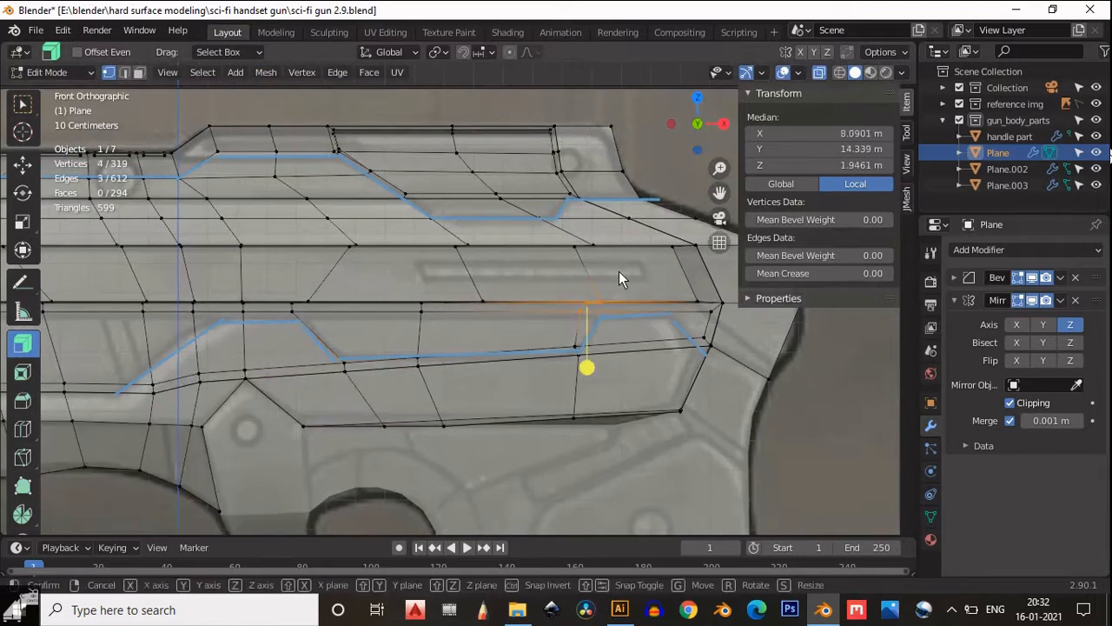
click(638, 275)
drag(601, 446, 547, 340)
key(g)
key(g)
click(614, 346)
- Slide the rear loop's upper vertices once more to line the loop up with the rear slope of the guide line
drag(630, 274, 569, 313)
key(g)
key(g)
click(614, 303)
- Restore the solid view and select the two lower panel faces between the guide line's front and rear slopes
key(3)
click(500, 351)
key(alt+a)
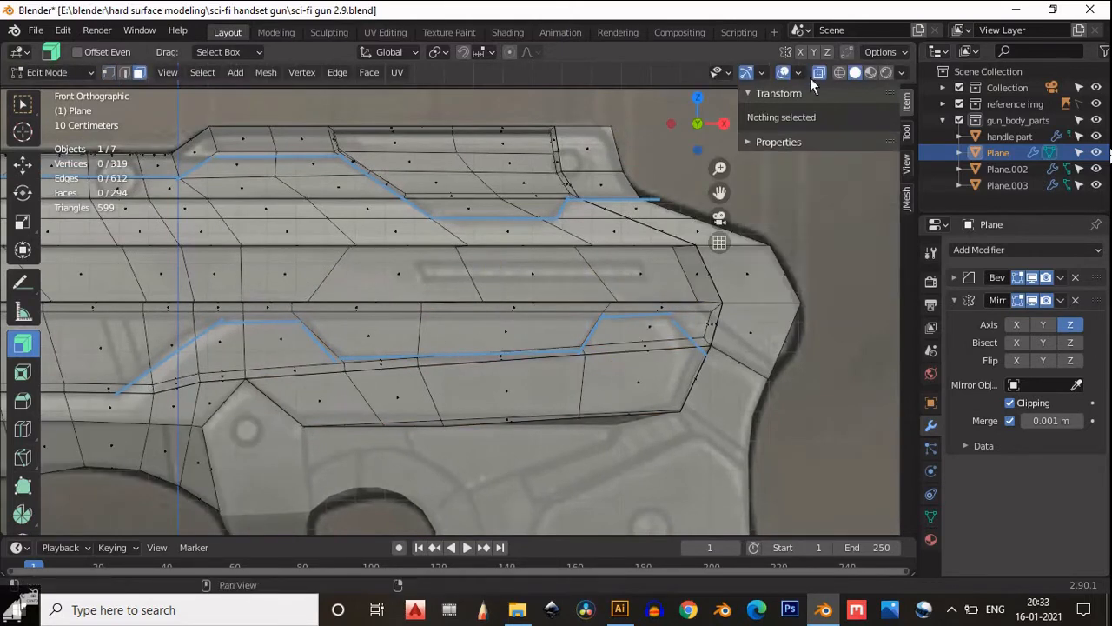
click(818, 73)
middle_drag(567, 303, 509, 323)
click(509, 324)
shift+click(382, 328)
- Try to inset the two lower panel faces by about 0.12 m and extrude them inward along their normals
middle_drag(381, 334, 600, 392)
key(i)
click(671, 402)
middle_drag(671, 402, 464, 366)
key(alt+e)
click(463, 366)
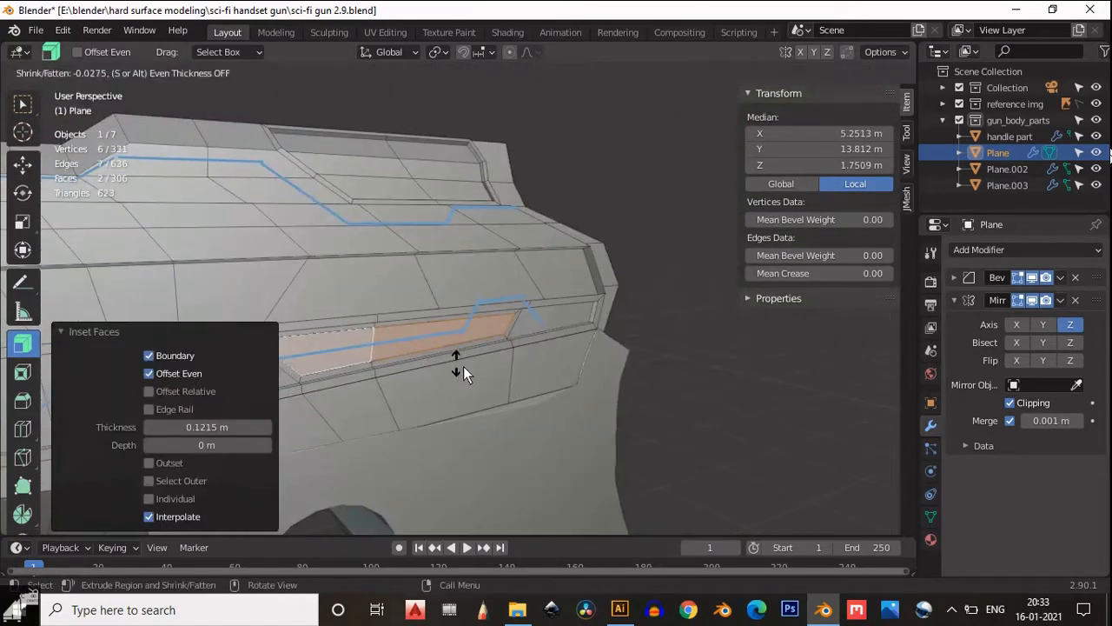
drag(463, 366, 438, 373)
key(ctrl+z)
key(ctrl+z)
- Inset the two selected lower panel faces as one region with a thickness of 0.1 m
middle_drag(409, 379, 513, 369)
key(i)
click(652, 390)
click(173, 427)
text(0.1)
key(Return)
- Extrude the inset lower panel faces inward along their normals with an offset of -0.1 m
drag(521, 357, 495, 361)
scroll(513, 398, up, 3)
click(171, 486)
middle_drag(512, 398, 487, 287)
text(-0.1)
key(Return)
- Examine the recessed panels on the gun body with overlays hidden, and compare the remaining edges with the guide lines
key(Tab)
scroll(608, 373, down, 5)
click(783, 73)
middle_drag(748, 204, 547, 207)
key(KP_1)
click(783, 72)
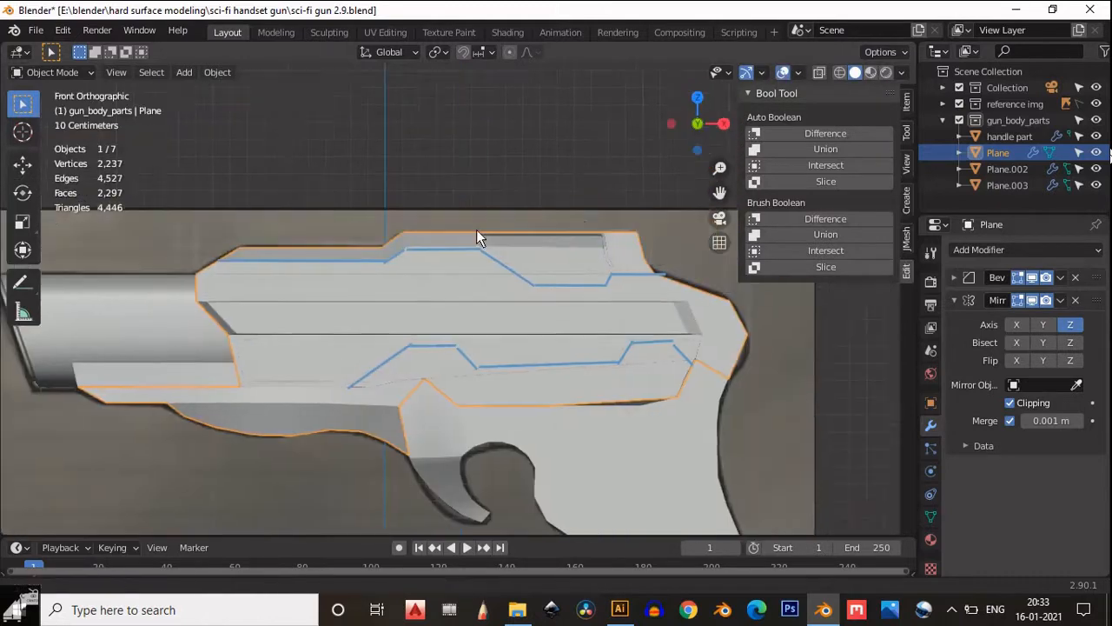
scroll(476, 229, up, 3)
key(Tab)
shift+middle_drag(566, 292, 487, 279)
key(2)
click(642, 285)
middle_drag(635, 286, 638, 356)
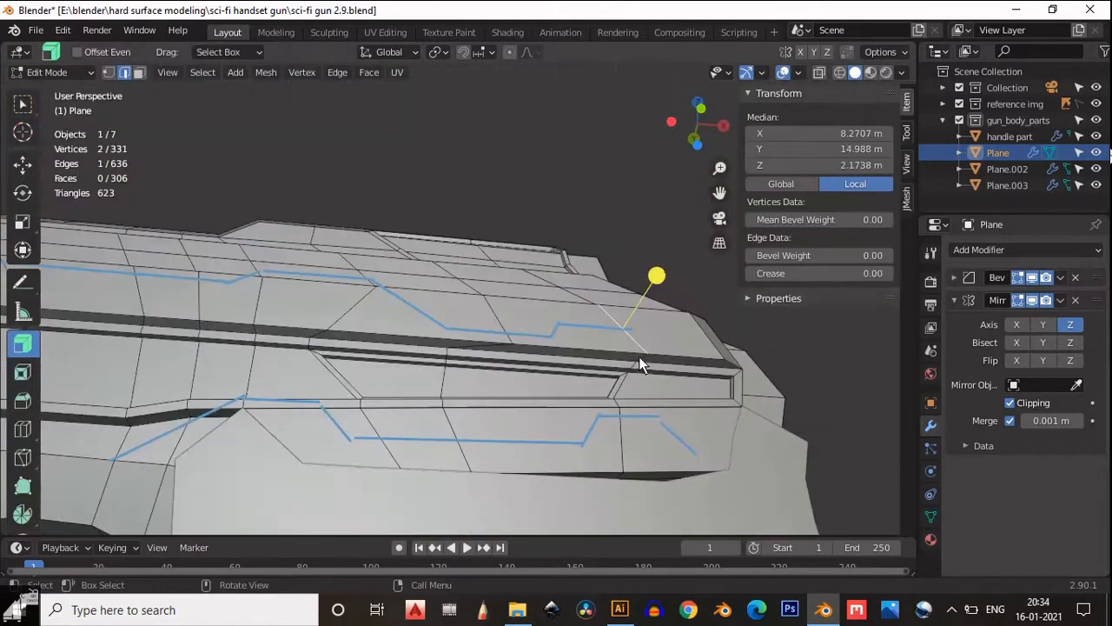
click(700, 109)
key(Tab)
shift+middle_drag(225, 316, 443, 319)
- Slide the four lower vertices of the loop near the lower guide line's front end onto that end point
key(Tab)
click(443, 318)
scroll(472, 316, up, 2)
key(1)
click(471, 313)
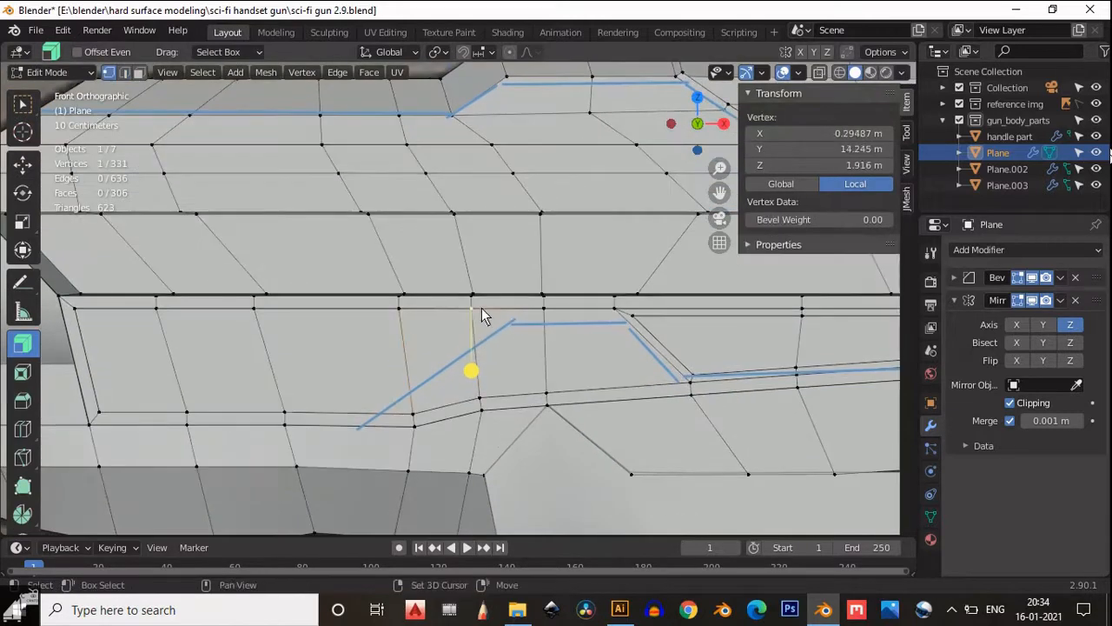
shift+click(474, 297)
click(818, 72)
drag(366, 459, 437, 403)
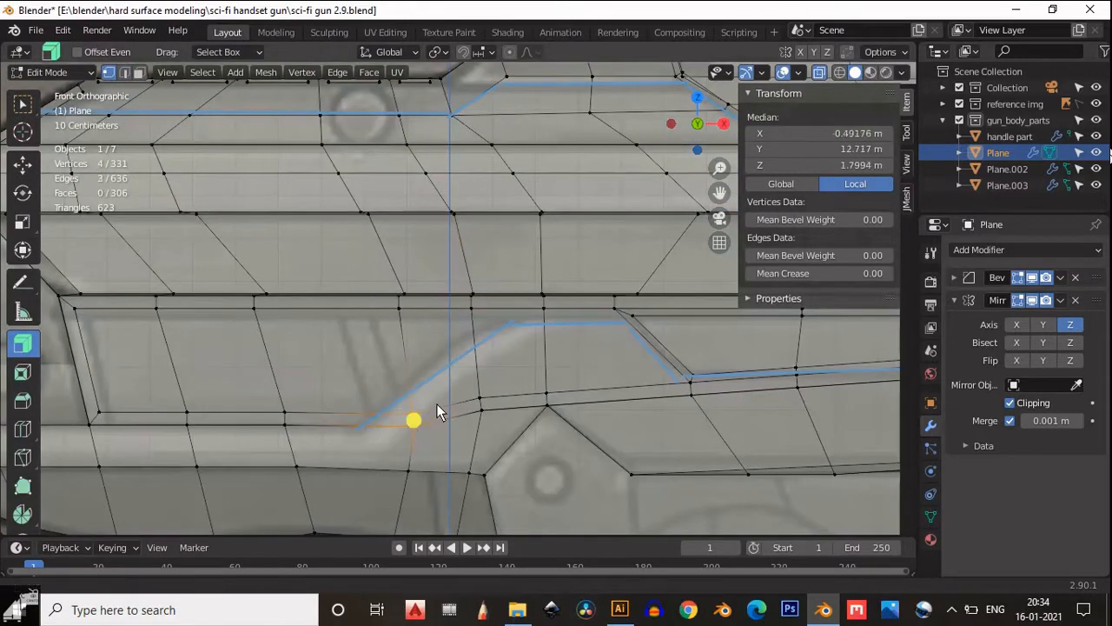
key(g)
shift+middle_drag(436, 404, 466, 352)
key(g)
click(449, 395)
click(818, 72)
scroll(456, 337, up, 2)
drag(447, 287, 509, 230)
key(g)
key(g)
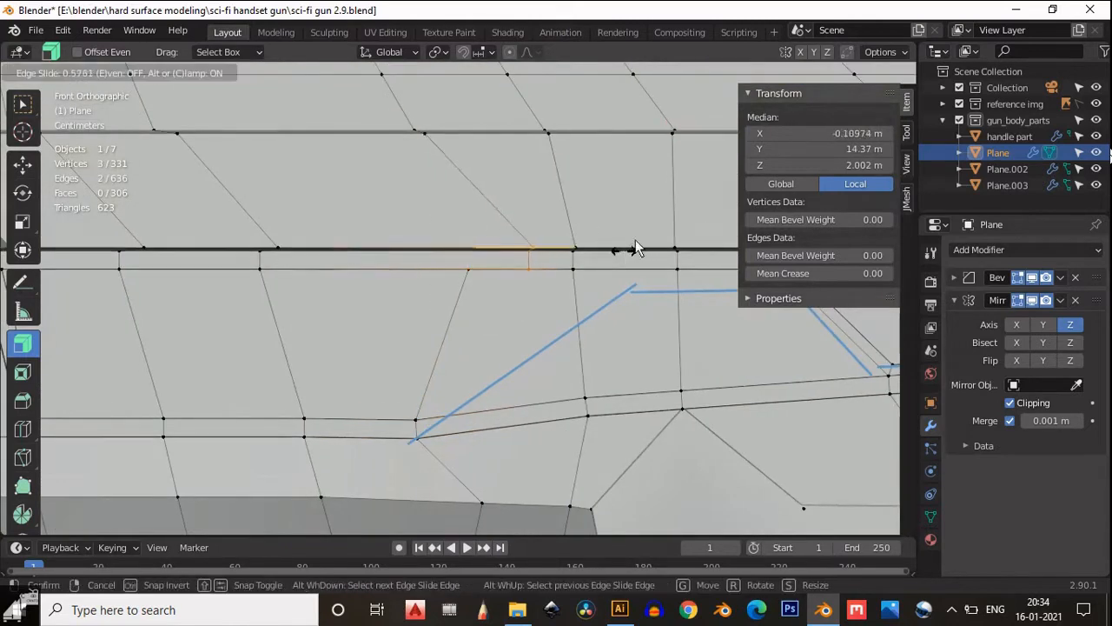
right_click(636, 240)
- In X-ray view, slide the same loop's vertices on the lower panel's upper border rearward toward the diagonal guide line
key(alt+z)
drag(439, 228, 521, 323)
key(g)
key(g)
click(598, 272)
- In X-ray view, slide the loop's vertices along the edge lines above the lower panel to straighten its slanted run
drag(382, 114, 471, 164)
key(g)
key(g)
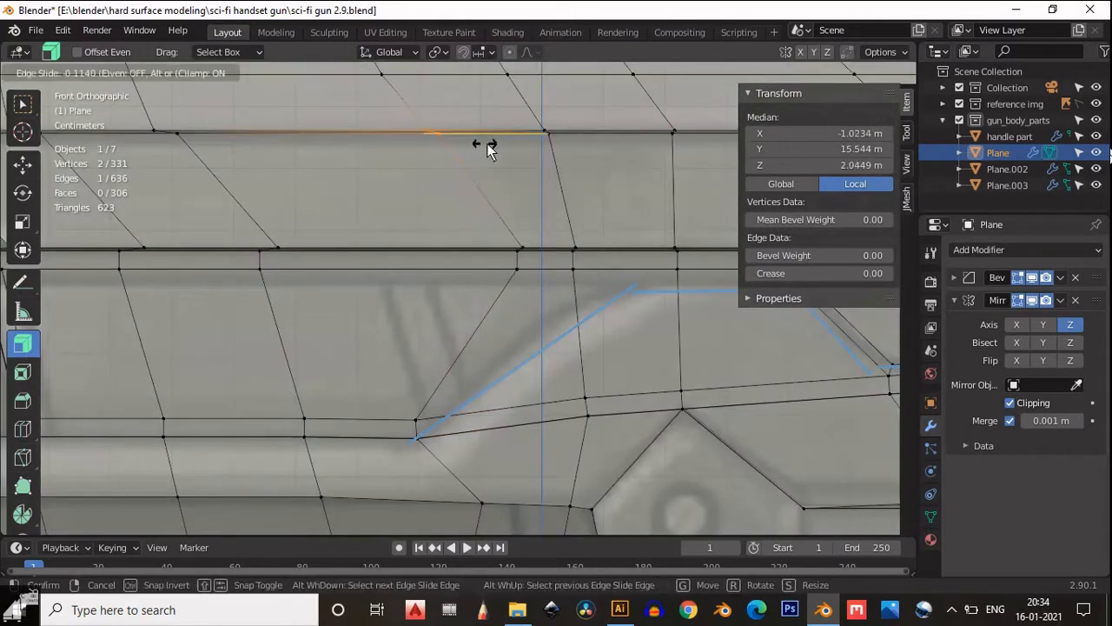
click(486, 144)
shift+middle_drag(396, 69, 428, 249)
drag(378, 158, 497, 321)
key(g)
key(g)
click(452, 227)
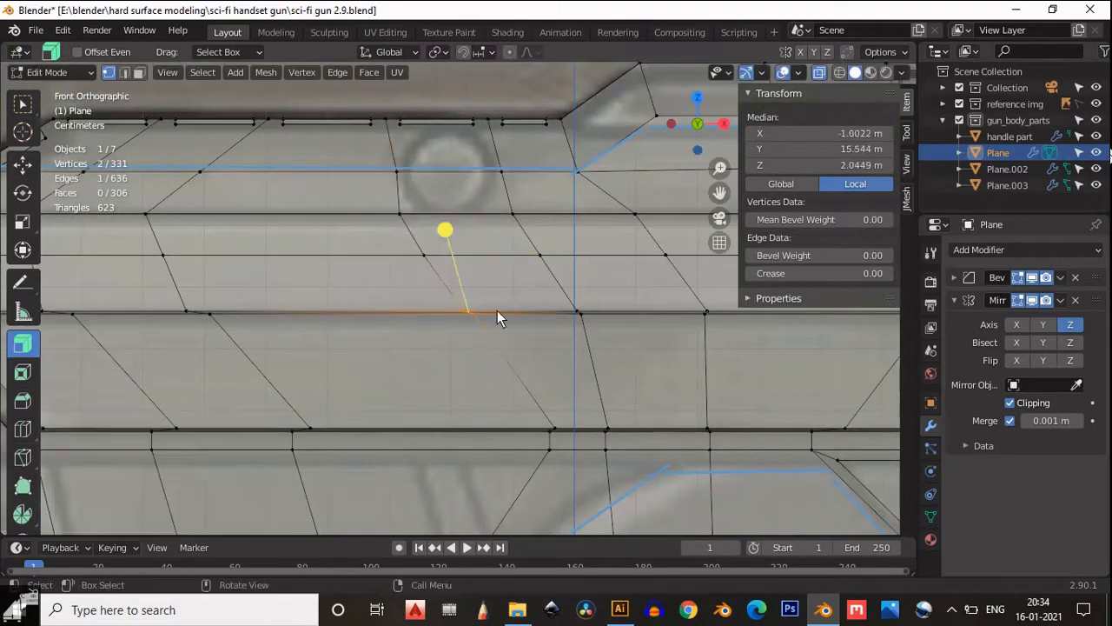
- Slide the loop's four vertices on the lower panel's upper border further rearward, closer to the diagonal guide line
scroll(518, 365, down, 3)
shift+middle_drag(499, 438, 484, 339)
scroll(494, 253, up, 1)
drag(494, 253, 521, 296)
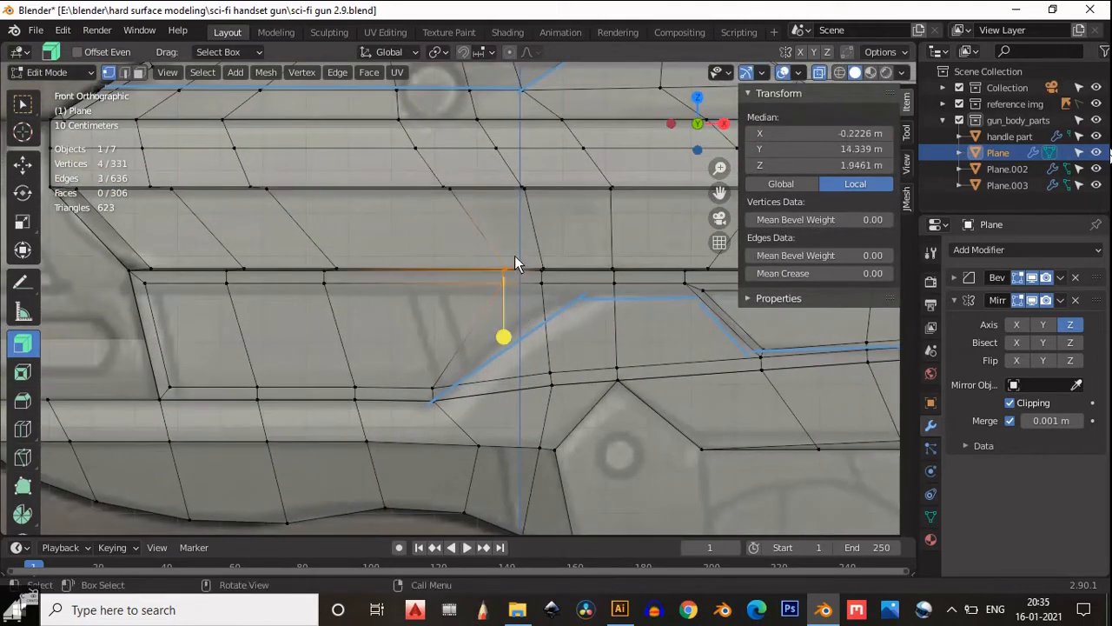
key(g)
key(g)
click(521, 333)
- Move the four vertices at the lower guide line's front end 0.026581 m along global X
drag(431, 392, 467, 373)
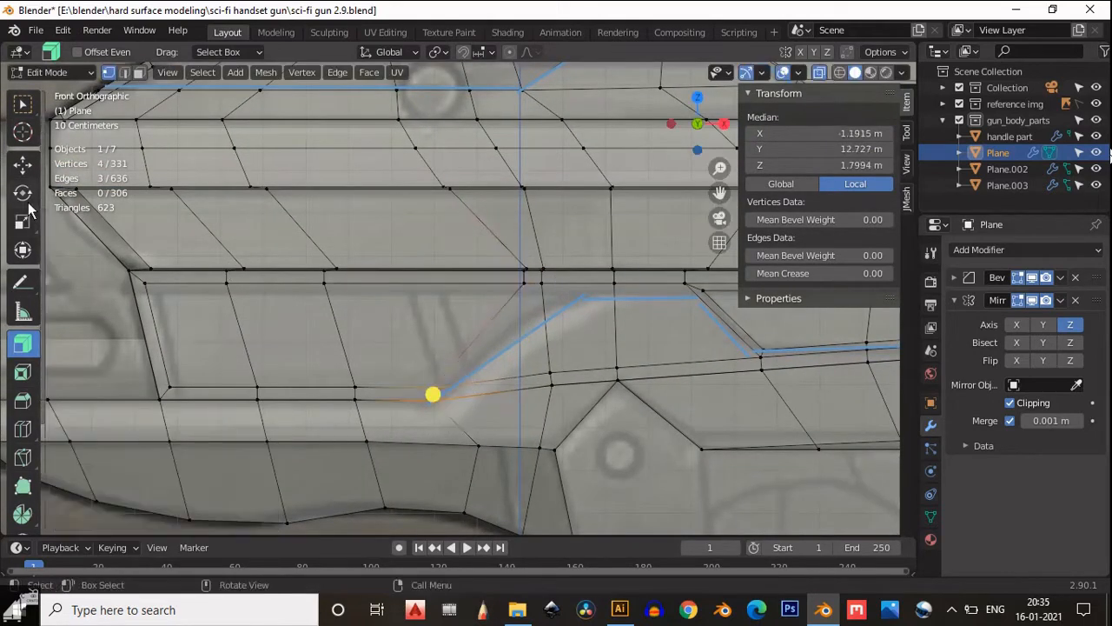
key(g)
click(504, 407)
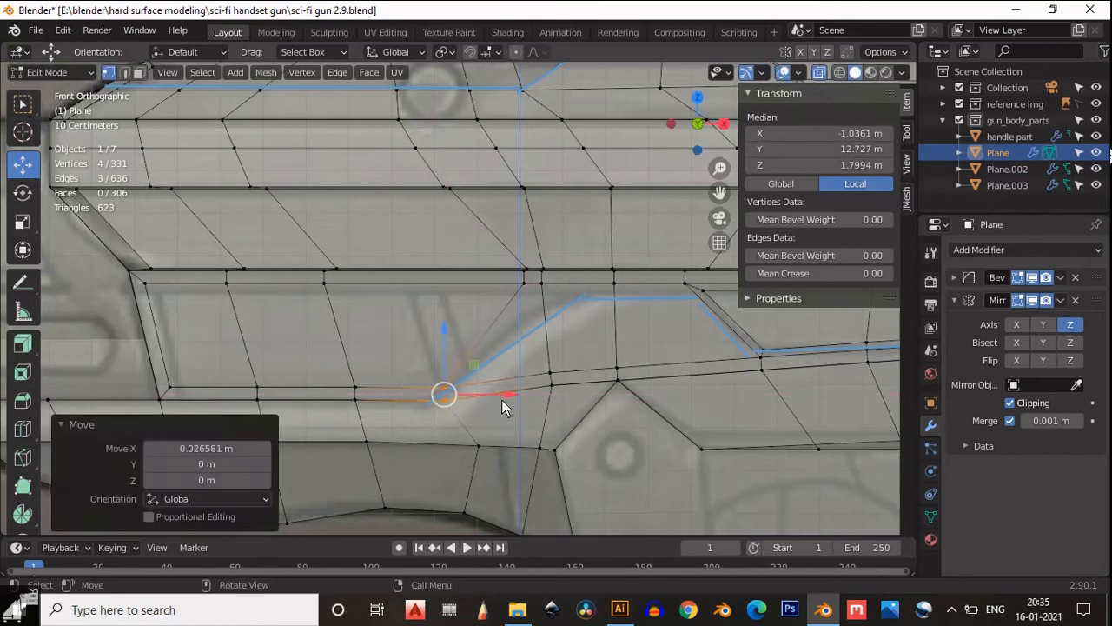
- Turn X-ray off and inset the three faces of the front lower panel with a thickness of 0.1 m
click(817, 72)
key(3)
drag(400, 320, 189, 358)
middle_drag(287, 351, 396, 388)
key(i)
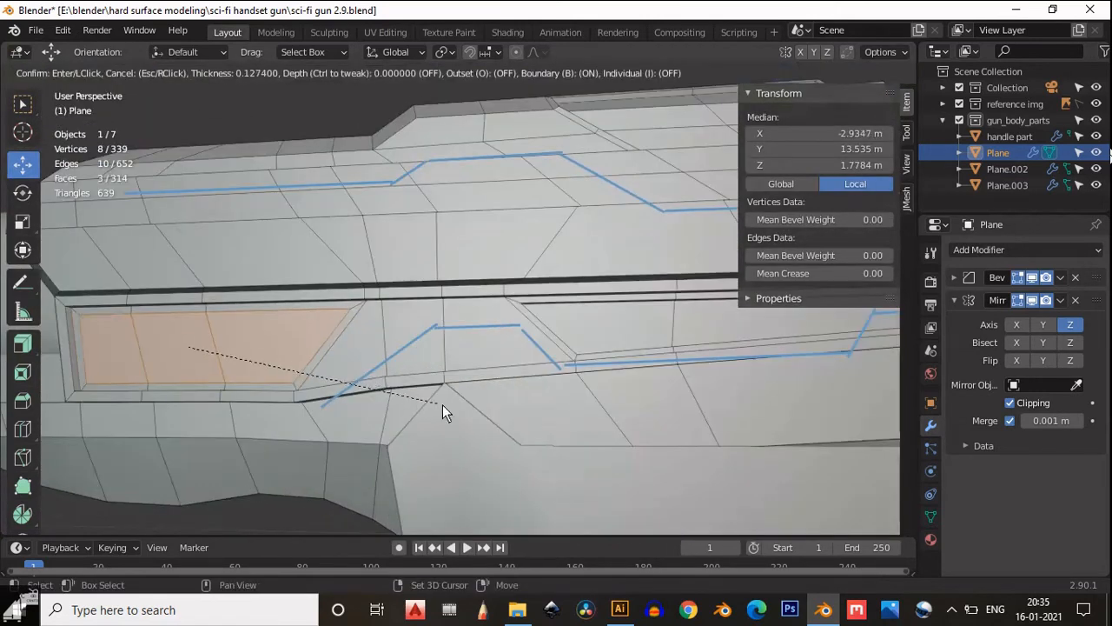
click(442, 410)
click(196, 428)
text(0.1)
key(Return)
- Extrude the inset front lower panel faces inward along their normals
middle_drag(301, 396, 452, 340)
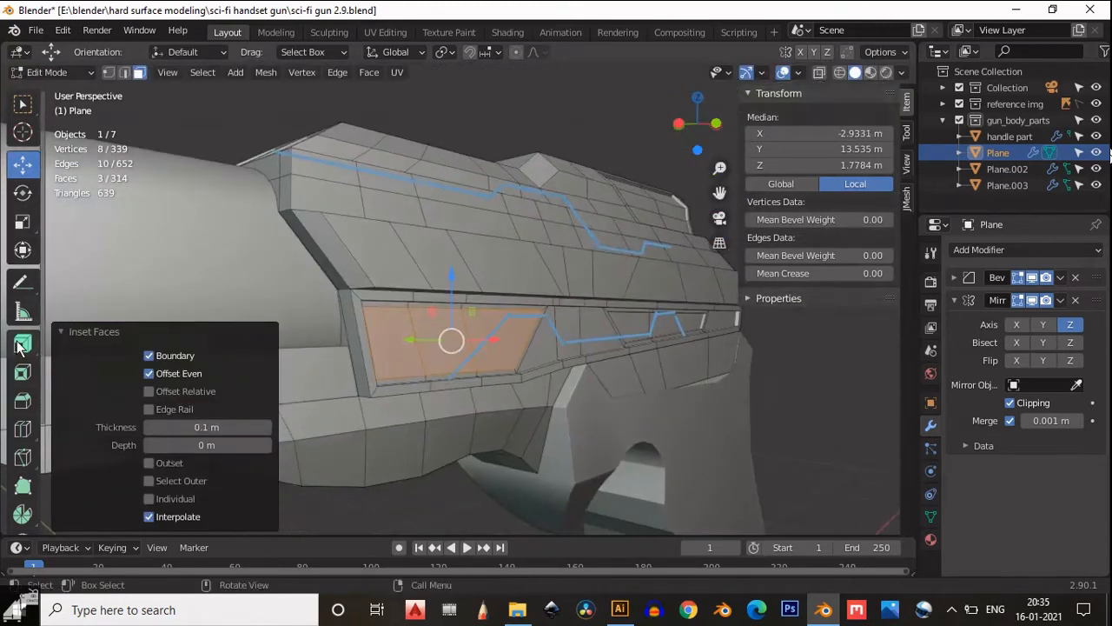
drag(523, 343, 516, 365)
middle_drag(509, 403, 417, 409)
click(168, 482)
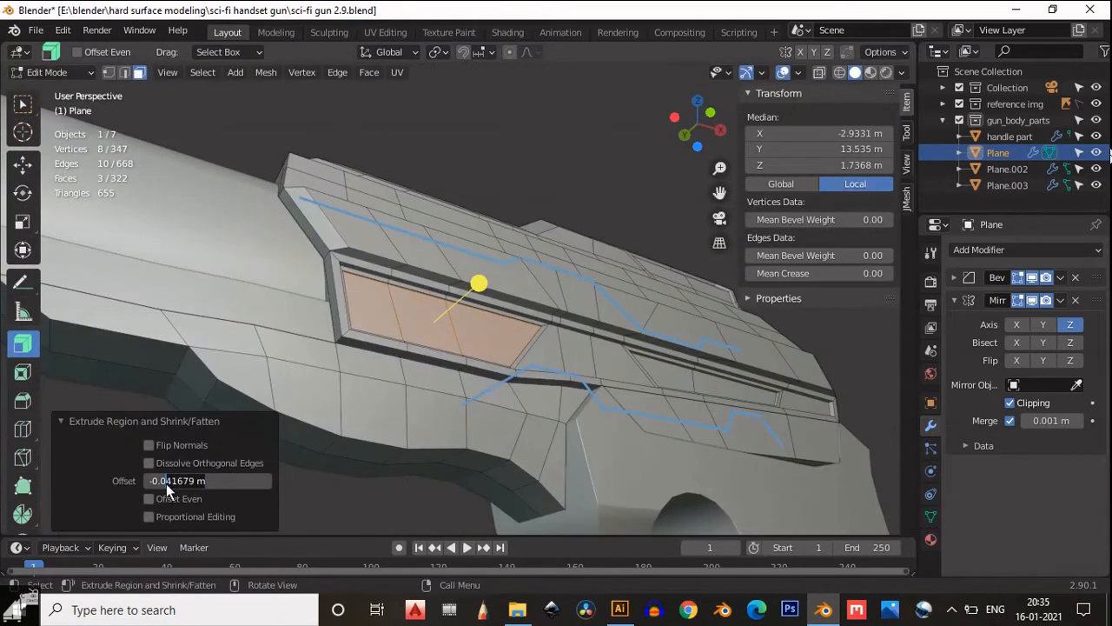
key(Return)
key(Tab)
middle_drag(613, 307, 521, 300)
key(Tab)
alt+click(504, 297)
click(701, 125)
drag(670, 301, 168, 315)
shift+middle_drag(169, 315, 442, 312)
shift+drag(260, 313, 382, 287)
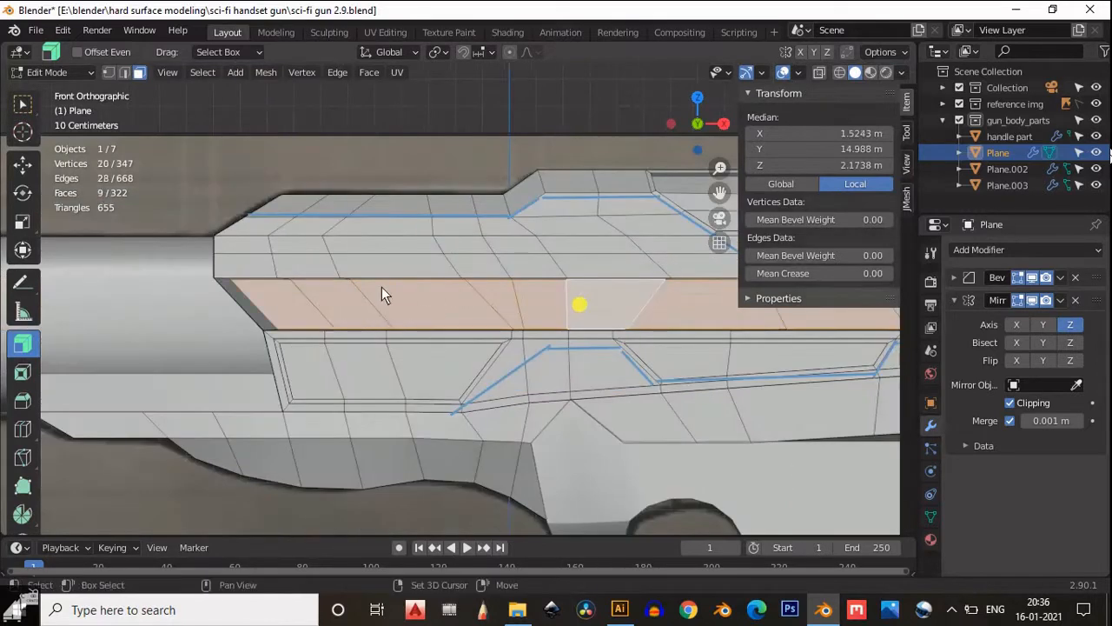
shift+middle_drag(381, 287, 652, 318)
key(1)
click(306, 339)
key(g)
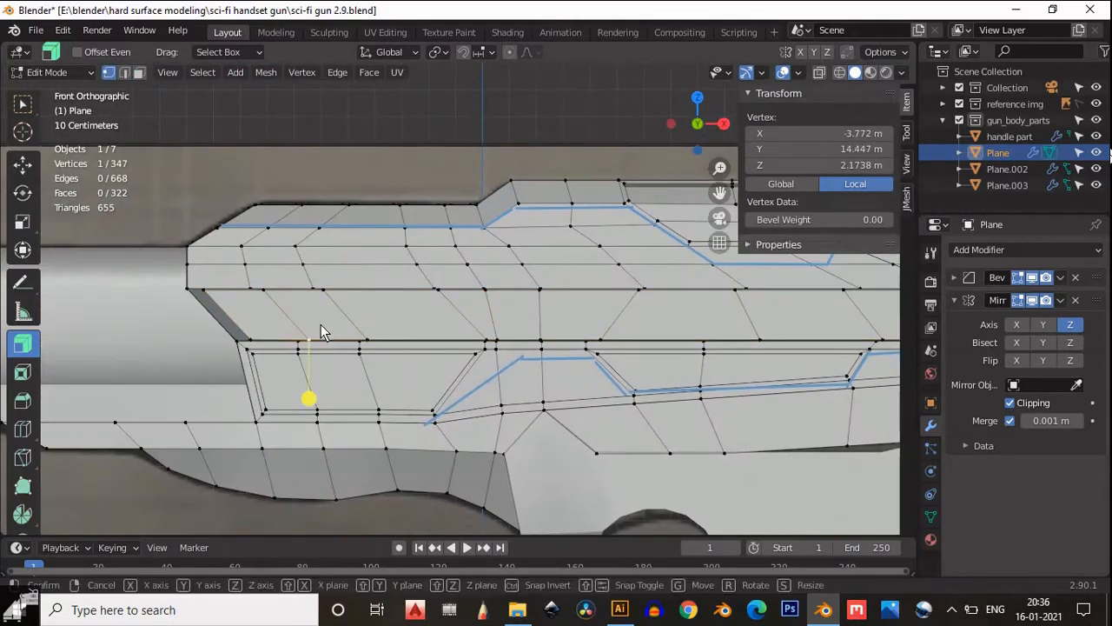
click(321, 329)
shift+middle_drag(543, 343, 438, 337)
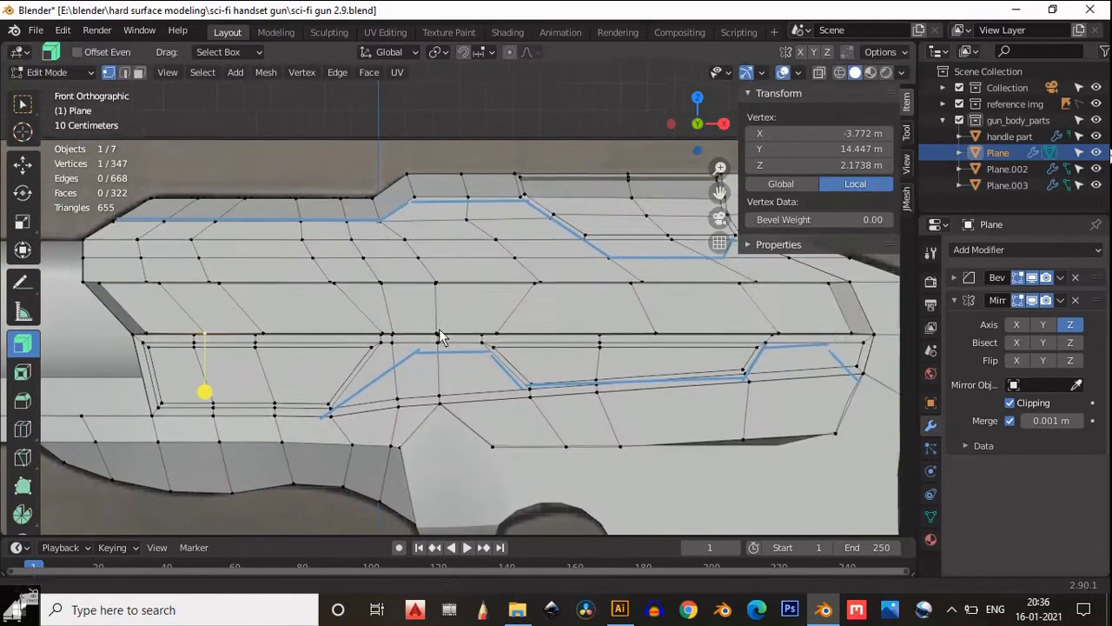
- Examine the gun body's mesh from the top view and in perspective around the upper guide line
scroll(440, 337, down, 3)
key(Tab)
middle_drag(638, 340, 479, 301)
key(Tab)
key(KP_7)
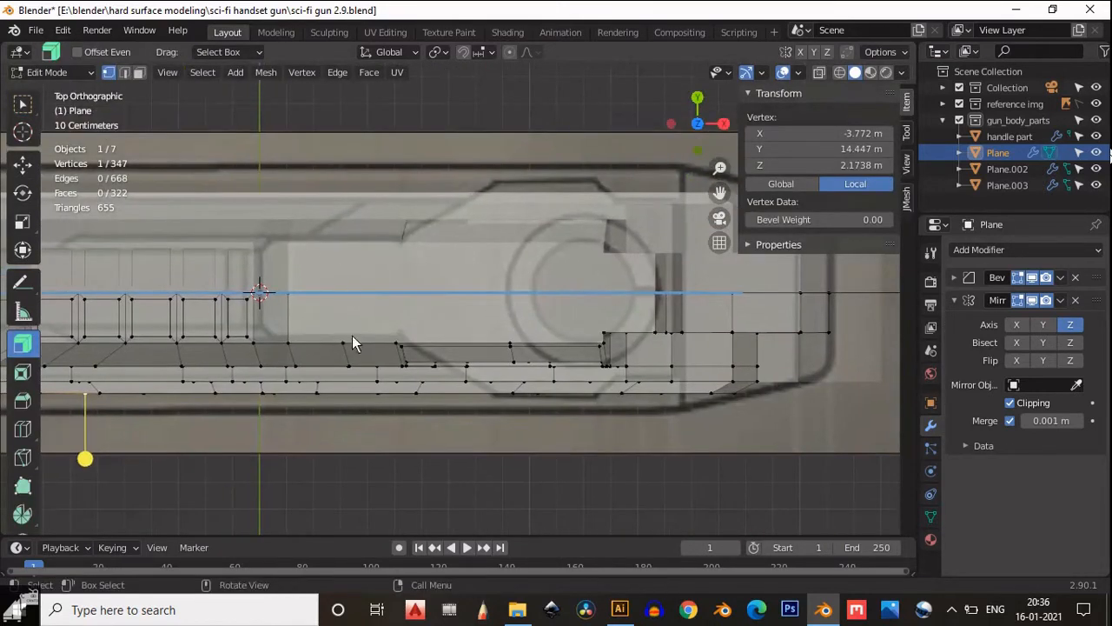
key(Tab)
middle_drag(509, 257, 441, 324)
key(Tab)
click(444, 330)
key(3)
click(551, 261)
middle_drag(551, 260, 356, 295)
click(344, 355)
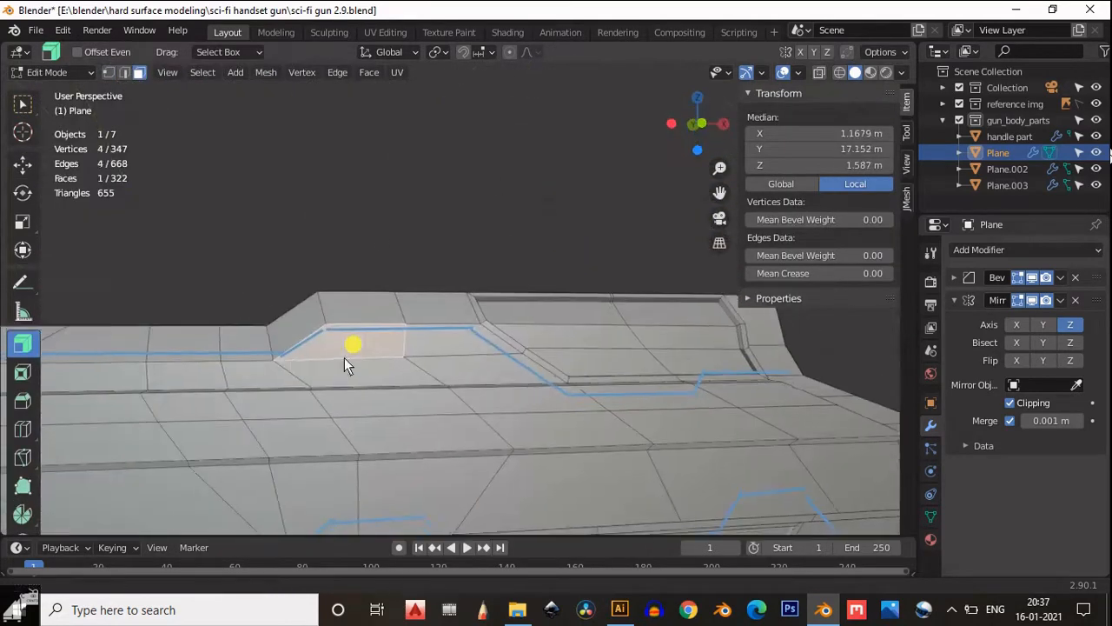
- Examine the whole gun body and its recessed side panels in Object Mode with overlays hidden
middle_drag(344, 357, 400, 335)
key(Tab)
scroll(480, 338, down, 3)
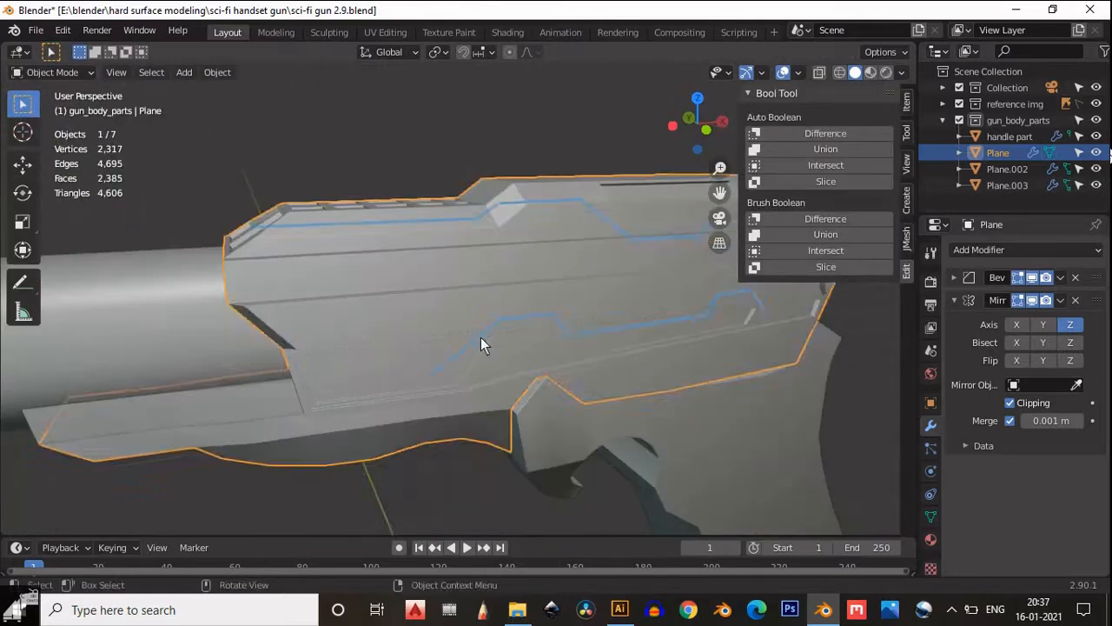
key(shift+alt+z)
middle_drag(480, 337, 485, 386)
scroll(397, 245, down, 5)
middle_drag(534, 316, 469, 313)
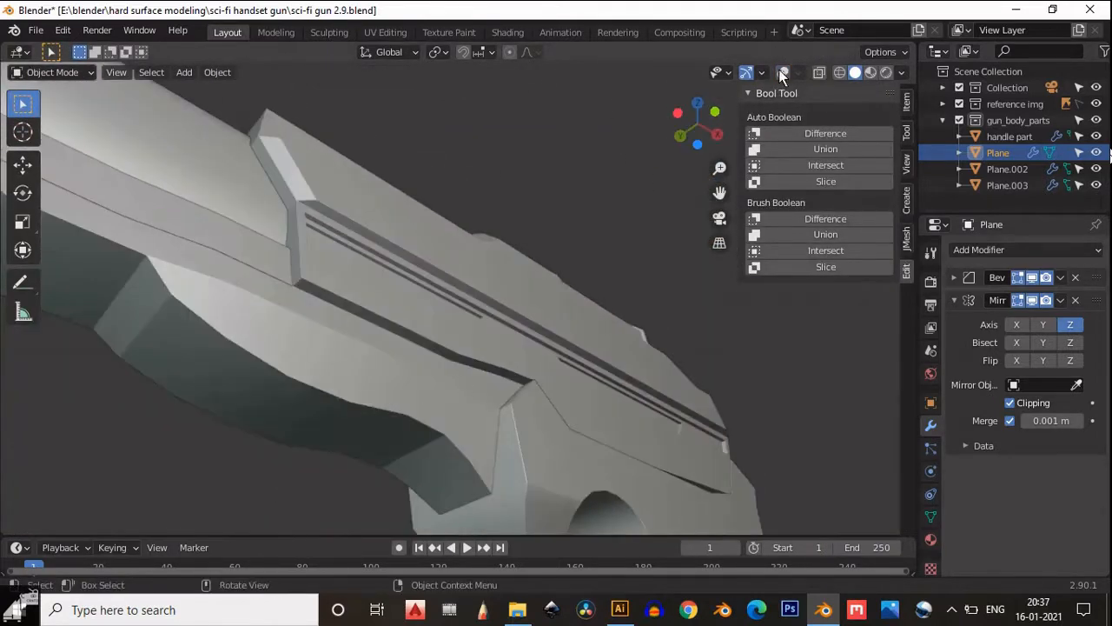
click(783, 73)
- Try to inset and extrude alternate pairs of side and lower faces on the foregrip
middle_drag(261, 348, 338, 373)
key(Tab)
drag(338, 373, 330, 408)
shift+drag(199, 322, 193, 366)
middle_drag(200, 365, 252, 330)
shift+drag(445, 354, 453, 398)
shift+drag(543, 365, 553, 418)
key(i)
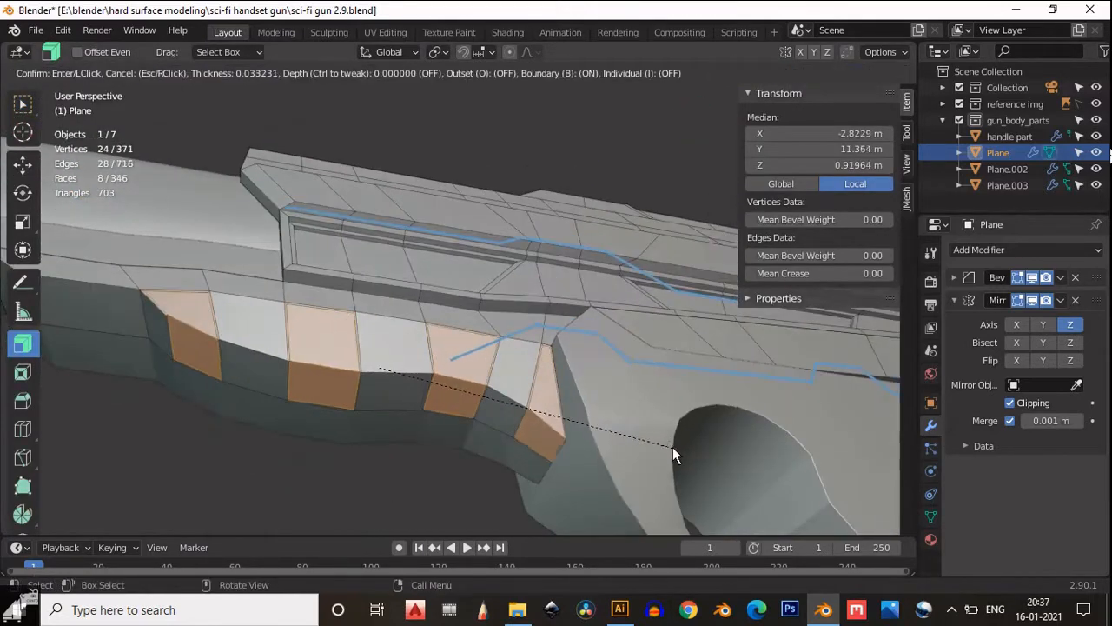
click(648, 437)
drag(354, 396, 352, 412)
middle_drag(352, 412, 471, 305)
- Undo the extrusion, the inset and the alternate face selection on the foregrip
key(ctrl+z)
middle_drag(444, 268, 500, 215)
key(ctrl+z)
key(ctrl+z)
key(ctrl+z)
key(ctrl+z)
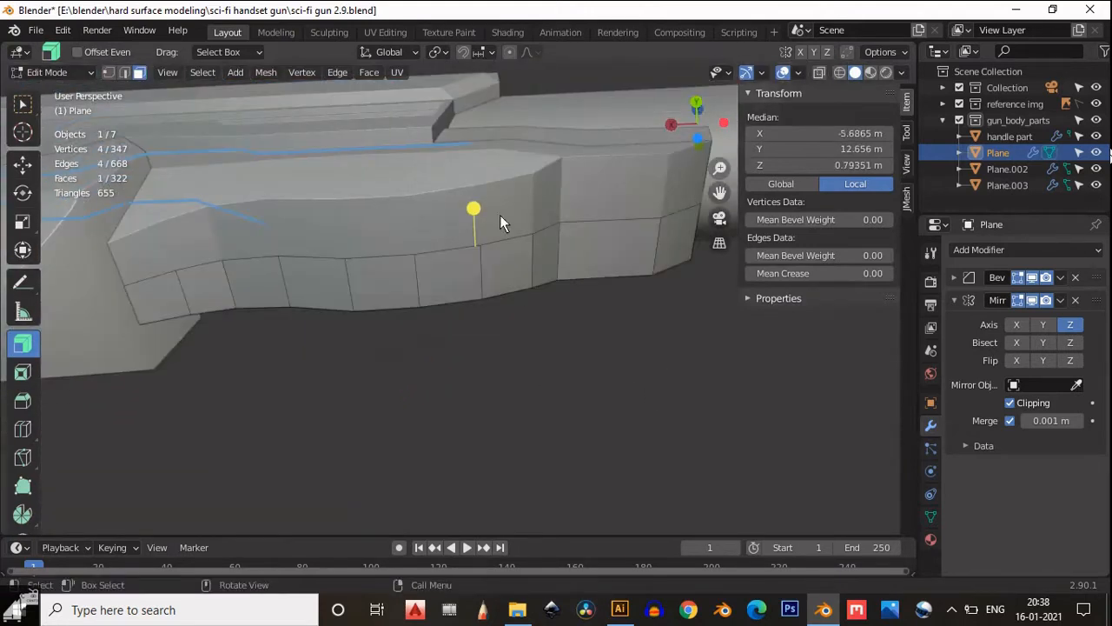
- Try to extrude alternate faces along the foregrip's lower side, and undo the extrusion
drag(542, 228, 548, 271)
shift+drag(424, 254, 429, 304)
shift+drag(305, 283, 309, 326)
shift+drag(221, 303, 224, 337)
middle_drag(261, 339, 410, 304)
drag(410, 304, 383, 286)
middle_drag(382, 286, 288, 323)
key(ctrl+z)
key(ctrl+z)
middle_drag(322, 182, 283, 227)
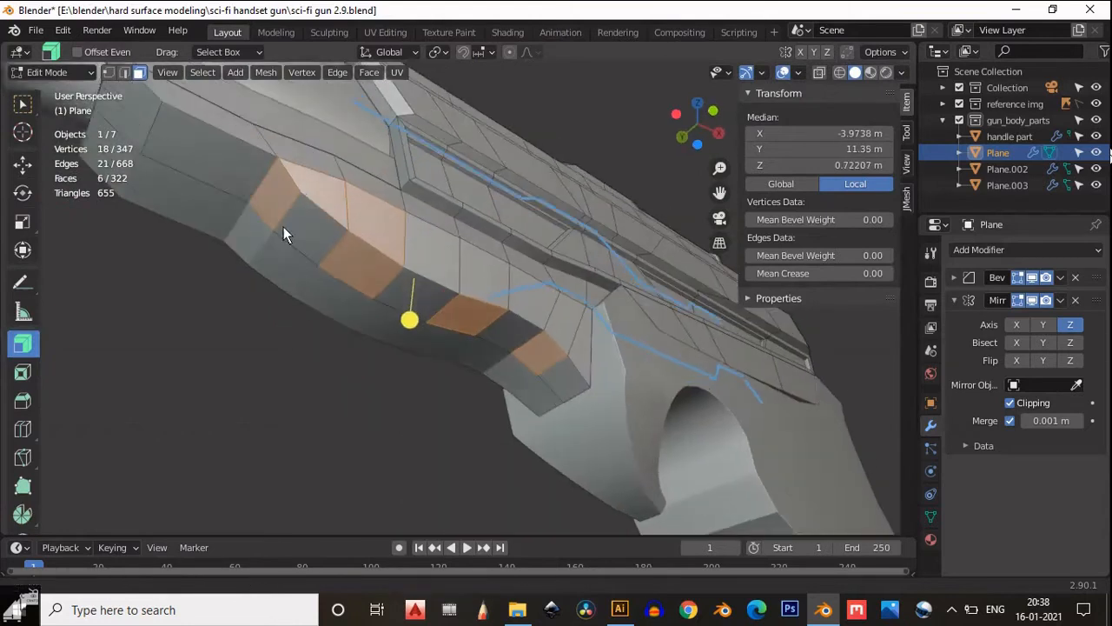
- Try another extrusion of the selected foregrip faces and undo it
drag(409, 318, 400, 391)
middle_drag(400, 391, 266, 288)
key(ctrl+z)
- Try to inset the continuous strip of side and lower faces along the foregrip, and cancel the inset
click(268, 291)
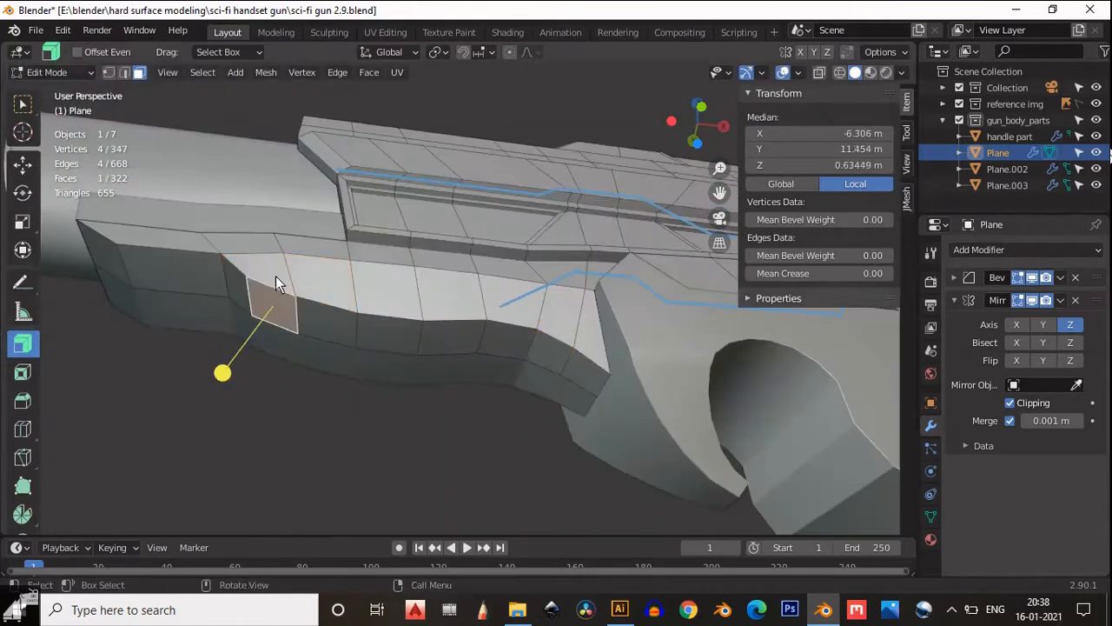
shift+drag(276, 275, 261, 252)
key(ctrl+z)
shift+drag(413, 302, 382, 325)
shift+drag(336, 281, 322, 326)
shift+drag(439, 300, 547, 352)
key(ctrl+z)
middle_drag(548, 352, 583, 415)
key(i)
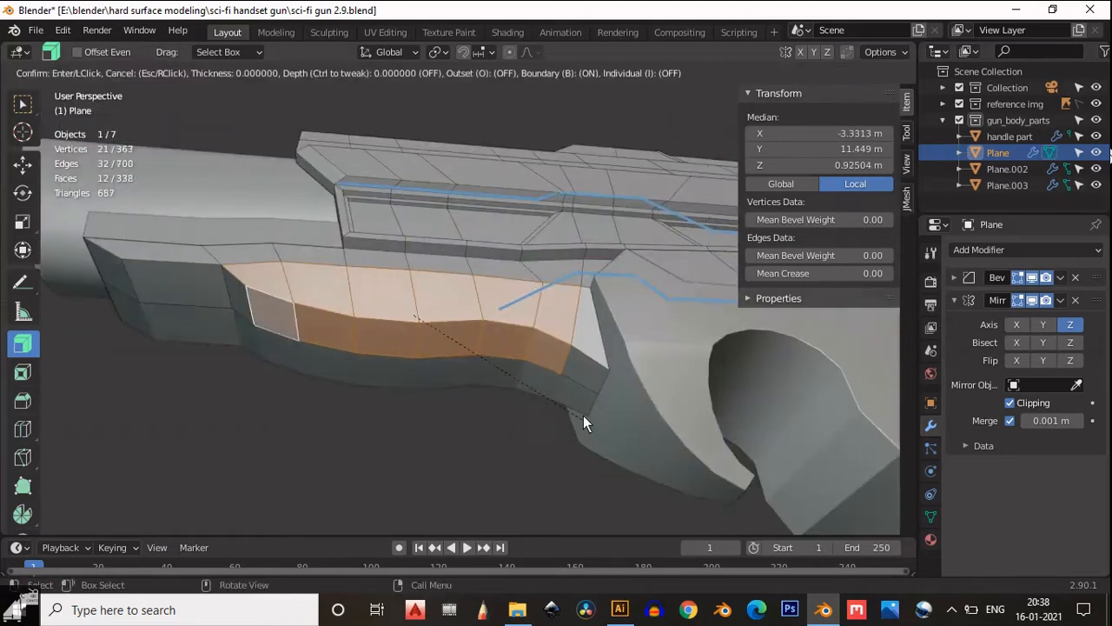
right_click(585, 417)
- Inset the second and fourth pairs of side and lower foregrip faces with a thickness of 0.1 m
drag(319, 298, 328, 326)
shift+drag(439, 309, 448, 343)
middle_drag(448, 344, 562, 393)
key(i)
click(568, 401)
click(205, 430)
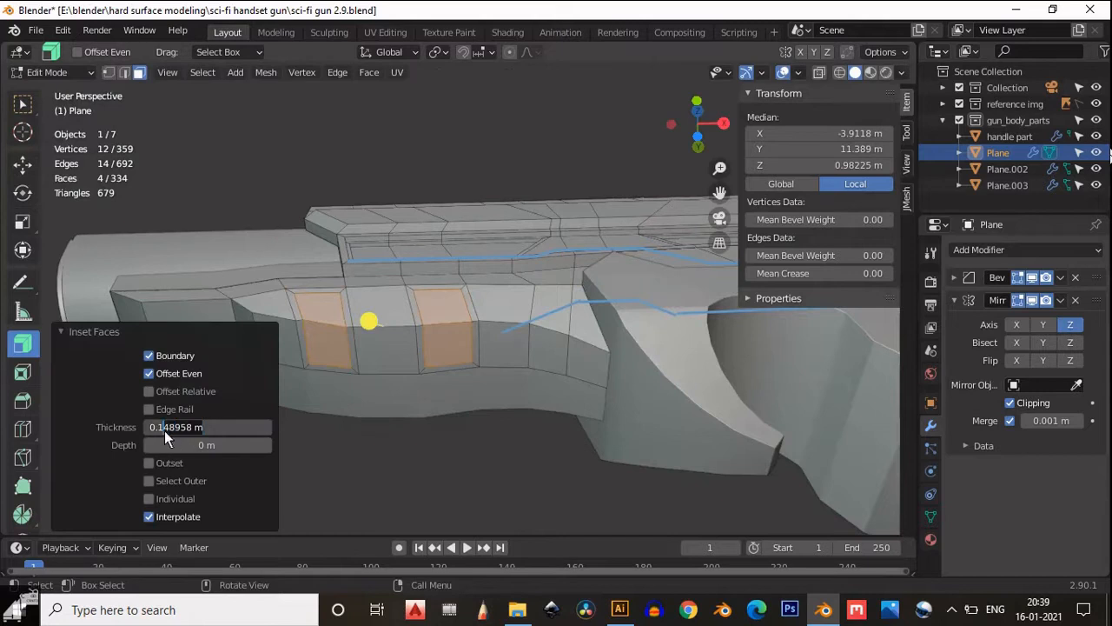
text(0.1)
key(Return)
- Inset the rearmost pair of foregrip faces, the sixth in the row, with a thickness of 0.1 m
shift+middle_drag(383, 382, 487, 373)
drag(369, 300, 384, 339)
shift+drag(487, 306, 497, 346)
shift+drag(599, 304, 613, 344)
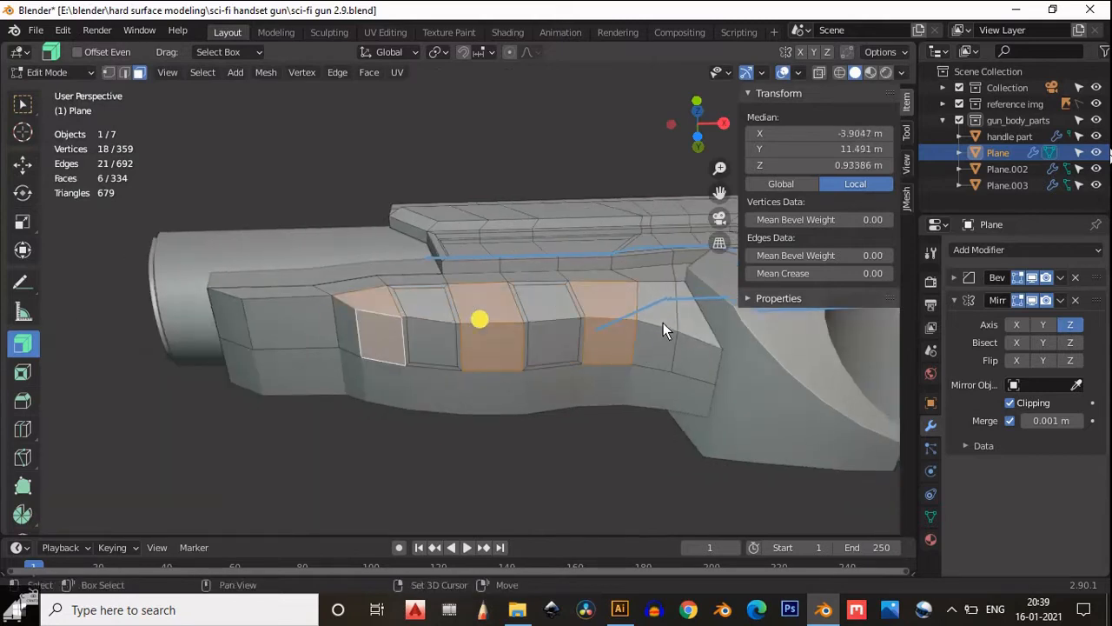
click(661, 338)
key(i)
click(716, 421)
drag(163, 428, 159, 428)
text(1)
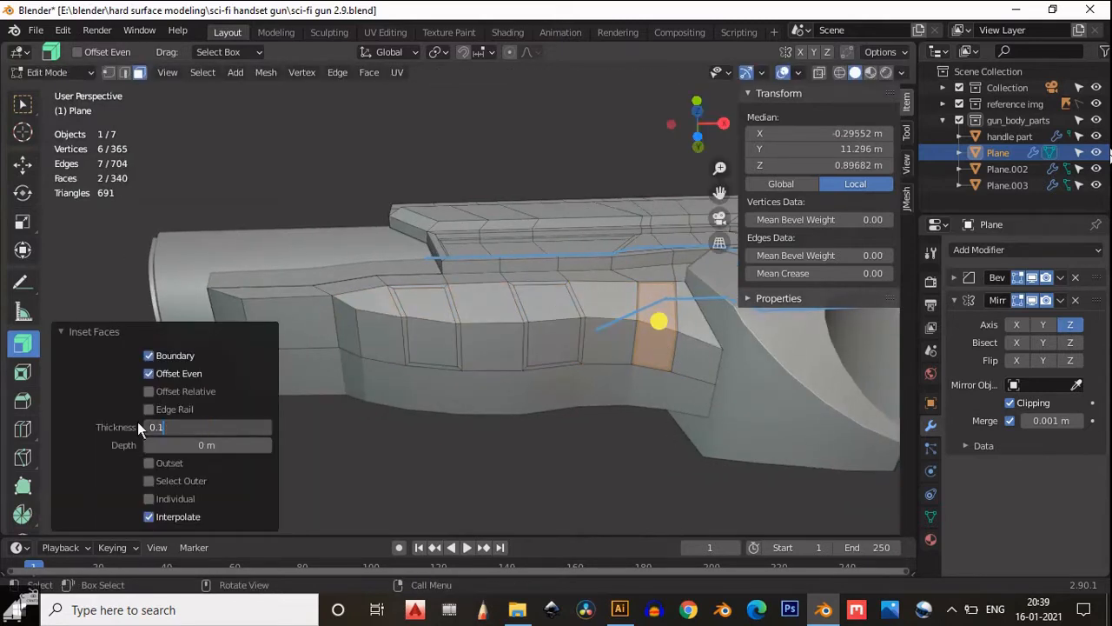
key(Return)
- Inset the first, third and fifth pairs of foregrip faces with a thickness of 0.1 m
drag(591, 304, 613, 344)
shift+drag(486, 306, 495, 346)
shift+drag(388, 313, 386, 347)
key(i)
click(699, 429)
click(167, 428)
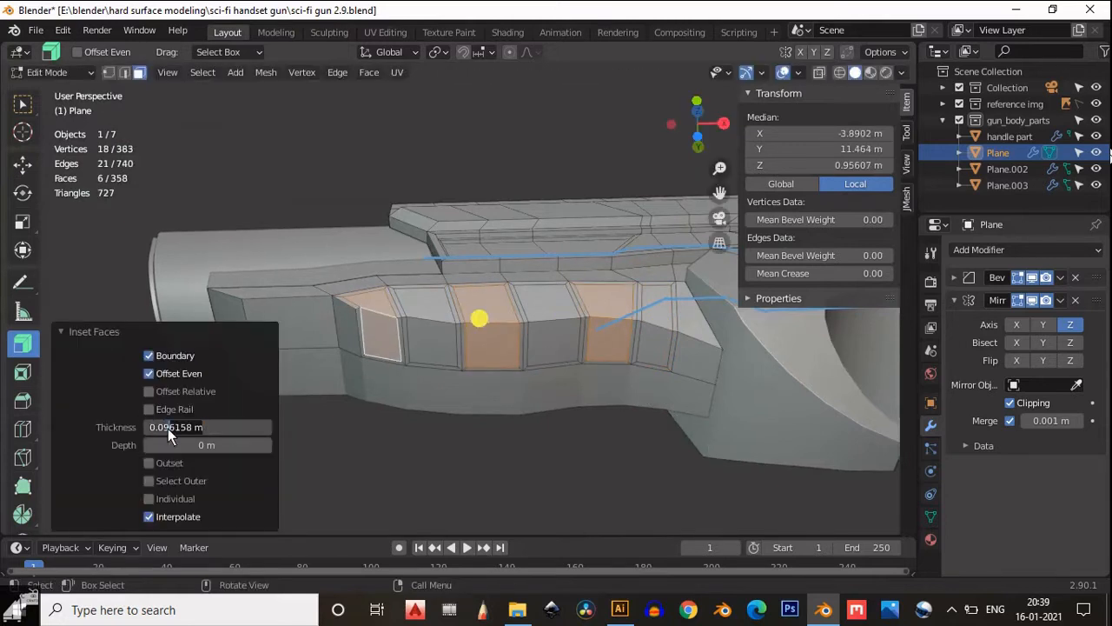
text(0.1)
key(Return)
- Extrude all six inset pairs of foregrip faces inward along their normals with an offset of -0.1 m
shift+drag(428, 302, 439, 346)
shift+drag(546, 304, 556, 343)
shift+drag(648, 304, 656, 348)
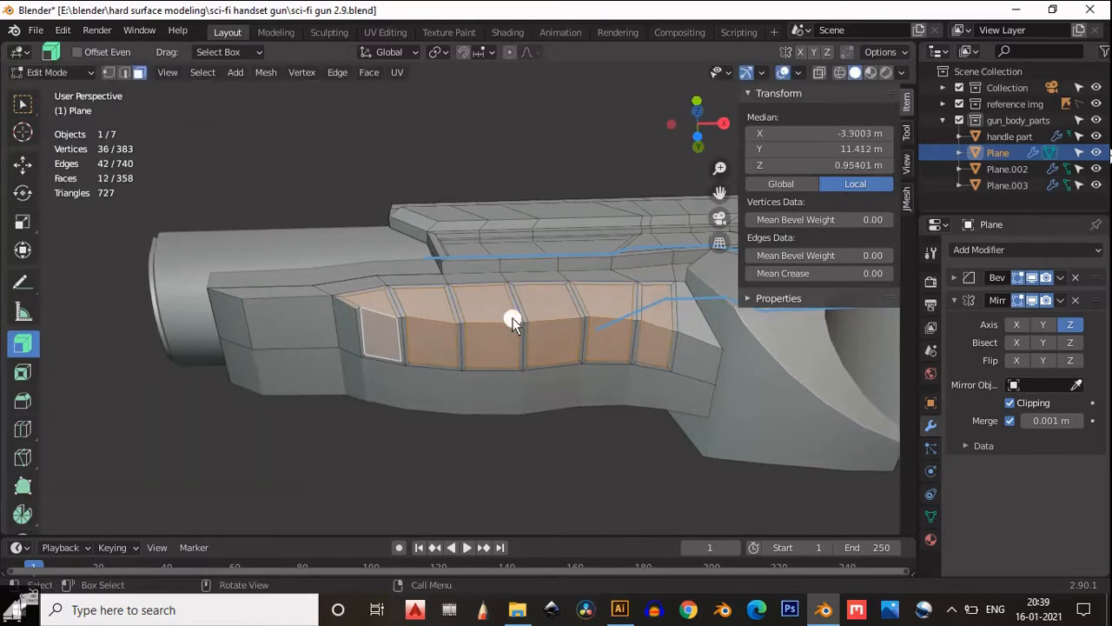
drag(512, 320, 448, 368)
middle_drag(447, 368, 444, 269)
click(188, 481)
key(BackSpace)
key(Return)
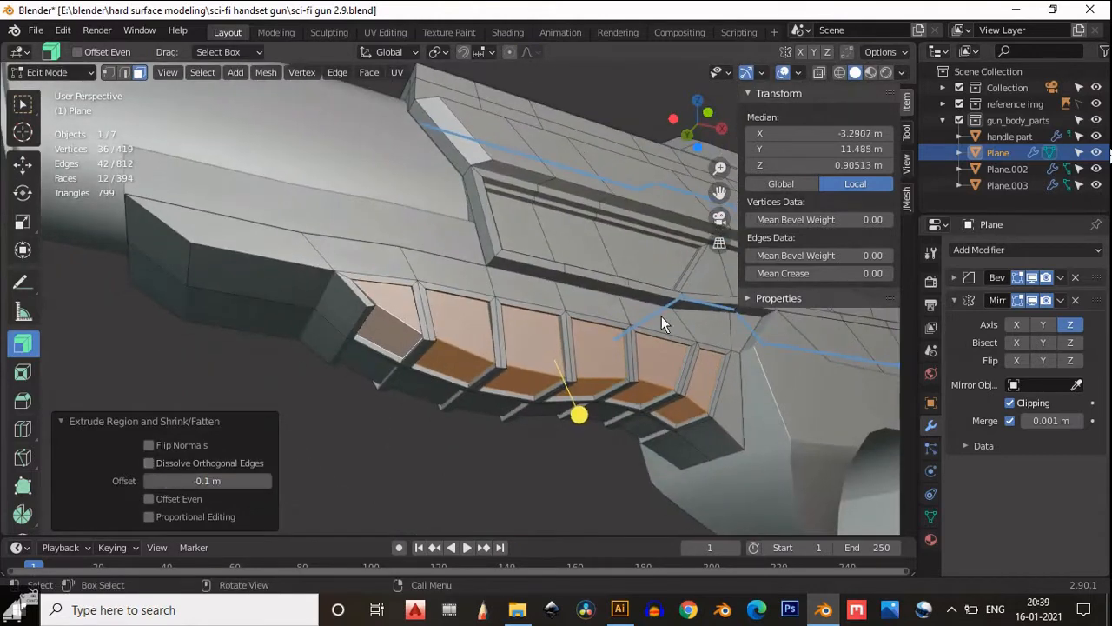
- Try to inset the recessed foregrip faces together, and undo the inset
middle_drag(662, 316, 455, 352)
key(i)
click(670, 403)
key(ctrl+z)
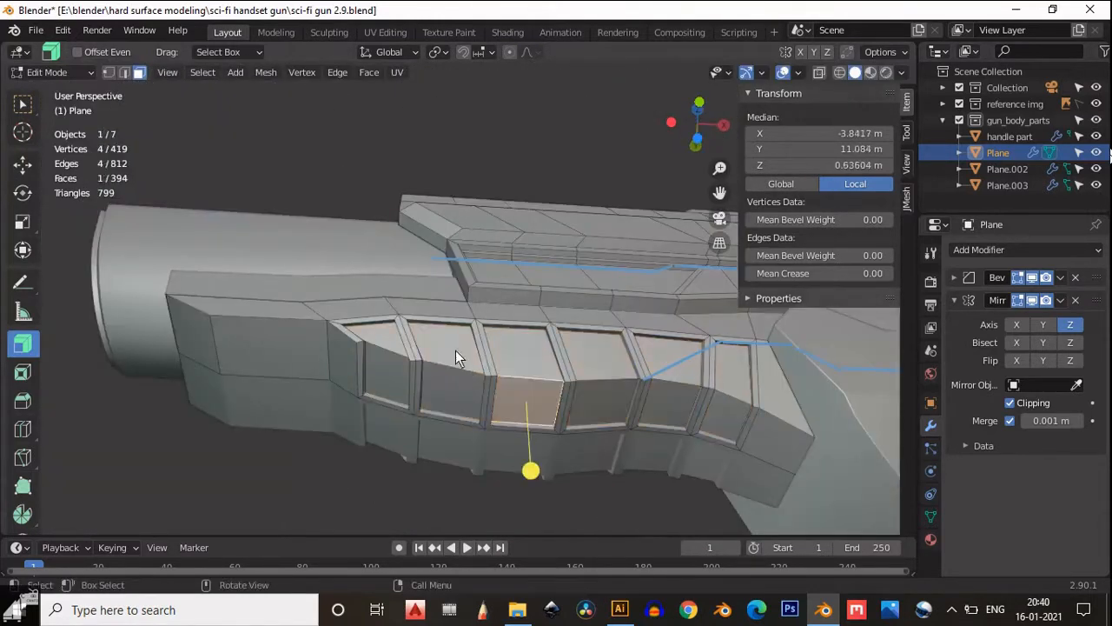
- Try to inset the second and fourth recessed foregrip pairs by about 0.15 m and push them inward
click(451, 378)
shift+click(608, 374)
middle_drag(625, 371, 543, 409)
key(i)
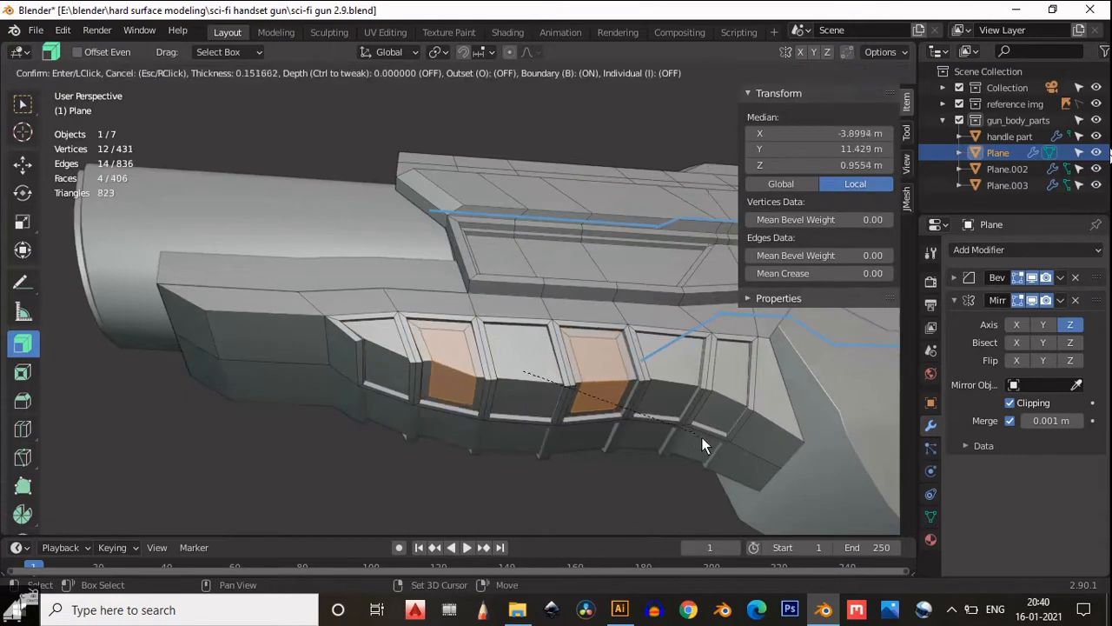
click(702, 438)
drag(535, 402, 540, 437)
middle_drag(539, 437, 545, 387)
- Undo the foregrip recesses back to the plain faces with the second, fourth and sixth pairs selected
key(Tab)
key(alt+a)
key(Tab)
key(ctrl+z)
key(ctrl+z)
key(ctrl+z)
key(ctrl+z)
key(ctrl+z)
key(ctrl+shift+z)
- Inset the second, fourth and sixth pairs of foregrip faces and extrude them inward along their normals
drag(545, 387, 537, 399)
key(i)
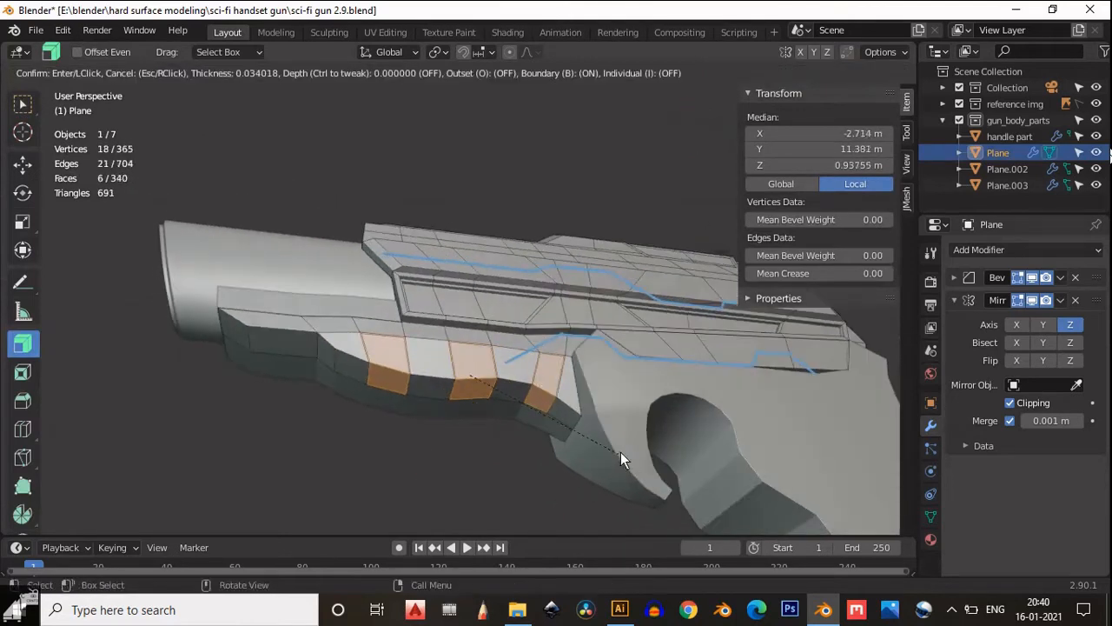
click(626, 456)
drag(471, 416, 472, 435)
middle_drag(473, 434, 667, 151)
scroll(667, 151, up, 3)
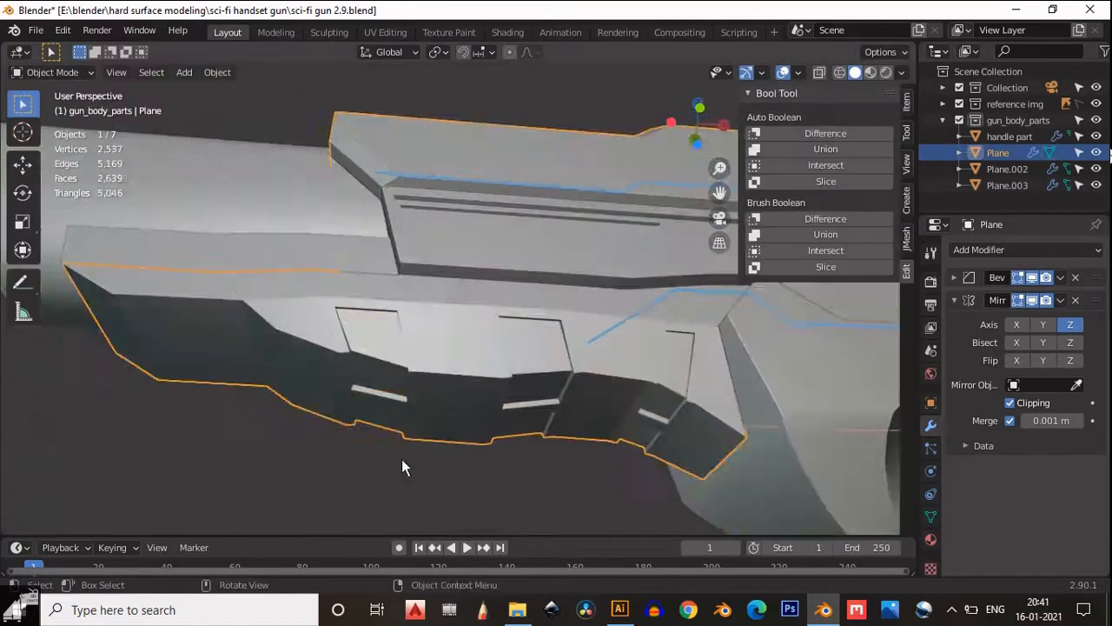
middle_drag(401, 459, 443, 446)
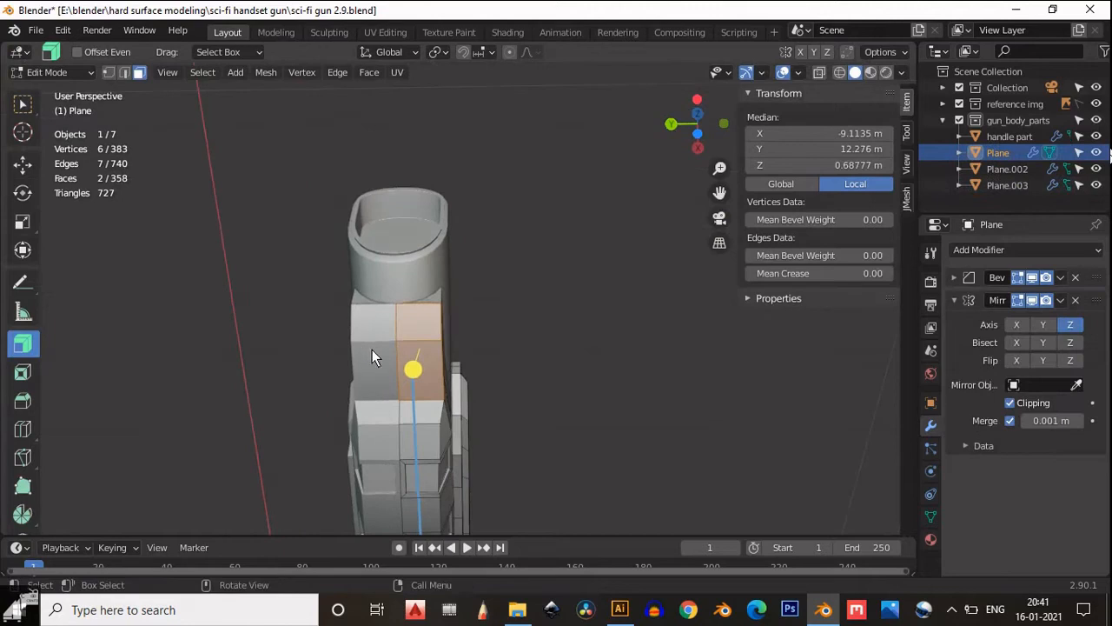
- Try to inset the front face on the foregrip's underside by 0.117 m and push it slightly inward
mouse_move(372, 350)
middle_down()
mouse_move(298, 357)
mouse_move(395, 338)
mouse_move(356, 348)
middle_up()
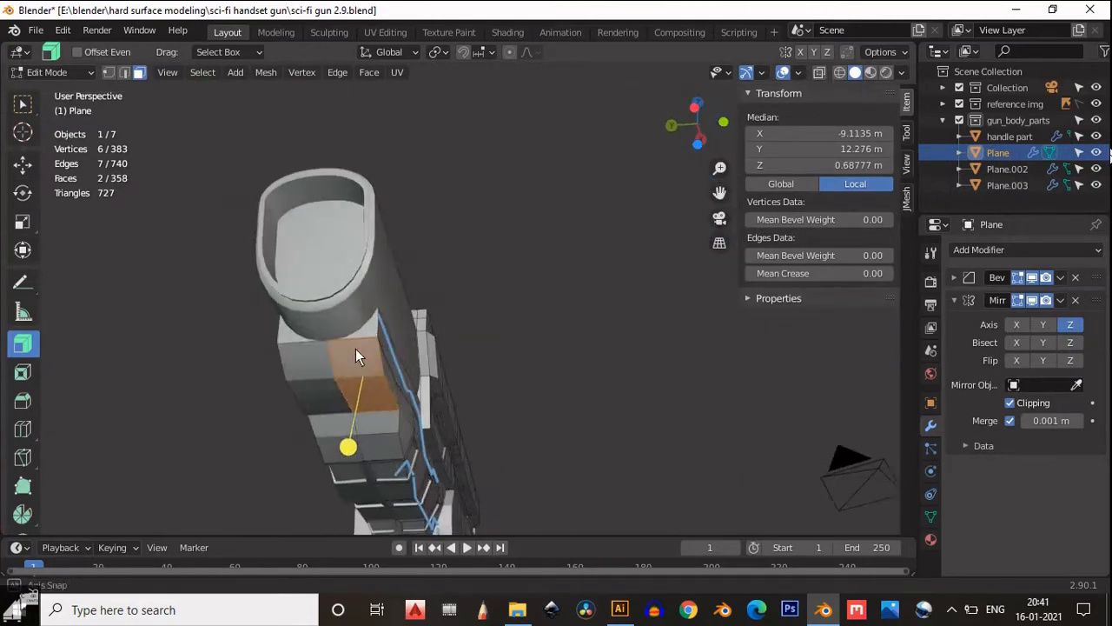
click(355, 348)
key(i)
click(462, 400)
scroll(400, 401, up, 2)
shift+middle_drag(344, 402, 444, 378)
drag(396, 420, 400, 416)
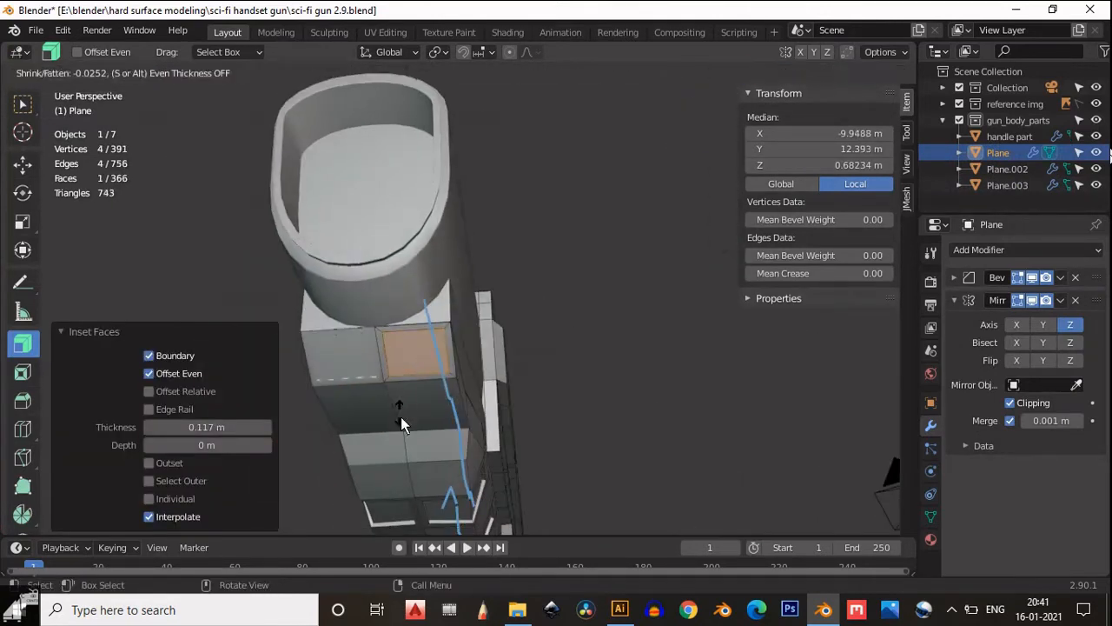
click(400, 416)
middle_drag(381, 274, 418, 318)
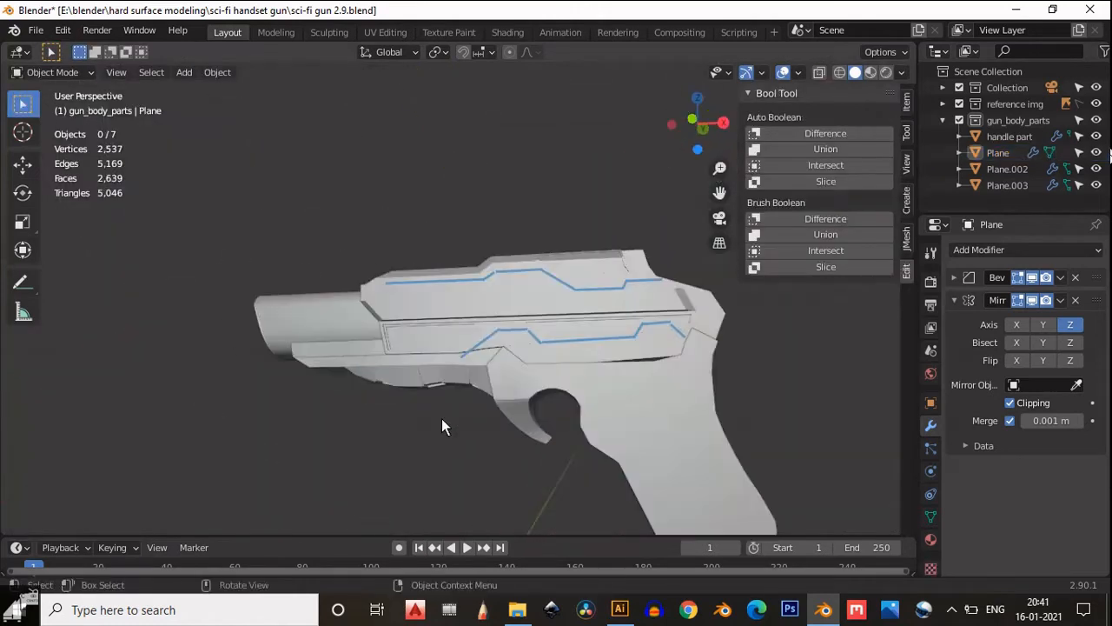
- Try to inset the face strip running along the body's lower side from the foregrip to the rear
scroll(435, 399, up, 2)
click(435, 400)
key(Tab)
alt+click(333, 417)
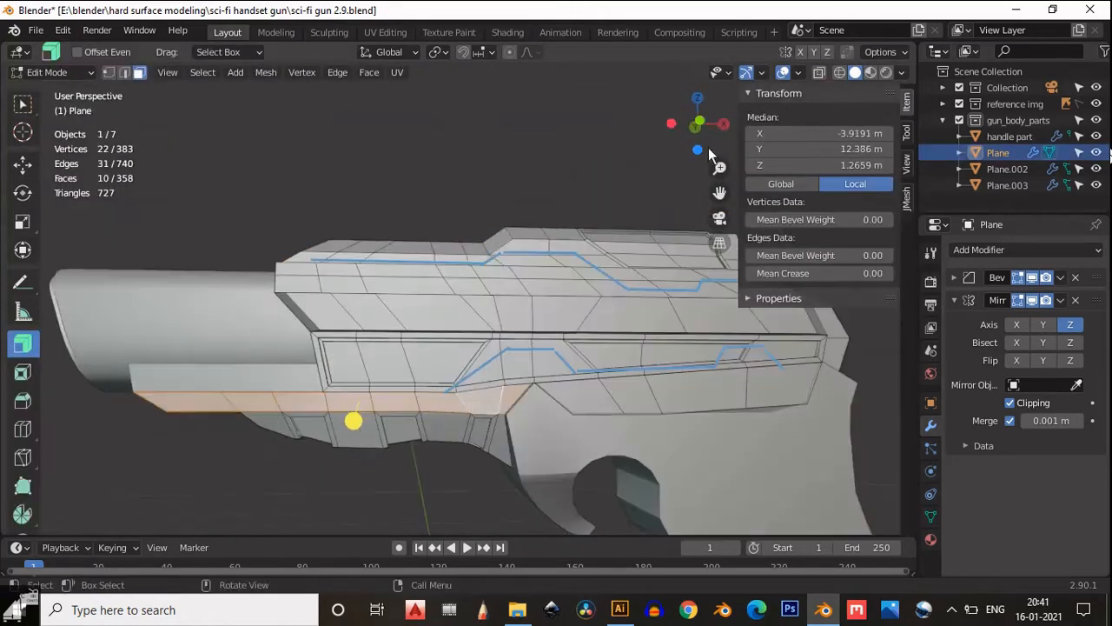
click(699, 123)
shift+middle_drag(632, 303, 497, 308)
alt+shift+click(521, 326)
shift+middle_drag(809, 401, 749, 407)
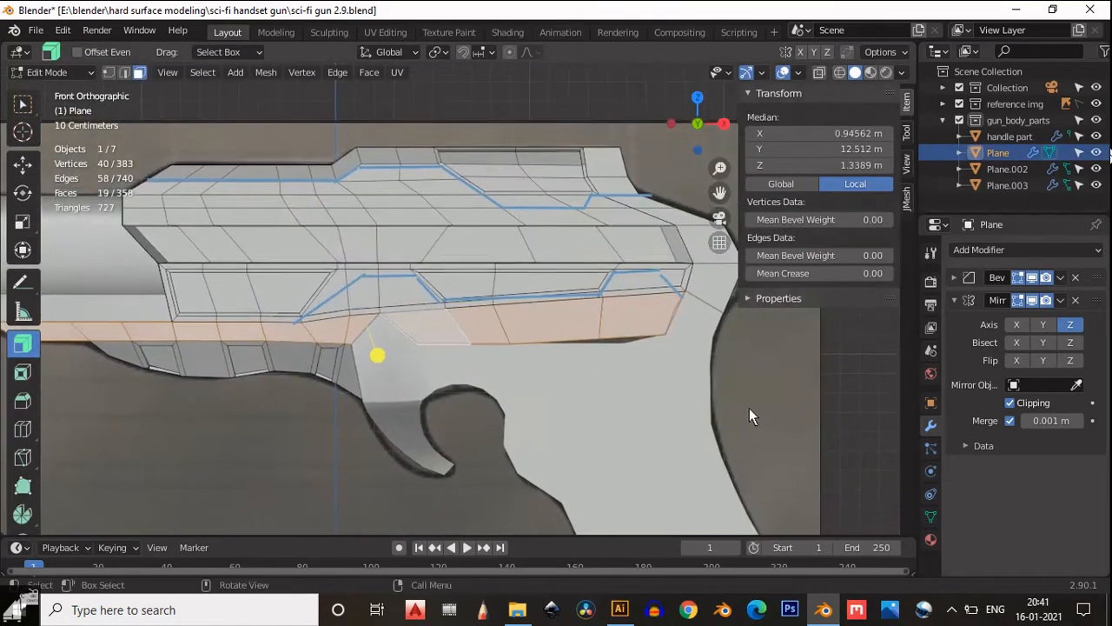
key(i)
right_click(437, 362)
key(ctrl+z)
- Try to inset and scale the foregrip's side face strip, and to inset its front face alone
shift+middle_drag(421, 375, 606, 370)
key(i)
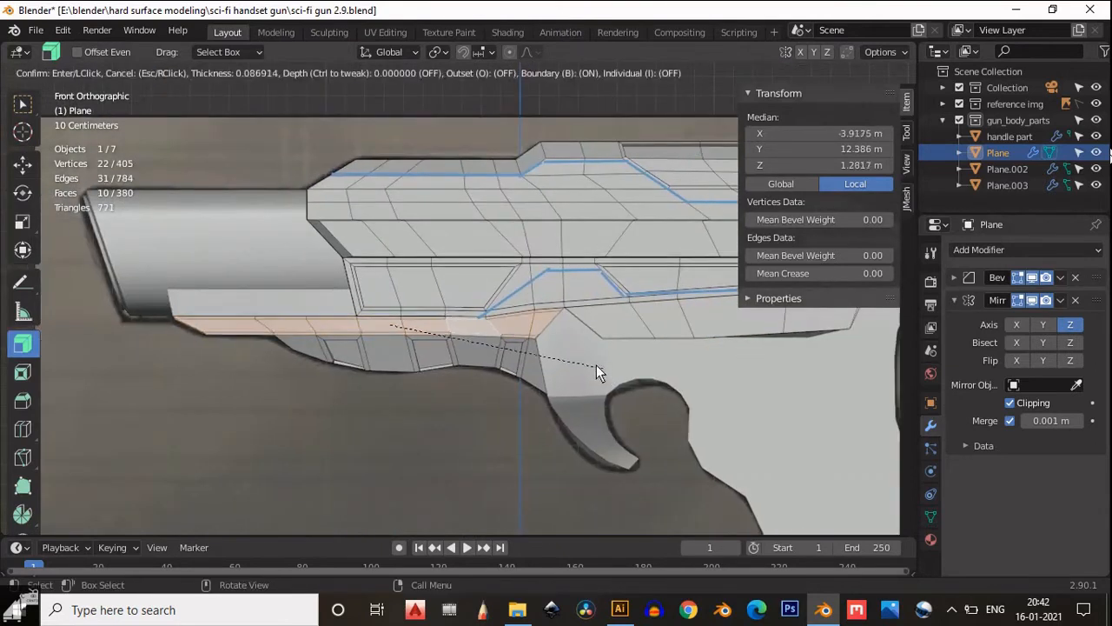
right_click(504, 346)
key(i)
right_click(588, 363)
key(s)
right_click(626, 375)
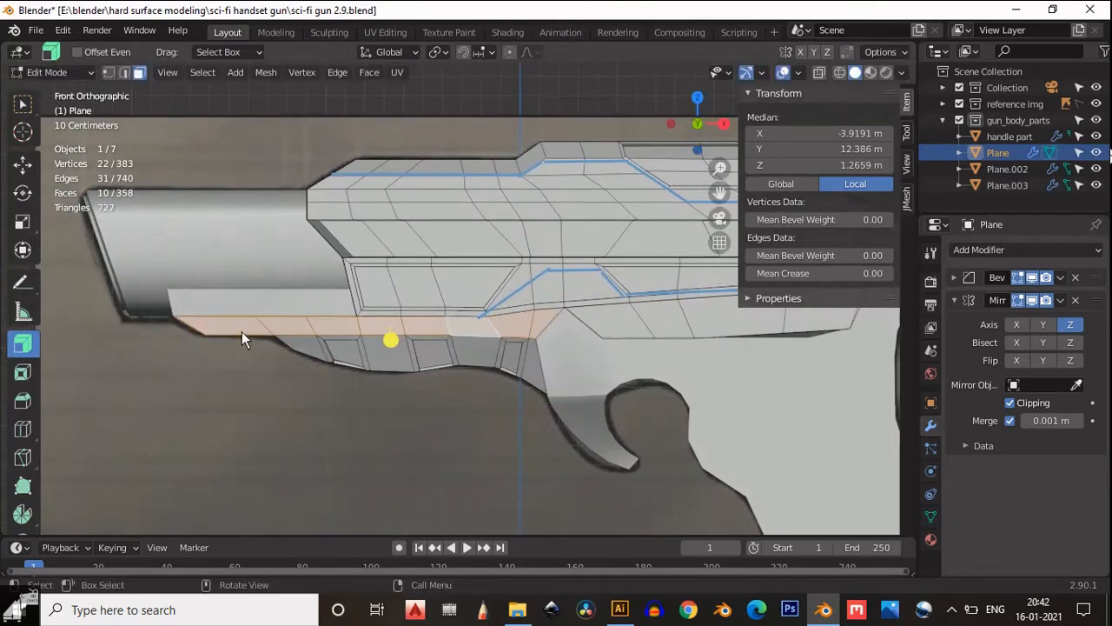
click(242, 331)
key(i)
right_click(412, 363)
- Remove the blue annotation guide lines from the gun's side view
scroll(350, 329, up, 1)
key(Tab)
mouse_move(663, 201)
shift+middle_down()
mouse_move(525, 276)
mouse_move(391, 291)
shift+middle_up()
click(33, 281)
click(213, 54)
click(328, 127)
middle_drag(318, 295, 408, 304)
key(Tab)
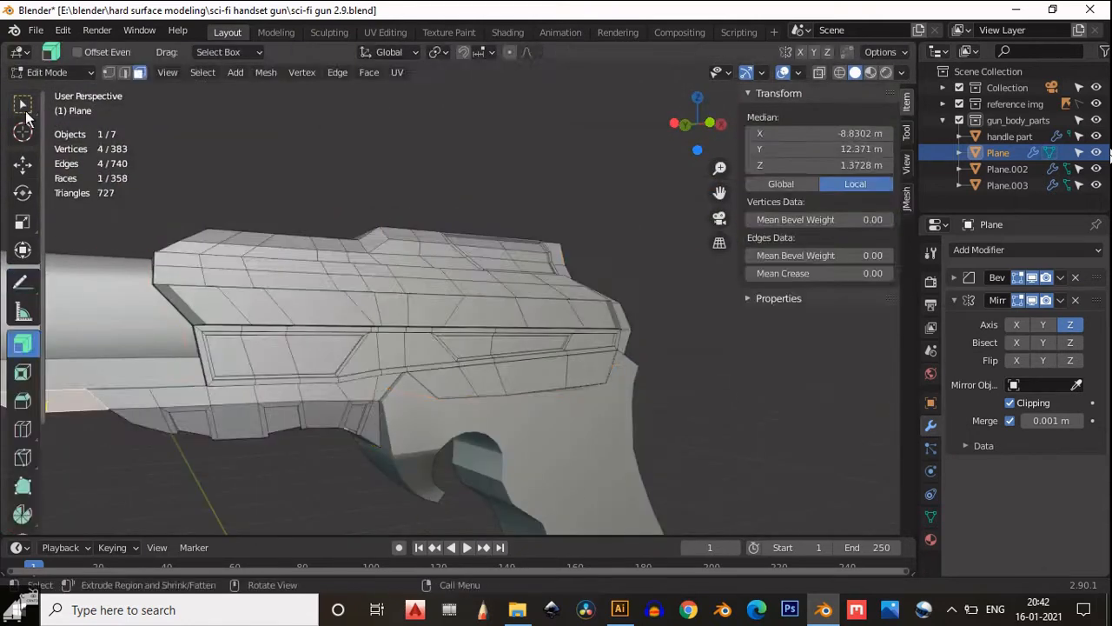
key(Tab)
mouse_move(484, 266)
middle_down()
mouse_move(456, 352)
mouse_move(407, 404)
mouse_move(385, 354)
mouse_move(217, 264)
mouse_move(319, 374)
mouse_move(397, 305)
mouse_move(421, 333)
mouse_move(252, 341)
mouse_move(342, 331)
mouse_move(421, 303)
mouse_move(404, 374)
mouse_move(464, 271)
middle_up()
scroll(385, 353, up, 3)
key(Tab)
click(402, 319)
key(Tab)
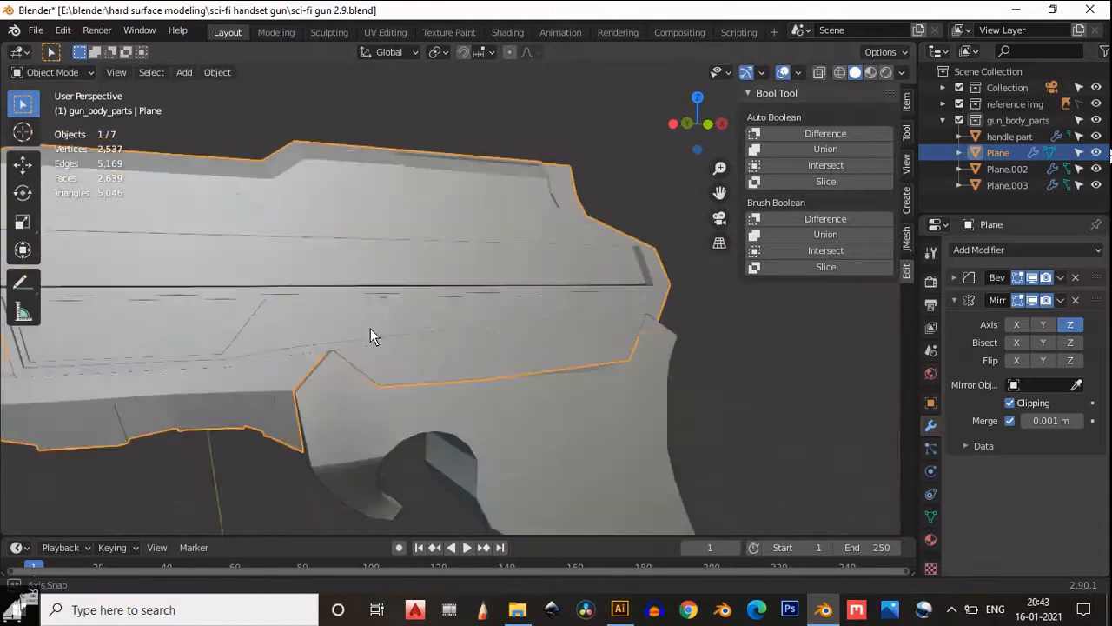
- Put a duplicate of the gun body in a new collection named backup and hide that collection
scroll(531, 306, down, 4)
middle_drag(532, 306, 523, 255)
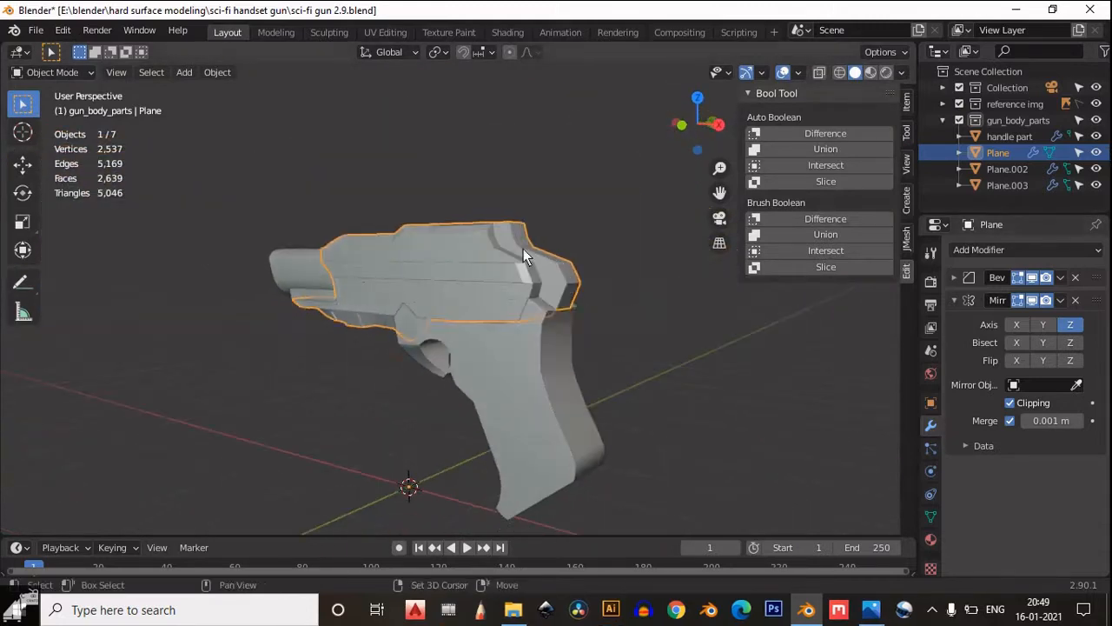
key(shift+d)
right_click(630, 252)
key(m)
click(630, 247)
text(backup)
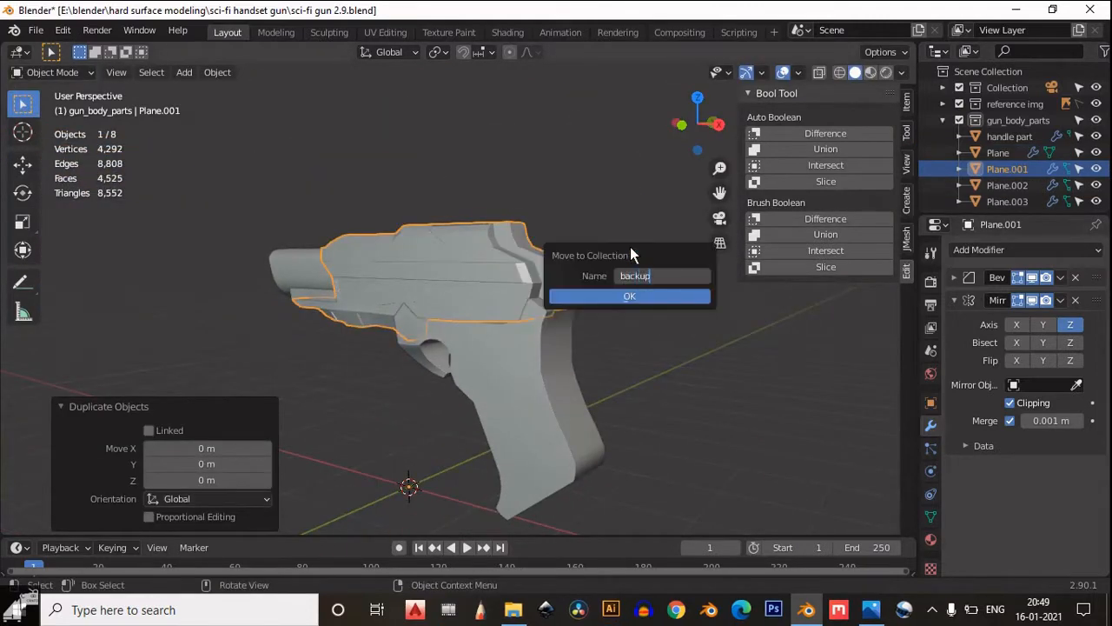
click(595, 295)
middle_drag(686, 352, 597, 362)
scroll(1042, 174, down, 1)
click(1096, 181)
- Try to bevel the centre edge at the rear end of the gun body's top ridge
click(563, 277)
key(Tab)
scroll(563, 276, up, 4)
middle_drag(563, 276, 515, 284)
key(2)
click(514, 311)
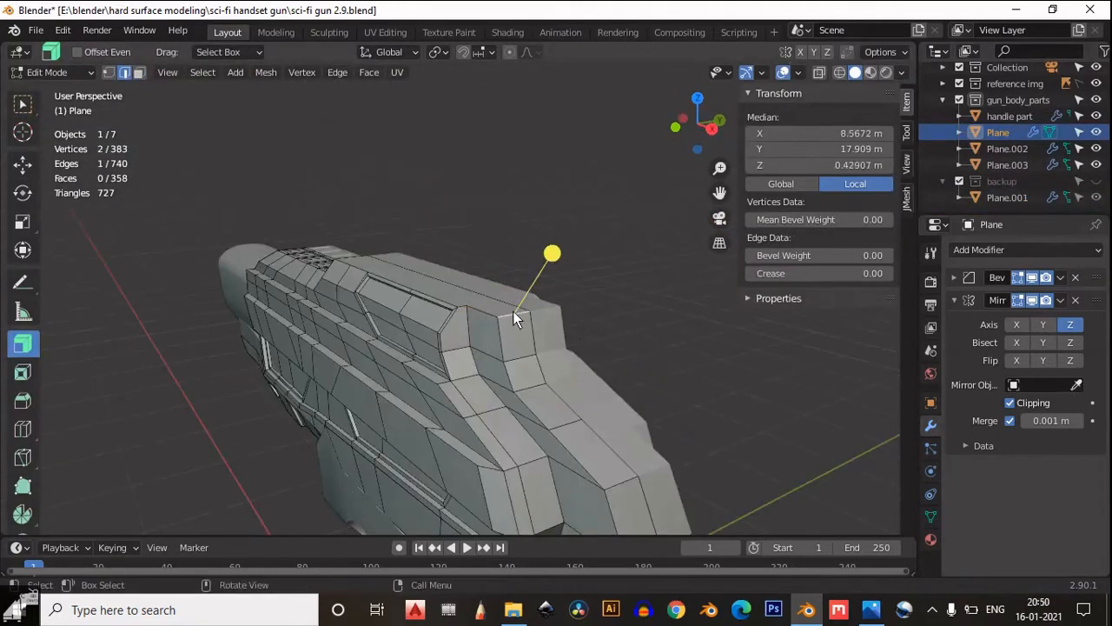
click(22, 400)
drag(552, 252, 559, 230)
scroll(539, 304, up, 2)
middle_drag(521, 324, 400, 348)
- Set the top rear edge bevel to 0.2 m wide with 5 segments, and undo the bevel
click(195, 269)
text(0.2)
key(Tab)
text(3)
key(Return)
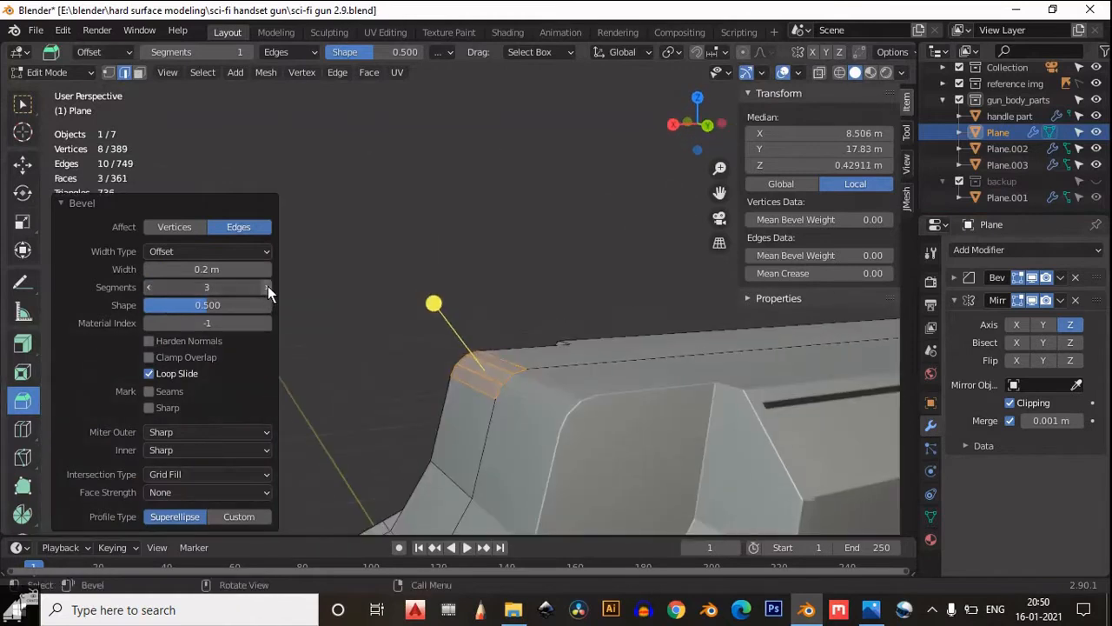
click(267, 287)
click(258, 286)
click(162, 271)
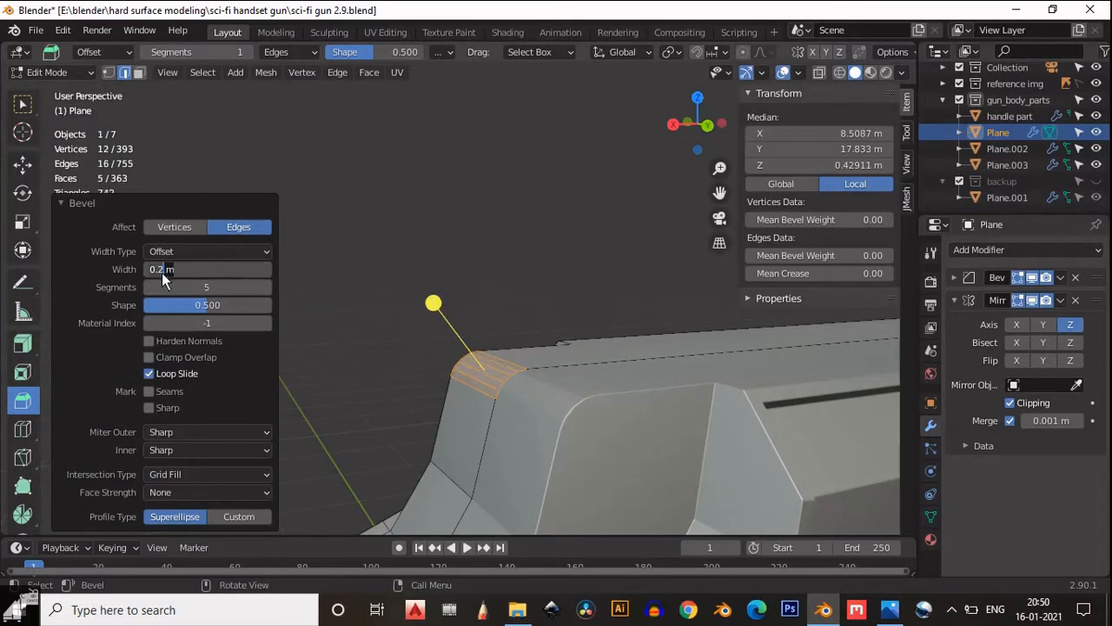
key(Escape)
middle_drag(458, 357, 512, 354)
key(ctrl+z)
- Bevel the two edges on the body's bulging rear end with 4 segments, adjusting the width against the reference image
key(ctrl+b)
click(646, 418)
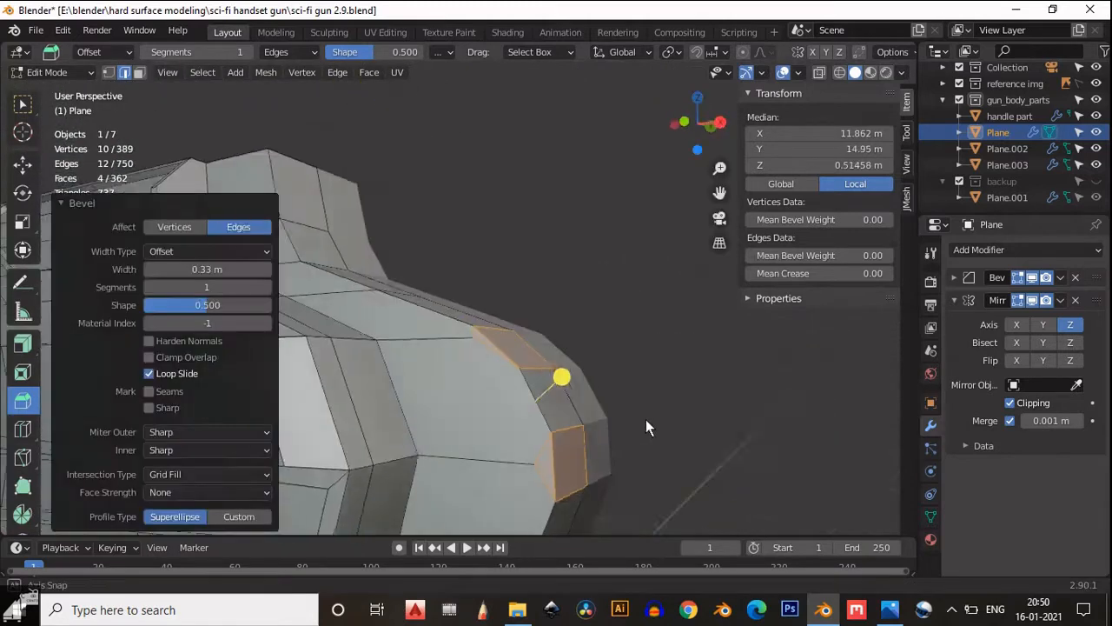
click(267, 286)
click(267, 287)
click(267, 286)
alt+middle_drag(269, 287, 645, 211)
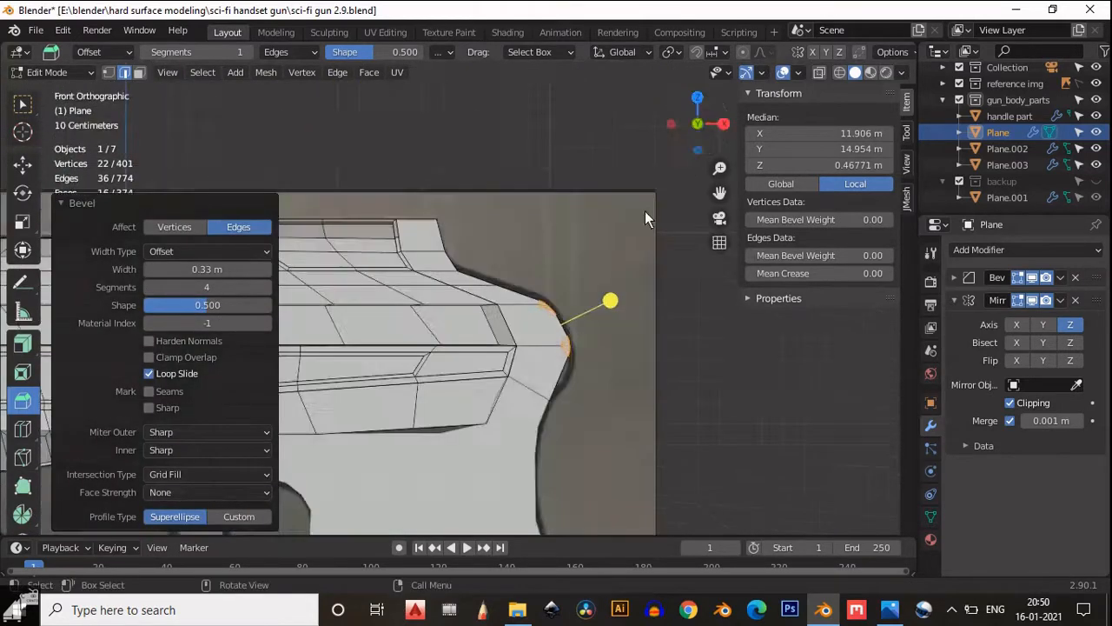
drag(204, 271, 228, 260)
middle_drag(286, 313, 695, 131)
key(Tab)
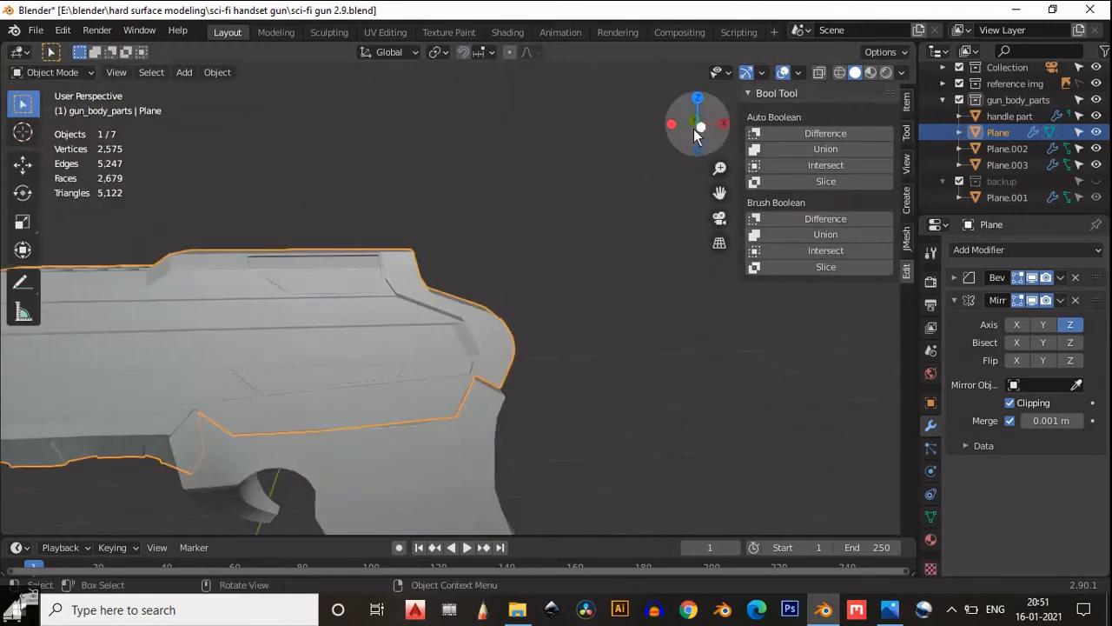
- Try to bevel the two horizontal edges on the rear step below the top ridge, 0.157 m wide with 2 segments
click(698, 129)
click(491, 223)
middle_drag(491, 223, 372, 312)
click(372, 313)
key(Tab)
scroll(408, 357, up, 3)
click(413, 379)
shift+click(426, 417)
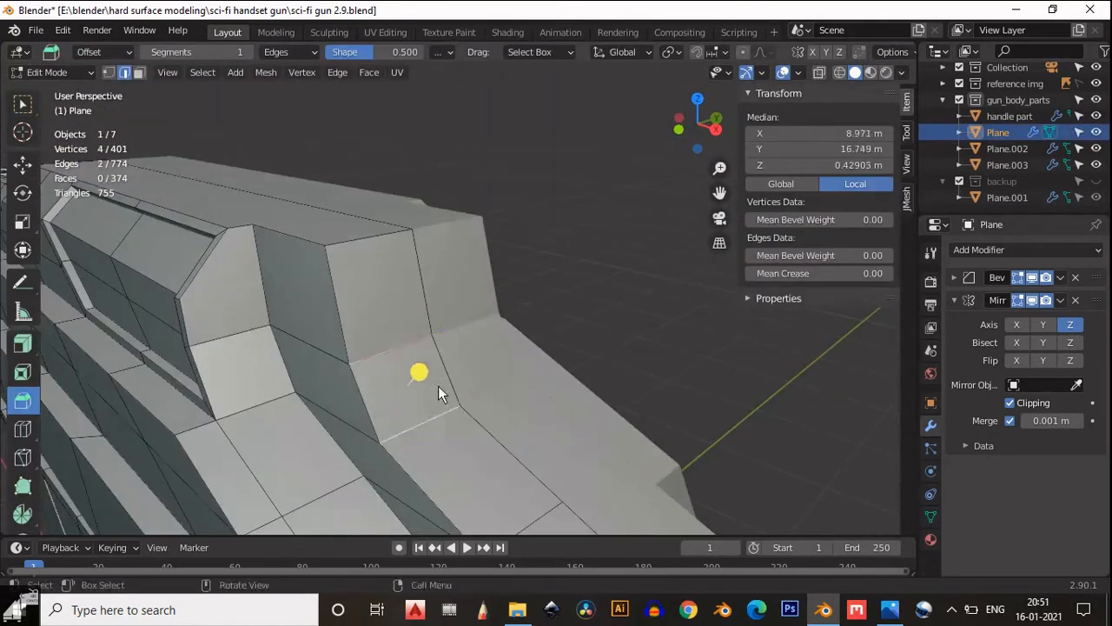
key(ctrl+b)
scroll(438, 357, up, 1)
click(445, 365)
middle_drag(448, 367, 313, 335)
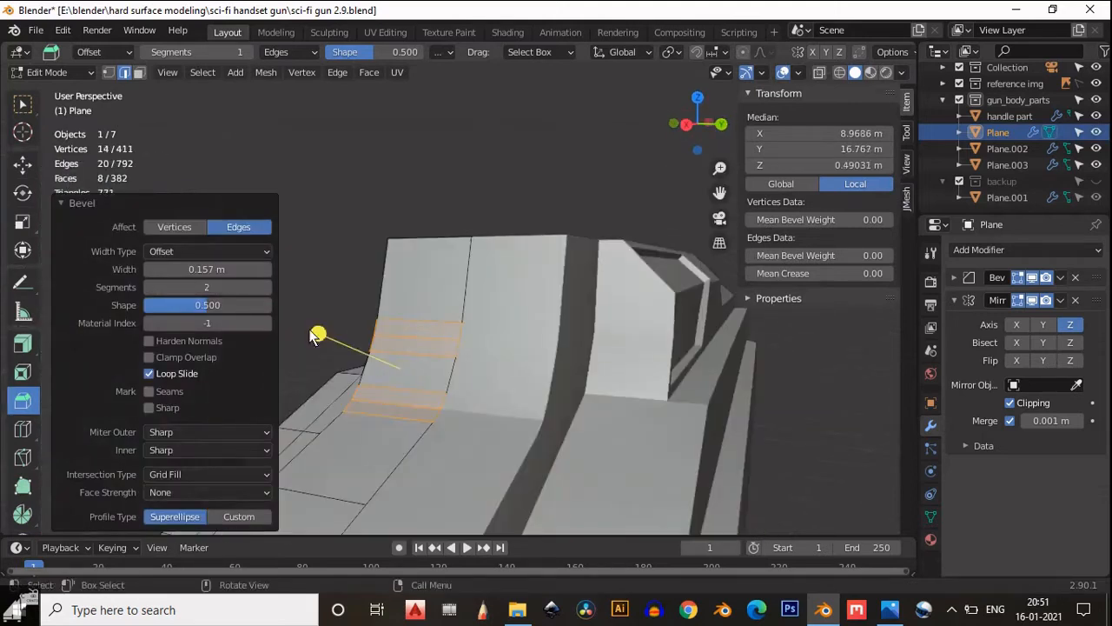
- Change the rear step bevel to 3 segments, try widths around 0.107 m, and undo the bevel
mouse_move(217, 270)
mouse_down()
mouse_move(201, 289)
mouse_move(209, 270)
mouse_up()
click(265, 287)
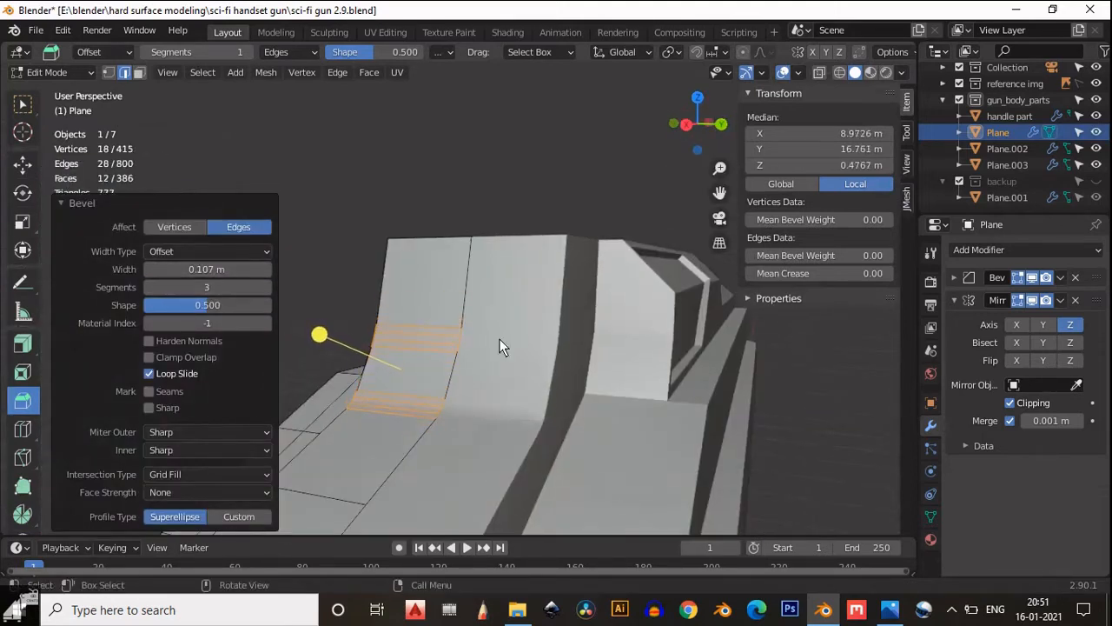
middle_drag(499, 339, 275, 309)
drag(226, 269, 261, 270)
middle_drag(444, 324, 461, 410)
key(ctrl+z)
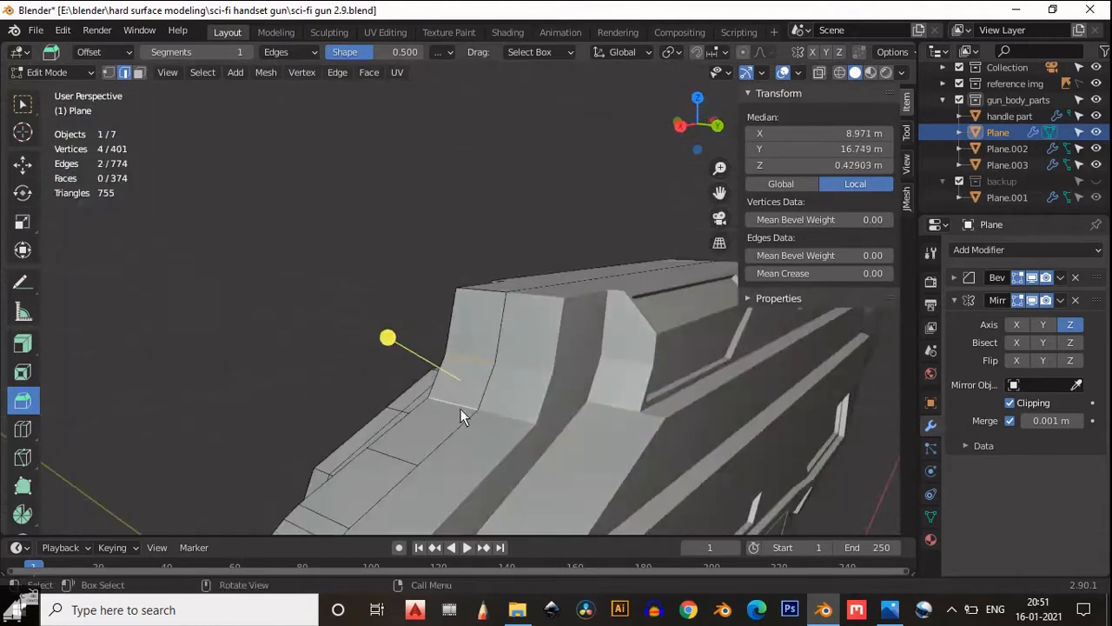
- Try to bevel only the lower edge of the rear step, about 0.145 m wide with 2 segments
drag(428, 352, 409, 335)
click(265, 286)
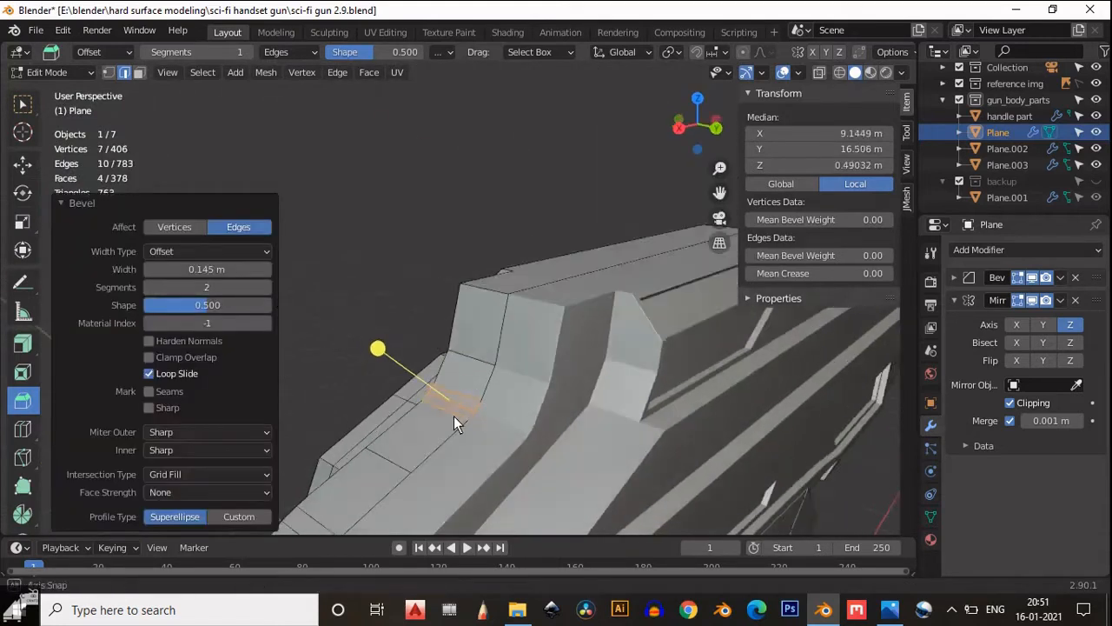
middle_drag(454, 424, 400, 391)
- Try to move the edge above the beveled corner of the rear step about 0.018 m along X
click(502, 314)
key(shift+space)
key(g)
drag(537, 351, 543, 359)
middle_drag(543, 359, 696, 202)
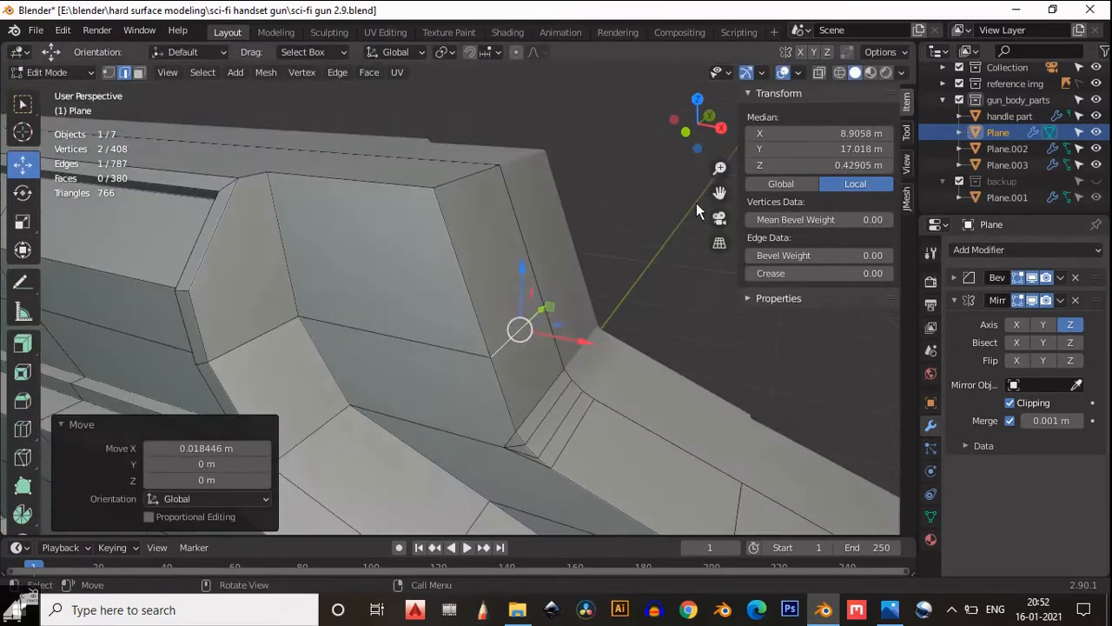
- Move the horizontal edge halfway up the rear step about 0.02 m along X to straighten its profile
key(KP_1)
key(g)
key(x)
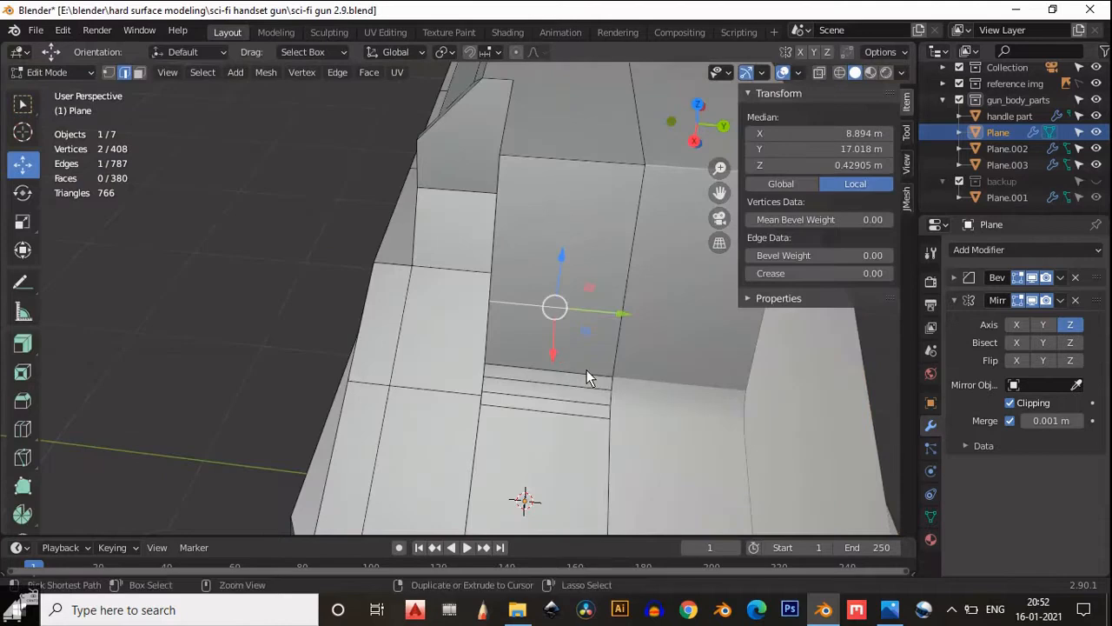
click(599, 387)
middle_drag(598, 387, 673, 146)
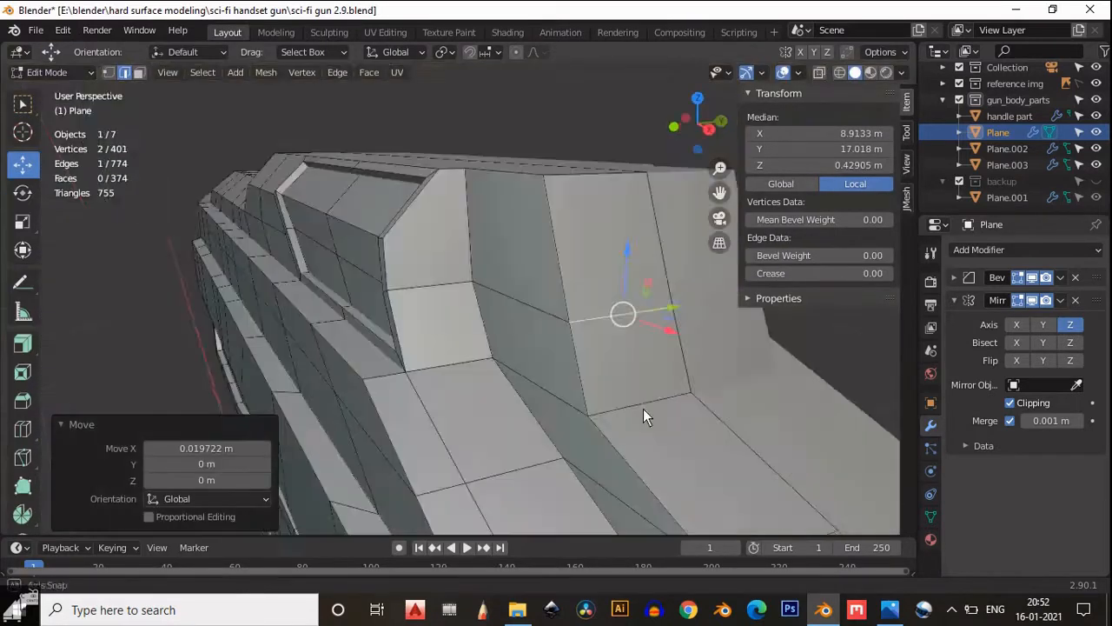
- Bevel the lower edge of the rear step 0.221 m wide with 3 segments
middle_drag(643, 408, 585, 348)
key(shift+space)
key(b)
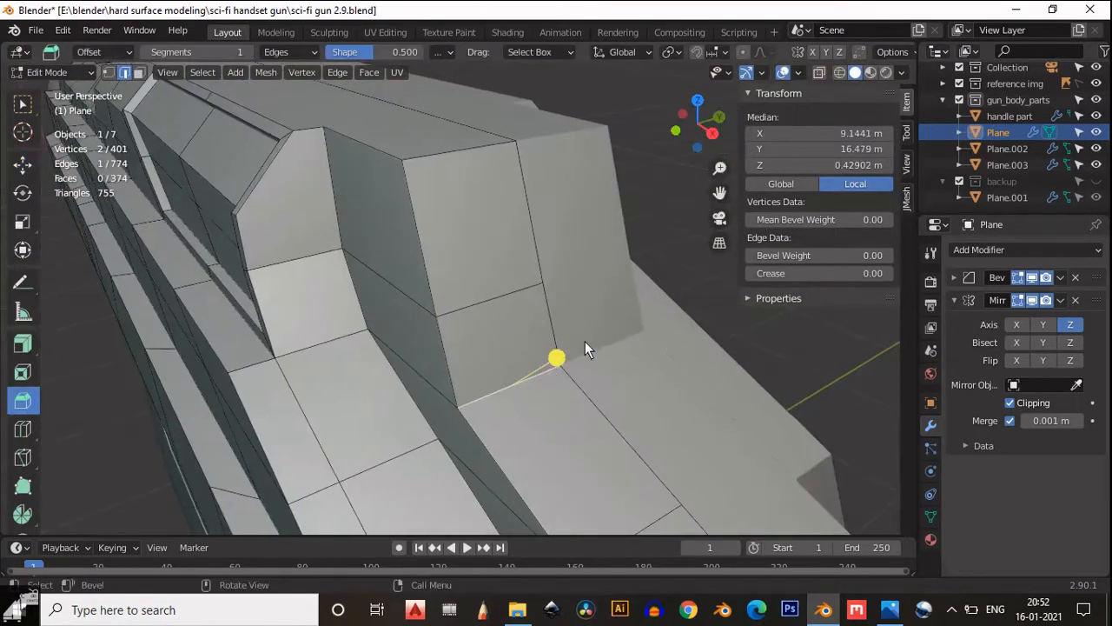
drag(585, 347, 571, 328)
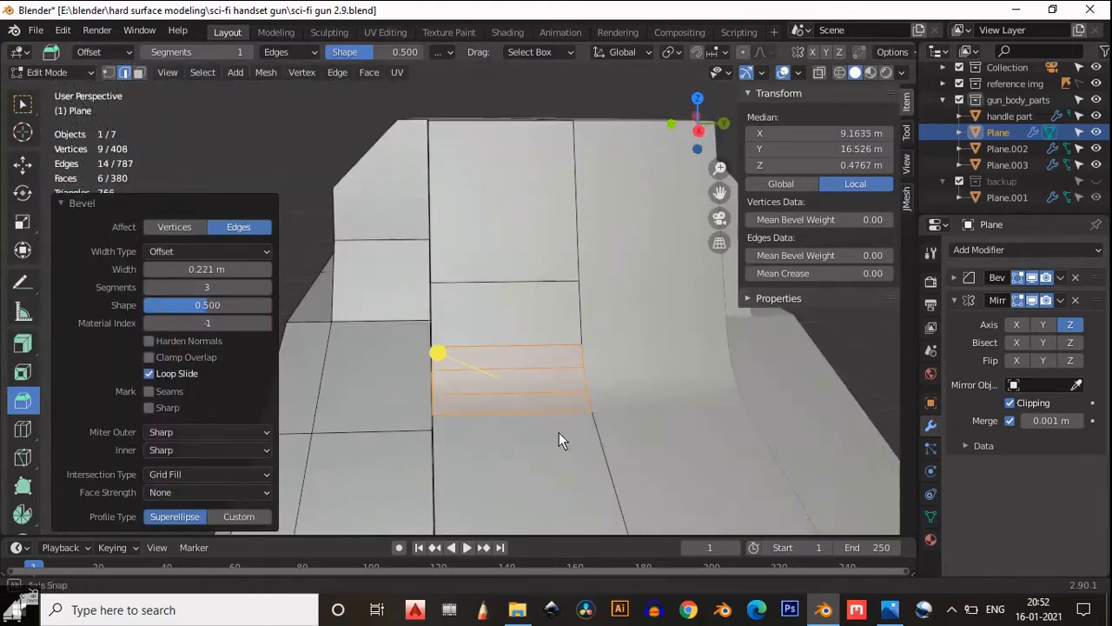
middle_drag(559, 440, 611, 407)
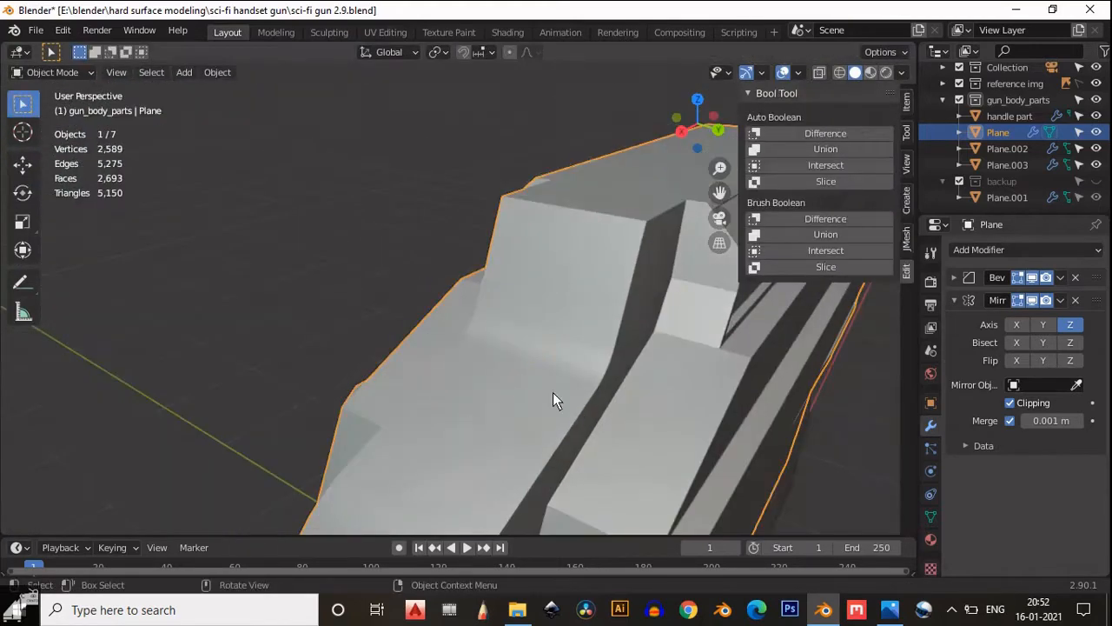
middle_drag(553, 395, 412, 329)
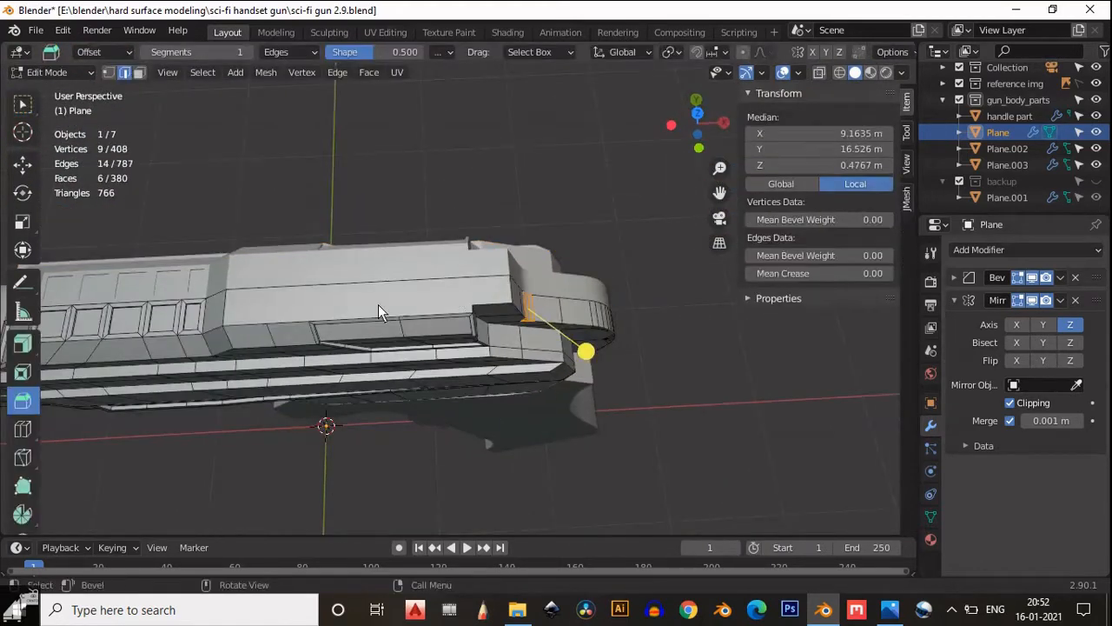
- Apply the Mirror modifier on the gun body
middle_drag(378, 304, 531, 243)
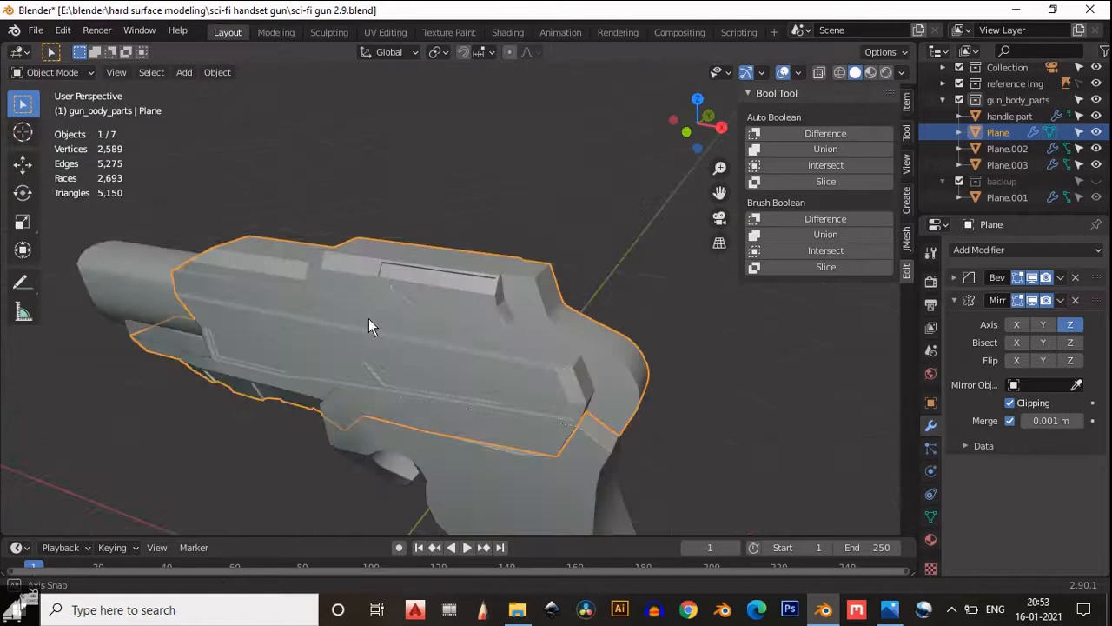
middle_drag(368, 318, 595, 225)
scroll(594, 225, down, 5)
click(594, 225)
click(1060, 300)
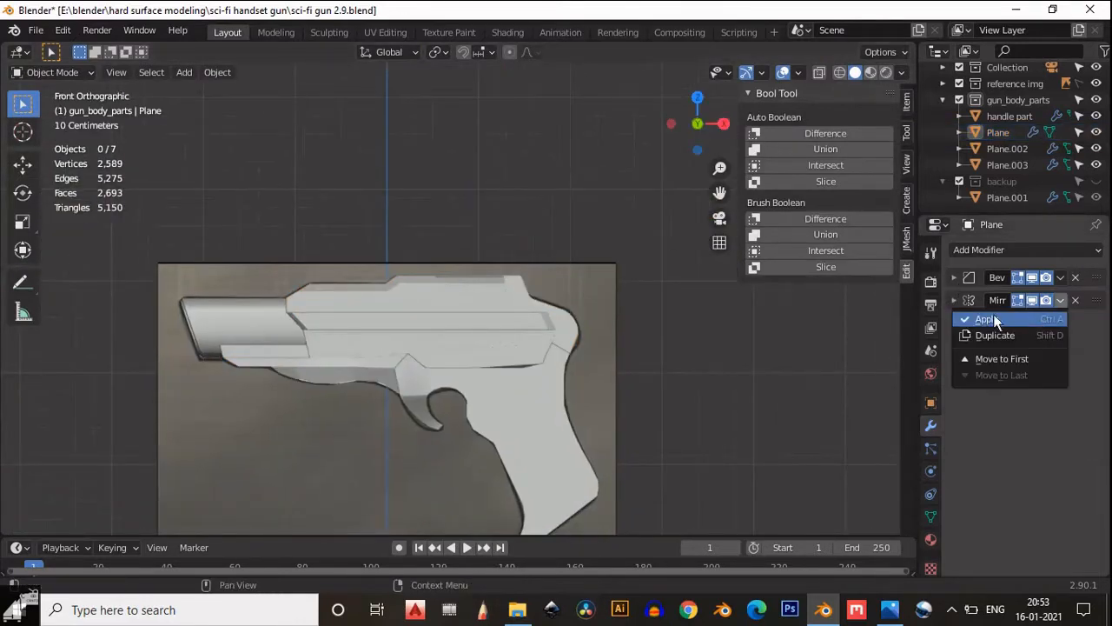
click(986, 319)
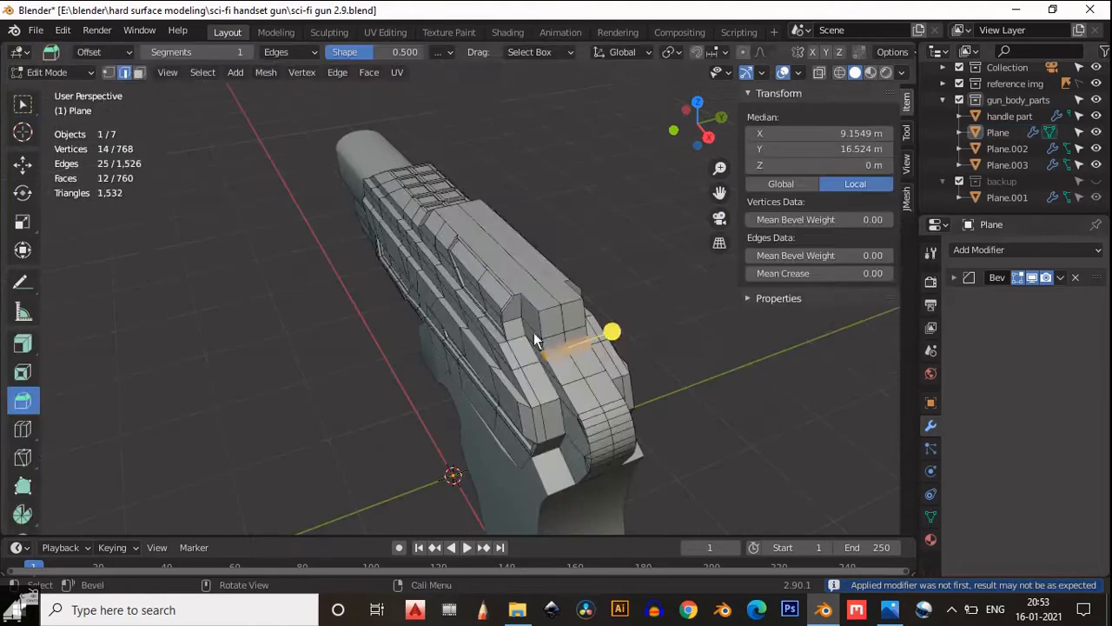
middle_drag(534, 332, 525, 440)
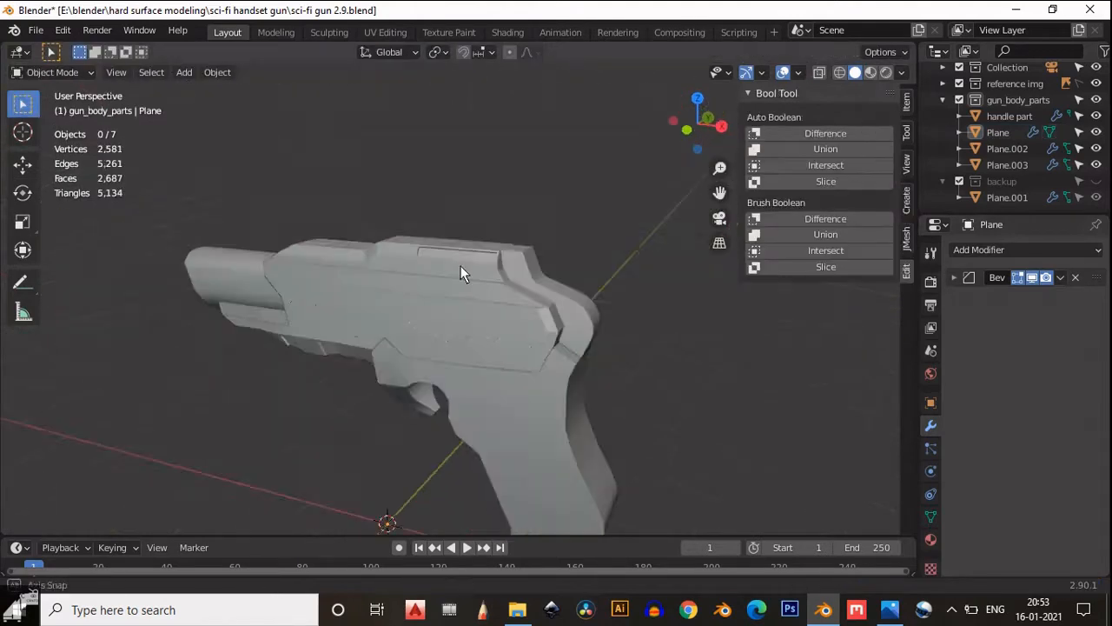
- Add a cube in front view and raise it about 3.253 m along Z to the gun body's height
scroll(461, 266, up, 3)
middle_drag(461, 266, 382, 352)
click(702, 126)
scroll(351, 235, up, 4)
key(Tab)
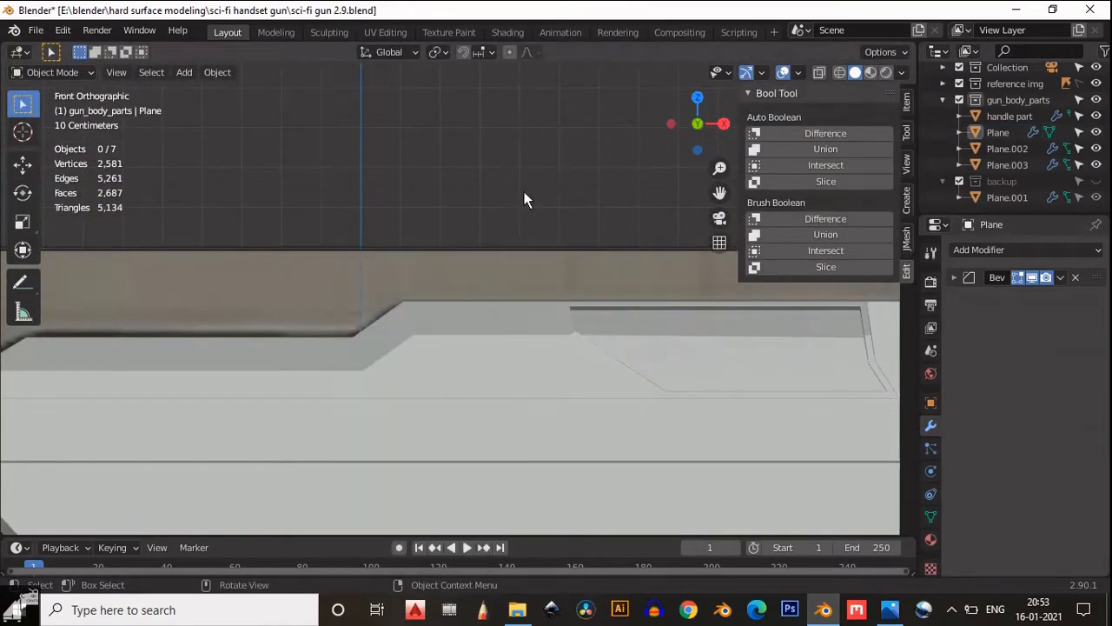
key(shift+a)
click(575, 208)
scroll(574, 212, down, 12)
shift+middle_drag(482, 323, 475, 270)
key(shift+space)
key(g)
drag(431, 319, 431, 174)
- Shrink the cube, with a final scale of about 0.602, and position it over the raised flat section on the gun's top
scroll(431, 174, up, 5)
key(s)
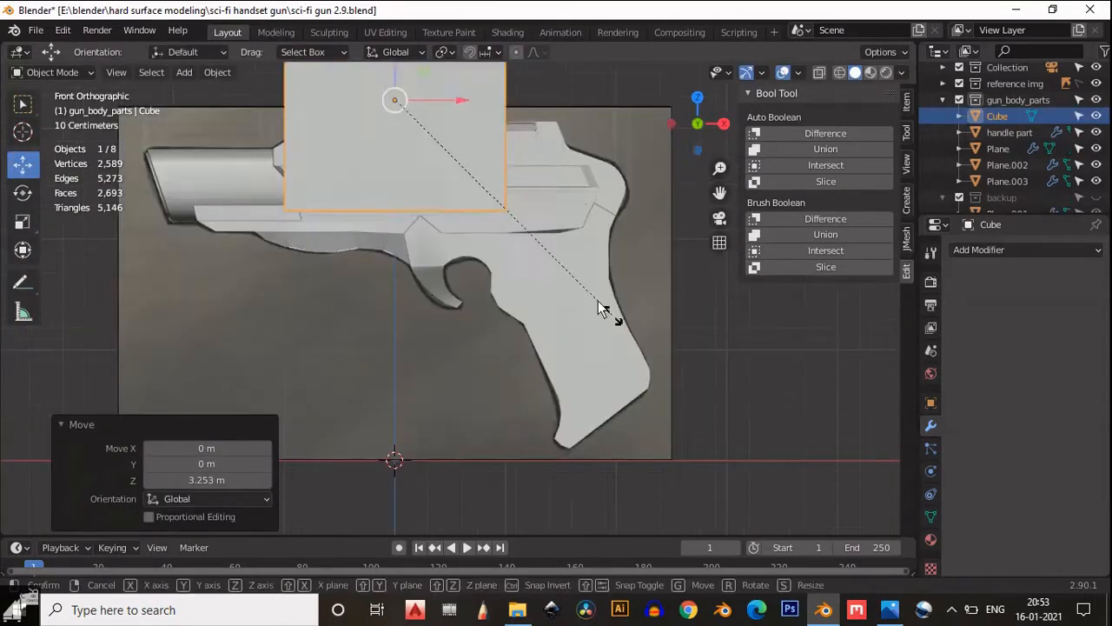
click(419, 169)
scroll(420, 169, up, 6)
shift+middle_drag(418, 231, 401, 282)
key(g)
key(x)
click(422, 280)
key(s)
click(437, 320)
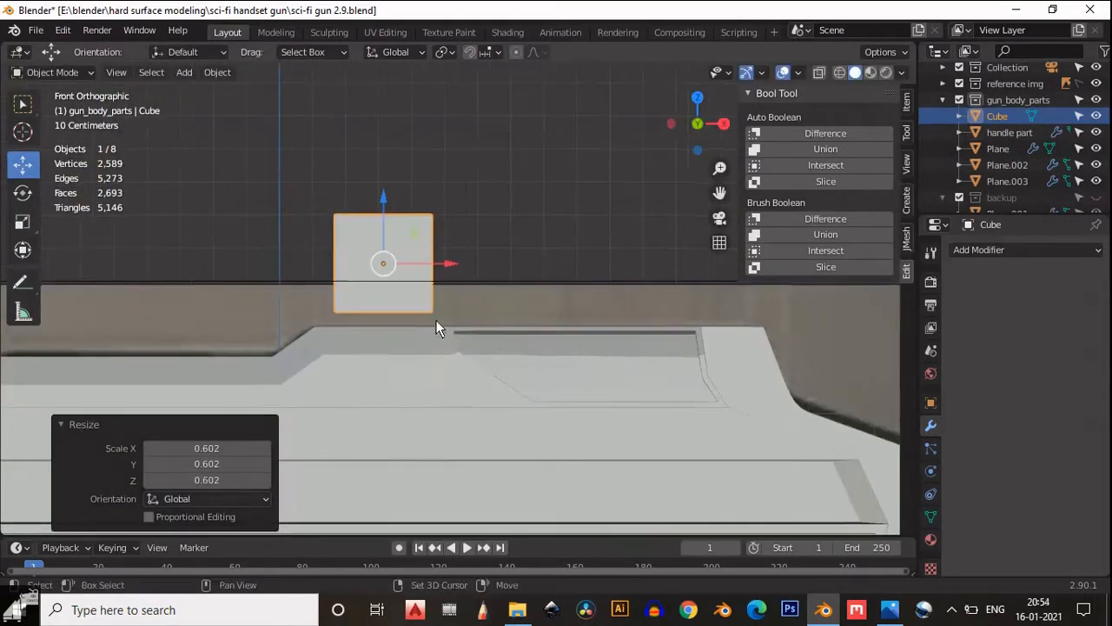
drag(386, 199, 395, 227)
- Flatten the cube in Edit Mode by lowering its upper face to just above the gun body
key(Tab)
scroll(293, 304, up, 4)
click(819, 73)
drag(626, 208, 308, 167)
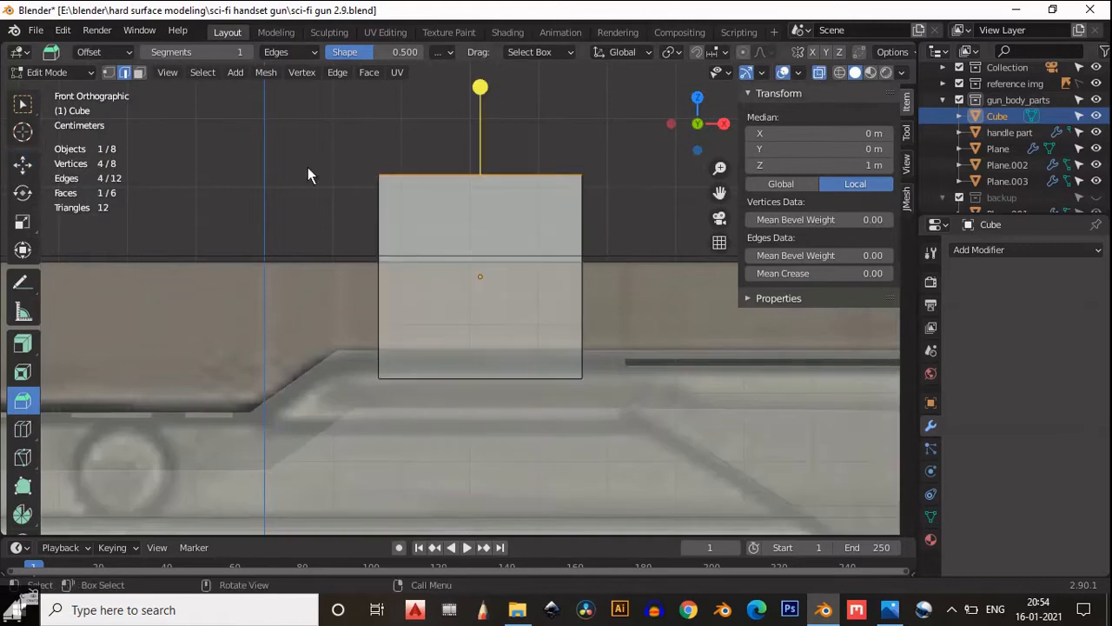
click(23, 164)
drag(483, 134, 484, 282)
- Shape the flattened block into an inverted trapezoid, widening its upper face along X
shift+middle_drag(434, 277, 412, 217)
click(22, 221)
drag(409, 295, 551, 323)
scroll(479, 240, up, 4)
drag(673, 239, 212, 313)
drag(492, 290, 534, 298)
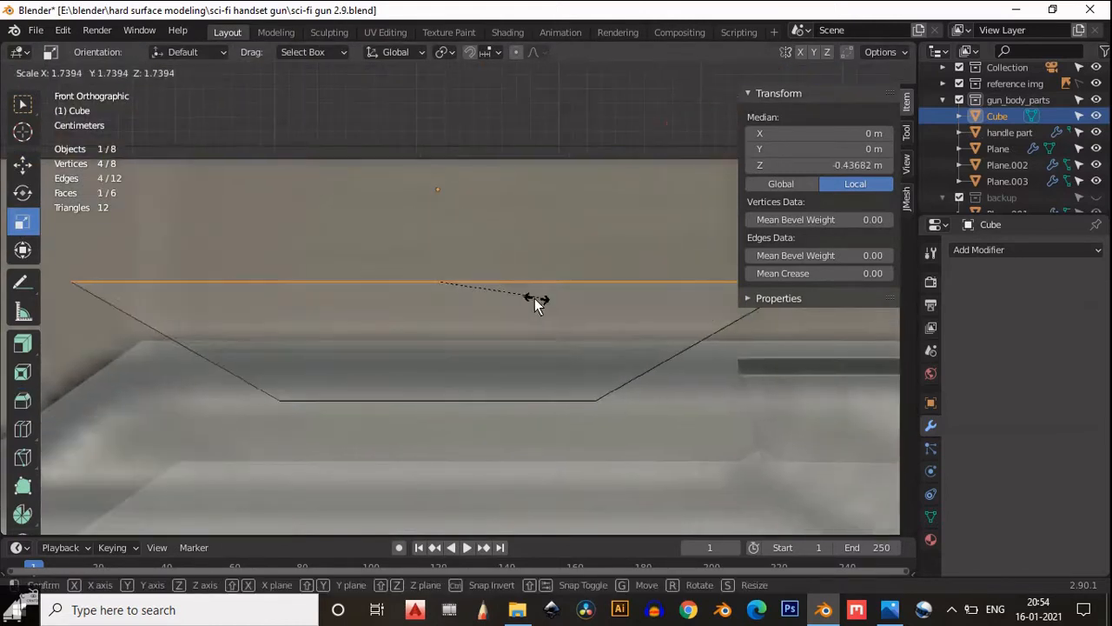
right_click(535, 298)
key(s)
key(x)
click(573, 288)
- Scale the block's lower edges by 1.380 along X
drag(479, 427, 506, 383)
key(s)
key(x)
click(530, 397)
scroll(168, 268, down, 4)
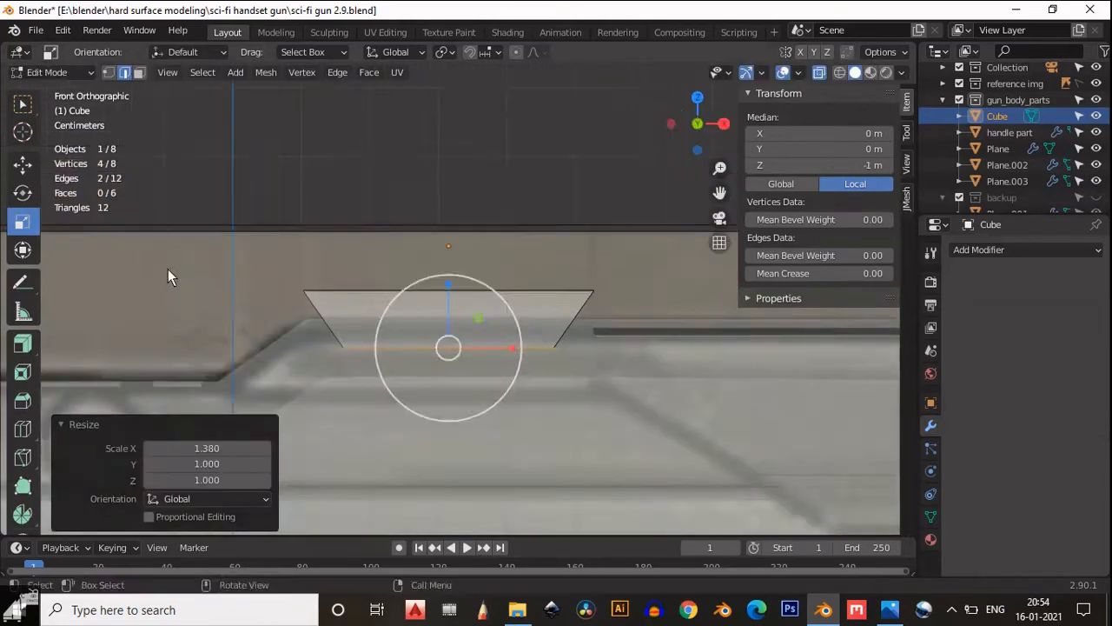
- Scale the whole block along Y so it spans the gun body's width, and return to Object Mode
middle_drag(168, 268, 497, 284)
key(s)
key(y)
right_click(259, 245)
key(a)
key(s)
key(y)
click(287, 294)
key(s)
key(y)
click(499, 279)
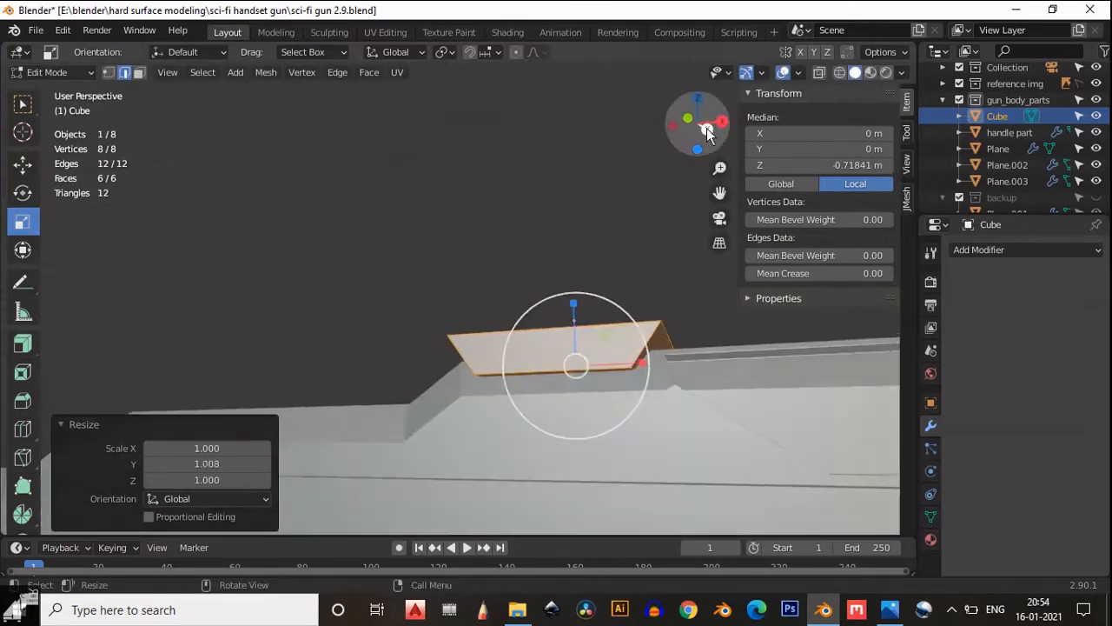
click(707, 128)
key(Tab)
- Try to subtract the block from the gun body with a Bool Tool brush difference
middle_drag(585, 182, 509, 241)
shift+click(527, 239)
key(ctrl+KP_Subtract)
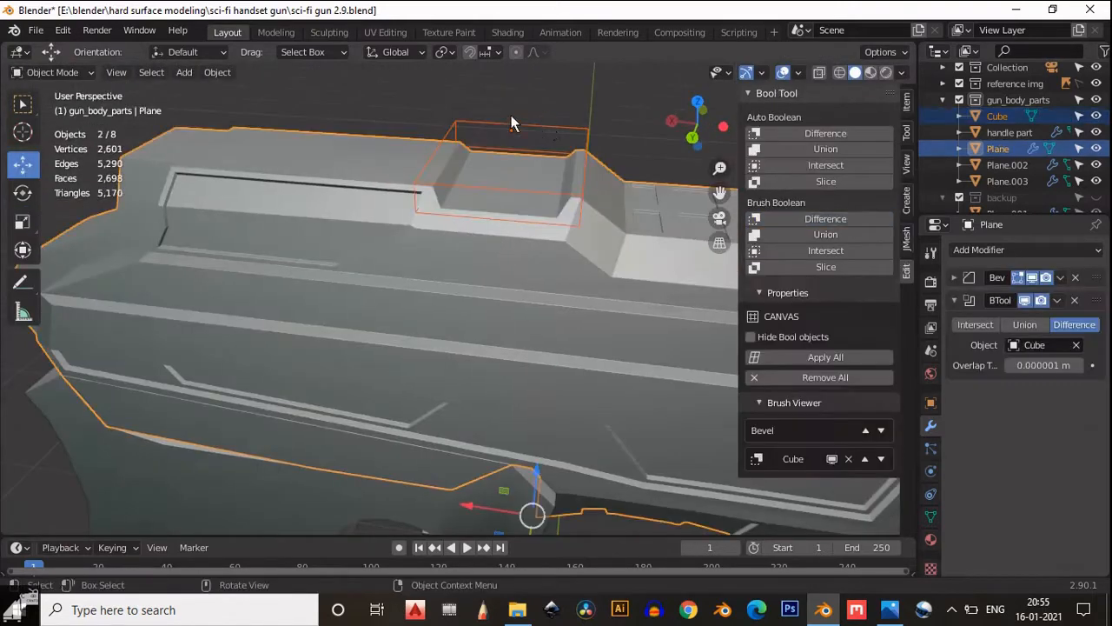
click(511, 115)
middle_drag(511, 116, 747, 382)
scroll(470, 291, up, 5)
key(ctrl+z)
key(ctrl+z)
- Rename the gun body's Plane object as gun_mid_body
click(508, 152)
scroll(431, 328, down, 2)
middle_drag(431, 327, 434, 356)
click(435, 356)
click(426, 309)
click(1010, 149)
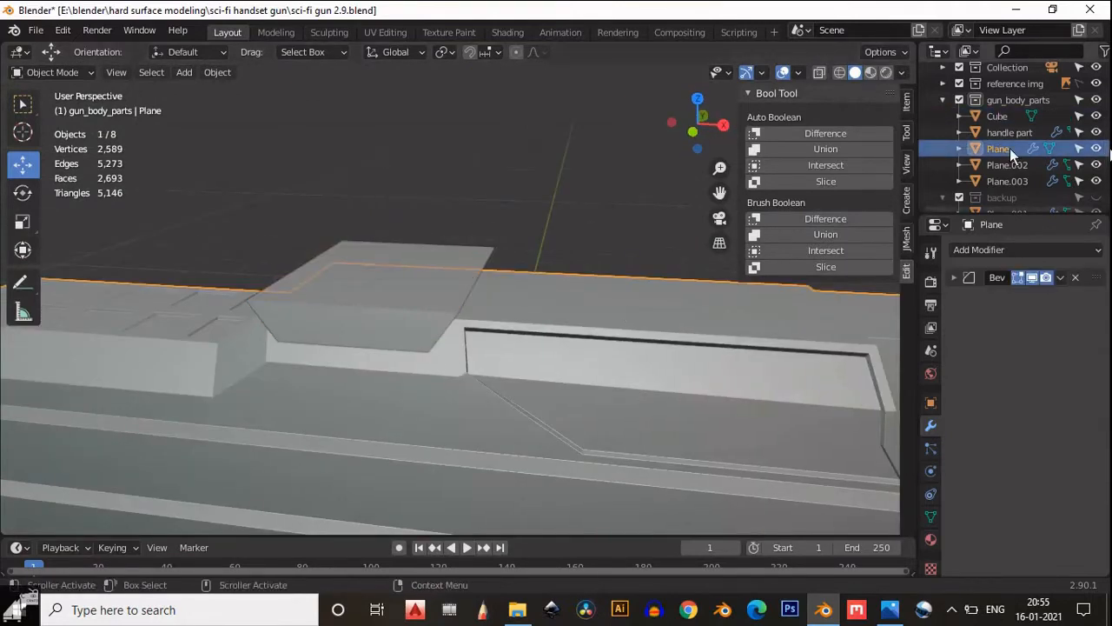
double_click(1010, 147)
text(gun_mid_body)
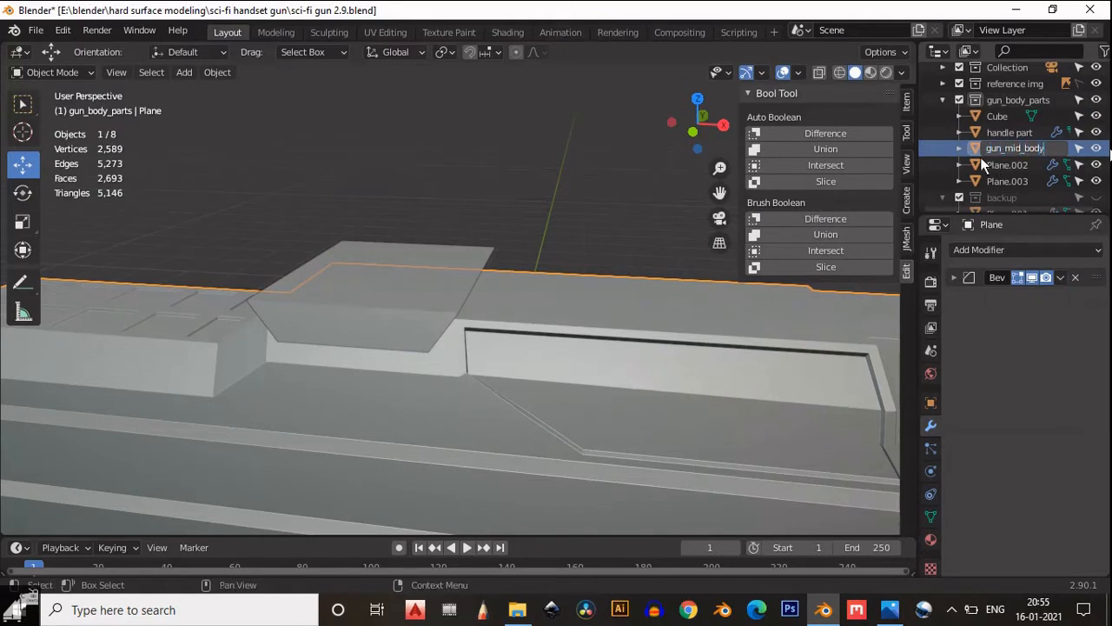
key(Return)
- Duplicate gun_mid_body in place and hide the duplicate as a backup
key(shift+d)
right_click(775, 222)
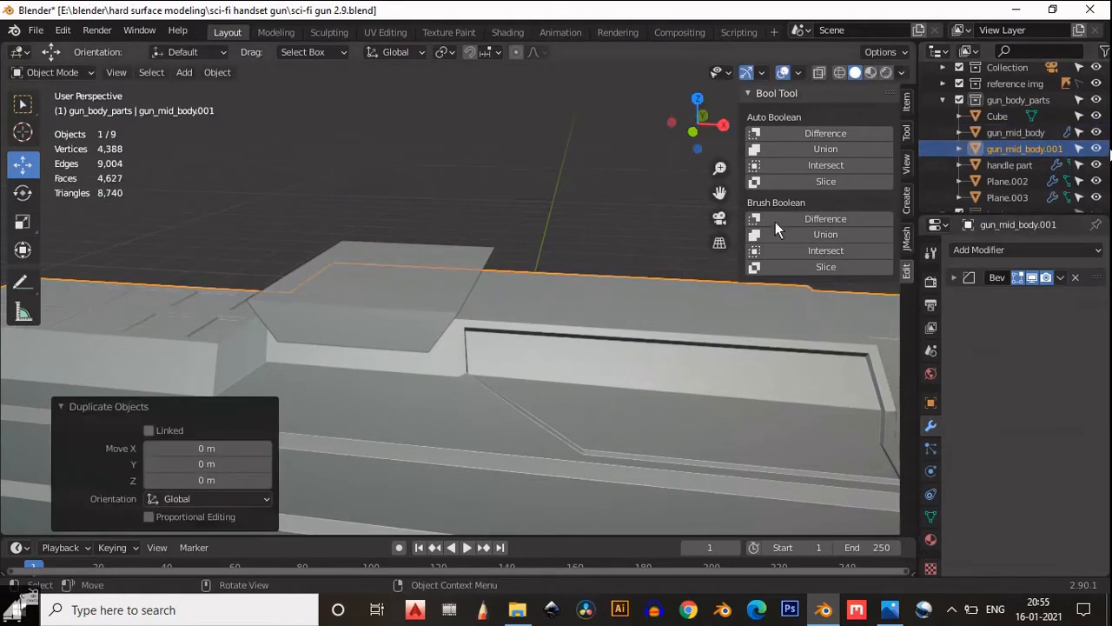
key(h)
- Try the Bool Tool brush difference with the block on gun_mid_body
click(365, 296)
shift+click(556, 296)
click(774, 219)
middle_drag(421, 252, 485, 304)
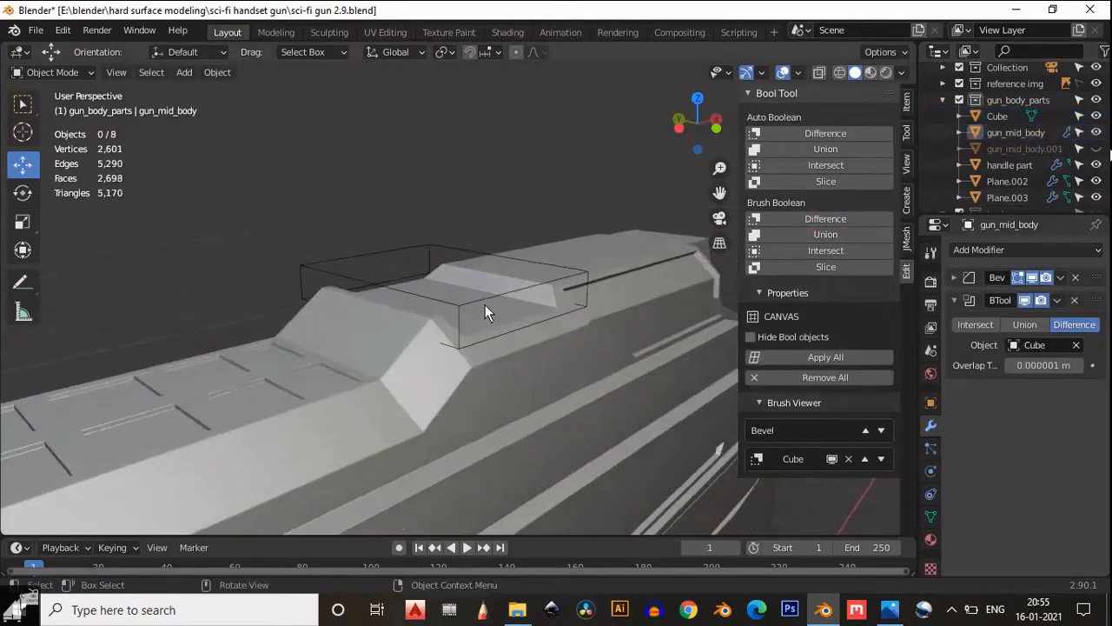
scroll(485, 304, up, 3)
key(ctrl+z)
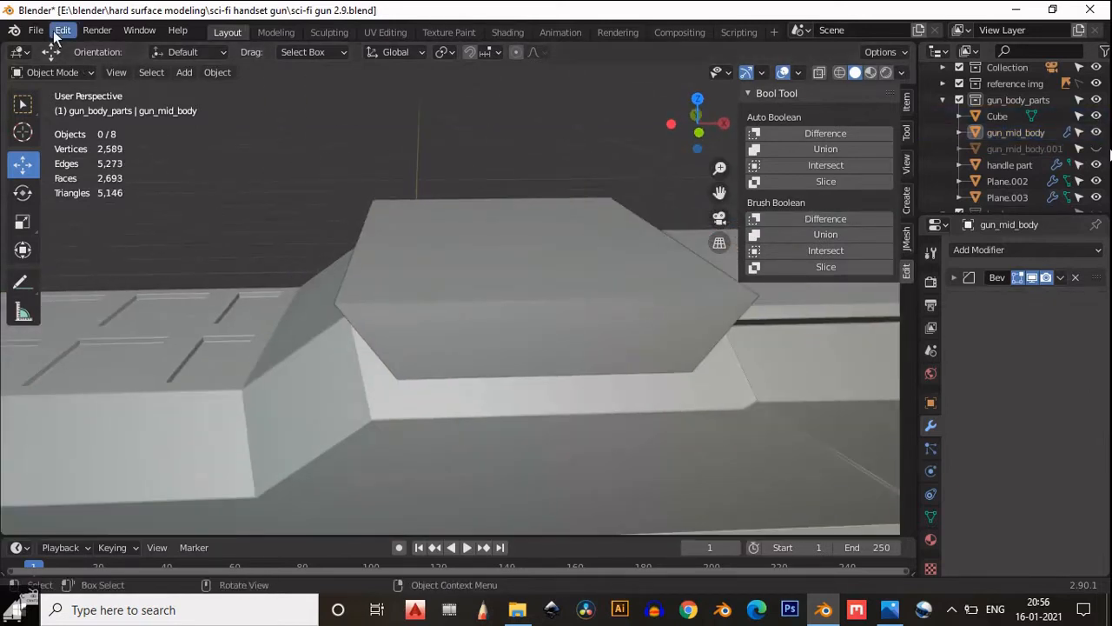
- Look up the Bool Tool add-on in the preferences by searching for "bool"
click(63, 31)
click(106, 258)
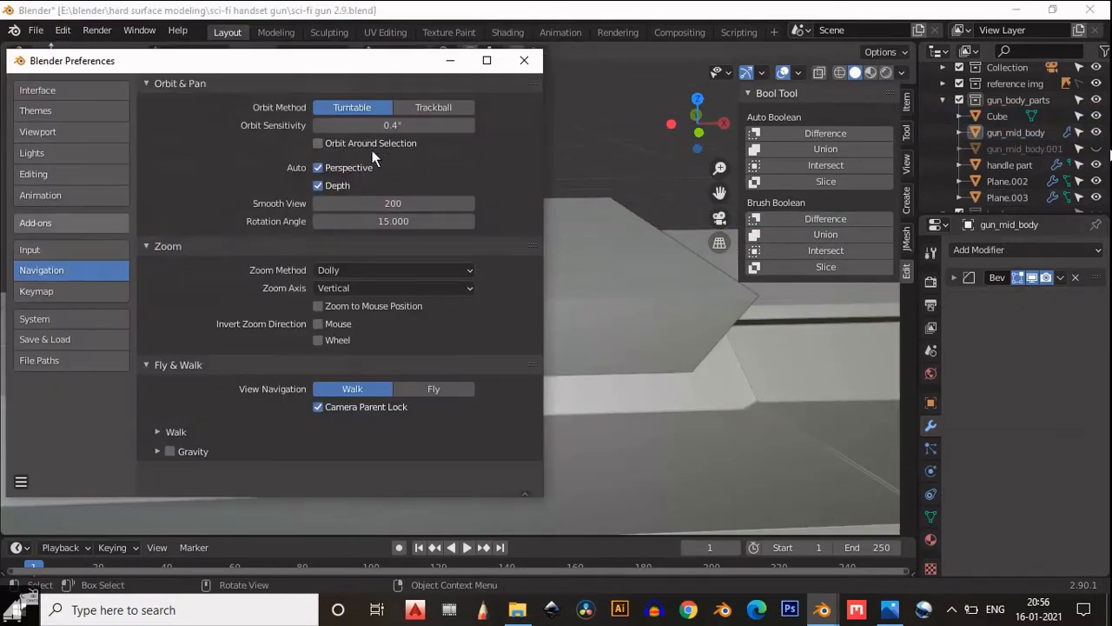
click(35, 224)
click(422, 107)
text(bool)
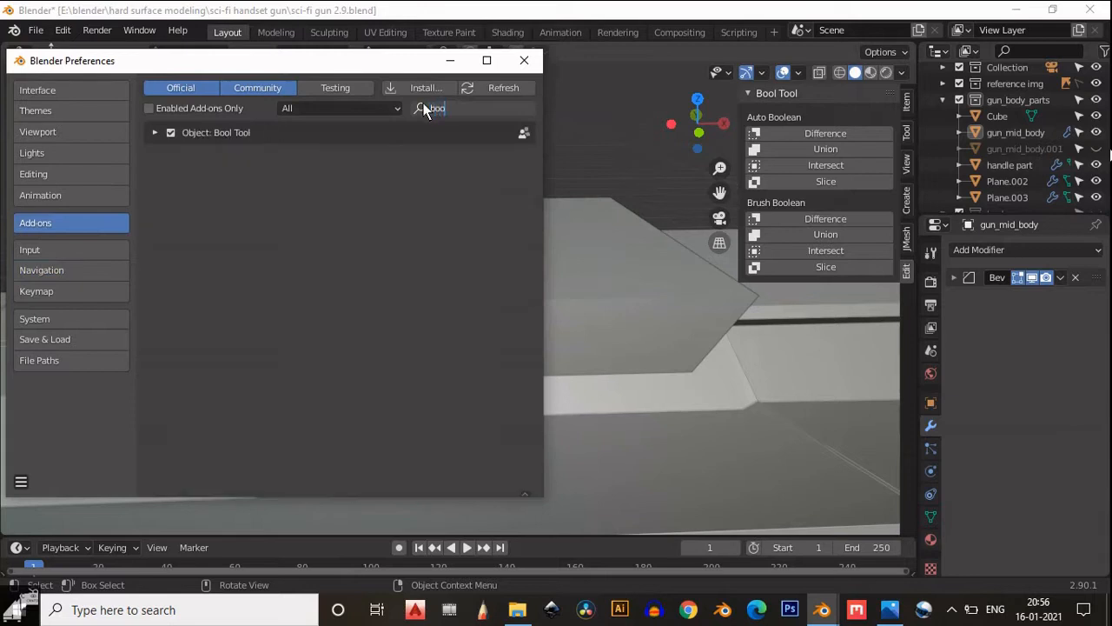
click(524, 60)
- Try to slice gun_mid_body with the block using a Bool Tool brush slice
click(546, 245)
shift+click(512, 393)
middle_drag(512, 360, 543, 326)
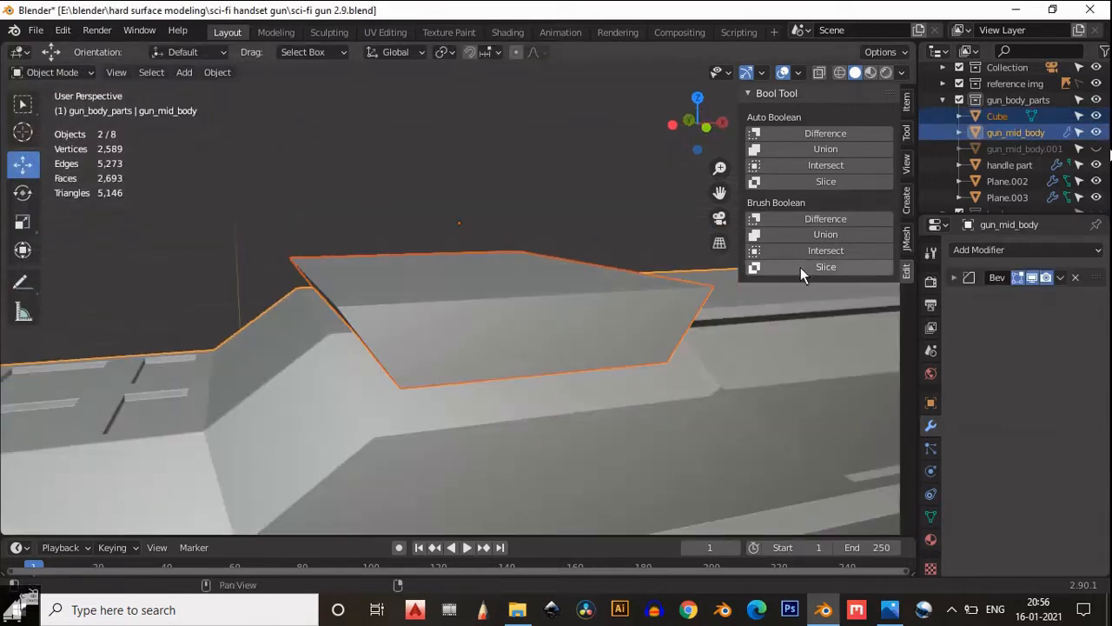
click(802, 267)
click(451, 200)
middle_drag(451, 199, 532, 219)
click(525, 281)
click(605, 262)
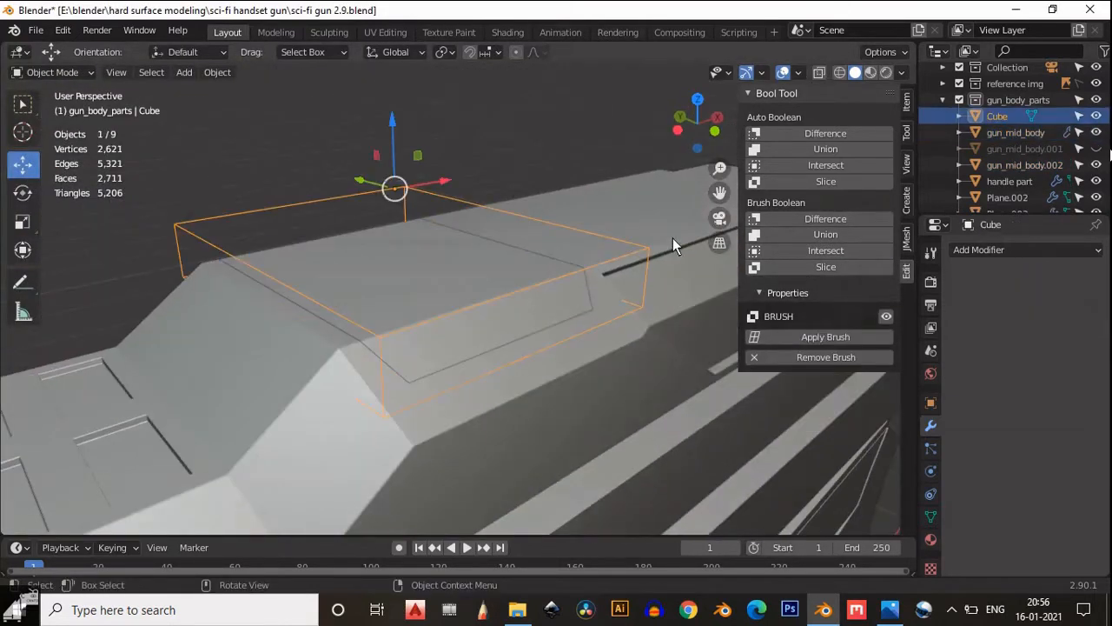
- Try to apply the BTool boolean modifiers on gun_mid_body.002 and gun_mid_body
click(855, 400)
click(1058, 299)
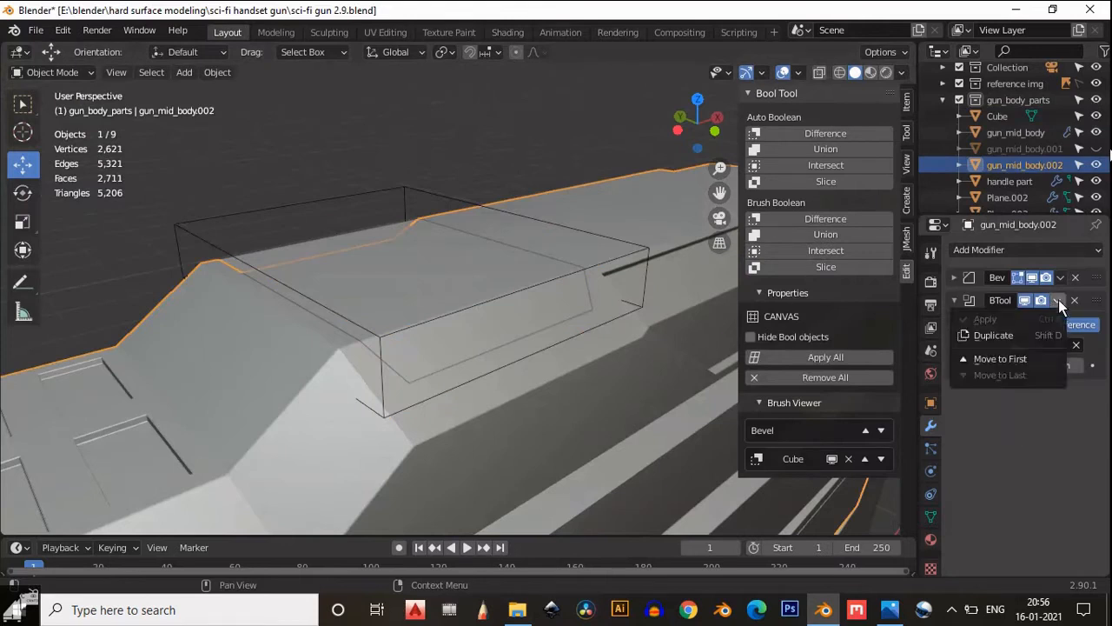
click(1012, 148)
click(1058, 300)
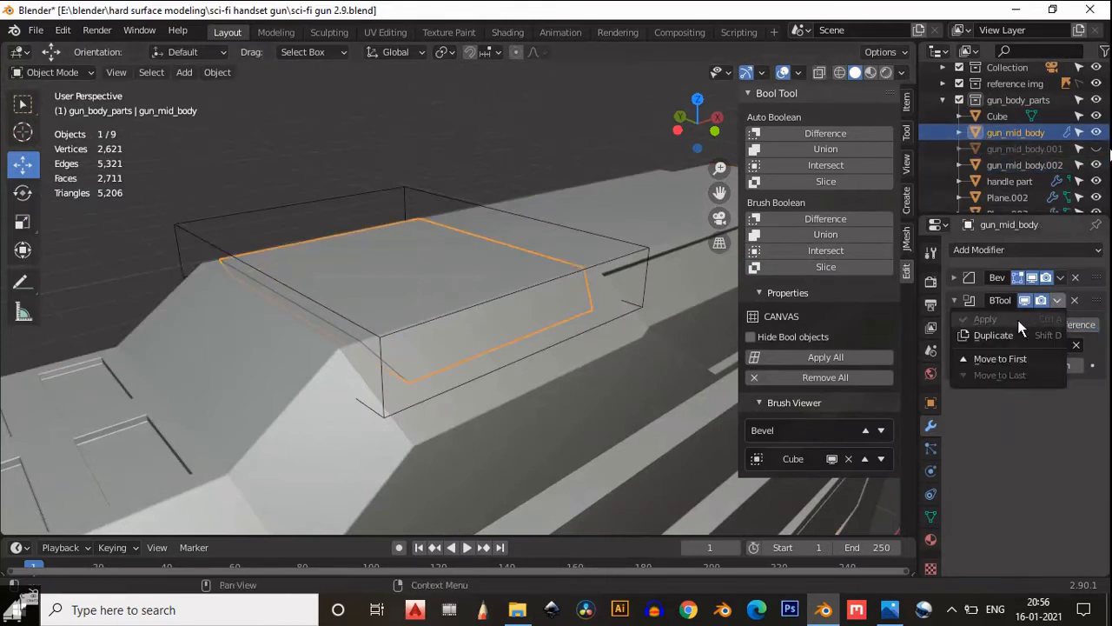
key(ctrl+z)
click(1057, 299)
click(606, 261)
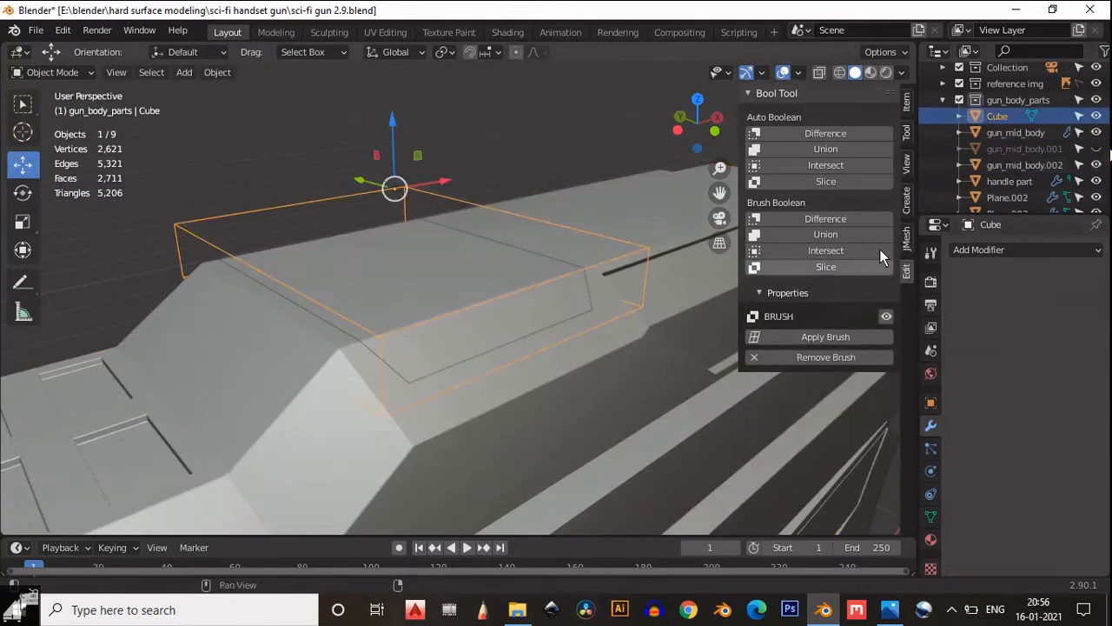
- Try deleting gun_mid_body.002, and undo back to the state before the brush slice
click(1022, 171)
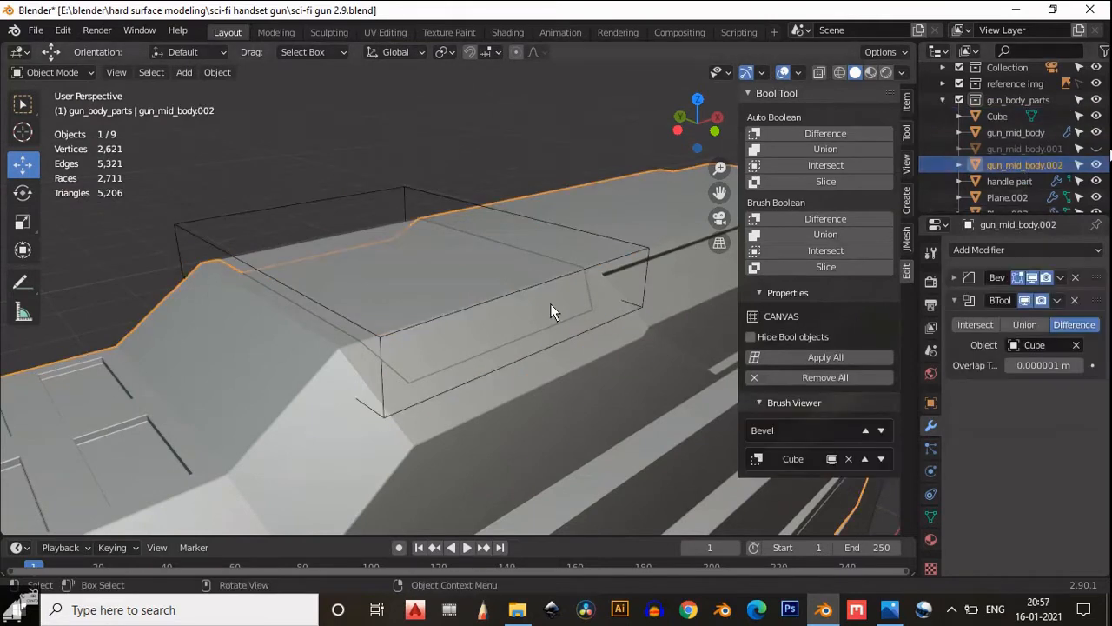
key(Delete)
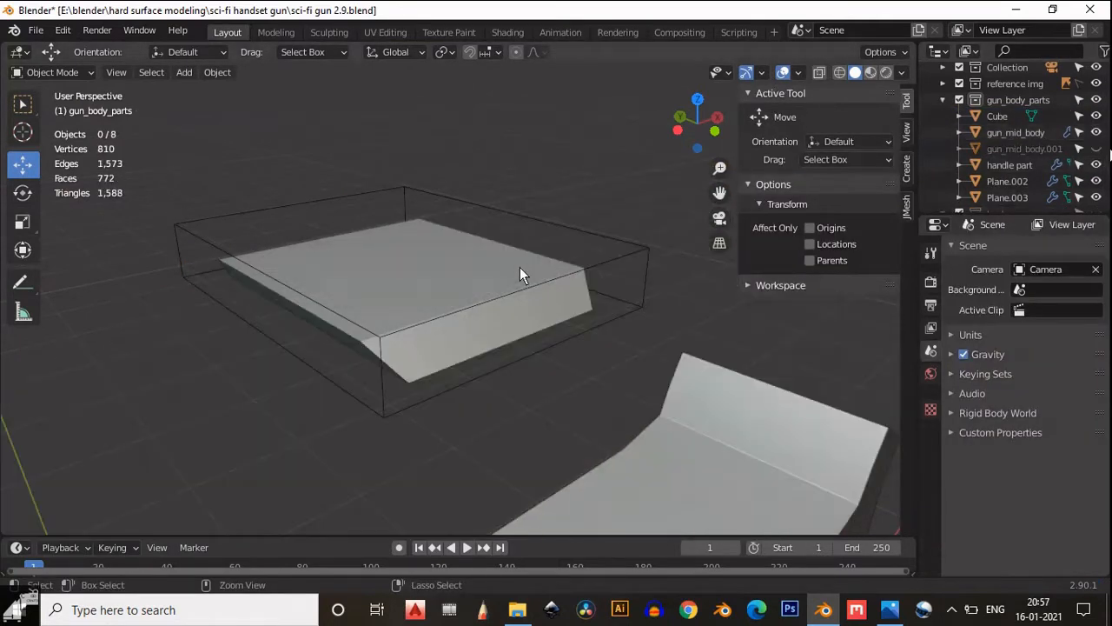
key(ctrl+z)
key(ctrl+z)
key(ctrl+z)
key(ctrl+z)
key(ctrl+z)
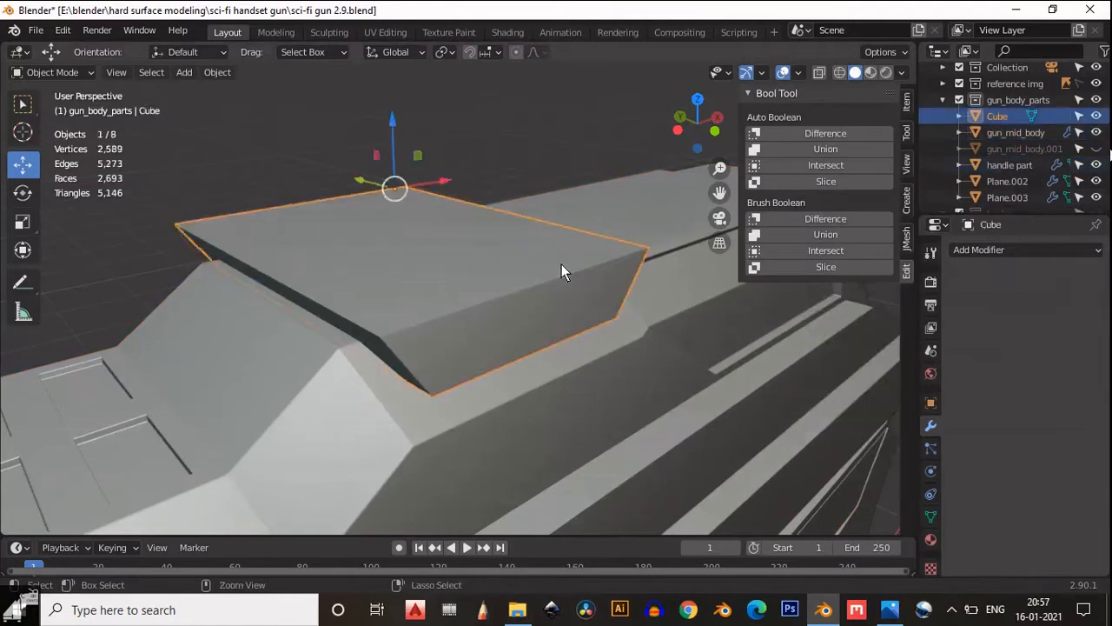
- Slice gun_mid_body with the block using the Bool Tool auto boolean slice
click(562, 268)
shift+click(563, 352)
middle_drag(565, 345, 627, 257)
click(831, 181)
- Try lifting the sliced-off piece along Z to check its separation from the gun body
middle_drag(374, 278, 283, 358)
key(Tab)
key(g)
key(z)
click(470, 128)
- Select the exposed top and side faces of the sliced piece gun_mid_body.002 and activate the Extrude tool
key(Tab)
key(alt+a)
key(Tab)
middle_drag(210, 344, 174, 365)
drag(174, 365, 166, 371)
middle_drag(167, 372, 209, 365)
click(23, 343)
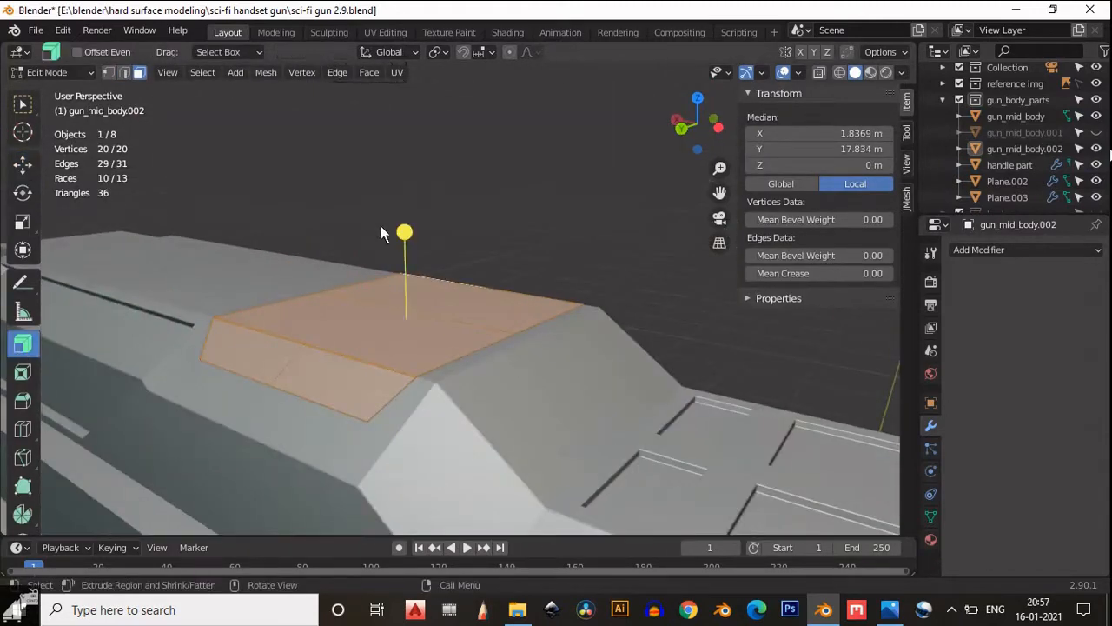
- Try extruding the sliced piece's top and side faces outward
drag(403, 231, 406, 201)
middle_drag(407, 201, 549, 431)
key(ctrl+z)
- Inset the piece's top and side faces about 0.056 m and extrude them slightly inward as a recess
key(i)
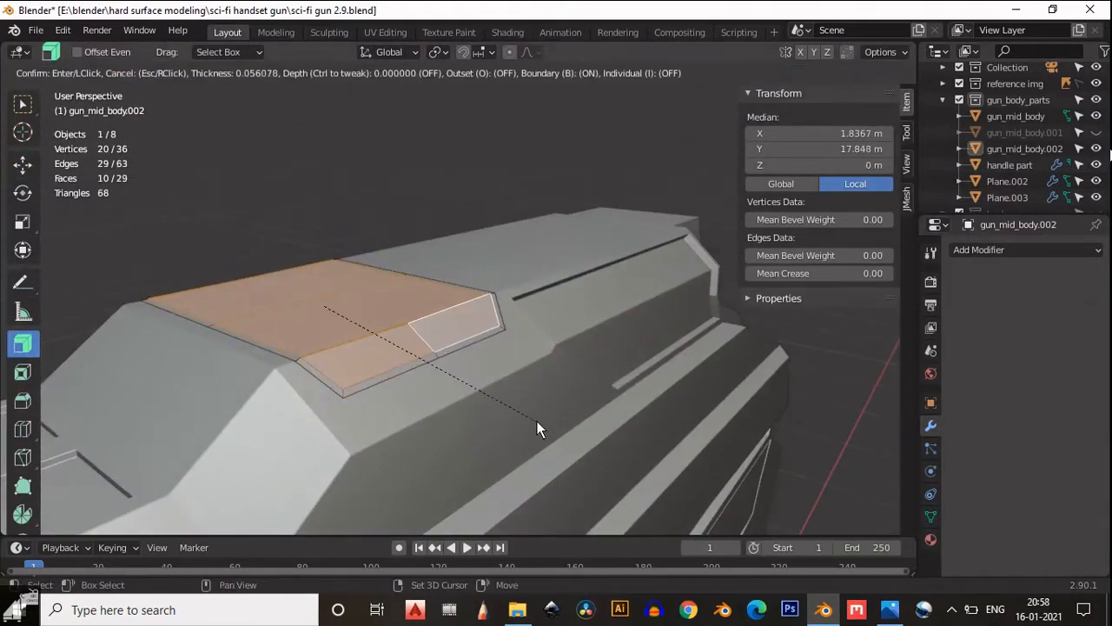
click(534, 418)
drag(343, 214, 348, 237)
- Inset the two top faces inside the recess by 0.06254 m
middle_drag(349, 236, 406, 358)
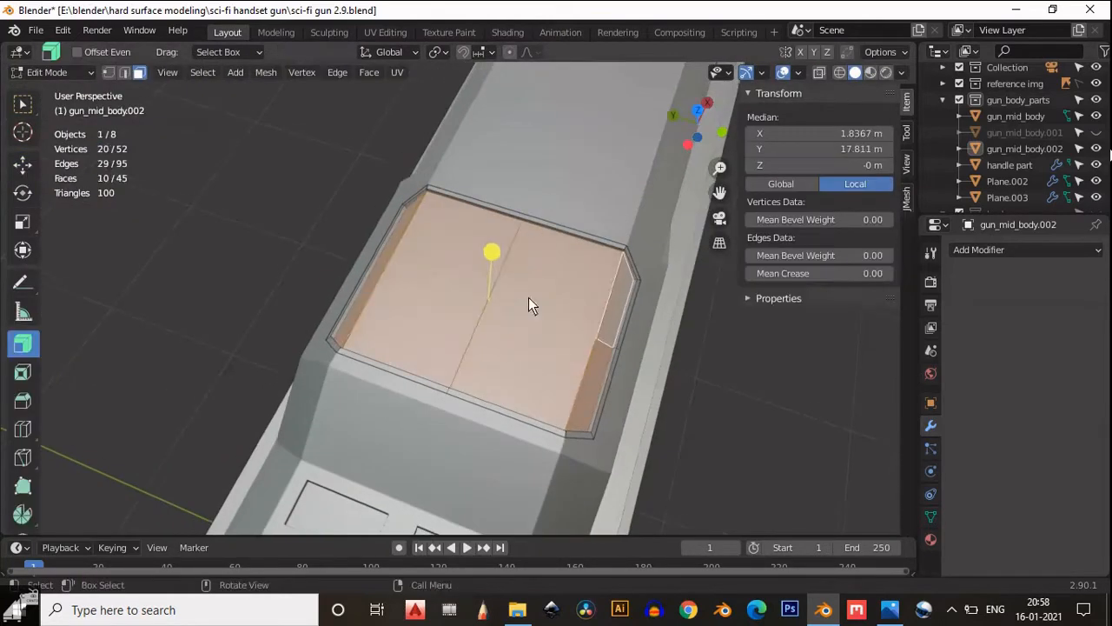
key(i)
click(627, 388)
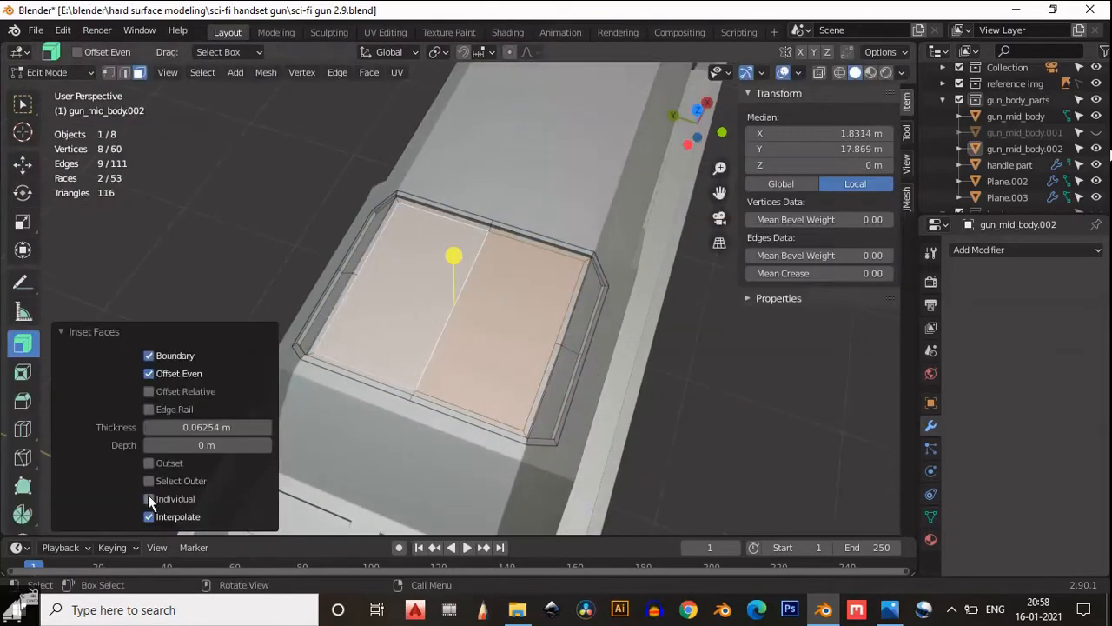
- Switch the two top faces' inset to Individual and set its thickness to 0.1 m
click(148, 498)
middle_drag(148, 497, 450, 262)
click(164, 429)
text(8)
key(Return)
click(161, 427)
text(0.1)
key(Return)
- Extrude the two inset top faces outward as raised panels with an offset of 0.1 m
drag(450, 262, 443, 269)
middle_drag(423, 284, 757, 126)
click(783, 72)
middle_drag(547, 317, 408, 365)
drag(207, 480, 300, 478)
middle_drag(365, 399, 504, 408)
click(783, 72)
middle_drag(591, 261, 487, 365)
click(164, 481)
text(0.1)
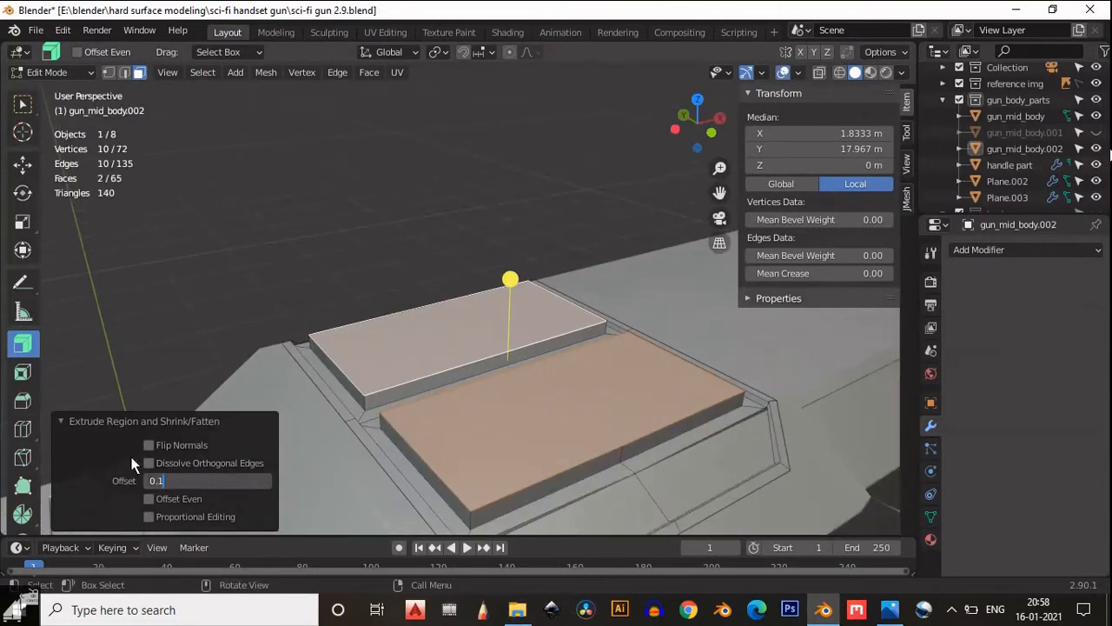
key(Return)
- Undo the extra extrusion and bevel the top edges of the two raised panels
middle_drag(365, 365, 356, 318)
drag(492, 275, 497, 262)
key(ctrl+z)
click(23, 400)
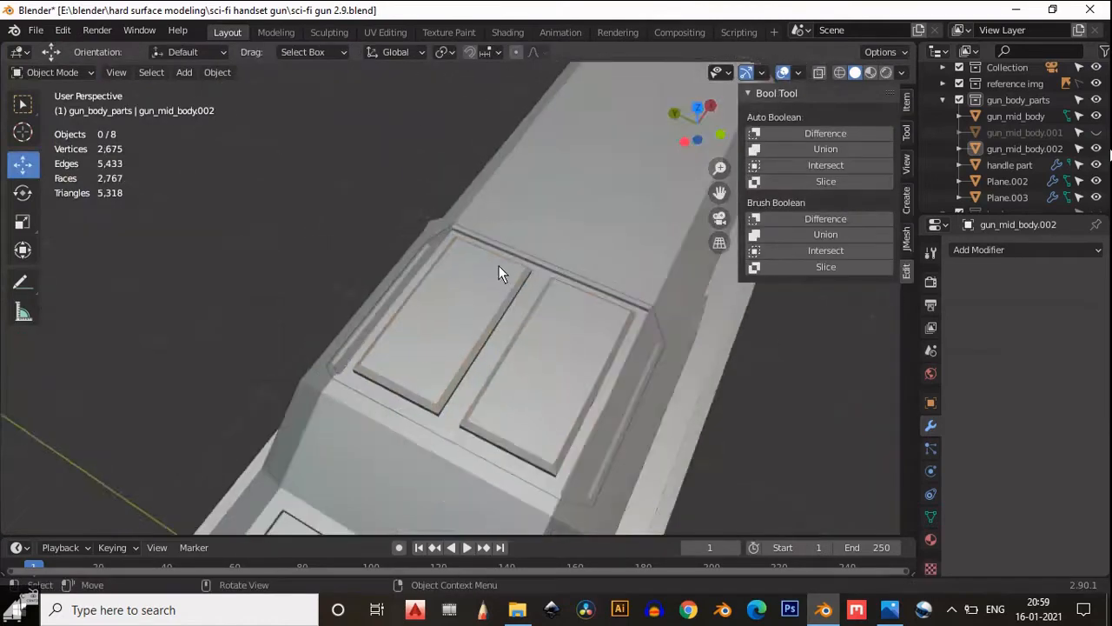
middle_drag(498, 266, 596, 237)
click(457, 305)
click(596, 237)
- Add a cube mesh and scale it down
shift+middle_drag(469, 357, 483, 348)
key(shift+a)
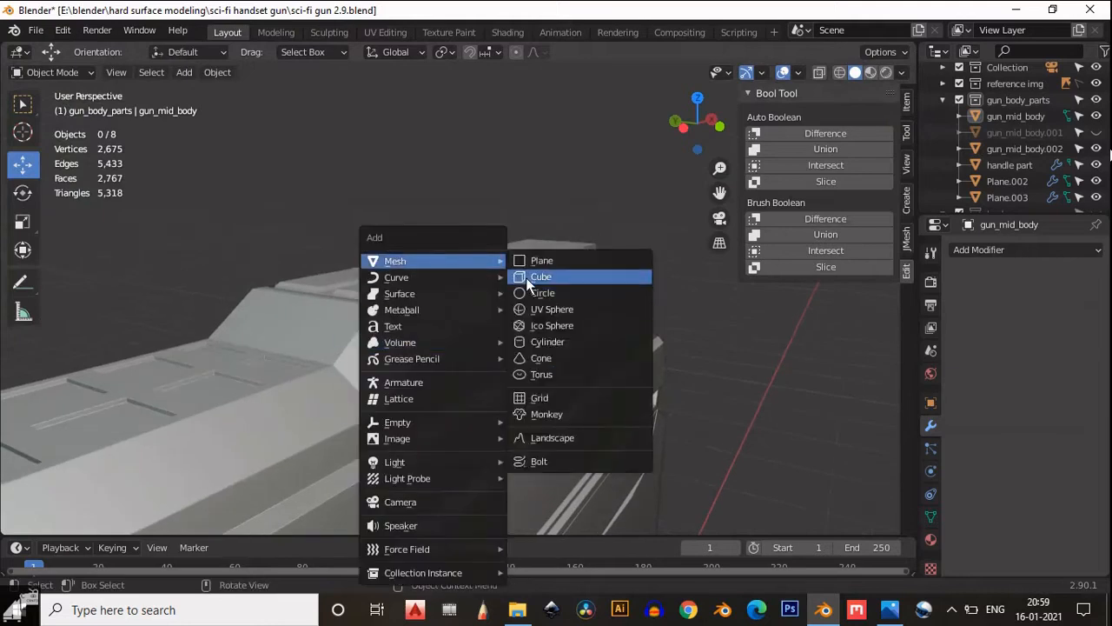
click(526, 278)
scroll(525, 277, down, 5)
middle_drag(525, 277, 401, 380)
key(s)
click(487, 356)
- In front view, raise the cube about 2.85 m, shrink it and place it on the body below the raised panels
click(698, 125)
drag(418, 381, 433, 92)
shift+middle_drag(434, 92, 422, 261)
scroll(452, 365, up, 5)
key(s)
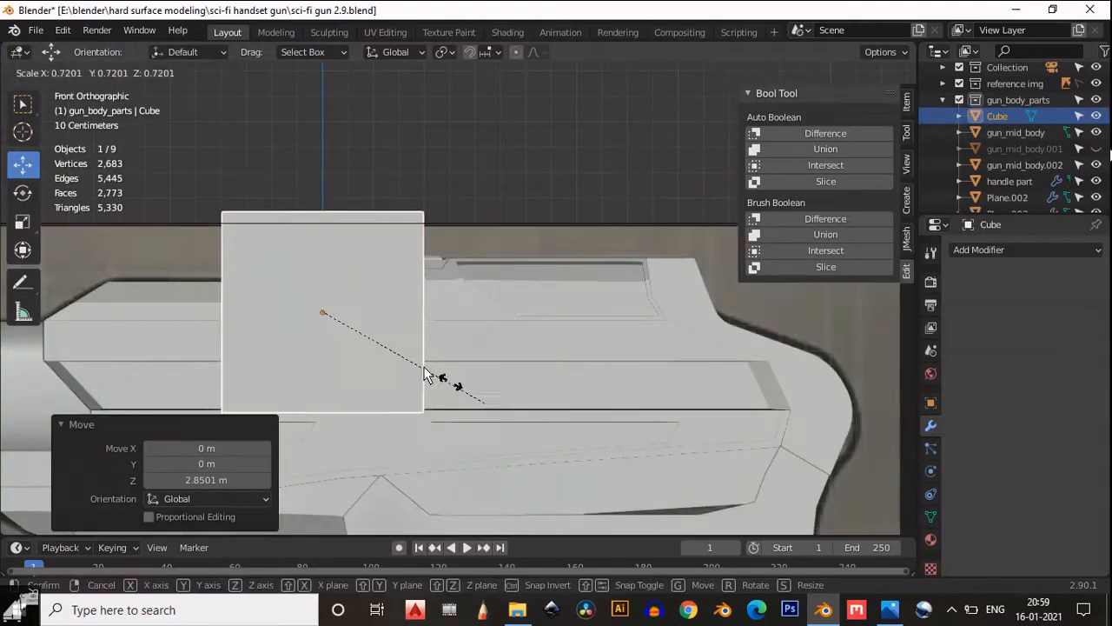
click(360, 327)
scroll(405, 327, up, 4)
drag(290, 372, 297, 337)
shift+middle_drag(297, 338, 301, 319)
drag(346, 367, 516, 367)
- Flatten the cube in Z and stretch it in X into a wide bar centred below the raised panels
click(23, 223)
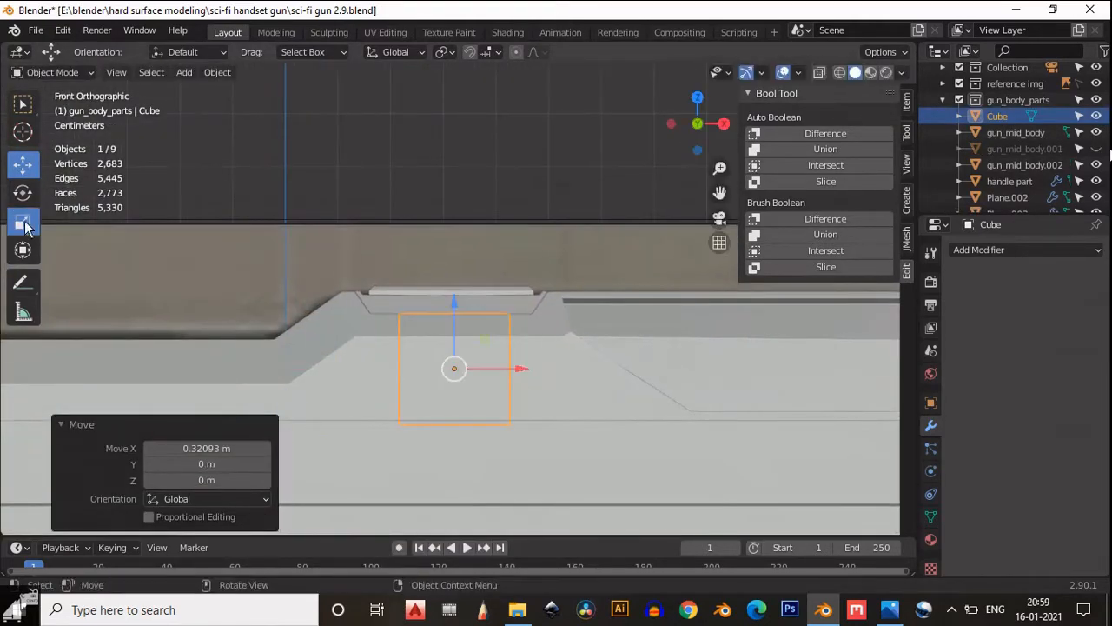
drag(455, 305, 460, 344)
shift+middle_drag(459, 344, 467, 275)
drag(530, 300, 596, 300)
scroll(450, 295, up, 2)
shift+middle_drag(447, 294, 445, 287)
click(24, 165)
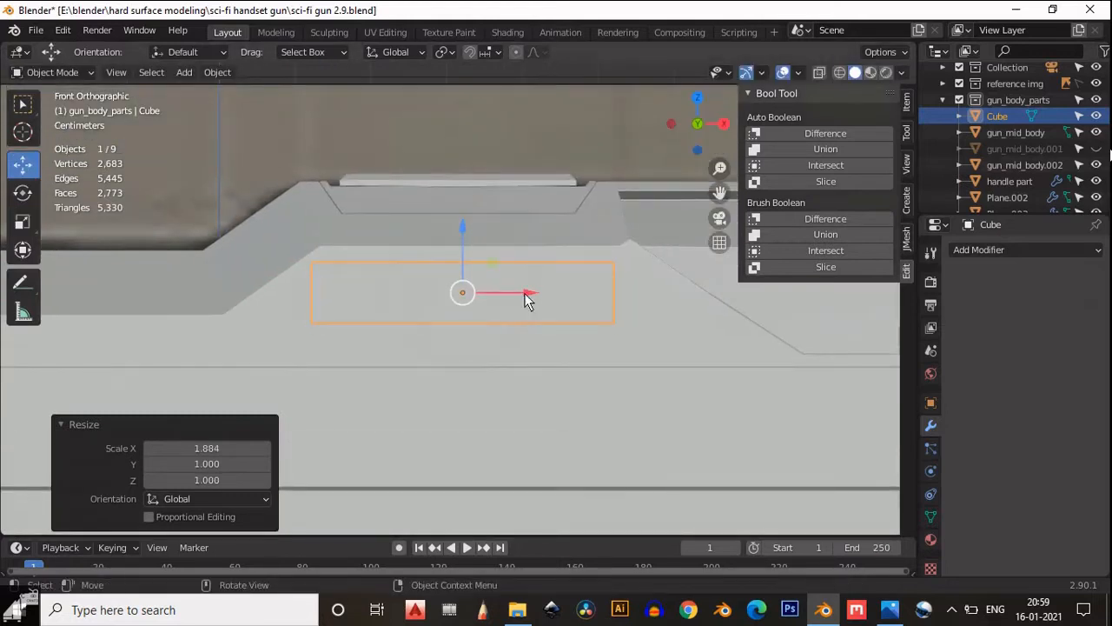
mouse_move(526, 293)
mouse_down()
mouse_move(537, 291)
mouse_move(528, 295)
mouse_up()
click(27, 225)
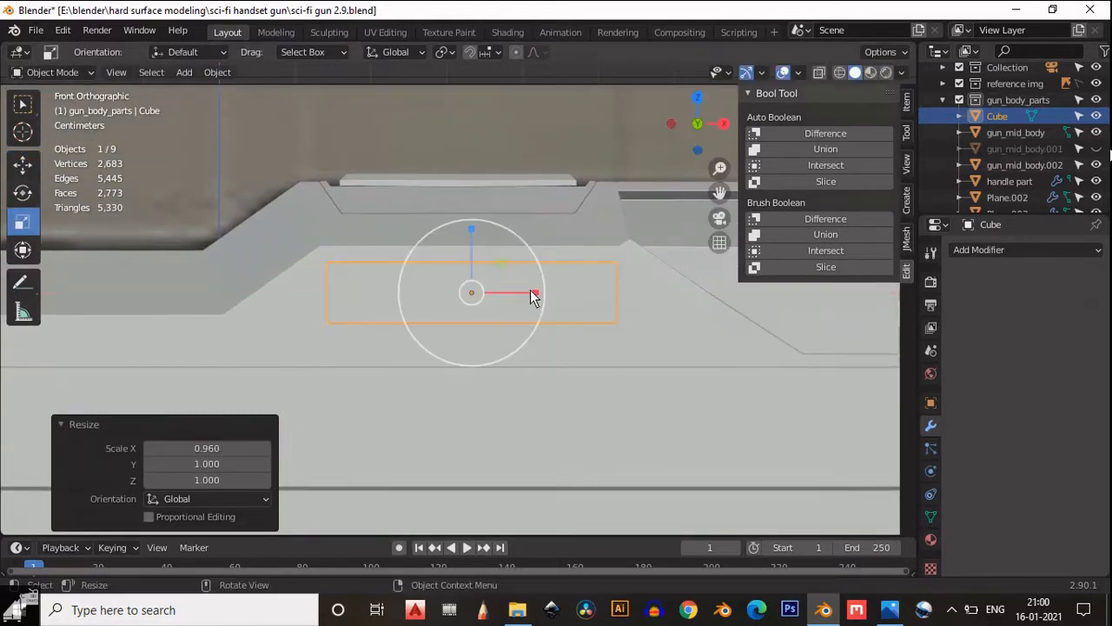
- Move only the bar's bottom face down about 0.039 m
key(Tab)
drag(657, 339, 258, 286)
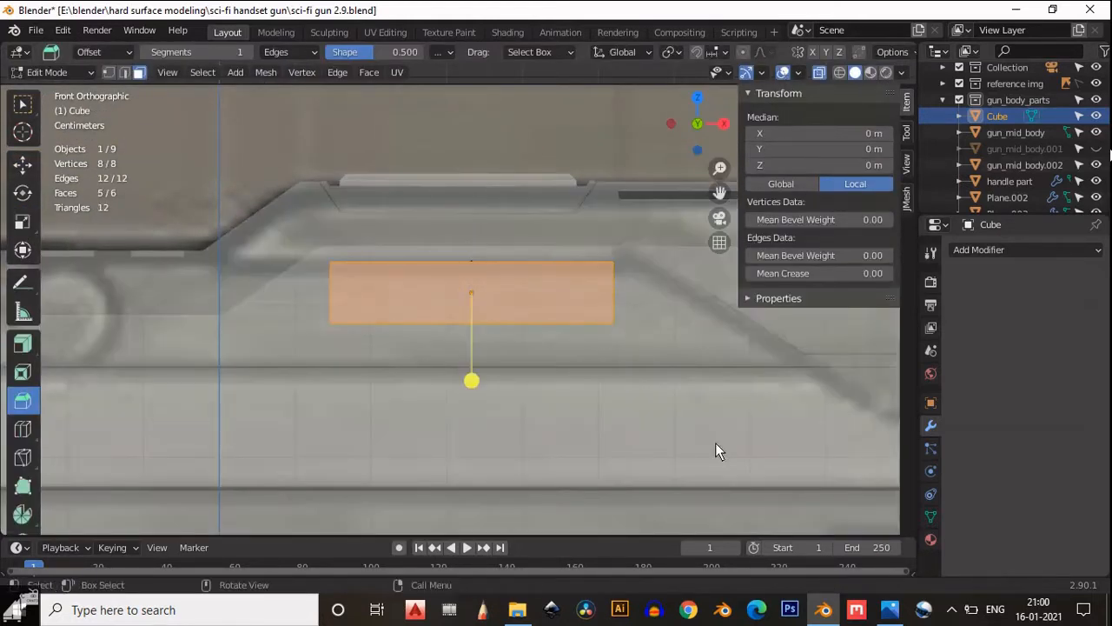
click(715, 442)
drag(658, 440, 277, 318)
click(23, 165)
drag(474, 262, 481, 289)
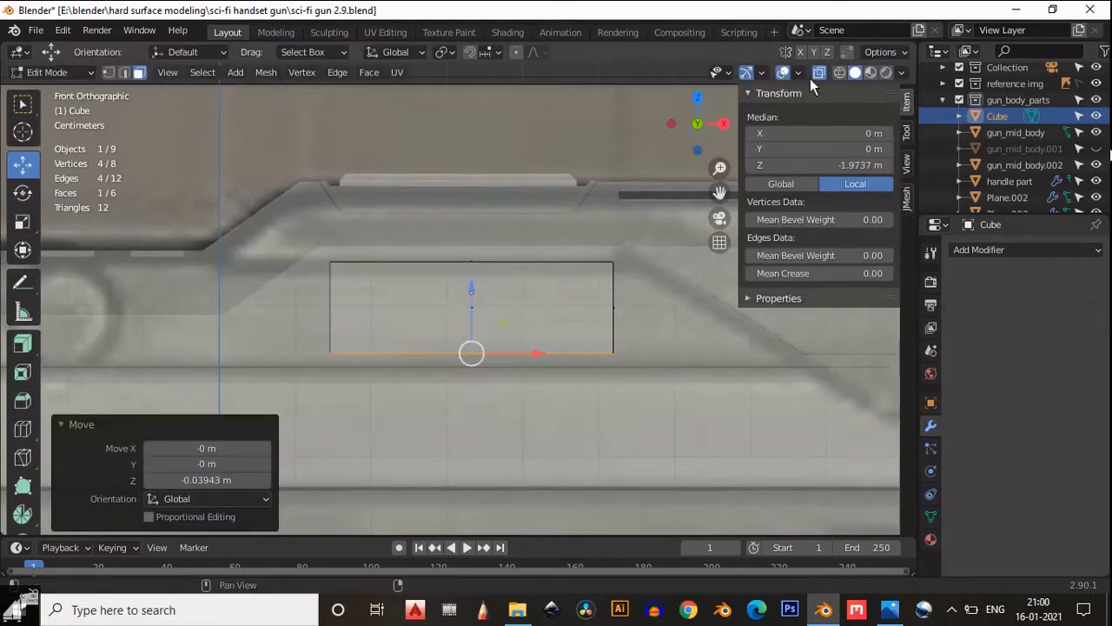
click(819, 75)
- Move the whole bar mesh out to the gun's side and scale it in Y to about 0.396
key(a)
middle_drag(472, 308, 565, 409)
drag(346, 190, 422, 343)
middle_drag(422, 342, 589, 262)
key(shift+space)
key(s)
drag(442, 218, 479, 226)
key(alt+z)
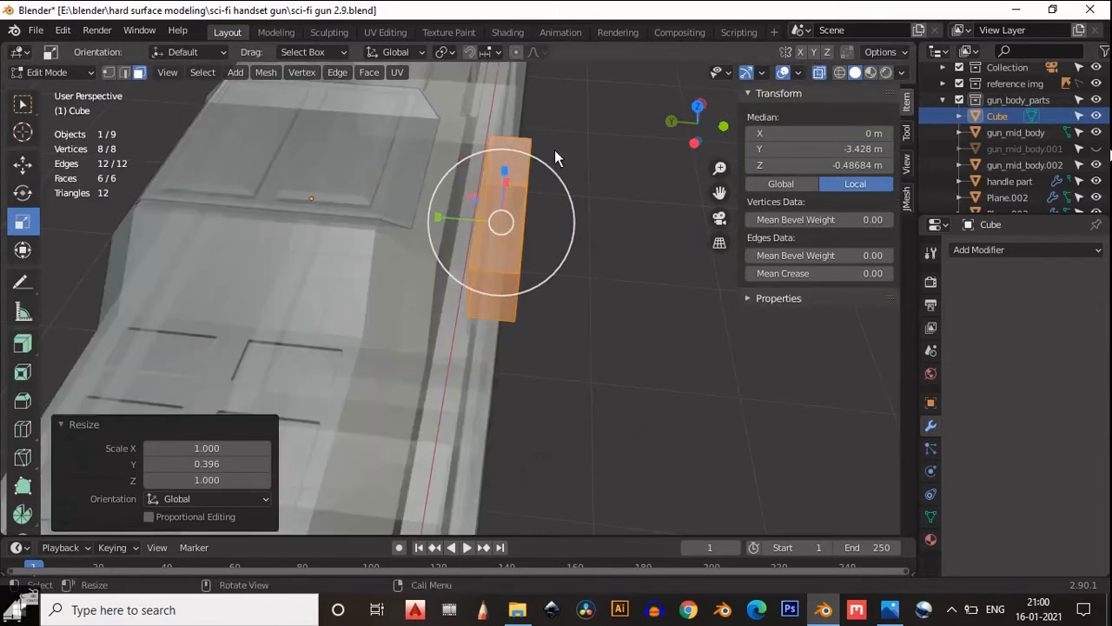
- Shift the bar mesh along Y so it sits partly inside the gun body's side wall
click(697, 106)
key(shift+space)
key(g)
drag(589, 283, 588, 252)
shift+middle_drag(480, 243, 381, 256)
scroll(381, 256, up, 3)
drag(513, 268, 512, 273)
key(alt+z)
middle_drag(408, 460, 317, 522)
key(g)
key(y)
click(292, 390)
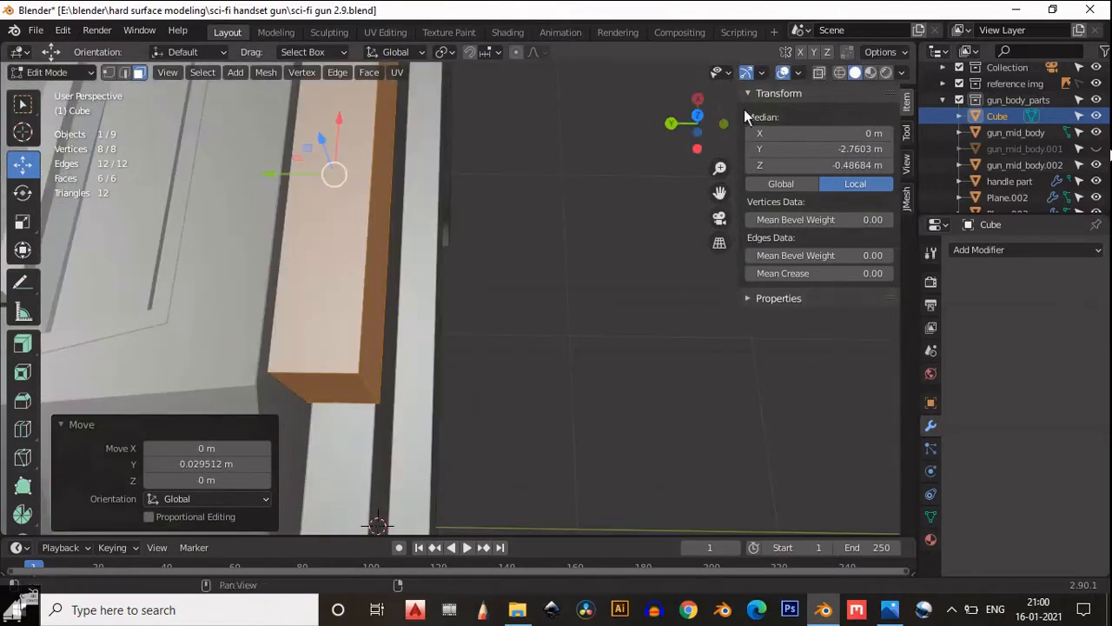
- Fine-tune the bar's Y position in top view by about 0.0008 m and deselect it
click(697, 112)
key(alt+z)
shift+middle_drag(616, 95, 471, 208)
drag(518, 190, 518, 197)
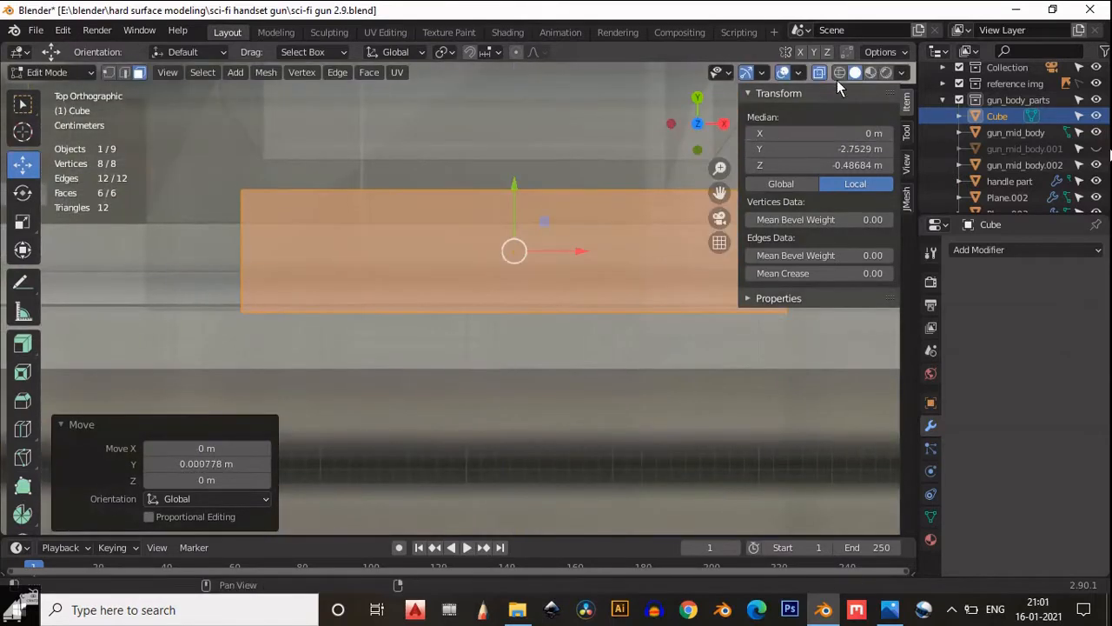
key(alt+a)
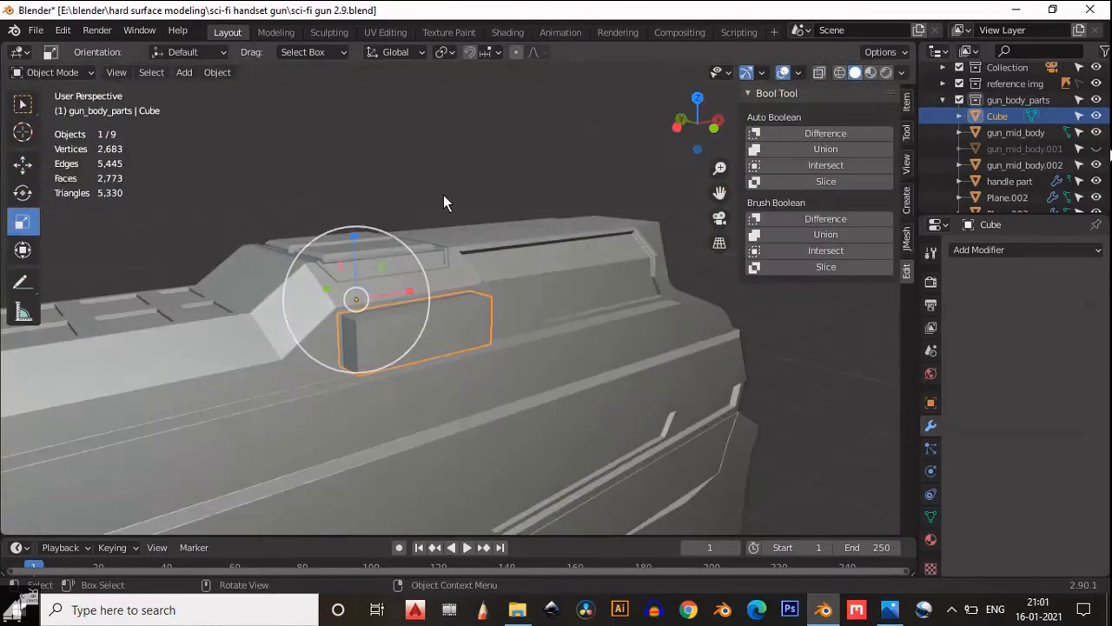
- Cut the bar out of gun_mid_body with a brush Boolean Difference
mouse_move(443, 202)
middle_down()
mouse_move(255, 338)
mouse_move(647, 250)
middle_up()
shift+click(650, 249)
key(ctrl+minus)
mouse_move(536, 169)
middle_down()
mouse_move(391, 322)
mouse_move(186, 323)
mouse_move(371, 316)
mouse_move(266, 340)
mouse_move(346, 404)
middle_up()
- Add a second cube and scale it down in front view
key(shift+a)
mouse_move(373, 256)
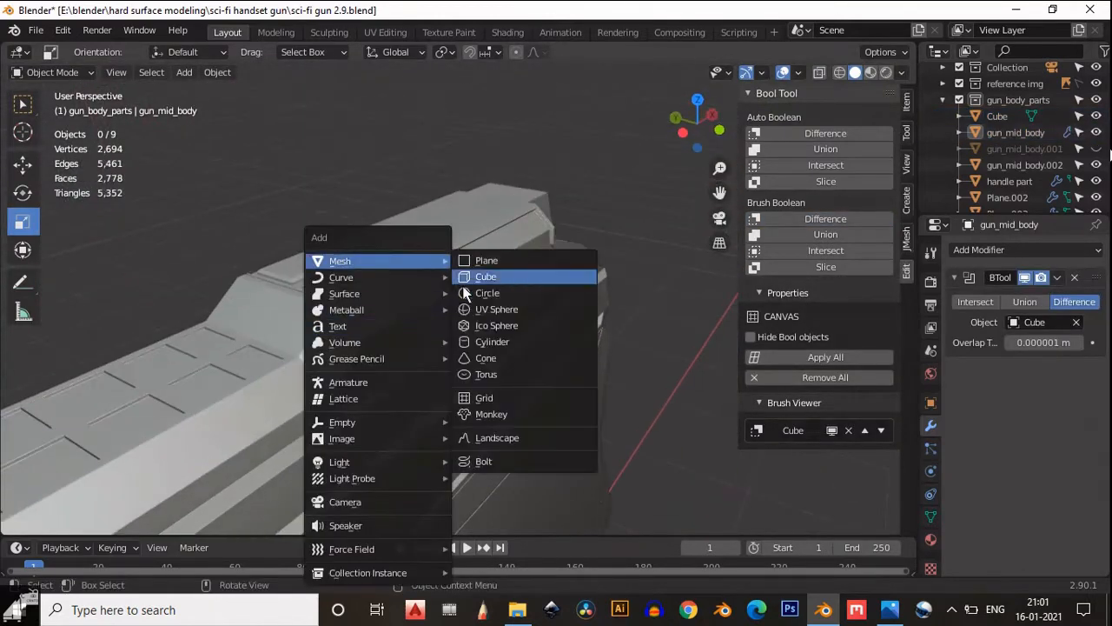
click(500, 274)
middle_drag(500, 275, 718, 130)
click(715, 130)
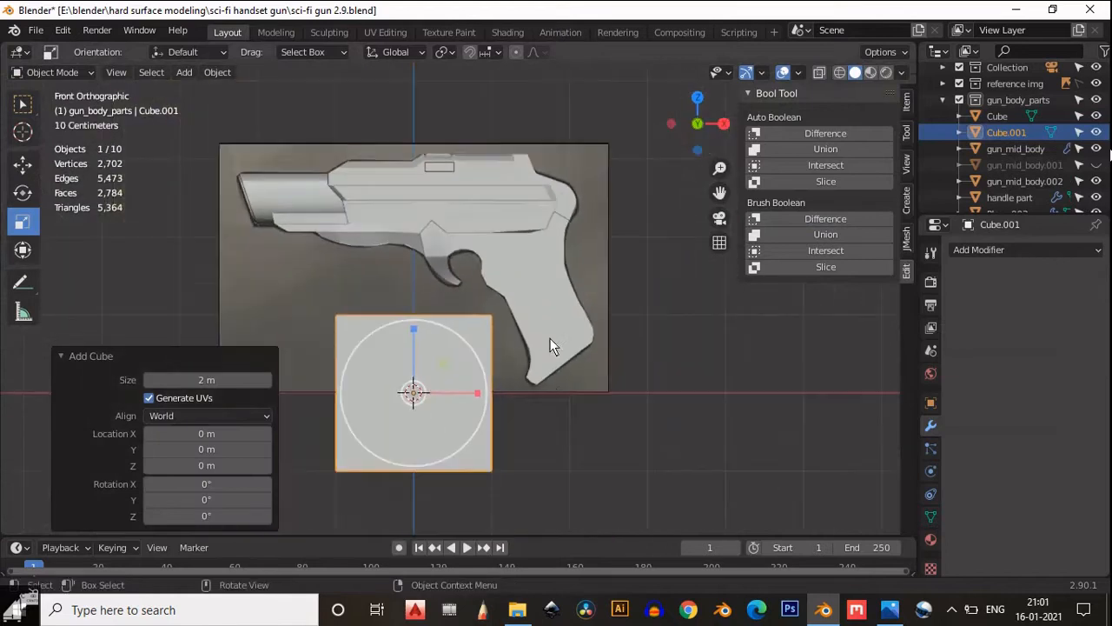
scroll(550, 338, down, 3)
key(s)
click(459, 367)
- Raise the second cube from the origin up to the height of the side recess
scroll(458, 367, up, 3)
click(23, 165)
drag(416, 323, 445, 129)
scroll(445, 129, up, 4)
shift+middle_drag(445, 130, 465, 335)
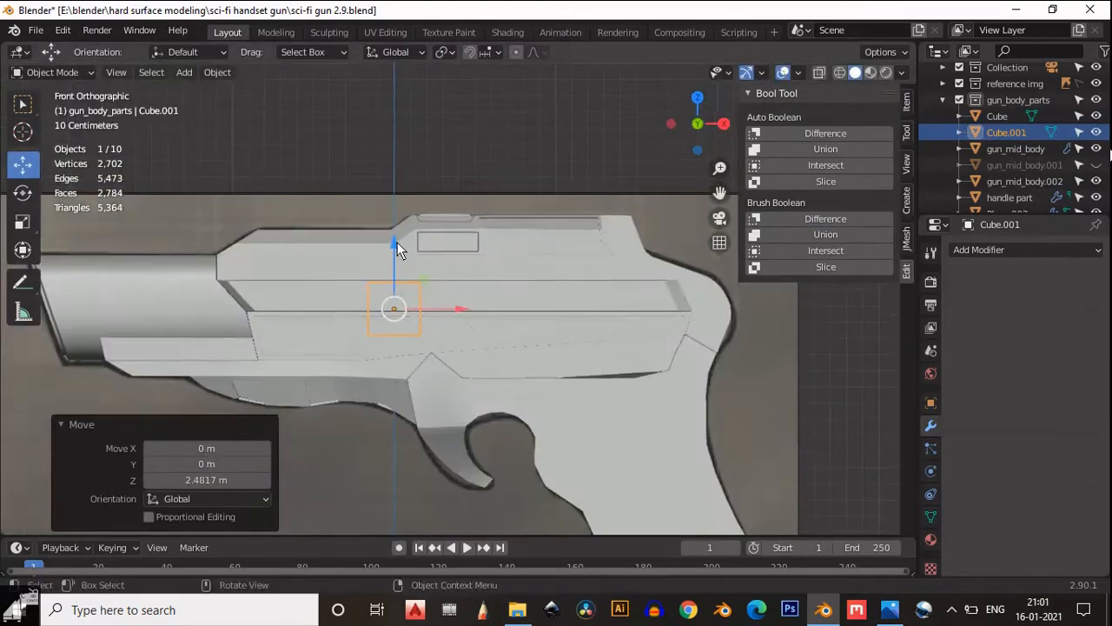
drag(397, 247, 397, 166)
- Shrink the second cube further and shift it about 0.15 m in X to the recess
scroll(405, 225, up, 4)
key(s)
click(486, 313)
middle_drag(486, 312, 508, 391)
key(s)
click(451, 266)
drag(426, 201, 437, 341)
drag(520, 346, 577, 335)
- Stretch the second cube in Y and Z only, keeping its X width
middle_drag(626, 396, 629, 369)
key(s)
key(shift+x)
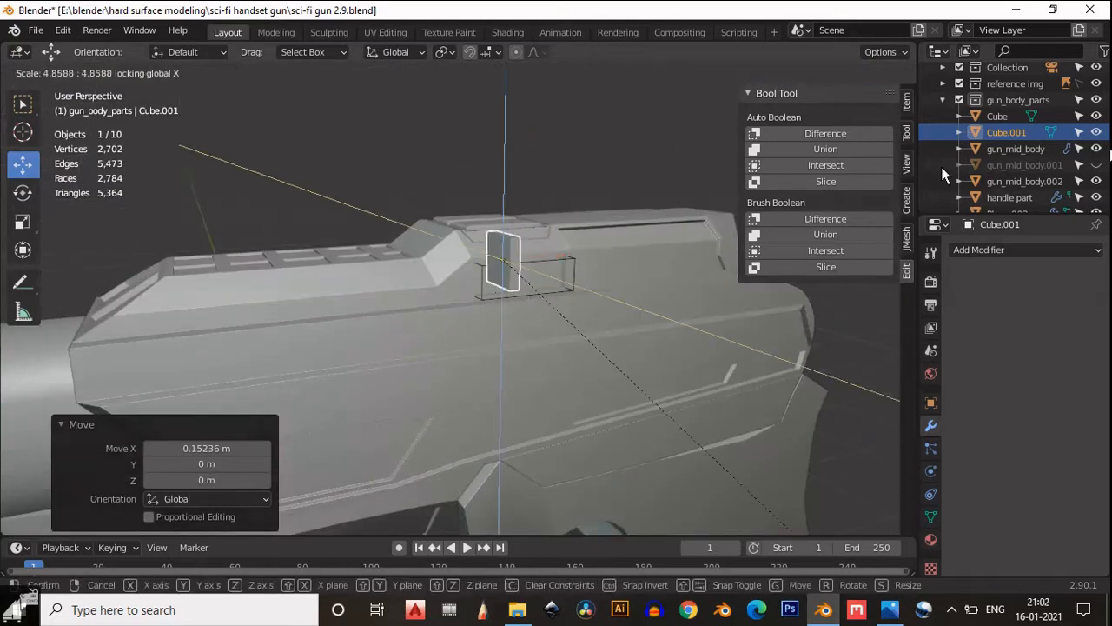
click(120, 225)
- Align the stretched cube over the recess's front end and narrow it slightly in X
click(706, 133)
drag(420, 235, 441, 232)
drag(376, 178, 375, 225)
key(KP_Decimal)
click(27, 221)
mouse_move(518, 297)
mouse_down()
mouse_move(499, 297)
mouse_move(507, 295)
mouse_up()
key(shift+space)
key(g)
- Add an Array modifier with relative offset X 2 and count 8, and shift the slats to fit the recess
click(980, 250)
click(770, 286)
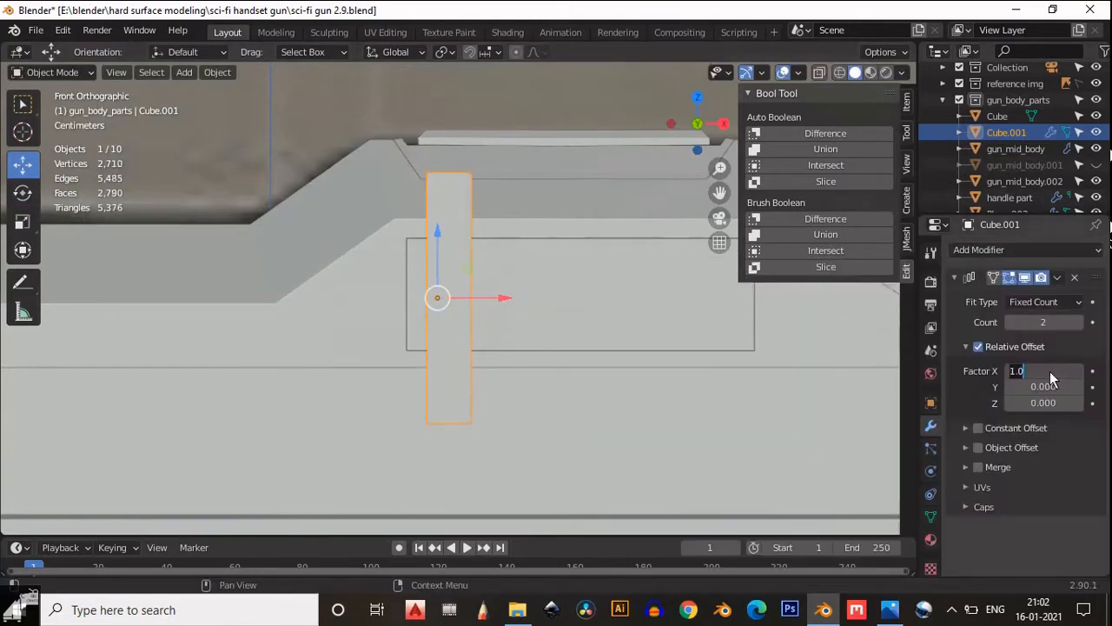
drag(1043, 321, 1087, 322)
shift+middle_drag(528, 330, 482, 346)
drag(435, 310, 425, 314)
click(1077, 322)
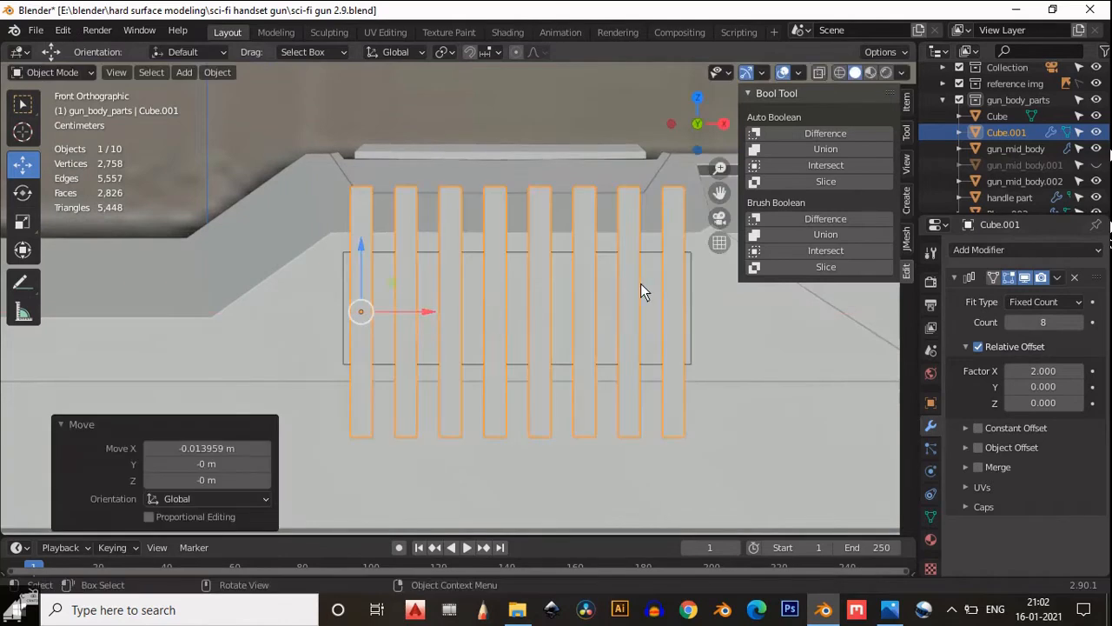
- Widen the recess cutter Cube slightly along X so it extends past the outer slats
click(692, 295)
click(22, 222)
drag(585, 291, 590, 295)
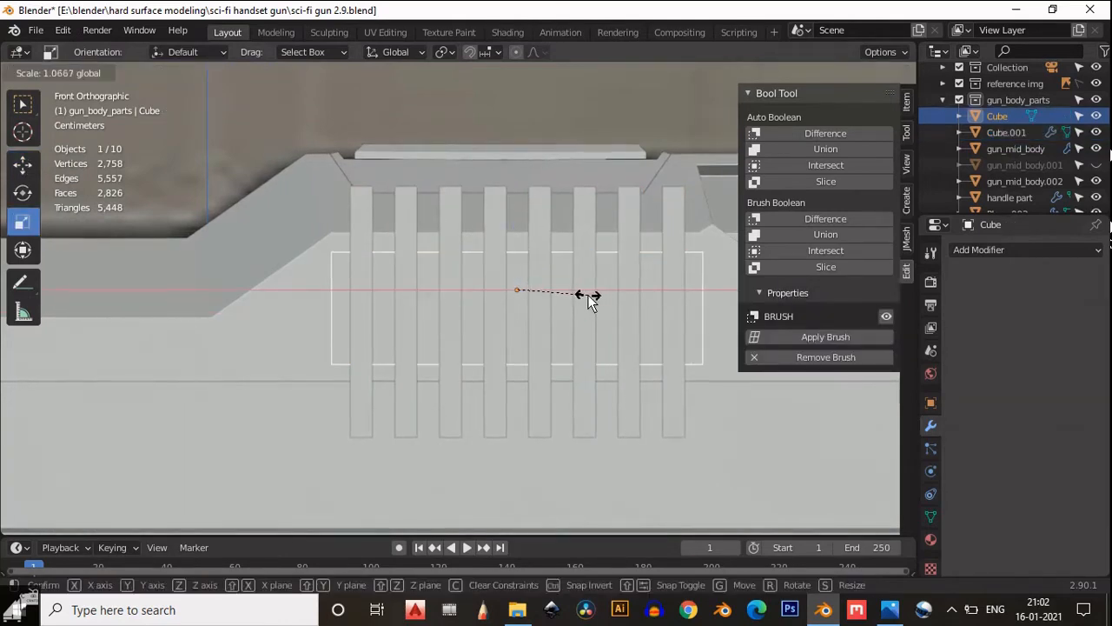
click(591, 296)
- Move the slat array into the recess cutter and subtract it from Cube with a brush Boolean Difference
click(544, 206)
middle_drag(544, 206, 32, 177)
click(22, 165)
drag(438, 331, 271, 284)
shift+click(398, 303)
click(819, 218)
- Select the recess cutter Cube and apply its Boolean modifier
click(568, 291)
scroll(568, 290, up, 1)
middle_drag(567, 290, 310, 360)
click(390, 392)
click(392, 358)
click(392, 359)
middle_drag(392, 359, 487, 303)
click(509, 391)
click(509, 391)
click(494, 357)
click(1056, 278)
click(990, 297)
- Delete the slat array object Cube.001
click(540, 306)
key(x)
click(539, 313)
- Set the origin of the recess cutter Cube to the 3D cursor
click(486, 303)
scroll(487, 303, down, 4)
right_click(487, 307)
click(586, 380)
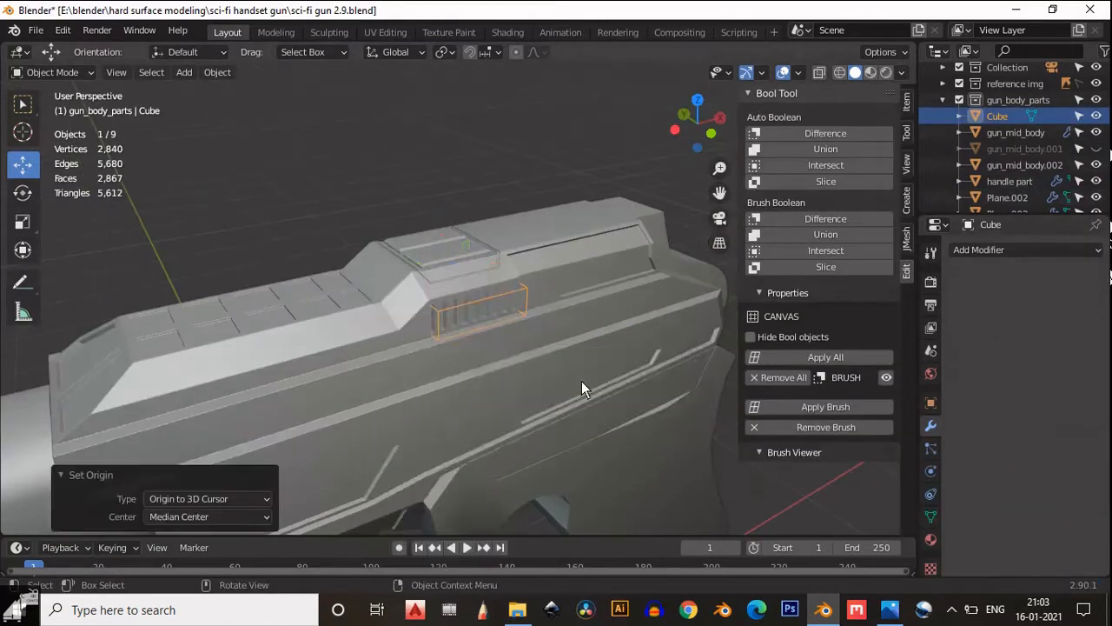
- Add a Mirror modifier to the recess cutter Cube with only the Y axis enabled
middle_drag(586, 381, 556, 330)
click(982, 249)
click(787, 379)
middle_drag(521, 365, 548, 321)
click(1017, 302)
click(1070, 304)
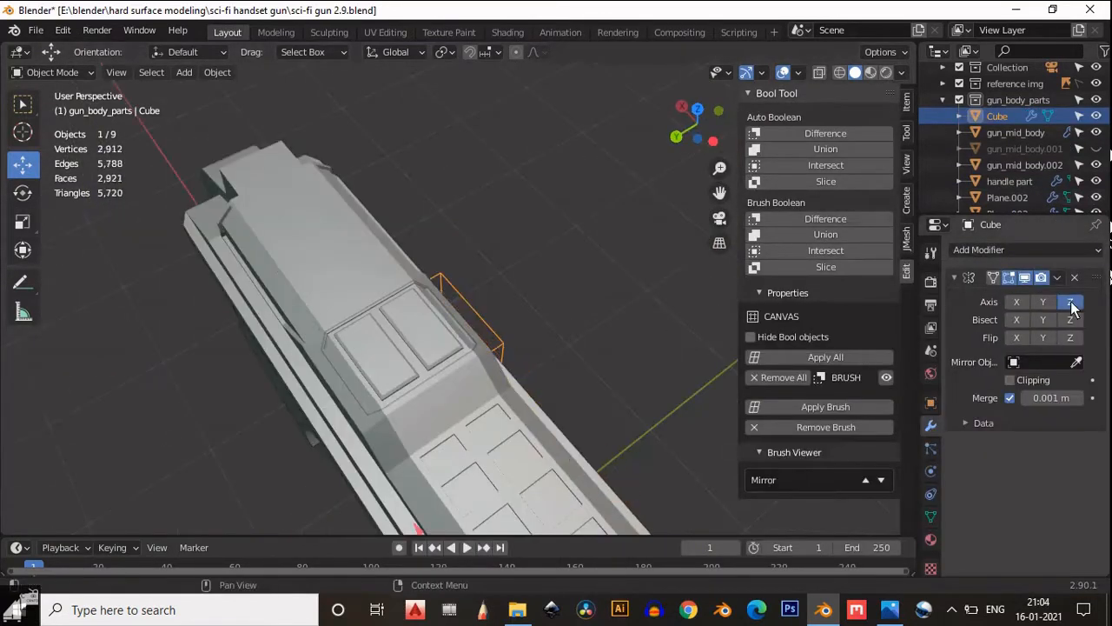
click(1069, 303)
click(1043, 301)
middle_drag(482, 298, 904, 274)
click(954, 277)
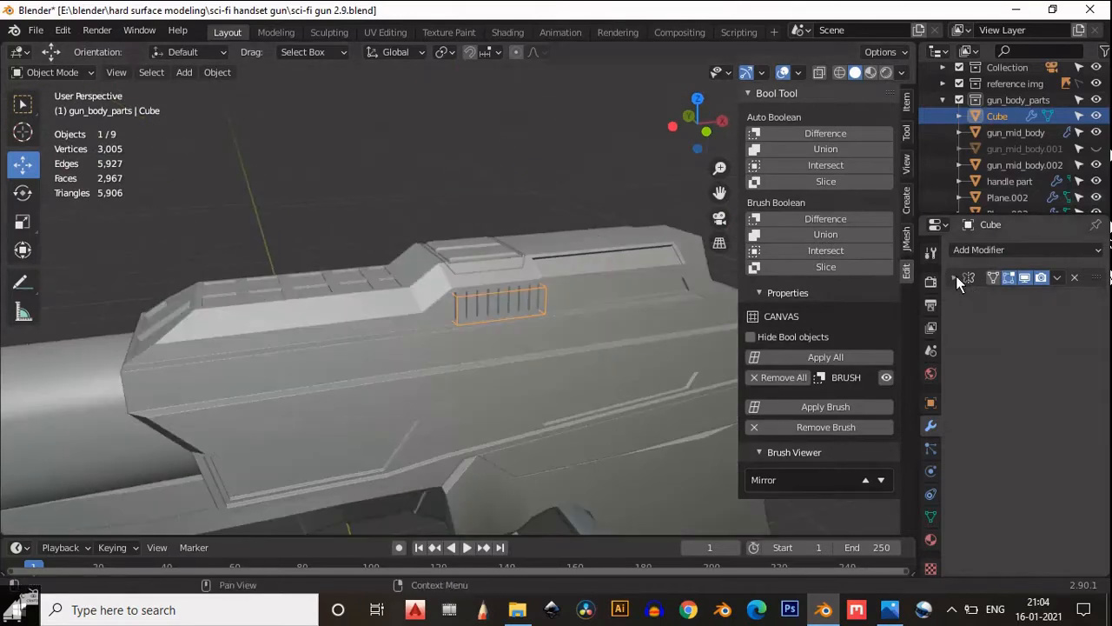
- Try to apply the Boolean modifier on gun_mid_body
click(477, 282)
click(1057, 277)
click(1035, 300)
middle_drag(487, 282, 513, 300)
scroll(513, 300, up, 3)
scroll(512, 300, up, 3)
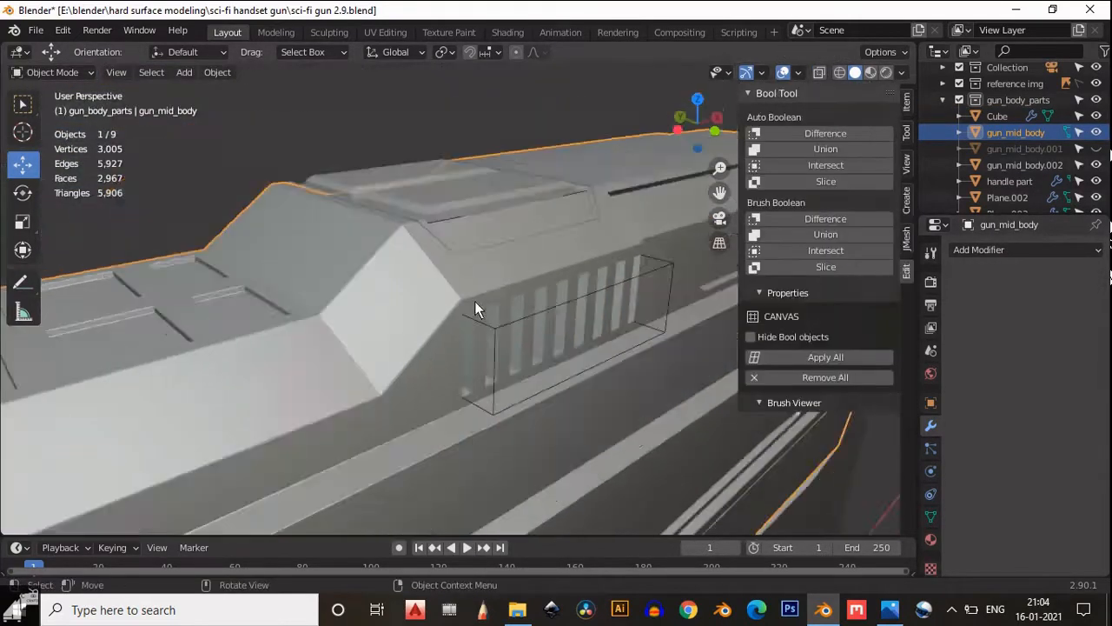
middle_drag(475, 301, 422, 380)
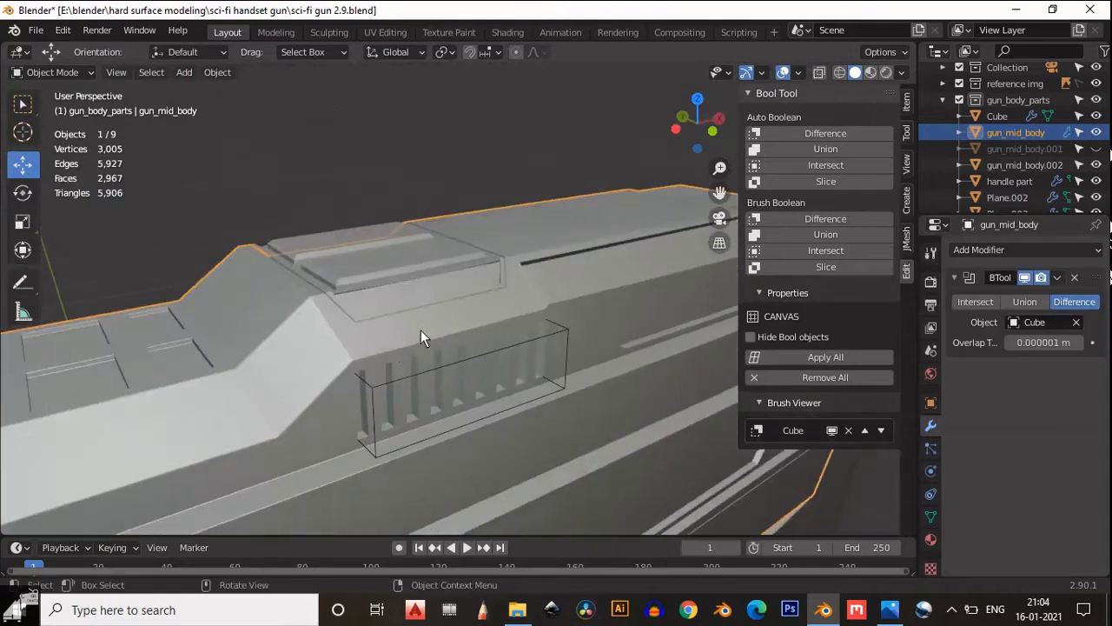
- Add a Bevel modifier to the recess cutter Cube and place it above the Mirror modifier
scroll(421, 329, up, 2)
click(413, 428)
click(974, 251)
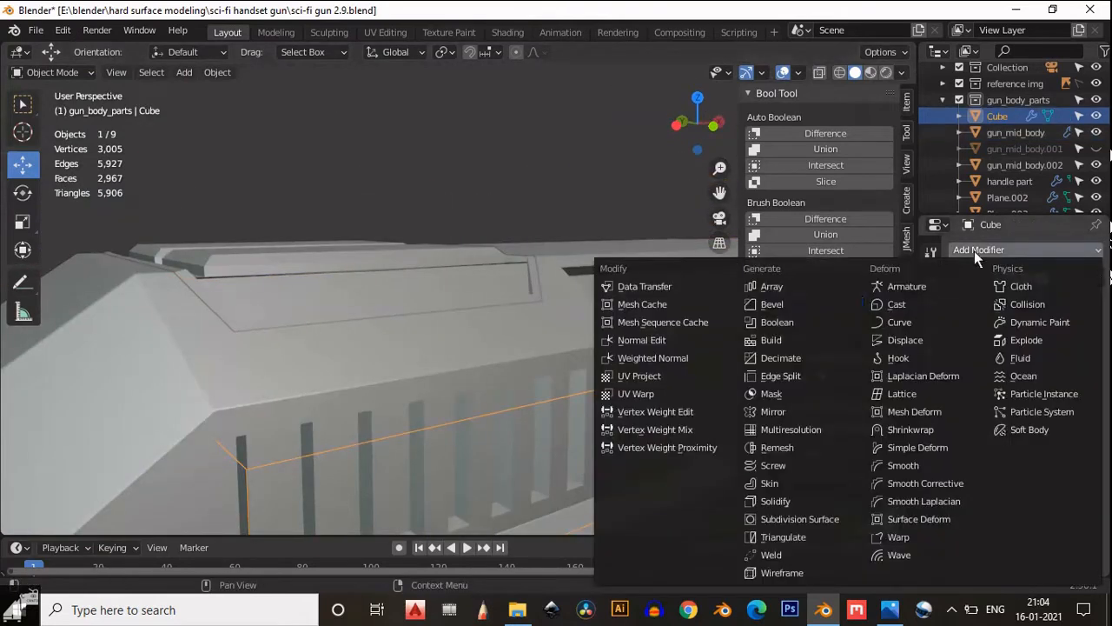
click(758, 303)
middle_drag(608, 391, 569, 365)
click(955, 277)
click(955, 277)
click(955, 302)
drag(1096, 302, 1098, 265)
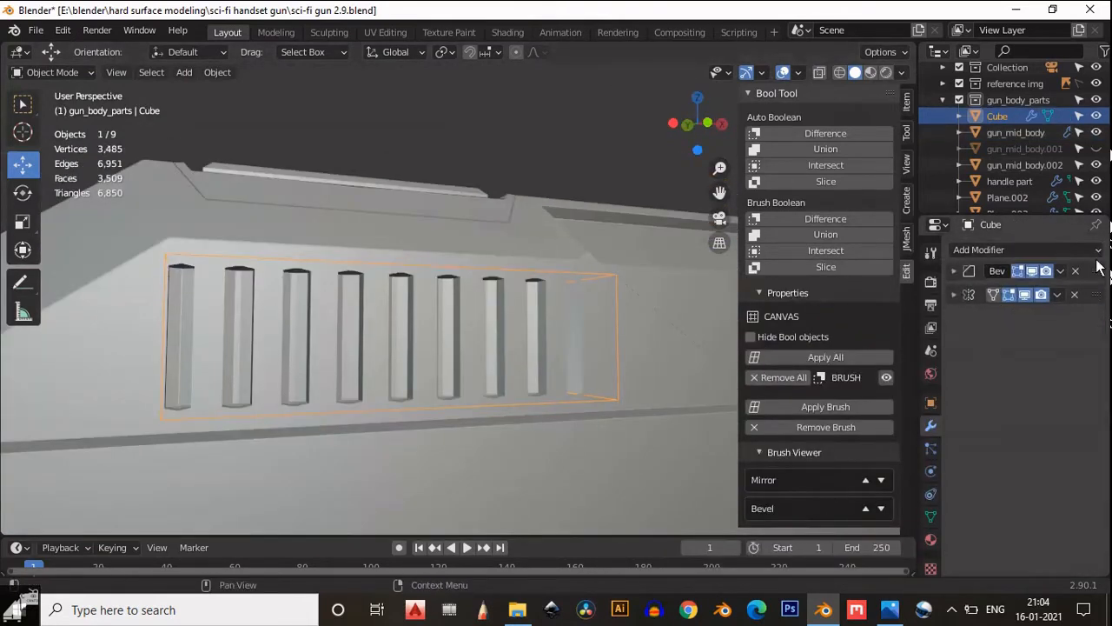
- Set the cutter's Bevel amount to 0.005 m and its limit method to Angle
click(955, 278)
click(1043, 341)
drag(1035, 342, 1019, 342)
key(Return)
scroll(545, 356, up, 2)
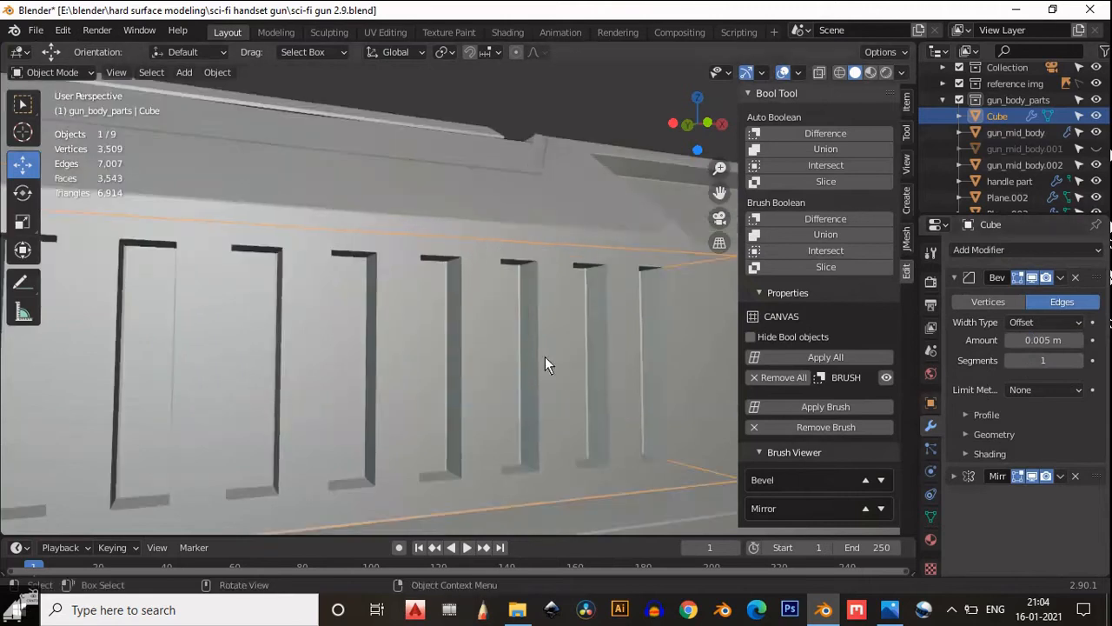
middle_drag(545, 357, 513, 278)
click(1043, 389)
click(1025, 425)
- Apply the Boolean modifier on gun_mid_body and delete the bevelled cutter Cube
click(513, 269)
click(1060, 277)
click(1024, 298)
scroll(434, 308, down, 3)
middle_drag(434, 308, 344, 301)
click(347, 318)
key(Delete)
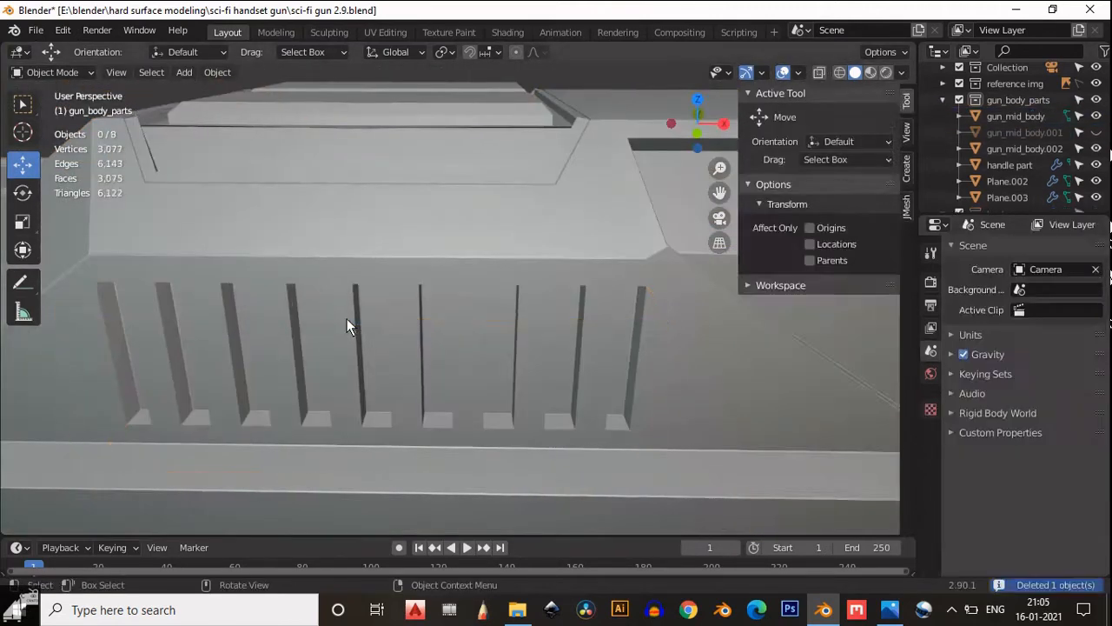
- Examine the mirrored vent slots on the opposite side of the gun body
scroll(347, 318, down, 4)
middle_drag(252, 321, 486, 383)
scroll(247, 439, up, 3)
mouse_move(247, 439)
middle_down()
mouse_move(355, 390)
mouse_move(286, 441)
mouse_move(701, 402)
mouse_move(451, 344)
mouse_move(571, 367)
mouse_move(670, 422)
middle_up()
click(571, 368)
key(Tab)
scroll(602, 339, down, 2)
key(1)
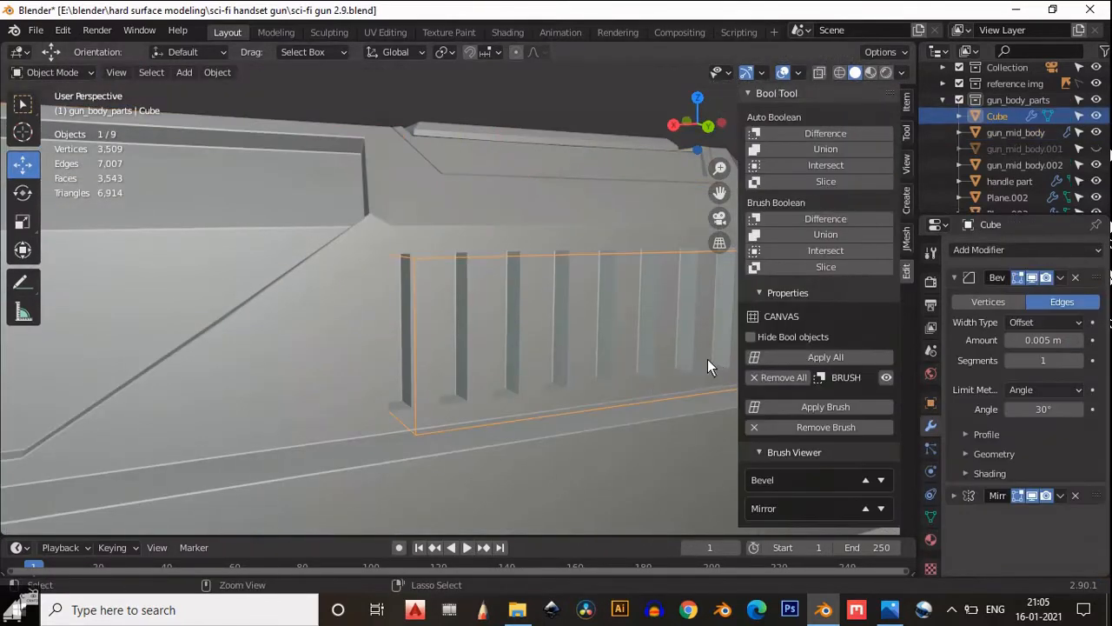
- Remove the Bevel modifier from the cutter Cube and apply the unbevelled Boolean cut on gun_mid_body
click(1074, 277)
middle_drag(513, 335, 448, 304)
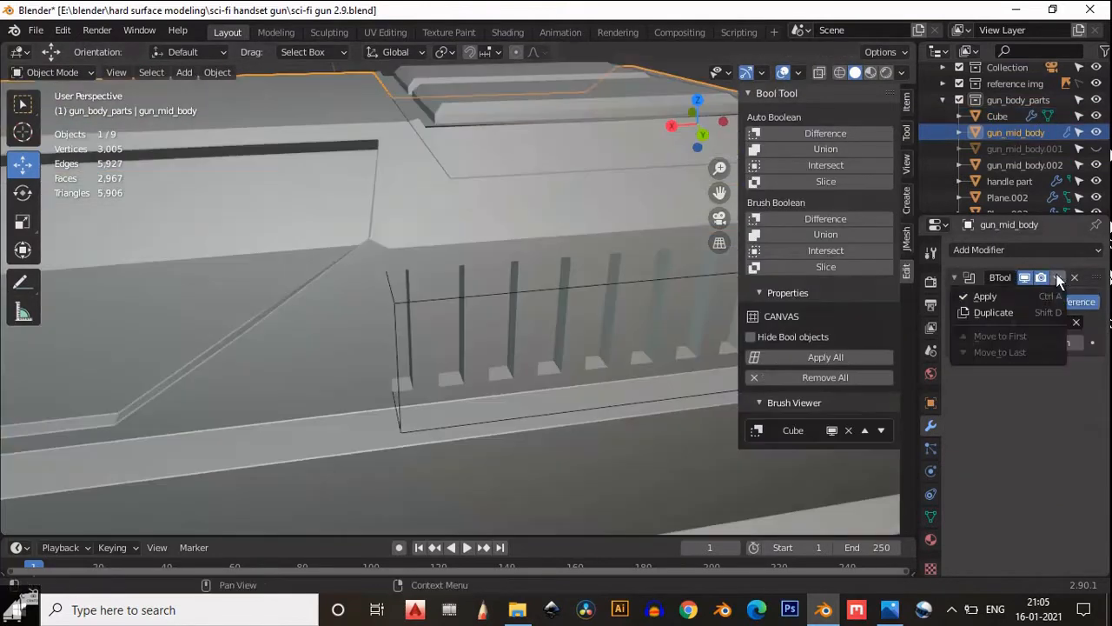
click(1010, 293)
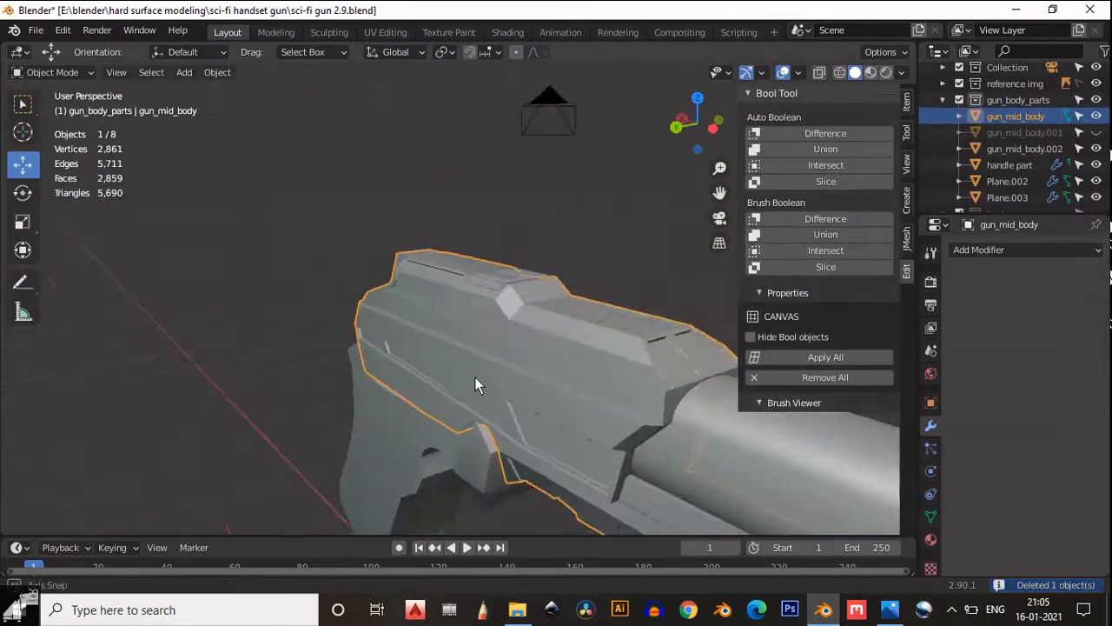
- Dissolve the selected edge loop that crosses the rear side area of gun_mid_body
middle_drag(474, 376, 370, 341)
scroll(269, 407, down, 3)
scroll(354, 262, up, 5)
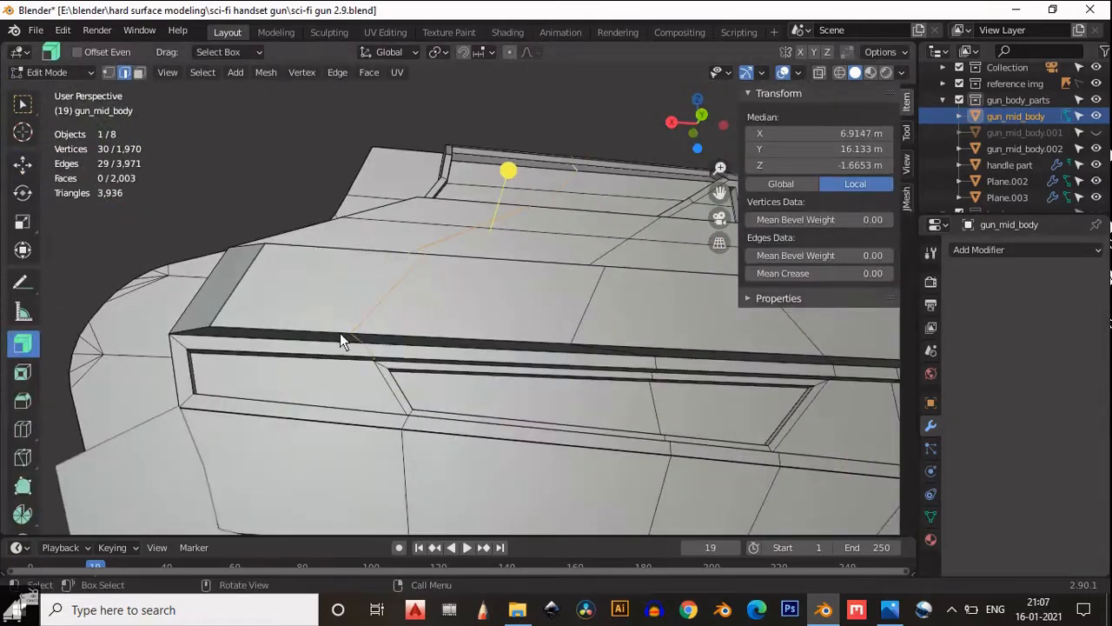
middle_drag(340, 332, 298, 397)
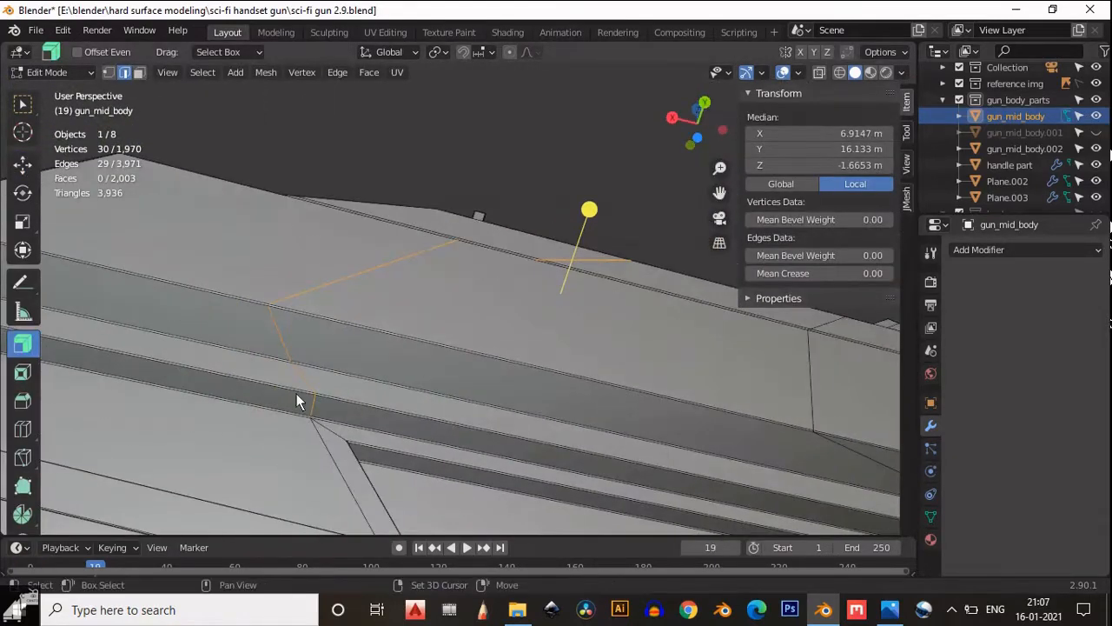
key(ctrl+x)
- Select the vertices on gun_mid_body's lower edge above the handle with X-ray enabled and move them slightly down
middle_drag(378, 350, 332, 229)
scroll(332, 228, down, 3)
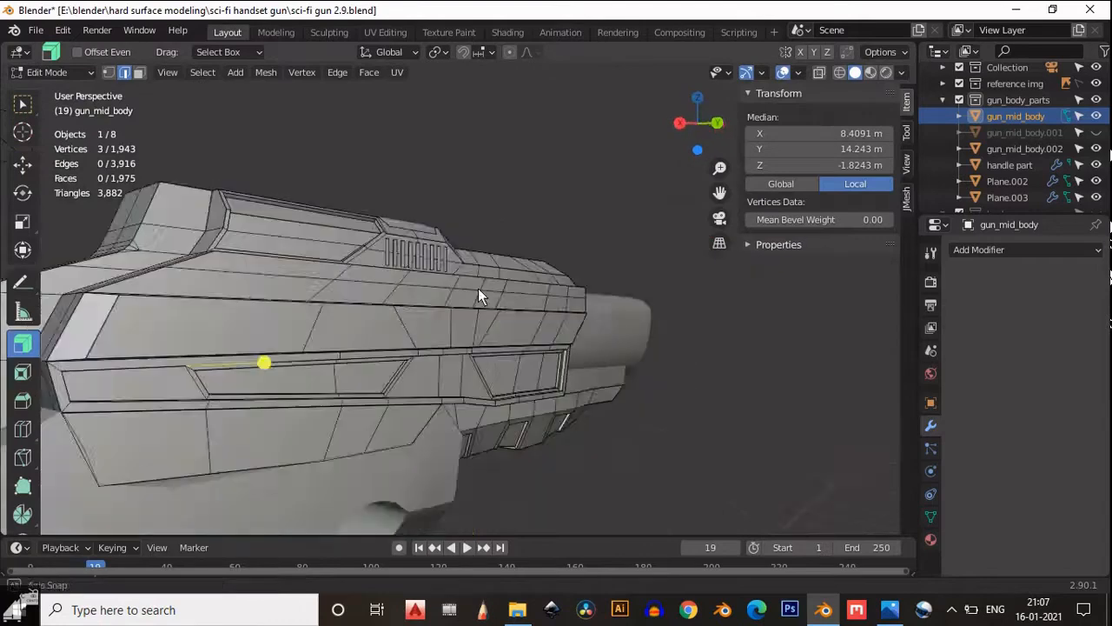
scroll(286, 289, up, 3)
alt+click(287, 289)
middle_drag(287, 288, 363, 292)
scroll(362, 293, up, 2)
click(339, 260)
click(819, 72)
drag(318, 291, 374, 348)
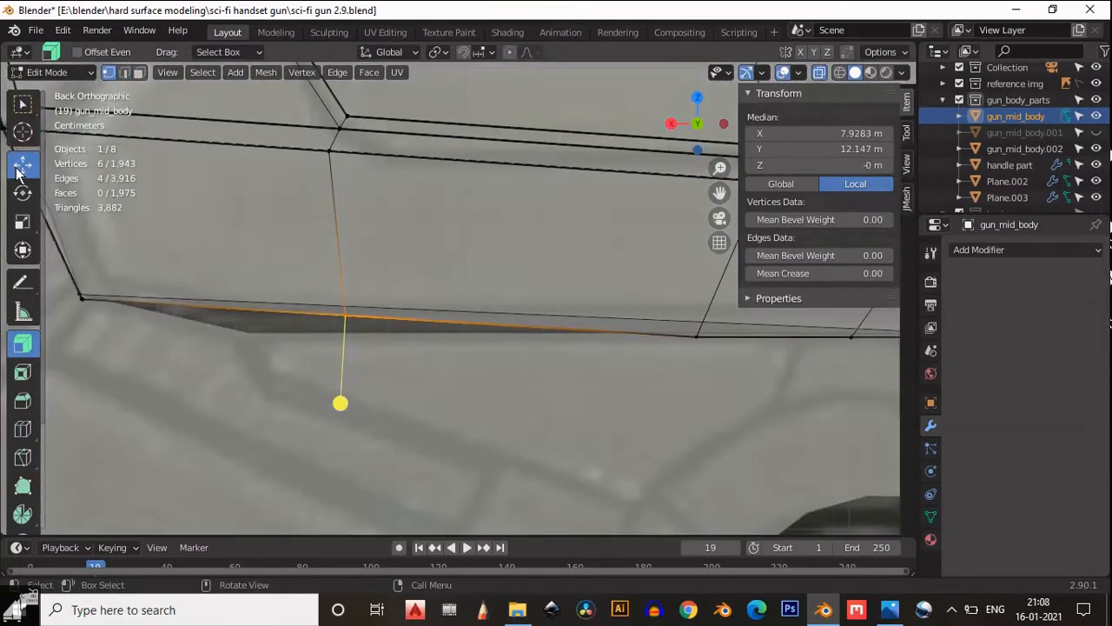
click(22, 164)
drag(345, 256, 344, 275)
- Slide the selected lower-edge vertices along X towards the gun's rear corner and turn off X-ray
drag(304, 332, 218, 332)
drag(246, 305, 225, 334)
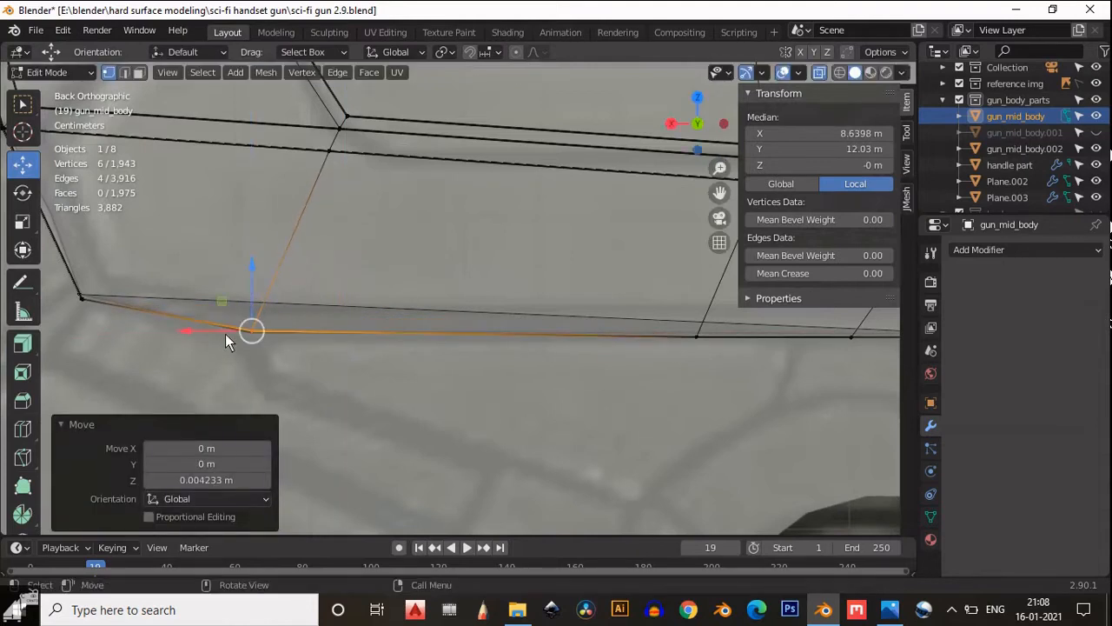
scroll(293, 246, down, 4)
click(819, 73)
middle_drag(382, 196, 347, 191)
- Examine the reshaped lower edge of the body above the handle in Object Mode
key(Tab)
click(253, 188)
scroll(253, 188, down, 4)
middle_drag(253, 188, 439, 214)
scroll(365, 217, up, 5)
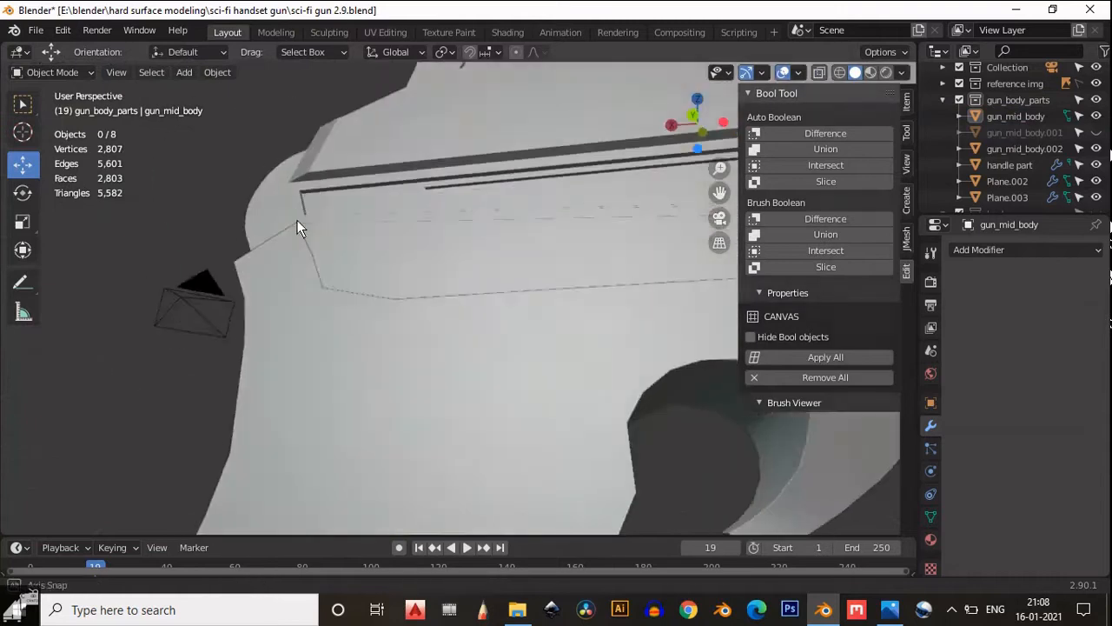
click(399, 311)
key(Tab)
scroll(404, 300, up, 2)
- Undo the rearward slide of the lower-edge vertices and return to Object Mode with nothing selected
key(ctrl+z)
key(ctrl+z)
key(ctrl+z)
key(ctrl+z)
key(ctrl+z)
key(ctrl+z)
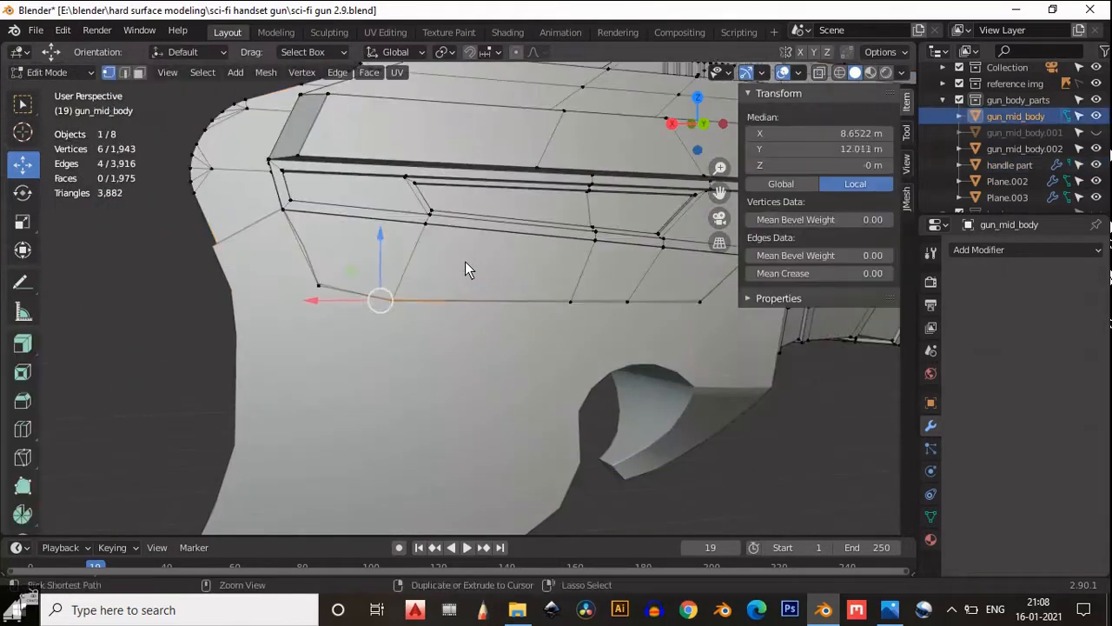
middle_drag(464, 262, 443, 239)
key(shift+alt+z)
key(shift+alt+z)
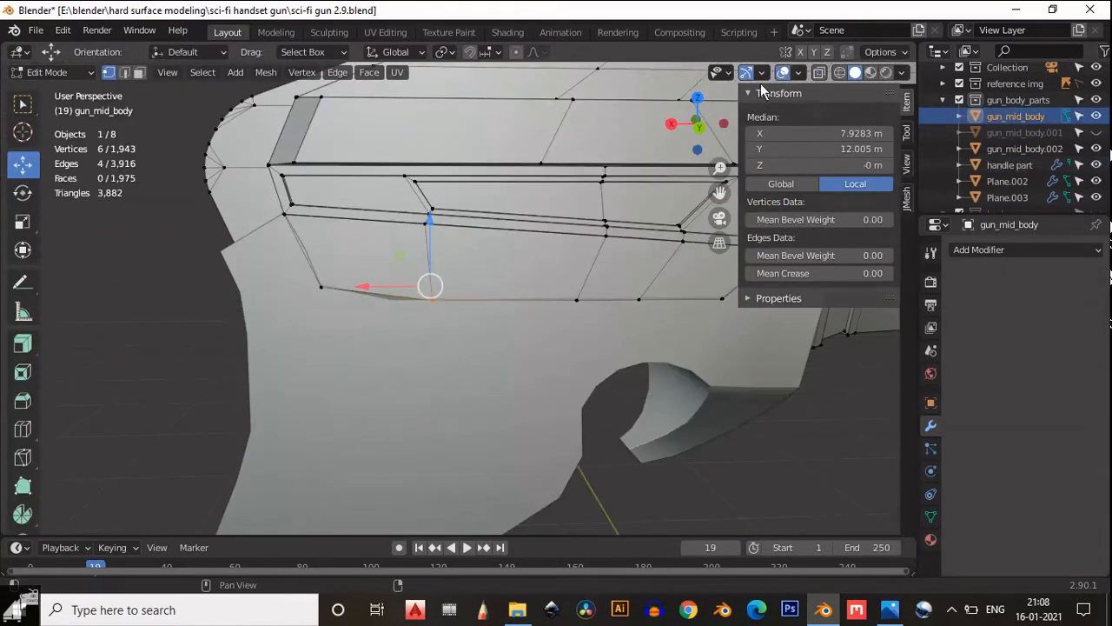
key(Tab)
middle_drag(391, 181, 436, 303)
scroll(215, 197, down, 2)
key(alt+a)
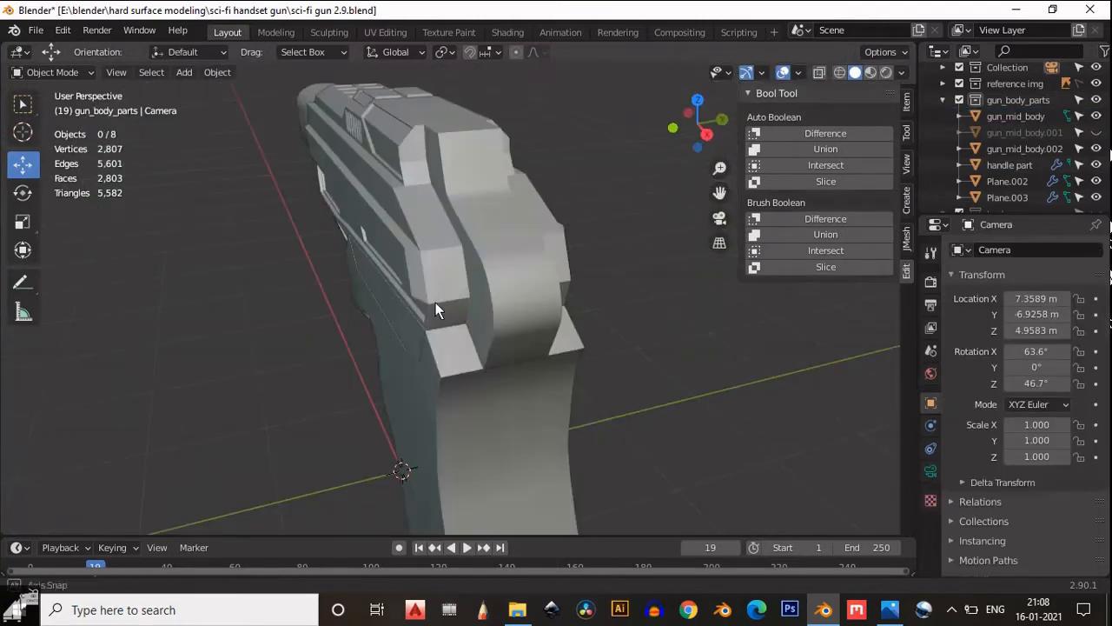
- Dissolve the edge loop rising from the front corner of the rear side recess on gun_mid_body
click(435, 302)
key(Tab)
mouse_move(347, 266)
middle_down()
mouse_move(534, 308)
mouse_move(348, 249)
middle_up()
middle_drag(612, 293, 578, 291)
scroll(547, 280, down, 3)
alt+click(462, 342)
scroll(386, 187, up, 5)
scroll(385, 187, up, 4)
middle_drag(386, 186, 368, 258)
alt+click(493, 328)
shift+click(494, 328)
scroll(368, 258, up, 3)
scroll(449, 213, down, 1)
shift+click(449, 213)
key(ctrl+x)
scroll(499, 222, down, 5)
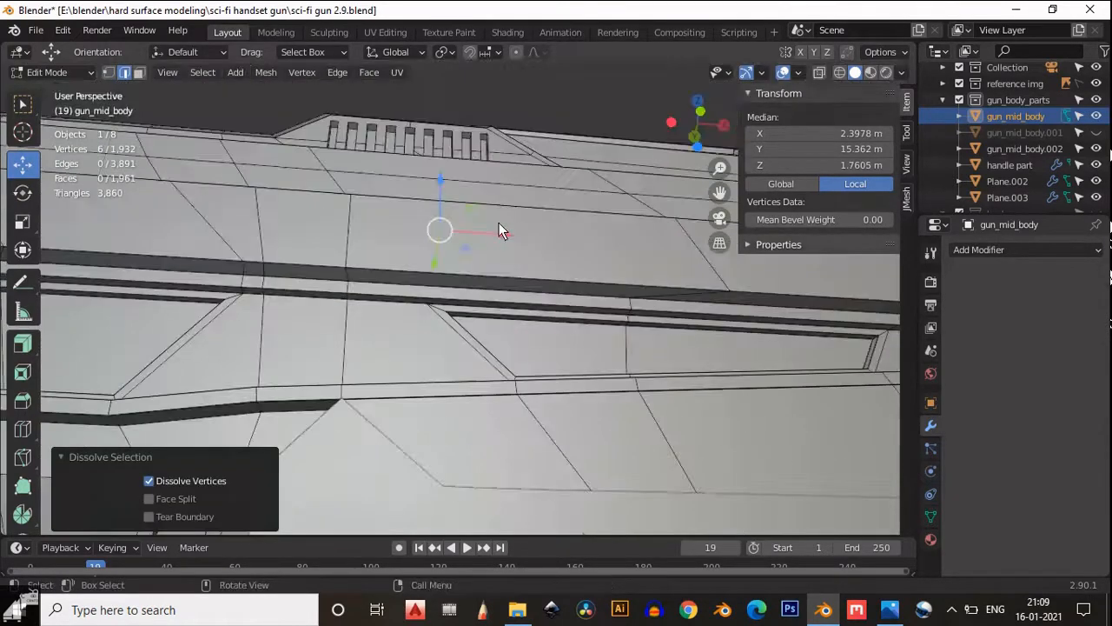
- Dissolve the matching edge loop at the recess corner on the opposite side of gun_mid_body
middle_drag(499, 223, 537, 383)
key(Tab)
scroll(489, 324, down, 5)
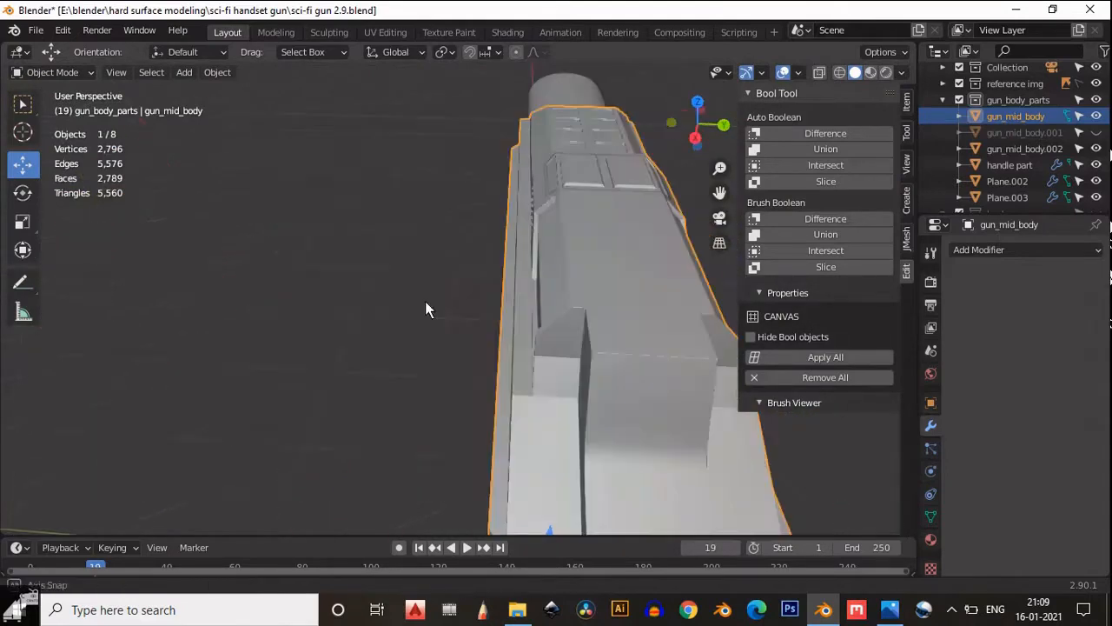
key(Tab)
scroll(511, 345, up, 2)
scroll(407, 356, up, 3)
shift+click(448, 370)
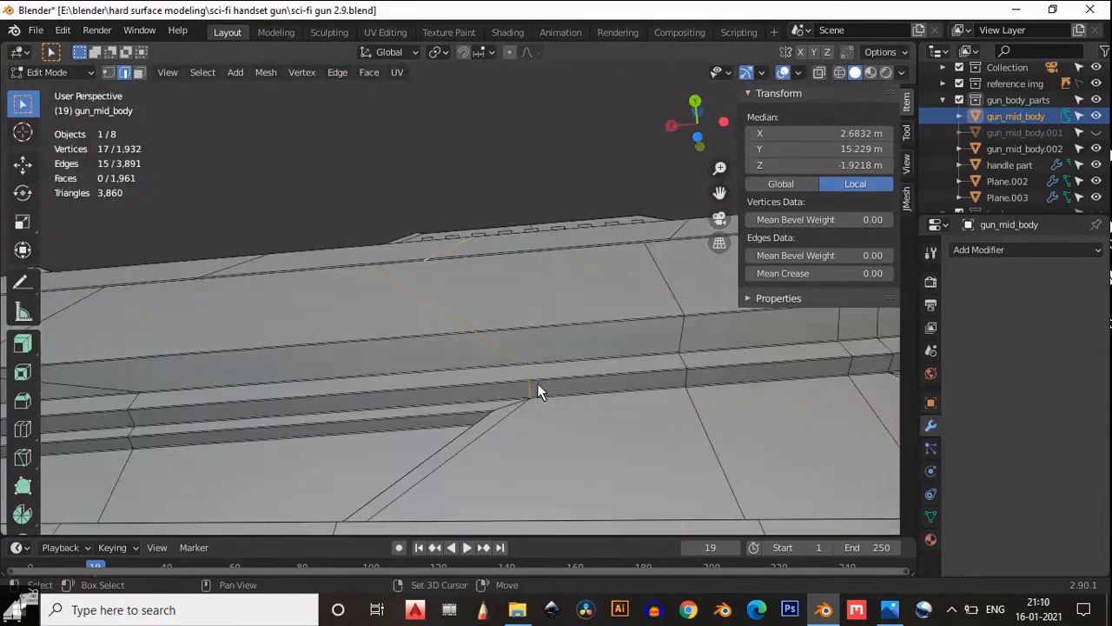
key(ctrl+x)
- Dissolve the next edge loop further back on the same side of gun_mid_body
scroll(454, 341, down, 4)
alt+click(411, 297)
middle_drag(410, 297, 474, 278)
scroll(457, 333, up, 4)
shift+click(335, 372)
scroll(495, 329, down, 3)
key(ctrl+x)
- Check the cleaned-up side surfaces of the gun body with the viewport overlays hidden
scroll(468, 299, down, 5)
key(alt+shift+z)
scroll(588, 270, up, 5)
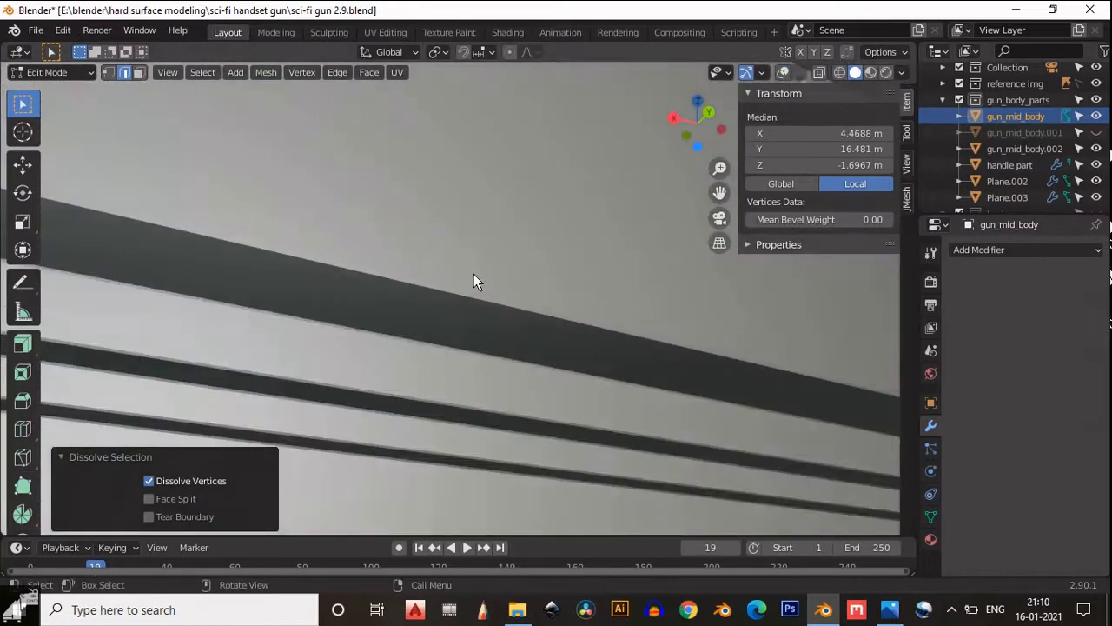
scroll(474, 278, down, 5)
middle_drag(377, 373, 423, 197)
key(Tab)
key(alt+shift+z)
- Dissolve the edge loop crossing the middle of the rear side recess on gun_mid_body
key(Tab)
alt+click(500, 265)
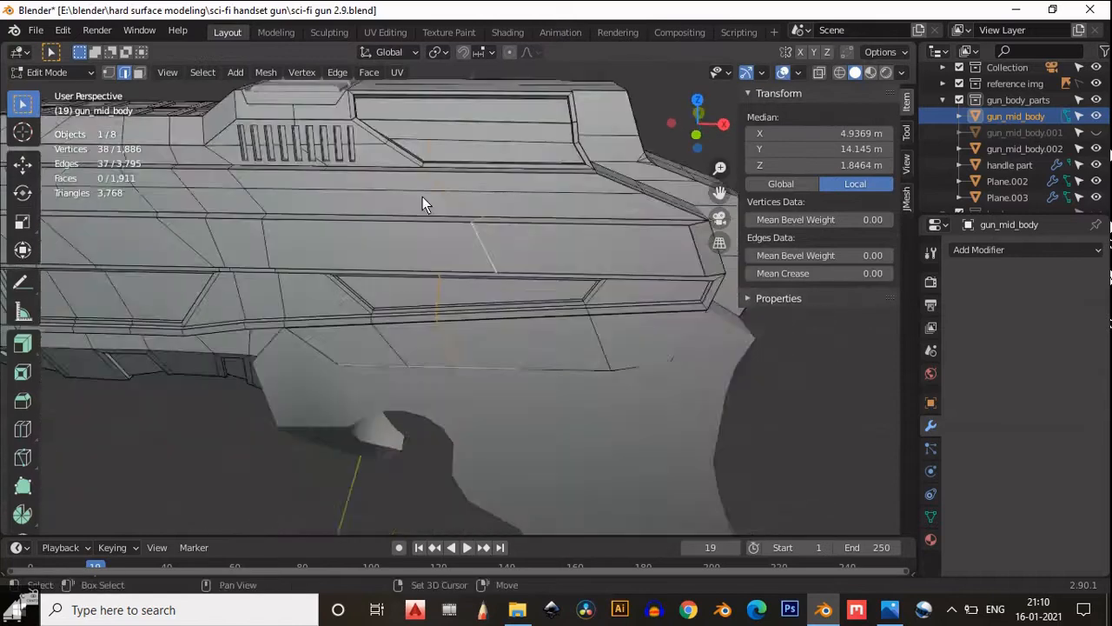
scroll(537, 339, up, 5)
middle_drag(537, 339, 480, 239)
scroll(496, 303, down, 4)
scroll(493, 325, up, 4)
mouse_move(493, 325)
middle_down()
mouse_move(503, 341)
mouse_move(505, 308)
middle_up()
scroll(507, 308, up, 3)
scroll(507, 308, down, 4)
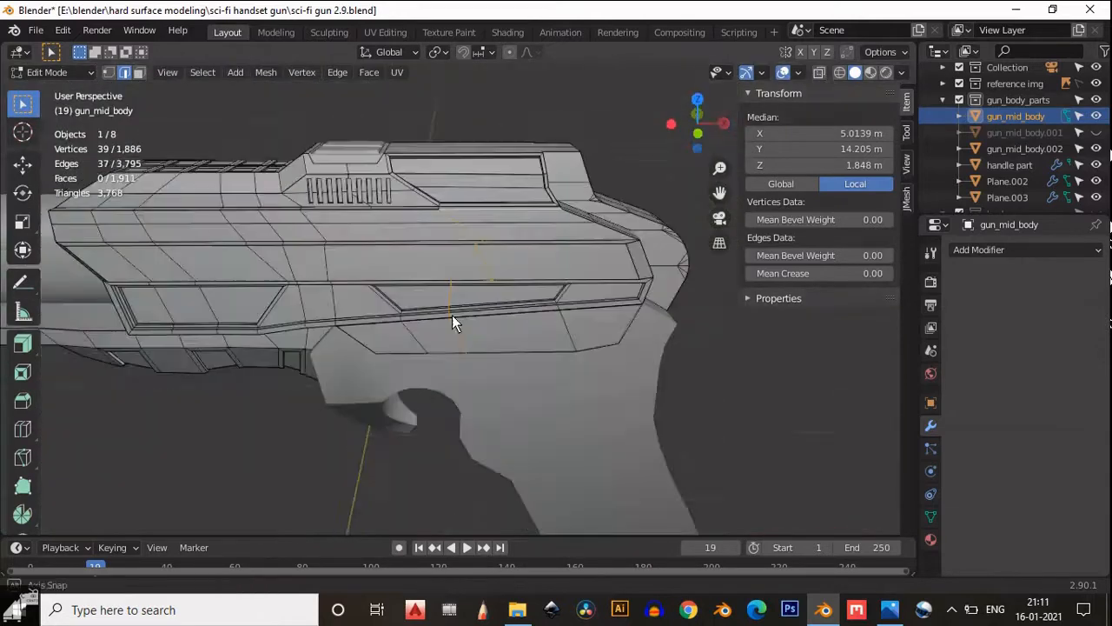
key(ctrl+x)
- Try to dissolve the edge loop crossing the middle of the front side recess on gun_mid_body
scroll(507, 360, up, 2)
scroll(507, 360, down, 2)
scroll(593, 283, up, 2)
scroll(593, 283, down, 3)
scroll(409, 256, up, 8)
click(401, 340)
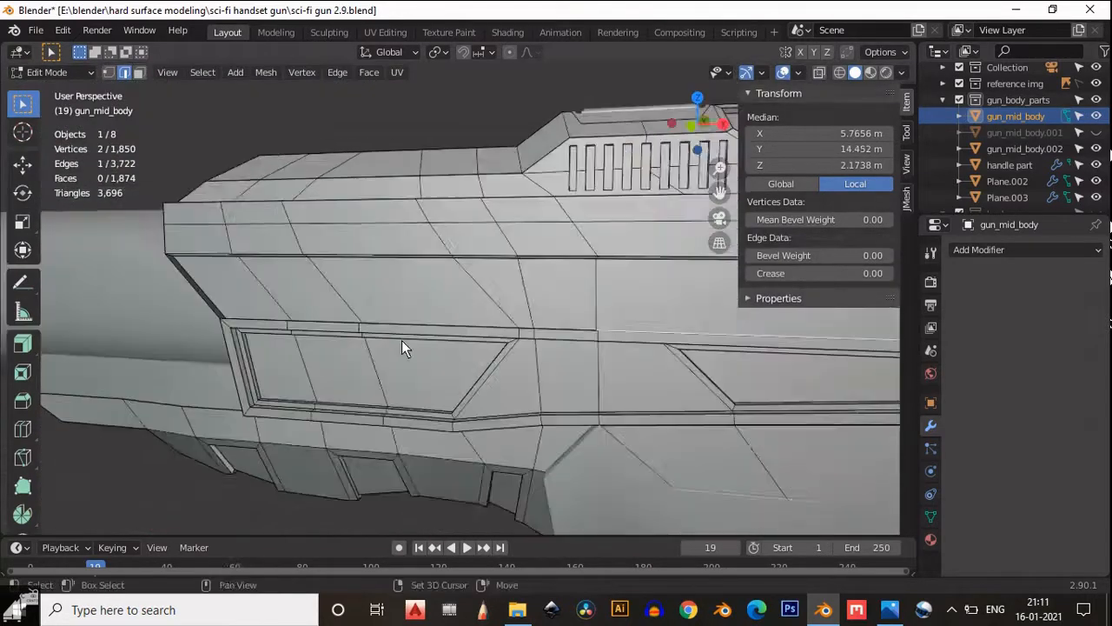
alt+click(466, 330)
middle_drag(401, 339, 513, 333)
scroll(466, 326, down, 5)
scroll(460, 284, up, 7)
shift+click(443, 327)
middle_drag(461, 284, 533, 296)
shift+click(428, 325)
scroll(428, 325, down, 4)
scroll(463, 248, up, 3)
scroll(462, 248, up, 2)
scroll(494, 276, up, 4)
shift+click(518, 288)
key(ctrl+x)
key(ctrl+z)
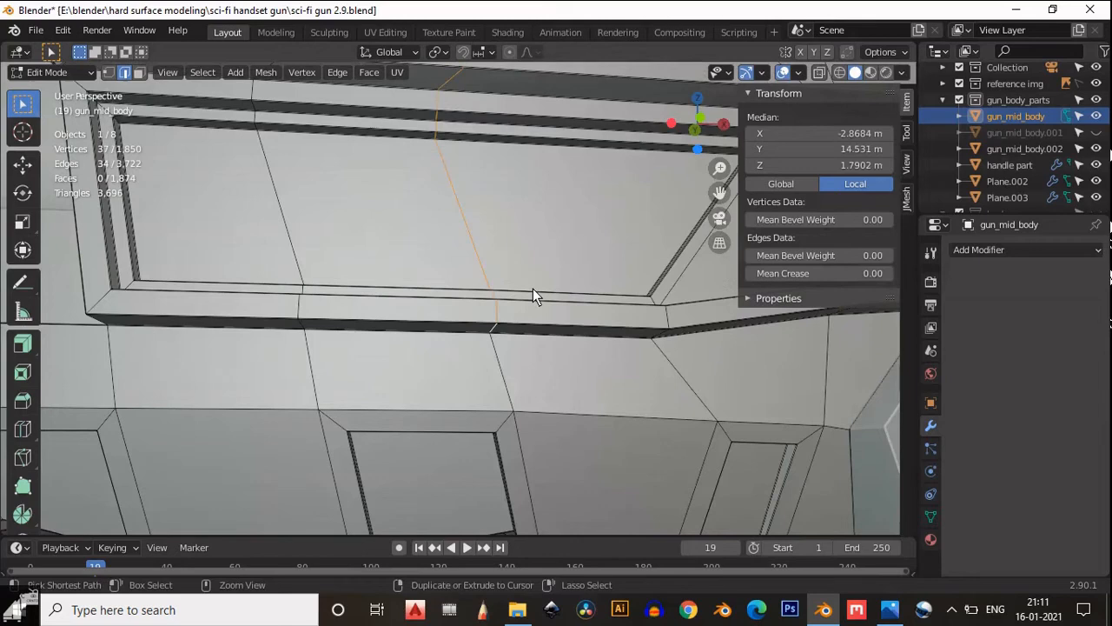
key(ctrl+x)
- Check the front recess area in Object Mode, and undo the last edge loop dissolve
scroll(532, 289, down, 5)
key(Tab)
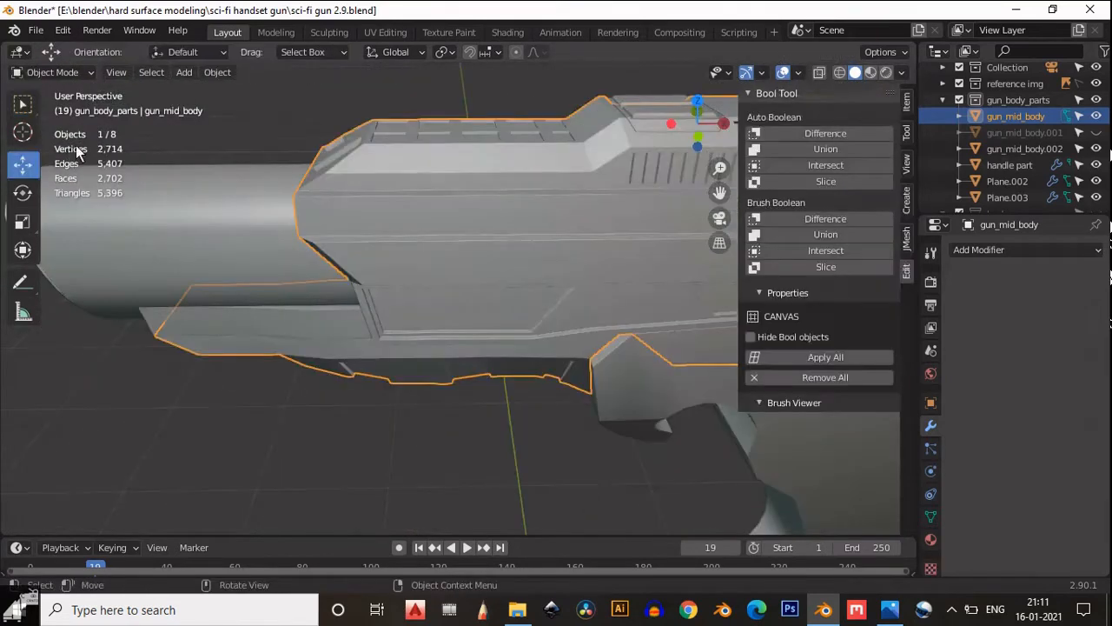
scroll(468, 333, down, 4)
middle_drag(348, 287, 266, 322)
key(ctrl+z)
key(ctrl+z)
- Dissolve the edge loop meeting the rear corner of the front side recess on gun_mid_body
scroll(468, 333, up, 5)
alt+click(403, 320)
alt+click(362, 303)
scroll(267, 323, up, 3)
middle_drag(248, 395, 406, 466)
scroll(406, 433, up, 4)
key(ctrl+x)
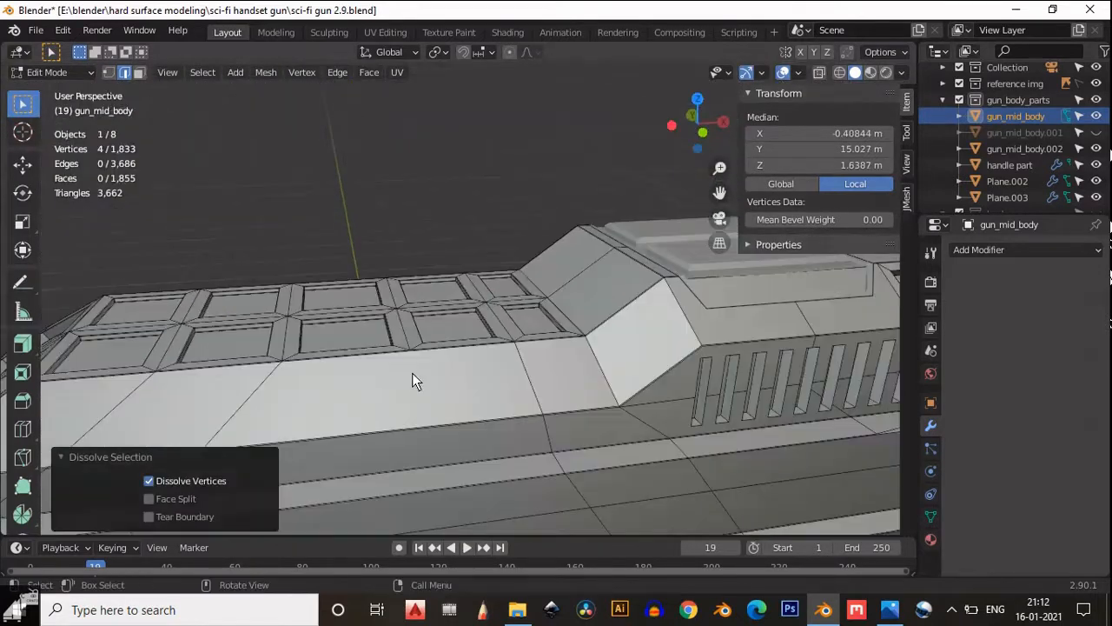
key(ctrl+z)
middle_drag(412, 373, 326, 325)
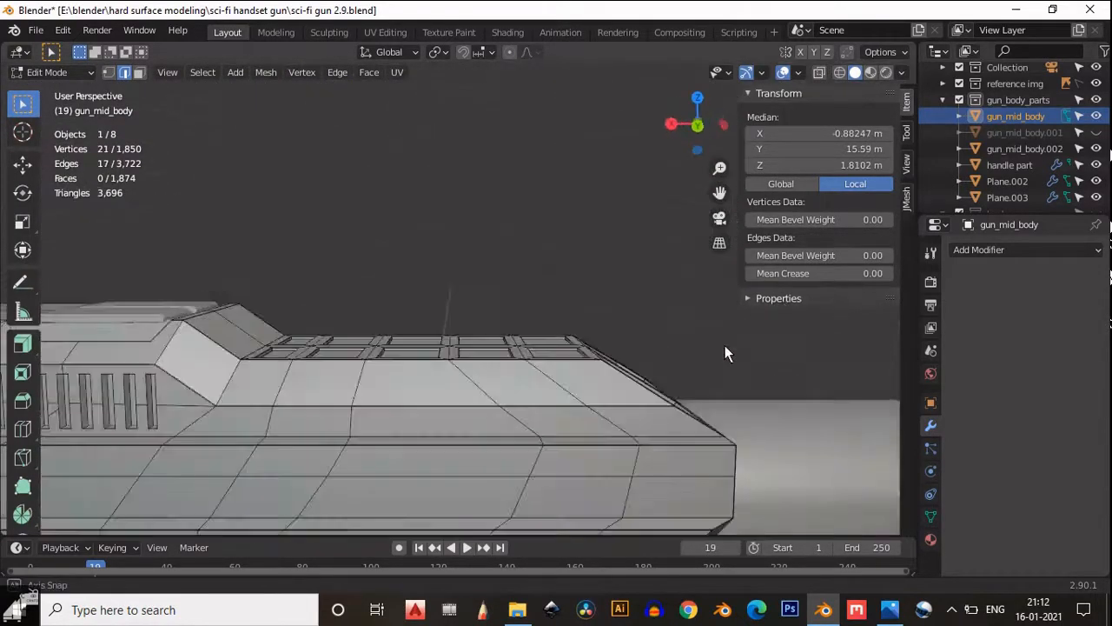
key(ctrl+x)
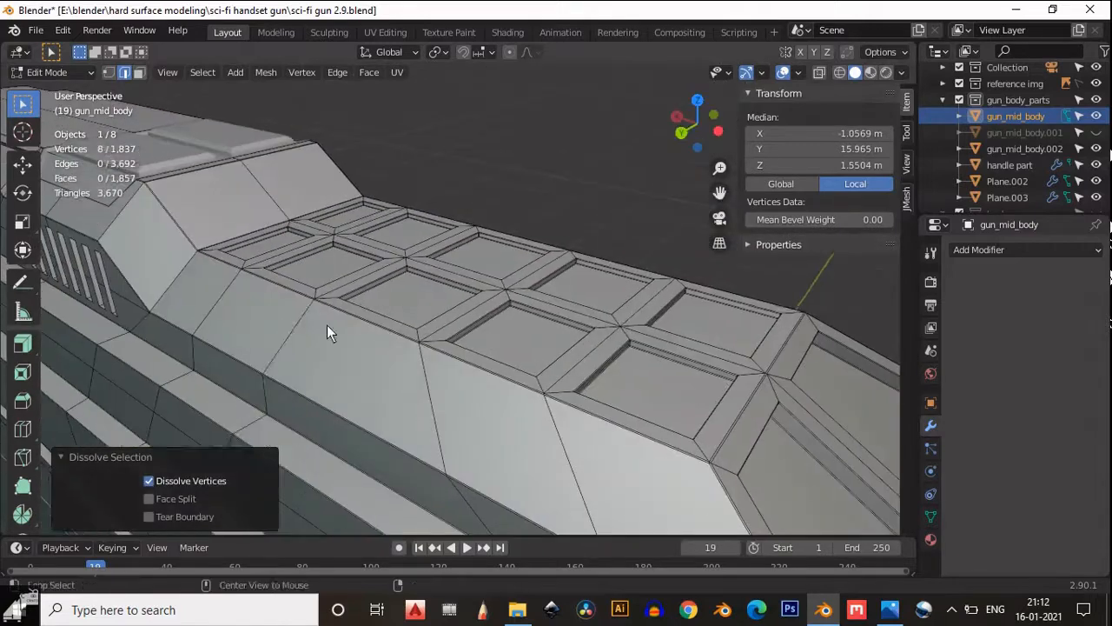
- Dissolve the matching edge loop at the recess corner on the other side of gun_mid_body
alt+click(327, 325)
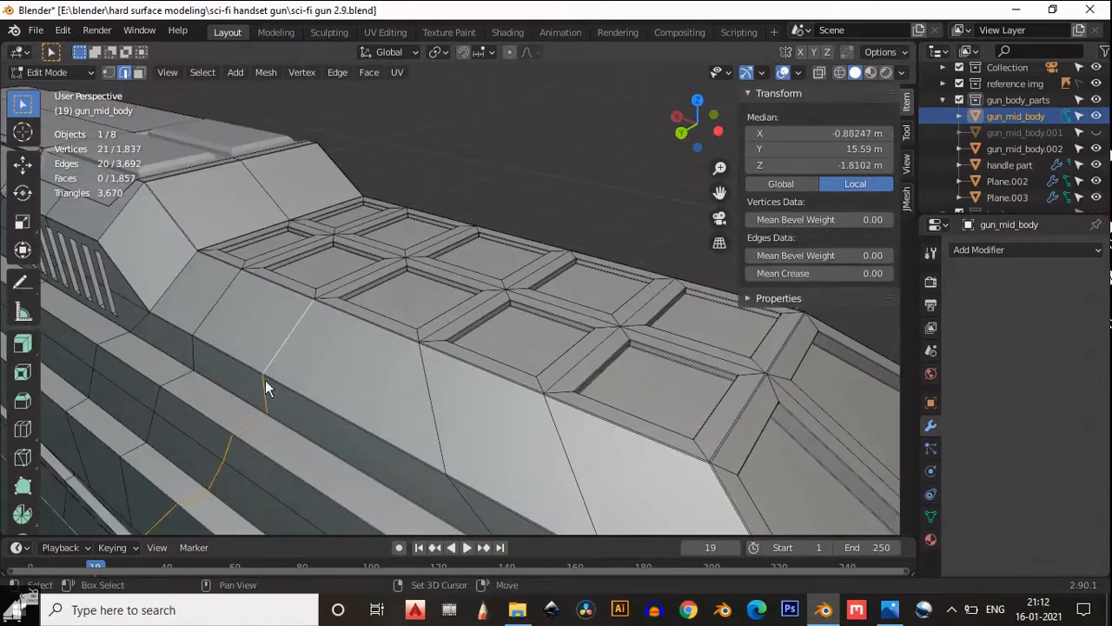
middle_drag(265, 380, 282, 329)
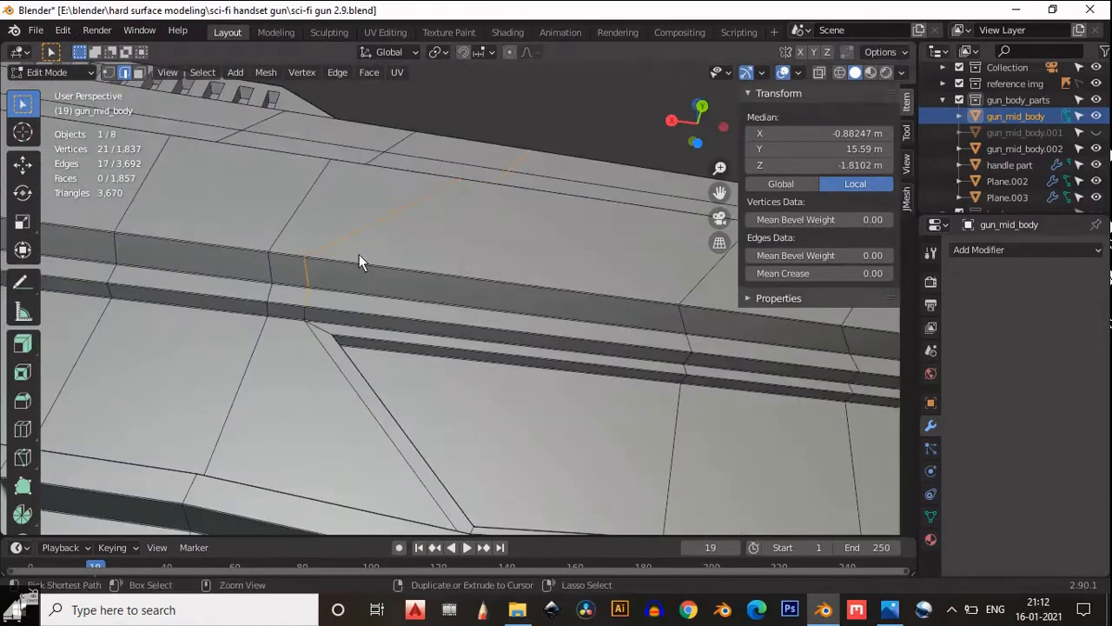
key(ctrl+x)
alt+click(479, 301)
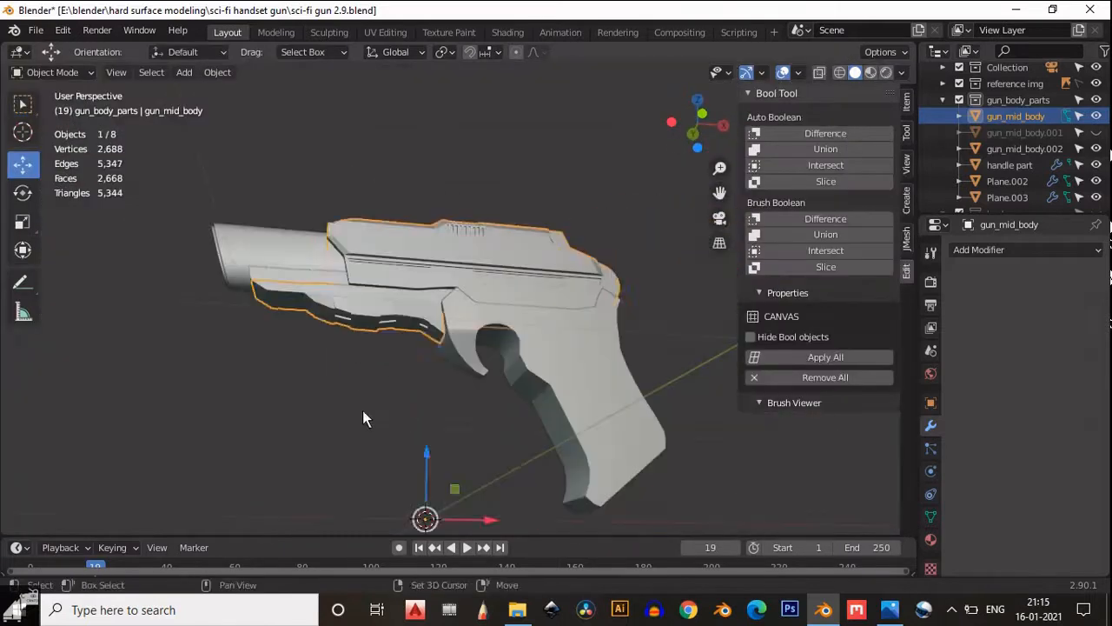
- Deselect the gun body and save the file
click(362, 410)
middle_drag(363, 410, 460, 402)
key(ctrl+s)
- Add a plane mesh at the origin and rotate it 90° in the left view so it stands upright
click(693, 134)
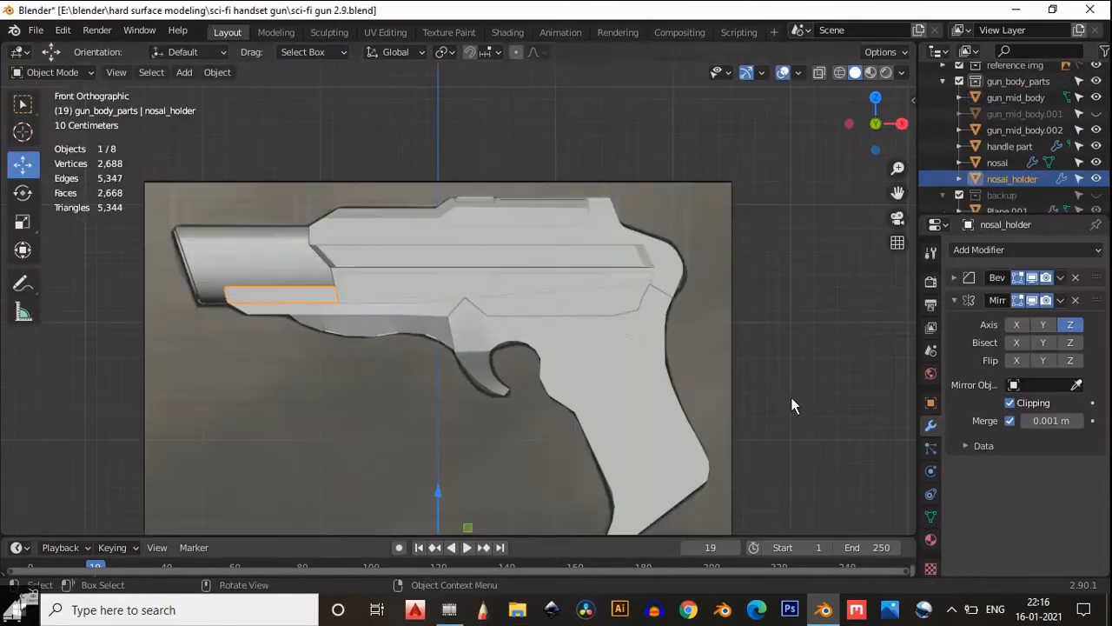
scroll(614, 306, up, 4)
scroll(613, 300, down, 6)
key(shift+a)
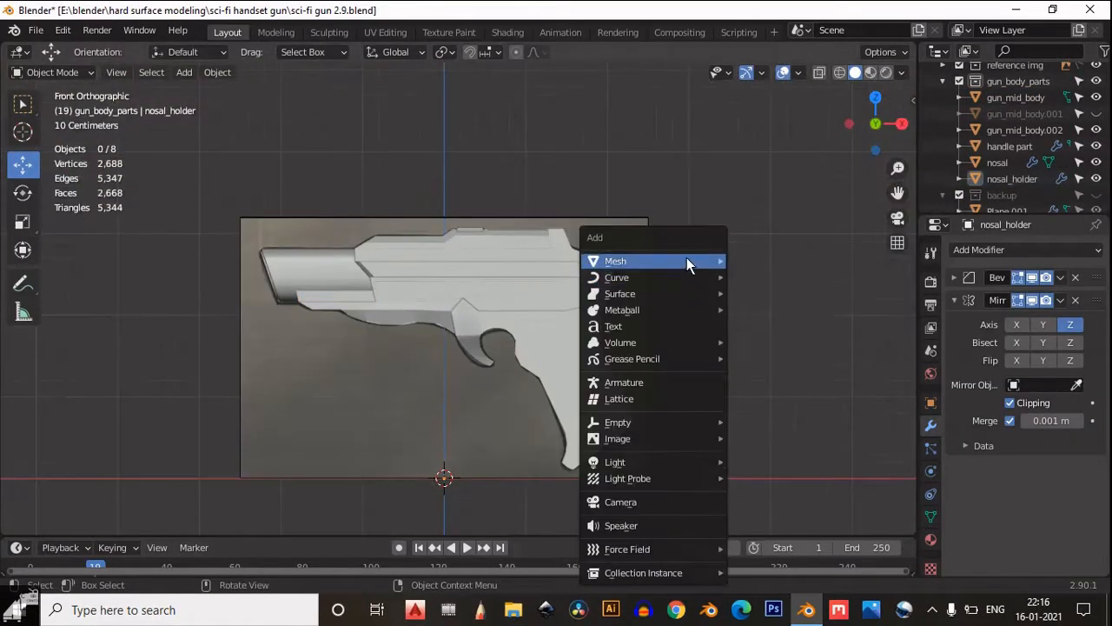
mouse_move(687, 259)
click(762, 259)
scroll(543, 325, down, 4)
middle_drag(538, 327, 687, 320)
click(861, 129)
key(r)
click(608, 506)
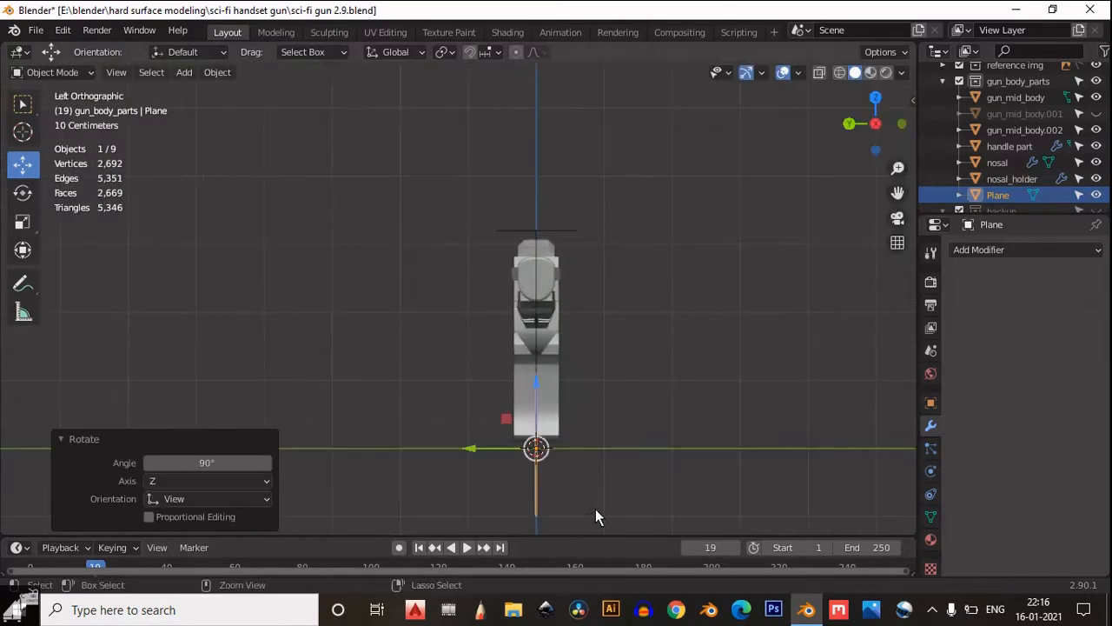
- Shrink the plane in front view and raise it 1.9007 m along Z to the gun body's level
key(KP_1)
key(s)
click(516, 355)
key(g)
drag(418, 153, 420, 126)
scroll(481, 230, up, 1)
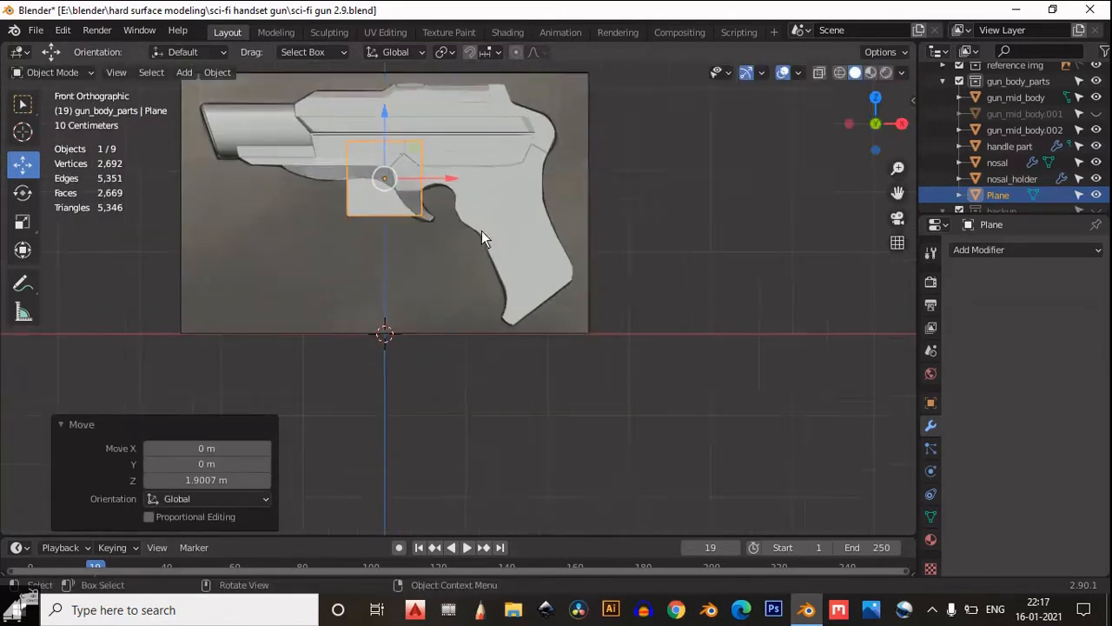
- Scale the plane down further and move it -0.39032 m along Y, just outside the gun's side
shift+middle_drag(482, 230, 542, 373)
scroll(542, 373, up, 6)
key(s)
click(488, 393)
click(850, 125)
drag(355, 365, 450, 366)
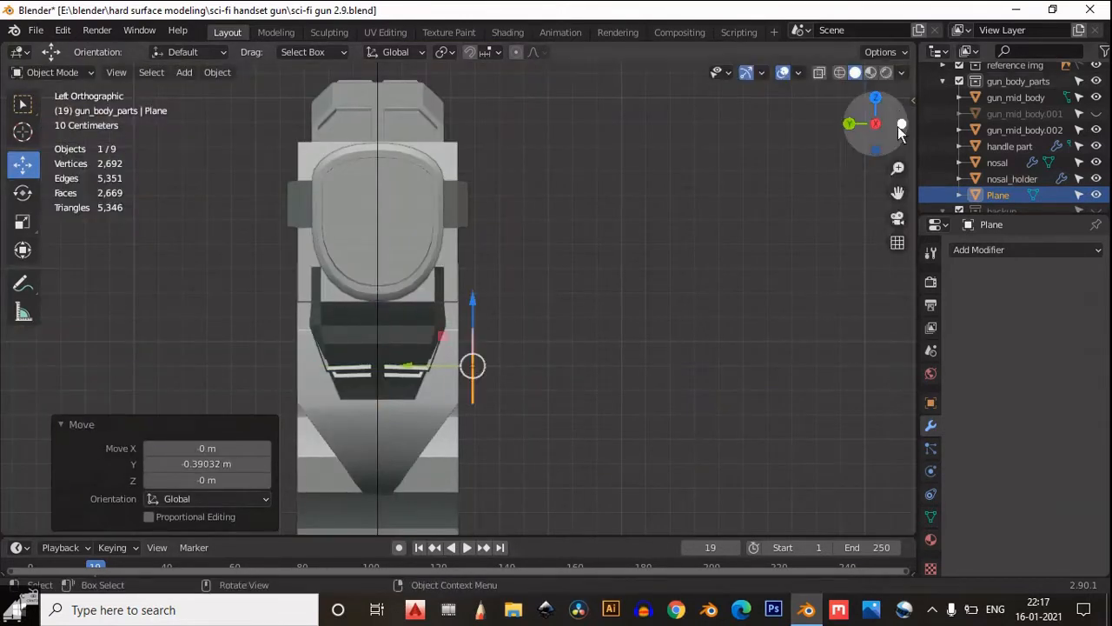
- Move the plane up beside the lower body seam behind the trigger and scale it by 0.233
click(901, 125)
drag(671, 370, 674, 383)
drag(619, 315, 620, 236)
scroll(643, 279, up, 4)
scroll(642, 279, down, 2)
key(s)
click(686, 303)
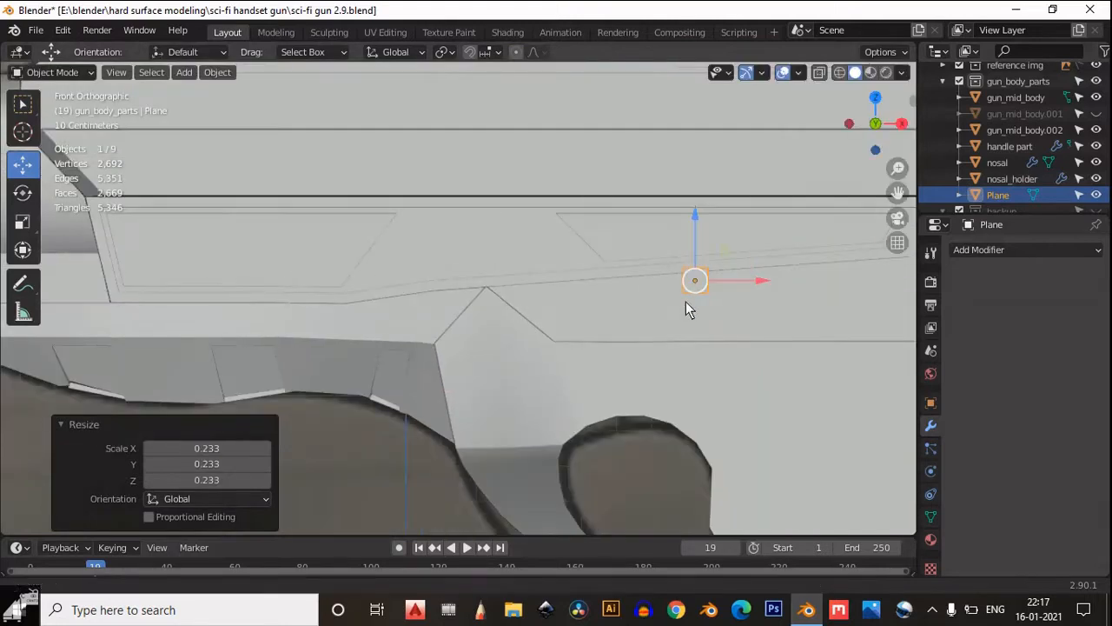
- Place the small plane inside the lower side strip of the body, just behind the pointed seam above the trigger
shift+middle_drag(685, 303, 622, 306)
drag(682, 284, 602, 285)
drag(558, 227, 559, 264)
scroll(571, 316, up, 4)
drag(639, 344, 651, 356)
- Rename the new plane as "panel 1"
click(978, 195)
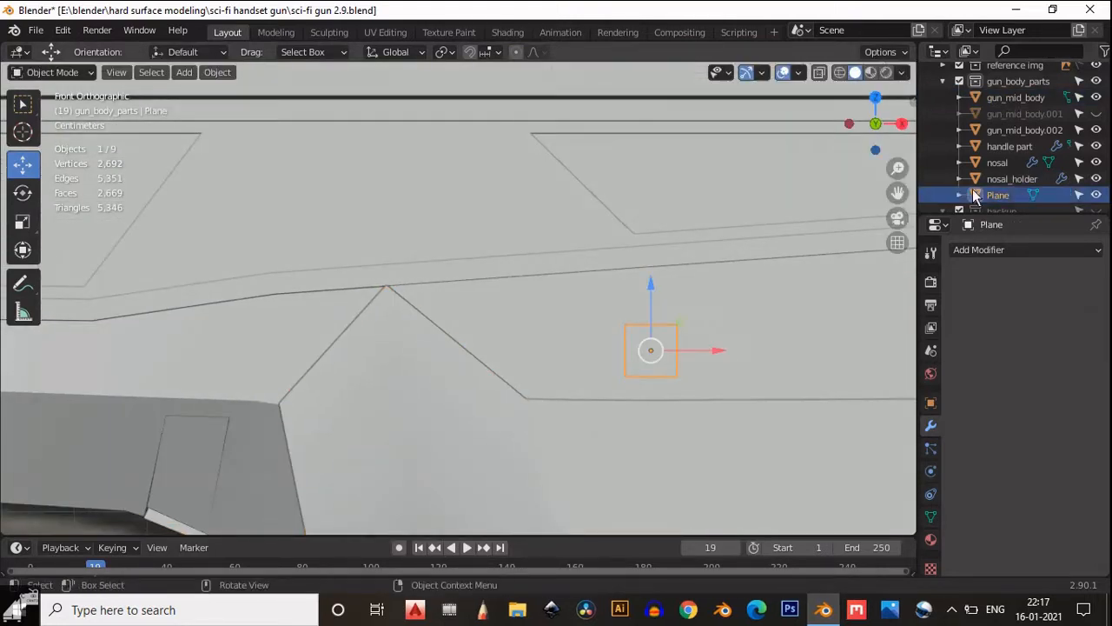
double_click(978, 195)
text(panel 1)
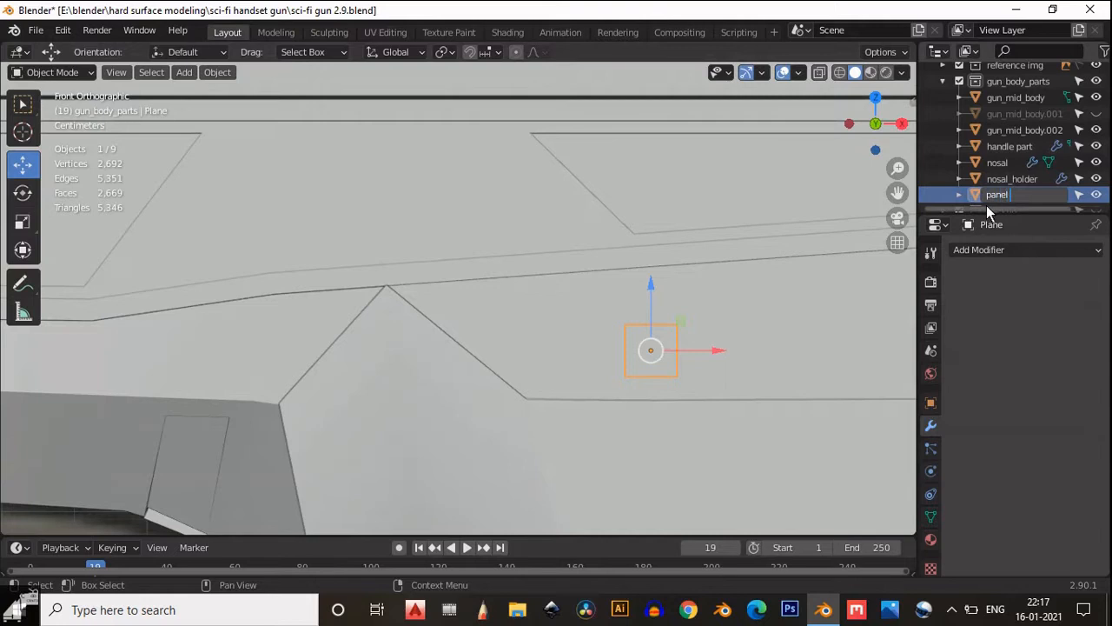
key(Return)
- Move panel 1 into a new collection named "panel"
key(m)
click(689, 302)
text(panel)
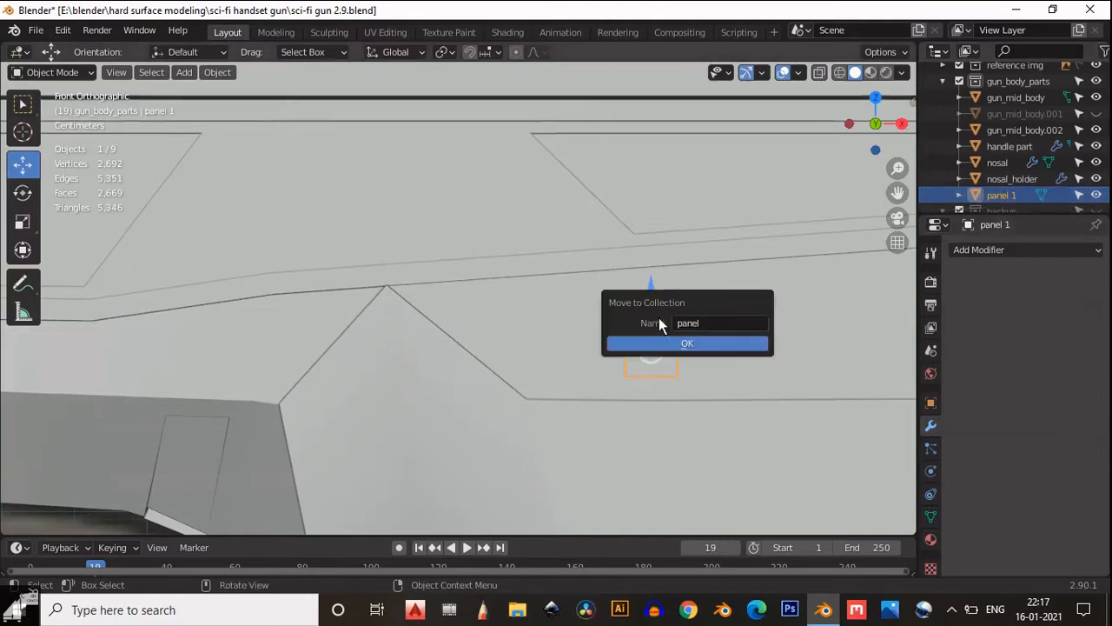
key(Return)
- Rename the new collection as "panels"
scroll(1042, 179, down, 2)
double_click(1008, 181)
key(End)
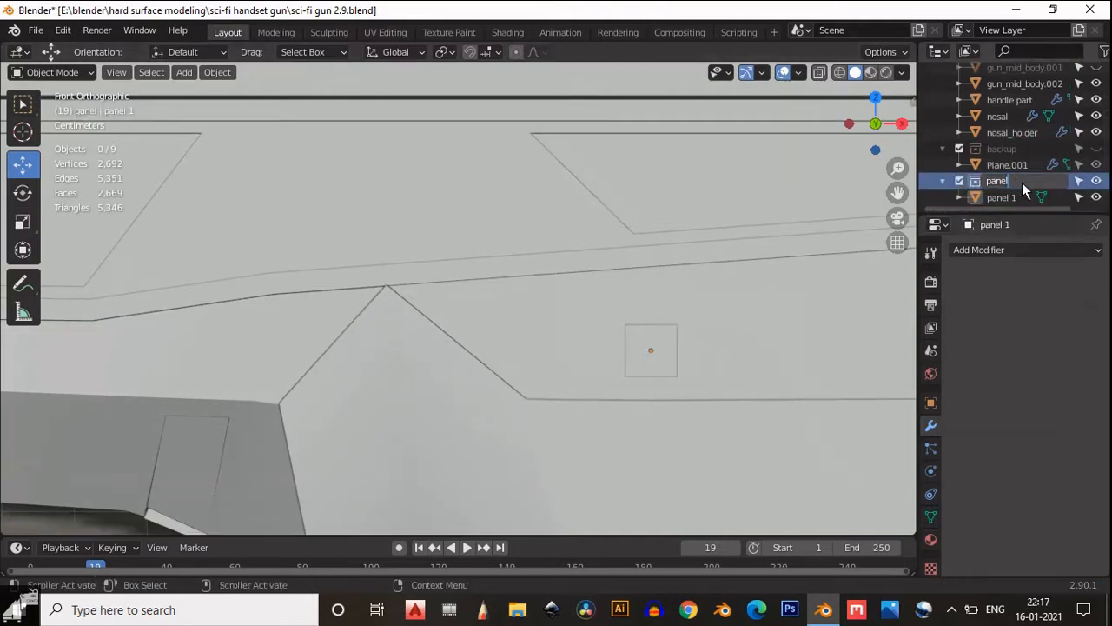
text(s)
key(Return)
- Edit panel 1's vertices and move its muzzle-side edge -0.1464 m along X to lengthen the panel
scroll(655, 319, down, 1)
scroll(655, 319, down, 1)
shift+middle_drag(877, 324, 703, 312)
key(Tab)
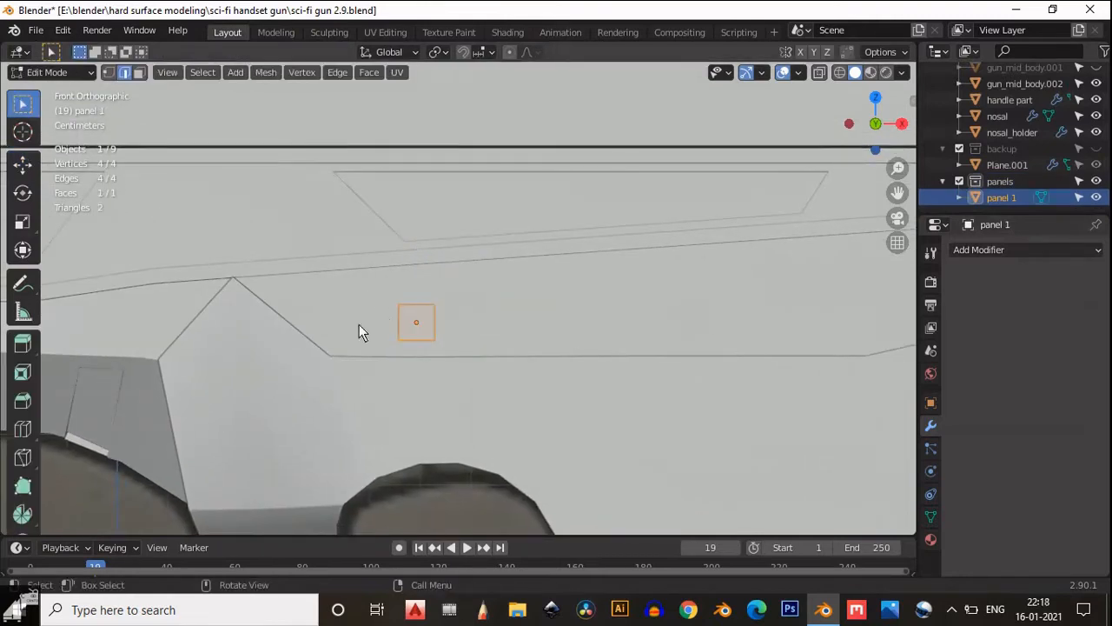
click(359, 325)
key(1)
click(22, 165)
drag(452, 326, 371, 323)
scroll(750, 304, up, 3)
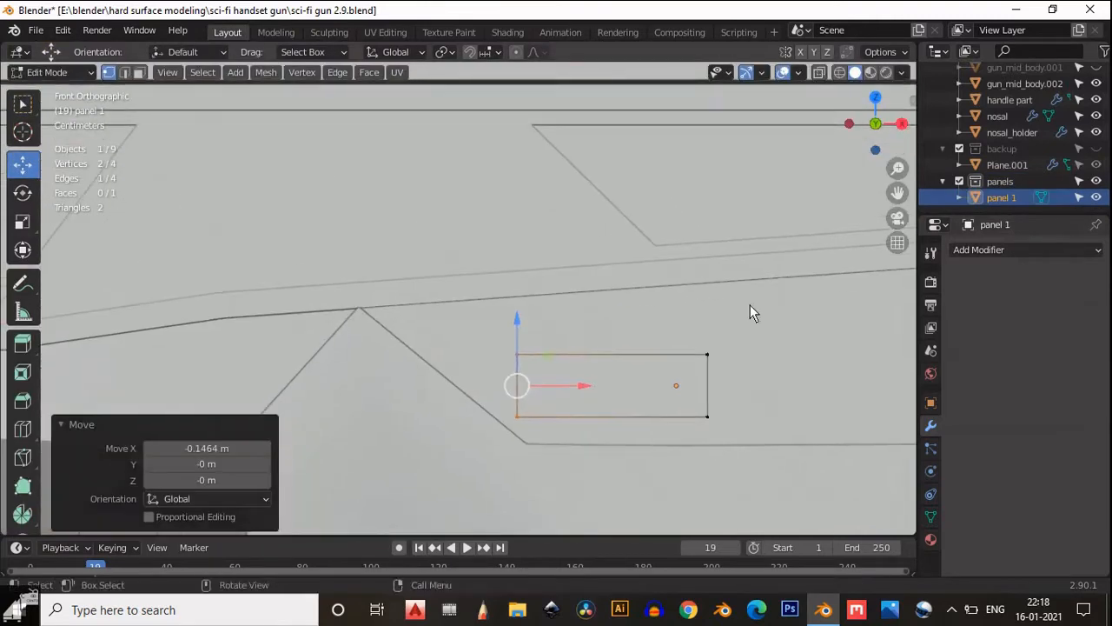
- Raise panel 1's upper edge and pull its front upper vertex into the peak of the seam above the trigger
click(612, 355)
drag(613, 313, 555, 261)
click(517, 297)
drag(581, 297, 435, 304)
drag(368, 233, 374, 249)
- Lower panel 1's two bottom vertices to the lower seam line and fit the front one into the seam corner
click(517, 416)
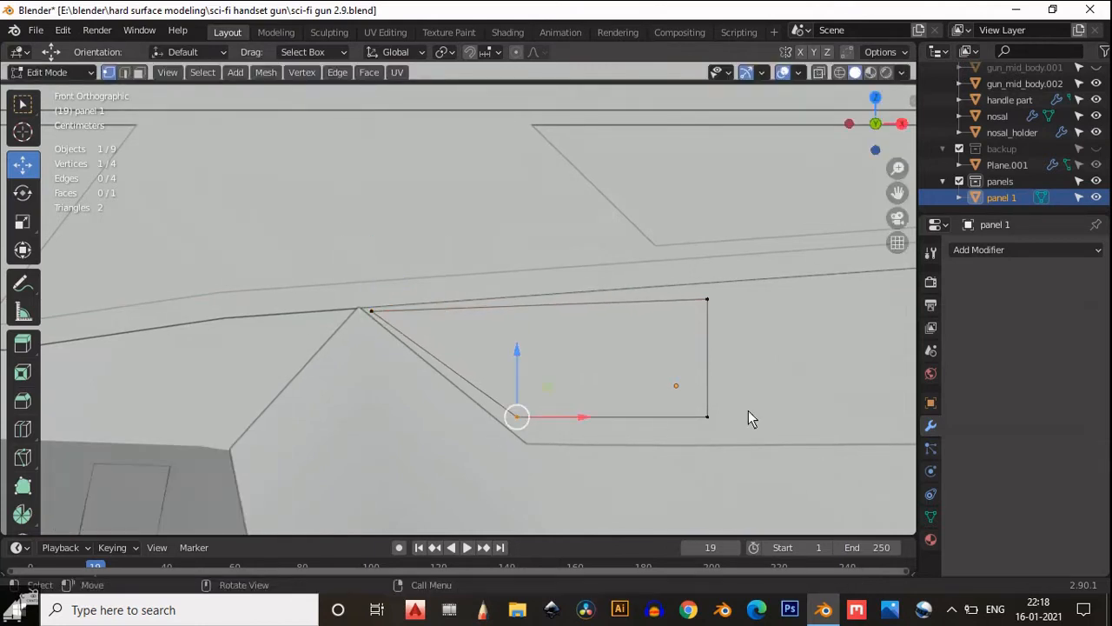
shift+click(707, 416)
drag(610, 352, 613, 373)
drag(666, 429, 675, 434)
key(ctrl+z)
drag(494, 408, 533, 462)
drag(588, 436, 597, 436)
click(707, 438)
shift+click(527, 439)
mouse_move(613, 373)
mouse_down()
mouse_move(625, 389)
mouse_move(625, 377)
mouse_up()
- Stretch panel 1's rear edge back to the lower seam's bend and raise its upper rear vertex along the slanted seam
shift+middle_drag(667, 351, 571, 402)
click(611, 350)
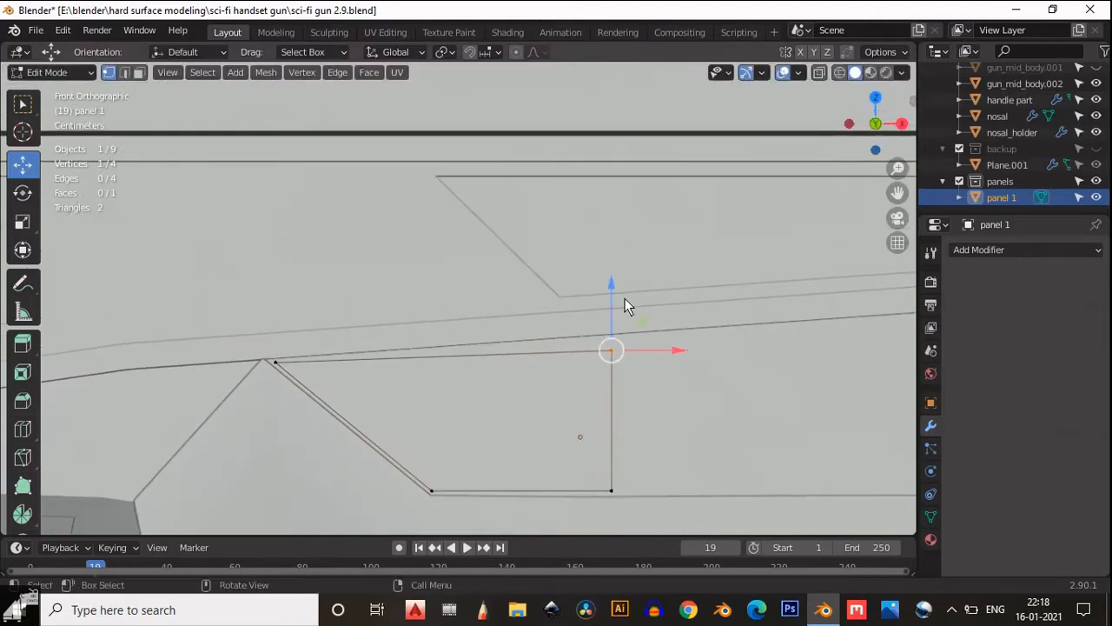
drag(621, 299, 621, 290)
scroll(617, 379, down, 4)
shift+middle_drag(618, 388, 521, 396)
shift+click(434, 398)
drag(506, 368, 877, 390)
scroll(469, 365, up, 3)
click(621, 300)
drag(638, 228, 637, 188)
- Extrude panel 1's rear edge back to the next seam corner and raise it to follow the slanted seams
scroll(616, 298, down, 2)
shift+middle_drag(616, 297, 416, 317)
scroll(416, 317, up, 4)
drag(633, 241, 481, 517)
scroll(481, 517, up, 2)
shift+middle_drag(583, 417, 428, 338)
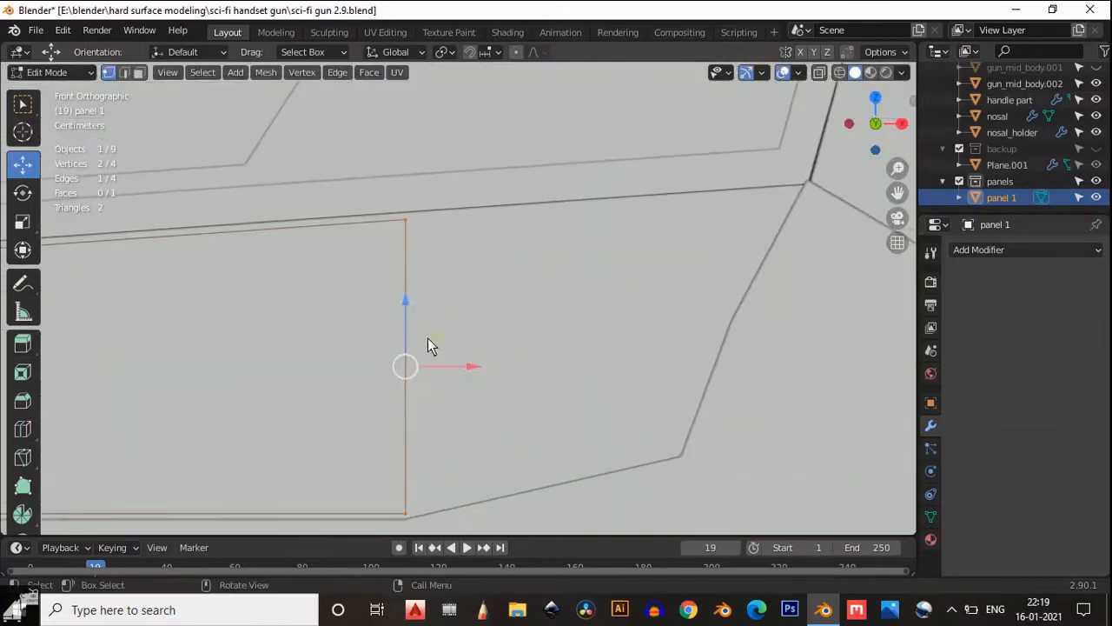
key(e)
right_click(711, 286)
drag(452, 366, 724, 359)
drag(680, 305, 681, 290)
shift+middle_drag(681, 290, 672, 274)
- Slide the extruded edge's lower vertex up to the seam corner, and nudge the rear edge -0.003233 m along X
click(633, 427)
key(g)
key(g)
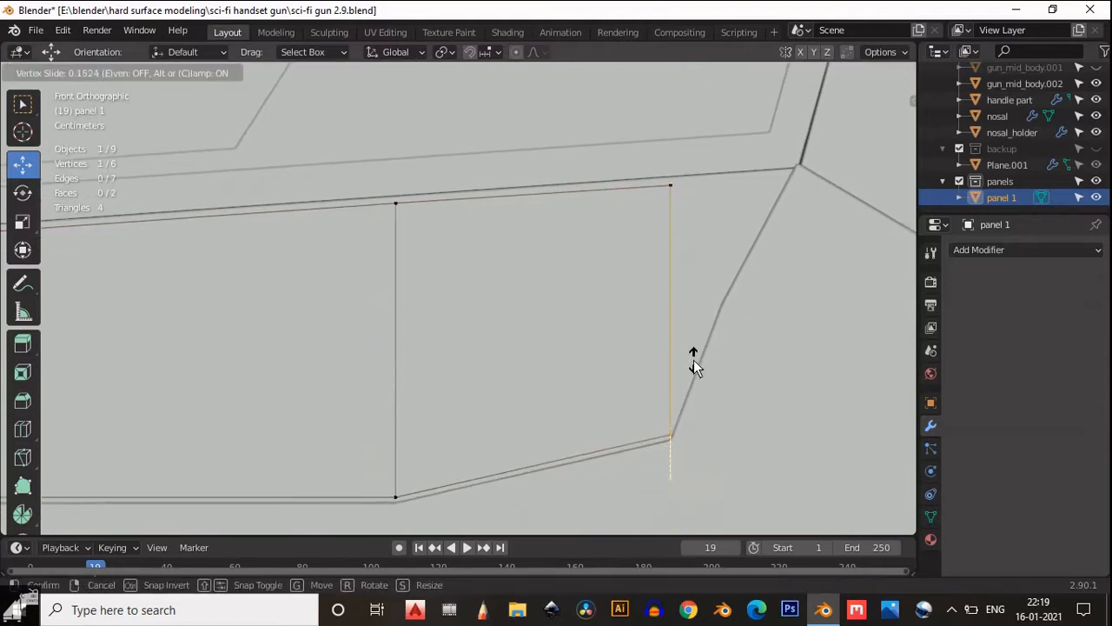
click(693, 360)
drag(727, 156, 577, 461)
drag(739, 307, 739, 306)
- Extrude panel 1's rear edge again and move the new edge 0.092458 m along X toward the rear seam corner
shift+middle_drag(740, 306, 678, 338)
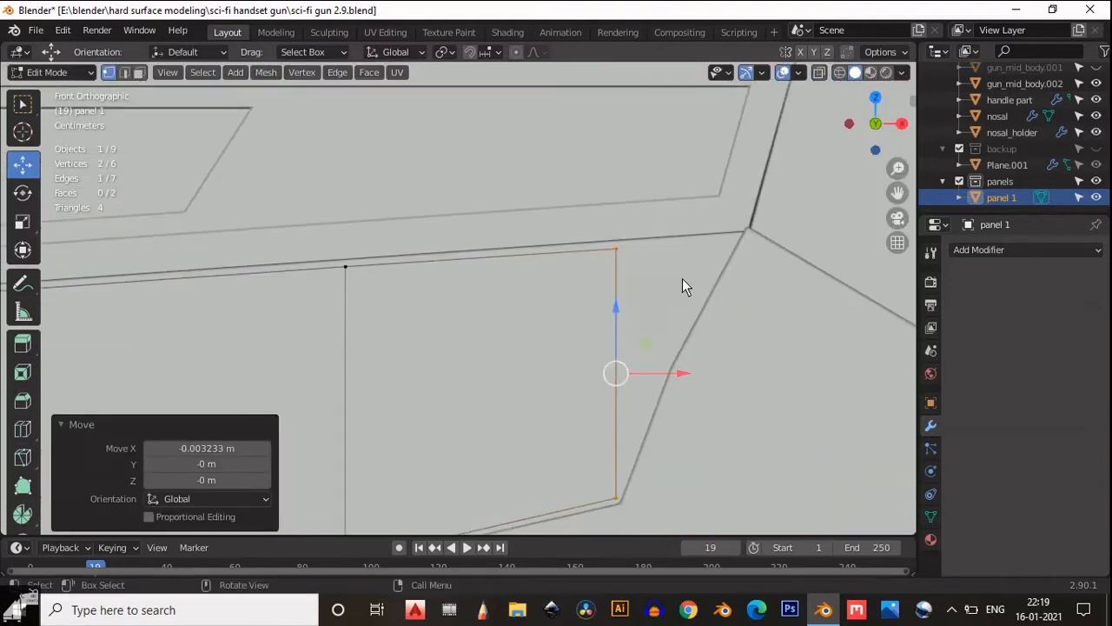
key(2)
click(634, 334)
key(e)
right_click(746, 339)
drag(676, 372, 792, 370)
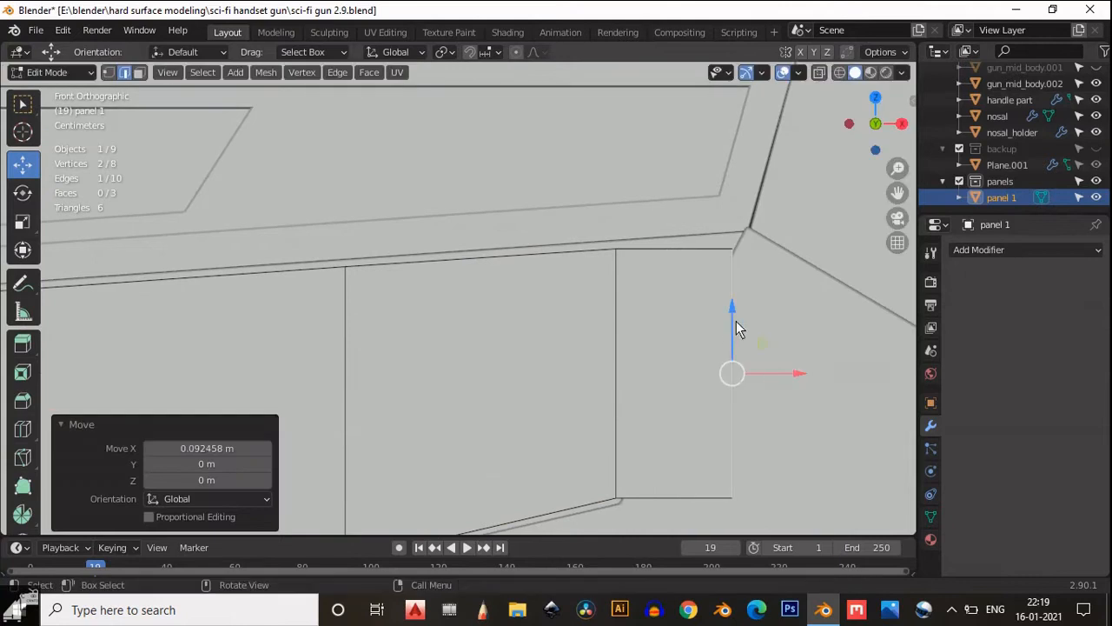
- Raise panel 1's newly extruded rear edge, shift it slightly forward, and lift its lower vertex up toward the rear seam corner
drag(736, 321, 736, 309)
drag(771, 365, 764, 364)
key(1)
click(727, 490)
drag(724, 424, 707, 190)
- Add a centred vertical loop cut through panel 1's rearmost face and raise its lower vertex to the slanted seam
key(ctrl+r)
click(696, 283)
right_click(696, 282)
drag(690, 440, 629, 329)
drag(668, 304, 666, 283)
- Nudge the lower vertex at panel 1's rear tip -0.000748 m along Z
scroll(667, 283, up, 3)
shift+middle_drag(688, 226, 725, 328)
click(802, 330)
drag(805, 284, 805, 289)
scroll(639, 327, down, 6)
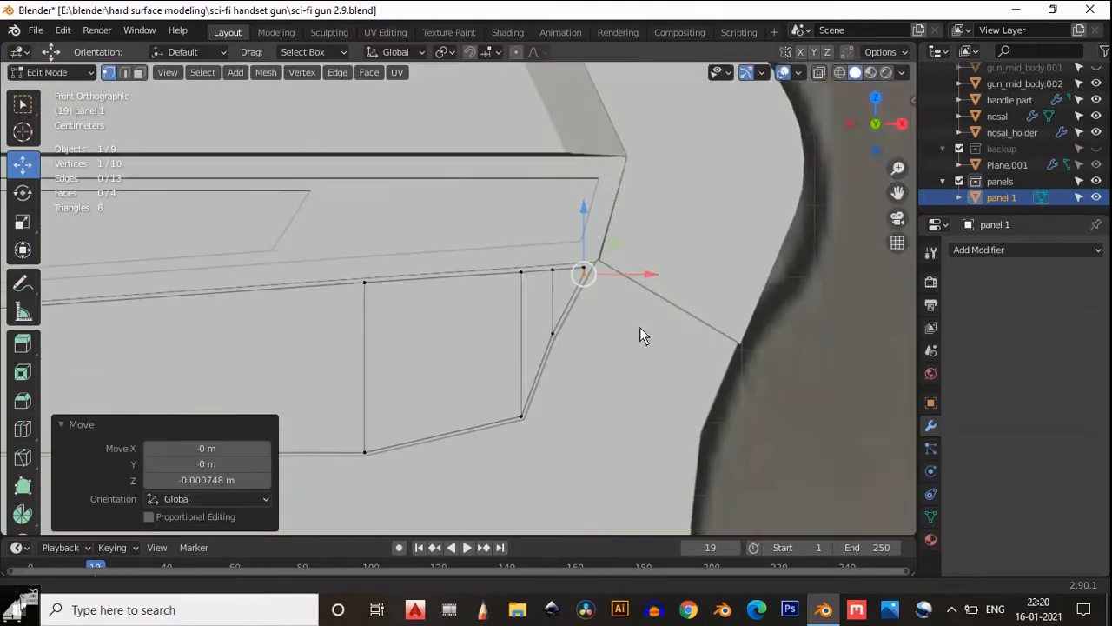
- Examine how panel 1 sits on the gun's lower body in perspective view
key(Tab)
middle_drag(639, 336, 584, 312)
key(Tab)
click(888, 128)
click(876, 124)
scroll(710, 204, down, 5)
key(Tab)
middle_drag(490, 321, 386, 347)
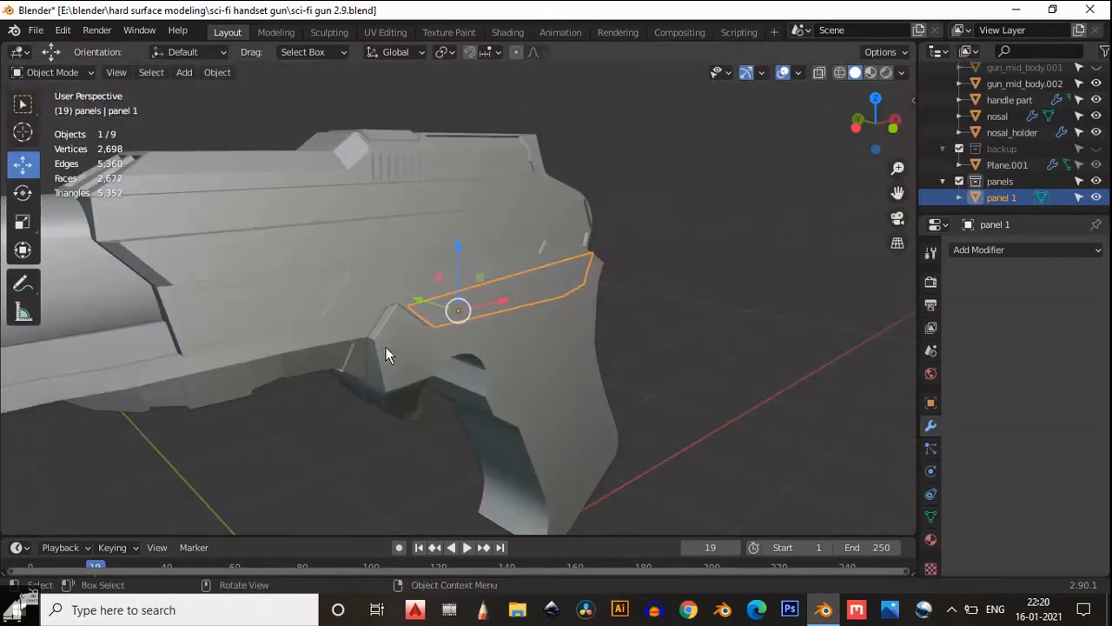
- Add a Solidify modifier to panel 1 and set its thickness to 0.1 m
scroll(385, 347, up, 3)
shift+middle_drag(509, 301, 615, 345)
click(1024, 249)
click(773, 501)
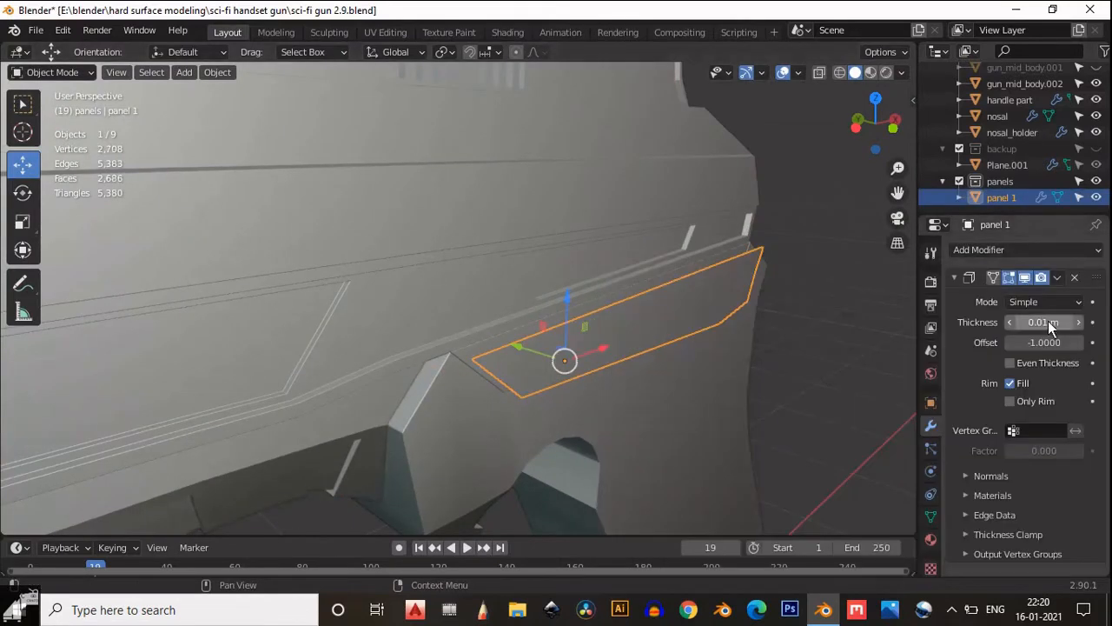
drag(1048, 323, 1073, 327)
click(1078, 323)
click(1078, 323)
scroll(591, 348, up, 2)
middle_drag(600, 346, 646, 265)
click(1018, 328)
text(0.1)
key(Return)
- Add a Shrinkwrap modifier above Solidify on panel 1 and target the gun's mid body
middle_drag(656, 348, 572, 356)
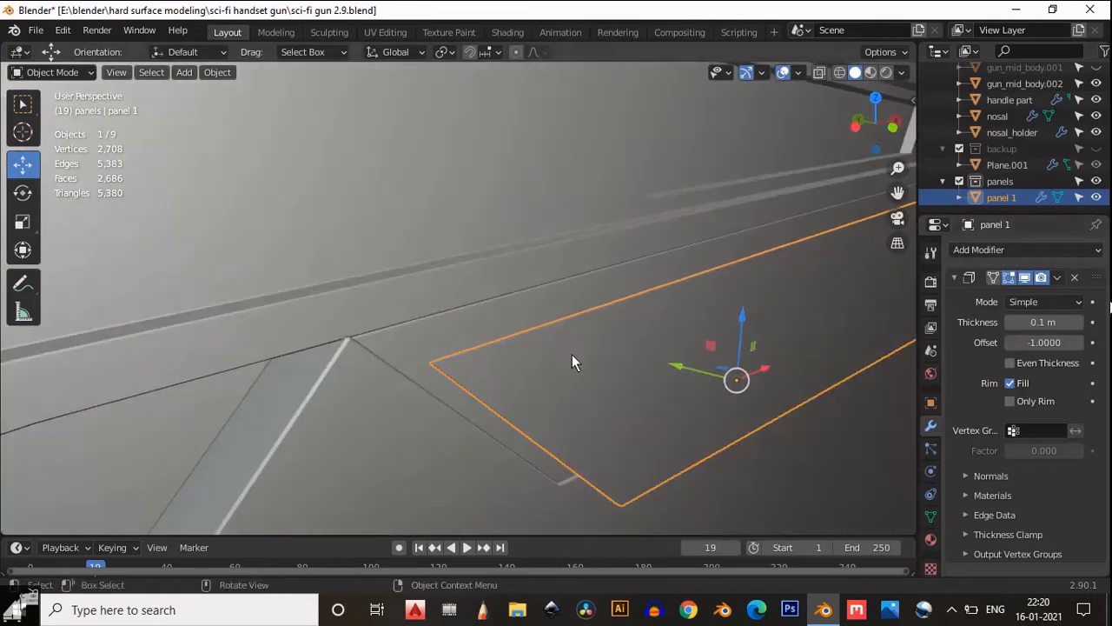
click(954, 277)
click(1024, 249)
click(912, 434)
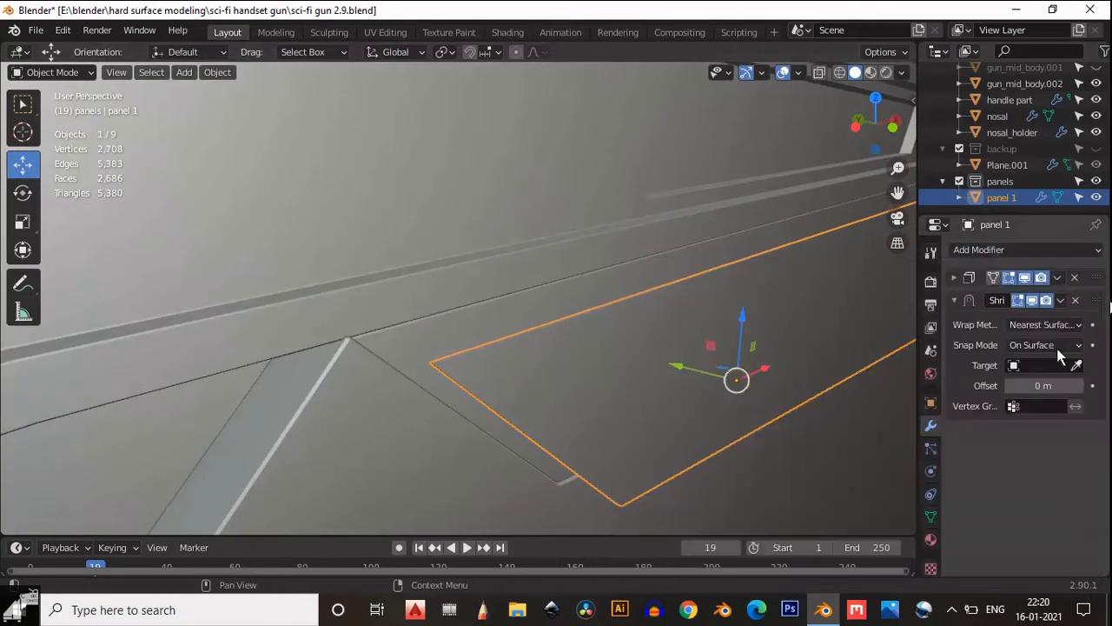
click(955, 300)
drag(1095, 301, 1095, 275)
click(955, 277)
click(1077, 343)
click(617, 280)
- Set the Shrinkwrap offset to 0.02 m and inspect how the panel stands off the body
scroll(642, 330, down, 1)
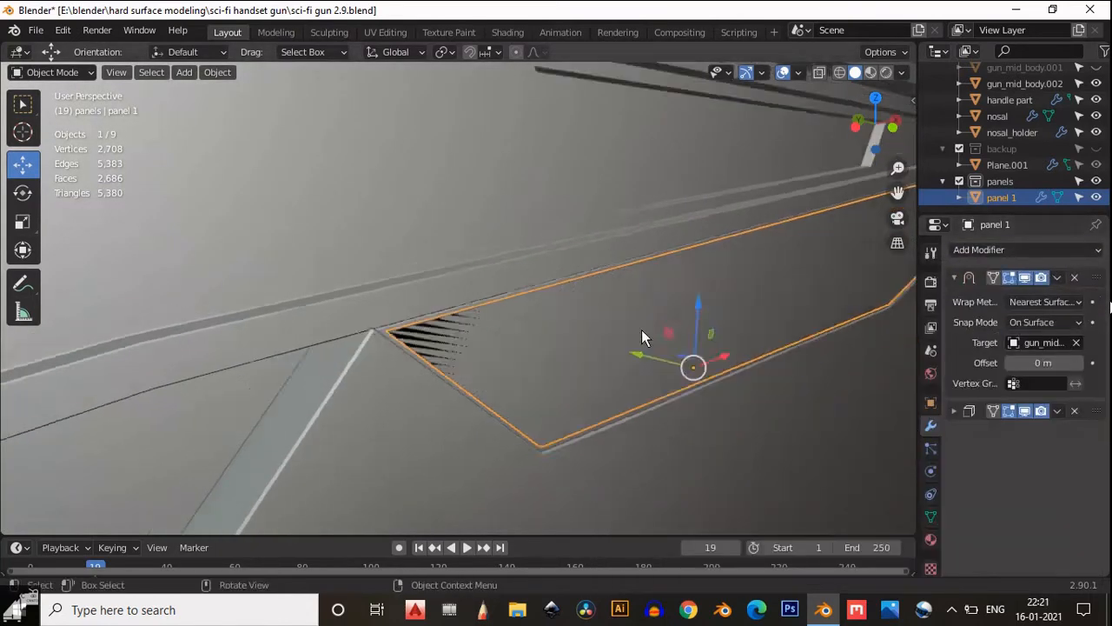
scroll(642, 330, down, 1)
click(1079, 362)
click(1079, 363)
scroll(652, 333, up, 2)
middle_drag(651, 334, 673, 401)
scroll(673, 401, down, 5)
click(672, 401)
scroll(608, 364, up, 3)
- In front view, add two closely spaced slanted loop cuts across the front part of panel 1's long face
click(530, 326)
click(870, 124)
key(Tab)
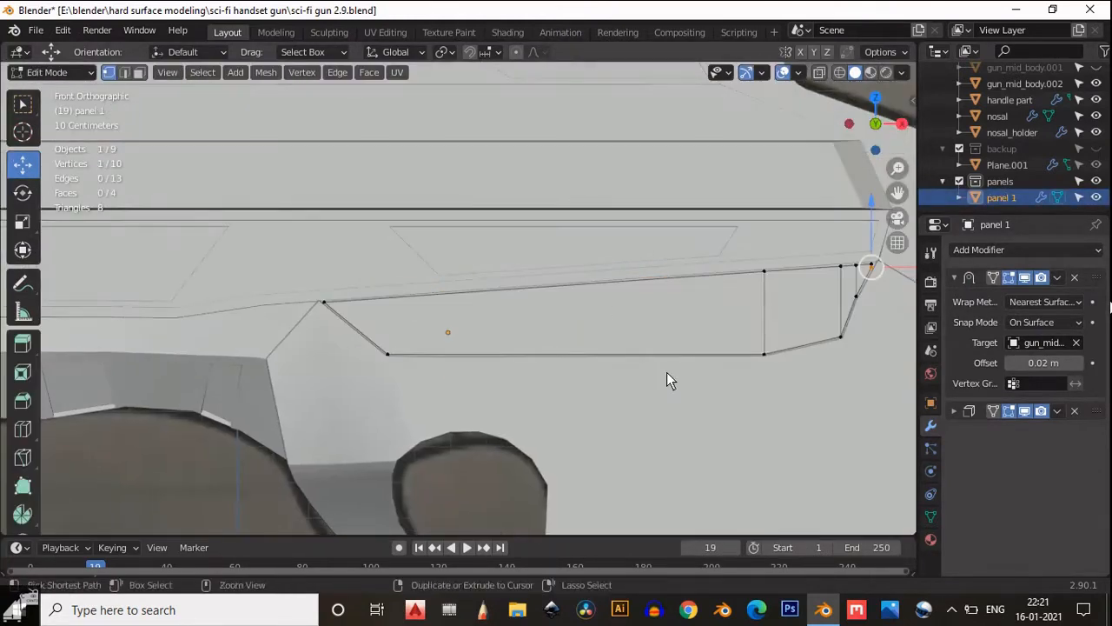
key(ctrl+r)
click(530, 305)
click(539, 306)
key(g)
key(g)
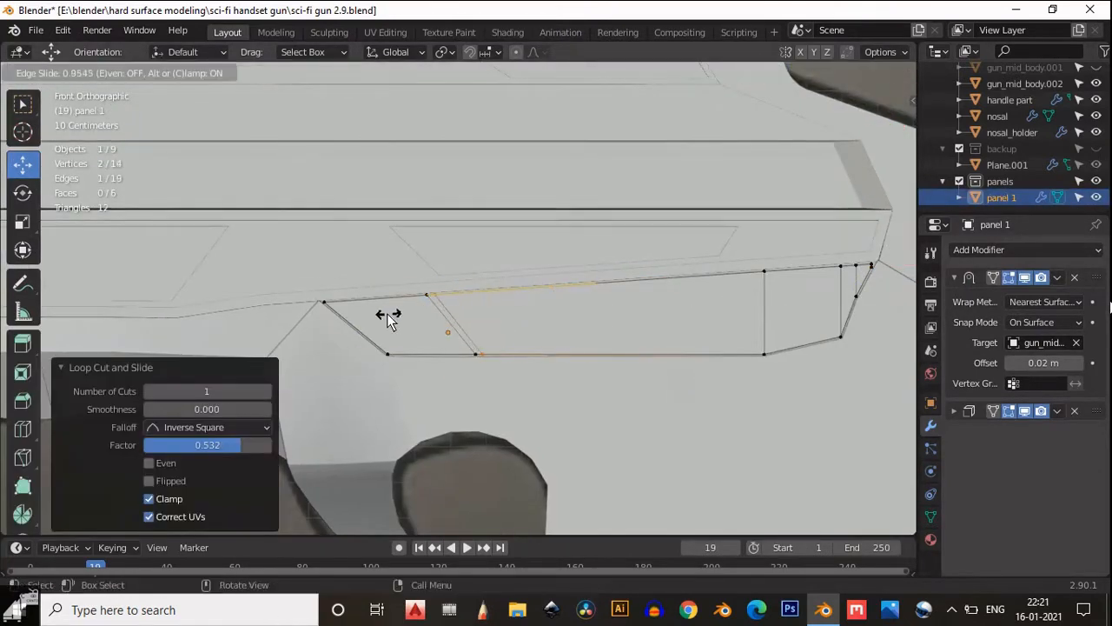
click(387, 320)
scroll(488, 339, up, 2)
scroll(730, 366, down, 6)
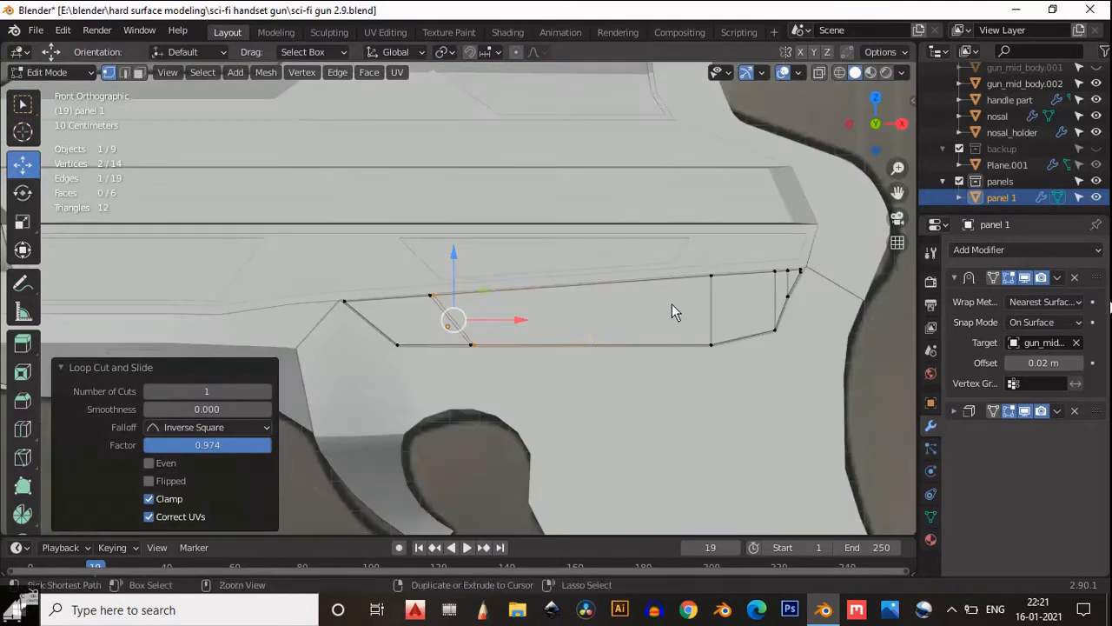
key(ctrl+r)
click(708, 314)
right_click(708, 313)
scroll(722, 311, up, 3)
key(ctrl+r)
click(446, 319)
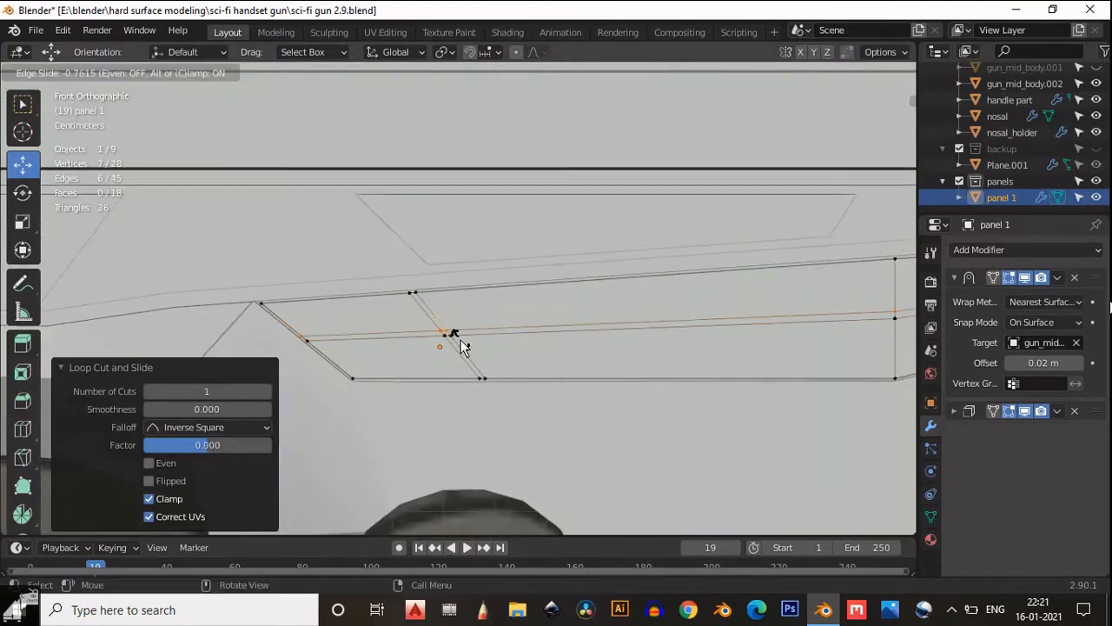
click(459, 342)
shift+middle_drag(770, 301, 539, 323)
key(ctrl+z)
key(ctrl+z)
- Add a vertical loop cut just behind the vertical edge at panel 1's lower rear bend
key(ctrl+r)
click(677, 306)
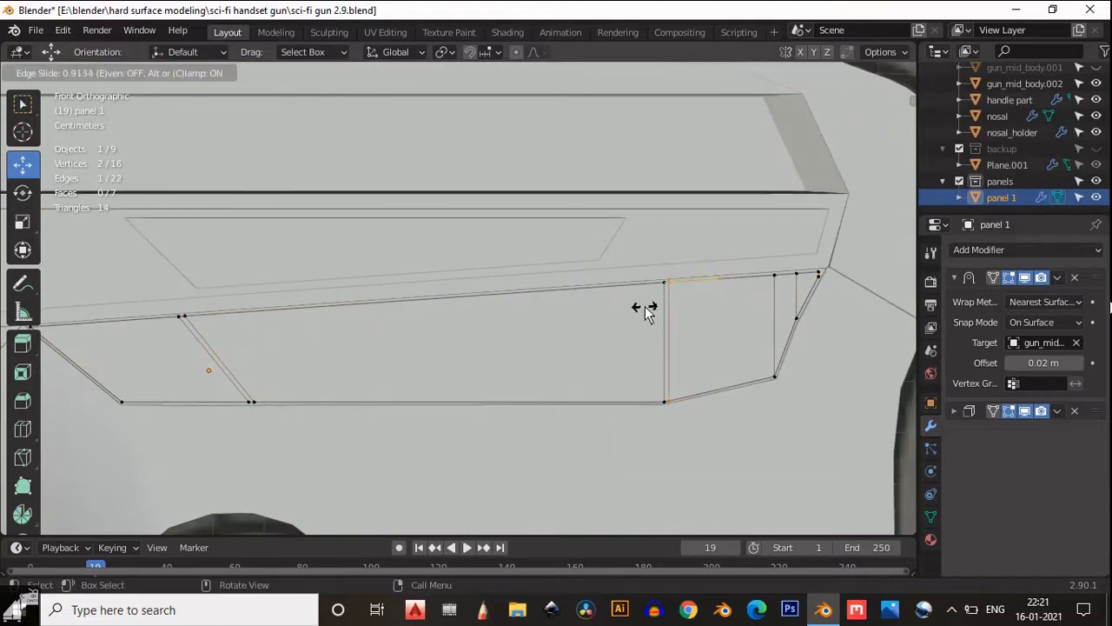
click(641, 308)
- Slide an edge of the front slanted pair to adjust the width of the narrow strip between them
scroll(438, 328, up, 4)
key(g)
key(g)
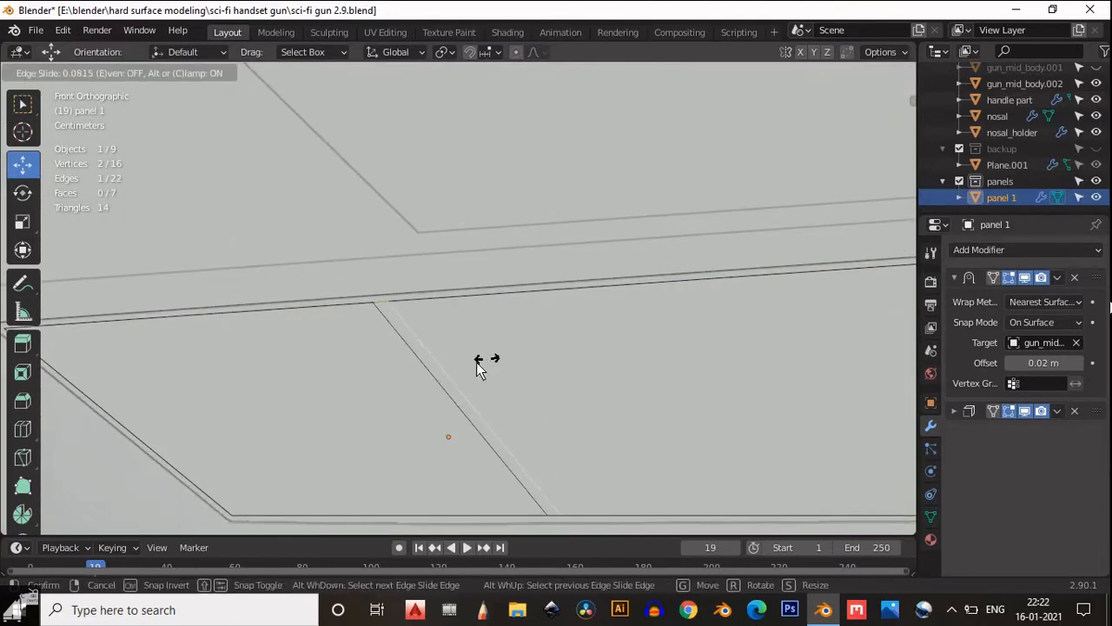
click(280, 374)
scroll(392, 383, down, 5)
scroll(540, 328, up, 5)
key(g)
key(g)
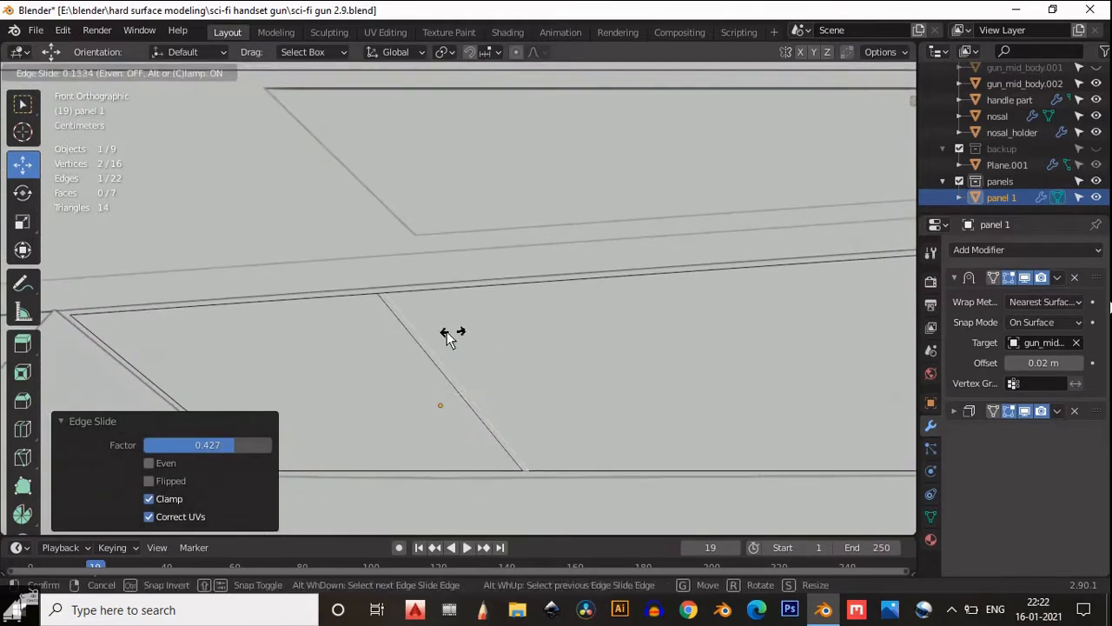
click(447, 335)
- Delete the narrow slanted front face and the narrow vertical rear face to split panel 1 into three sections
key(3)
click(375, 349)
scroll(382, 356, down, 5)
shift+middle_drag(707, 336, 234, 394)
scroll(486, 393, up, 2)
shift+click(538, 396)
scroll(557, 400, down, 2)
key(x)
click(502, 413)
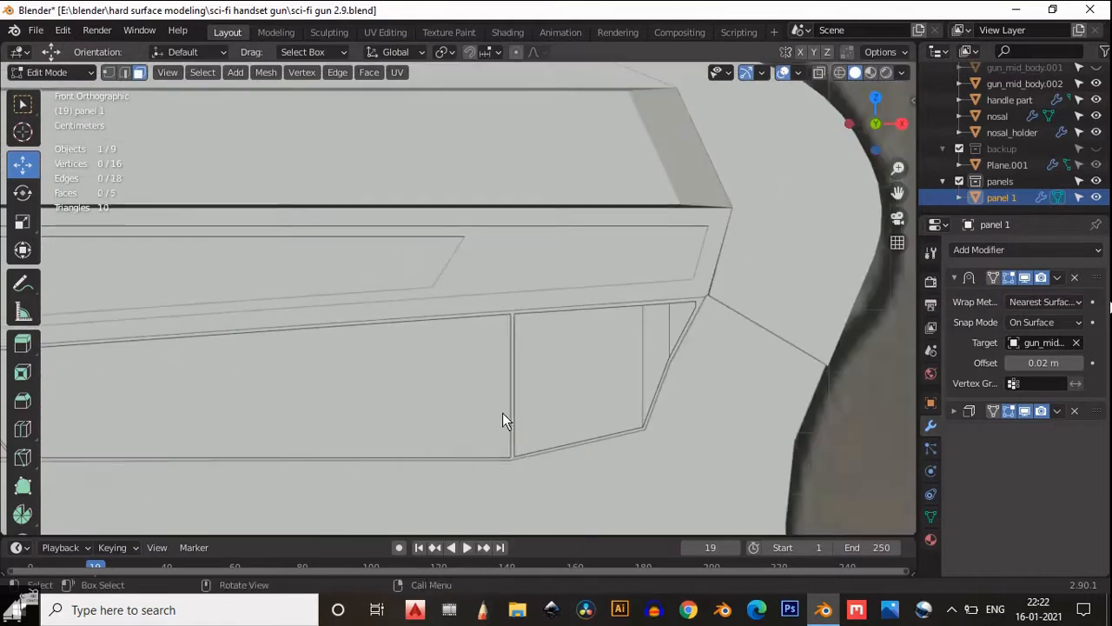
- Add a horizontal loop cut through the centre of panel 1's middle section
scroll(469, 408, down, 1)
shift+middle_drag(428, 400, 644, 368)
key(ctrl+r)
click(280, 327)
click(278, 324)
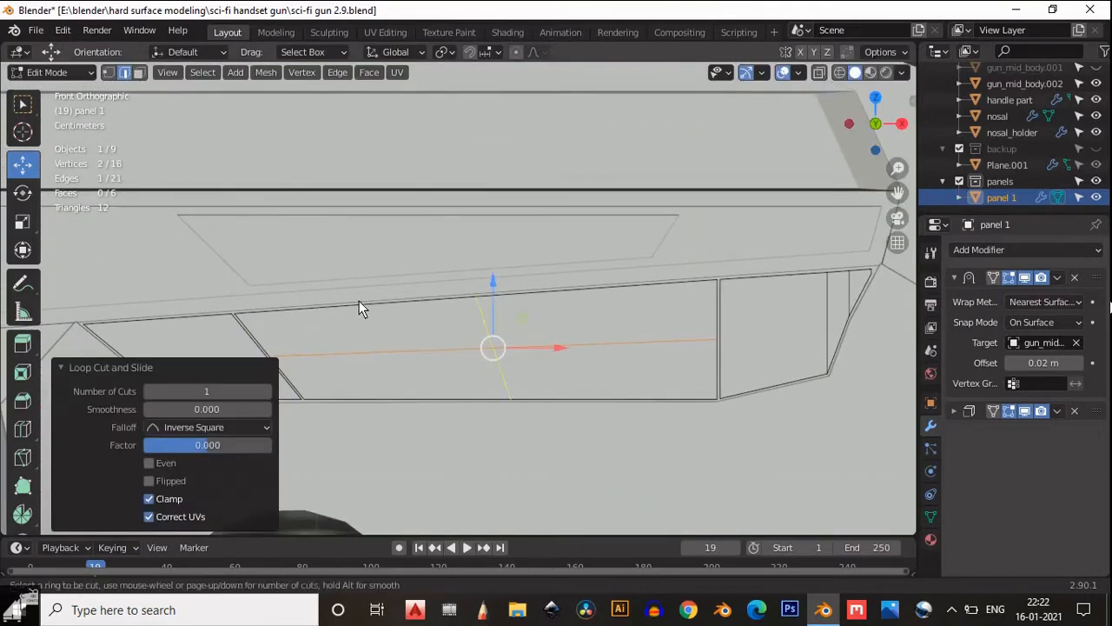
- Add one crosswise loop cut near the front of the middle section and another near its rear
key(ctrl+r)
click(360, 309)
click(365, 346)
key(ctrl+r)
click(608, 333)
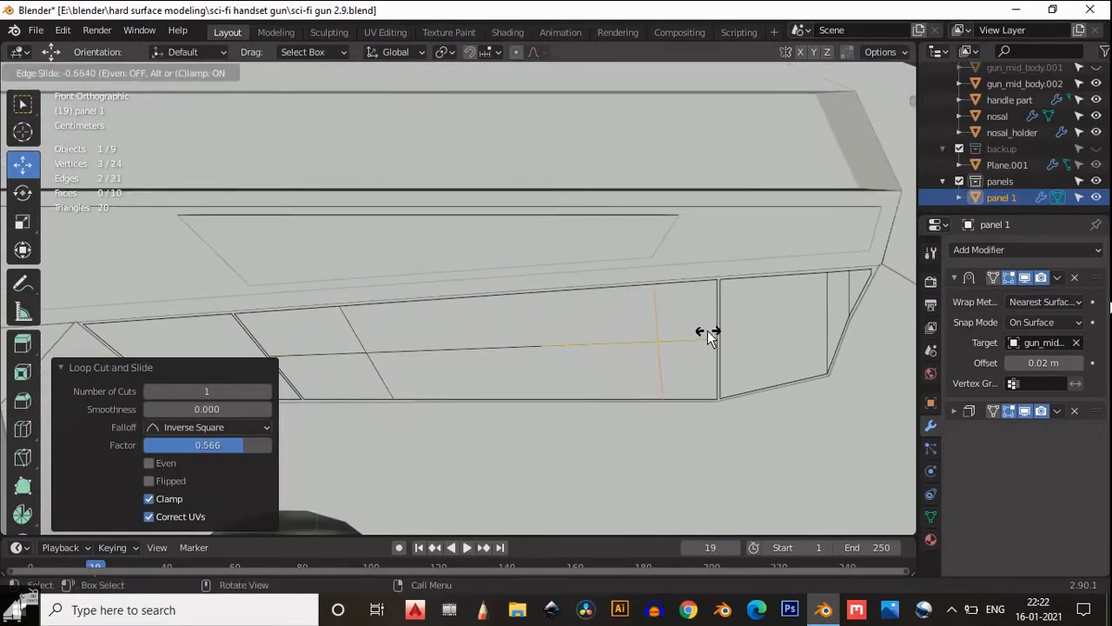
click(708, 331)
- Slide the middle and lower vertices of the rear crosswise cut forward so it slants opposite to the front cut
key(1)
shift+click(650, 284)
key(g)
key(g)
click(708, 389)
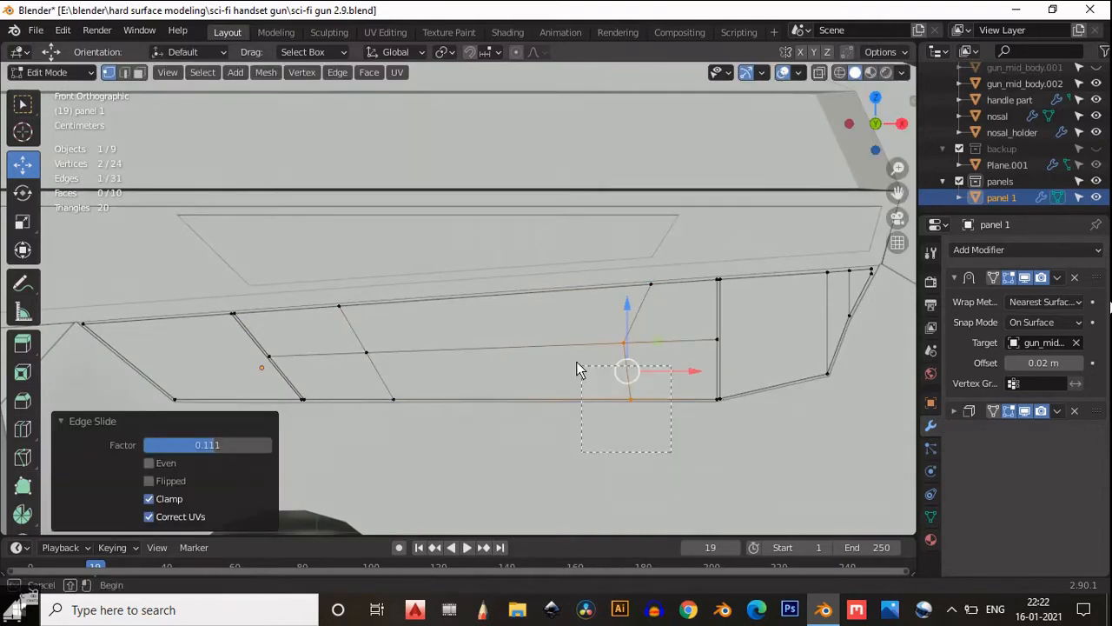
click(632, 397)
key(g)
key(g)
click(620, 393)
- Add a parallel loop cut just inside each of the two slanted edges in the middle section
shift+middle_drag(412, 331, 427, 335)
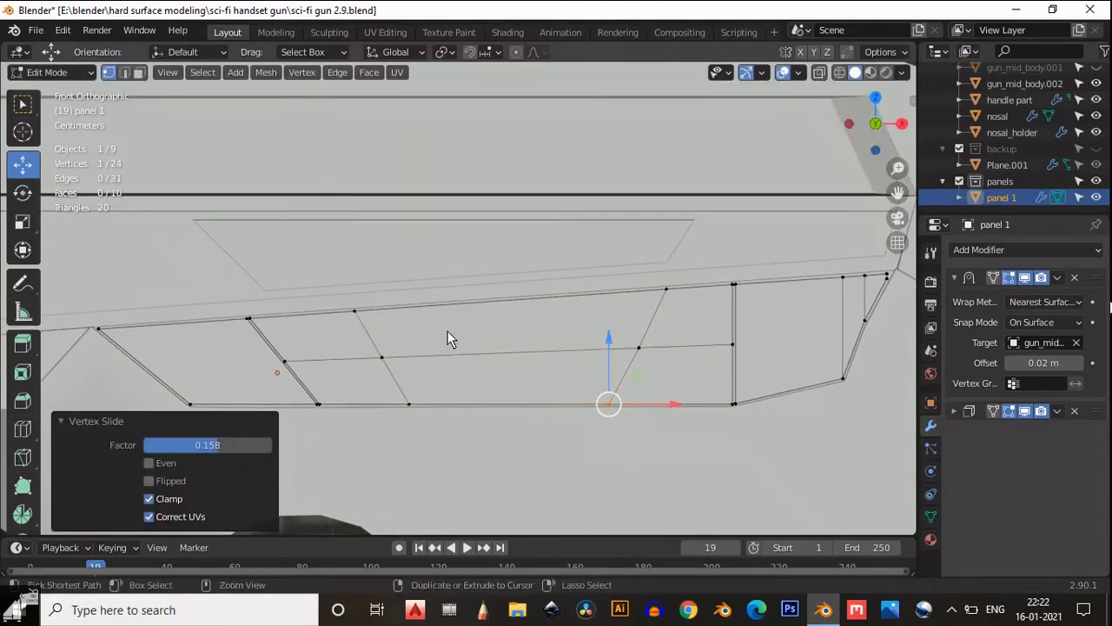
key(ctrl+r)
click(298, 335)
click(292, 336)
key(ctrl+r)
click(592, 314)
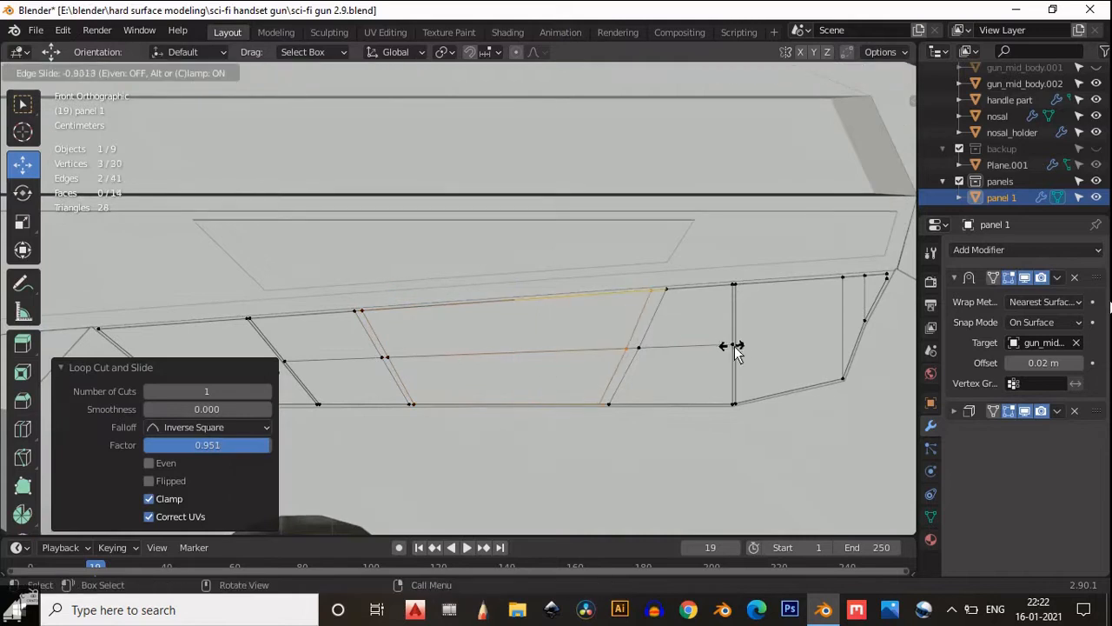
click(722, 355)
- Add a second horizontal loop cut just above the middle section's centre line
scroll(722, 354, up, 2)
key(ctrl+r)
click(738, 325)
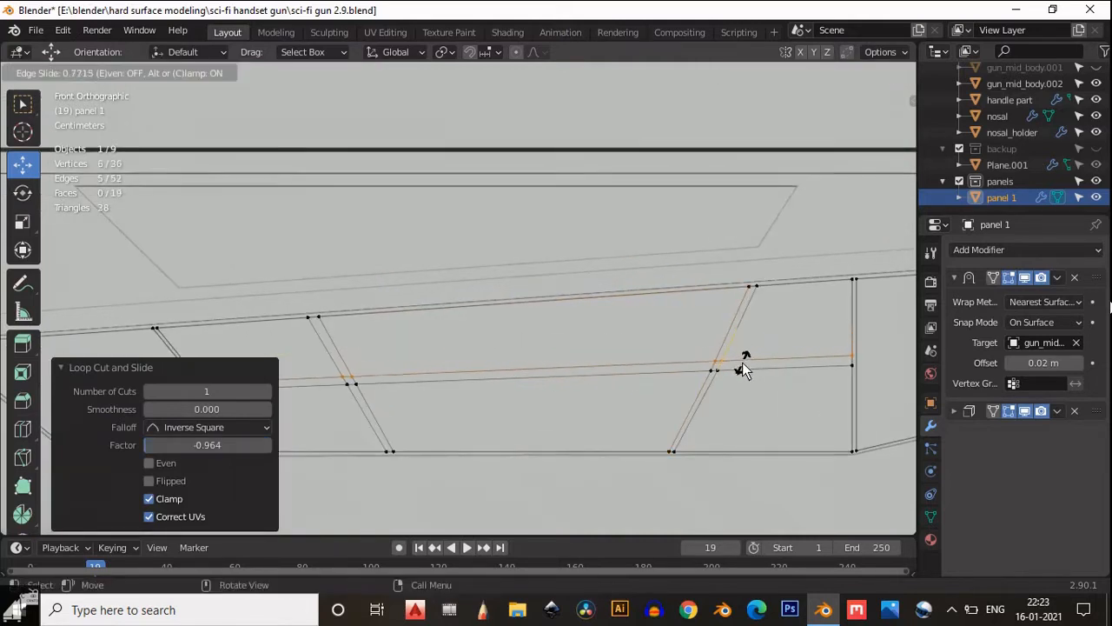
click(744, 368)
- Delete the U-shaped strip of narrow faces around the middle section's upper central face to leave a gap
shift+middle_drag(440, 365, 621, 306)
scroll(565, 296, up, 2)
key(3)
click(504, 300)
shift+click(527, 341)
scroll(594, 370, down, 1)
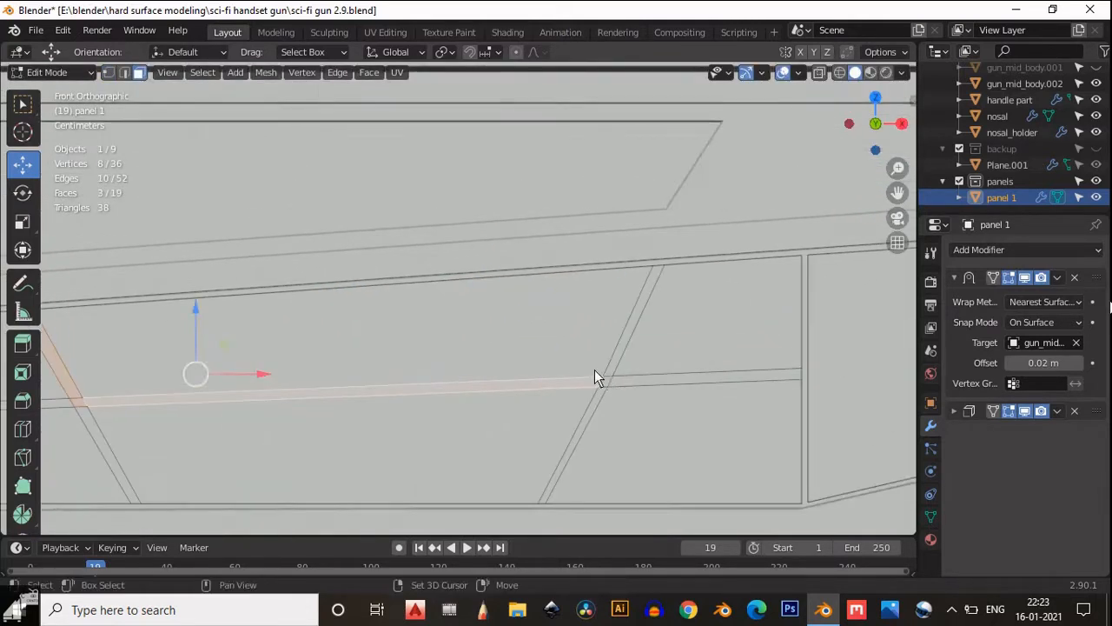
key(x)
click(559, 368)
- Dissolve the redundant doubled edges in the lower half and both ends of the middle section
scroll(531, 372, down, 3)
scroll(232, 417, up, 3)
click(225, 433)
shift+click(156, 404)
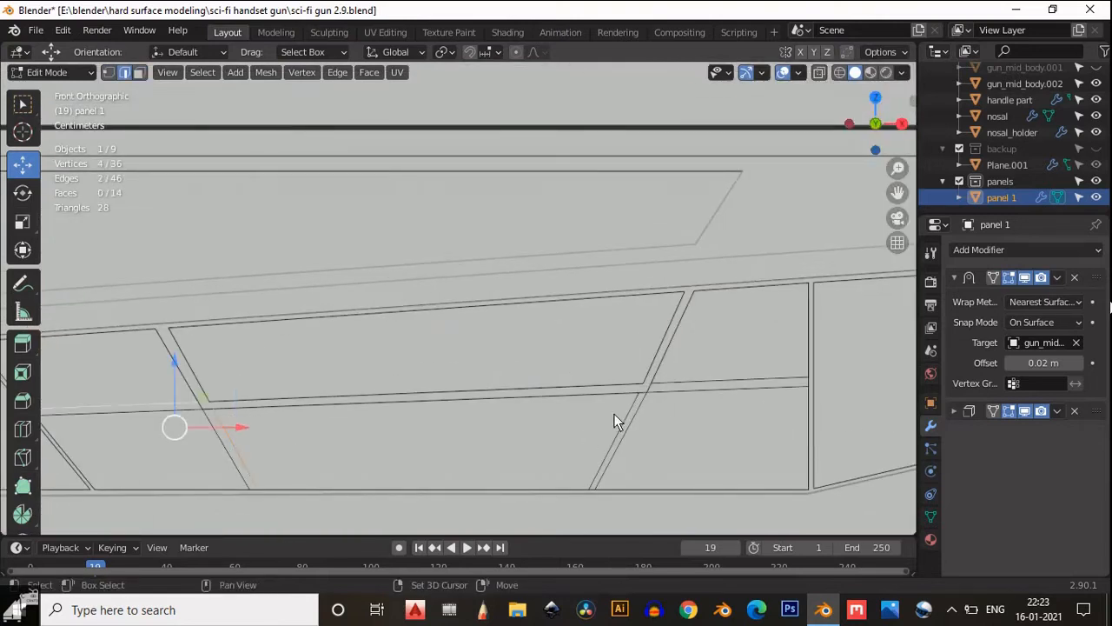
shift+click(621, 416)
shift+click(694, 385)
key(ctrl+x)
click(694, 390)
shift+click(624, 420)
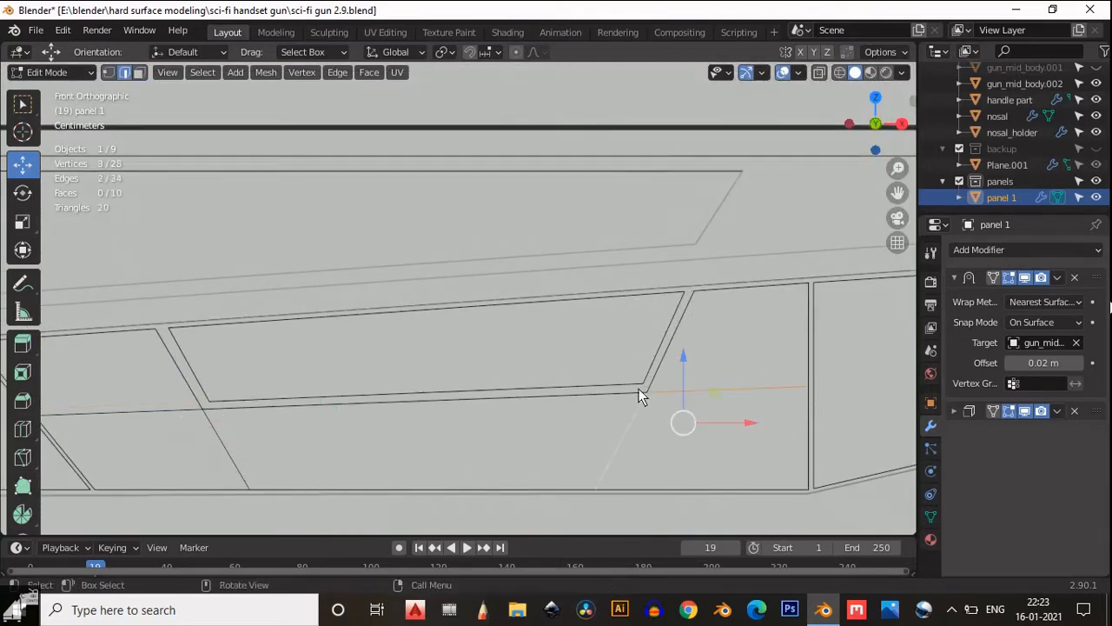
- Check the cut-out in perspective, and add two crosswise loop cuts between the U-shaped gap and the middle section's rear edge
key(Tab)
middle_drag(639, 388, 660, 365)
click(716, 355)
click(873, 123)
key(Tab)
scroll(600, 344, up, 1)
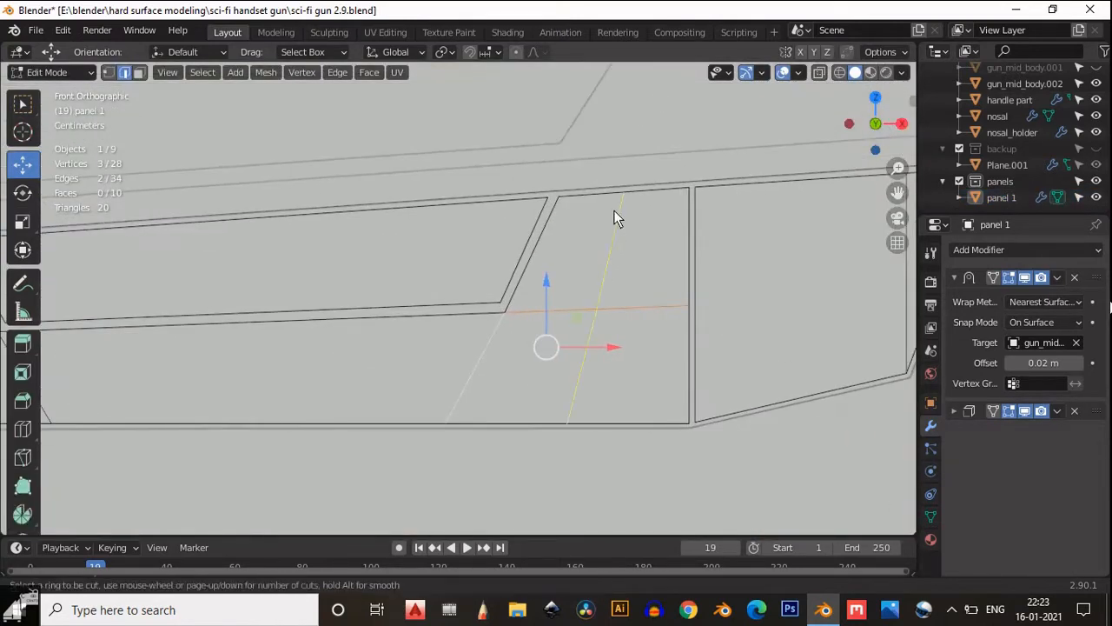
key(ctrl+r)
click(596, 229)
click(626, 256)
key(g)
key(g)
click(648, 214)
scroll(624, 280, down, 4)
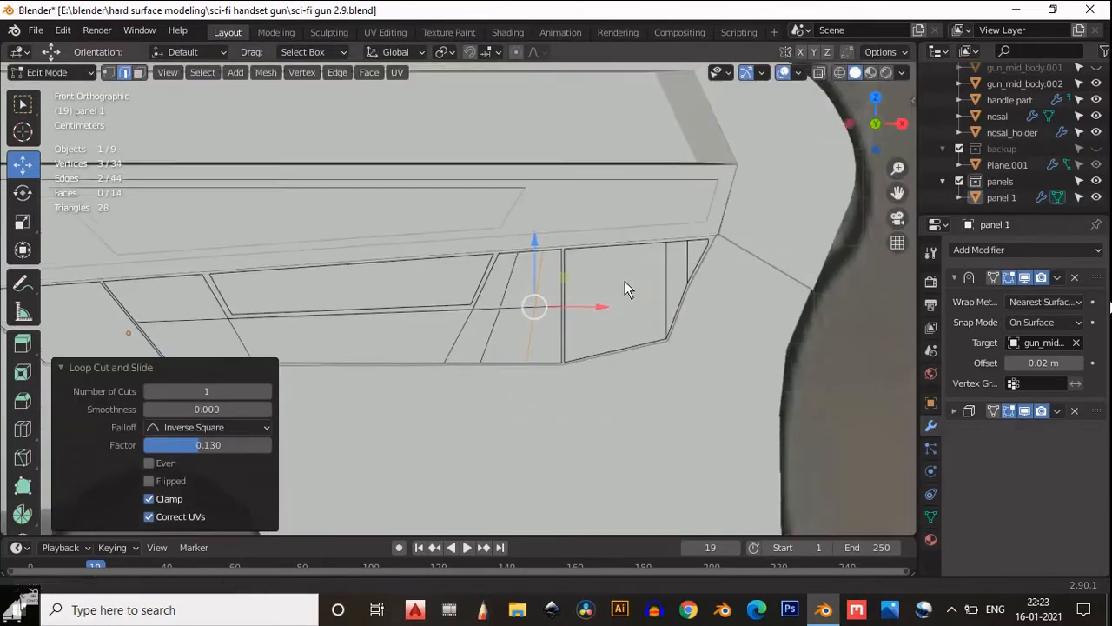
- Add two lengthwise loop cuts to the middle section, one centred in its upper half and one slid close to its lower edge
scroll(625, 281, up, 2)
key(ctrl+r)
click(585, 244)
right_click(586, 244)
key(ctrl+r)
click(560, 375)
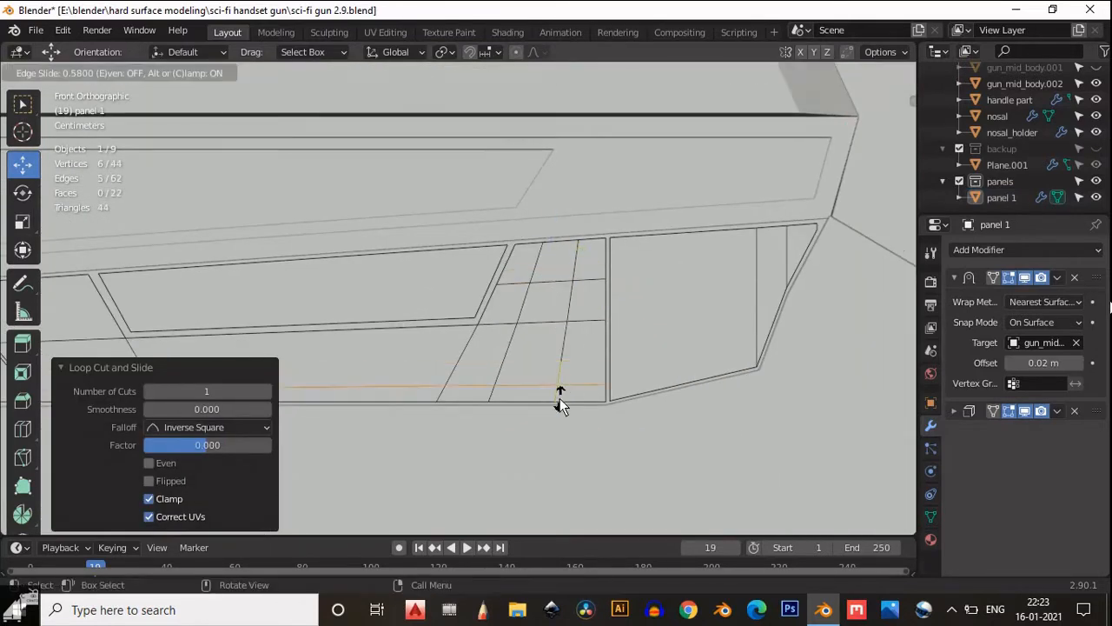
click(558, 380)
- Slide the upper lengthwise edge loop beside the U-shaped gap closer to the middle section's upper edge
shift+middle_drag(558, 380, 606, 408)
scroll(602, 401, up, 2)
alt+click(667, 325)
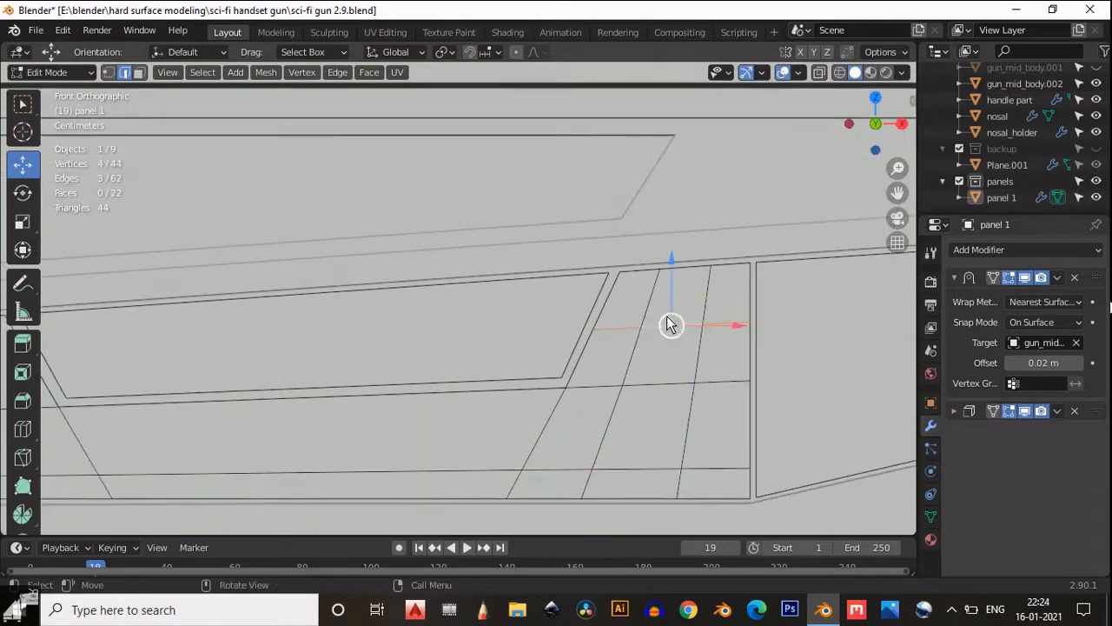
key(g)
key(g)
click(673, 298)
- Inset the two central faces near the middle section's rear edge and delete the thin surrounding rim to leave a gap
shift+middle_drag(675, 373, 625, 379)
scroll(623, 374, down, 1)
key(3)
click(596, 340)
shift+click(576, 405)
key(i)
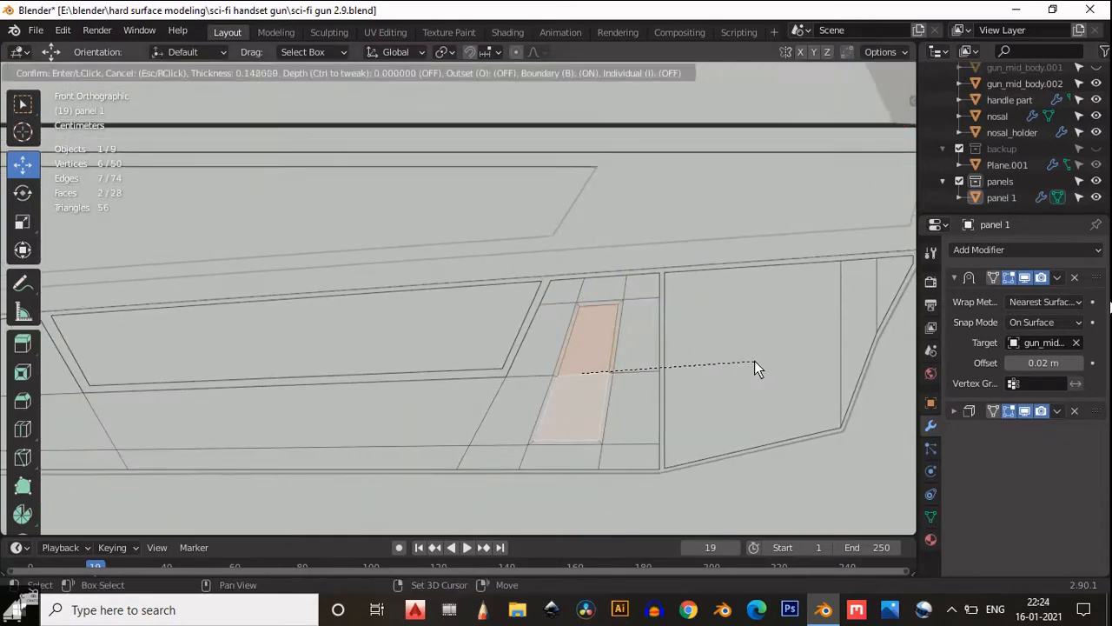
click(755, 361)
key(x)
click(509, 396)
scroll(533, 418, down, 3)
key(Tab)
middle_drag(533, 418, 551, 381)
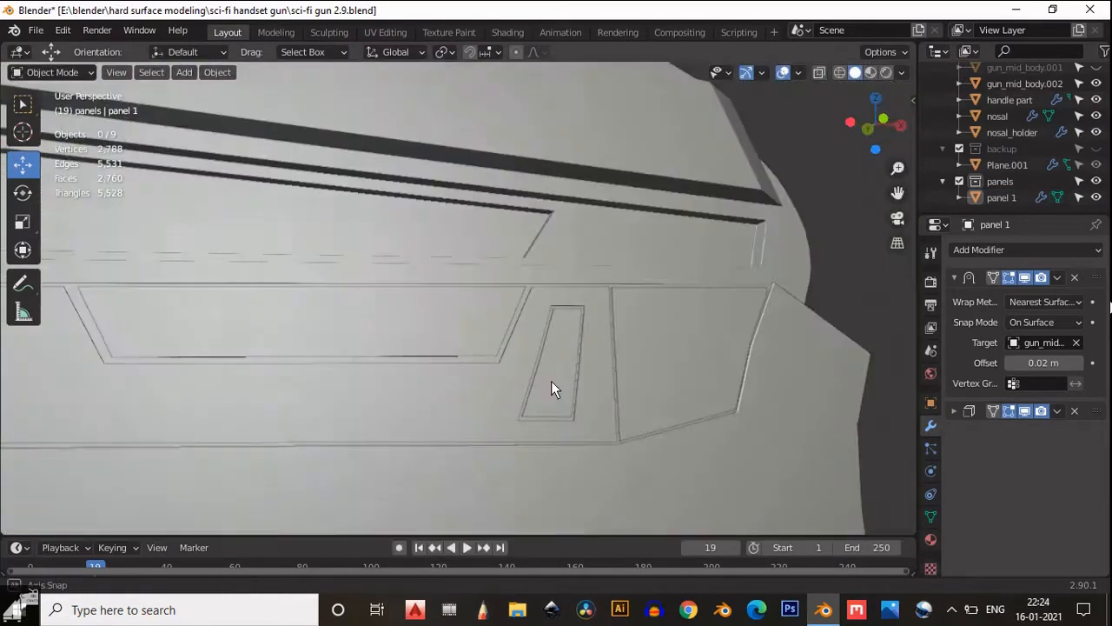
- Select the four faces forming the L-shaped run along the front and underside of the upper central face
scroll(550, 380, up, 1)
key(Tab)
click(876, 131)
click(509, 382)
shift+click(176, 393)
shift+middle_drag(177, 394, 280, 358)
shift+click(218, 322)
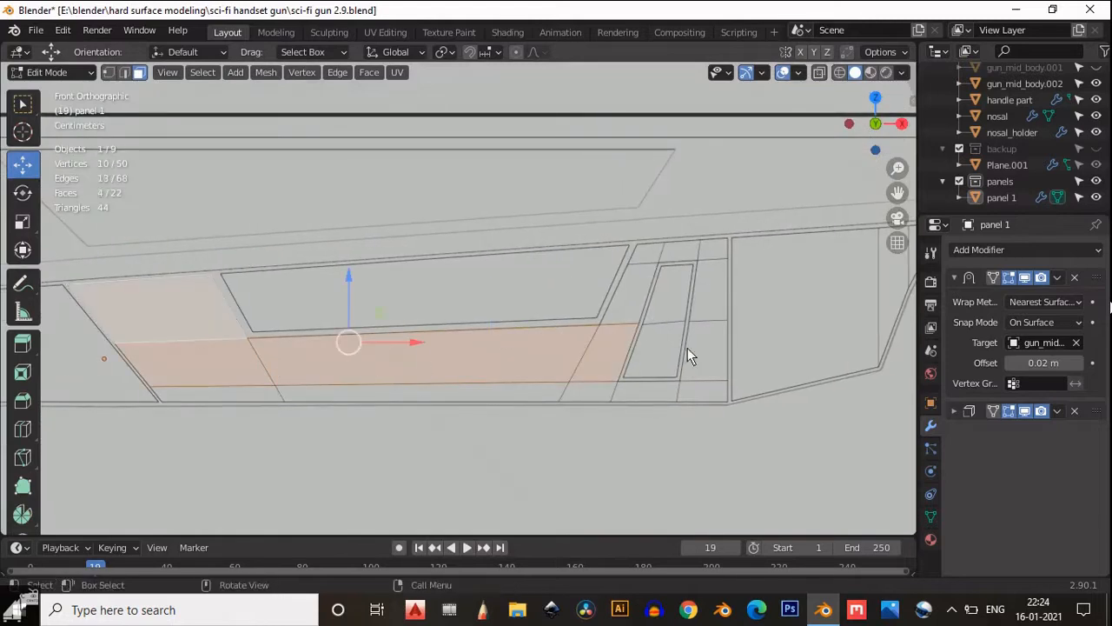
- Try insetting the four L-shaped faces with a thickness of 0.3 m
key(i)
click(683, 351)
click(157, 481)
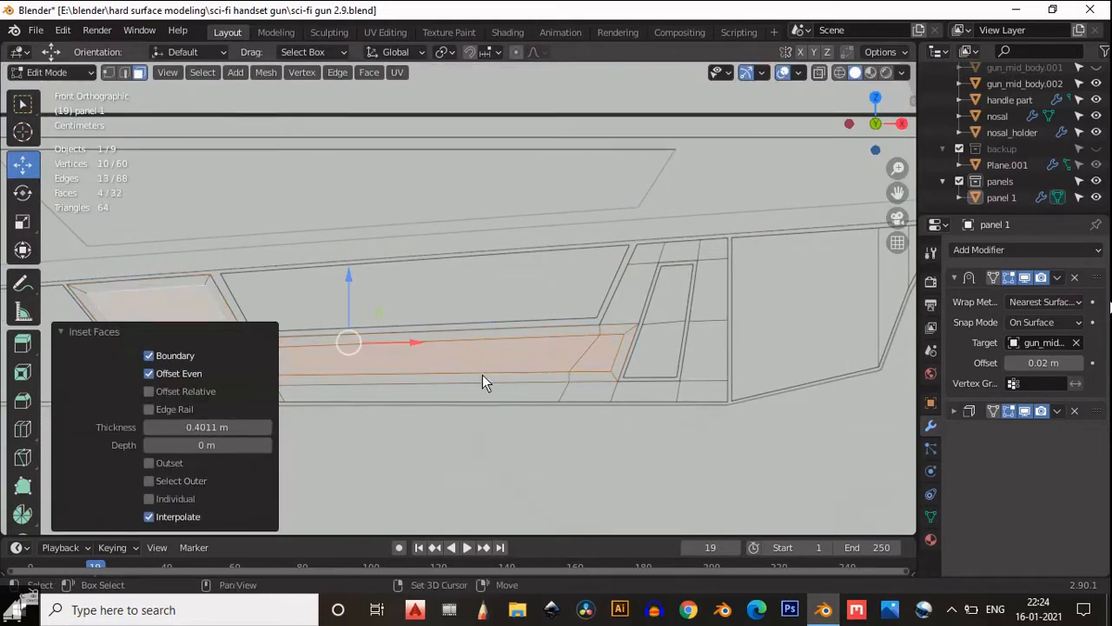
shift+middle_drag(482, 375, 701, 392)
click(214, 427)
drag(208, 430, 158, 435)
text(3)
key(Return)
shift+middle_drag(720, 399, 685, 400)
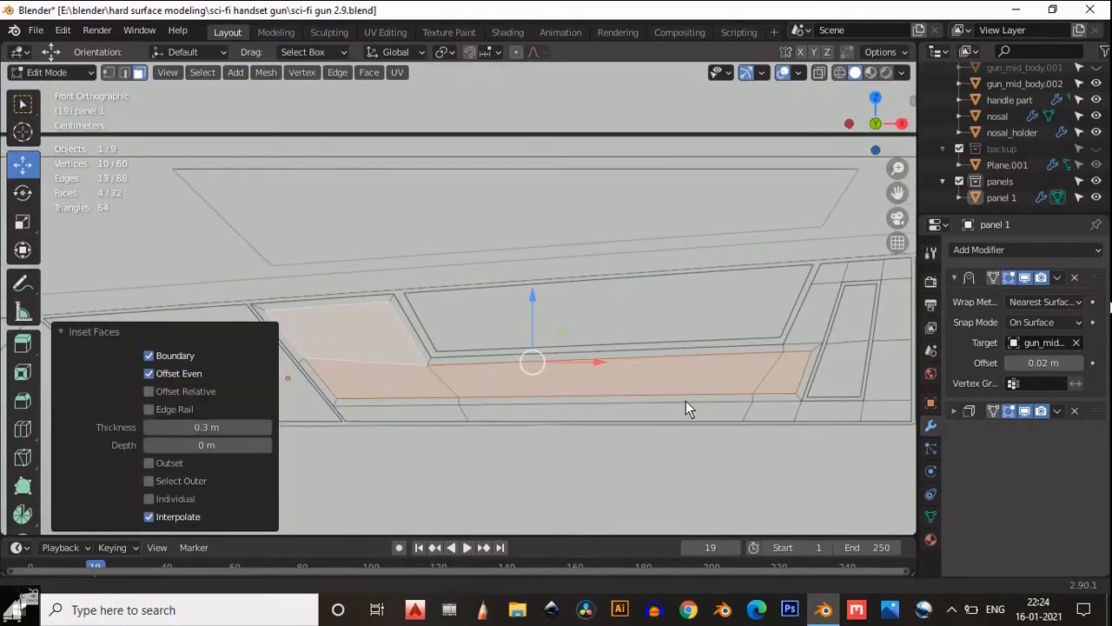
- Try a second inset inside the L-shaped faces, and undo both insets
key(i)
click(745, 405)
click(150, 498)
key(ctrl+z)
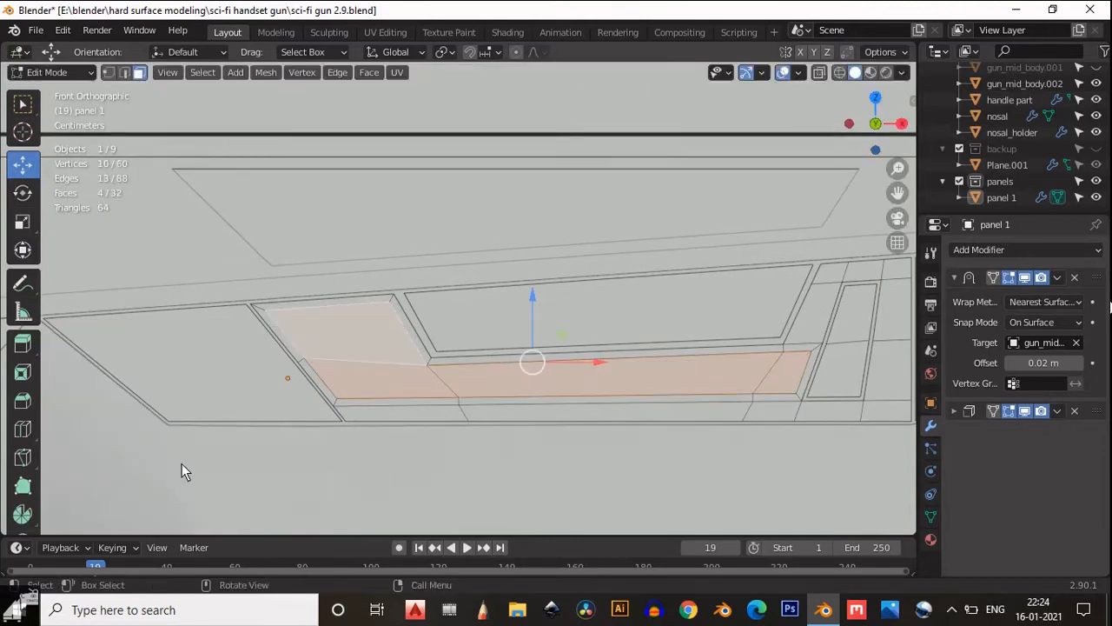
- Try insetting the L-shaped faces twice and deleting the thin rim, and undo the result
scroll(637, 382, up, 4)
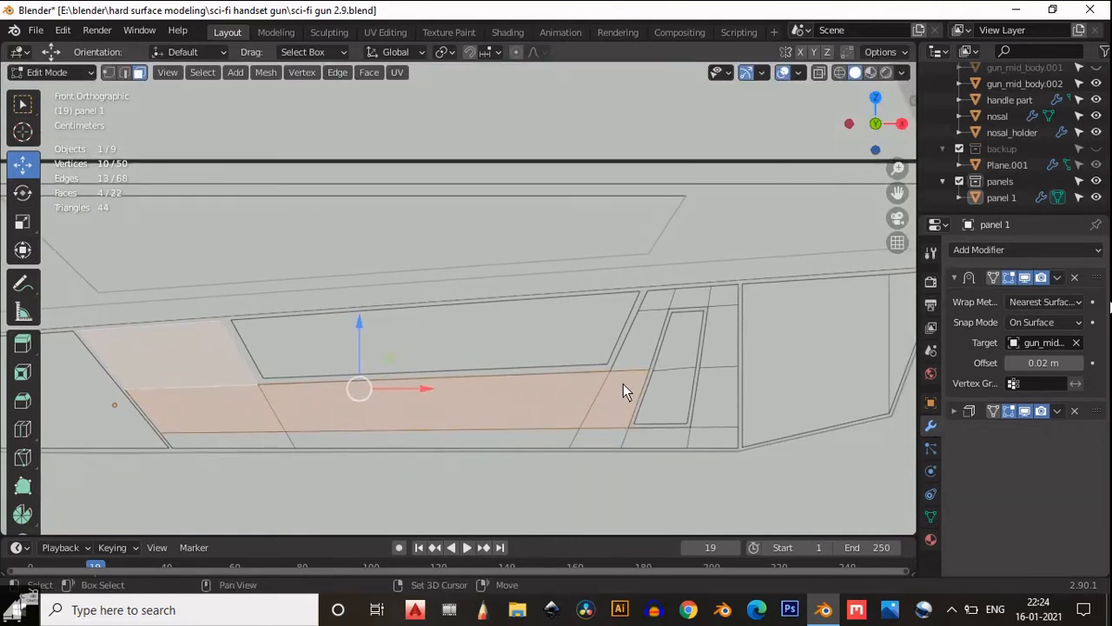
key(i)
click(669, 394)
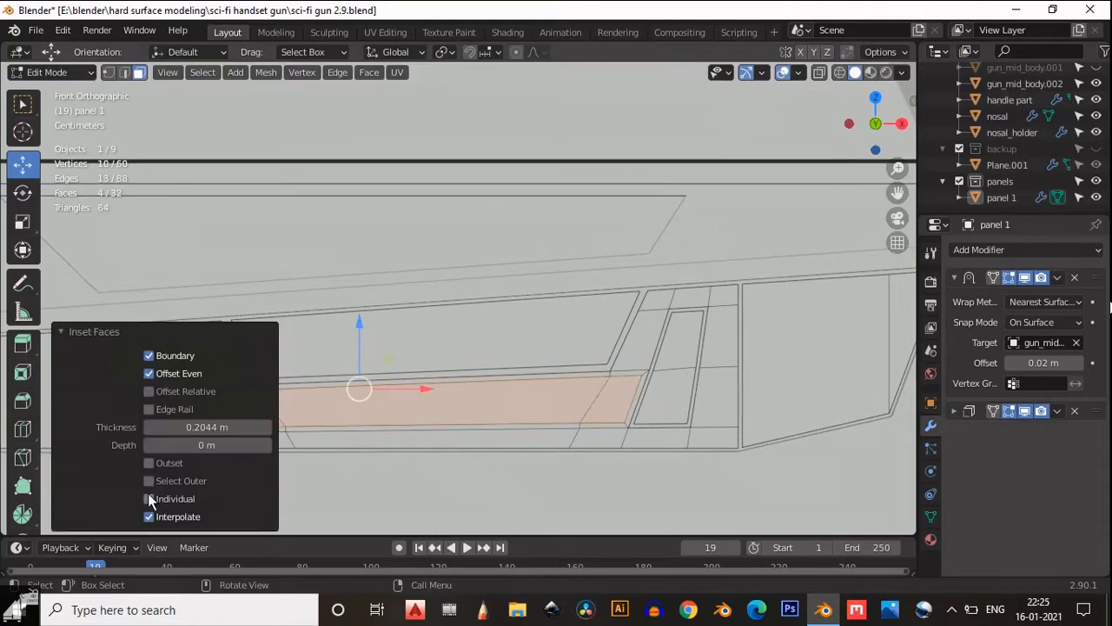
click(149, 481)
key(i)
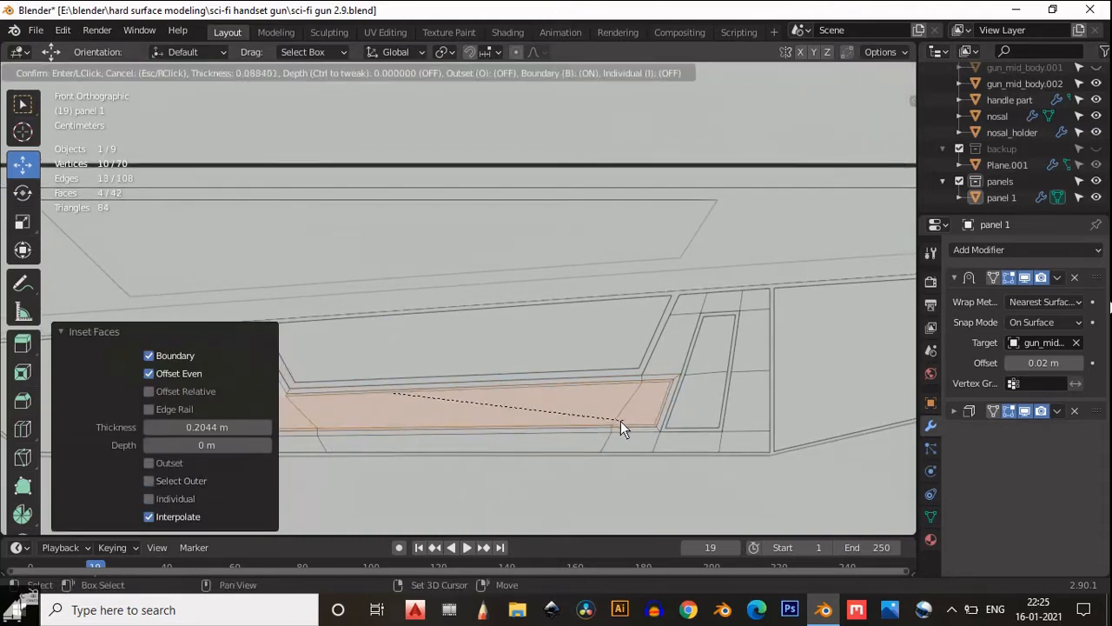
click(301, 430)
key(x)
click(605, 395)
key(Tab)
middle_drag(605, 395, 455, 426)
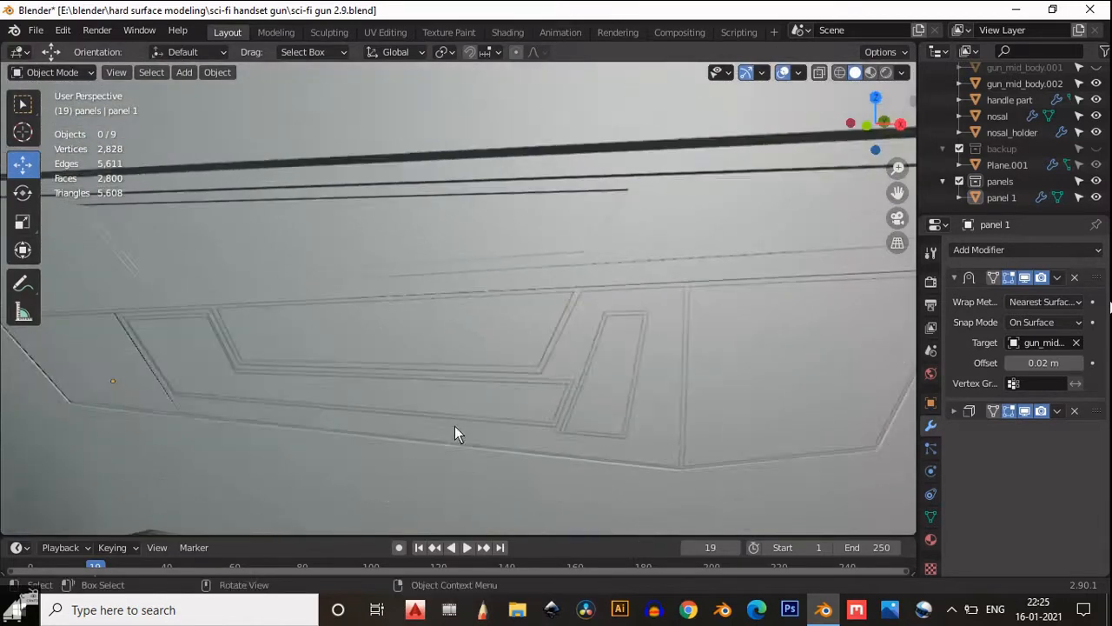
key(Tab)
key(ctrl+z)
key(KP_1)
- Inset the four L-shaped faces as one region to form a wide rim
shift+middle_drag(689, 389, 689, 314)
key(i)
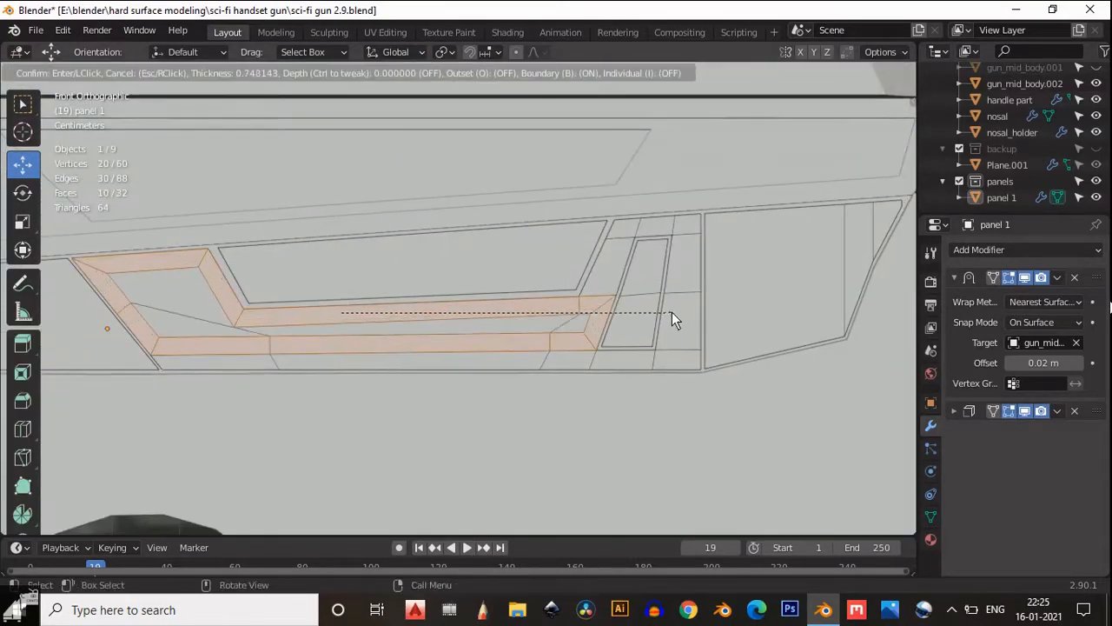
click(676, 315)
ctrl+scroll(308, 304, up, 3)
- Slide the edge crossing the front side of the L-shaped inset further down, towards its lower front corner
click(269, 310)
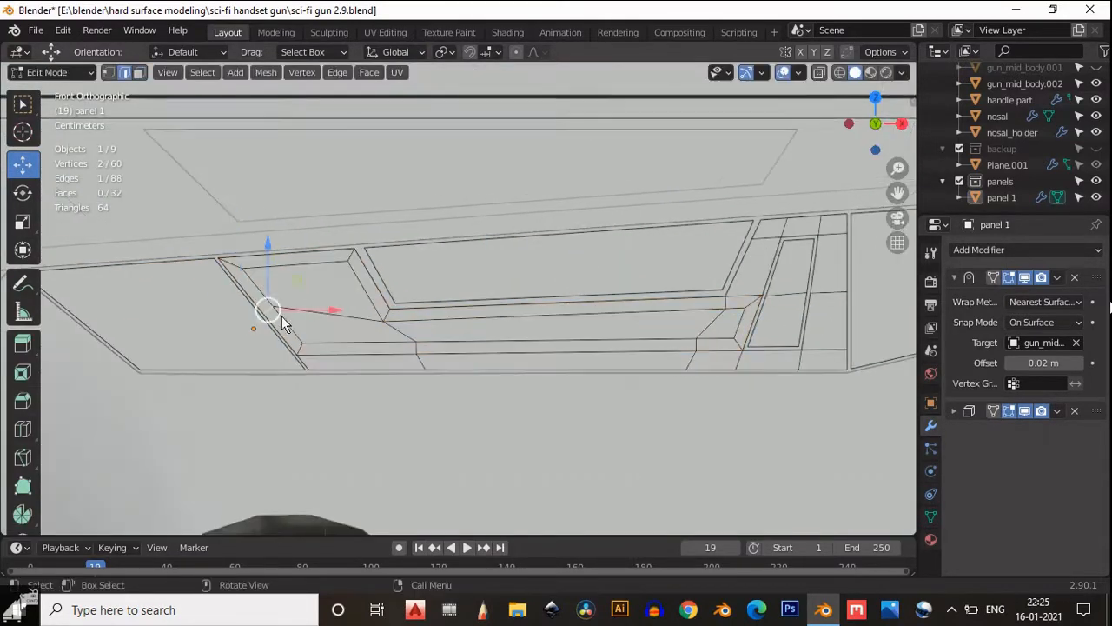
key(g)
key(g)
click(312, 312)
middle_drag(356, 315, 324, 327)
key(g)
key(g)
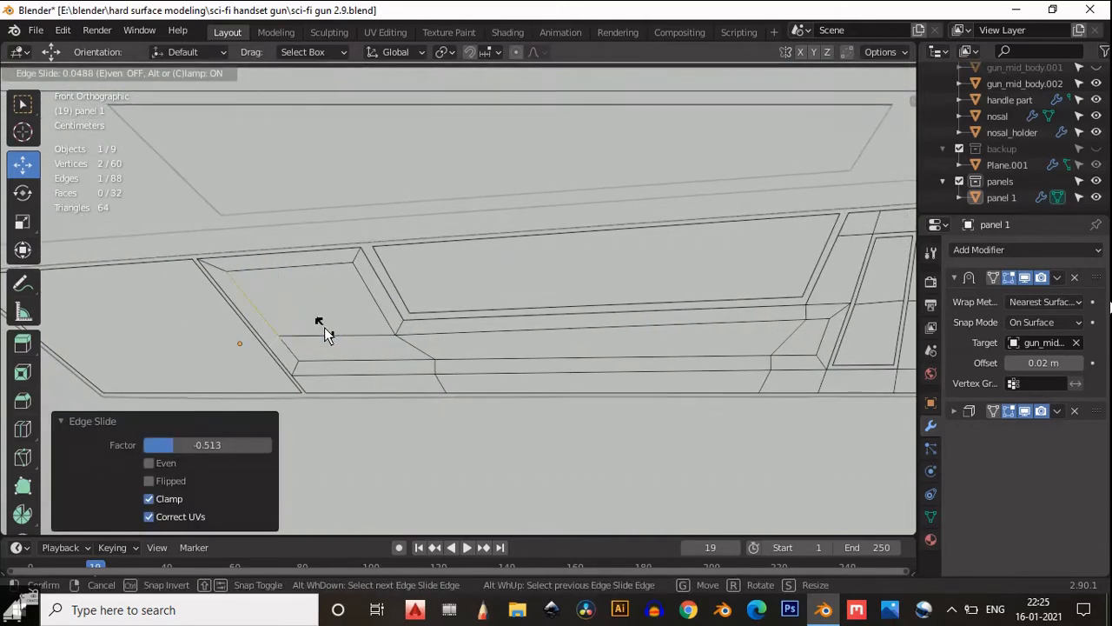
click(433, 341)
- Select the inner faces of the L-shaped inset and give them a second, thin inset
shift+middle_drag(433, 341, 405, 339)
key(3)
click(449, 347)
shift+click(305, 317)
shift+click(305, 347)
key(i)
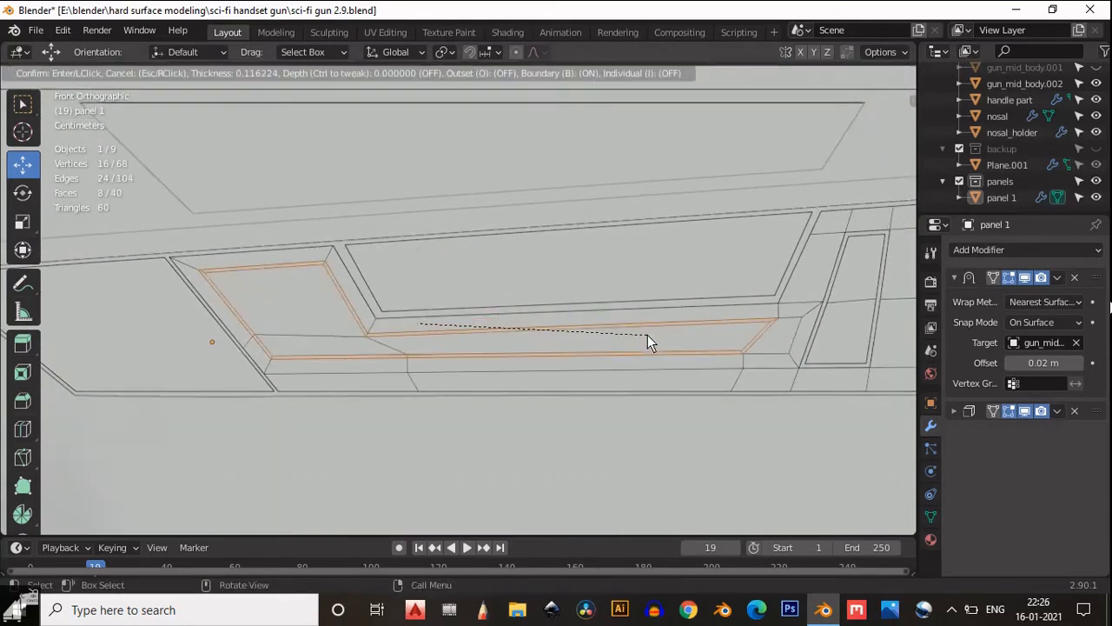
click(643, 335)
- Delete the thin rim around the L-shaped inner faces to leave a gap, and check it in perspective
key(x)
click(587, 313)
key(Tab)
click(667, 295)
middle_drag(586, 313, 539, 361)
- Dissolve the redundant edges below and in front of the L-shaped gap and the edge across the L-shaped piece's upper part
key(Tab)
click(885, 120)
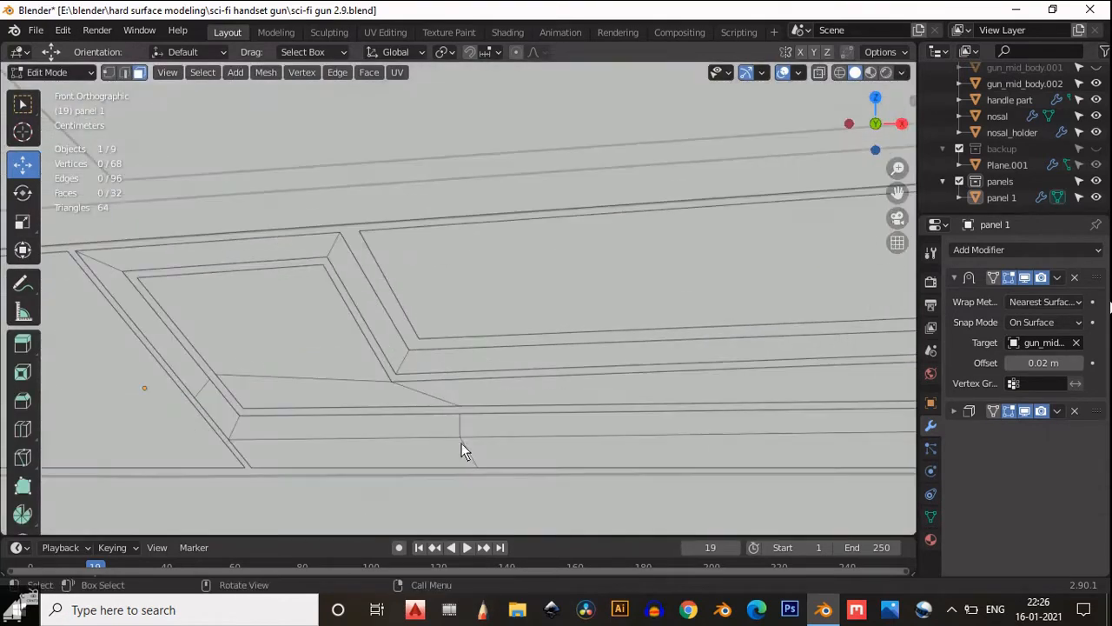
key(2)
alt+click(457, 430)
key(ctrl+x)
scroll(435, 425, down, 3)
click(308, 356)
key(ctrl+x)
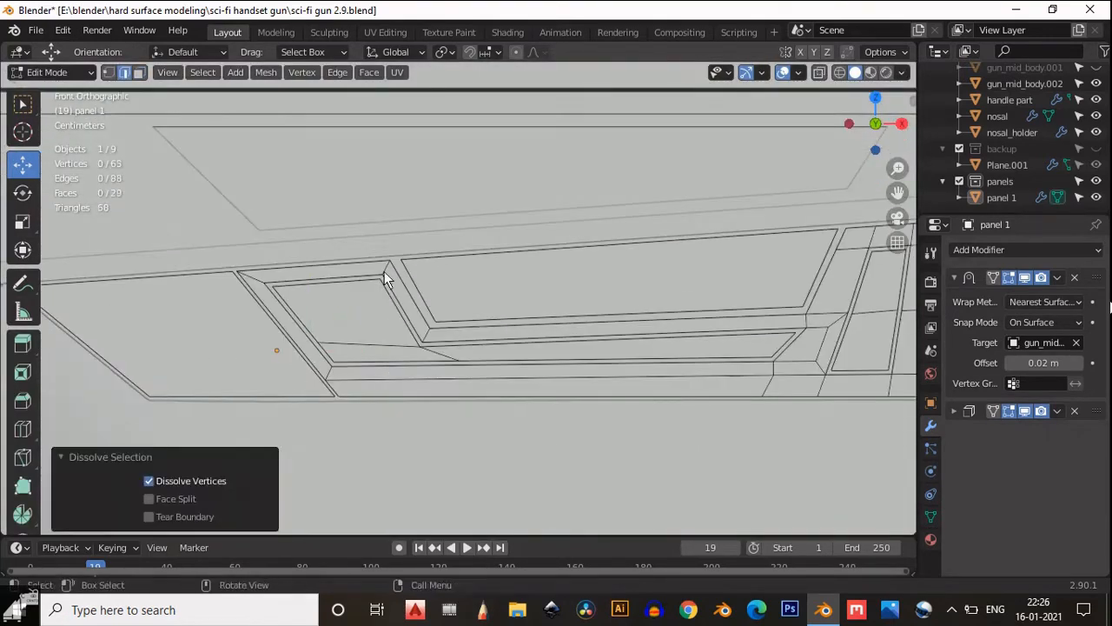
shift+middle_drag(384, 271, 372, 275)
click(377, 352)
key(ctrl+x)
- Slide the vertex on the L-shaped piece's lower edge forward until it sits directly below the inner corner
click(510, 379)
middle_drag(510, 379, 401, 388)
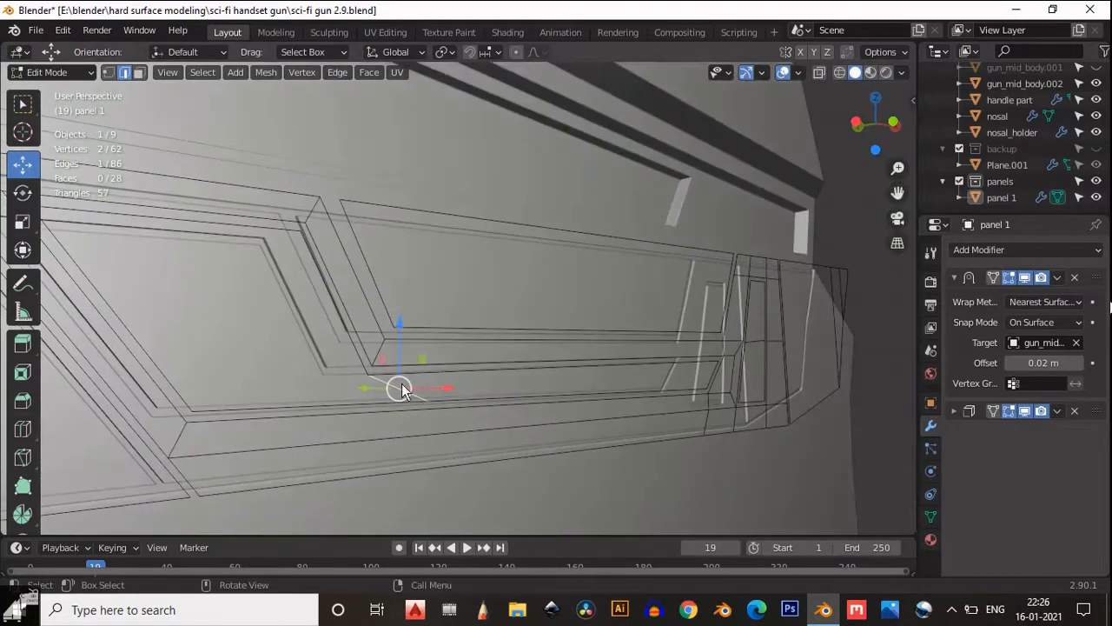
click(892, 122)
key(1)
click(394, 398)
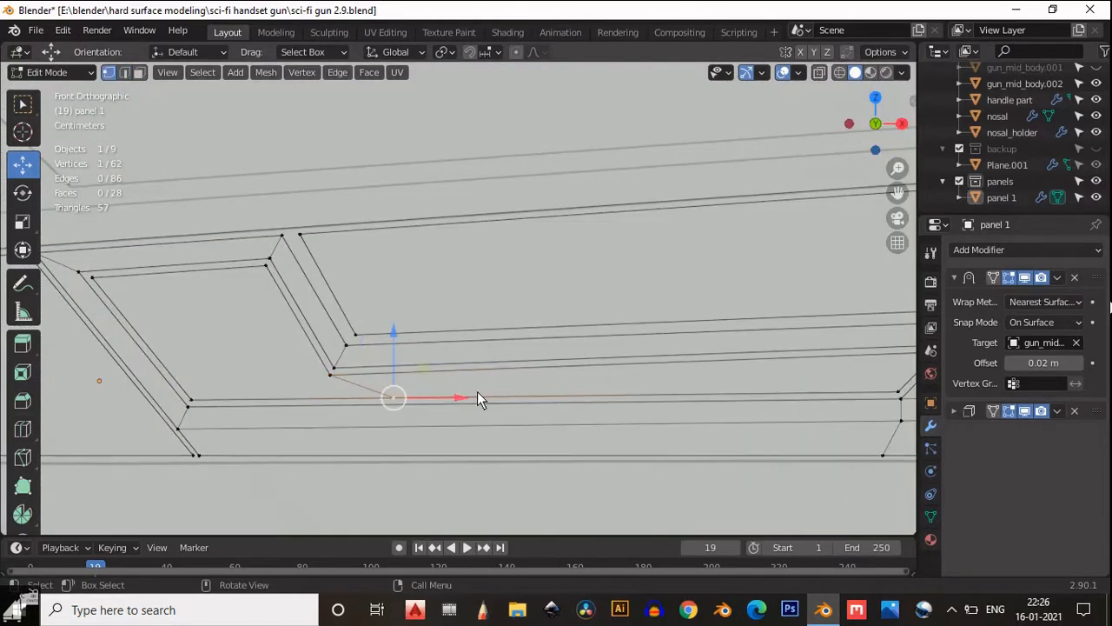
key(g)
right_click(384, 385)
key(g)
key(g)
click(419, 394)
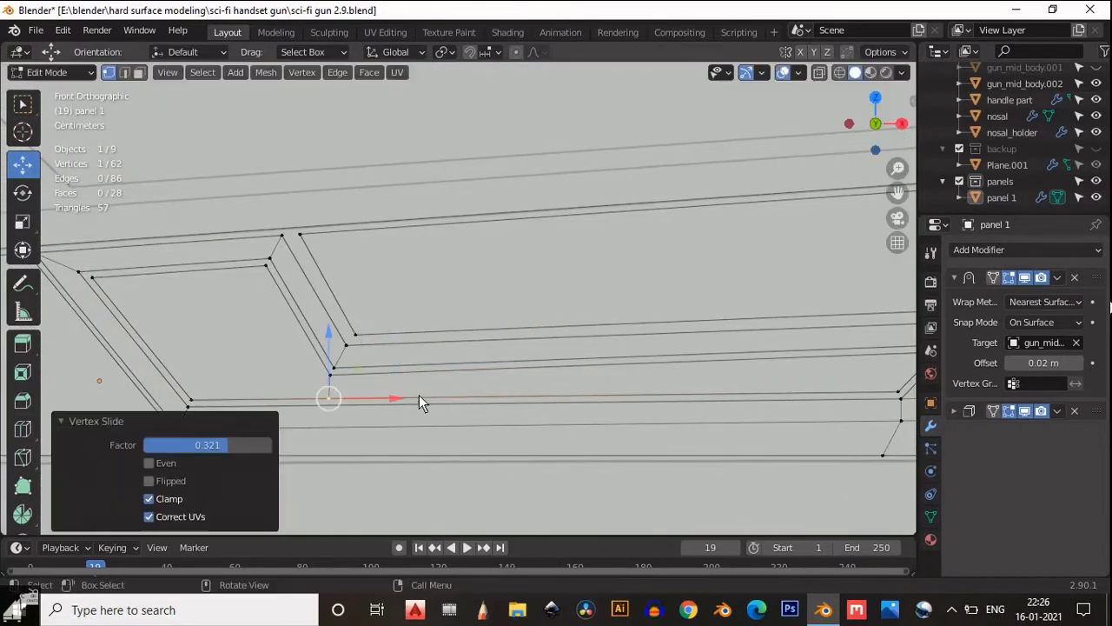
- Dissolve the short edge below the rear end of the L-shaped piece, and check the panel in perspective
scroll(418, 395, down, 2)
shift+middle_drag(695, 346, 508, 356)
key(2)
click(602, 345)
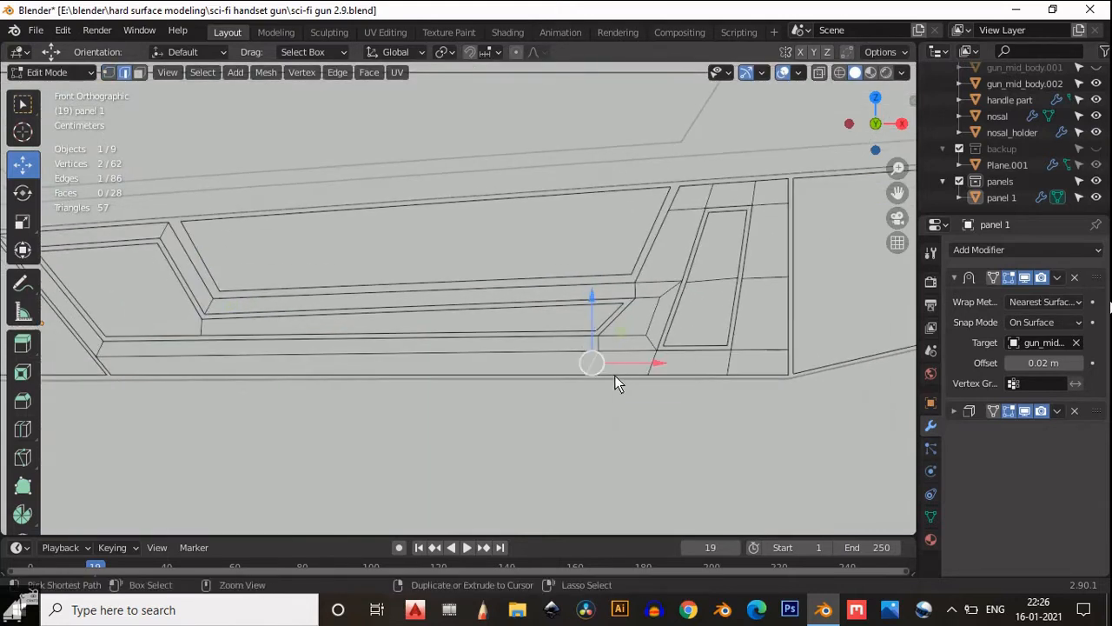
key(ctrl+x)
click(622, 339)
click(603, 355)
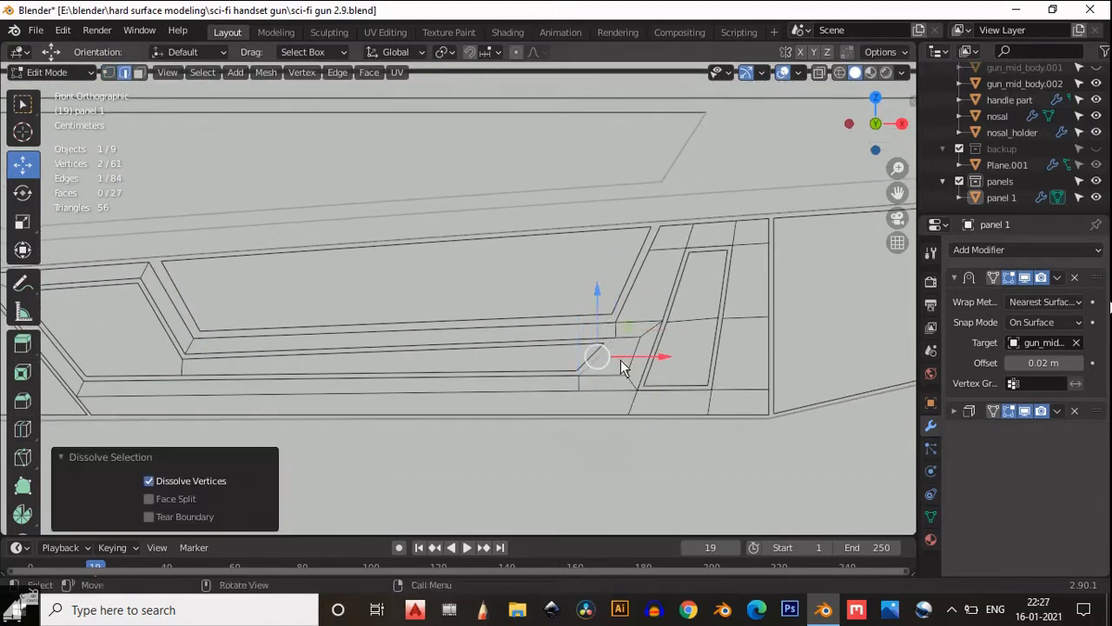
middle_drag(621, 359, 600, 352)
key(Tab)
key(alt+a)
scroll(726, 356, down, 4)
scroll(727, 357, up, 2)
- Add three evenly spaced slanted loop cuts across the panel's front section
click(874, 124)
click(313, 328)
key(Tab)
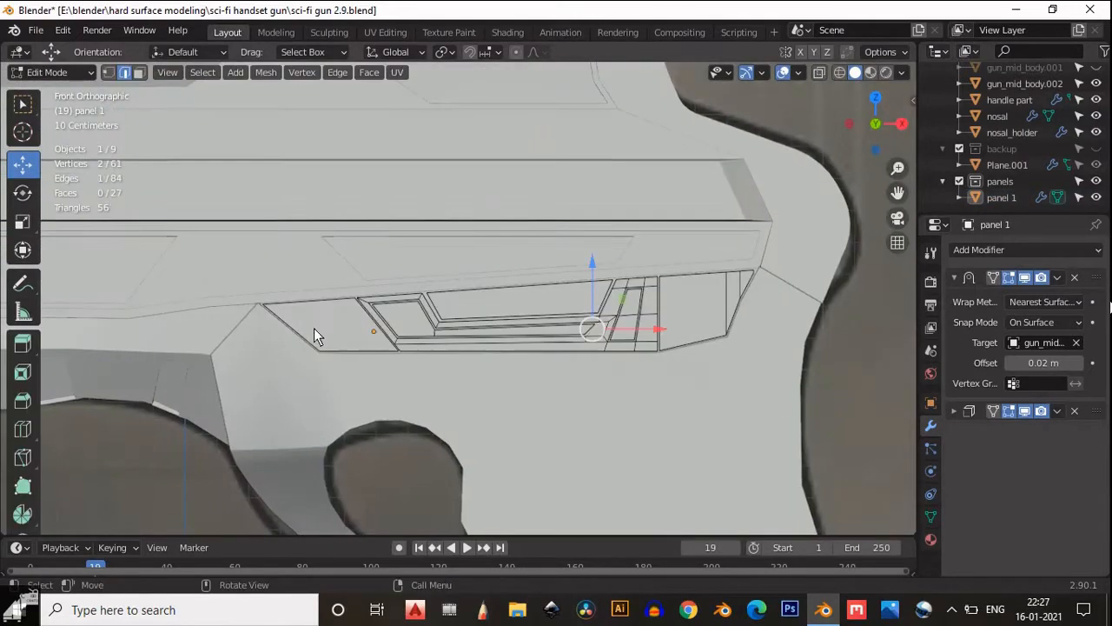
shift+middle_drag(314, 328, 347, 315)
key(Tab)
key(Tab)
scroll(347, 314, up, 3)
key(ctrl+r)
scroll(323, 319, up, 2)
click(323, 318)
right_click(323, 318)
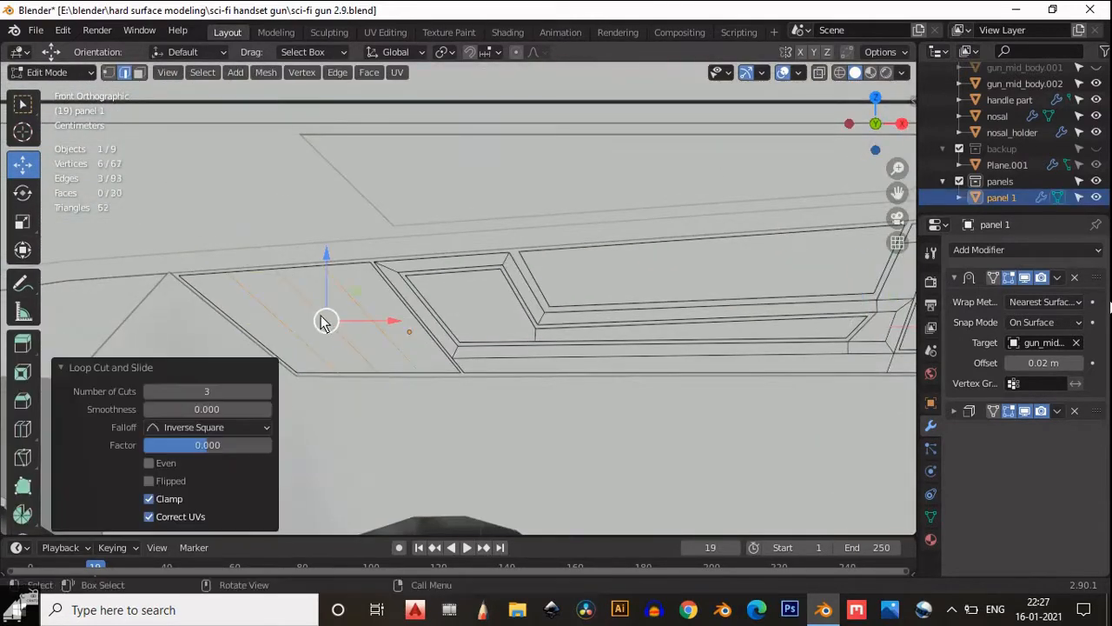
- Bevel the front section's three slanted edges into strips with a width of 0.361 m and one segment
click(23, 401)
drag(325, 319, 340, 328)
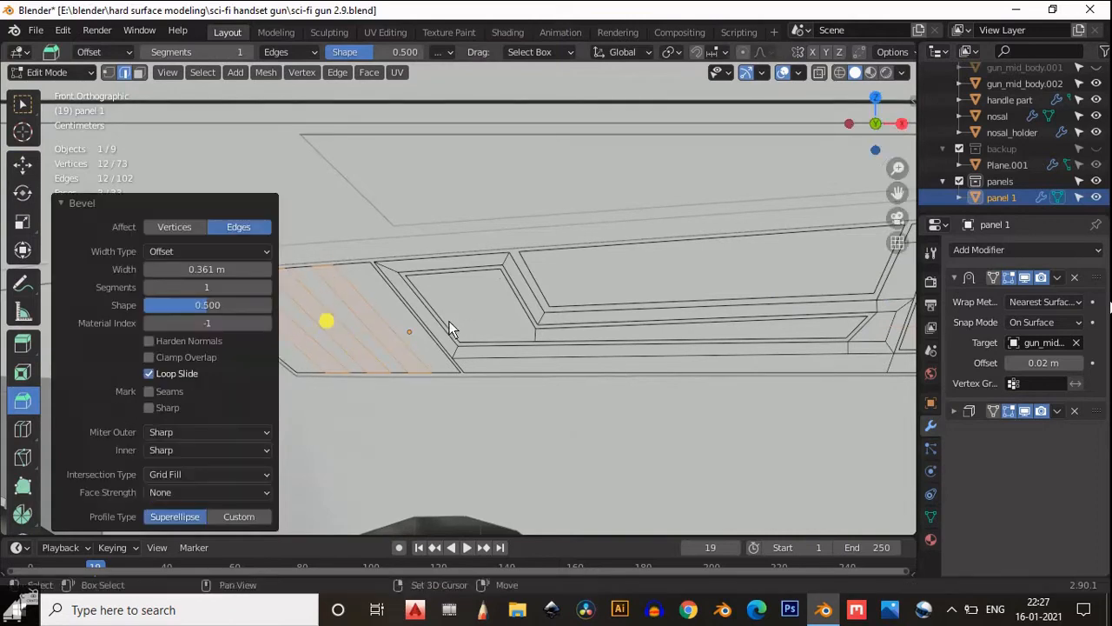
shift+middle_drag(480, 337, 568, 349)
- Inset the three slanted strips and delete their inner faces to cut slots in the front section, and inspect them
key(i)
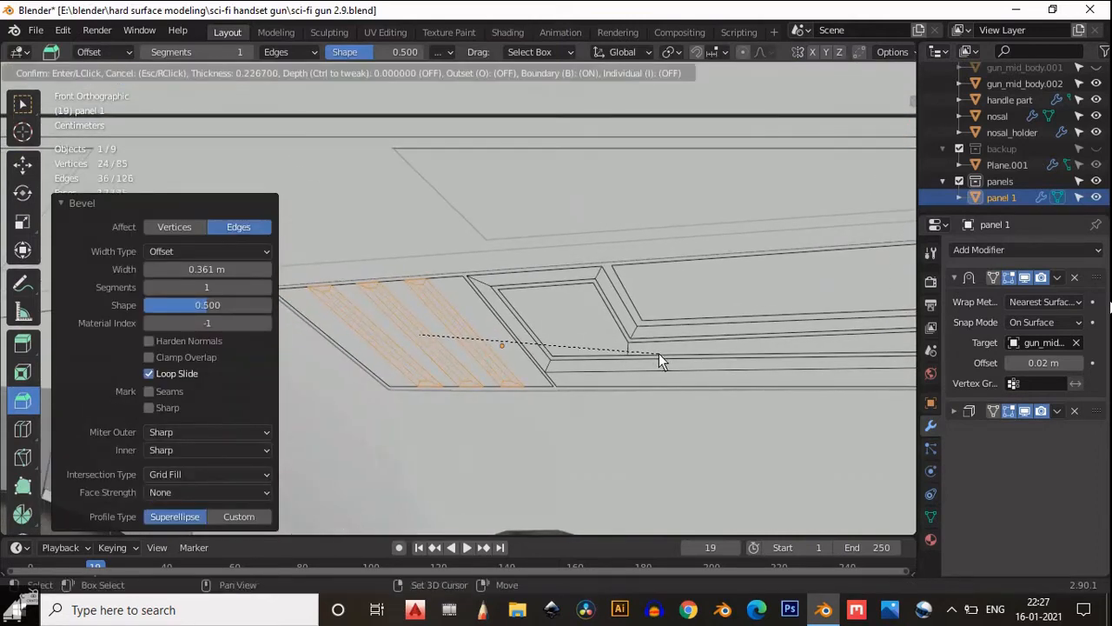
click(659, 353)
click(181, 480)
key(x)
click(461, 356)
key(Tab)
mouse_move(462, 357)
middle_down()
mouse_move(727, 331)
mouse_move(572, 332)
mouse_move(471, 355)
middle_up()
click(728, 331)
click(626, 365)
- Select the three faces of the panel's rear section in front view
key(Tab)
click(628, 340)
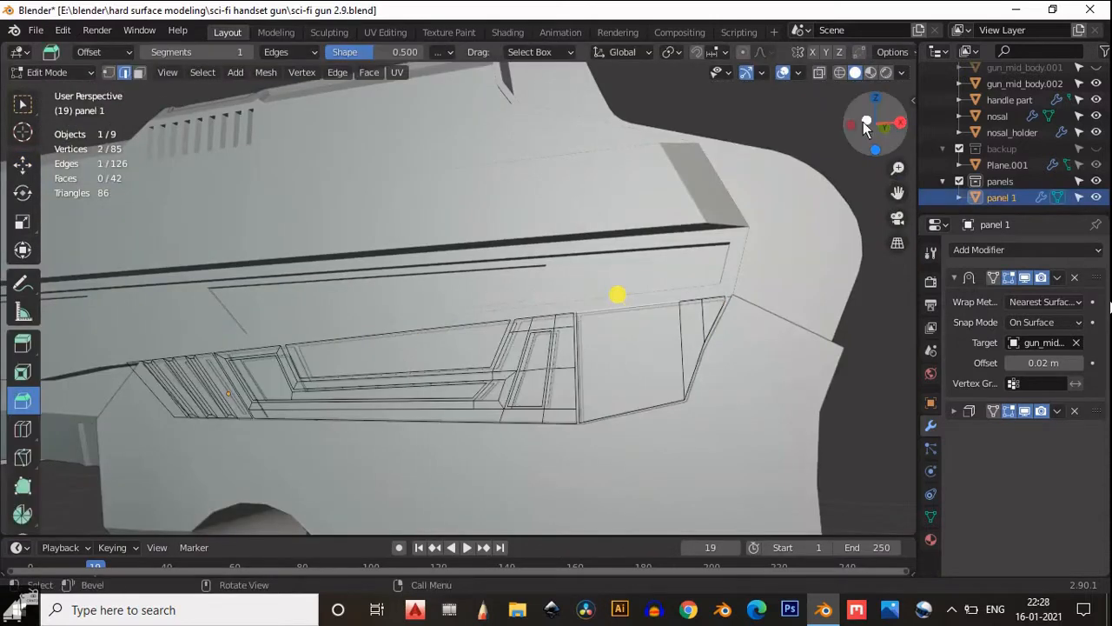
click(865, 122)
key(3)
click(574, 343)
shift+middle_drag(640, 328, 562, 324)
shift+click(630, 310)
shift+click(643, 313)
scroll(642, 313, up, 2)
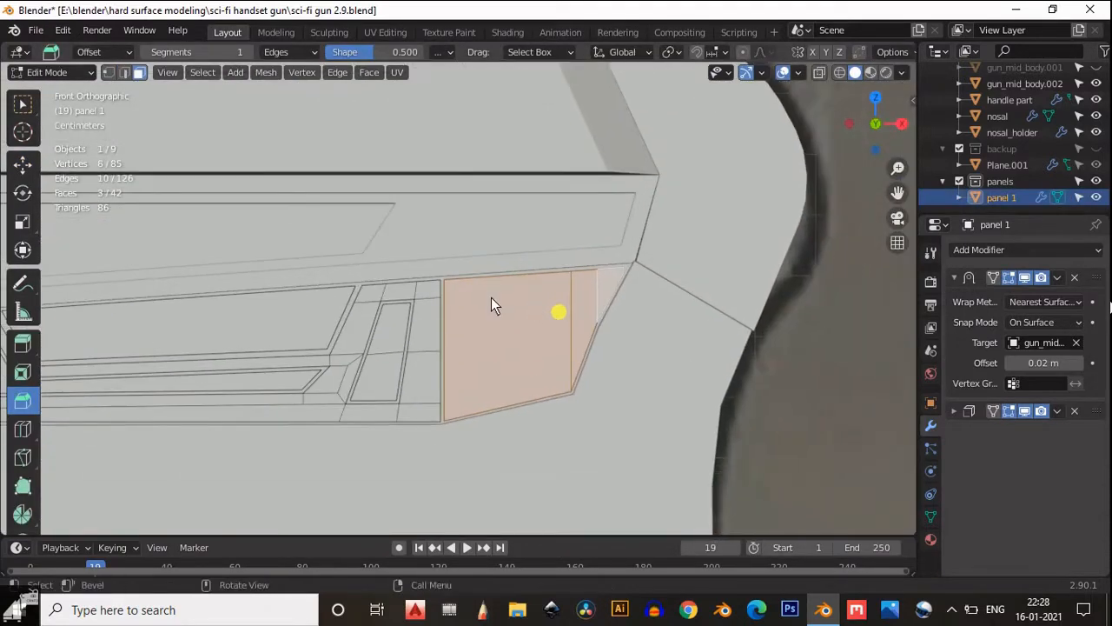
- Try adding three vertical loop cuts across the rear section's large face, and undo them
key(ctrl+r)
key(3)
click(496, 285)
right_click(566, 311)
key(ctrl+z)
- Try adding two vertical loop cuts across the rear section's large face and bevelling them into strips
key(ctrl+r)
key(2)
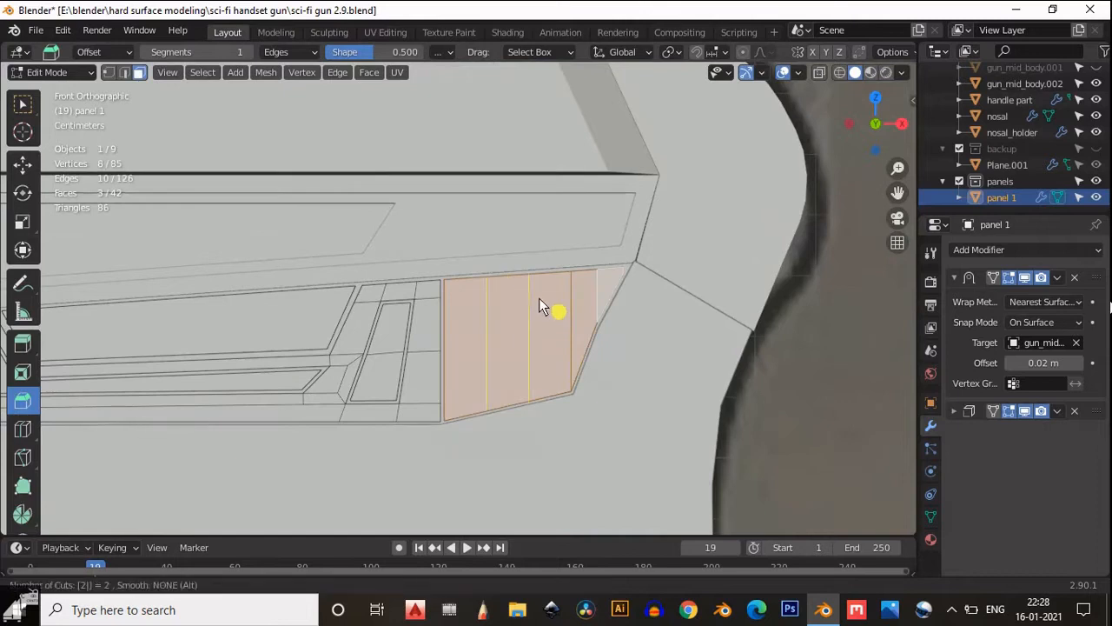
click(538, 298)
right_click(447, 343)
key(ctrl+b)
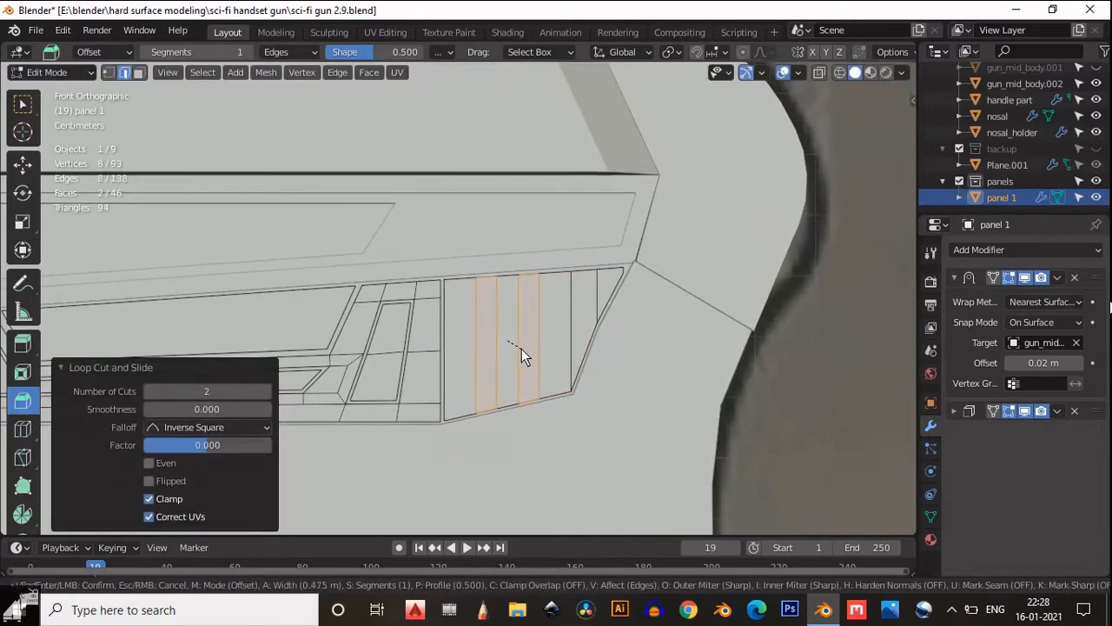
click(623, 343)
- Inset the rear section's two vertical strips, delete their inner faces to cut slots, and inspect the panel
key(i)
click(618, 340)
key(x)
click(601, 346)
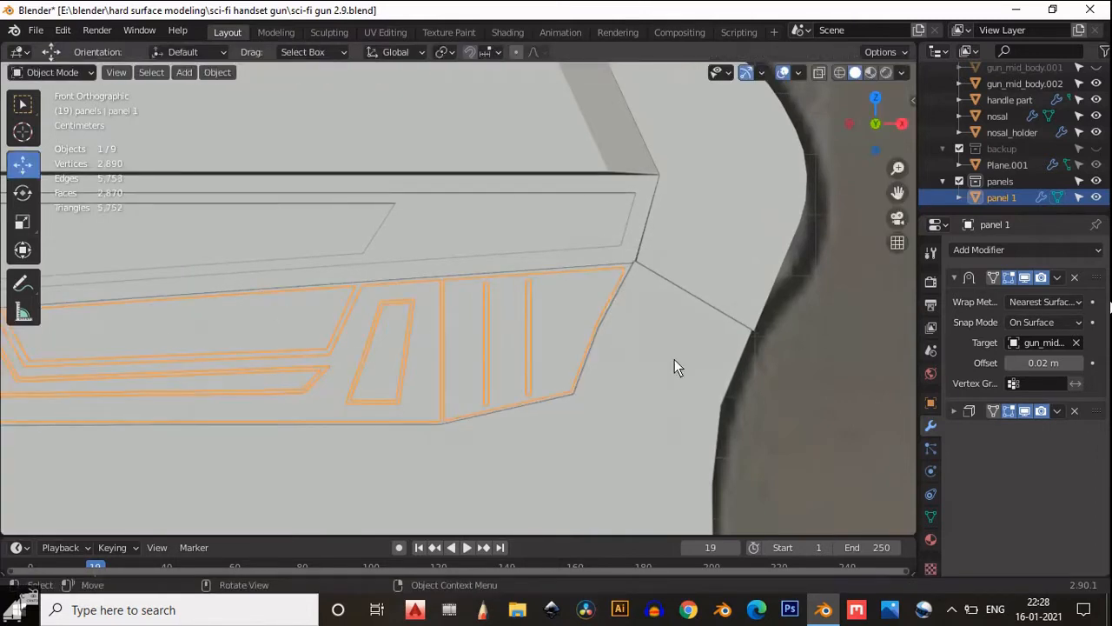
middle_drag(674, 359, 493, 293)
- Return to front view and undo the rear section's slots, insets and bevel, back to the two plain vertical cuts
click(878, 122)
key(ctrl+z)
key(ctrl+z)
key(ctrl+z)
key(ctrl+z)
scroll(519, 304, up, 4)
key(ctrl+z)
scroll(493, 292, up, 2)
- Slant the rear section's first vertical cut by sliding its lower vertex forward and its upper vertex rearward
key(1)
click(434, 405)
key(g)
key(g)
click(411, 412)
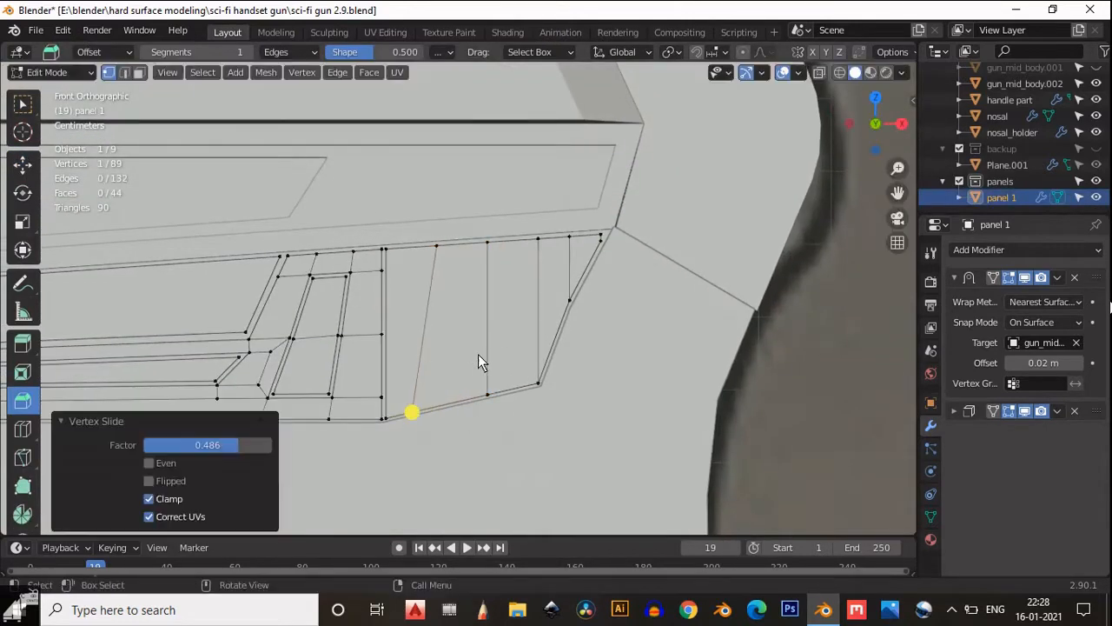
click(438, 244)
key(g)
key(g)
click(449, 244)
- Slant the rear section's second cut by sliding its upper and lower vertices to run parallel to the first
click(487, 242)
key(g)
key(g)
click(509, 240)
click(487, 394)
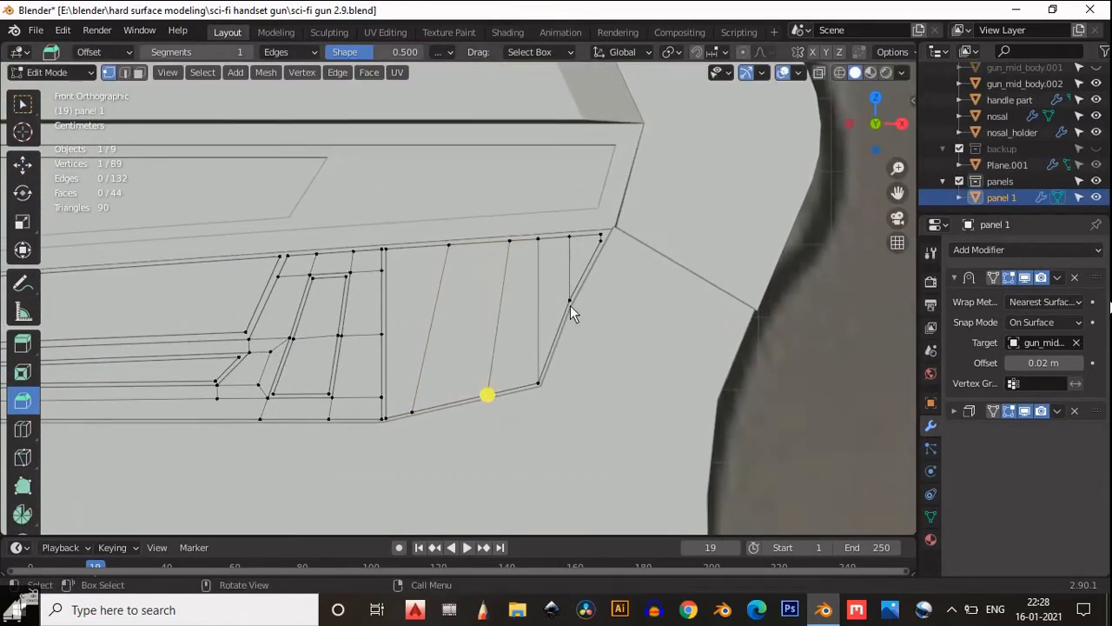
key(g)
key(g)
click(537, 327)
click(509, 241)
key(g)
key(g)
click(509, 226)
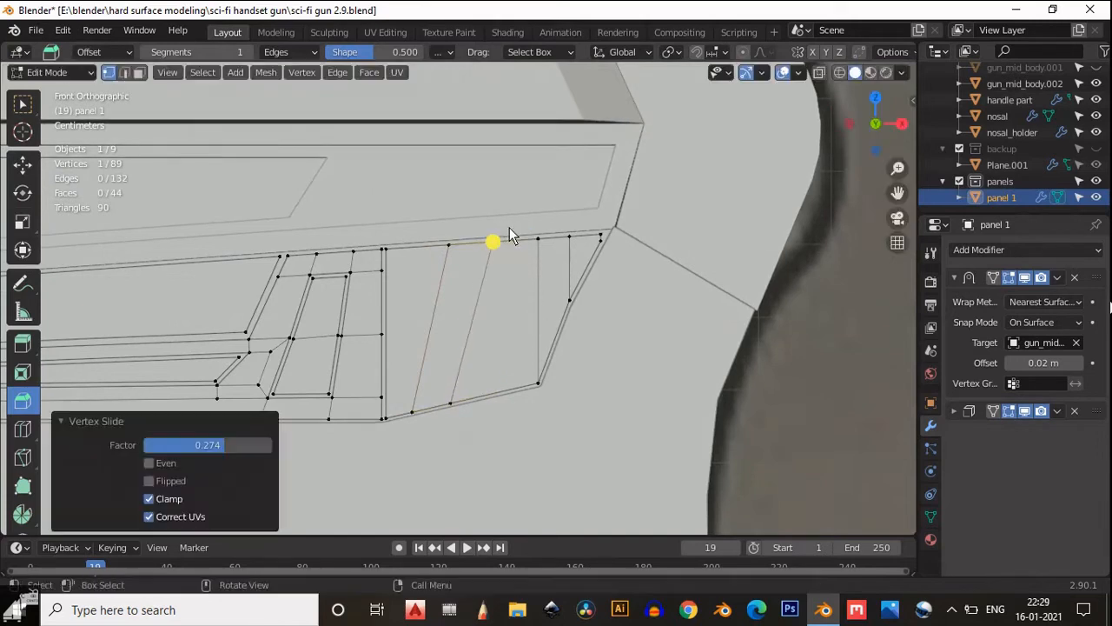
- Readjust the spacing of the second slanted cut by sliding its lower and upper vertices again
scroll(516, 252, up, 2)
shift+middle_drag(516, 253, 504, 257)
scroll(530, 221, down, 4)
scroll(530, 226, up, 1)
click(445, 388)
key(g)
key(g)
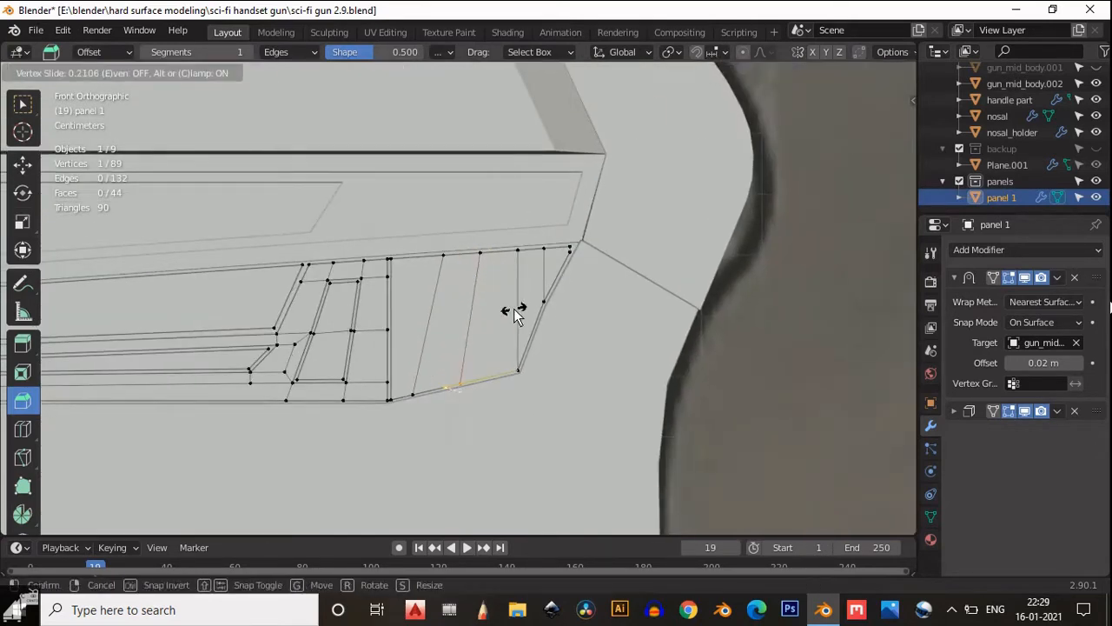
click(517, 308)
click(482, 251)
scroll(498, 246, up, 1)
key(g)
key(g)
- Try sliding the first slanted cut and insetting the face between the two cuts to form a single slot
key(2)
click(424, 312)
key(g)
key(g)
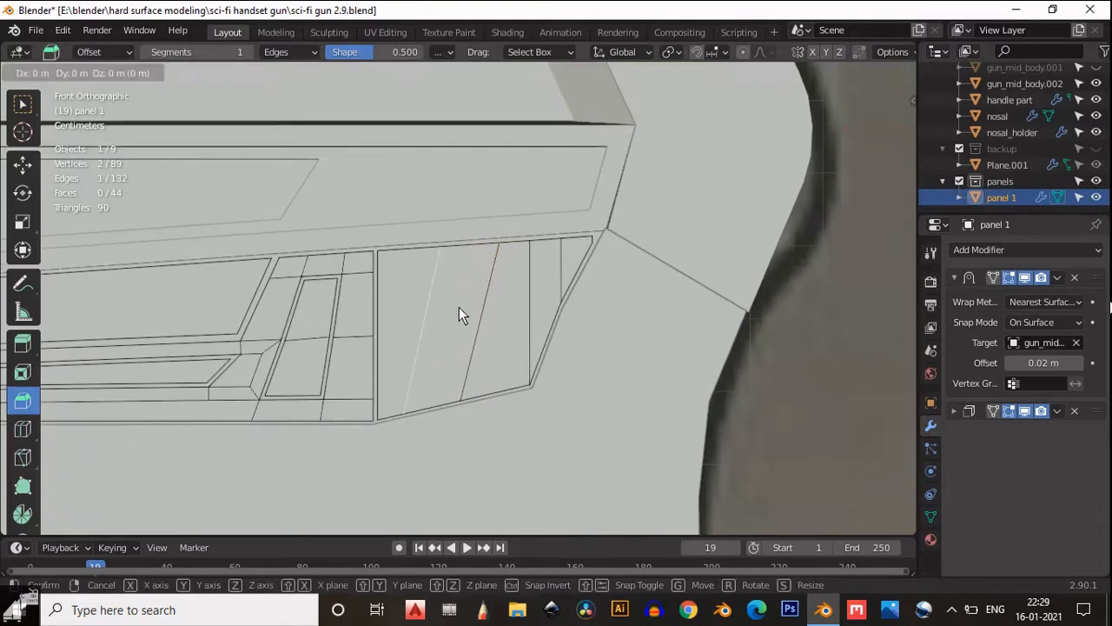
click(460, 309)
key(3)
click(470, 339)
key(i)
click(564, 312)
- Undo the single slot and all vertex slides, back to two straight vertical cuts in the rear section
key(ctrl+z)
key(ctrl+z)
key(ctrl+z)
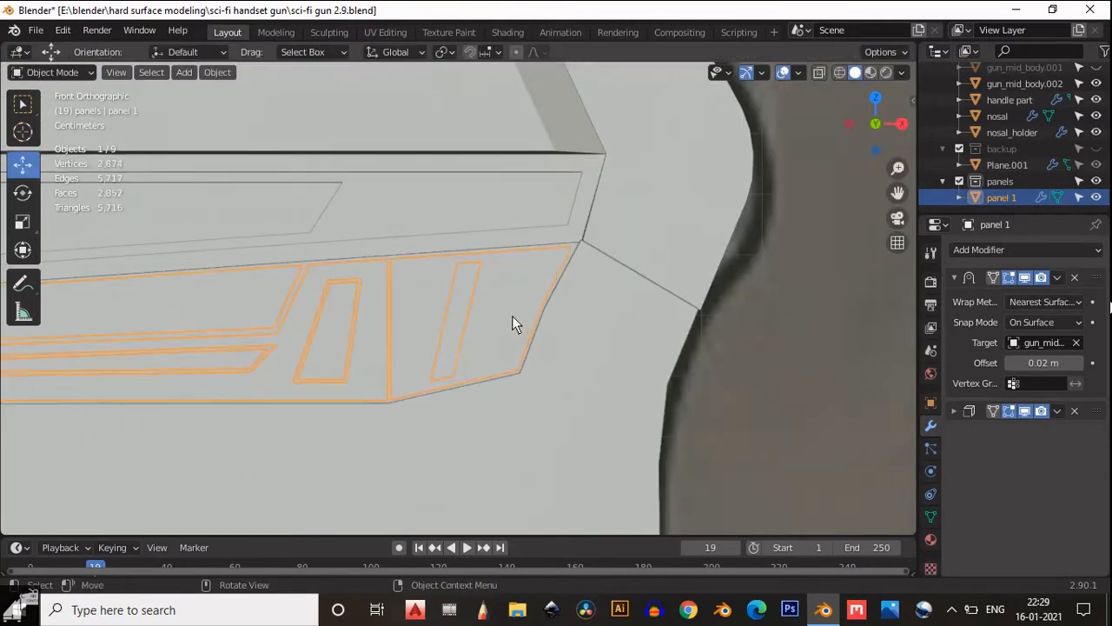
key(ctrl+z)
key(ctrl+z)
key(ctrl+z)
key(ctrl+z)
key(ctrl+z)
key(ctrl+z)
key(ctrl+z)
key(ctrl+z)
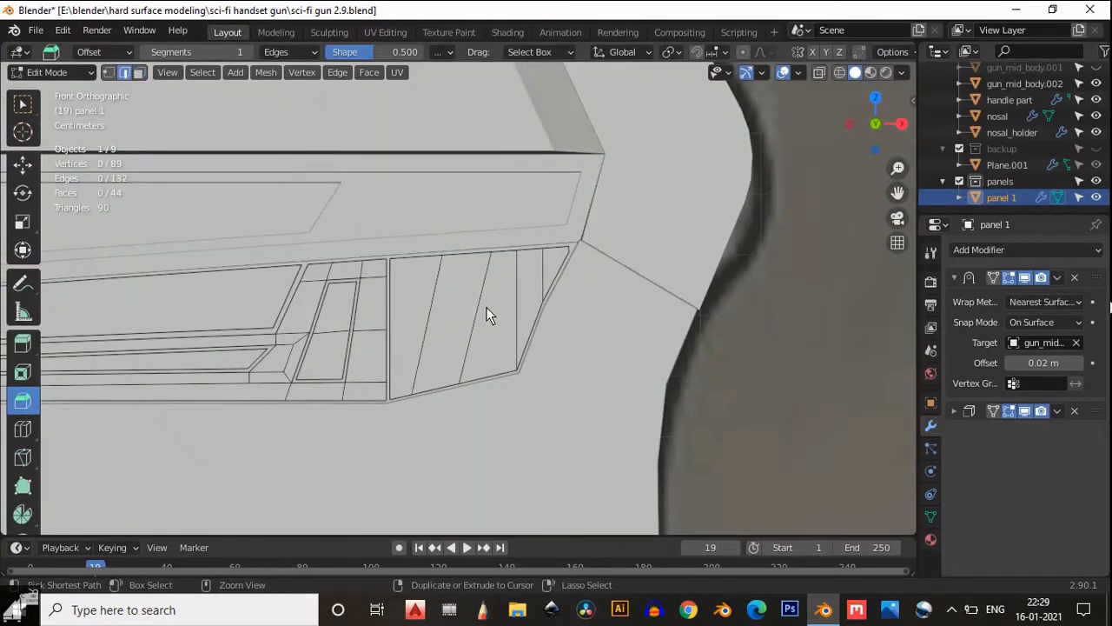
key(ctrl+z)
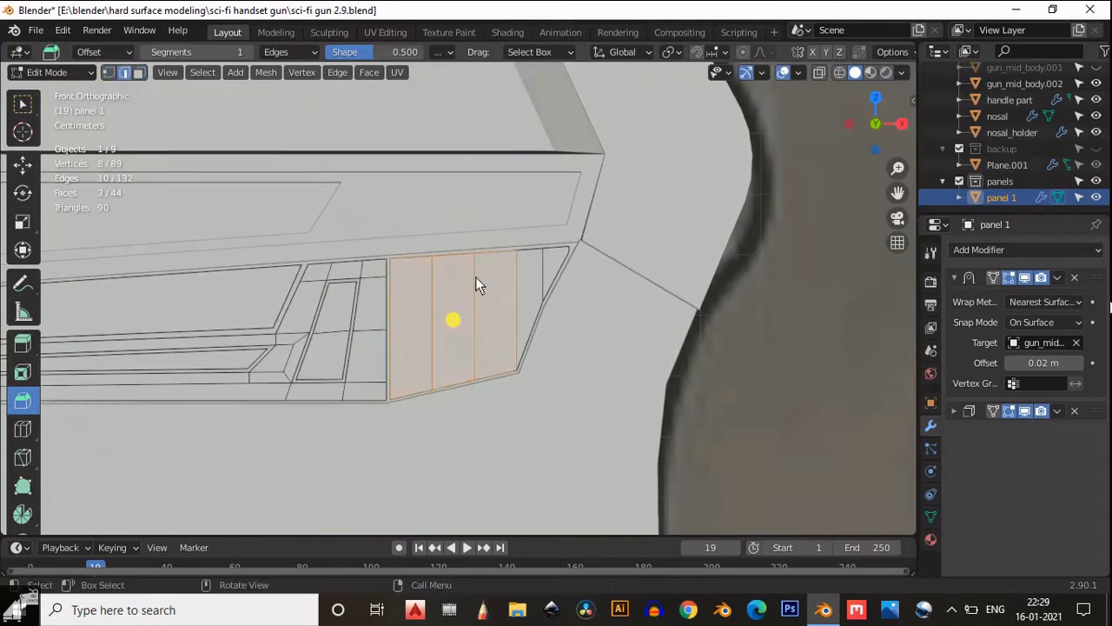
- Dissolve the rear section's two vertical cuts, try dissolving its remaining vertical edges too, and undo that second dissolve
key(ctrl+x)
click(529, 291)
key(ctrl+x)
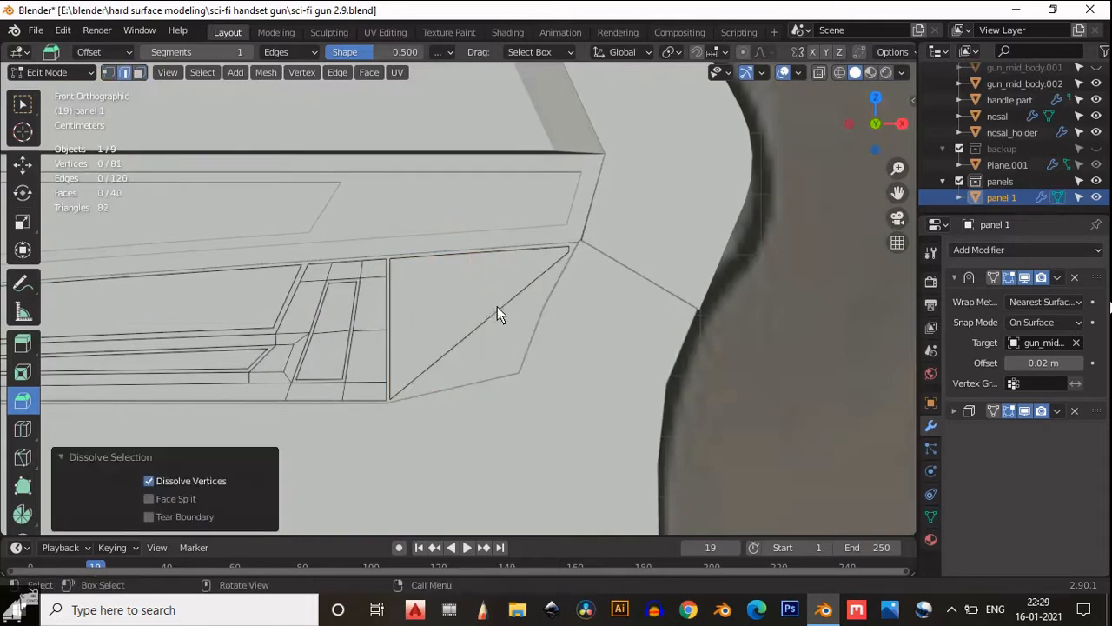
key(ctrl+z)
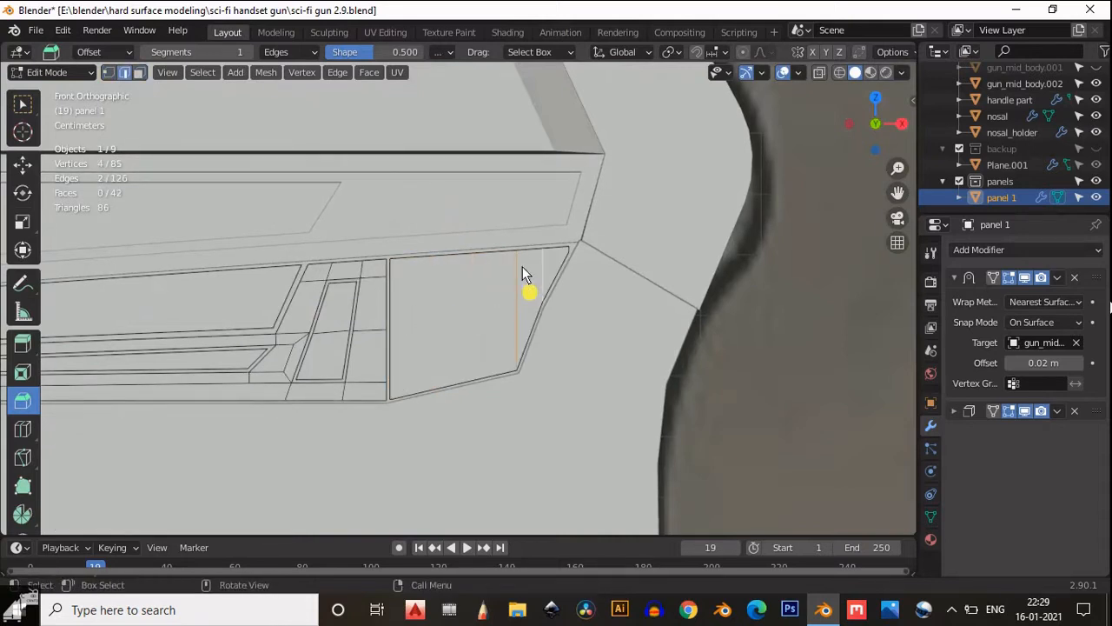
key(ctrl+z)
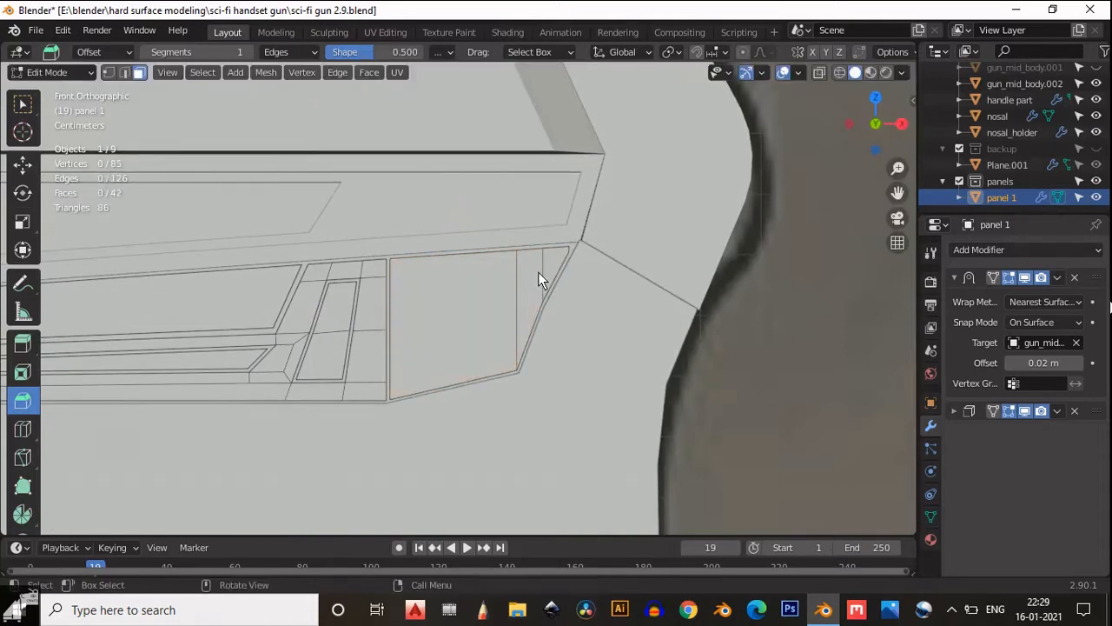
- Inset the rear section's two large faces by about 0.437 m, then inset them again by 0.2725 m
key(i)
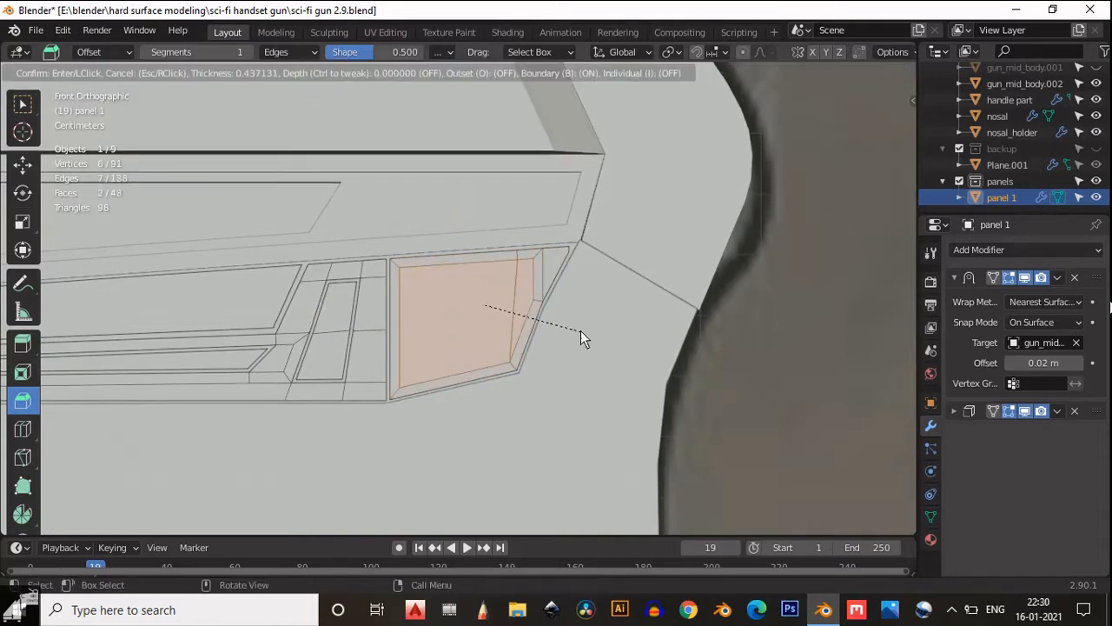
click(581, 330)
key(i)
click(585, 333)
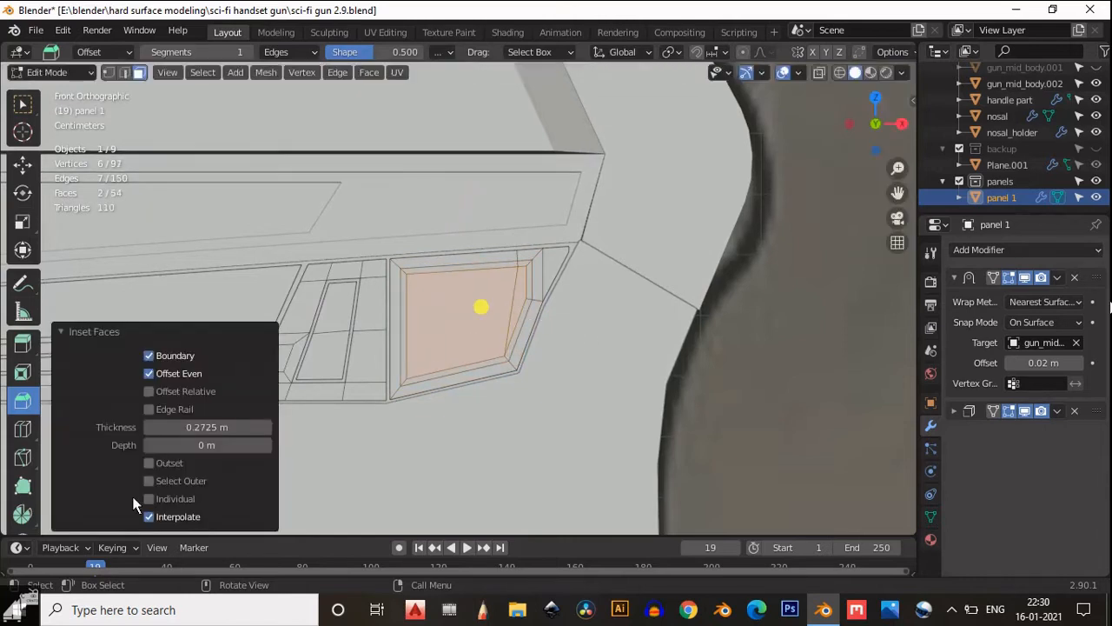
- Delete the ring of faces between the two insets to cut a groove around the rear section, and inspect it
key(x)
click(531, 321)
key(Tab)
middle_drag(532, 322, 467, 302)
click(529, 373)
- Duplicate the middle section's upper face onto the gun's upper body, offset about -0.18 m in X and 0.34 m in Z
key(Tab)
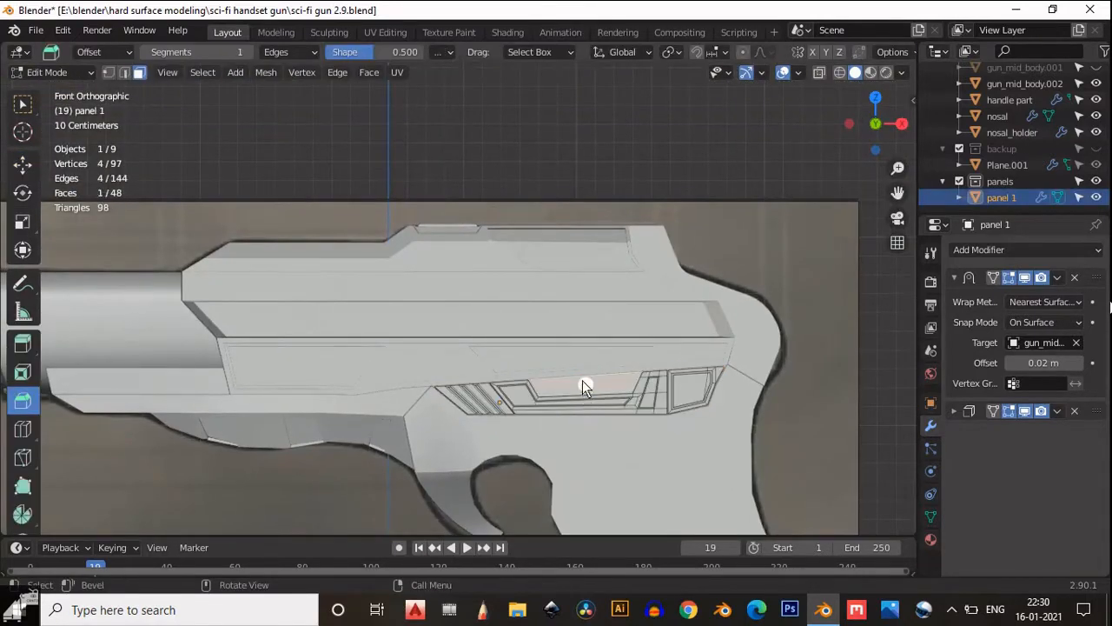
key(shift+d)
click(540, 310)
middle_drag(541, 310, 515, 376)
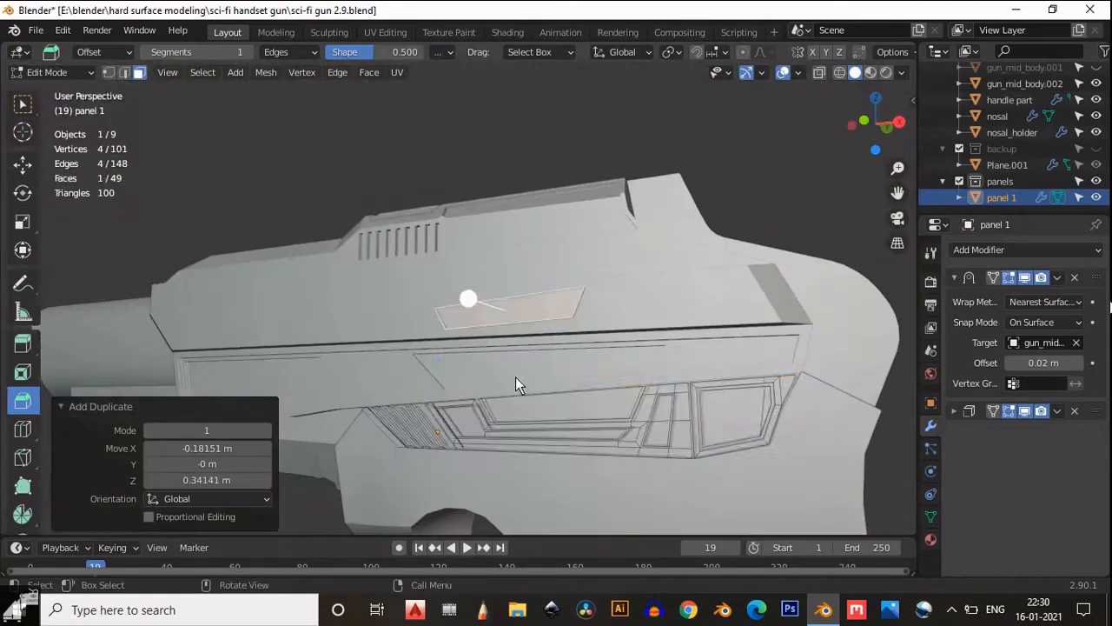
key(Tab)
click(863, 127)
key(Tab)
- Raise the copied face's front edge and upper corner vertices to line up with the upper edge of the body's recessed band
key(2)
click(432, 310)
click(23, 164)
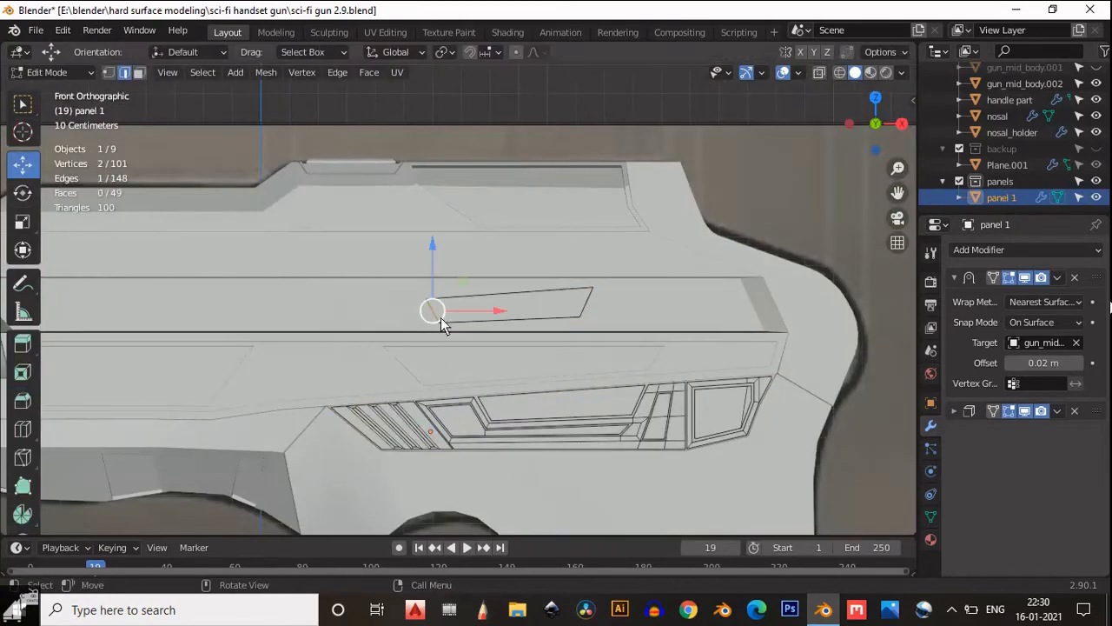
scroll(441, 317, up, 4)
drag(402, 266, 399, 223)
drag(785, 231, 700, 329)
key(1)
click(730, 270)
drag(736, 230, 735, 210)
click(391, 258)
drag(392, 218, 397, 213)
- Lower the copied face's bottom vertices to adjust the strip's height within the recessed band
drag(756, 368, 382, 287)
drag(571, 262, 578, 289)
click(417, 332)
drag(416, 291, 419, 314)
scroll(653, 374, down, 5)
- Box-select vertices of the copied face and move them along X towards the gun's front
drag(608, 306, 472, 441)
shift+middle_drag(521, 369, 628, 385)
drag(714, 307, 614, 387)
drag(731, 362, 379, 369)
scroll(555, 360, up, 5)
drag(584, 351, 428, 250)
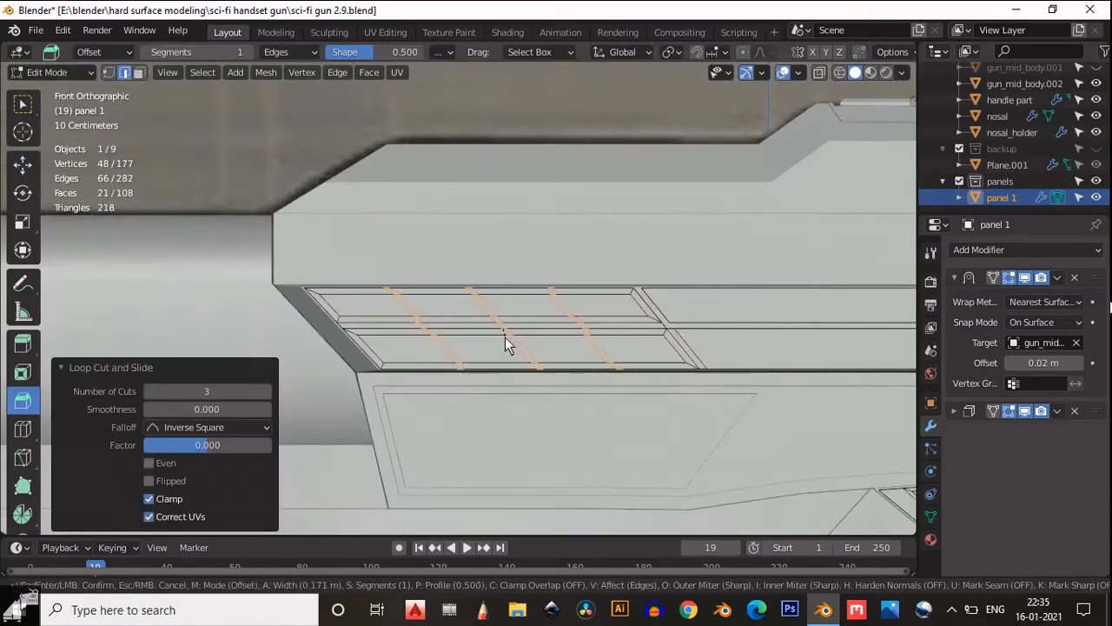
- Bevel the upper strip's three slanted front cuts with a 0.495 m width and one segment, and select the faces between its two rows
click(504, 328)
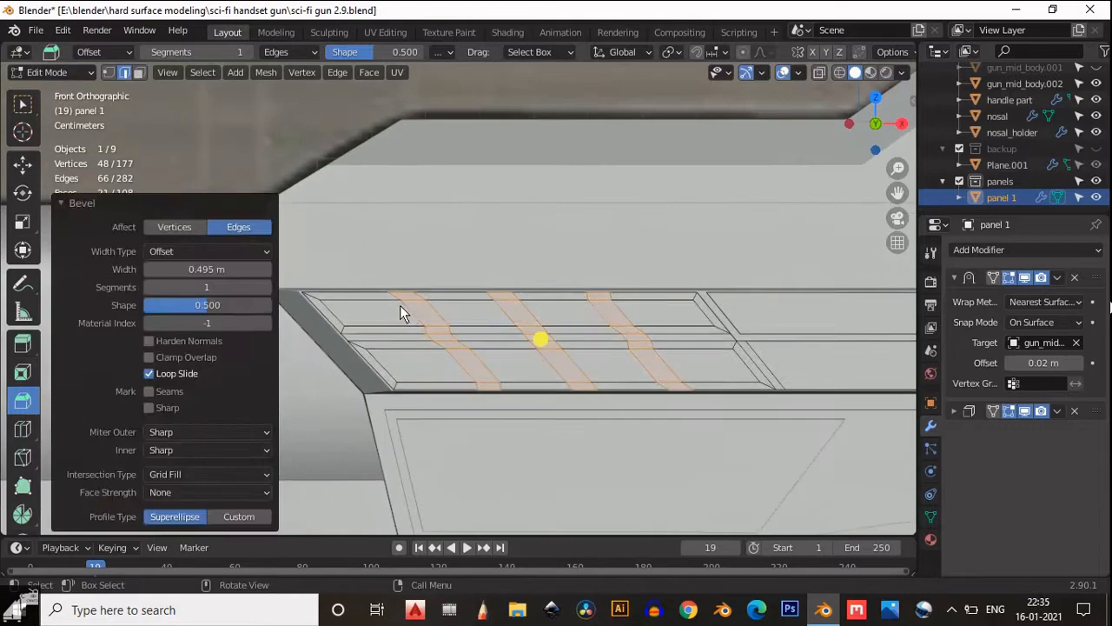
click(555, 324)
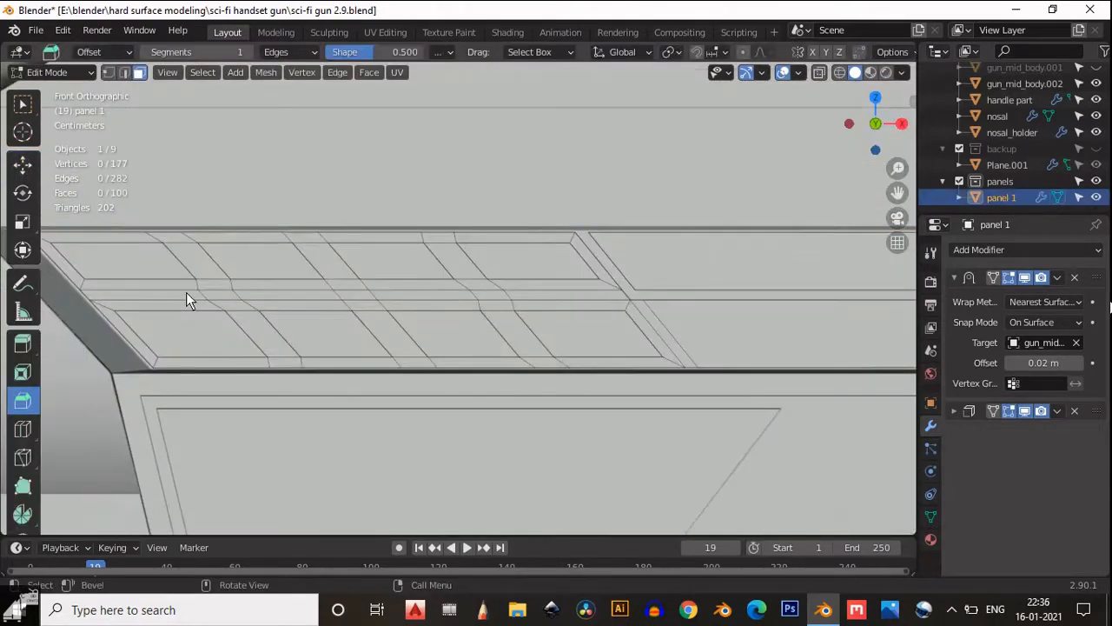
alt+click(186, 299)
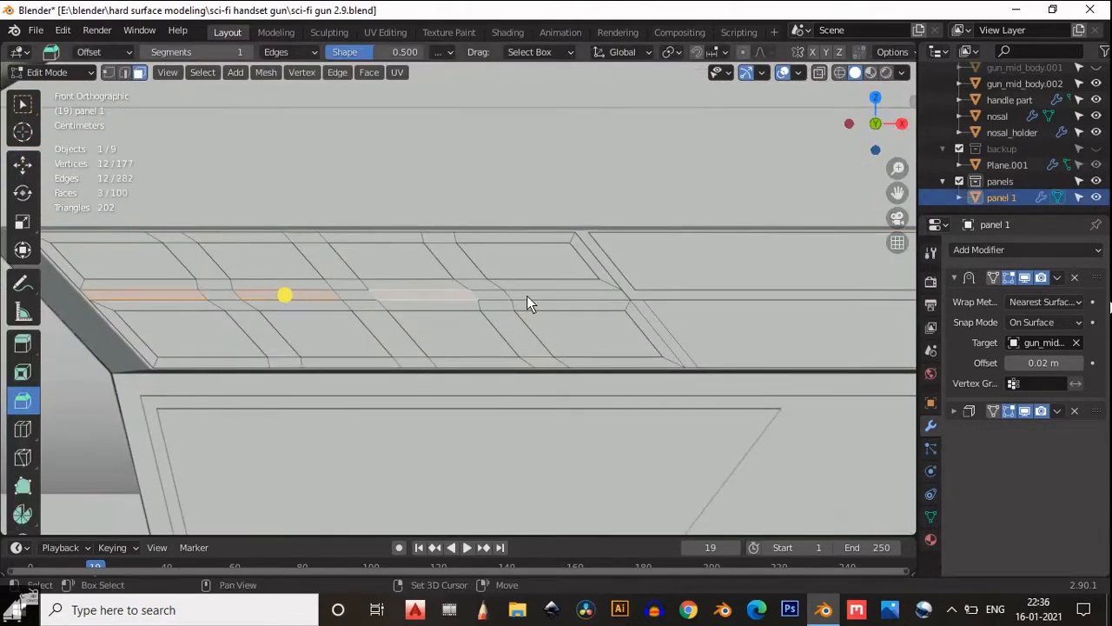
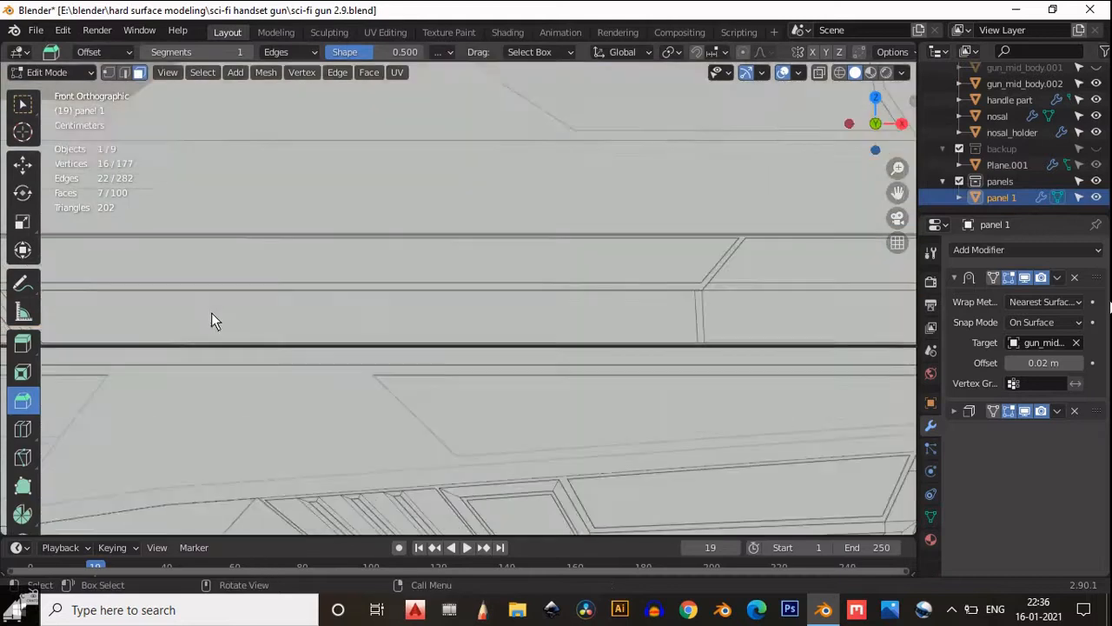
- Divide the upper strip's middle section with two lengthwise loop cuts, and add slanted cuts beside its first and third slanted edges
click(456, 308)
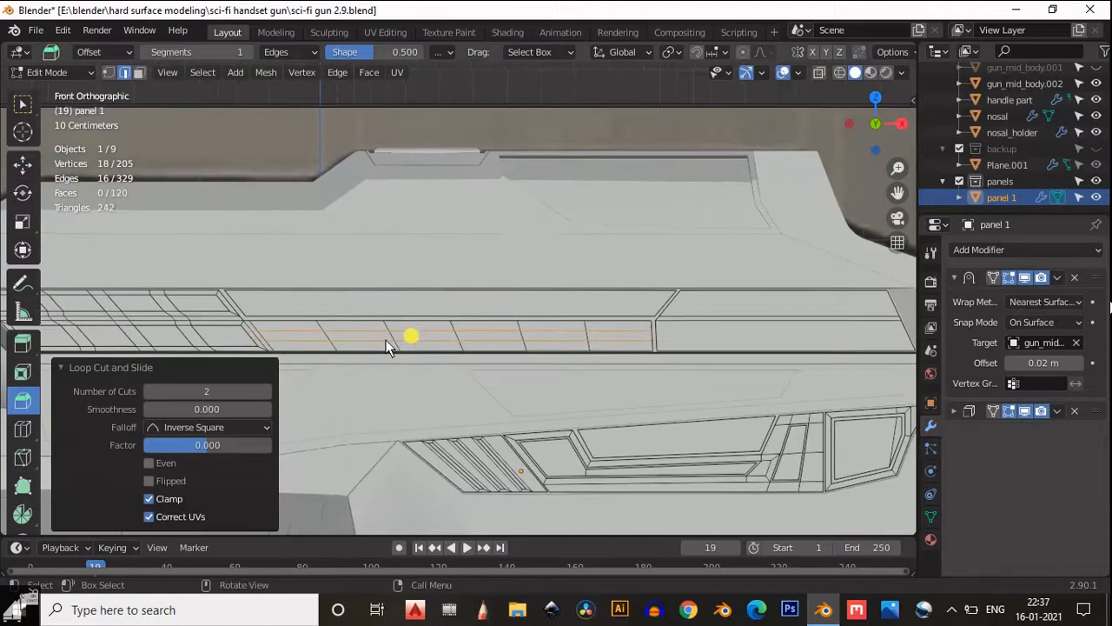
scroll(399, 350, up, 2)
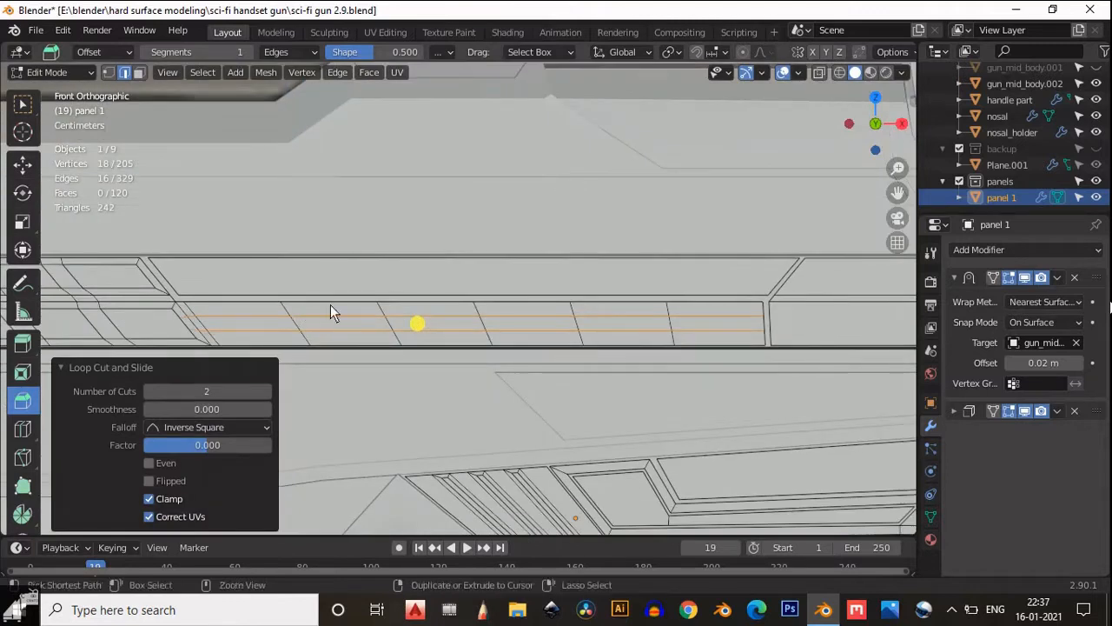
key(ctrl+r)
click(301, 317)
click(302, 323)
key(ctrl+r)
click(469, 316)
click(474, 307)
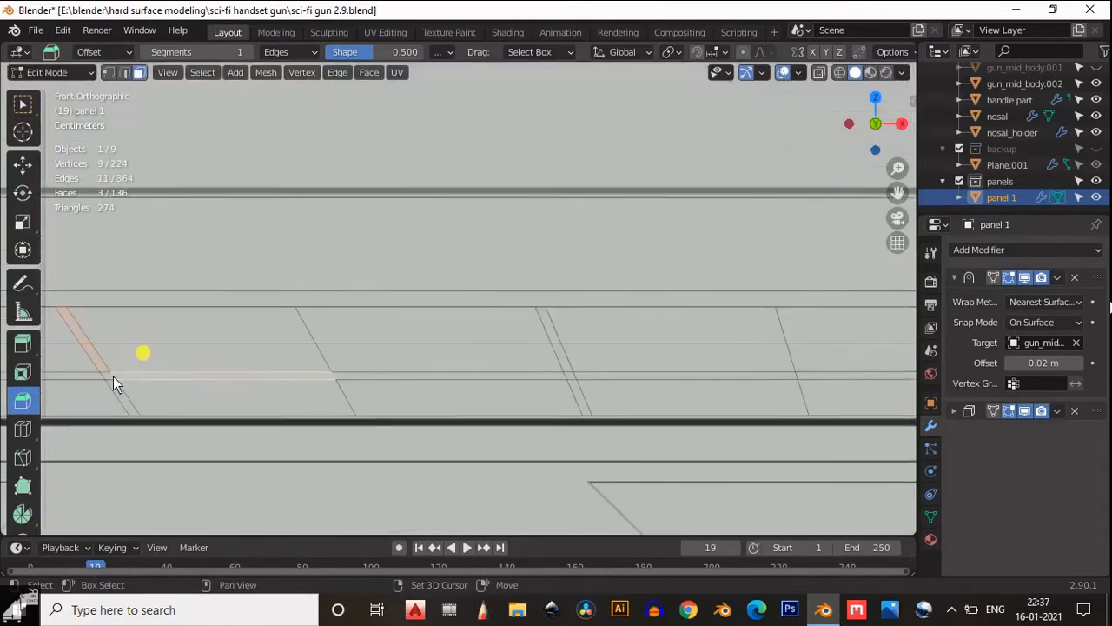
- Delete the narrow faces forming a stepped gap in the upper strip's middle section, and dissolve surplus edges beside it
key(x)
click(524, 365)
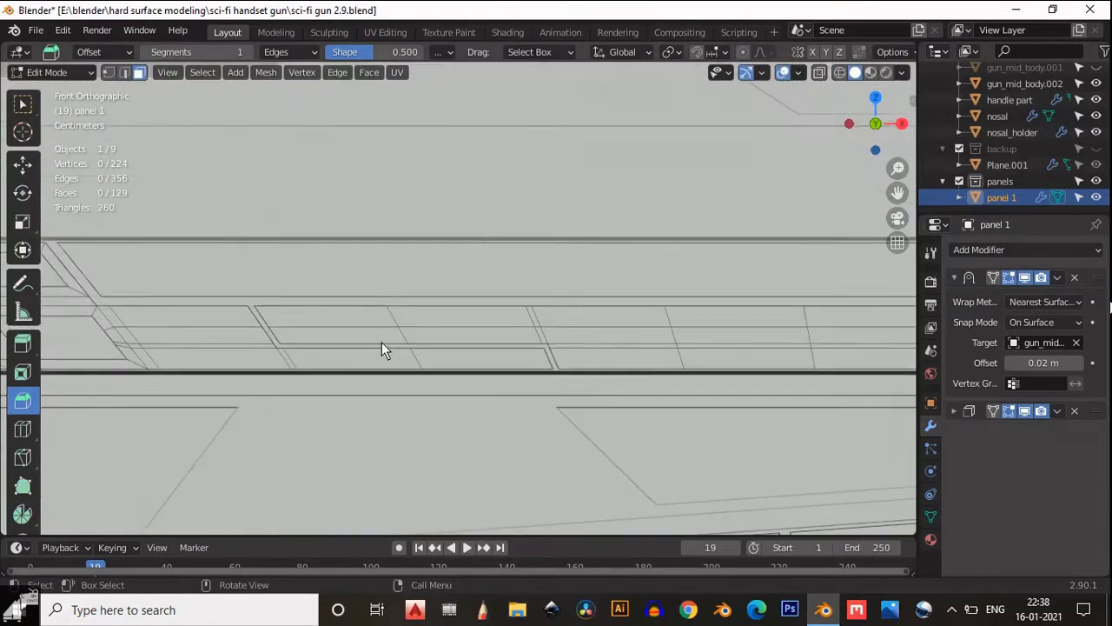
key(ctrl+x)
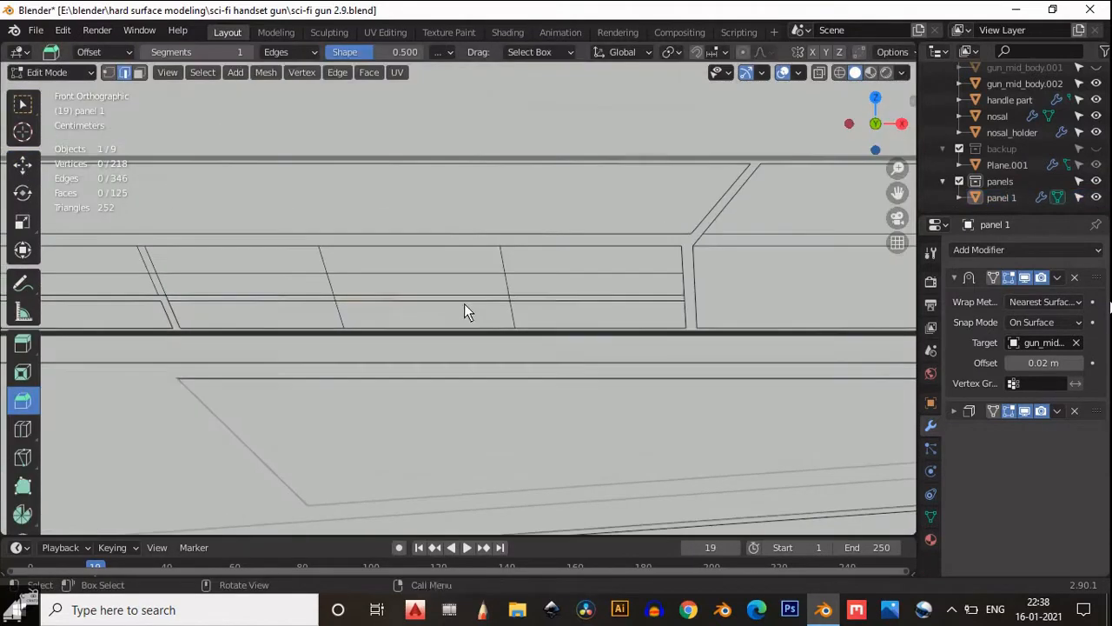
- Dissolve the lower of the two close lengthwise edge loops behind the gap, and merge vertices at last to form a diagonal edge
alt+click(424, 301)
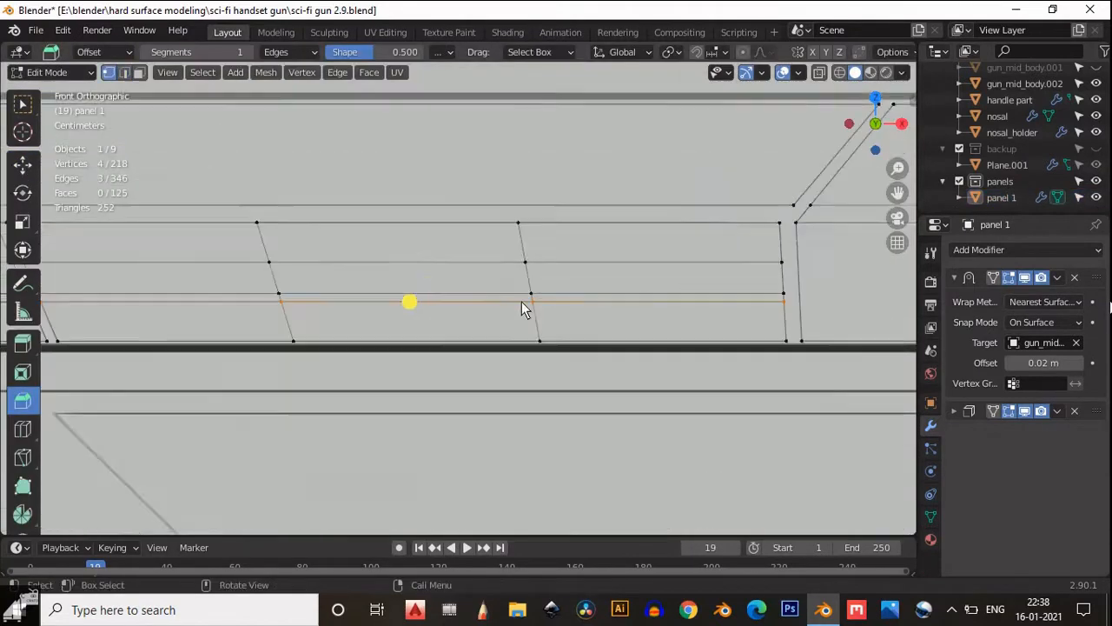
key(ctrl+x)
key(1)
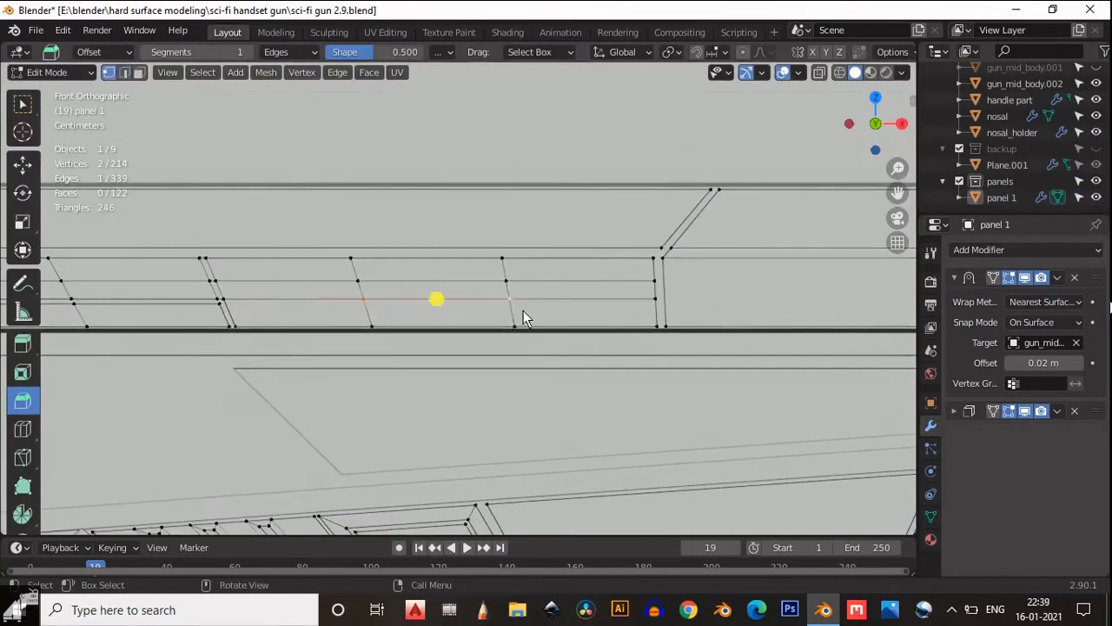
click(444, 327)
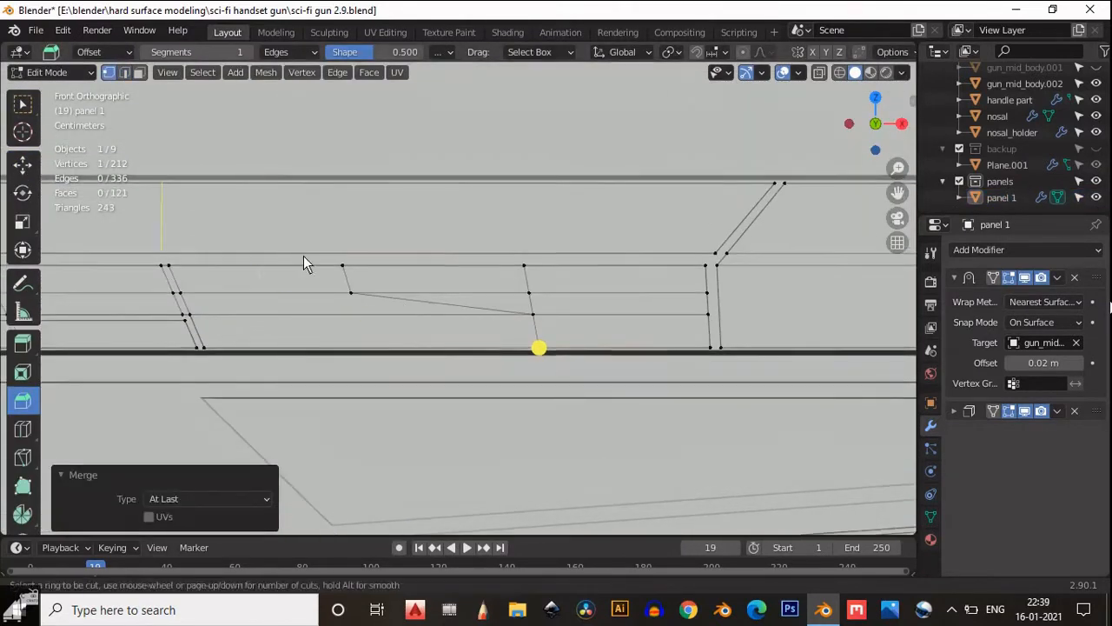
key(k)
key(Escape)
- Dissolve the leftover slanted edges above the diagonal's rear end
key(2)
alt+click(397, 299)
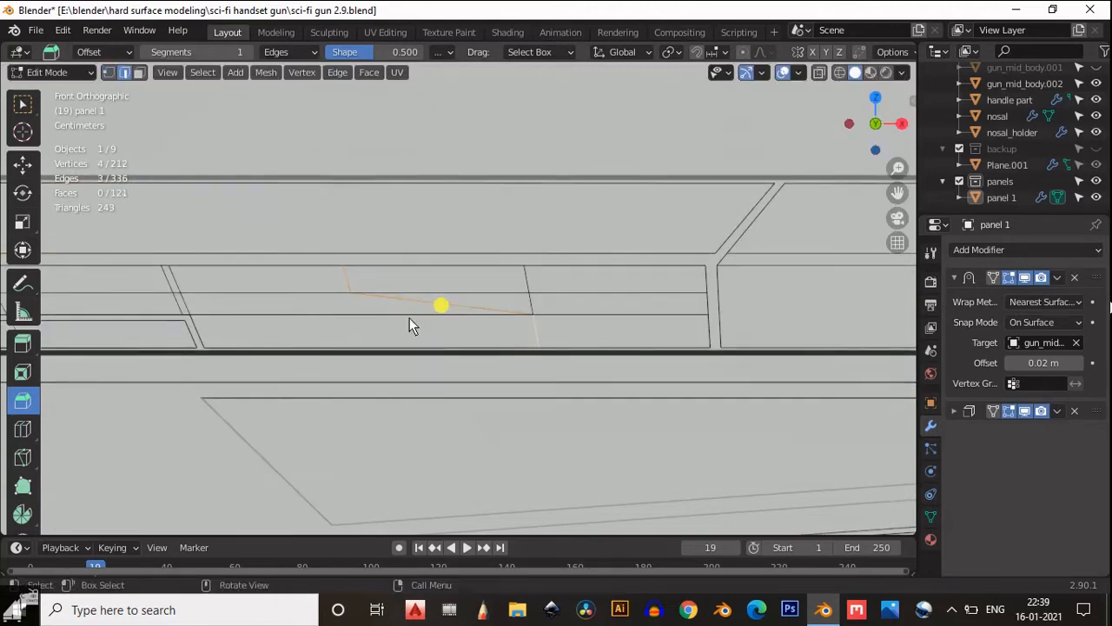
alt+click(528, 274)
key(ctrl+x)
- Try sliding the stepped diagonal edge path in the upper strip's middle section, and undo the slide
alt+click(473, 305)
key(g)
key(g)
click(485, 304)
key(ctrl+z)
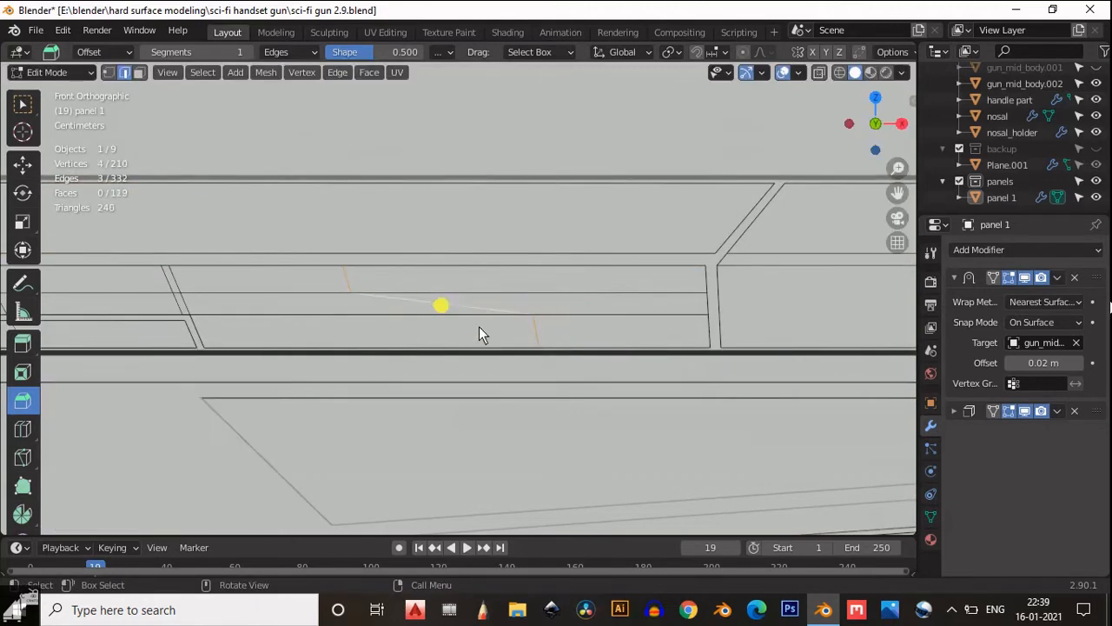
click(455, 312)
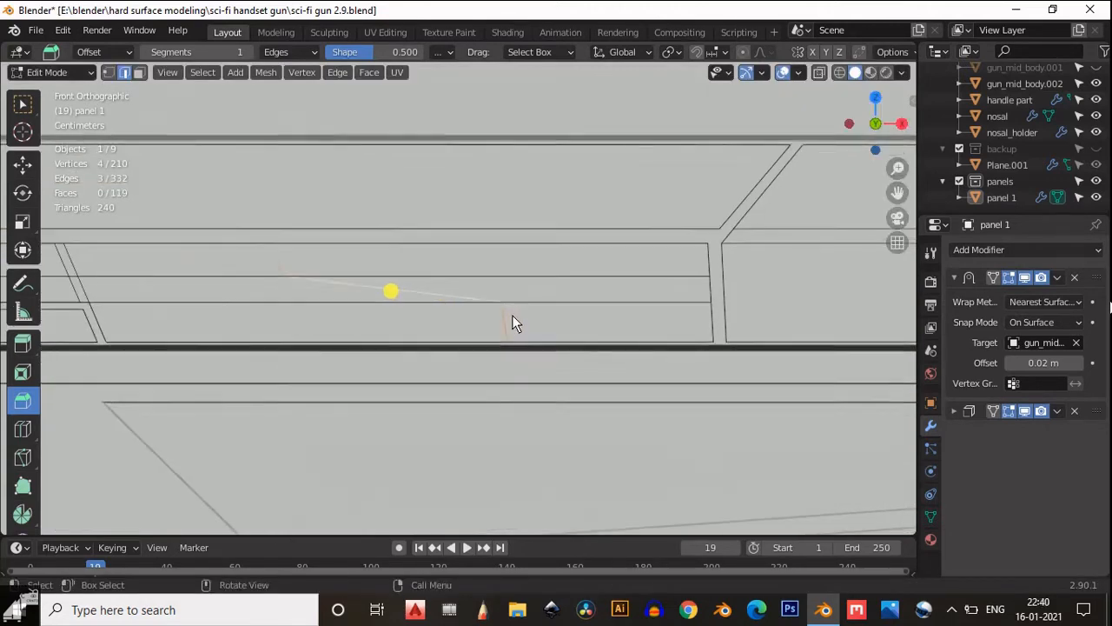
- Add a close parallel edge path along the stepped diagonal in the upper strip, and delete the narrow slanted face at its rear end
drag(512, 317, 430, 296)
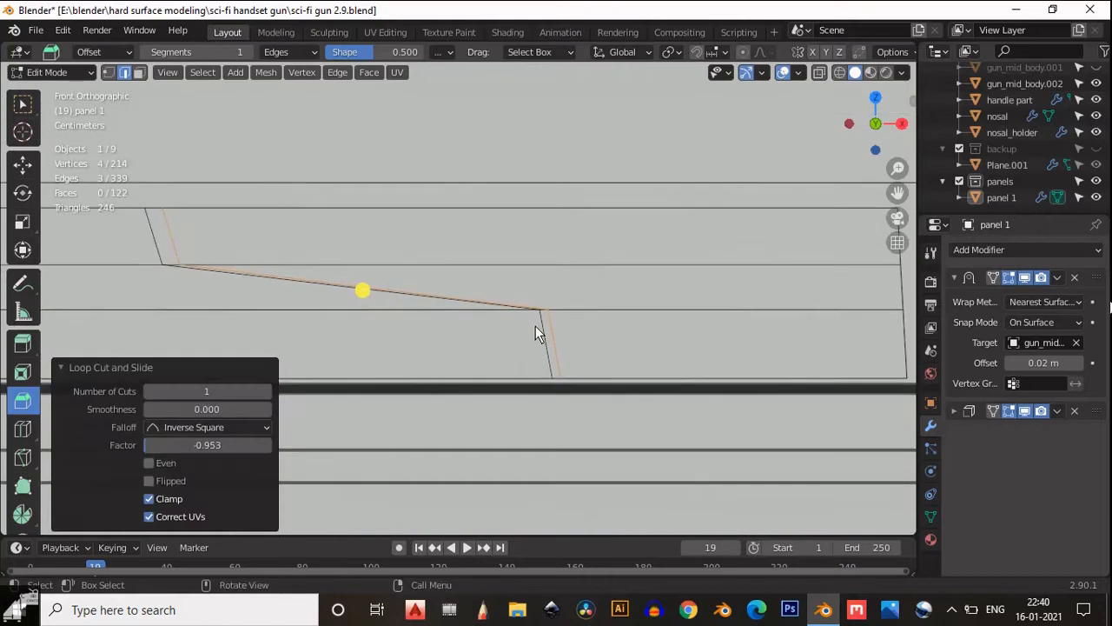
key(k)
click(510, 321)
key(Return)
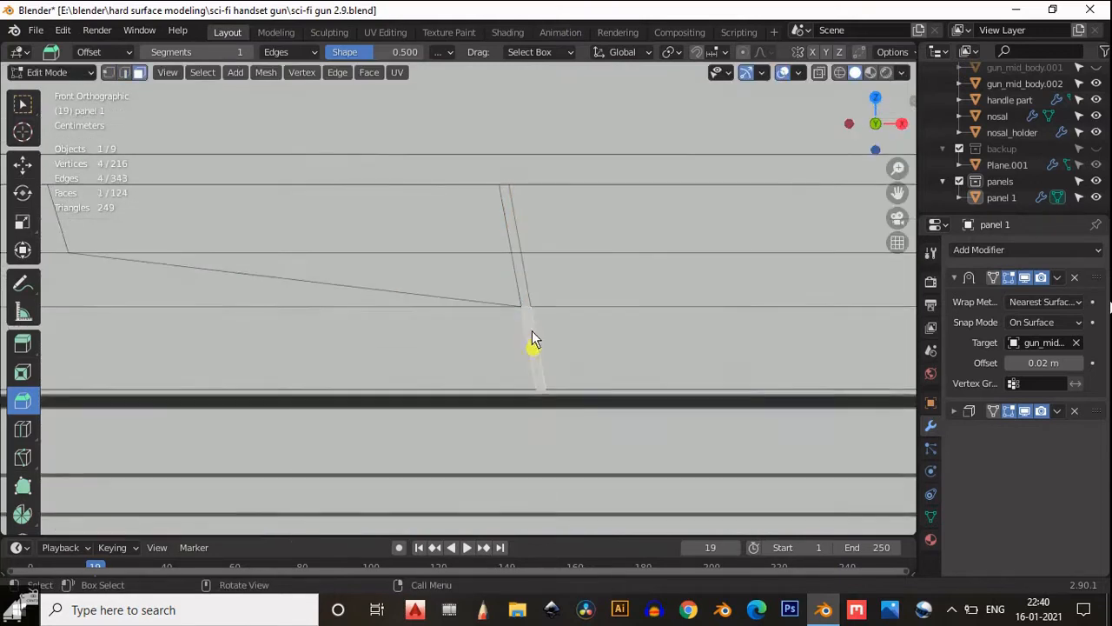
key(x)
key(f)
- Add a loop cut in the strip's upper row, and slide it close to the slanted edge at the diagonal's front end
scroll(532, 330, down, 1)
key(ctrl+r)
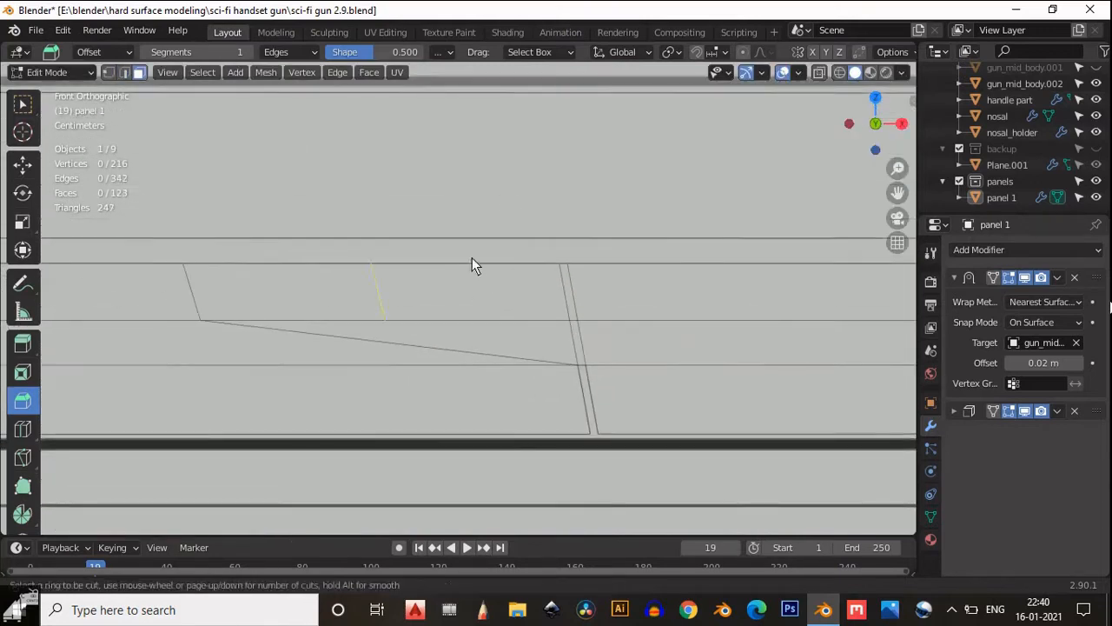
click(472, 258)
click(291, 288)
key(g)
key(g)
click(289, 293)
- Try another loop cut along the diagonal between the two slanted gaps, and undo it
key(ctrl+r)
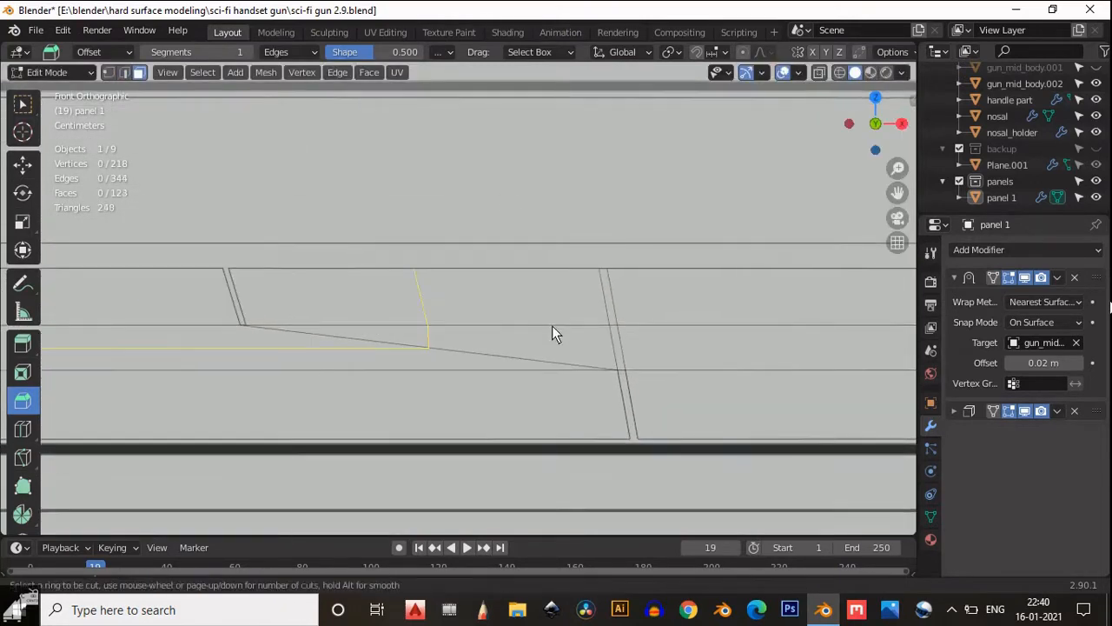
click(249, 339)
click(373, 361)
shift+middle_drag(425, 373, 452, 368)
key(ctrl+z)
- Try sliding the vertices at both ends of the diagonal, and undo the last slide
key(1)
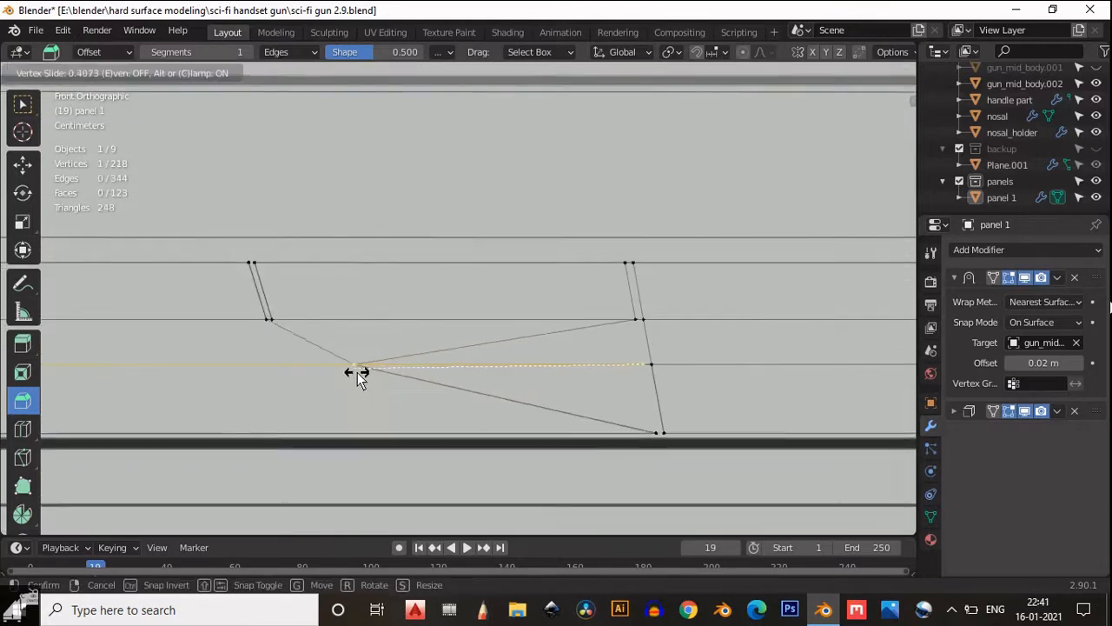
click(641, 365)
scroll(566, 377, up, 3)
click(292, 402)
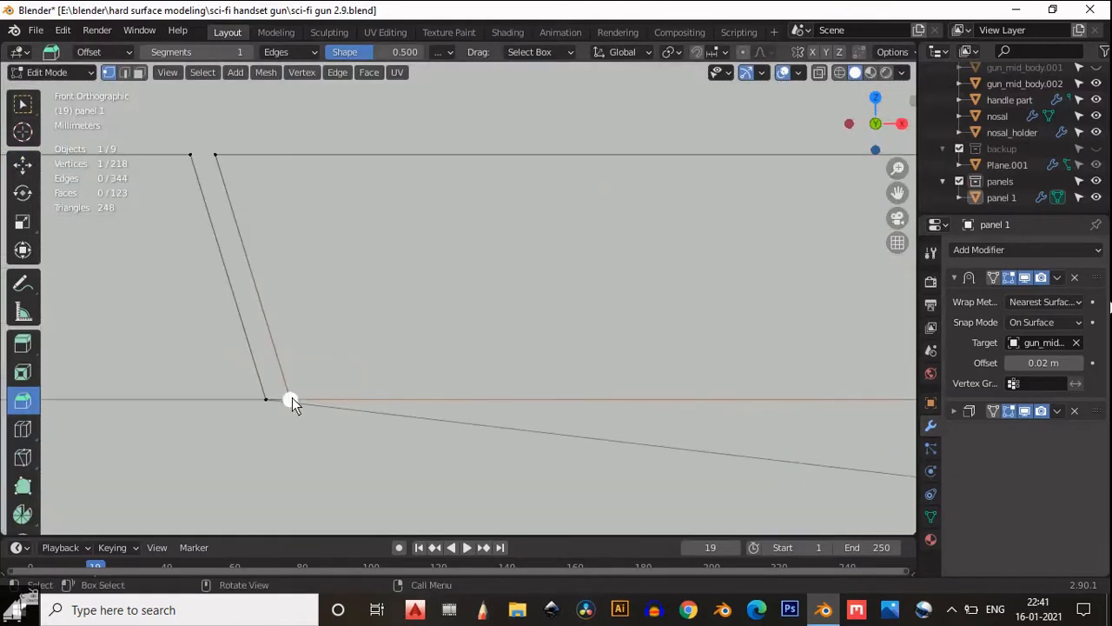
key(g)
key(g)
click(362, 401)
click(221, 151)
key(g)
key(g)
key(Escape)
key(ctrl+z)
- Dissolve the diagonal edge connecting the two slanted gaps in the strip's middle section
key(2)
click(567, 337)
key(ctrl+x)
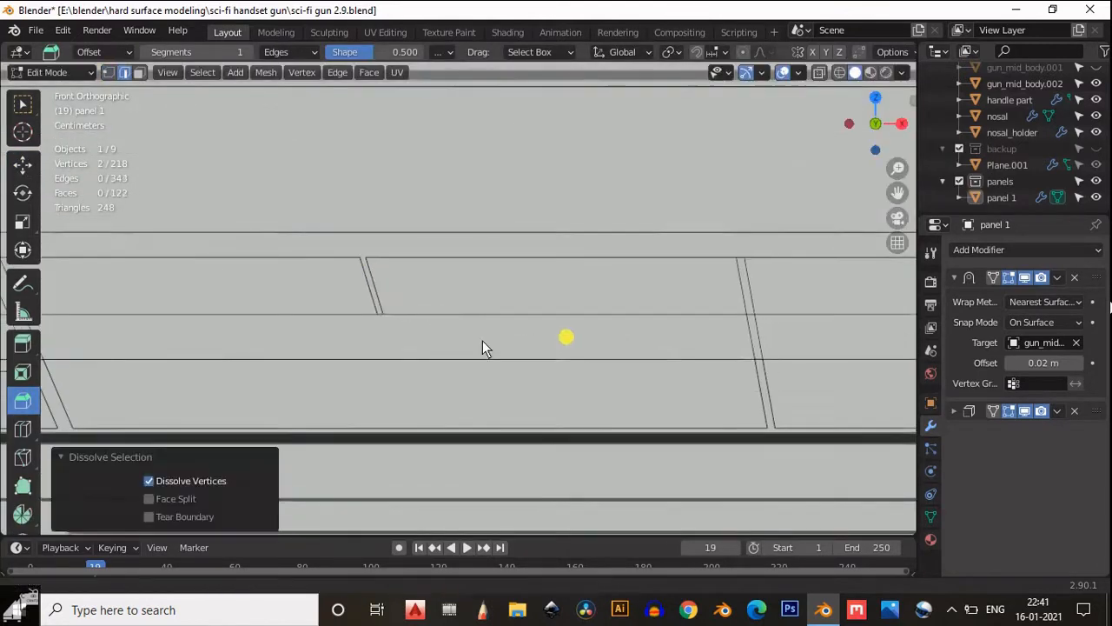
- Add offset slanted loop cuts in the strip's upper and lower rows, ahead of the rear slanted gap
shift+middle_drag(720, 298, 549, 297)
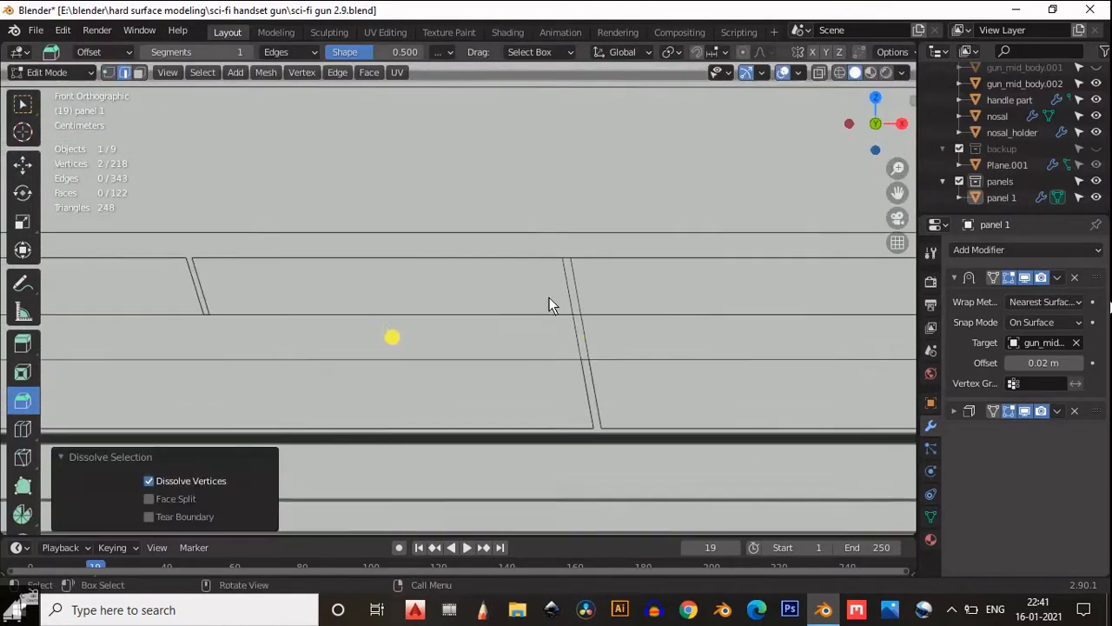
key(ctrl+r)
click(382, 320)
click(487, 322)
scroll(565, 271, down, 5)
scroll(393, 312, up, 3)
key(ctrl+r)
click(580, 318)
- Cut a diagonal edge with the Knife joining the lower row's slanted edge to the upper row's slanted edge
key(1)
scroll(597, 278, up, 1)
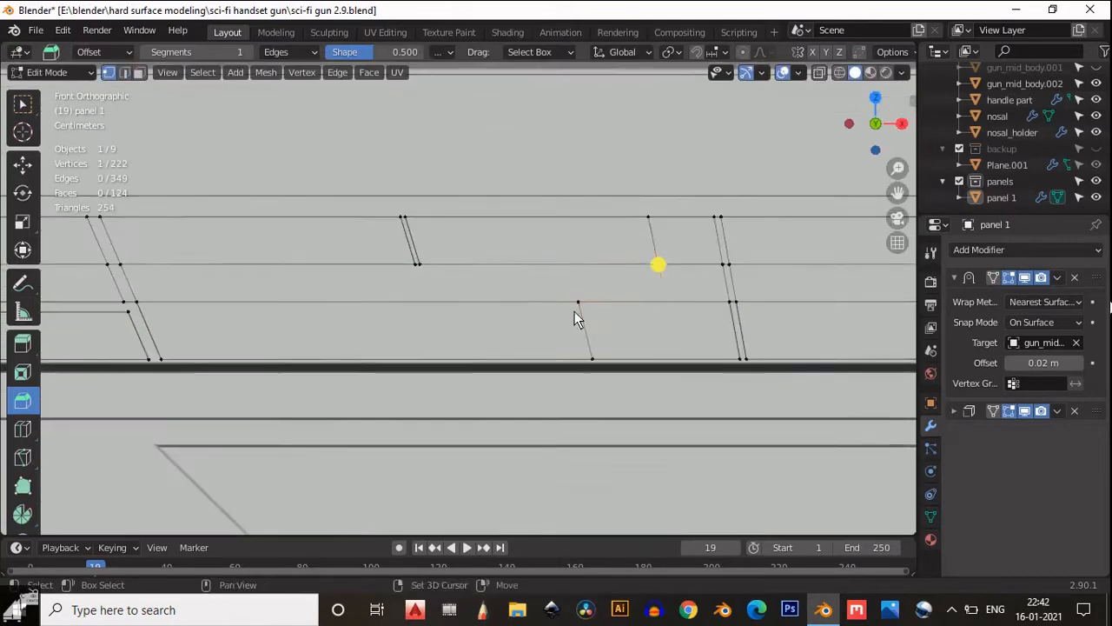
click(22, 457)
click(578, 300)
click(657, 263)
key(Return)
click(22, 104)
- Replace the parallel loop cut with a Knife cut that follows the zigzag edge path just behind it, down to the strip's lower edge
key(ctrl+r)
key(ctrl+z)
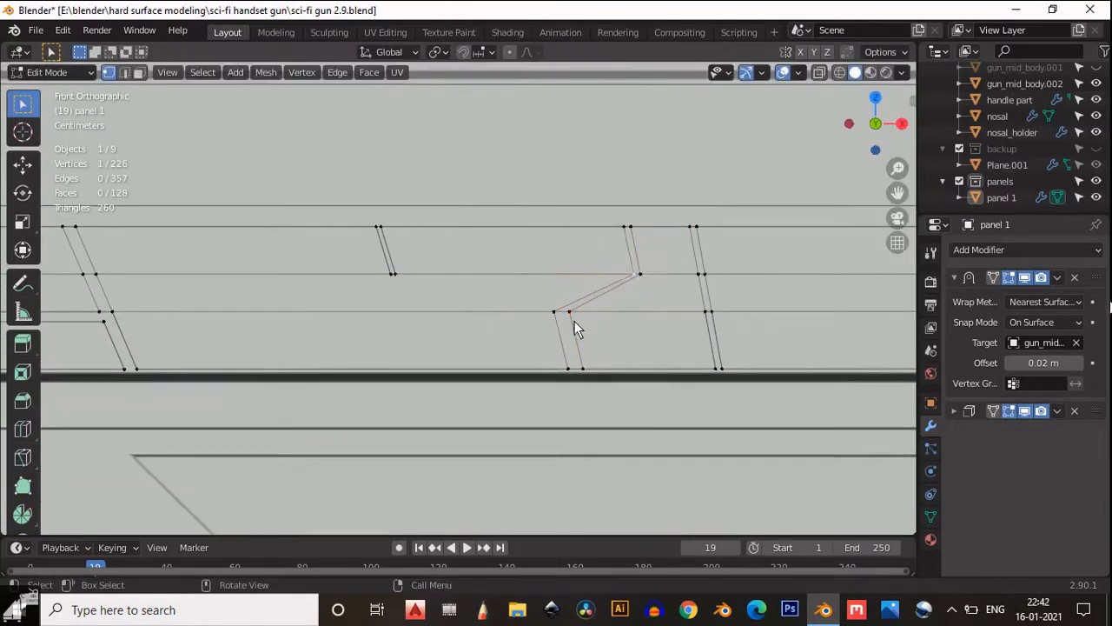
shift+middle_drag(575, 320, 560, 324)
click(23, 457)
click(620, 229)
click(630, 278)
click(554, 315)
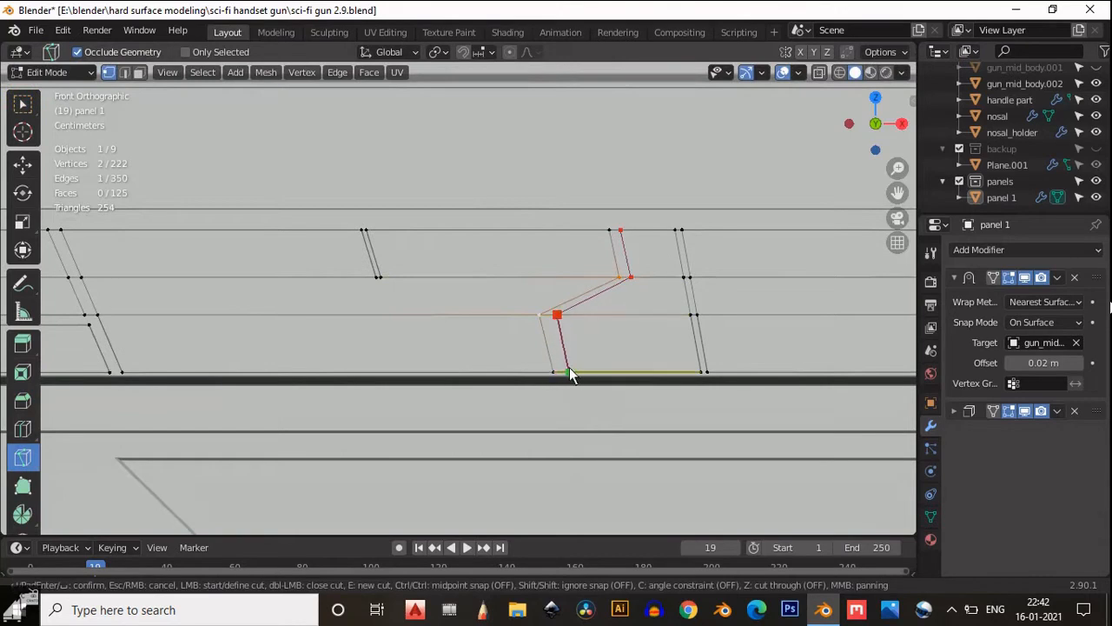
click(570, 372)
key(Return)
- Slide the zigzag's vertices in the upper row along their edges to adjust the gap's width
scroll(570, 372, up, 3)
click(22, 104)
click(630, 325)
key(g)
key(g)
click(646, 356)
click(716, 330)
key(g)
key(g)
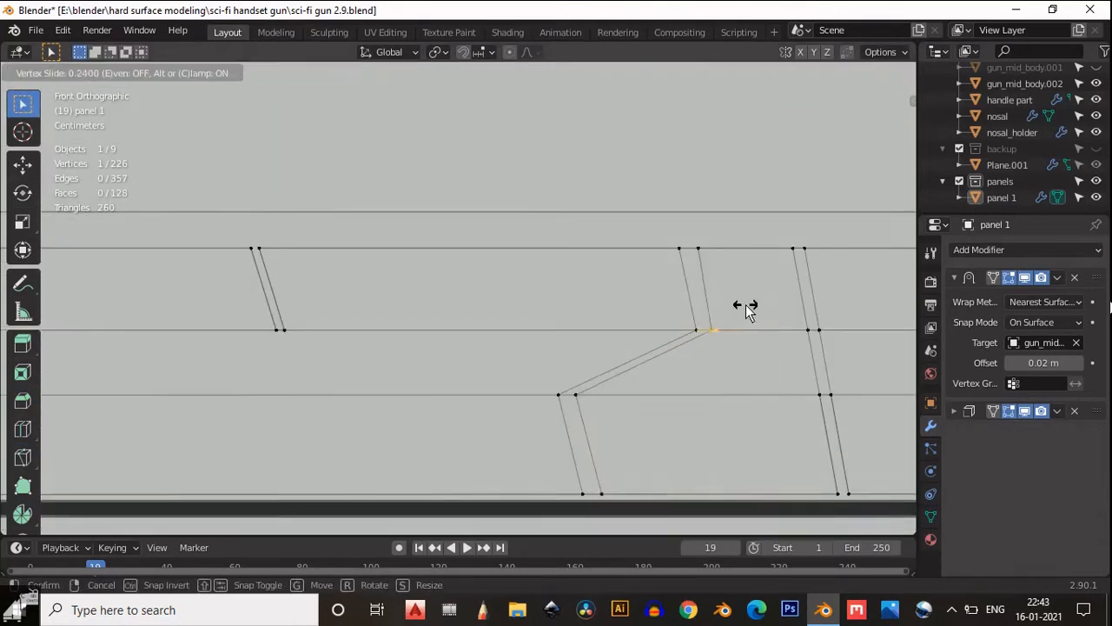
click(746, 304)
click(698, 248)
key(g)
key(g)
click(756, 246)
- Check the panel in Object Mode, and slide the lower edges of the straight slanted gap behind the zigzag
key(Tab)
scroll(716, 322, down, 8)
click(876, 123)
key(Tab)
scroll(685, 351, up, 4)
key(g)
key(g)
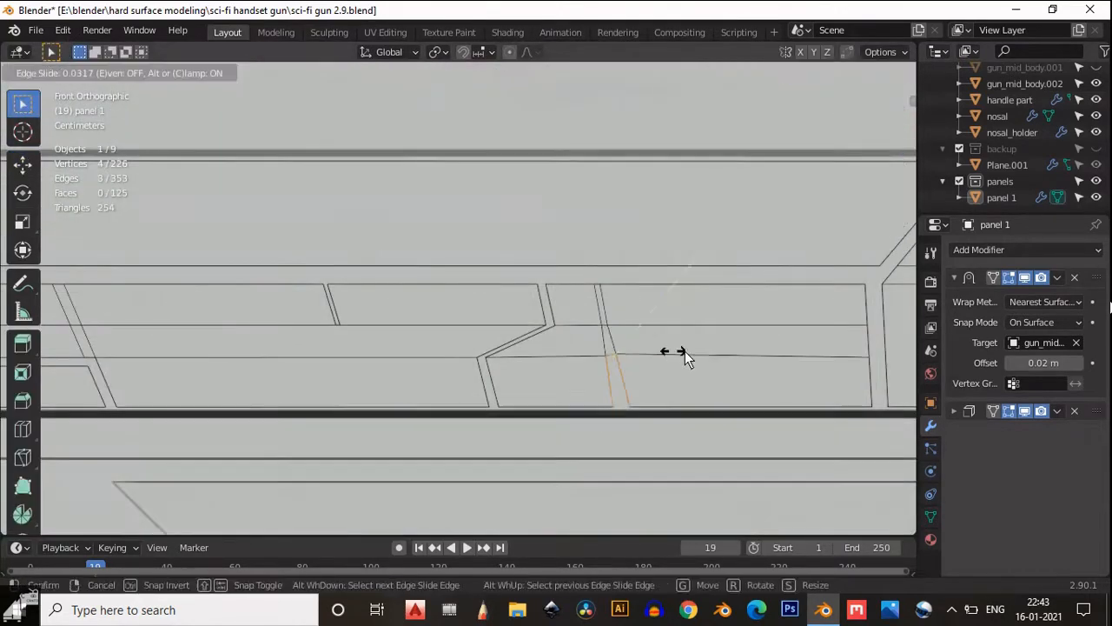
click(685, 351)
- Try placing two close slanted edges in the lower row beneath the narrow gap ahead of the zigzag
scroll(366, 336, down, 5)
click(365, 339)
key(g)
key(g)
click(466, 353)
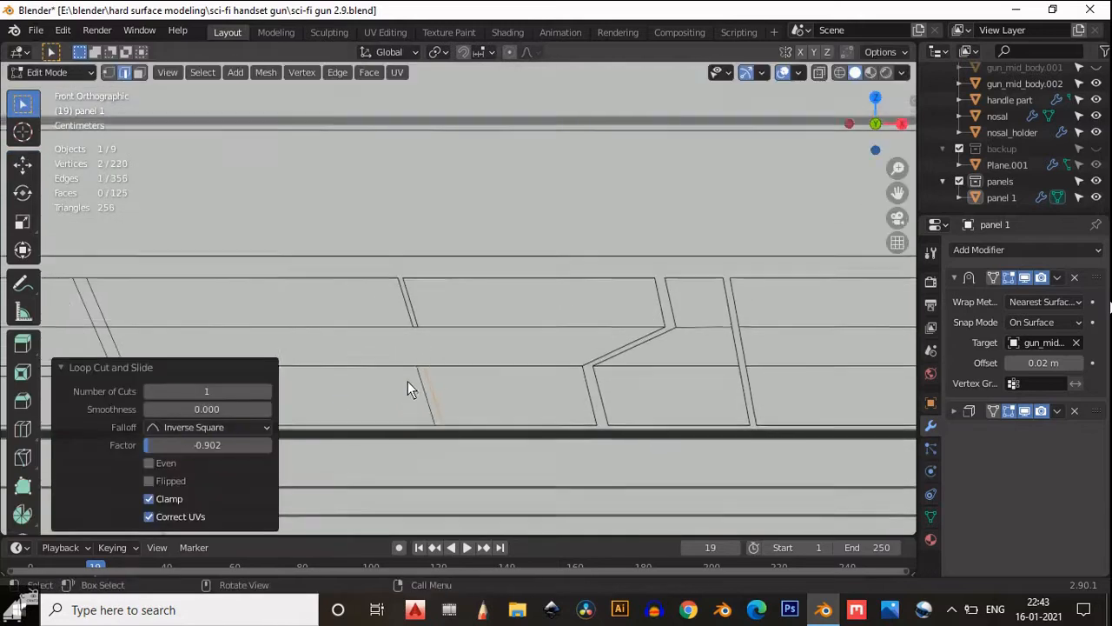
- Extend both sides of the short front gap down to the strip's lower edge with two parallel Knife cuts
scroll(409, 385, up, 3)
click(22, 457)
click(461, 276)
click(510, 479)
key(Return)
key(1)
click(466, 277)
click(522, 478)
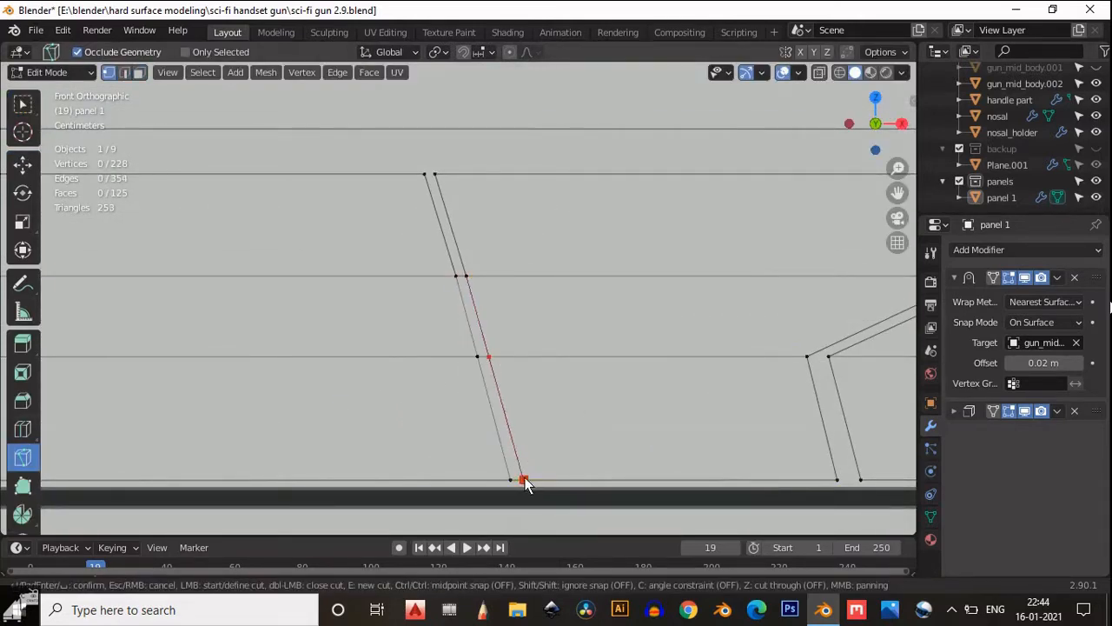
key(Return)
key(w)
drag(468, 346, 535, 488)
key(g)
key(g)
right_click(558, 421)
- Slide the rear edge of the extended gap in the lower row slightly toward the zigzag
key(2)
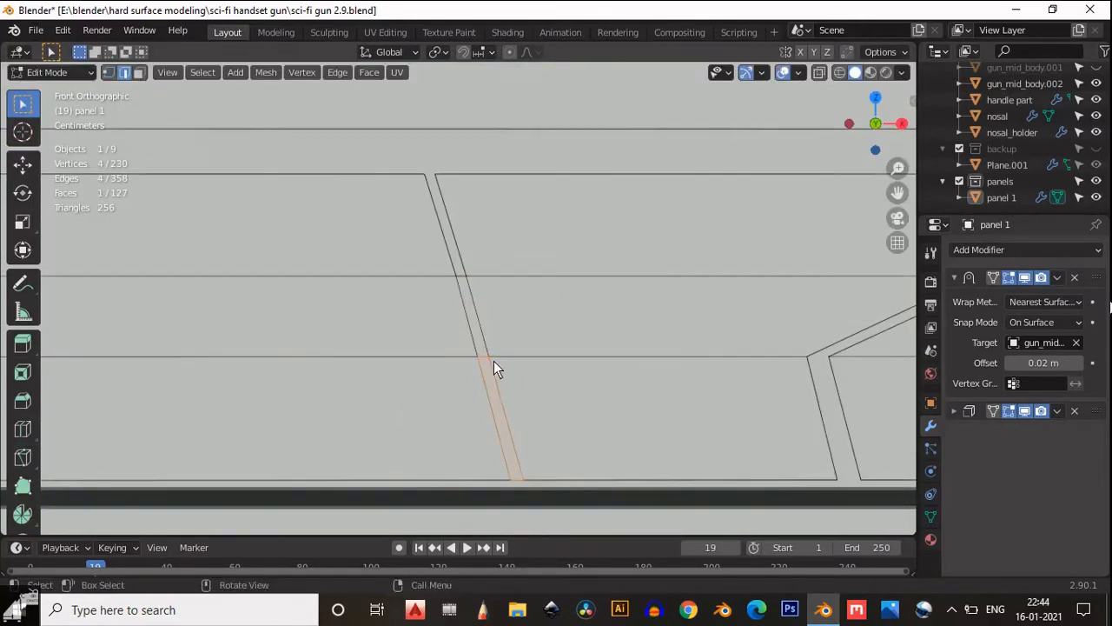
click(493, 365)
key(g)
key(g)
click(540, 448)
key(g)
key(g)
click(554, 457)
- Slide the extended gap's front edge in the lower row, and adjust its vertices to keep the gap evenly narrow
alt+click(494, 406)
key(g)
key(g)
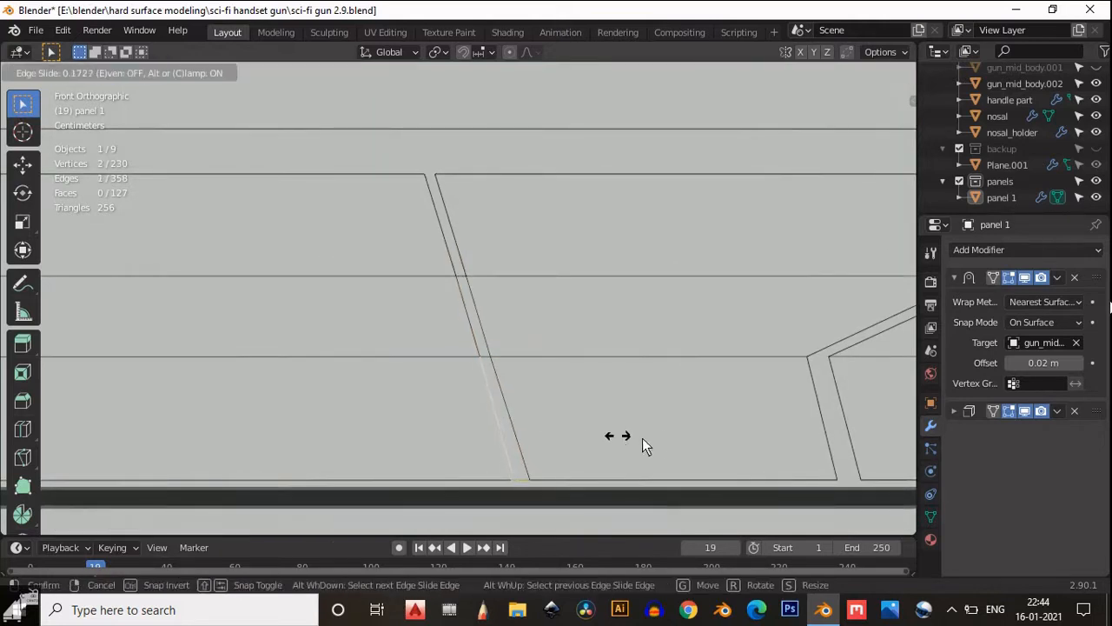
click(643, 439)
key(1)
click(519, 479)
key(g)
key(g)
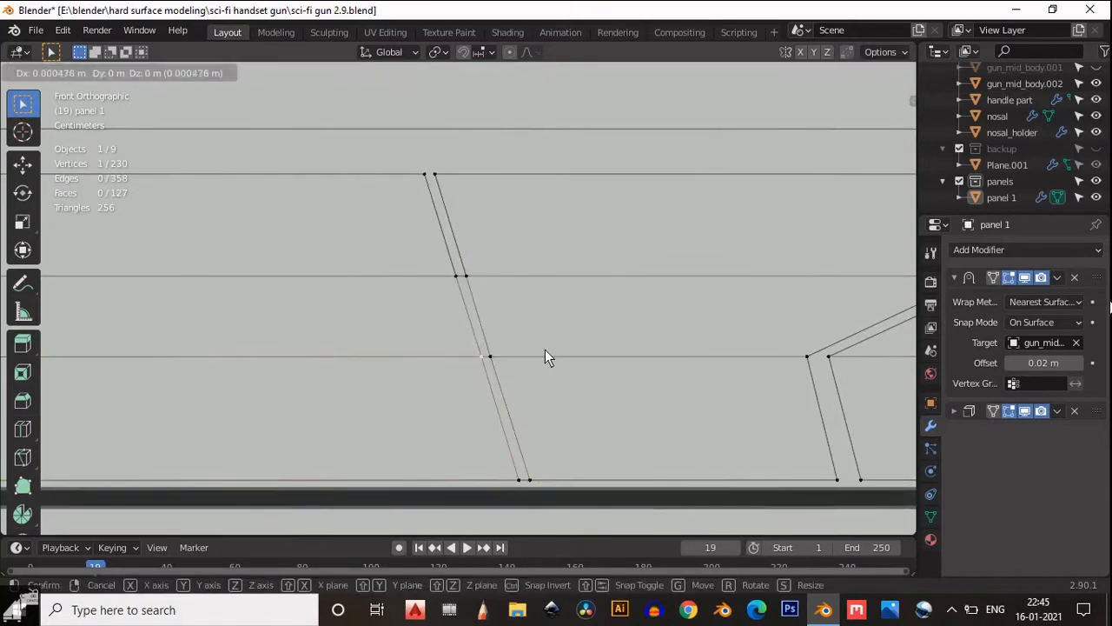
click(547, 361)
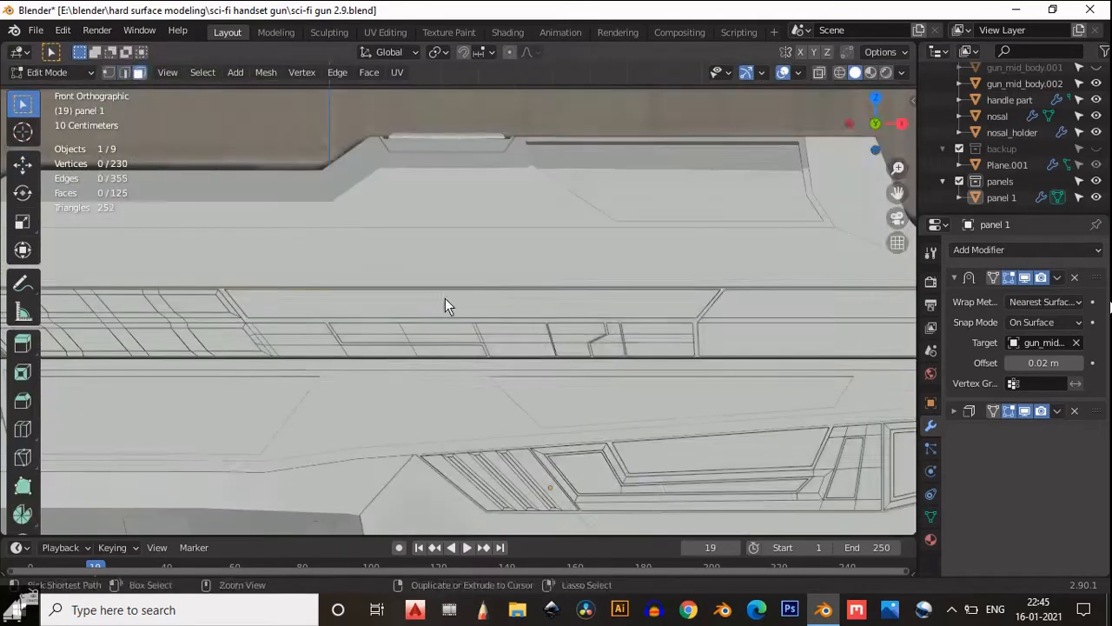
- Add a slanted loop cut across the long band above the segmented rows, positioned toward its rear end
key(ctrl+r)
click(445, 298)
click(676, 311)
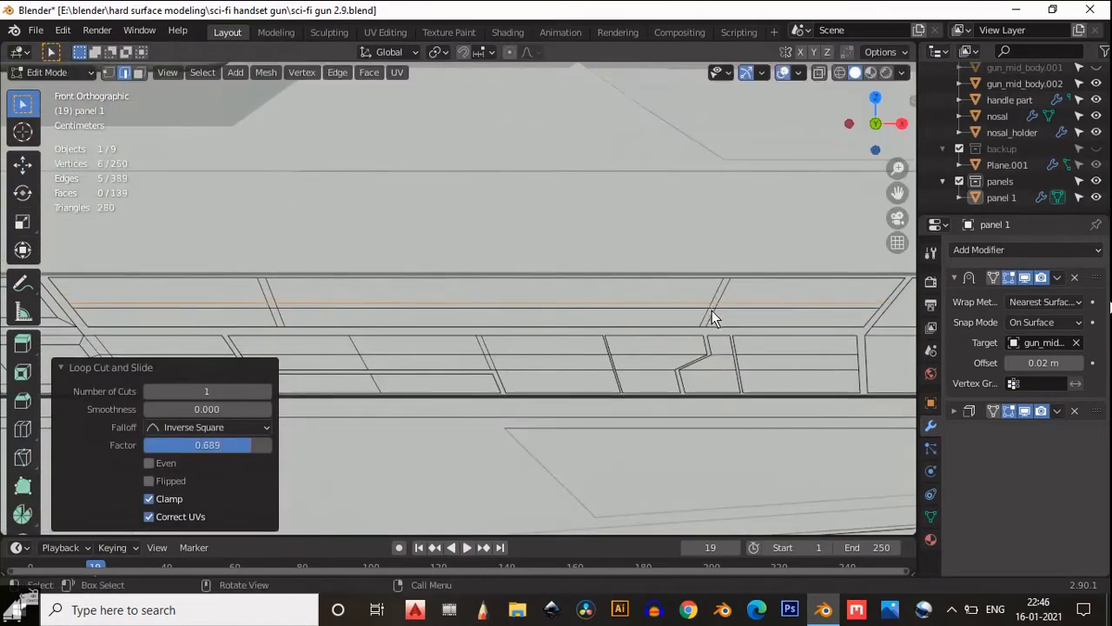
- Slide the lower lengthwise edge loop in the long band up close beneath the other one
alt+click(473, 313)
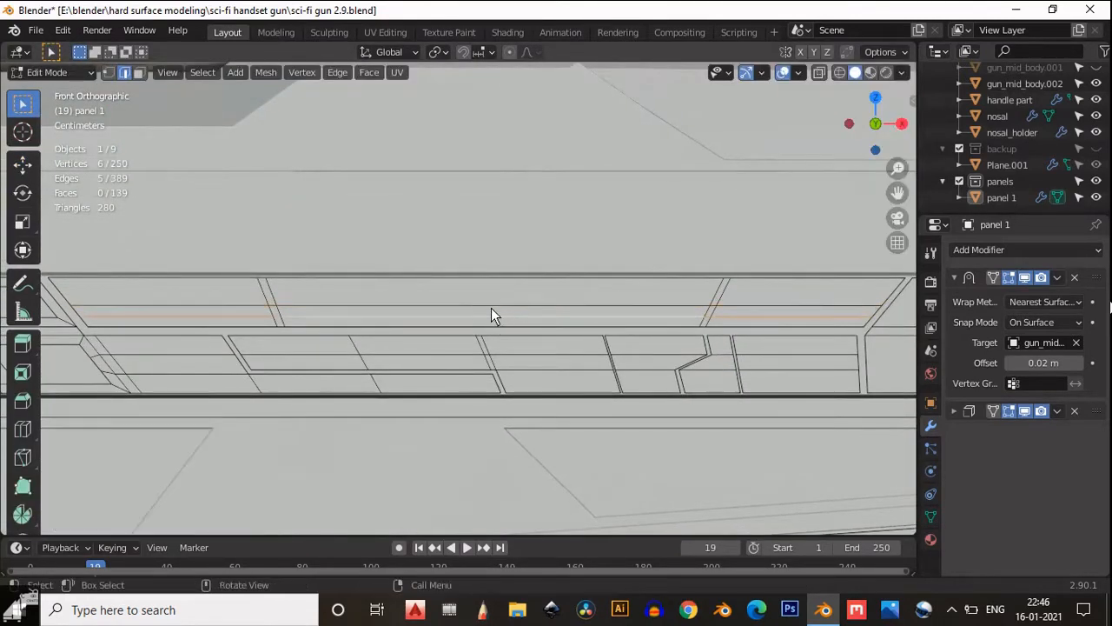
key(g)
key(g)
click(492, 262)
- Delete the narrow faces down the front slant, along the lengthwise loops and up the rear slant, forming a trough-shaped gap
key(3)
click(267, 292)
ctrl+click(287, 308)
ctrl+click(718, 301)
key(x)
key(f)
- Dissolve the surplus edges beside the trough-shaped gap, and review the gun's side panels in perspective
alt+click(305, 315)
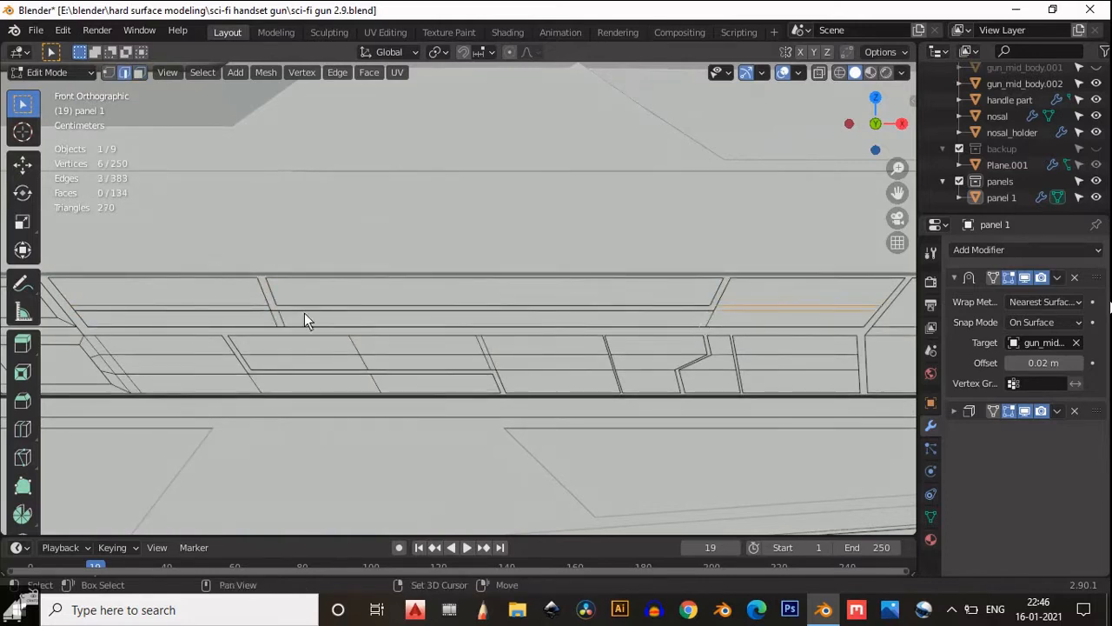
key(ctrl+x)
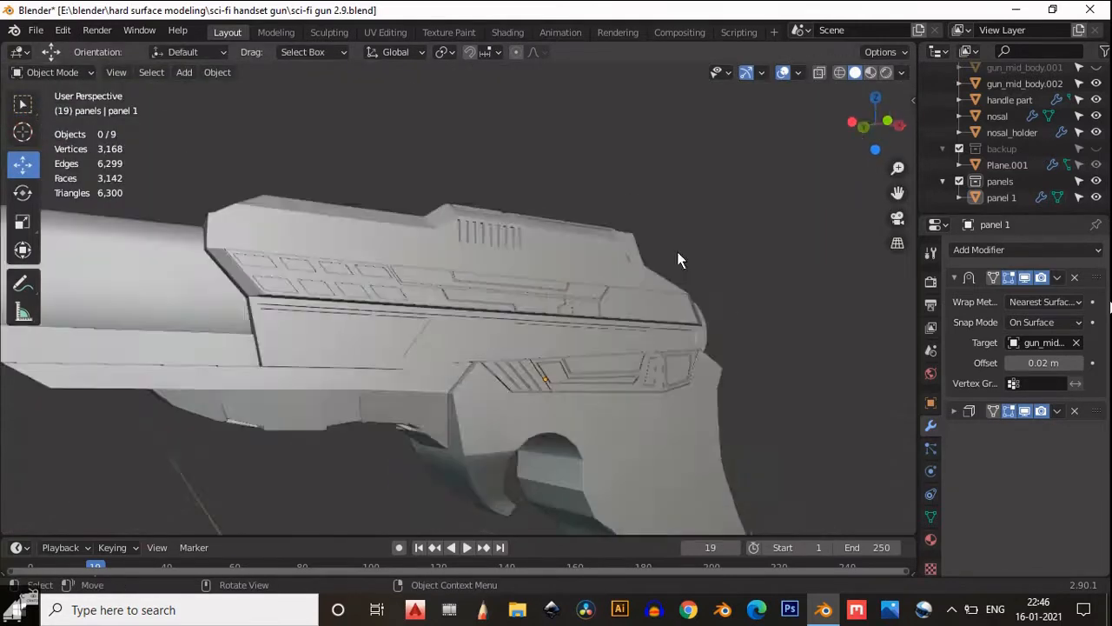
middle_drag(678, 255, 694, 338)
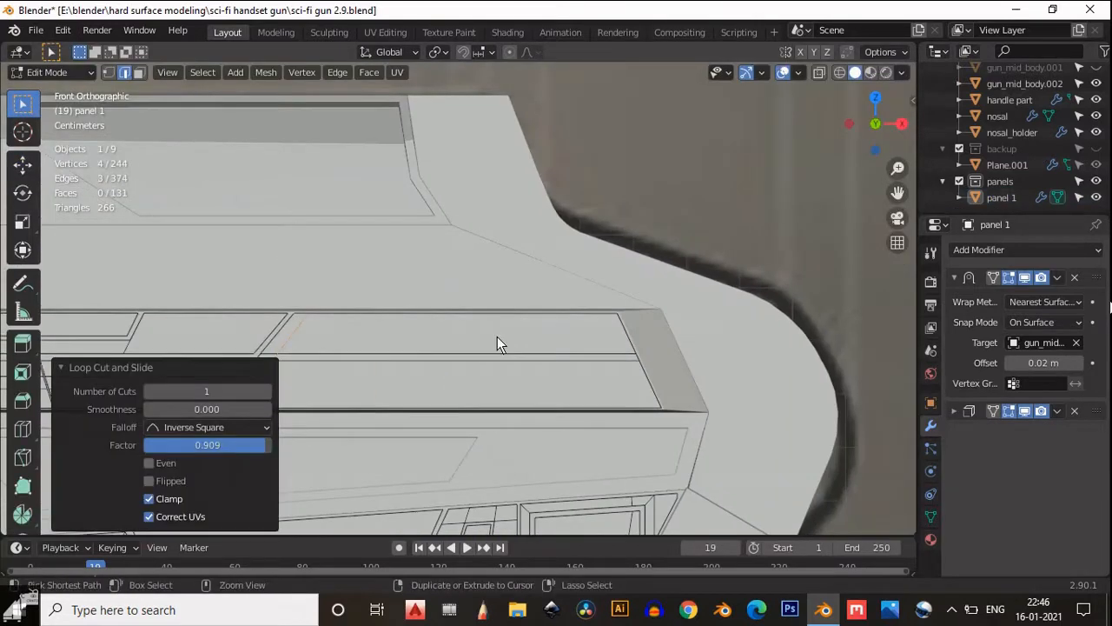
- Slide the latest loop cut along panel 1's rear strip and inset the two large faces behind the cuts
scroll(485, 348, down, 1)
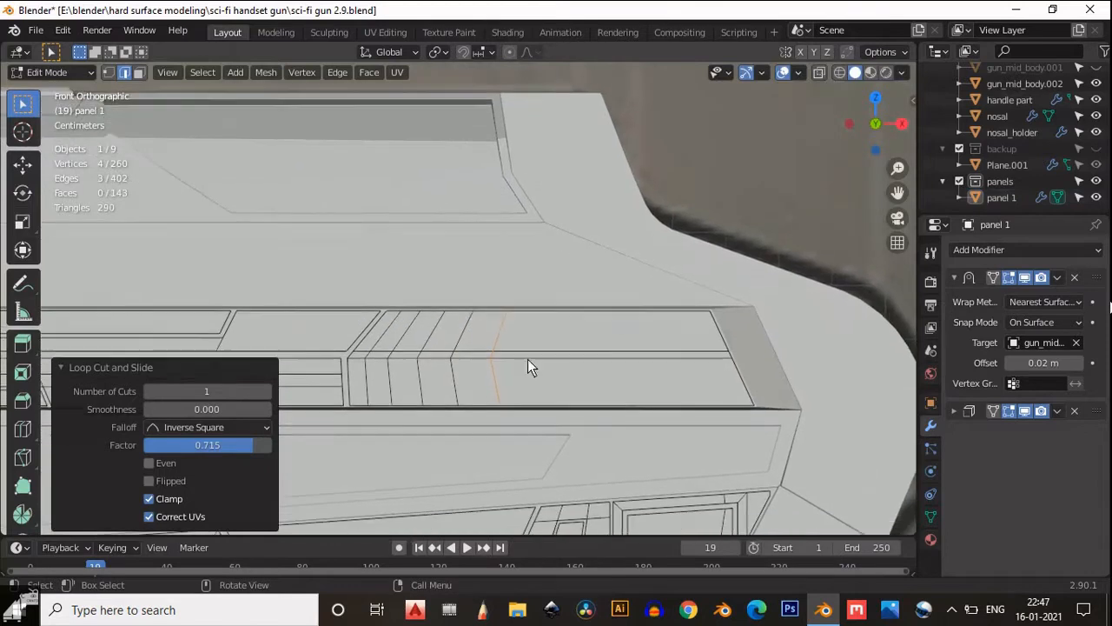
key(g)
key(g)
click(546, 357)
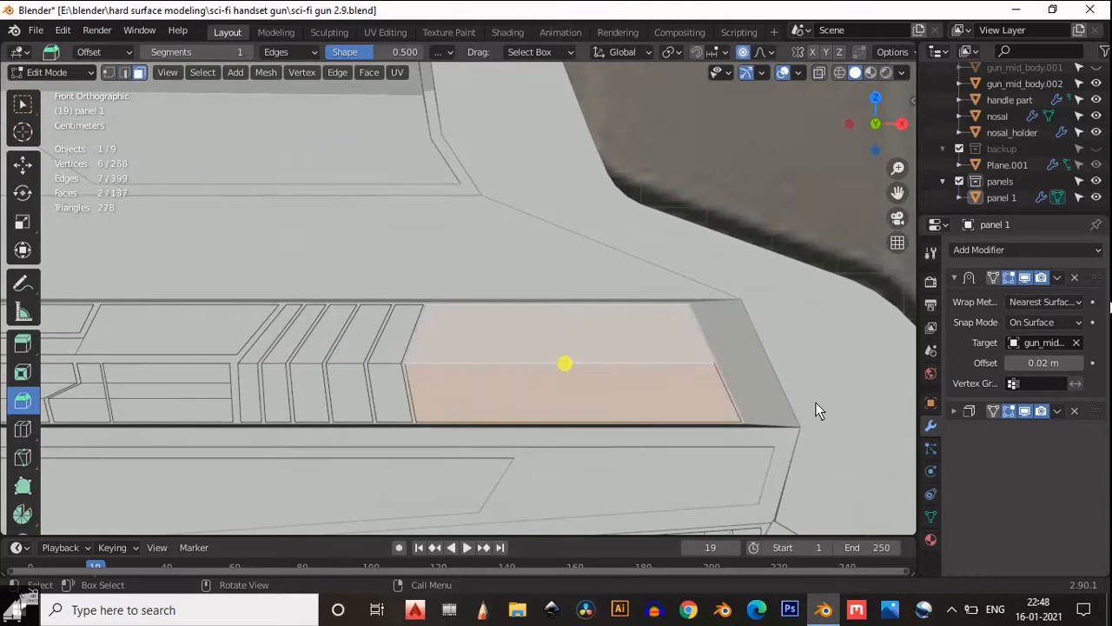
key(i)
click(840, 409)
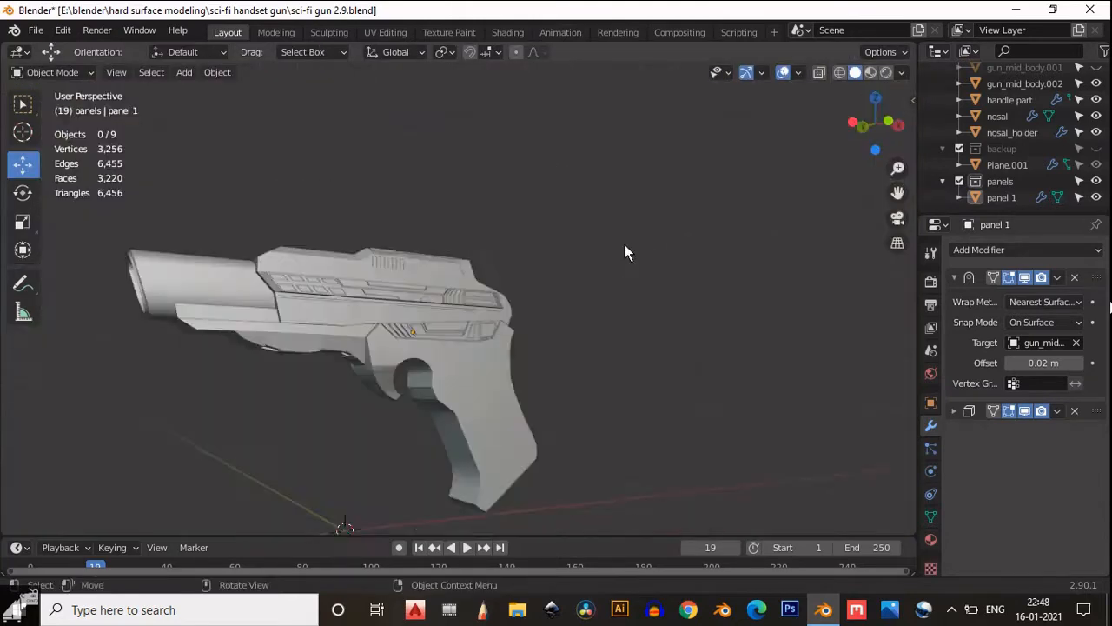
- Shift the duplicated face of panel 1 downward along the Z axis
middle_drag(625, 244, 586, 323)
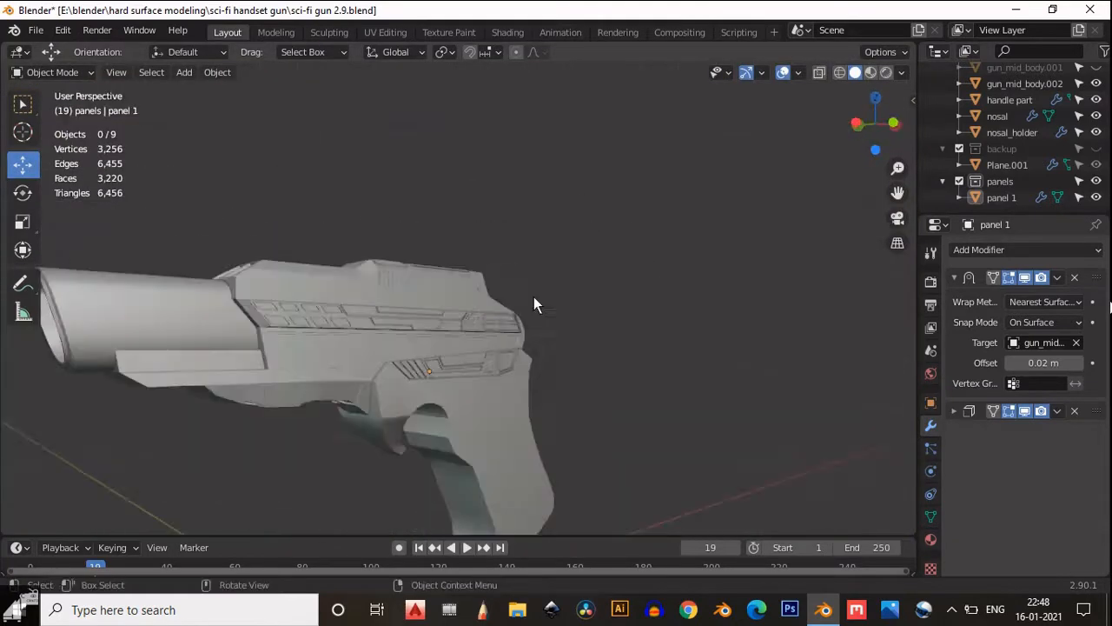
click(639, 385)
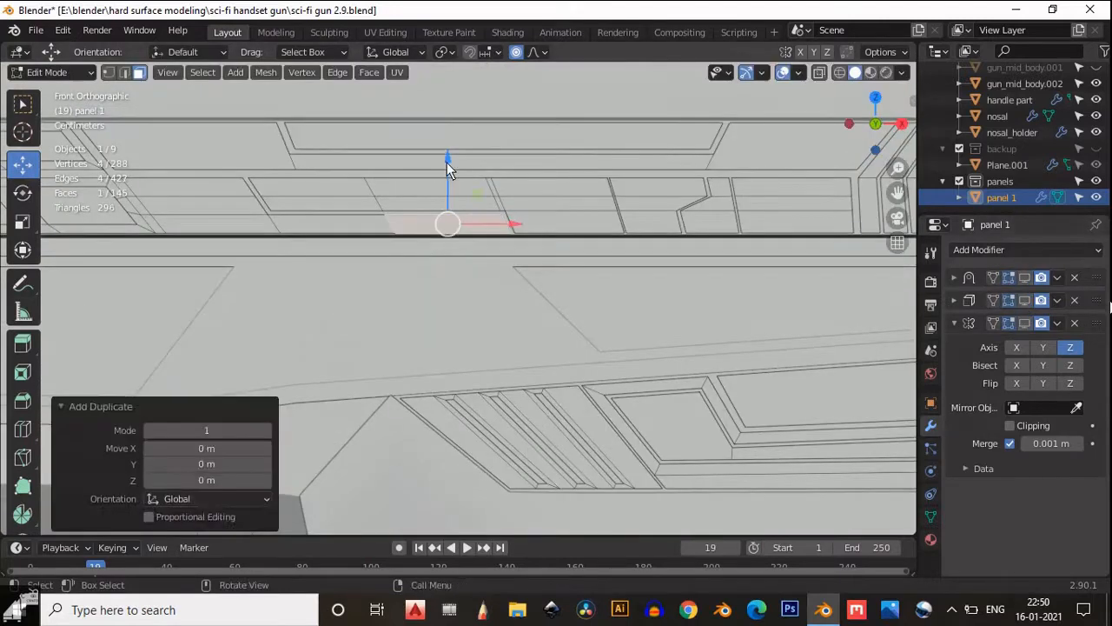
drag(447, 163, 452, 225)
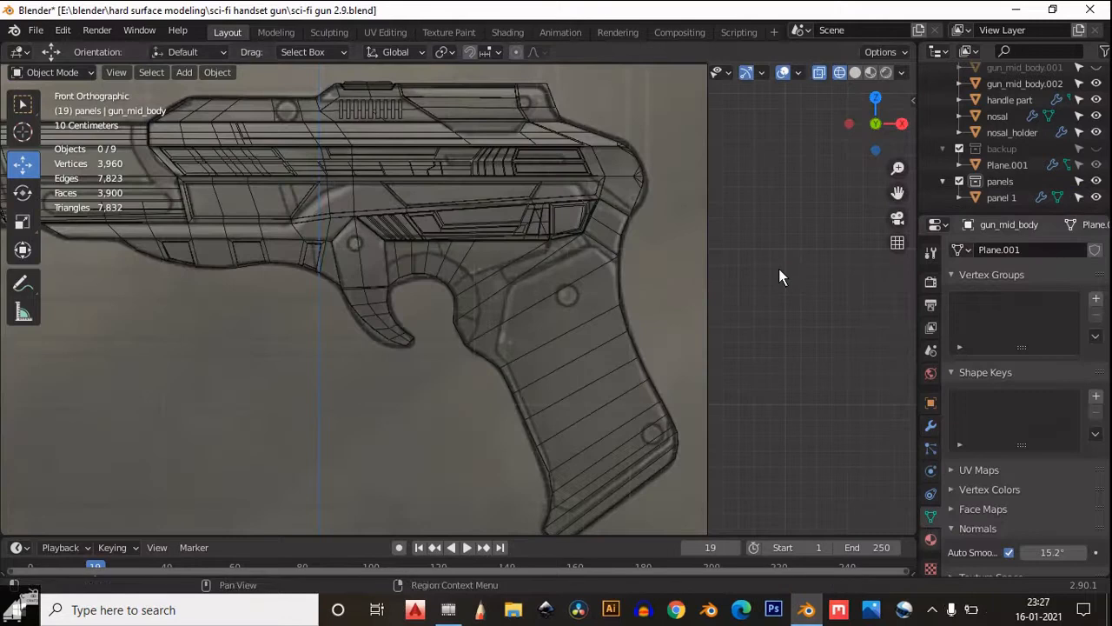
- Add a plane and rotate it 90° as seen from the left side so it stands upright
middle_drag(779, 269, 712, 271)
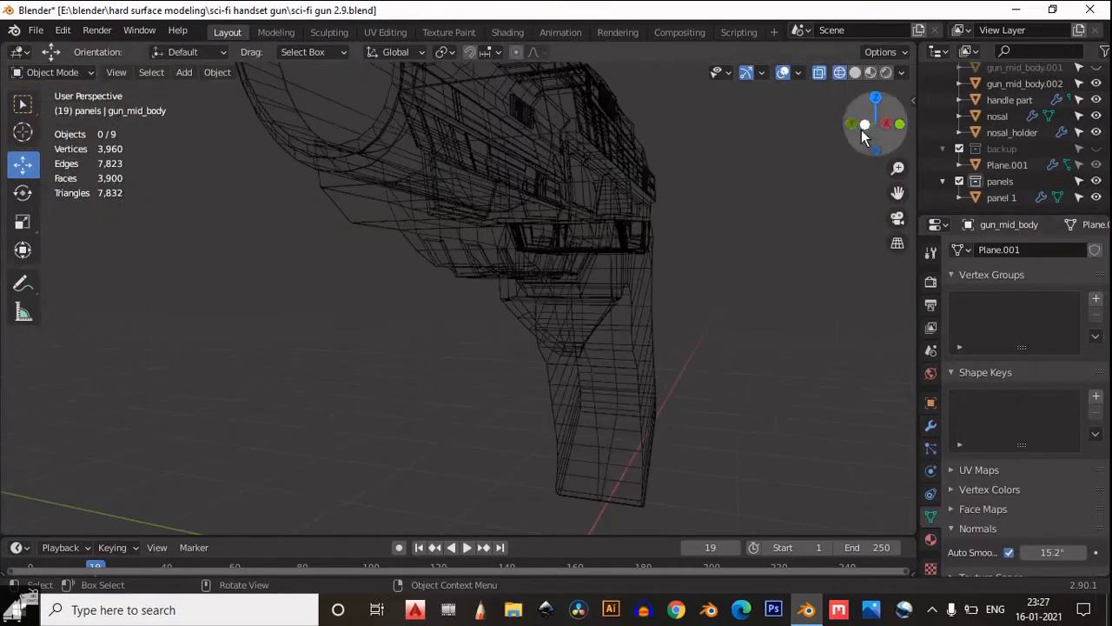
key(ctrl+KP_3)
key(shift+a)
click(751, 257)
scroll(503, 339, down, 3)
key(r)
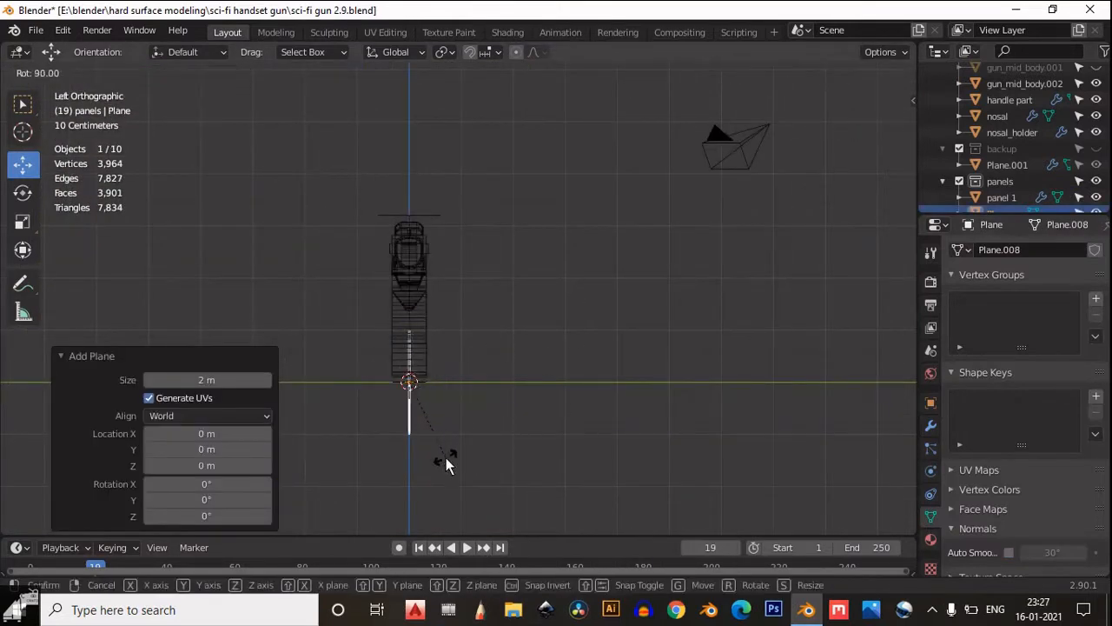
ctrl+click(446, 457)
- Move the new plane along X to below the grip and scale it to 0.345
click(900, 124)
drag(604, 382, 690, 382)
scroll(765, 432, up, 3)
key(s)
click(583, 360)
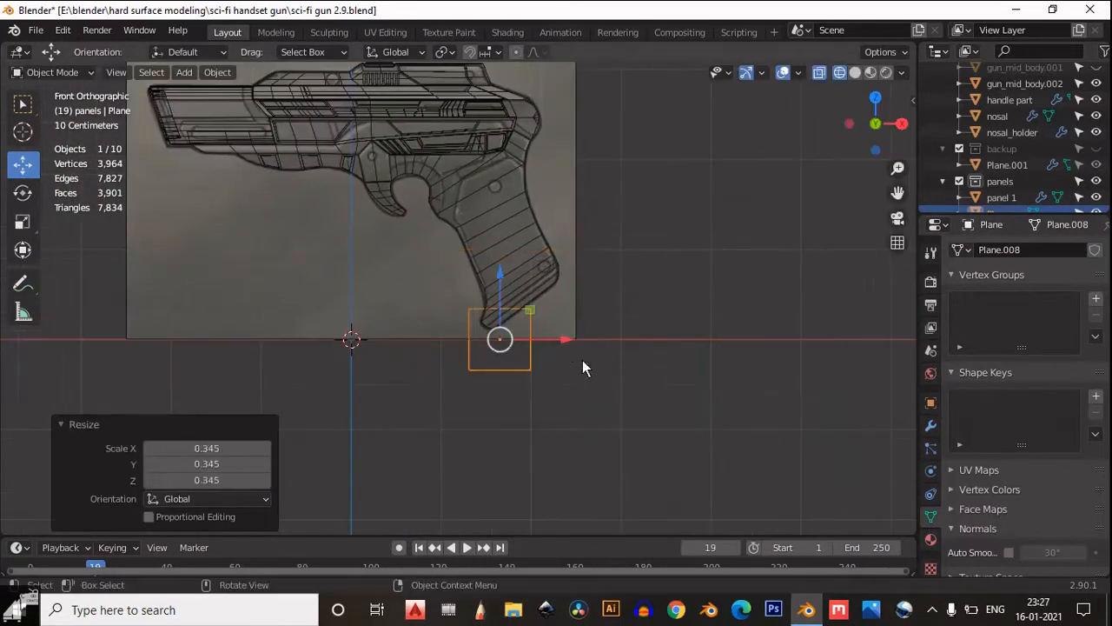
- Move the plane beside the gun and raise it 1.5538 m along Z to the grip area
middle_drag(582, 360, 673, 395)
drag(473, 337, 513, 350)
click(895, 130)
shift+middle_drag(499, 281, 553, 357)
drag(511, 348, 509, 209)
- Scale and rotate the plane to match the grip's slant, and position it over the grip panel's upper part
key(KP_Decimal)
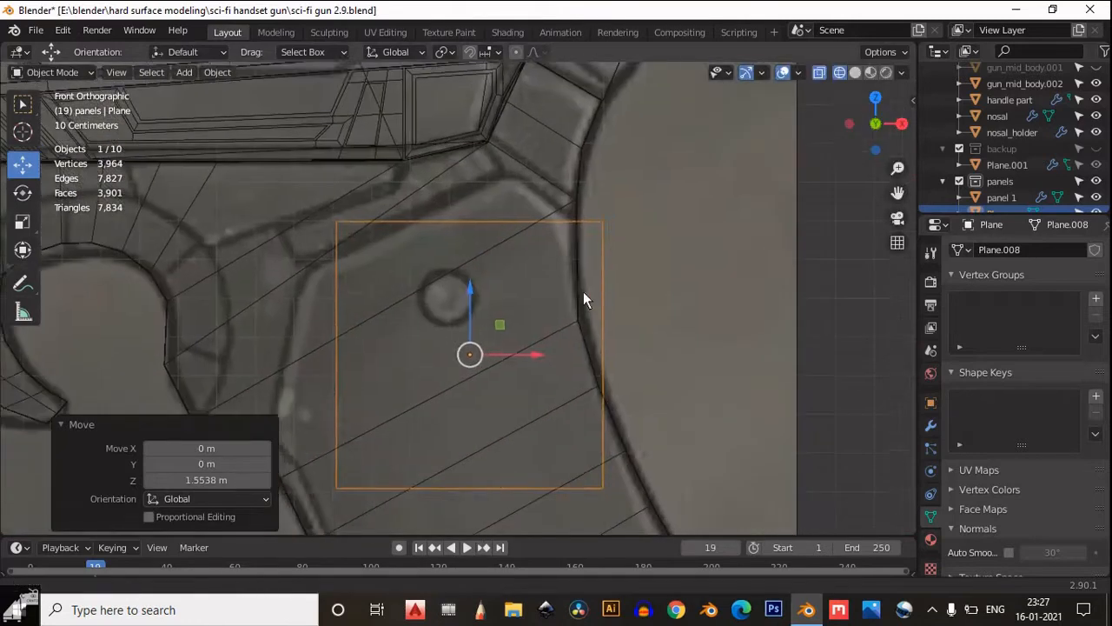
key(s)
click(636, 333)
key(r)
click(646, 297)
shift+middle_drag(589, 301, 620, 328)
drag(518, 315, 516, 271)
drag(587, 337, 565, 338)
drag(497, 273, 497, 281)
- Start editing the plane's mesh and slide its lower edge up towards the upper edge
shift+middle_drag(585, 255, 600, 244)
key(1)
key(ctrl+z)
key(Tab)
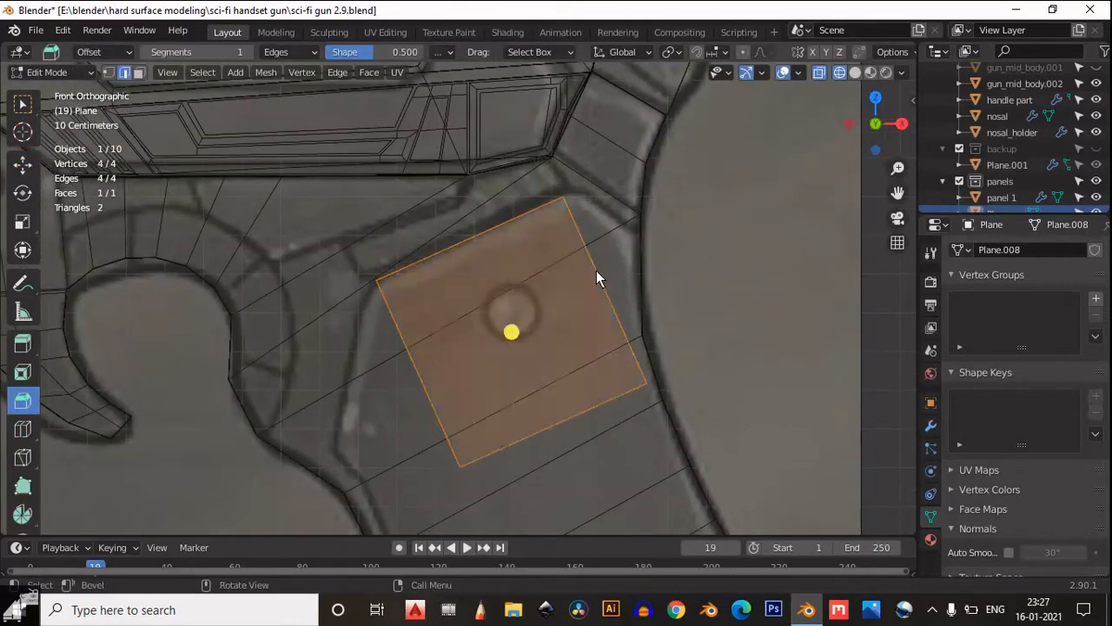
key(ctrl+r)
click(556, 423)
click(575, 341)
- Move the plane's lower rear vertex out to the rear upper corner of the grip panel outline
click(594, 268)
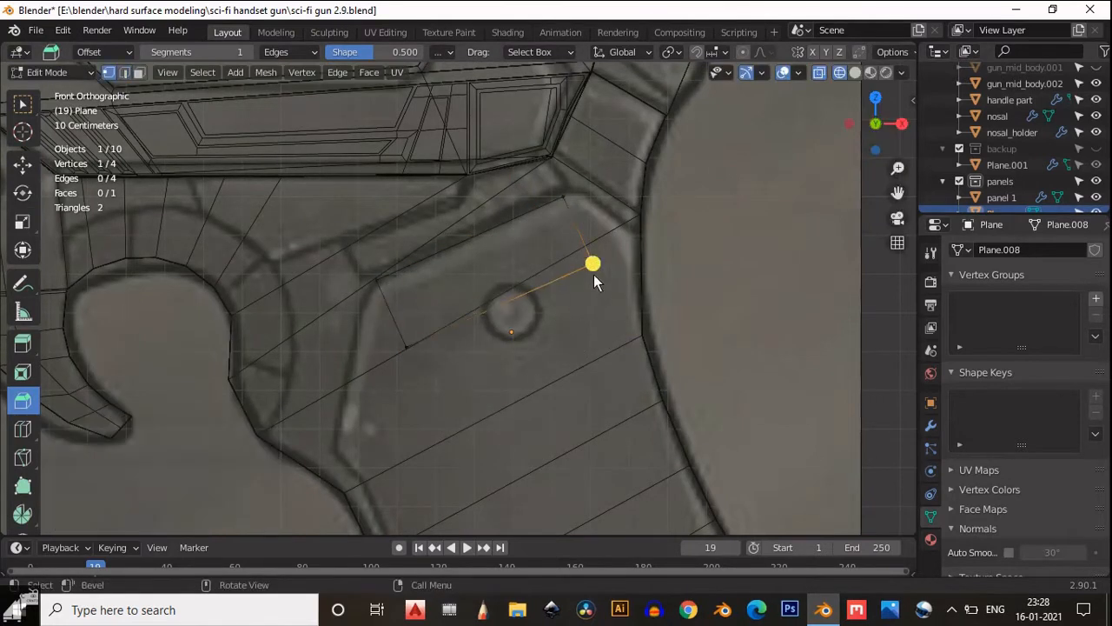
click(23, 165)
drag(594, 237, 652, 244)
drag(622, 193, 622, 199)
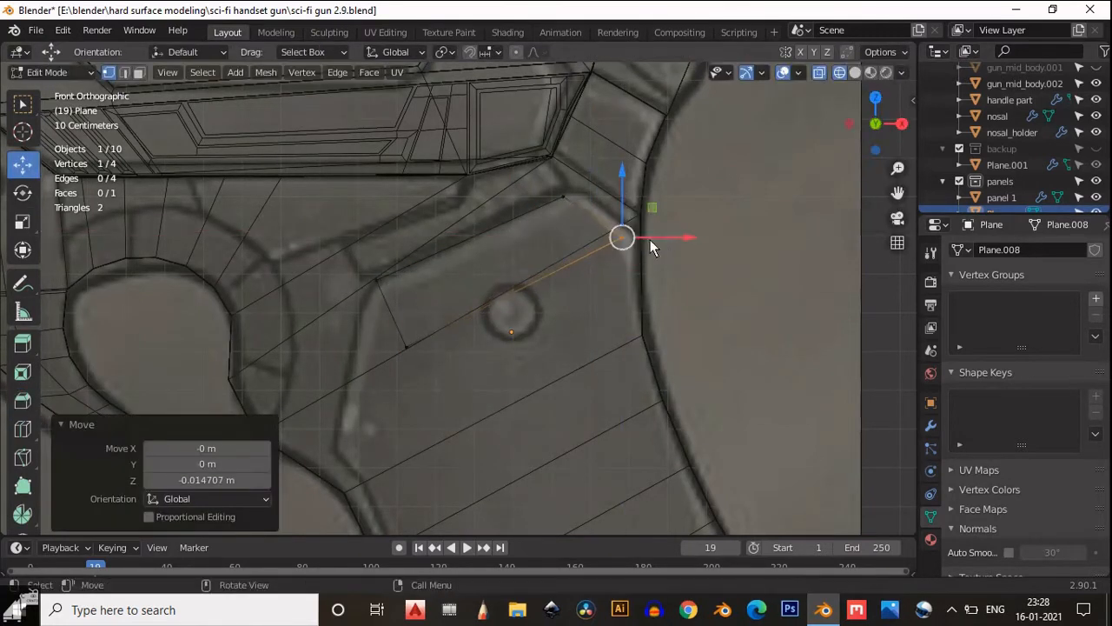
drag(650, 240, 652, 240)
- Move the plane's lower trigger-side vertex down to the front bend of the grip panel outline
click(407, 348)
shift+middle_drag(409, 357, 452, 302)
drag(450, 252, 450, 328)
drag(508, 368, 449, 367)
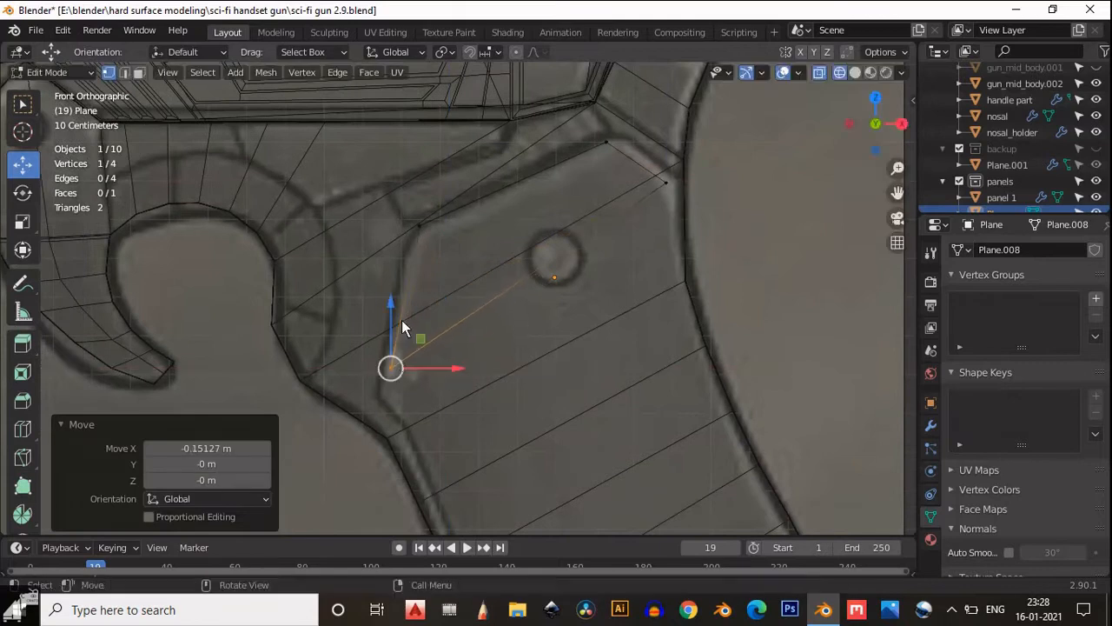
drag(392, 320, 392, 344)
- Nudge the plane's upper trigger-side vertex slightly down along Z to fit the reference outline
click(462, 299)
scroll(462, 299, up, 4)
shift+middle_drag(377, 160, 398, 307)
click(398, 306)
scroll(455, 263, down, 6)
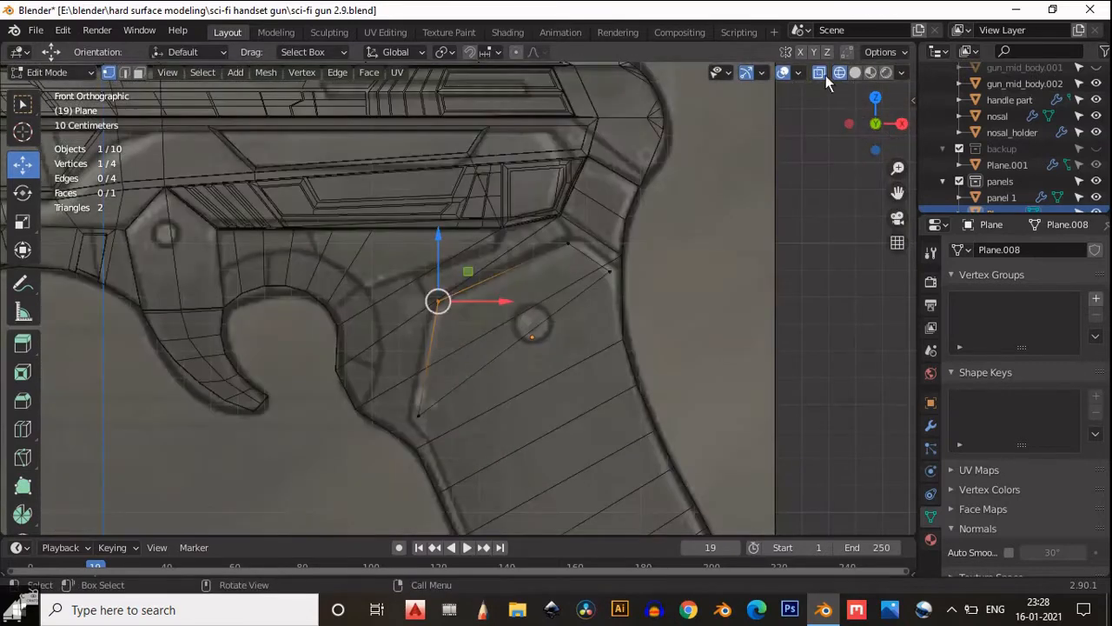
scroll(493, 260, up, 4)
mouse_move(437, 247)
mouse_down()
mouse_move(440, 315)
mouse_move(435, 252)
mouse_up()
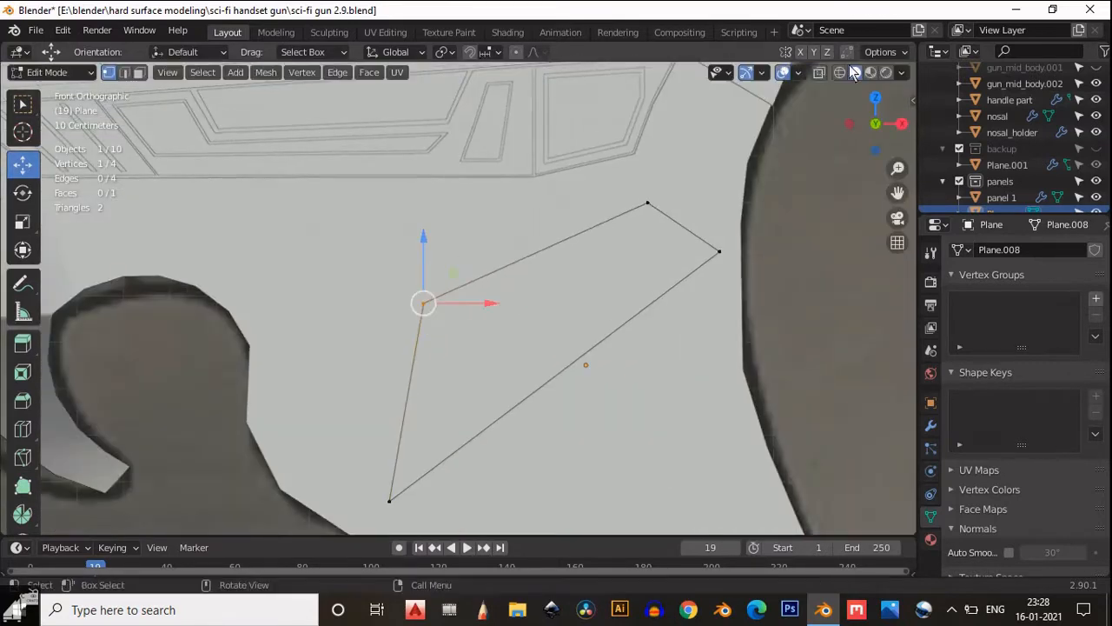
- Adjust the plane's upper edge to follow the top line of the grip panel in the reference
scroll(522, 209, up, 5)
scroll(503, 217, down, 2)
key(2)
click(544, 193)
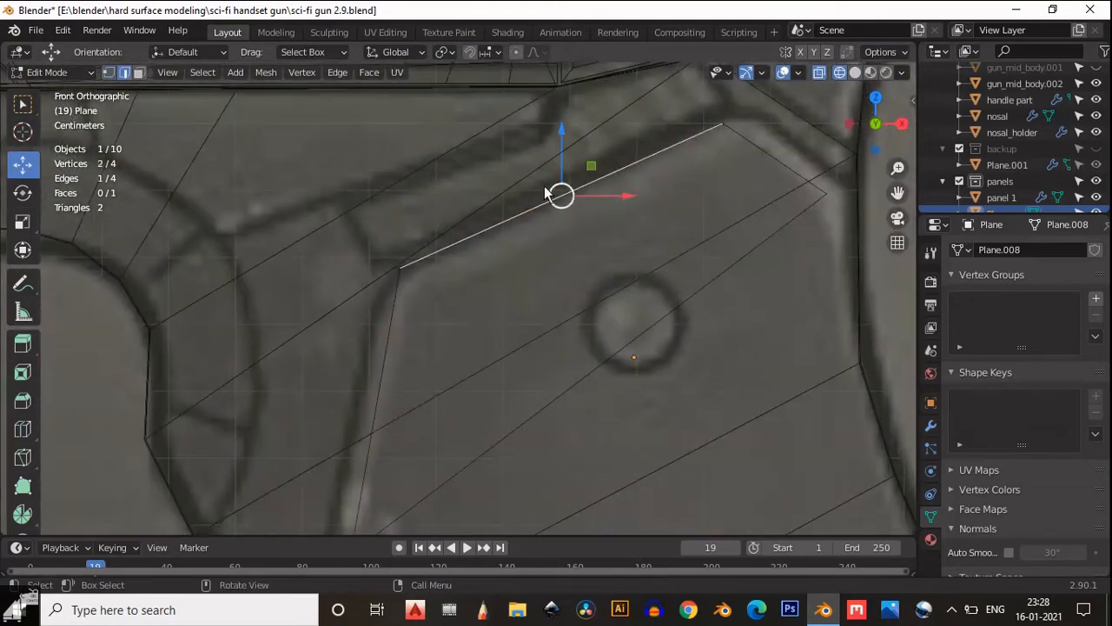
key(g)
key(g)
click(564, 199)
- Fine-tune the plane's rear corner vertex along X and Z to sit on the grip panel outline
scroll(608, 213, down, 3)
key(1)
click(650, 213)
drag(710, 210, 714, 211)
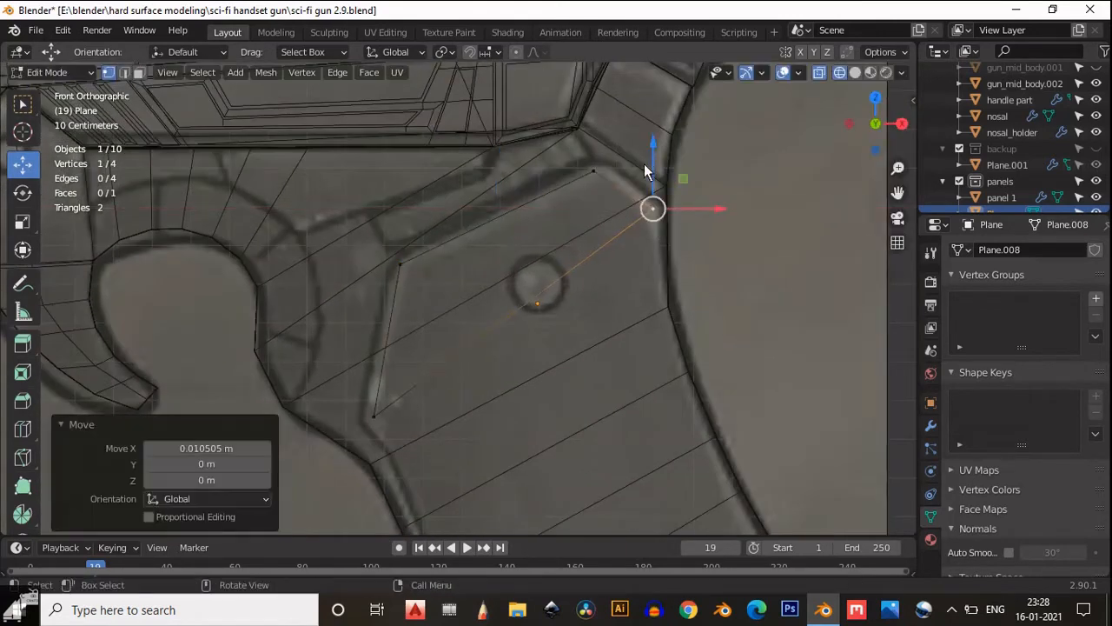
drag(652, 163, 655, 191)
key(2)
click(616, 185)
key(1)
click(655, 211)
- Extrude the plane's lower diagonal edge about 0.23 m down the grip
shift+middle_drag(570, 267, 563, 212)
key(2)
click(513, 271)
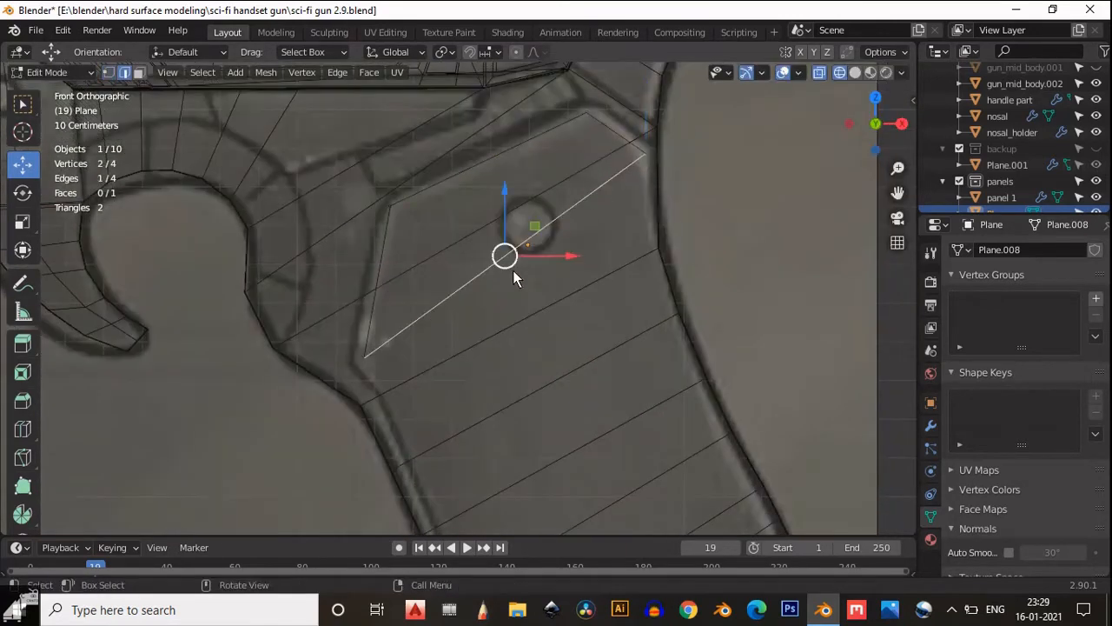
shift+middle_drag(504, 232, 493, 187)
key(e)
click(500, 280)
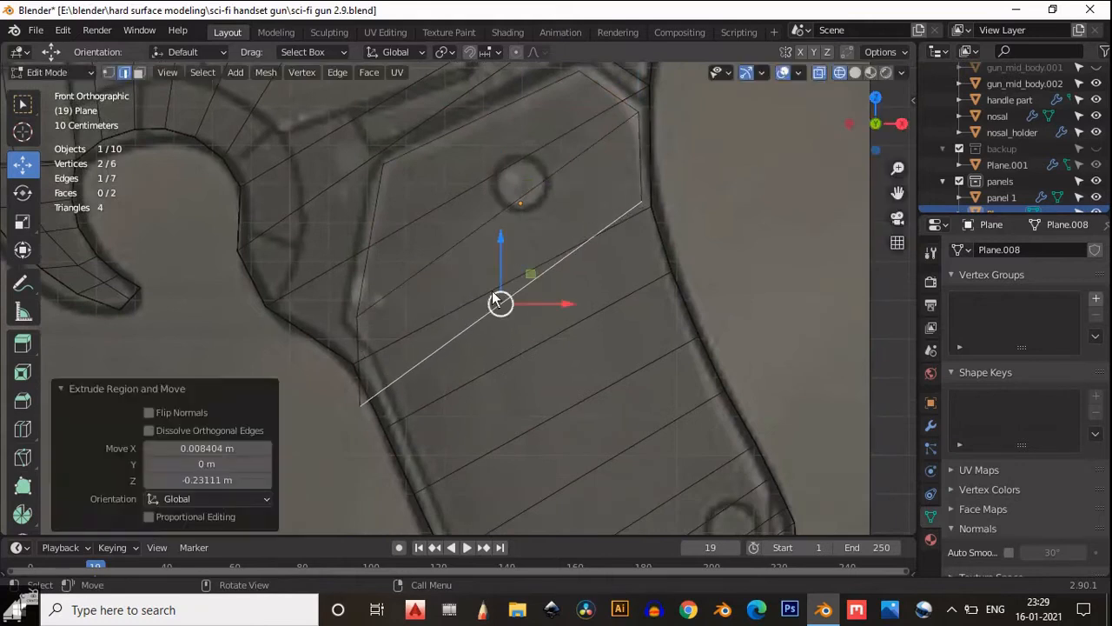
- Move the trigger-side vertex of the extruded edge up onto the front outline of the grip panel
key(1)
click(359, 405)
key(g)
key(g)
click(383, 296)
drag(407, 339, 393, 303)
- Nudge the extruded edge's rear vertex and its trigger-side vertex down along Z
scroll(368, 304, up, 2)
shift+middle_drag(548, 235, 501, 277)
click(717, 203)
drag(725, 150, 725, 154)
scroll(487, 254, down, 2)
click(379, 350)
drag(387, 309, 387, 315)
- Extrude the lowest edge down the grip by about 0.28 m in X and -0.71 m in Z
key(2)
click(514, 316)
scroll(523, 325, down, 4)
key(e)
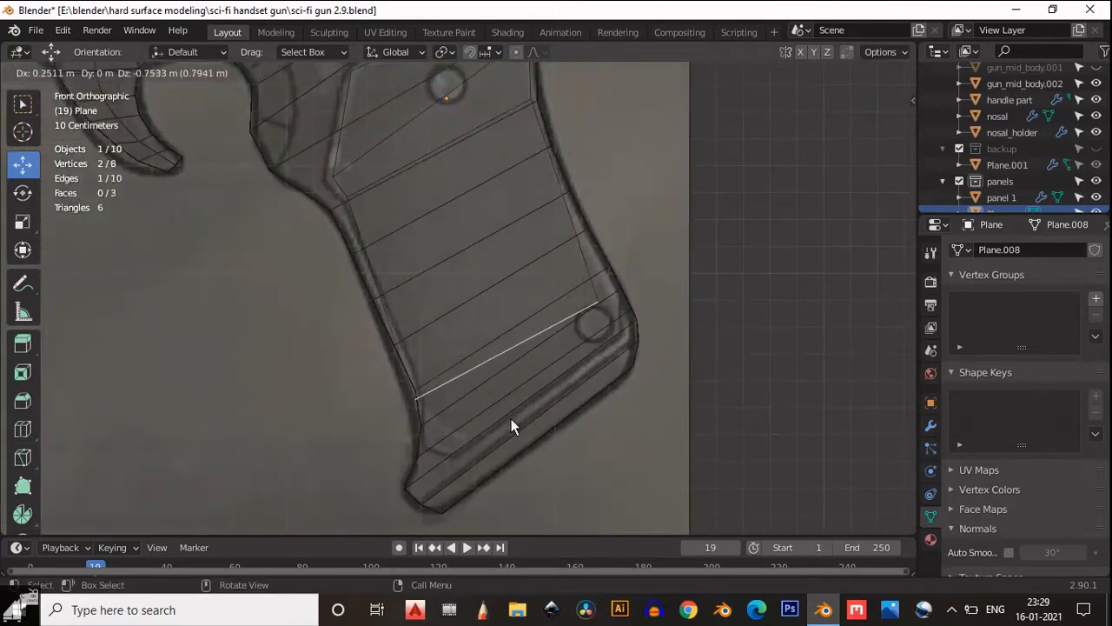
click(508, 405)
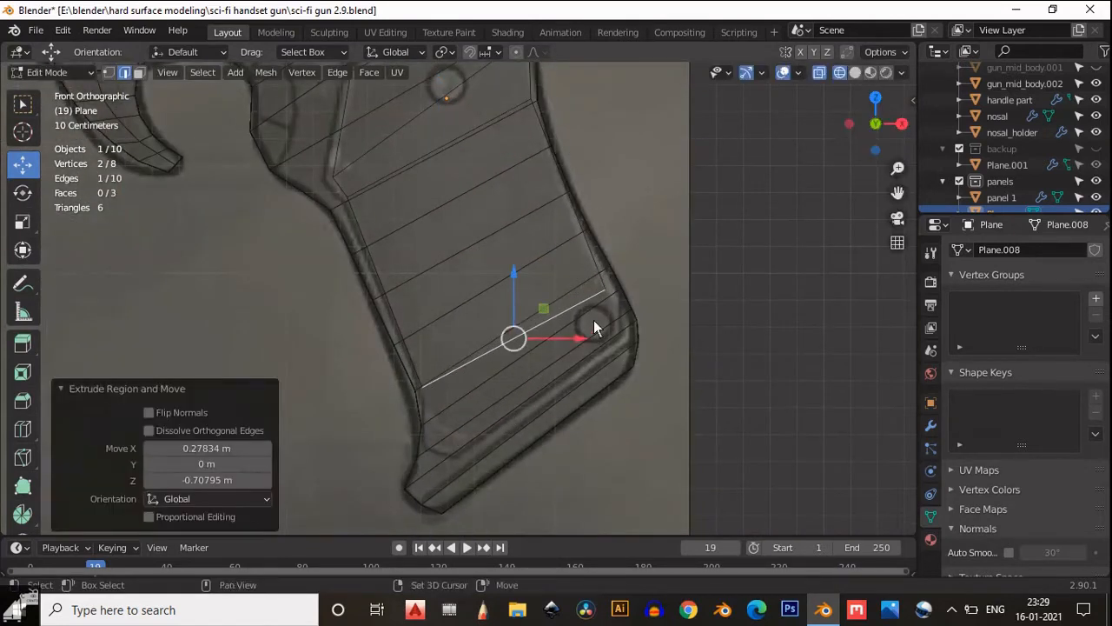
- Fit the rear and trigger-side vertices of the new lowest edge to the grip panel outline
key(1)
shift+middle_drag(593, 320, 564, 359)
click(576, 325)
scroll(578, 304, up, 2)
key(g)
key(g)
click(569, 275)
drag(641, 309, 599, 286)
shift+middle_drag(493, 307, 568, 208)
click(415, 377)
drag(413, 317, 412, 314)
- Add a loop cut across the long grip face and slide its rear vertex to follow the grip's curve
shift+middle_drag(377, 94, 451, 236)
scroll(470, 278, down, 2)
shift+middle_drag(484, 310, 534, 273)
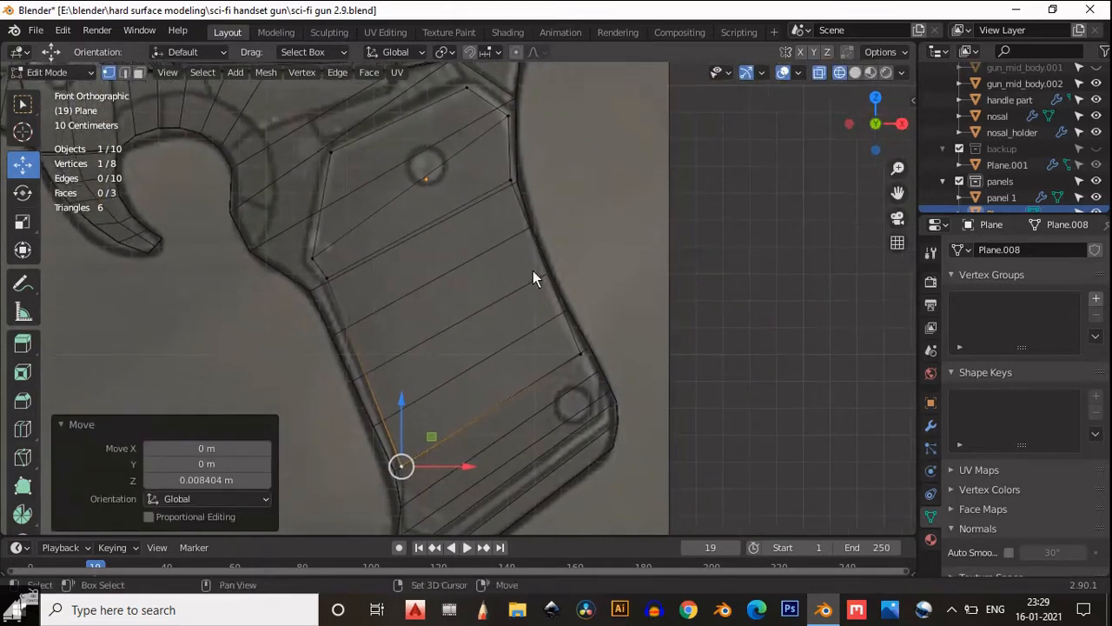
key(ctrl+r)
drag(519, 266, 601, 243)
click(588, 229)
key(g)
key(g)
click(585, 228)
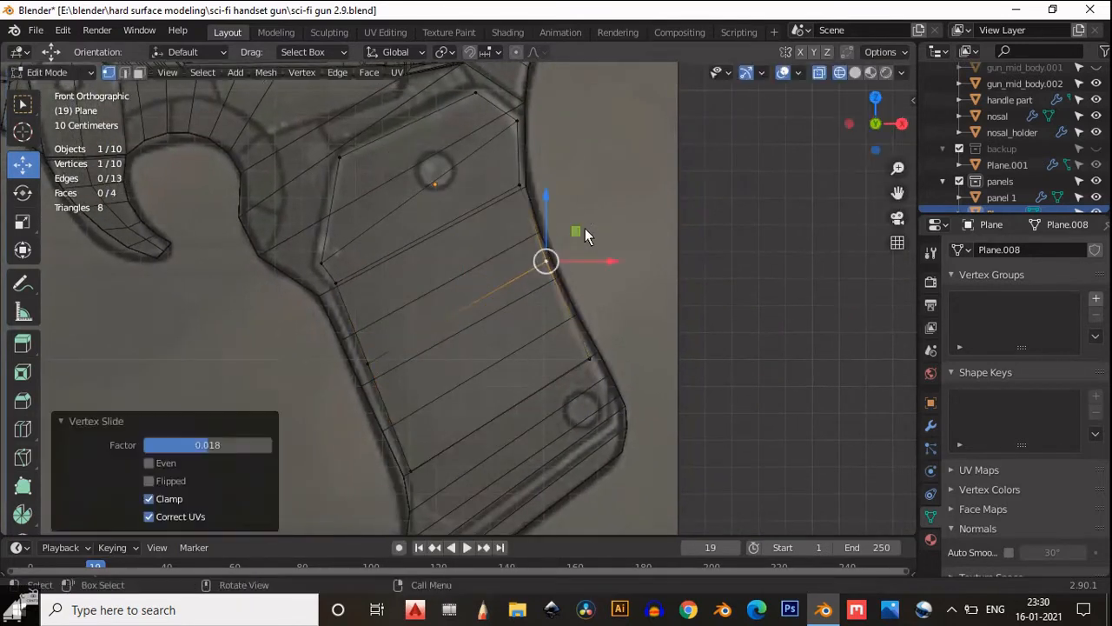
- Try to nudge the two trigger-side vertices at the grip panel's front bend along X
shift+middle_drag(370, 292, 399, 311)
drag(343, 265, 384, 315)
drag(400, 292, 397, 294)
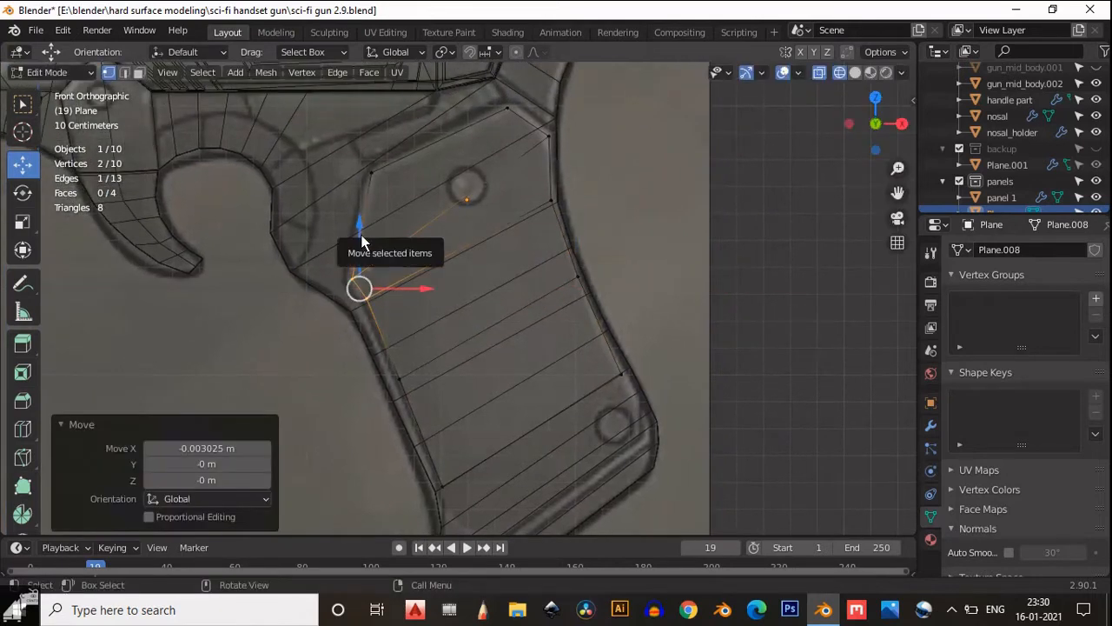
key(ctrl+z)
- Extrude the lowest edge of the grip panel and move the new edge down towards the lower screw circle
scroll(626, 250, up, 1)
shift+middle_drag(599, 400, 567, 244)
key(2)
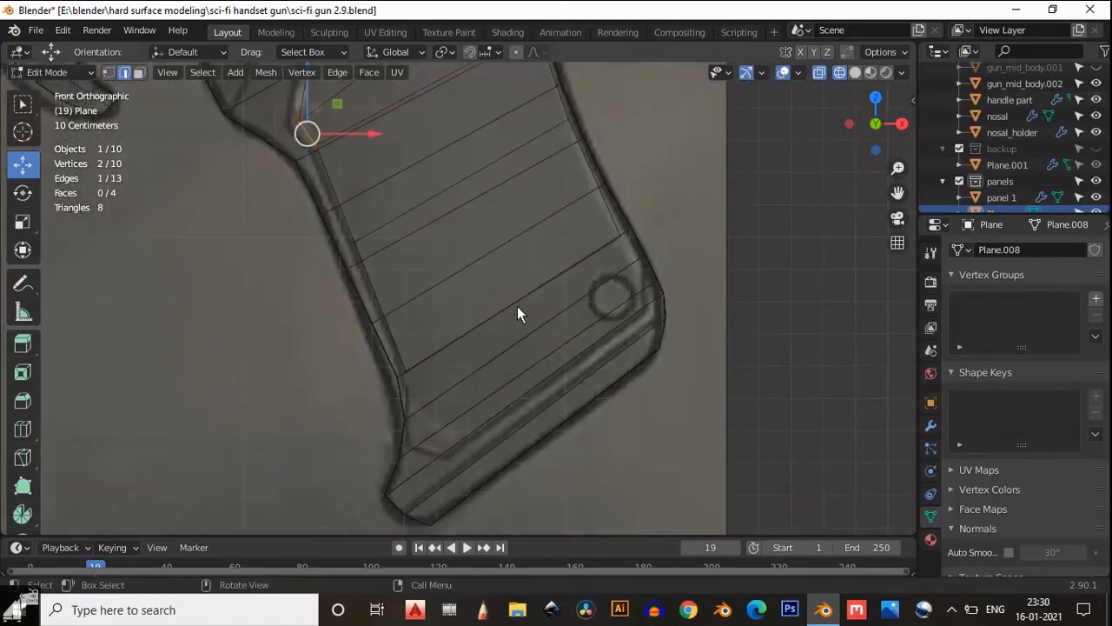
click(517, 304)
scroll(517, 304, up, 2)
shift+middle_drag(514, 303, 509, 229)
key(e)
right_click(526, 268)
drag(527, 217, 577, 299)
drag(542, 232, 541, 214)
- Fit the rear and trigger-side vertices of the newly extruded edge to the lower grip panel outline
key(1)
click(697, 188)
drag(732, 185, 712, 153)
drag(731, 174, 725, 175)
drag(703, 139, 703, 134)
click(381, 421)
drag(430, 422, 424, 423)
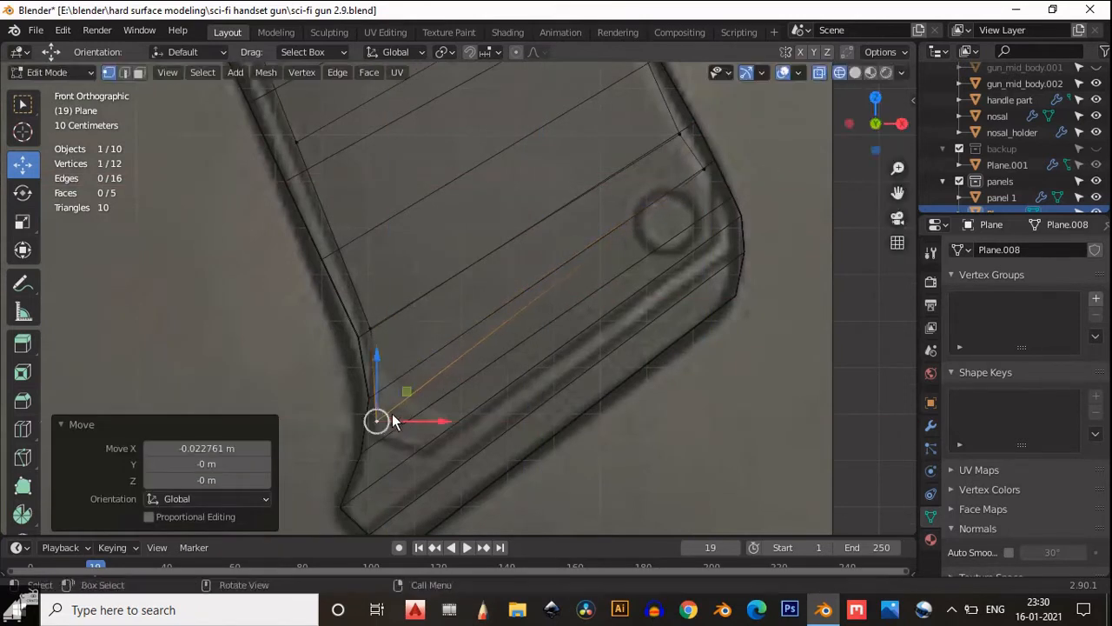
drag(377, 374, 373, 366)
- Extrude the lowest edge and move the new edge about 0.136 m straight down along Z
click(371, 328)
shift+middle_drag(377, 274, 411, 408)
scroll(422, 410, down, 2)
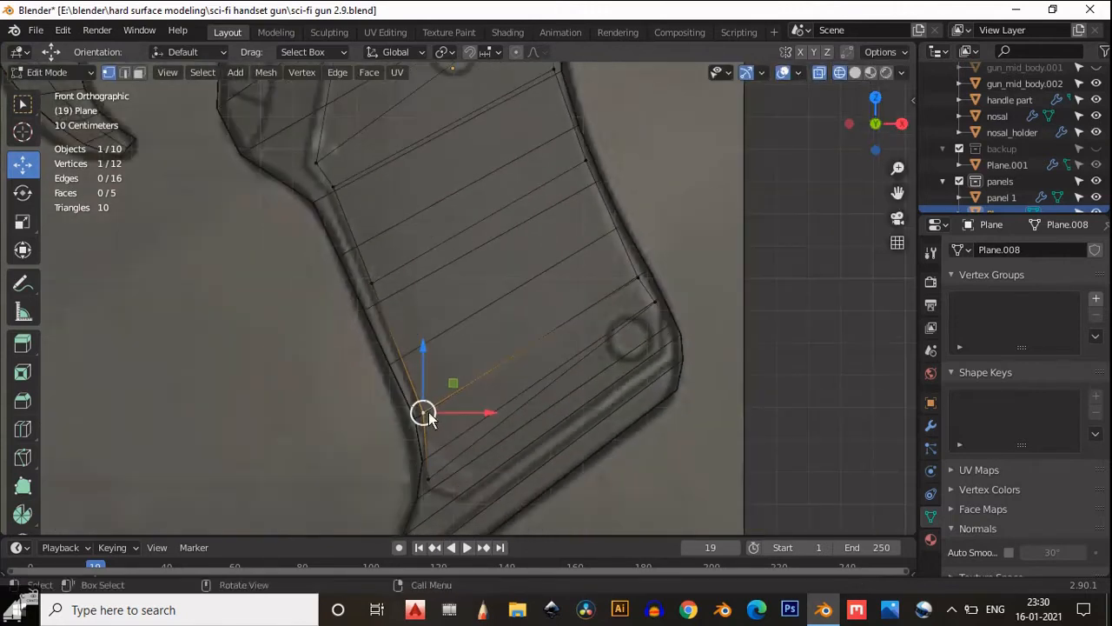
shift+middle_drag(497, 414, 471, 367)
key(2)
click(551, 311)
key(e)
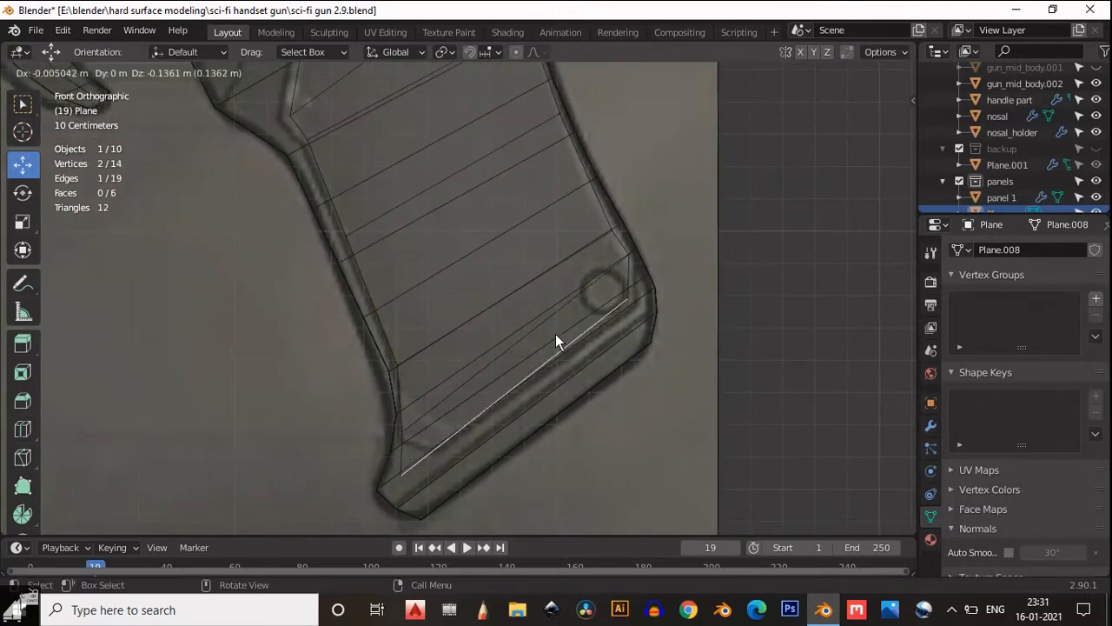
right_click(555, 336)
key(g)
key(z)
click(516, 329)
- Slide the bottom edge's trigger-side vertex along the edge by a factor of about 0.178 to the panel's lower corner
scroll(521, 323, up, 2)
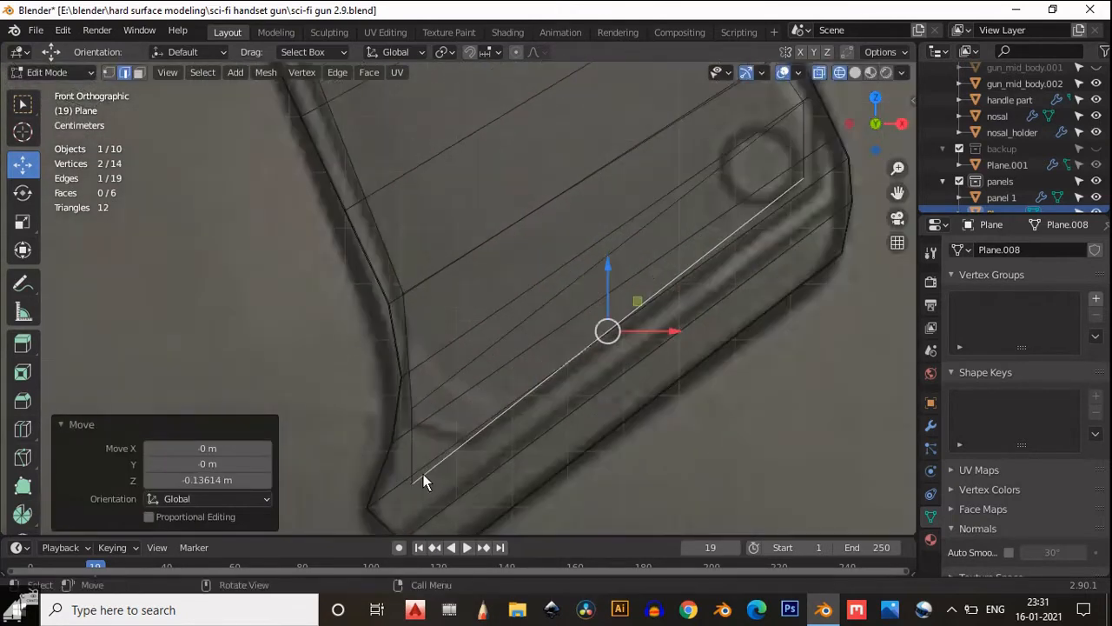
click(415, 480)
key(g)
key(g)
click(493, 394)
scroll(445, 343, down, 2)
scroll(470, 400, up, 3)
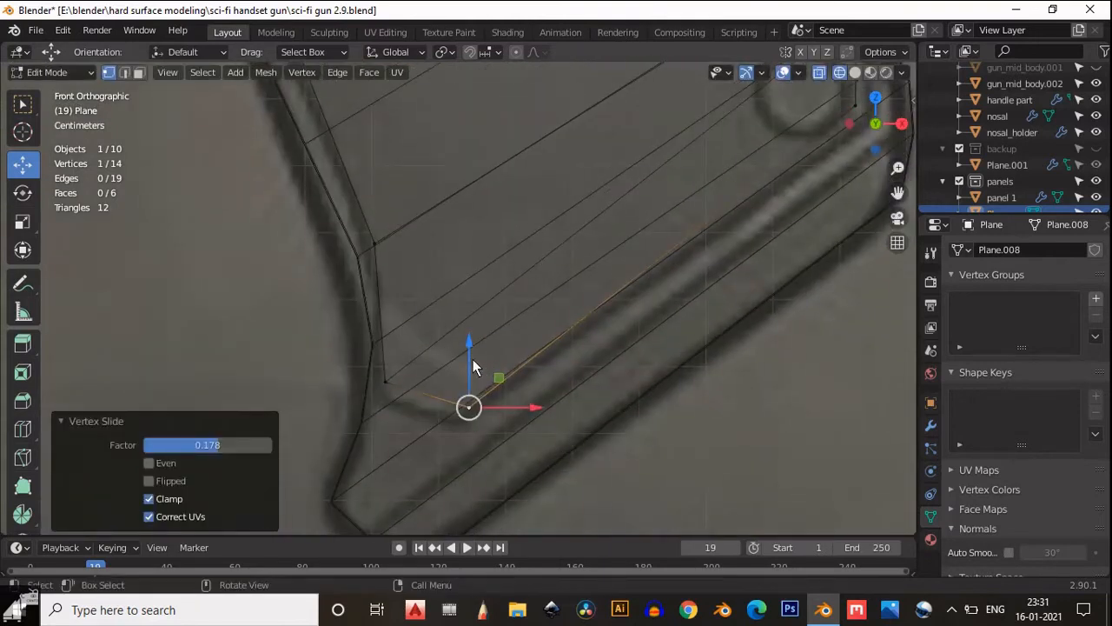
- Nudge the lower corner vertices of the grip panel to fit the panel outline in the reference image
drag(473, 359, 472, 348)
drag(502, 388, 487, 386)
drag(459, 344, 459, 356)
shift+middle_drag(852, 148, 662, 283)
click(666, 242)
drag(675, 200, 670, 191)
- Return to solid shading and object mode, and add a Shrinkwrap modifier to the grip panel targeting the handle part
click(818, 73)
click(855, 73)
scroll(608, 173, down, 5)
key(Tab)
mouse_move(535, 193)
middle_down()
mouse_move(466, 192)
mouse_move(703, 142)
mouse_move(582, 300)
mouse_move(412, 278)
mouse_move(524, 331)
mouse_move(564, 335)
middle_up()
scroll(466, 191, down, 3)
click(930, 425)
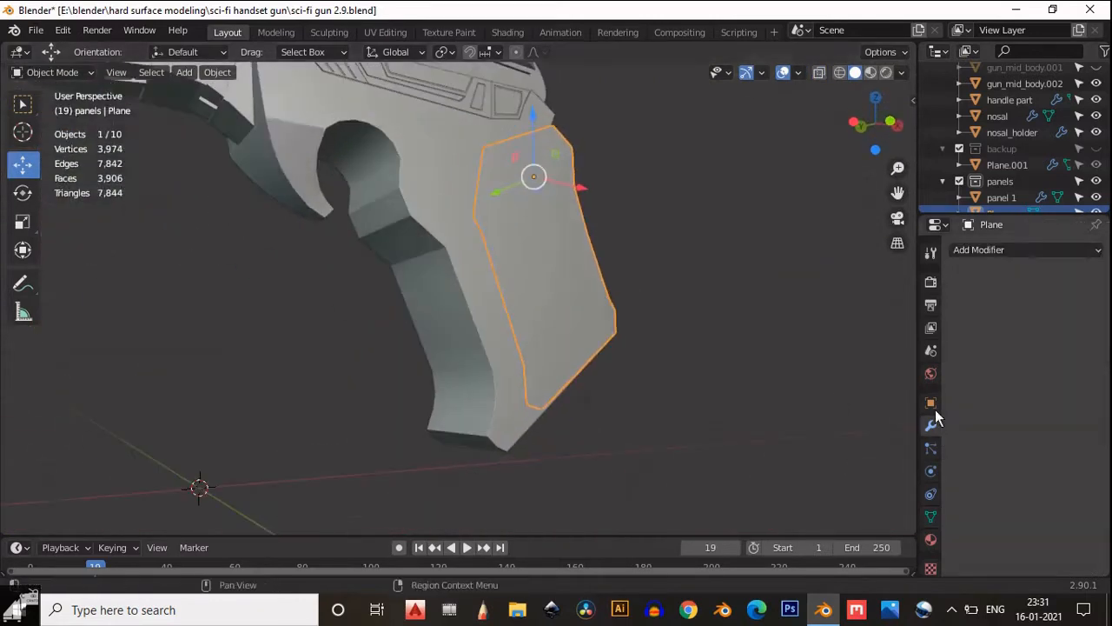
click(1025, 250)
click(910, 430)
middle_drag(873, 437, 825, 424)
scroll(713, 408, up, 3)
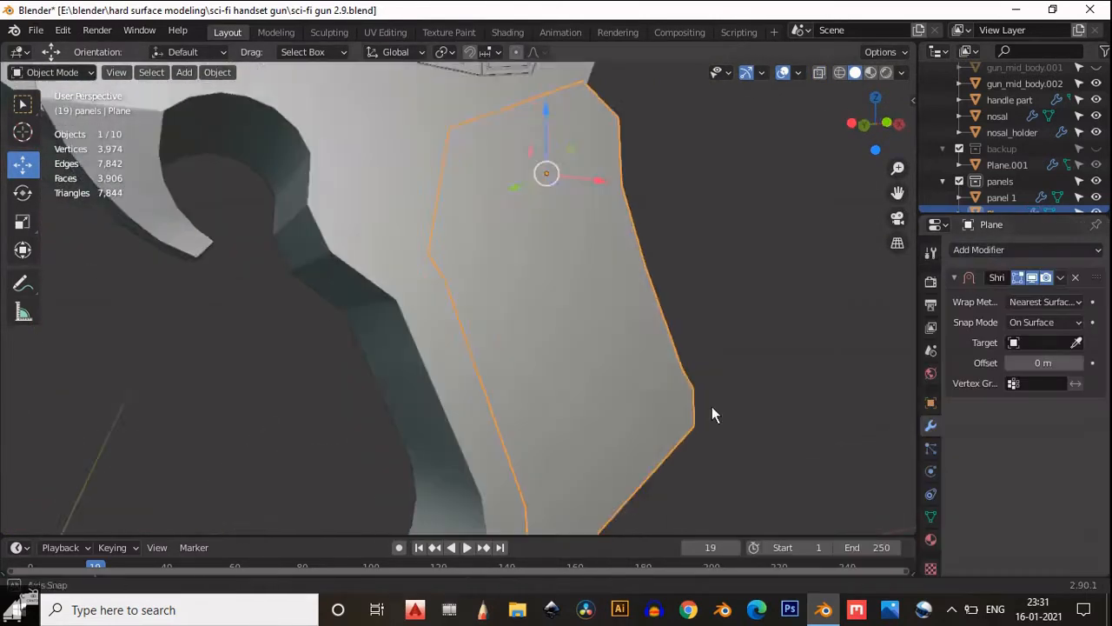
click(954, 278)
- Add a Solidify modifier to the grip panel with a thickness of 0.1 m and inspect its rim
click(967, 251)
click(775, 501)
scroll(655, 396, down, 3)
scroll(654, 362, up, 2)
middle_drag(651, 392, 651, 329)
drag(1035, 346, 1045, 346)
scroll(632, 442, down, 6)
middle_drag(595, 382, 487, 450)
scroll(488, 450, up, 6)
middle_drag(591, 408, 652, 342)
scroll(651, 342, down, 3)
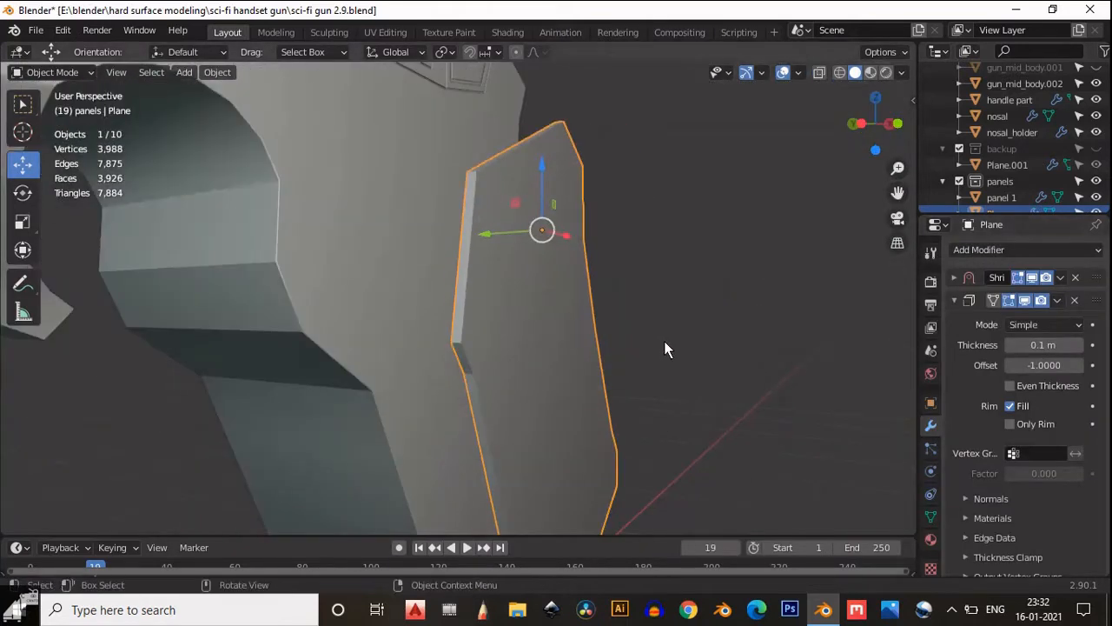
middle_drag(610, 405, 569, 372)
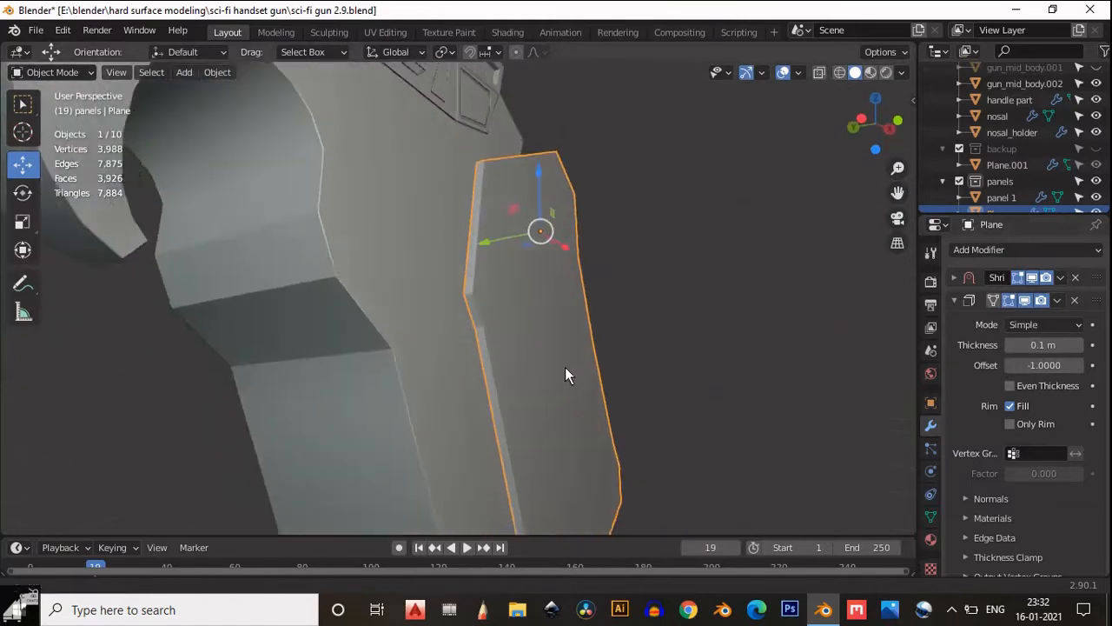
scroll(583, 385, up, 3)
- Set the grip panel's Shrinkwrap offset to 0.02 m so the panel stands off the handle surface
click(955, 300)
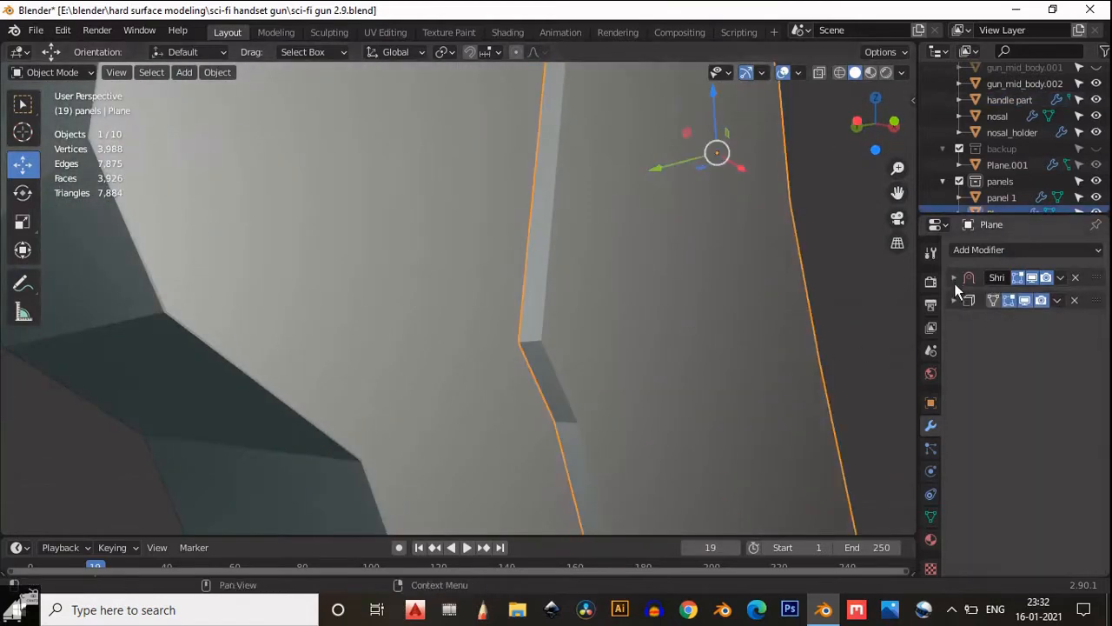
click(955, 300)
middle_drag(608, 339, 769, 343)
ctrl+click(954, 278)
middle_drag(636, 176, 609, 243)
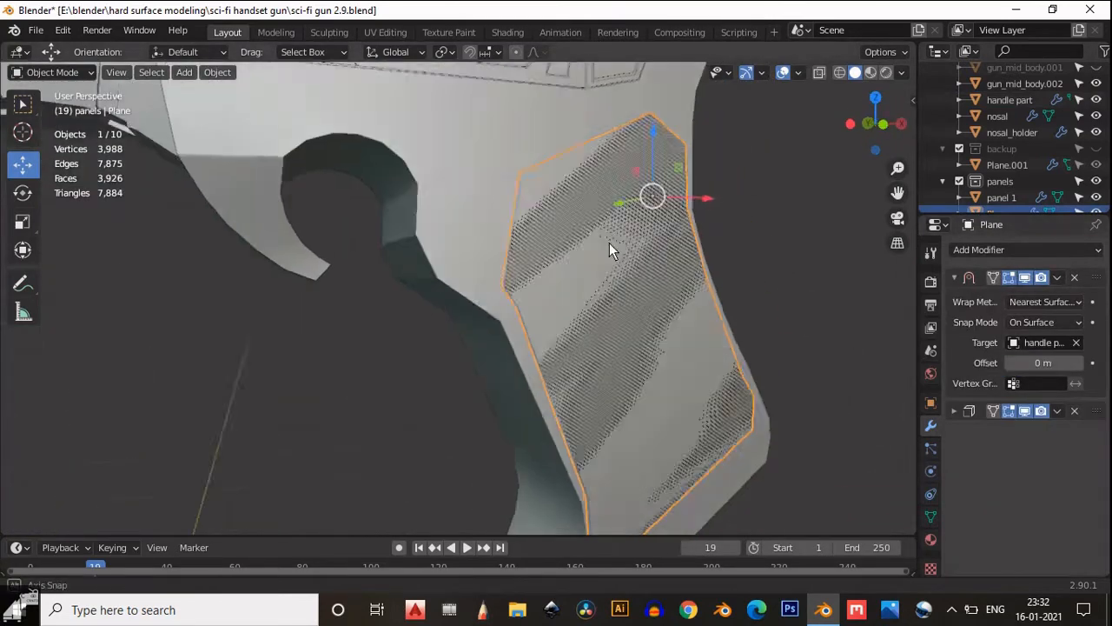
scroll(609, 243, up, 3)
drag(1056, 368, 1073, 367)
scroll(581, 298, down, 3)
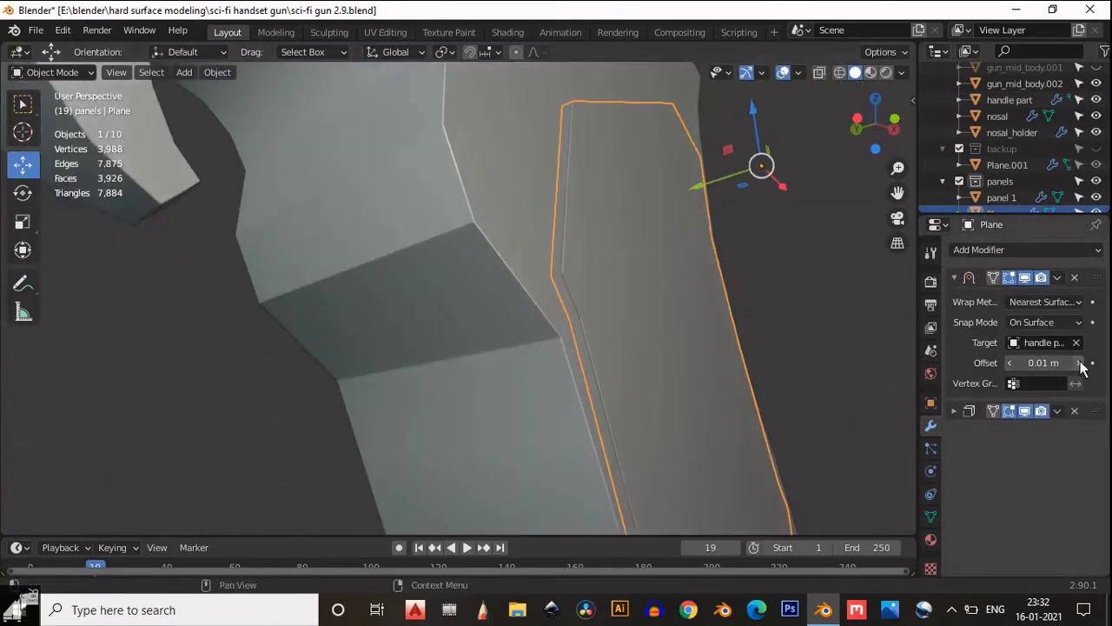
scroll(812, 330, up, 3)
key(alt+a)
scroll(728, 302, down, 5)
middle_drag(728, 302, 649, 340)
scroll(537, 329, up, 4)
- In front view, adjust the grip panel's lower rear vertices to run parallel to the handle's back edge
click(876, 123)
shift+middle_drag(706, 531, 679, 385)
key(Tab)
scroll(656, 313, up, 2)
drag(669, 348, 731, 404)
shift+middle_drag(731, 404, 590, 374)
drag(591, 353, 598, 351)
right_click(600, 353)
click(569, 398)
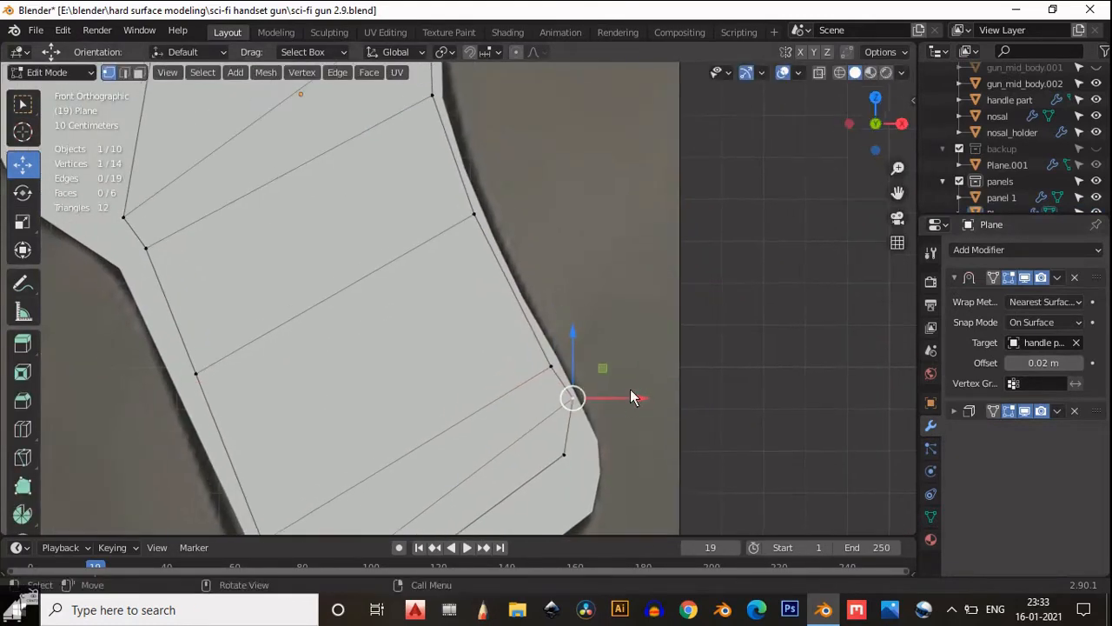
key(shift+v)
click(540, 360)
drag(608, 400, 599, 381)
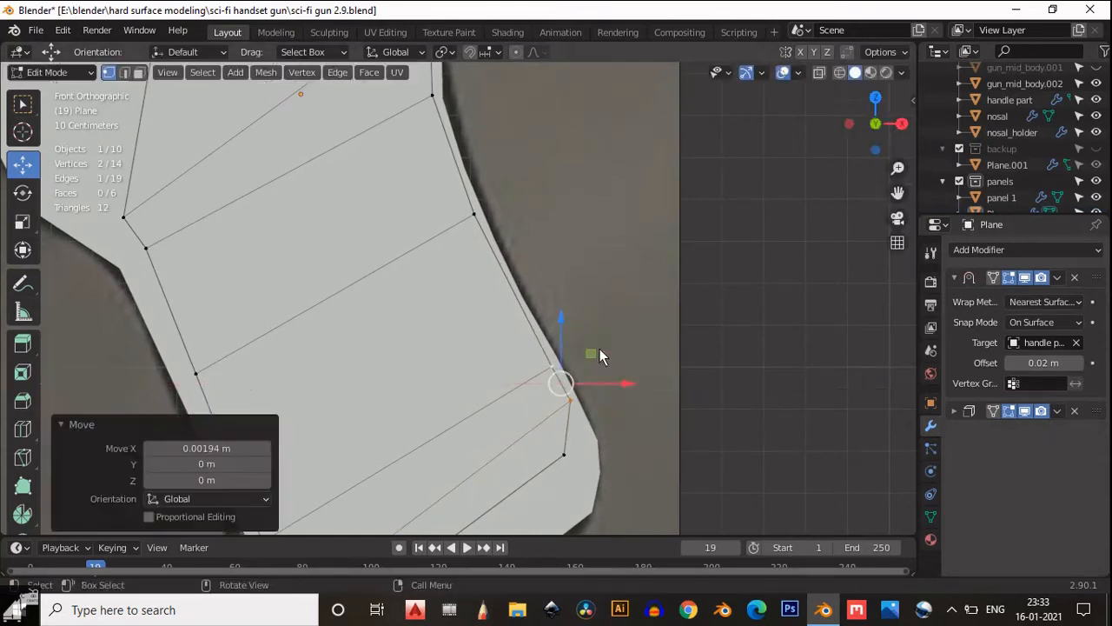
- Slide the selected rear edge of the grip panel along its neighbouring edges to even out the margin
scroll(600, 352, up, 4)
key(2)
click(458, 306)
shift+middle_drag(411, 417, 419, 381)
key(g)
key(g)
click(462, 313)
- Shift the upper rear edge of the grip panel slightly along X and Z to follow the handle's back
click(551, 271)
drag(600, 249, 602, 246)
drag(545, 192, 545, 189)
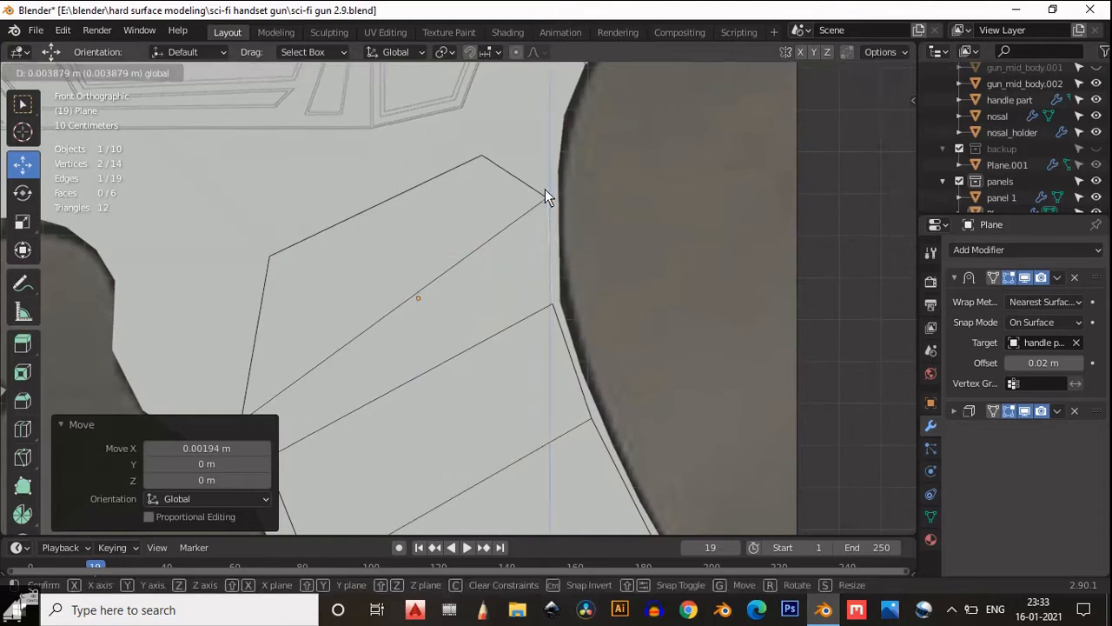
shift+middle_drag(565, 250, 539, 276)
scroll(539, 276, up, 1)
drag(567, 277, 566, 276)
scroll(562, 278, down, 1)
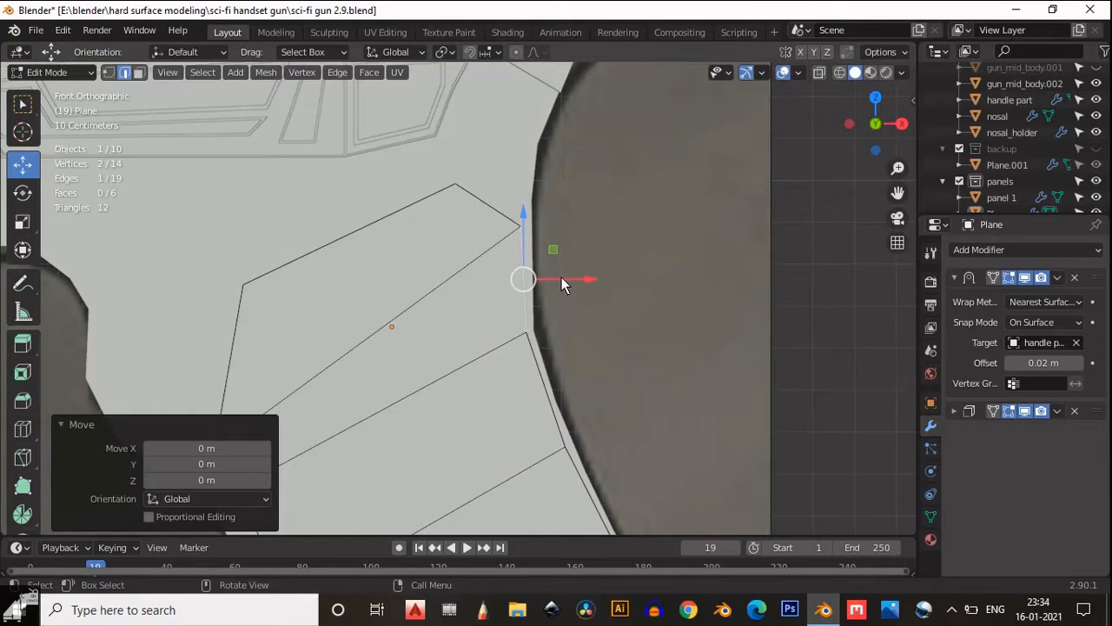
- Move the trigger-side vertices of the grip panel to follow the front edge of the handle
scroll(588, 278, down, 3)
shift+middle_drag(355, 441, 534, 291)
click(872, 127)
scroll(462, 273, up, 2)
click(516, 272)
drag(457, 213, 467, 270)
click(499, 361)
drag(527, 369, 514, 370)
drag(489, 299, 488, 303)
drag(553, 365, 554, 365)
- Refine the two trigger-side vertices below the guard to keep an even margin along the handle's front edge
shift+middle_drag(641, 221, 676, 267)
click(482, 317)
shift+click(524, 413)
drag(538, 366, 538, 365)
click(487, 320)
key(g)
key(g)
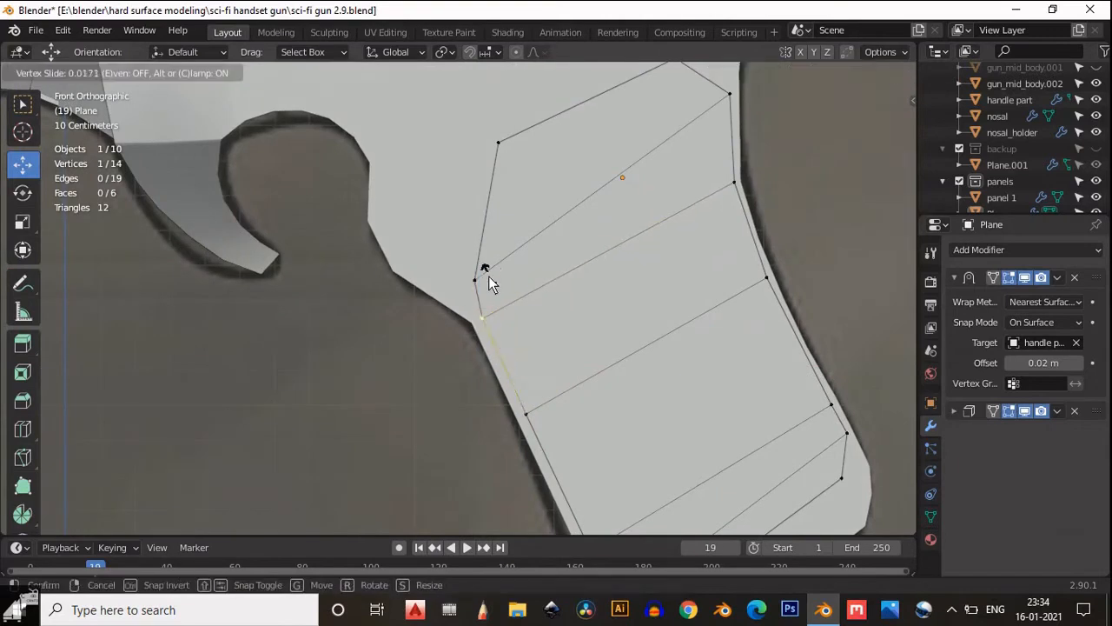
click(489, 279)
drag(517, 323, 515, 325)
click(530, 411)
drag(551, 414, 545, 416)
- Slide the upper trigger-side vertex up the panel's front edge and shift it about 0.017 m along X, then leave edit mode
scroll(556, 404, down, 3)
shift+middle_drag(569, 398, 546, 394)
scroll(523, 396, up, 3)
shift+middle_drag(574, 500, 546, 311)
scroll(604, 421, down, 3)
scroll(534, 400, up, 3)
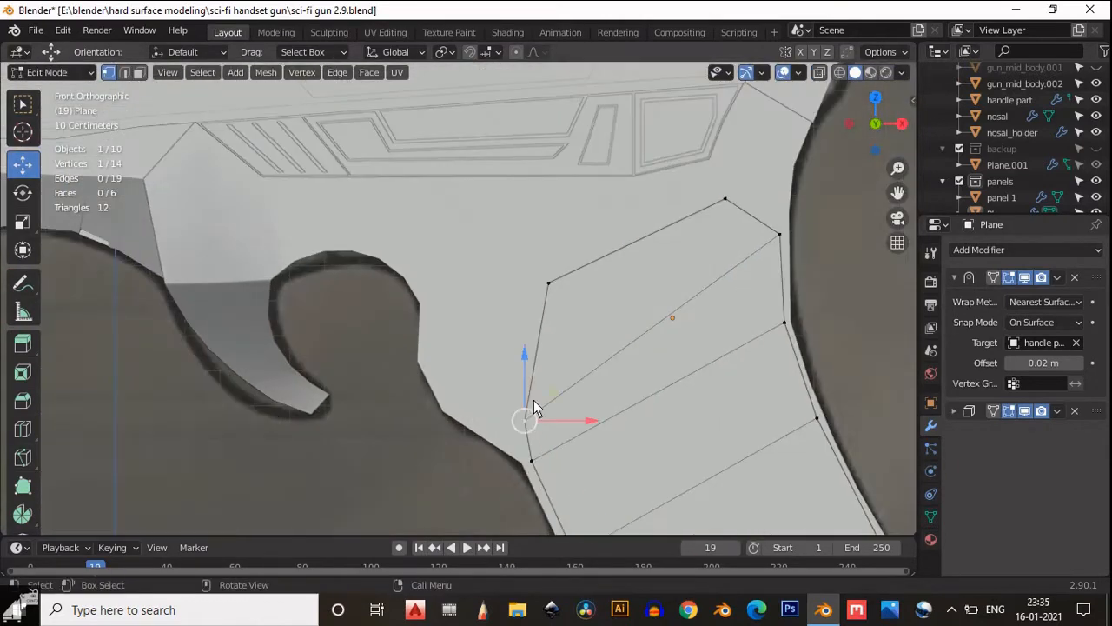
key(g)
key(g)
click(532, 365)
key(g)
click(581, 365)
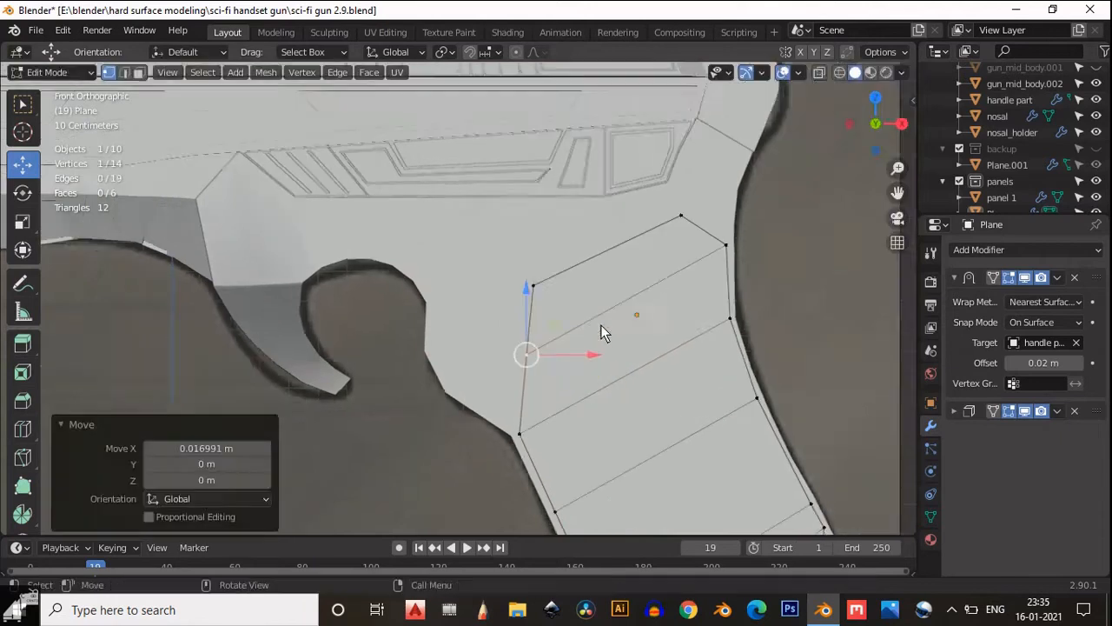
key(Tab)
scroll(596, 368, down, 4)
middle_drag(601, 330, 478, 426)
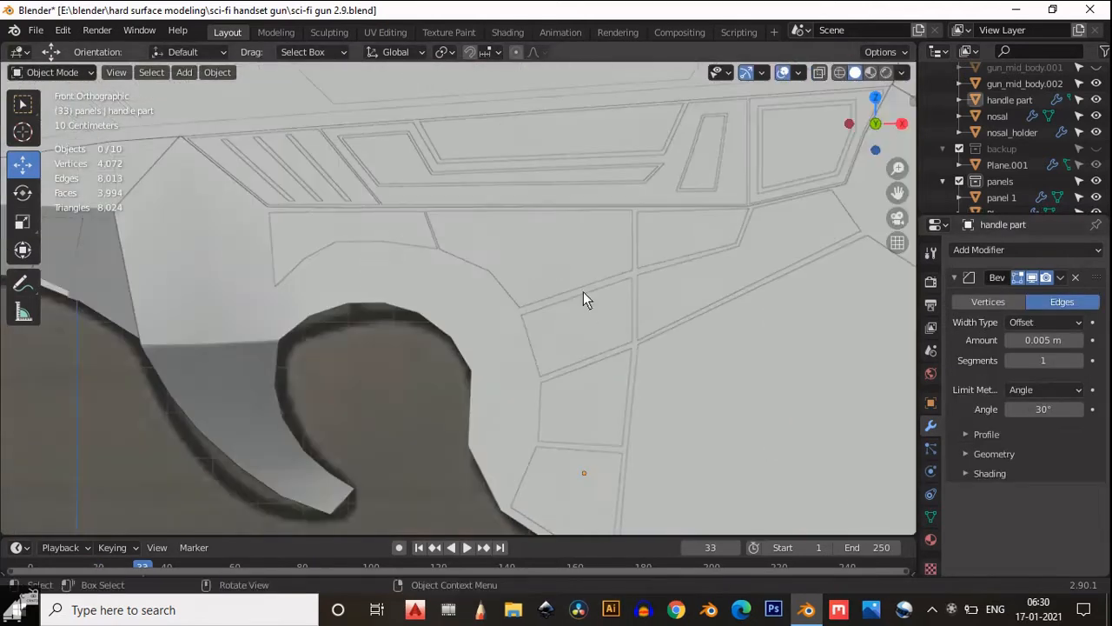
- Edit the panel mesh in wireframe and add a loop cut through the face above the rear of the trigger guard
key(Tab)
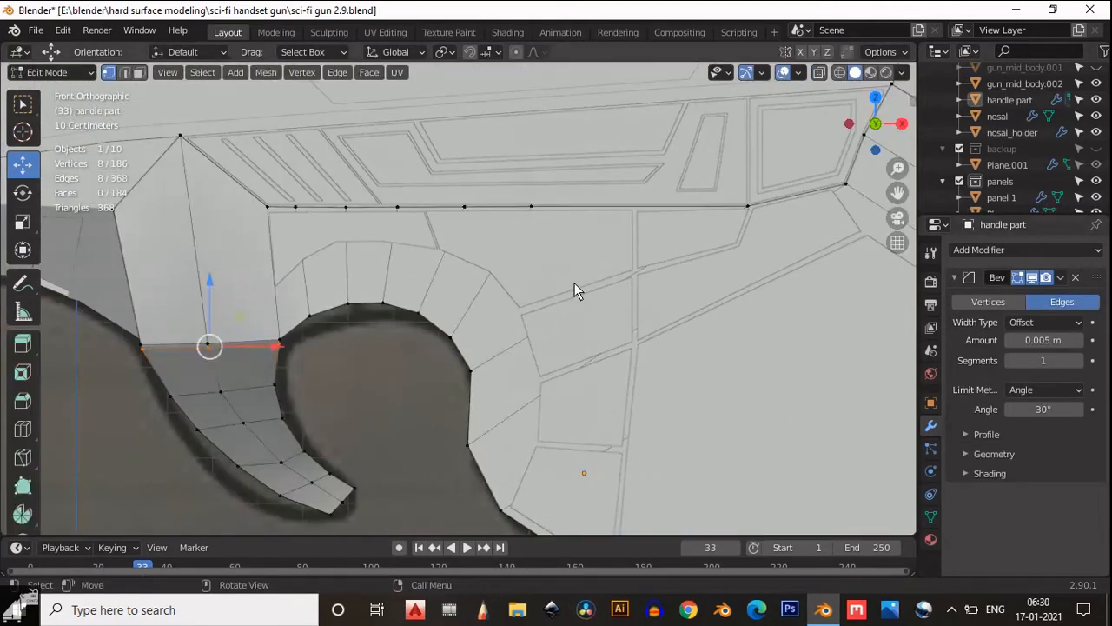
scroll(571, 272, up, 3)
shift+middle_drag(485, 251, 574, 360)
scroll(573, 359, up, 1)
click(837, 73)
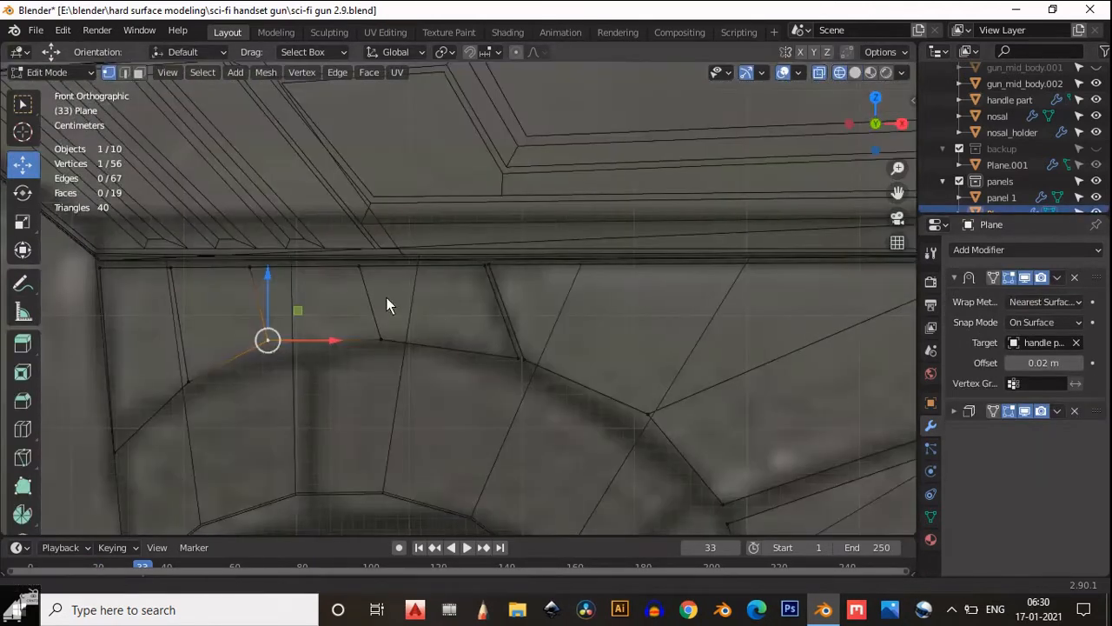
shift+middle_drag(385, 299, 326, 282)
key(ctrl+r)
click(553, 235)
right_click(553, 235)
- Move the new cut's lower vertex onto the curved outline above the trigger guard
click(530, 365)
key(g)
key(g)
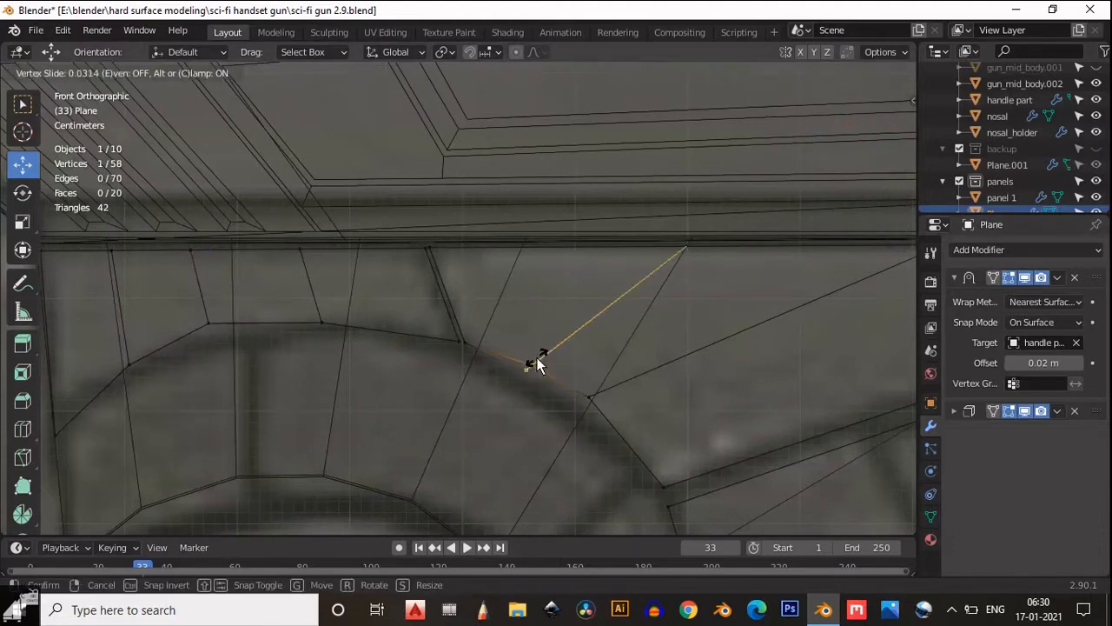
right_click(534, 363)
key(g)
click(532, 356)
- Nudge the vertex at the front of the panels' arched lower outline onto the reference curve
scroll(577, 365, down, 3)
shift+middle_drag(577, 365, 733, 352)
click(459, 302)
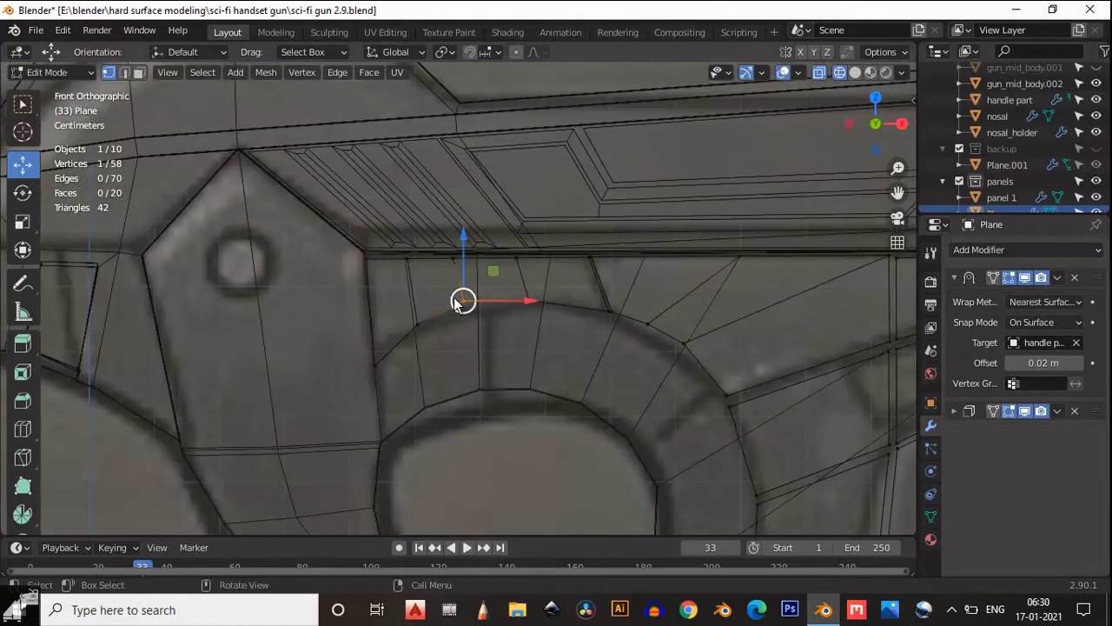
key(g)
click(466, 302)
scroll(474, 352, down, 1)
scroll(475, 361, up, 1)
- Duplicate the small panel face above the trigger guard and move the copy straight down along Z onto the guard ring
key(3)
click(487, 288)
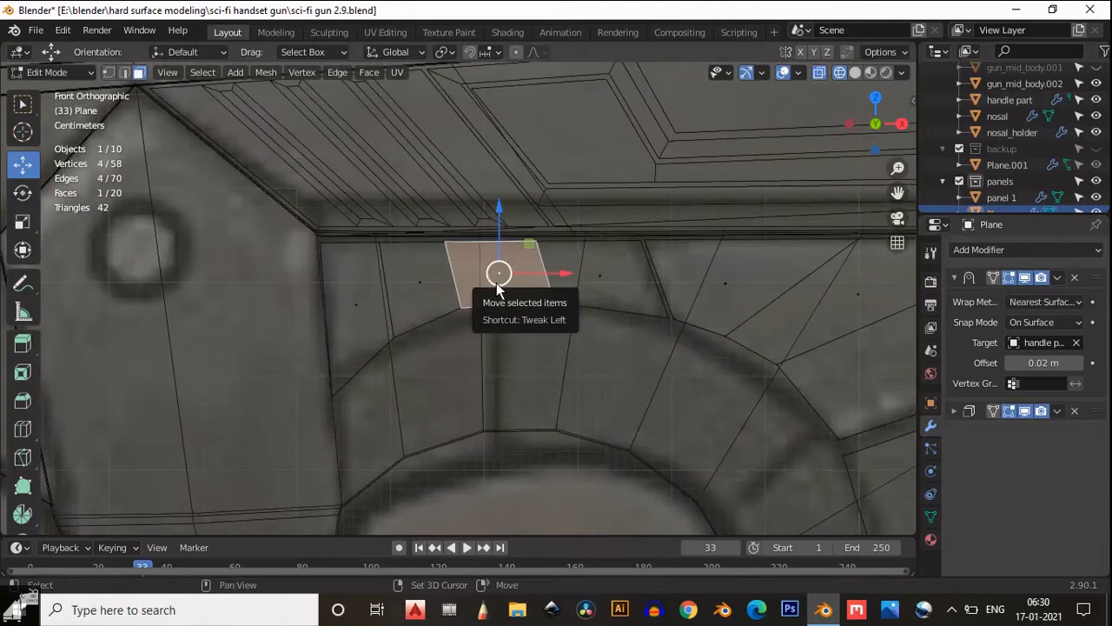
key(shift+d)
key(z)
click(500, 364)
- Move the duplicated face's two front corner vertices onto the dividing line of the trigger guard ring
key(2)
click(452, 401)
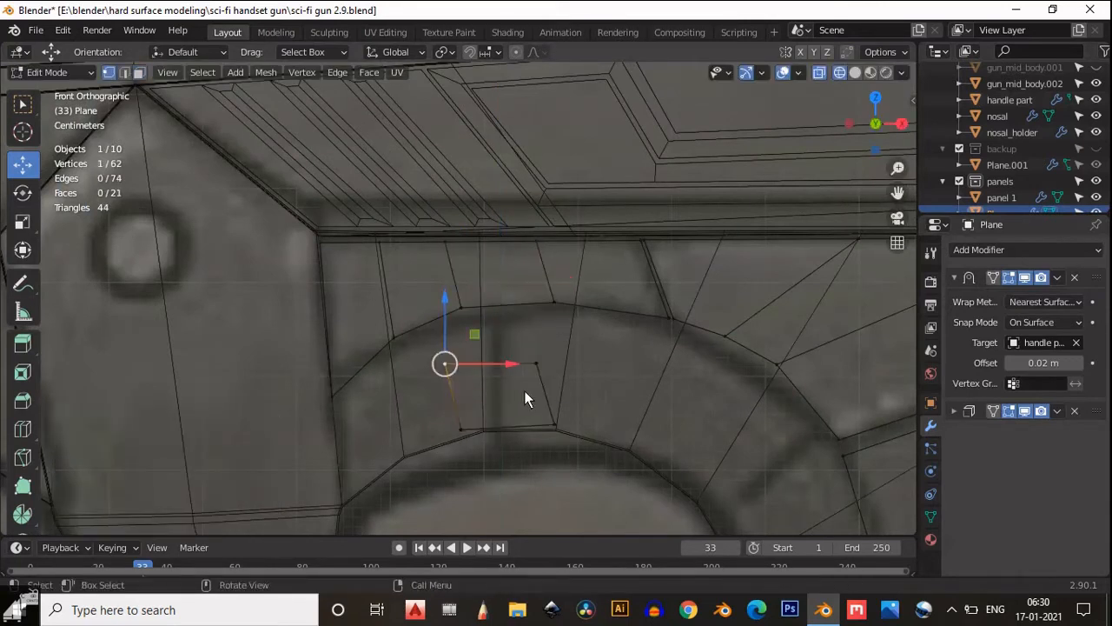
key(g)
key(x)
drag(541, 412, 546, 413)
drag(492, 344, 527, 341)
click(485, 346)
drag(494, 300, 495, 273)
- Move the duplicated face's upper rear vertex about 0.035 m along X and up to the ring's outer edge
click(536, 364)
drag(568, 368, 601, 368)
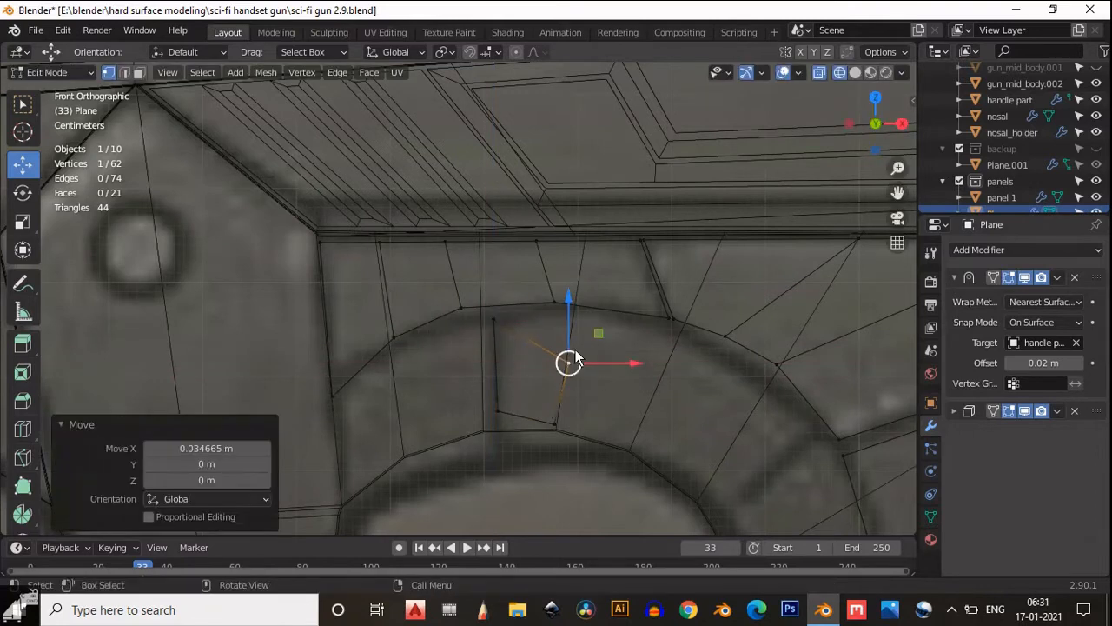
drag(571, 333, 581, 282)
- Lower the duplicated face's two bottom corner vertices to the inner edge of the trigger guard
click(498, 411)
drag(501, 361, 501, 379)
click(555, 424)
drag(555, 376, 496, 391)
click(498, 424)
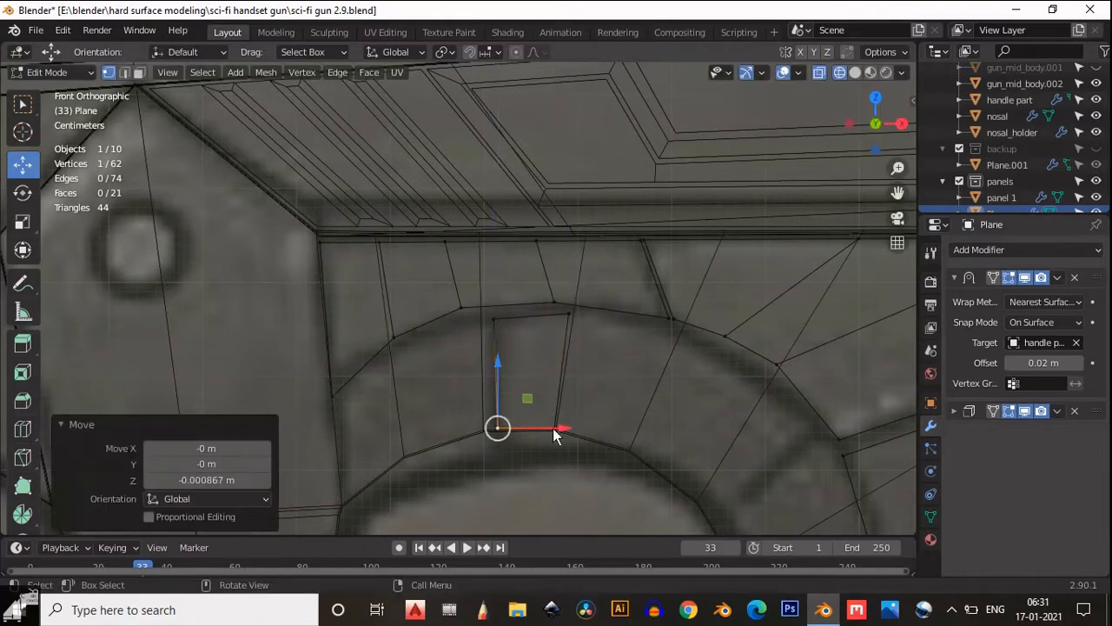
- Shift the duplicated face's lower front vertex slightly forward and its rear edge slightly rearward along X
drag(551, 428, 545, 430)
click(570, 327)
key(2)
click(574, 352)
drag(589, 362, 595, 361)
- Raise the duplicated face's two upper corner vertices to the outer edge of the trigger guard ring
click(497, 343)
key(1)
click(496, 318)
drag(498, 303, 497, 297)
click(573, 316)
drag(571, 285, 570, 283)
- Extrude the face's rear edge about 0.081 m along X and 0.021 m down, and rotate it towards the ring's curve
key(2)
click(569, 348)
key(e)
click(684, 386)
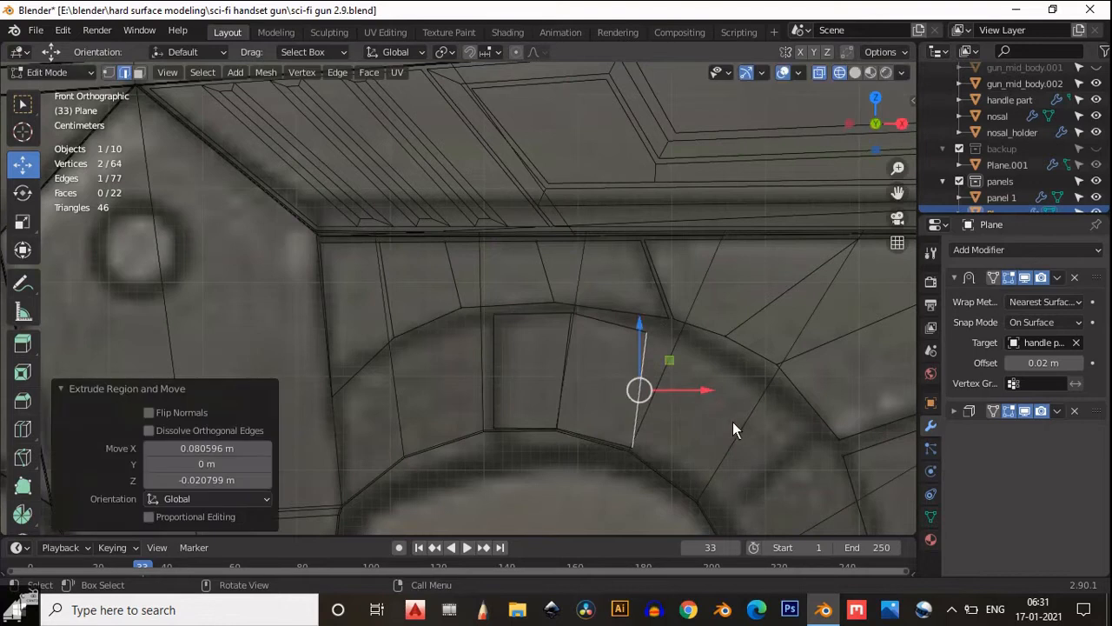
key(r)
click(745, 434)
- Move the extruded edge further rearward along X and rotate it to line up with the ring's dividing line
drag(664, 390, 699, 392)
key(r)
click(711, 397)
shift+middle_drag(683, 386, 631, 348)
key(r)
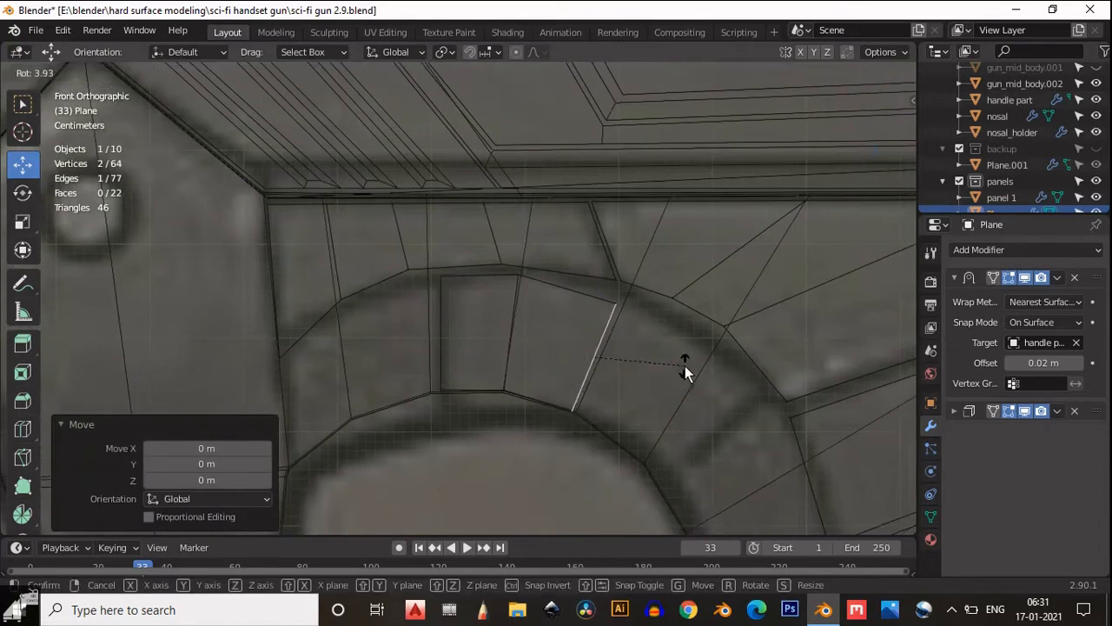
click(685, 366)
drag(647, 359, 651, 359)
drag(603, 331, 603, 329)
- Extrude a second segment from the end edge down along the ring and rotate it to follow the guard's curve
key(e)
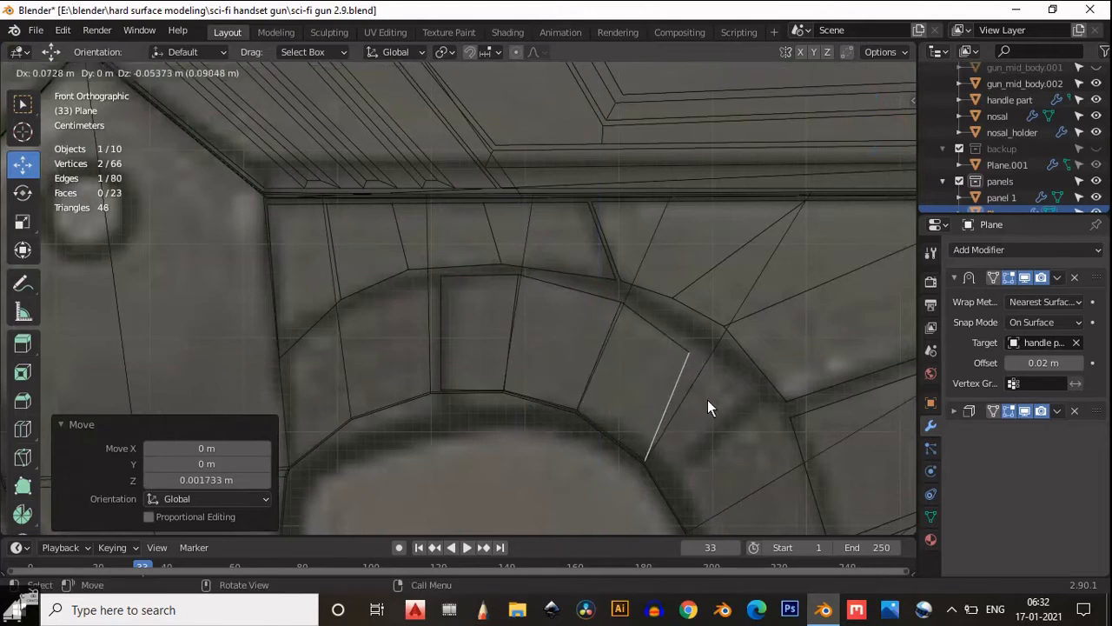
click(708, 402)
key(r)
click(745, 417)
mouse_move(717, 404)
mouse_down()
mouse_move(730, 402)
mouse_move(708, 405)
mouse_up()
key(r)
click(732, 397)
- Extrude a third short segment along the ring and rotate its end edge to the reference's panel line
shift+middle_drag(708, 390, 556, 291)
key(e)
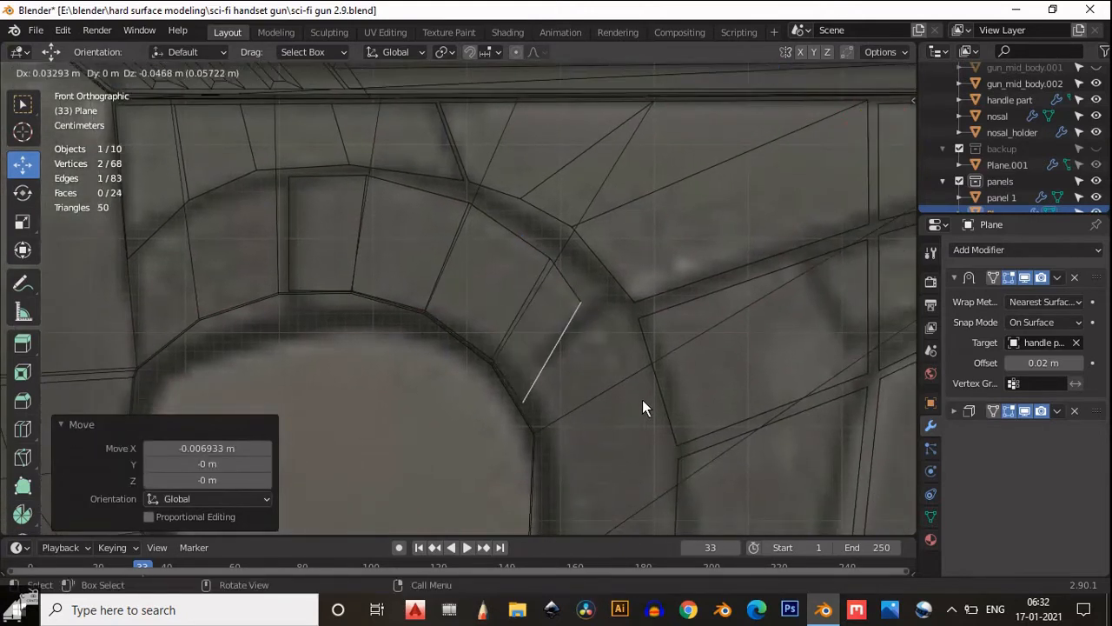
click(644, 399)
key(r)
click(694, 389)
shift+scroll(636, 325, up, 1)
key(r)
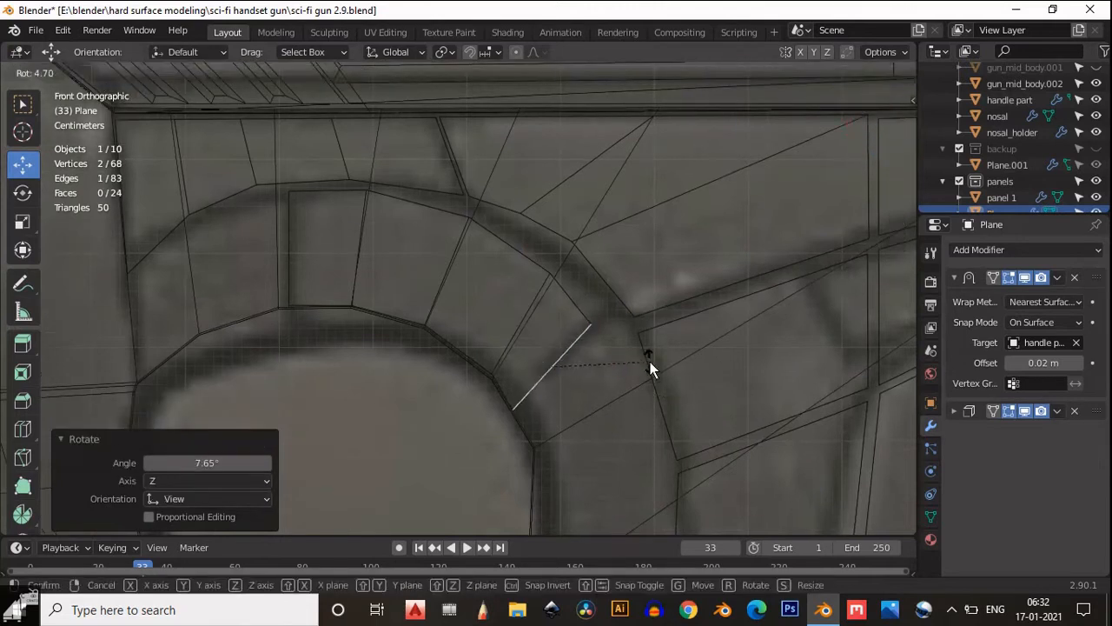
click(650, 361)
drag(609, 367, 612, 368)
key(r)
click(619, 360)
- Move the end edge's upper vertex about 0.026 m up along Z and rearward along X to the ring's outer edge
click(600, 329)
key(g)
key(z)
click(618, 304)
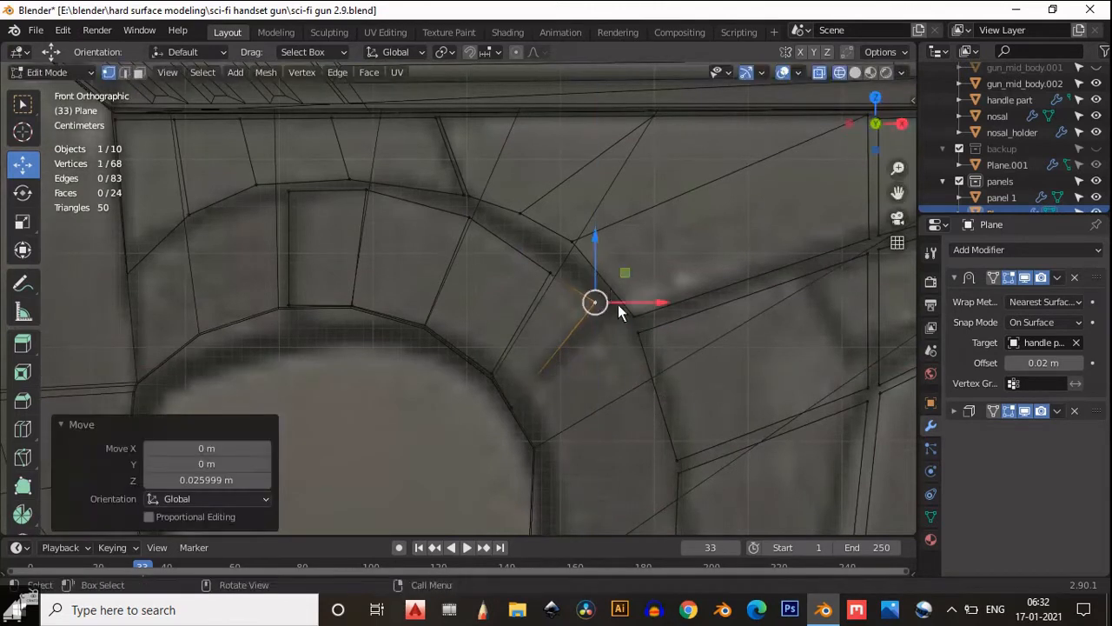
key(g)
key(x)
drag(657, 311, 653, 311)
- Raise the upper vertices joining the segments, the rear one by about 0.03 m, to follow the ring's outer edge
click(550, 273)
drag(549, 228, 548, 198)
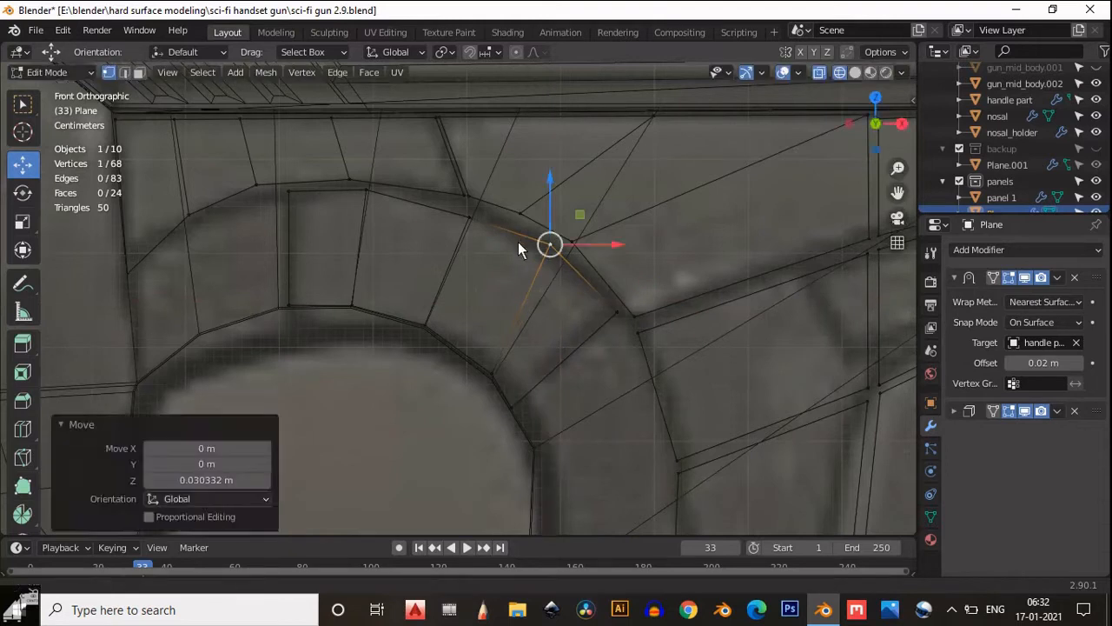
shift+middle_drag(518, 242, 566, 349)
click(518, 324)
drag(516, 276, 516, 265)
- Slide the segments' upper vertices along their edges to smooth the panel's outer curve
click(600, 352)
key(g)
key(g)
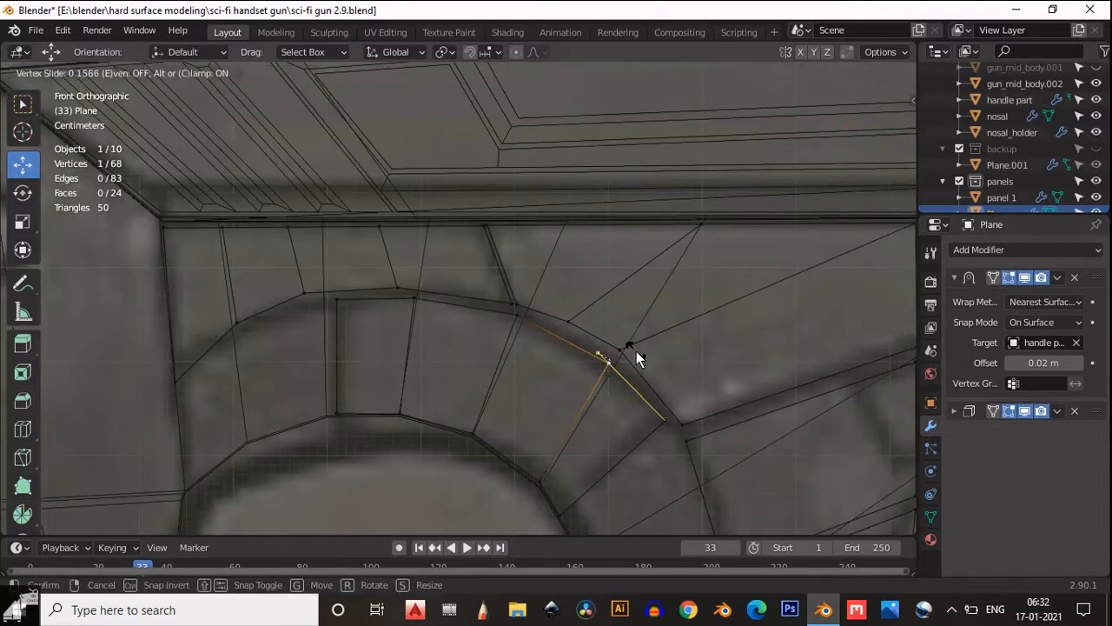
click(639, 354)
click(522, 315)
key(g)
key(g)
click(588, 353)
click(609, 362)
key(g)
key(g)
click(622, 361)
drag(611, 320, 610, 318)
- Widen the panel's first face by moving its upper rear vertex rearward and sliding its lower rear vertex along the inner edge
click(415, 298)
drag(436, 296, 477, 285)
click(413, 414)
key(g)
key(g)
click(425, 422)
click(430, 300)
- Duplicate the panel's first face, move the copy forward along X, and reposition one of its upper corner vertices
shift+middle_drag(326, 362, 543, 343)
key(3)
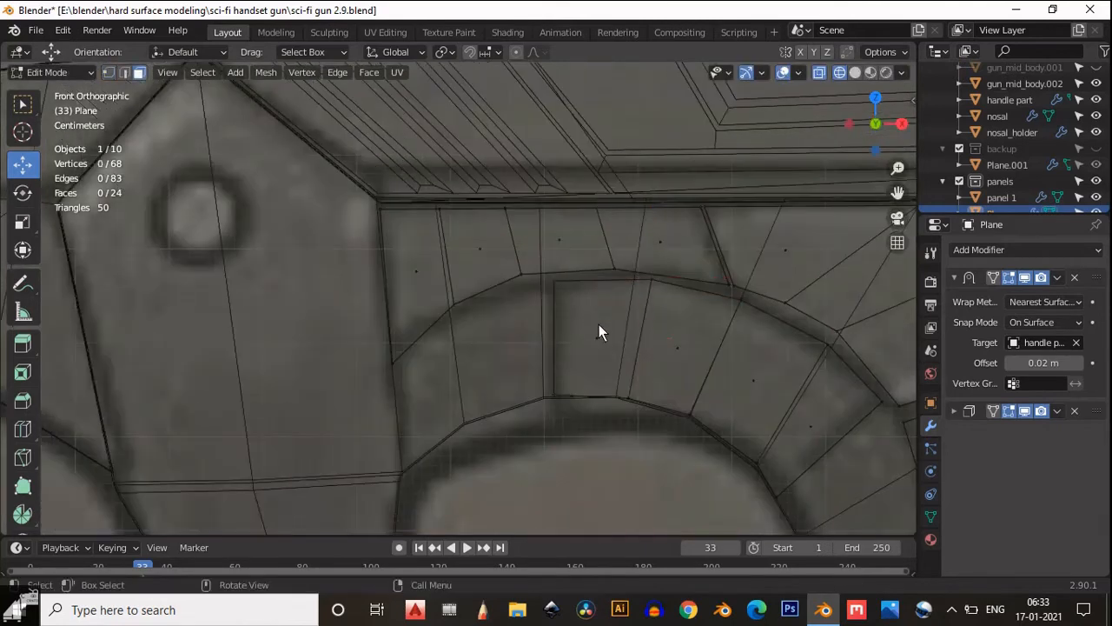
click(599, 327)
key(shift+d)
right_click(501, 397)
drag(638, 339, 550, 351)
key(1)
click(565, 279)
drag(582, 280, 464, 305)
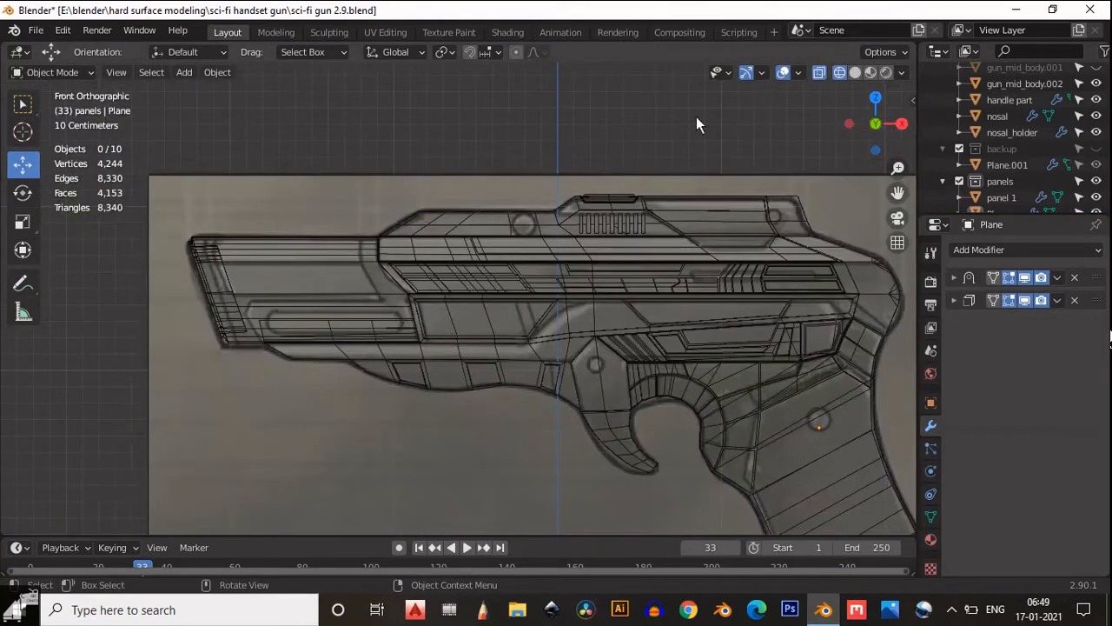
- Add a loop cut around the nozzle and slide it close behind the slanted muzzle edge
click(855, 72)
scroll(625, 263, up, 4)
click(459, 269)
key(Tab)
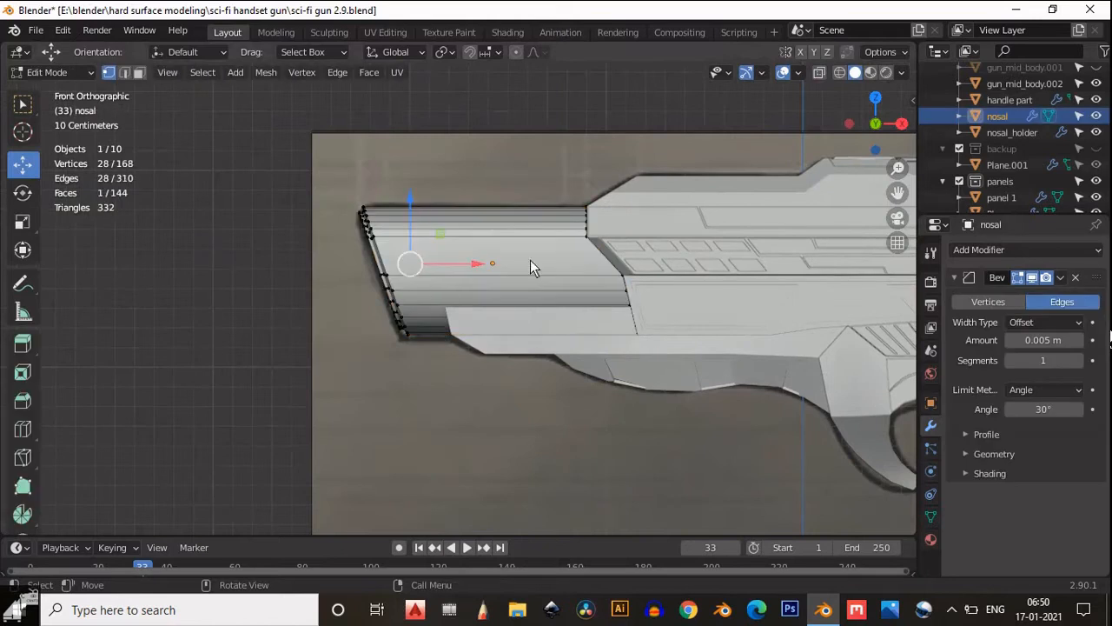
key(ctrl+r)
click(431, 243)
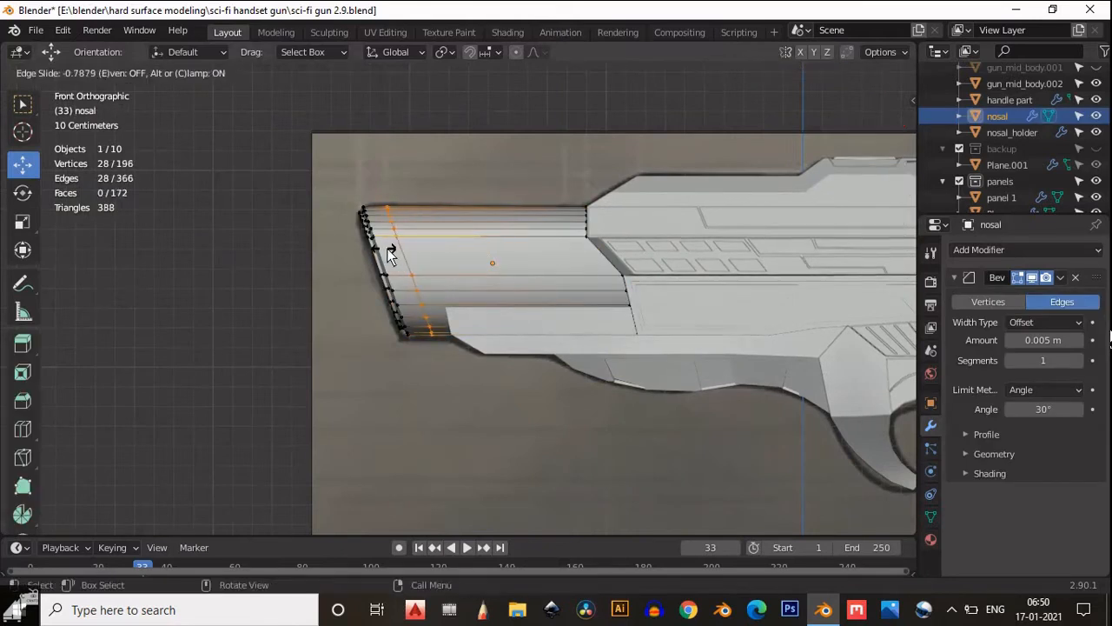
click(332, 267)
scroll(328, 217, up, 4)
key(g)
key(g)
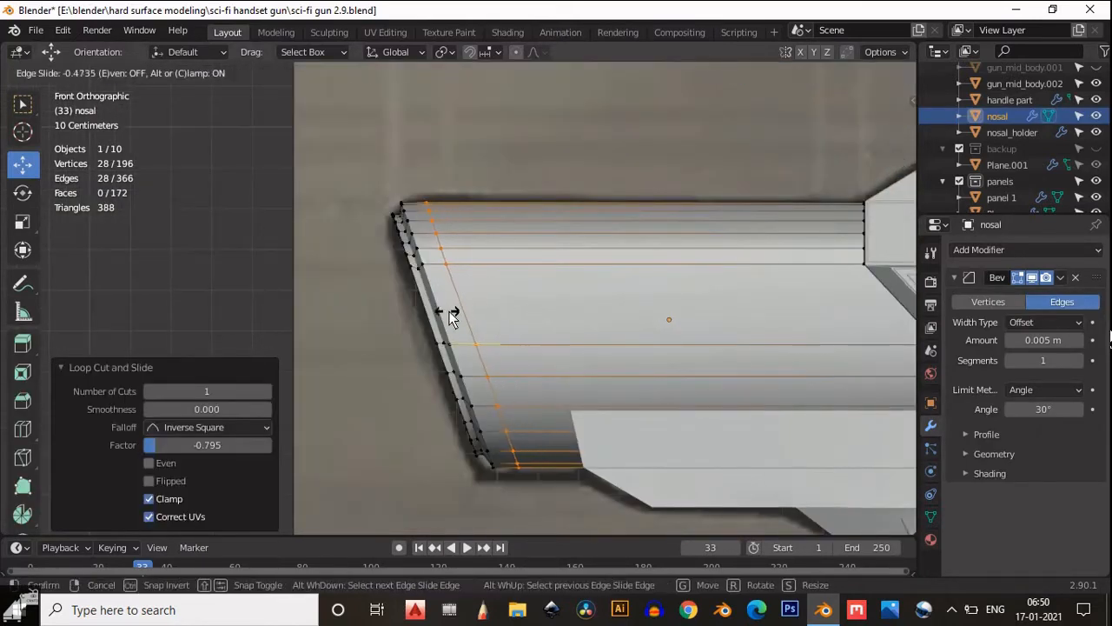
click(453, 313)
- Add a second loop cut a short distance behind the first one and slide it slightly towards the muzzle
key(ctrl+r)
click(672, 324)
click(472, 323)
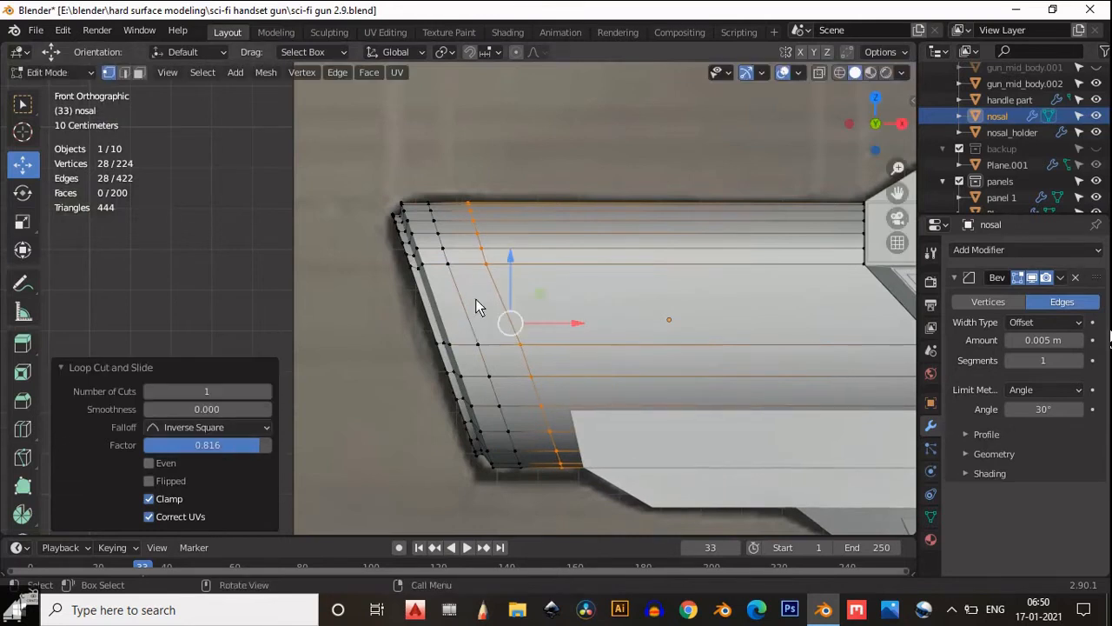
key(g)
key(g)
click(512, 328)
- Bevel both edge loops near the muzzle with a width of 0.07 m
key(2)
alt+shift+click(469, 323)
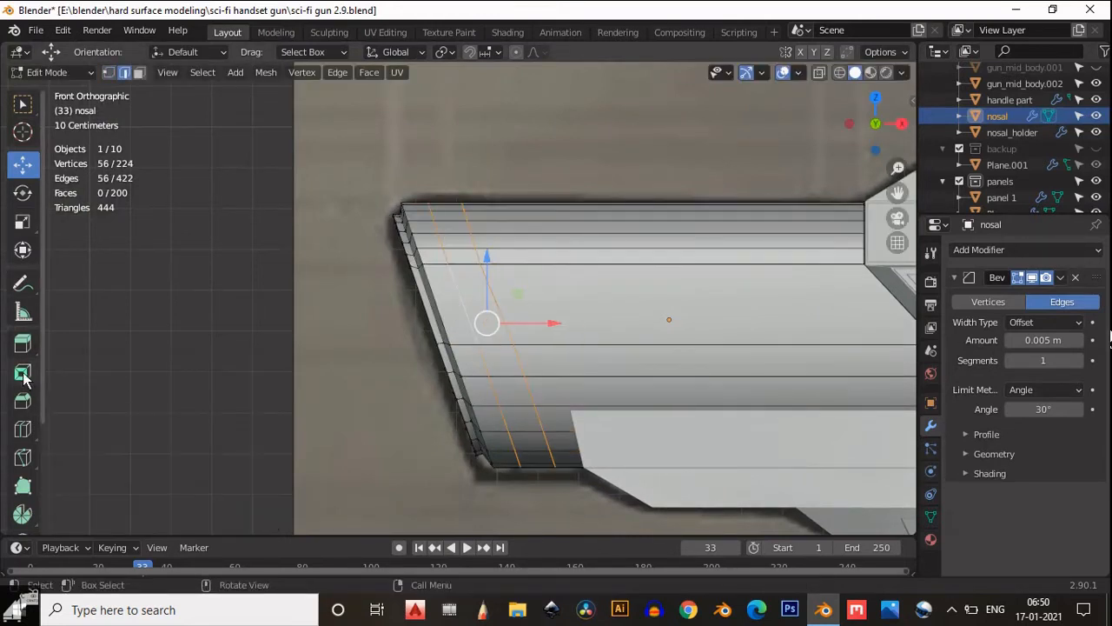
click(23, 399)
drag(486, 238, 490, 225)
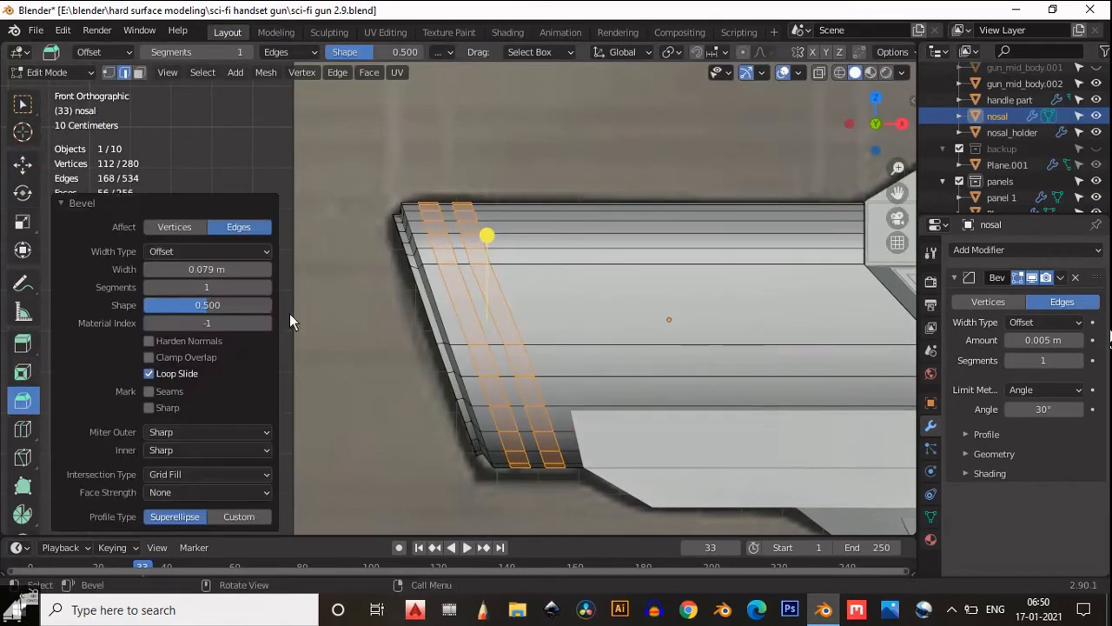
click(169, 270)
text(0.07)
key(Return)
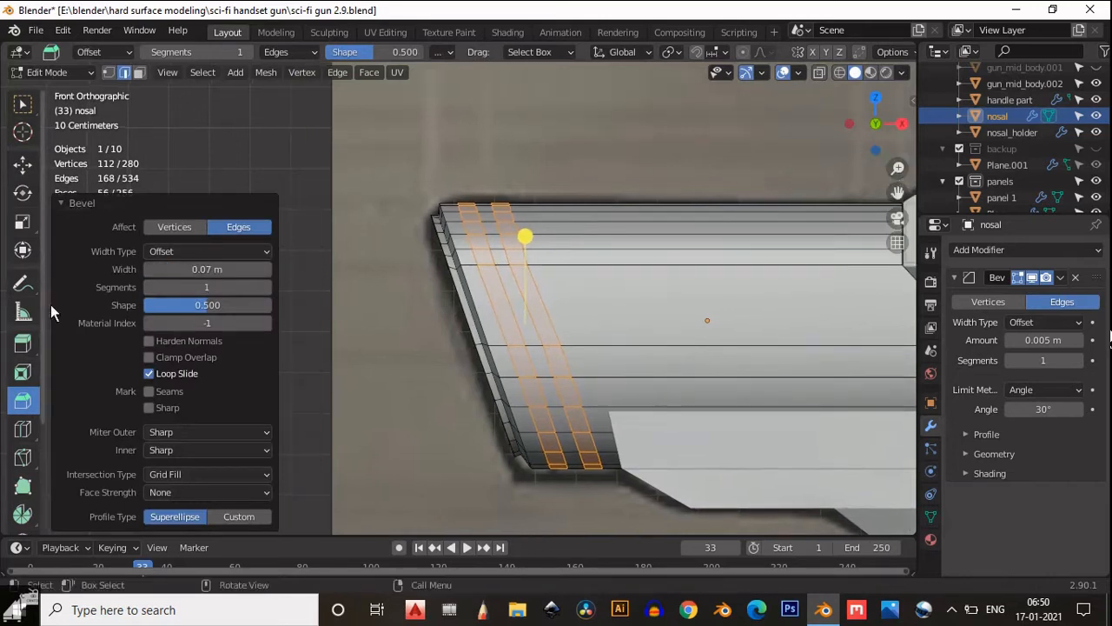
- Extrude the two beveled bands outward along their normals by about 0.136 m to form raised muzzle rings
click(23, 343)
drag(525, 216, 524, 243)
key(Tab)
middle_drag(535, 300, 529, 269)
key(Tab)
drag(499, 201, 504, 186)
middle_drag(513, 208, 625, 209)
click(783, 72)
middle_drag(748, 286, 614, 319)
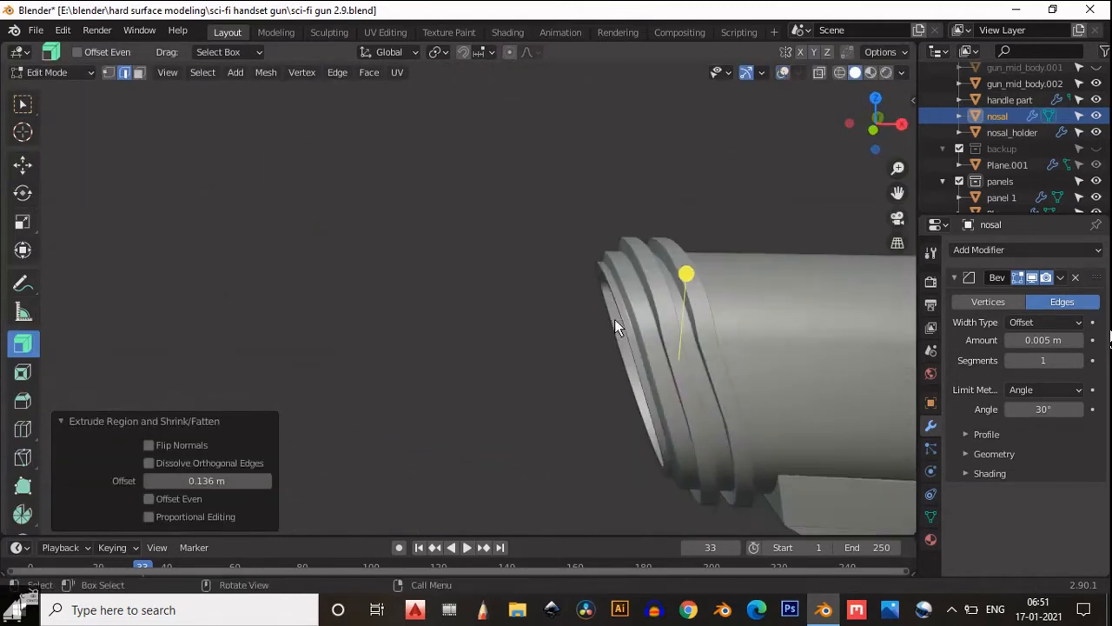
- Reduce the muzzle rings' extrusion offset to 0.0462 m
middle_drag(708, 330, 660, 347)
drag(225, 482, 69, 510)
middle_drag(599, 334, 504, 420)
drag(201, 480, 292, 465)
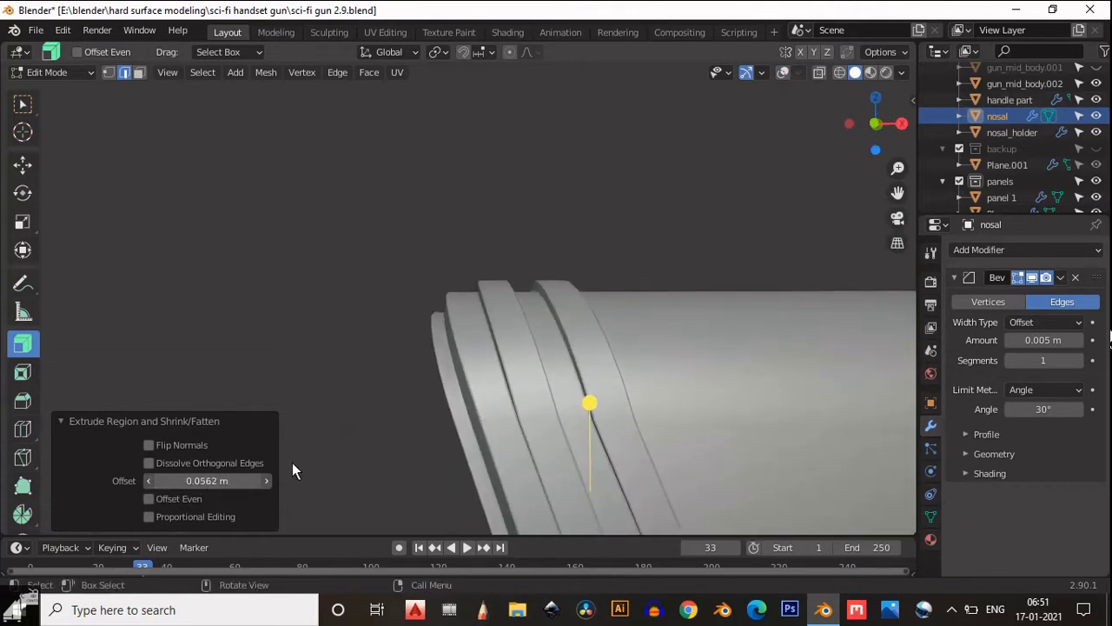
middle_drag(447, 429, 434, 395)
scroll(433, 394, up, 6)
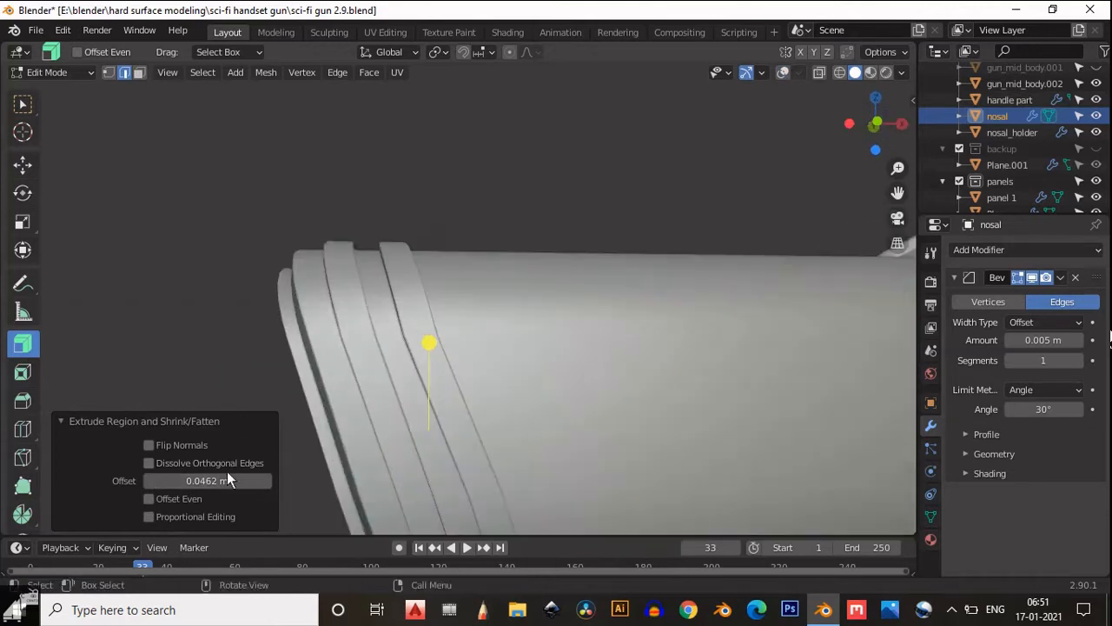
scroll(482, 386, down, 5)
key(Tab)
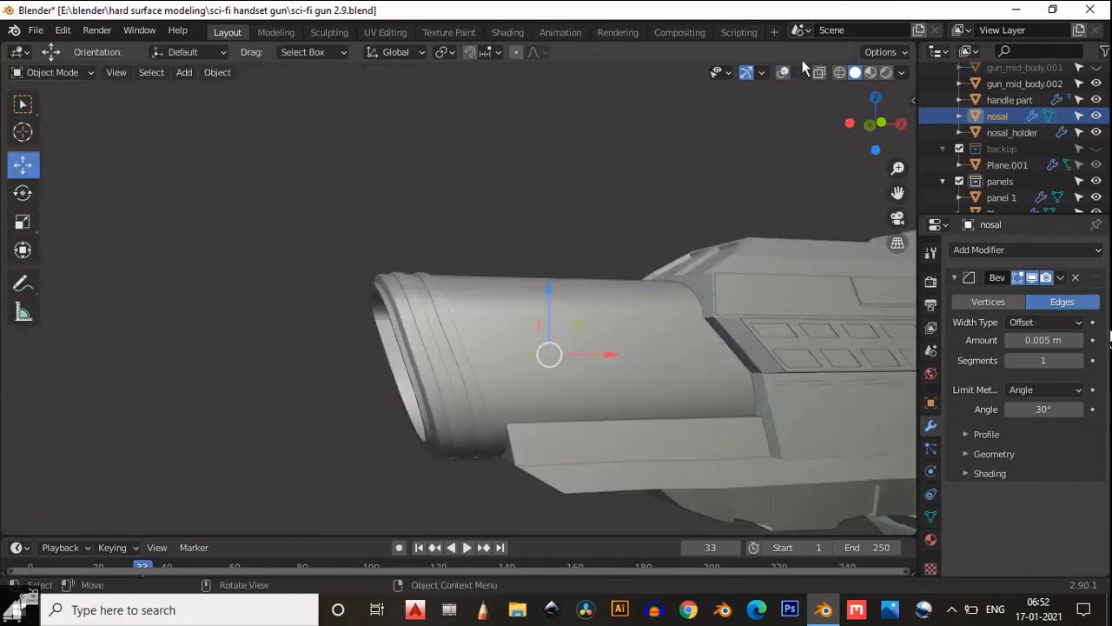
- Add a loop cut around the nozzle near its rear end, following the reference's panel line in wireframe front view
key(KP_1)
click(839, 72)
scroll(515, 243, up, 5)
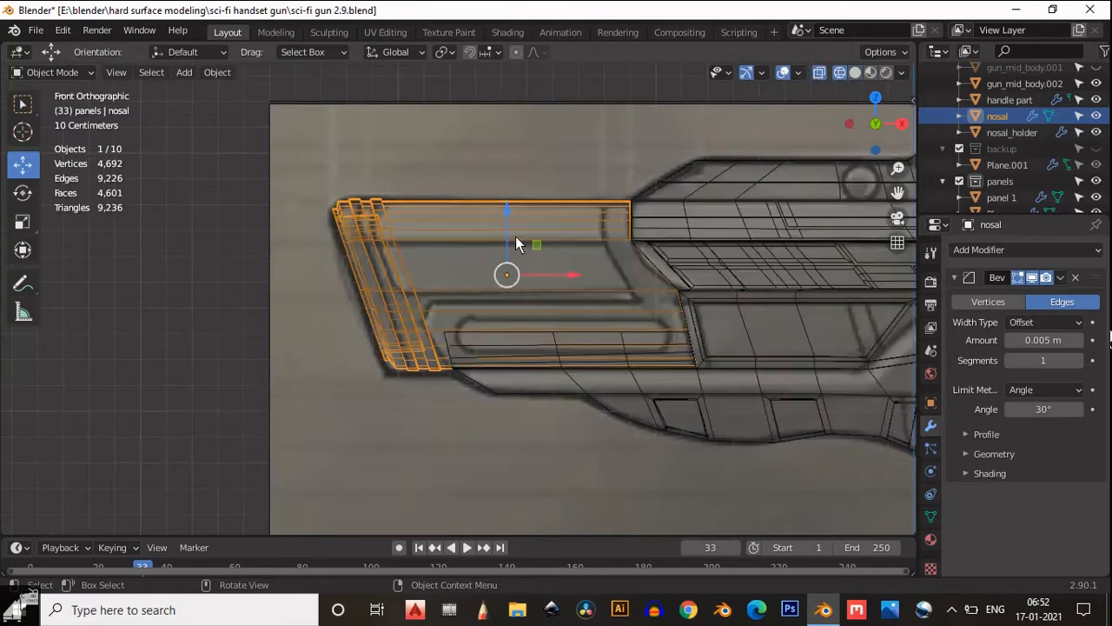
shift+middle_drag(626, 314, 504, 249)
shift+middle_drag(623, 183, 652, 253)
key(Tab)
key(ctrl+r)
click(608, 209)
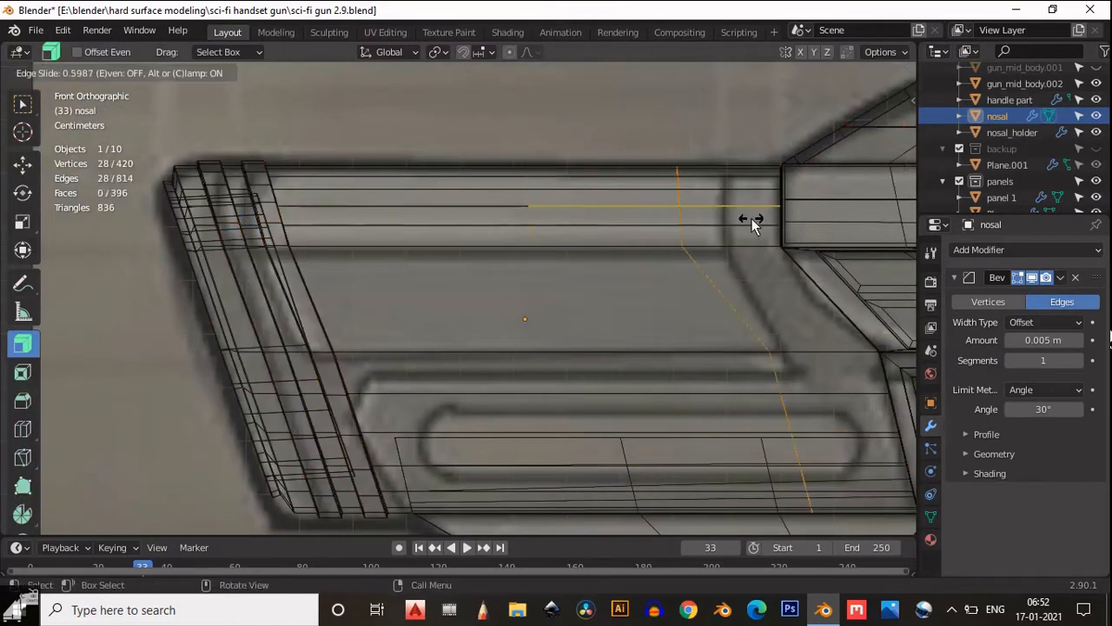
click(782, 233)
- Add another loop cut around the nozzle just behind the muzzle rings
shift+middle_drag(827, 365, 702, 318)
scroll(702, 317, up, 1)
drag(699, 318, 794, 504)
scroll(356, 237, up, 1)
scroll(357, 245, down, 3)
drag(311, 248, 316, 249)
shift+middle_drag(317, 248, 336, 275)
- Duplicate the nozzle's upper faces between the two new loop cuts in place and separate the copy into its own object
key(3)
drag(435, 187, 509, 283)
drag(419, 179, 530, 356)
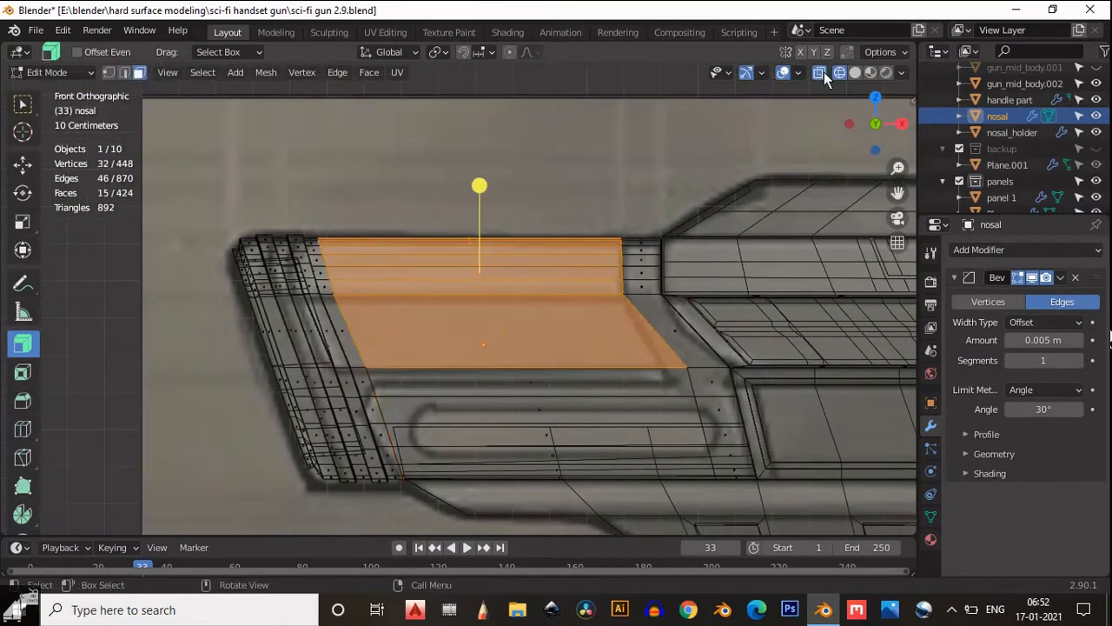
click(821, 72)
mouse_move(348, 235)
middle_down()
mouse_move(468, 256)
mouse_move(399, 274)
middle_up()
click(855, 72)
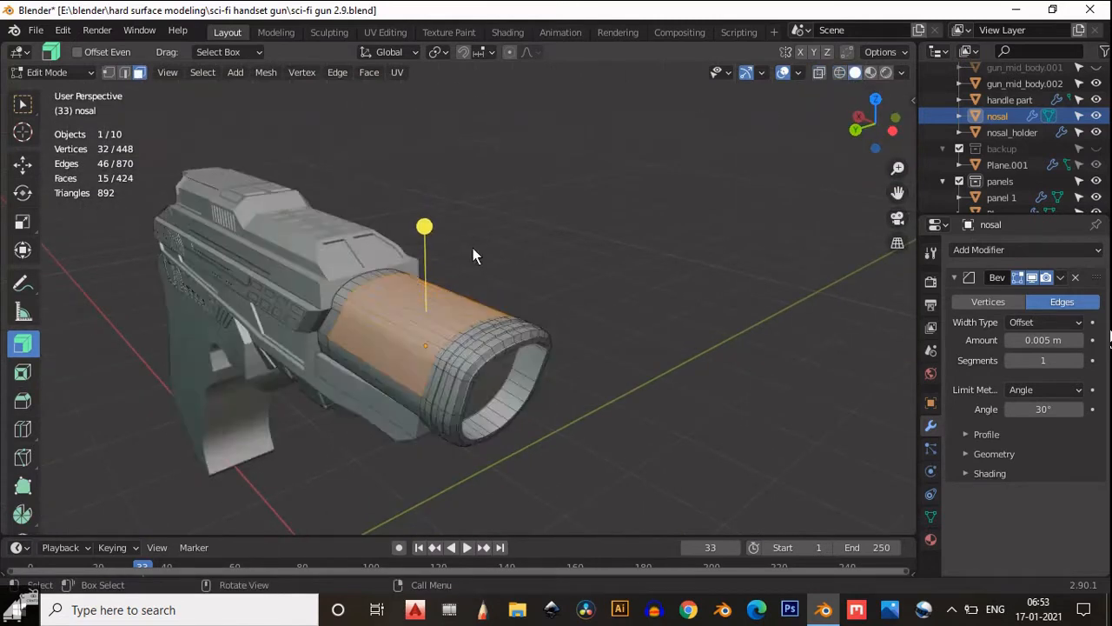
mouse_move(472, 248)
middle_down()
mouse_move(376, 341)
mouse_move(395, 342)
middle_up()
key(shift+d)
right_click(399, 316)
key(p)
click(379, 318)
scroll(365, 319, up, 1)
key(Tab)
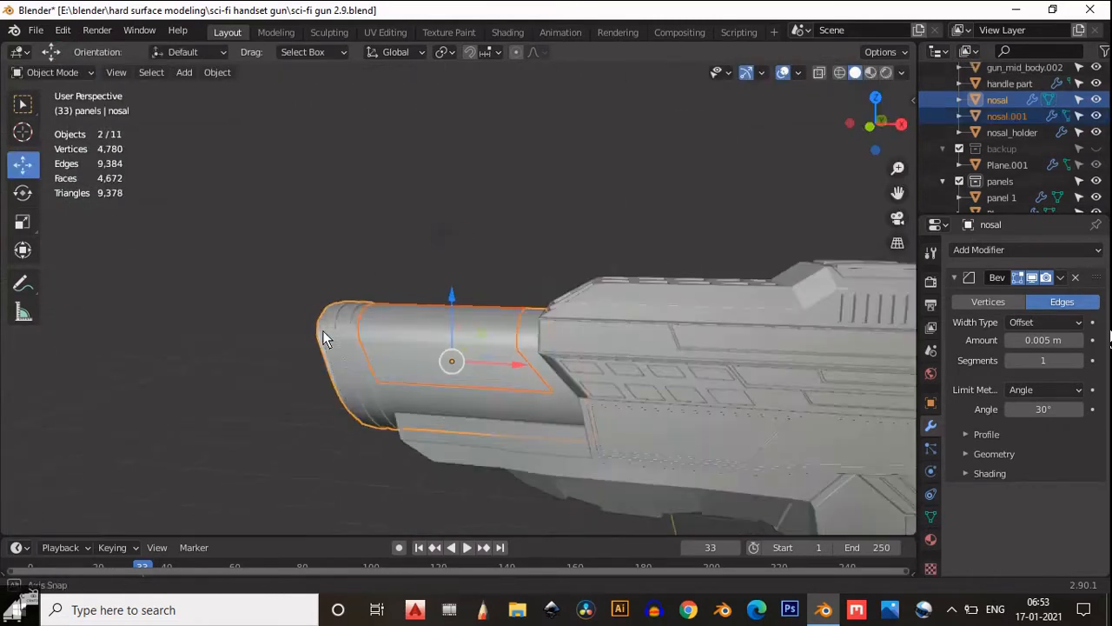
click(391, 359)
scroll(391, 359, up, 4)
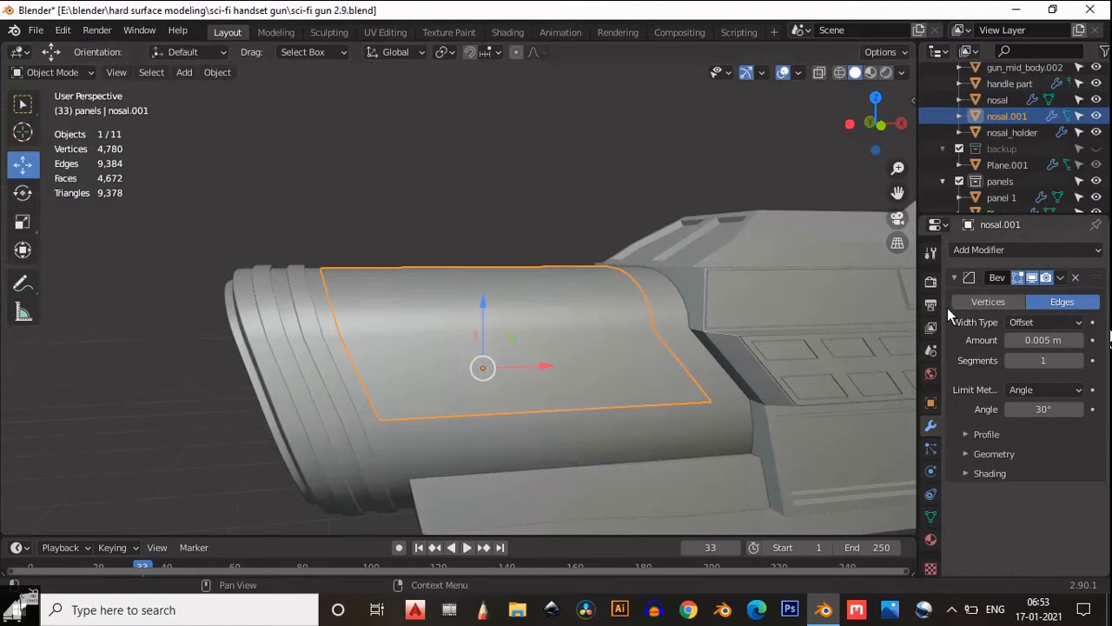
- Add a Solidify modifier to the separated nozzle panel and set its thickness to -0.05 m
click(954, 277)
click(964, 254)
click(782, 500)
scroll(442, 291, up, 1)
middle_drag(441, 290, 474, 222)
scroll(473, 222, up, 2)
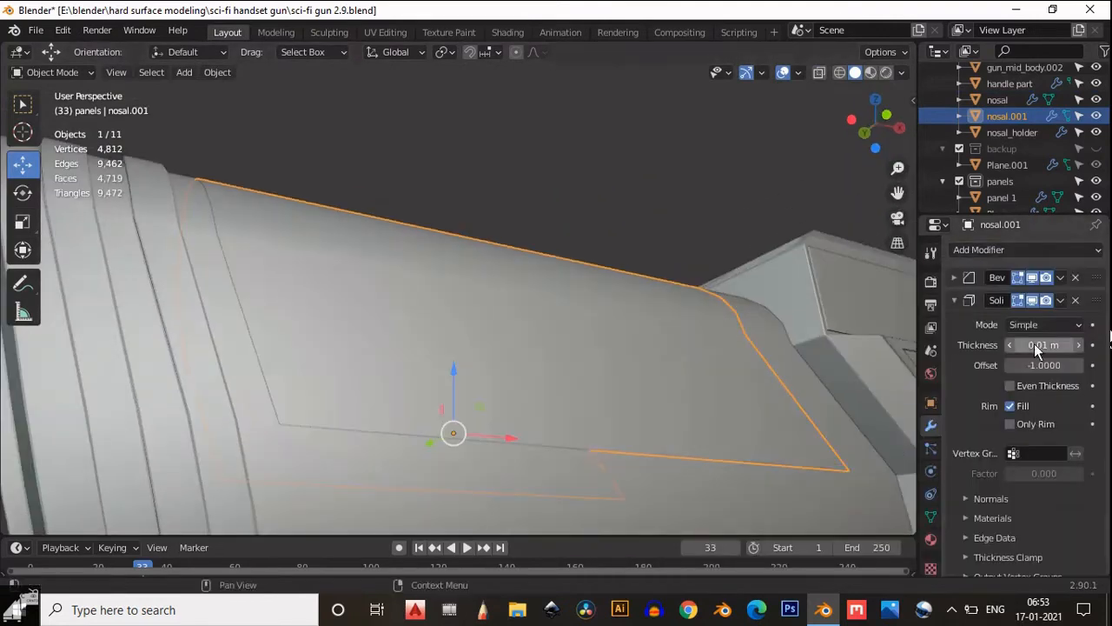
mouse_move(1034, 343)
mouse_down()
mouse_move(1079, 338)
mouse_move(1023, 346)
mouse_up()
scroll(437, 232, down, 5)
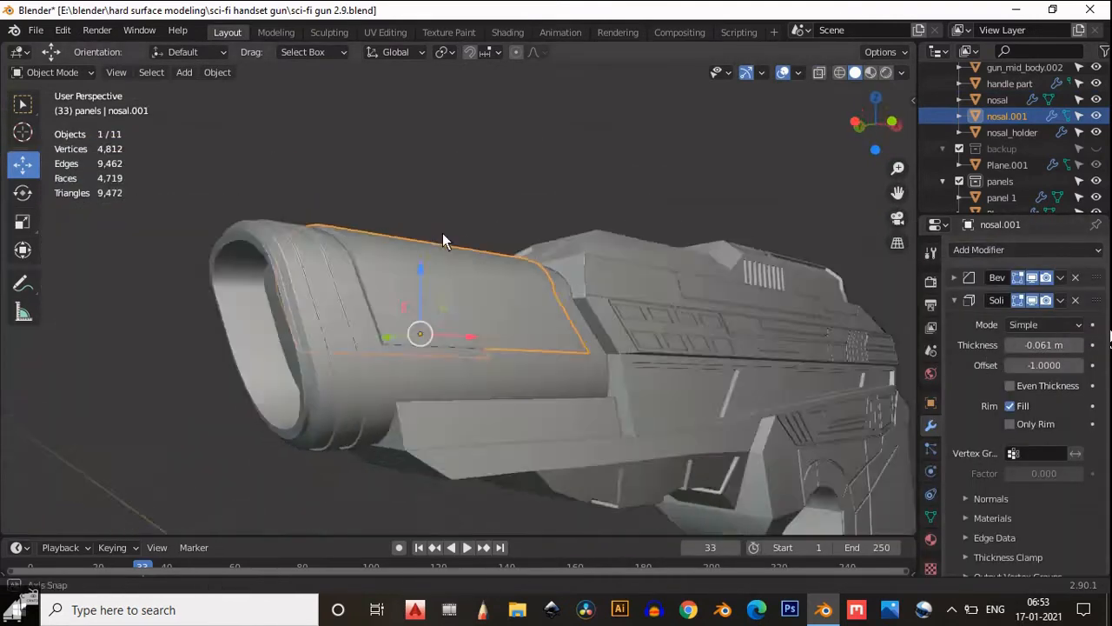
middle_drag(442, 233, 695, 317)
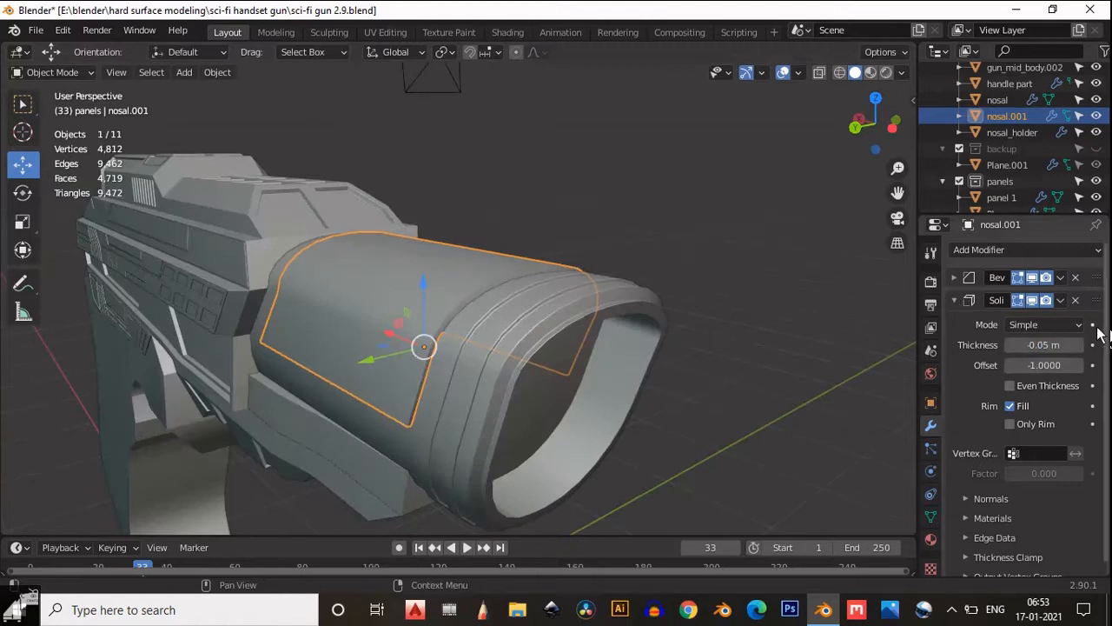
- Move the Solidify modifier above the Bevel modifier in the nozzle panel's modifier stack and deselect the panel
click(1067, 302)
drag(1098, 271, 1097, 306)
scroll(569, 304, up, 1)
scroll(487, 249, down, 3)
middle_drag(570, 304, 395, 323)
click(487, 249)
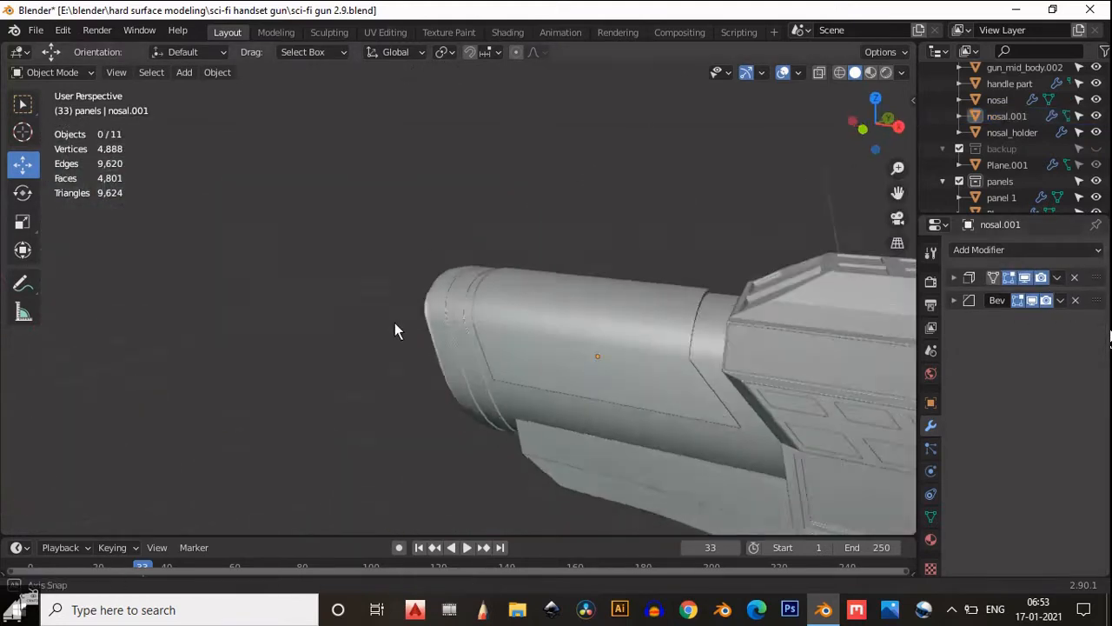
- Add a lengthwise loop cut just below the crease on the nozzle panel's side face, working in X-ray front view
scroll(748, 351, up, 4)
key(Tab)
middle_drag(622, 411, 608, 441)
click(609, 441)
click(868, 132)
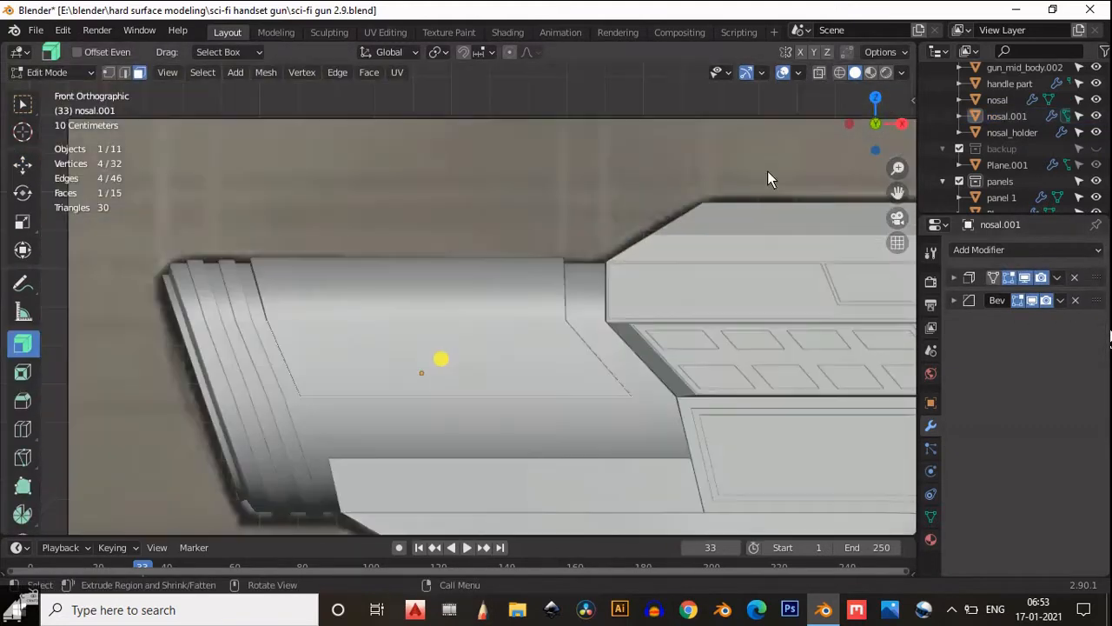
click(818, 74)
scroll(521, 339, up, 2)
key(ctrl+r)
click(595, 309)
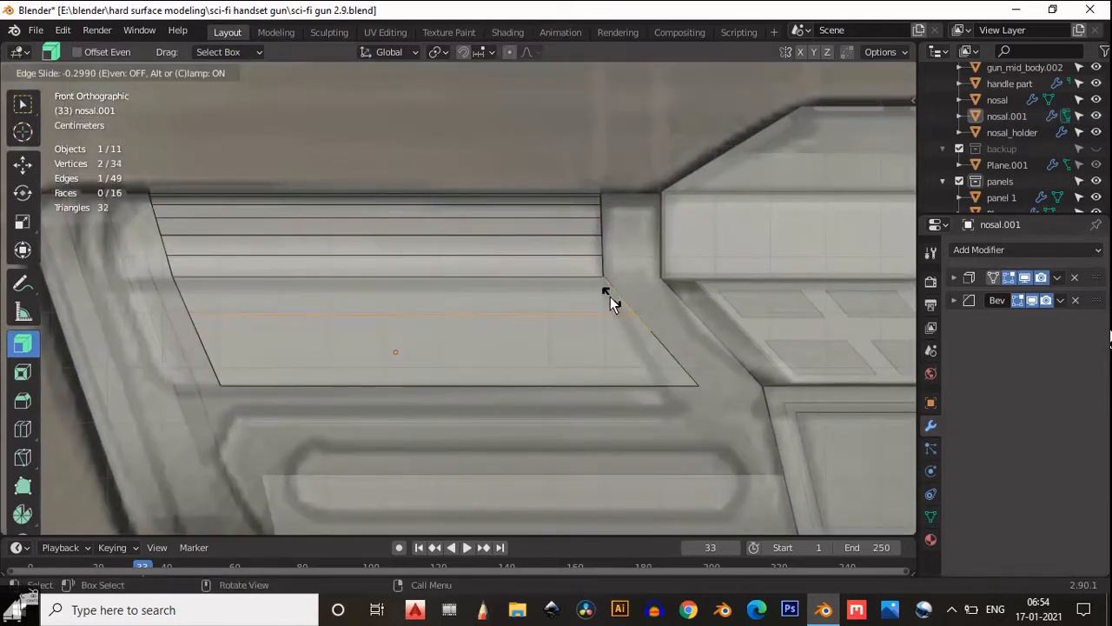
click(607, 285)
- Add a second lengthwise loop cut on the panel's side face and slide it close to the lower border
key(ctrl+r)
click(661, 343)
click(666, 350)
key(g)
key(g)
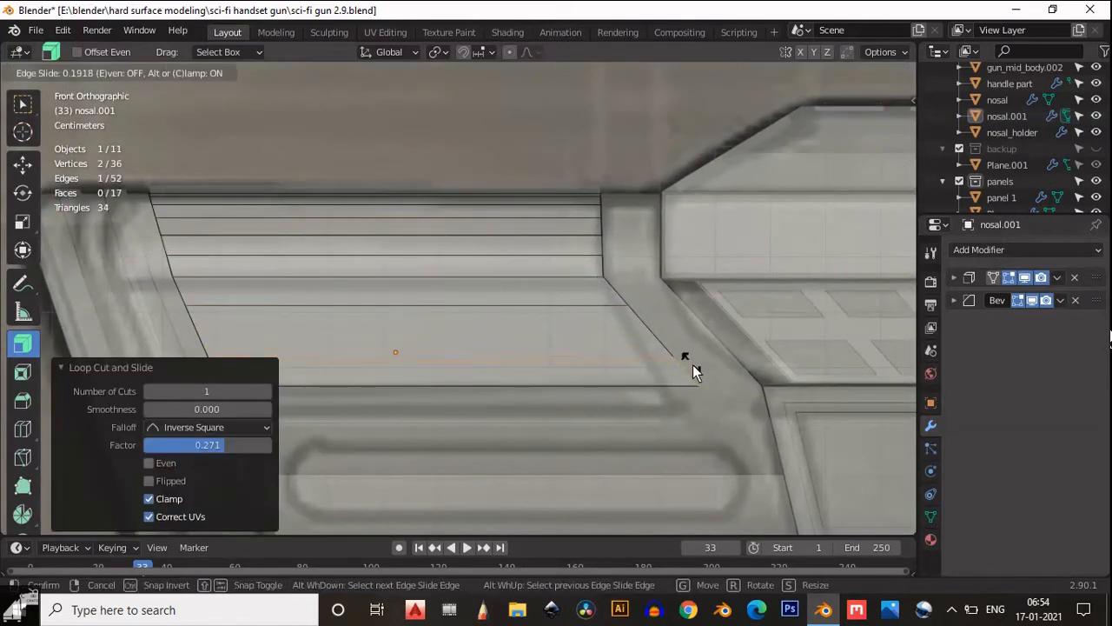
click(693, 365)
- Add two crosswise loop cuts to the nozzle panel, one near its muzzle end and one near its rear end
scroll(400, 313, up, 1)
key(ctrl+r)
click(342, 311)
click(174, 300)
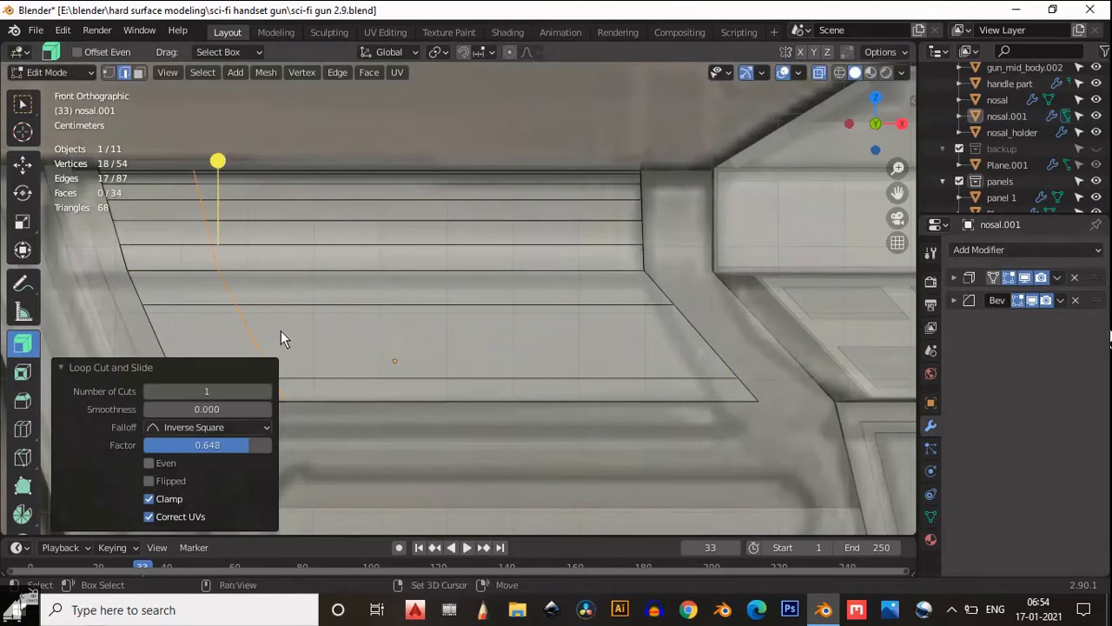
key(ctrl+r)
click(556, 283)
shift+middle_drag(280, 330, 398, 321)
click(670, 303)
- Slide the muzzle-end crosswise loop slightly toward the panel's front border
alt+click(377, 320)
key(g)
key(g)
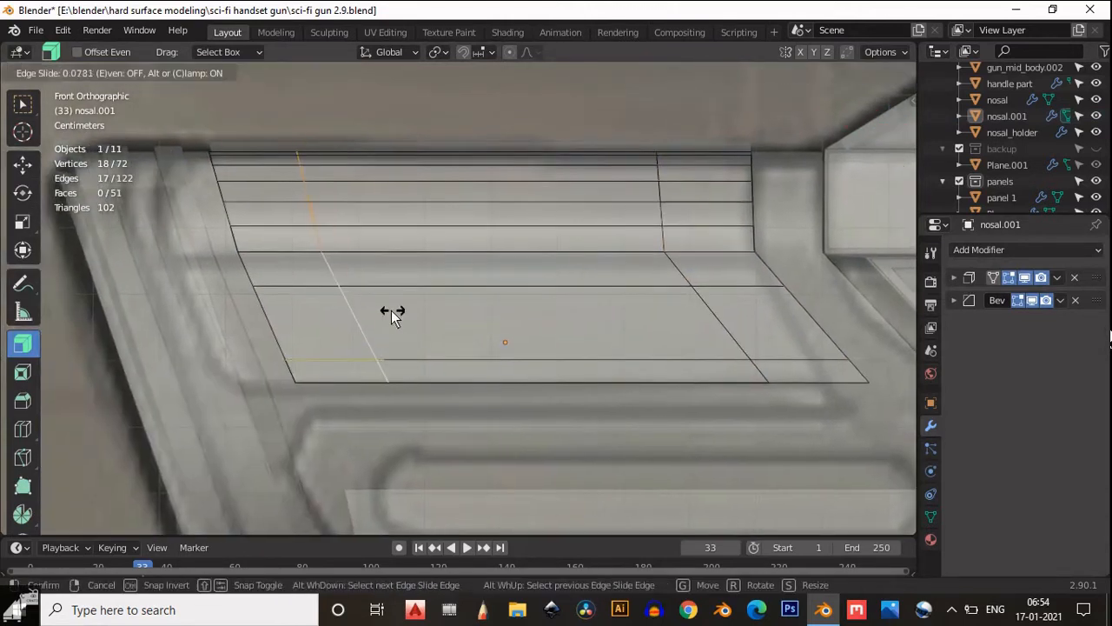
click(388, 310)
- Try sliding the rear crosswise loop on the nozzle panel, and undo those slides
alt+click(713, 301)
alt+click(691, 303)
key(g)
key(g)
click(739, 296)
key(g)
key(g)
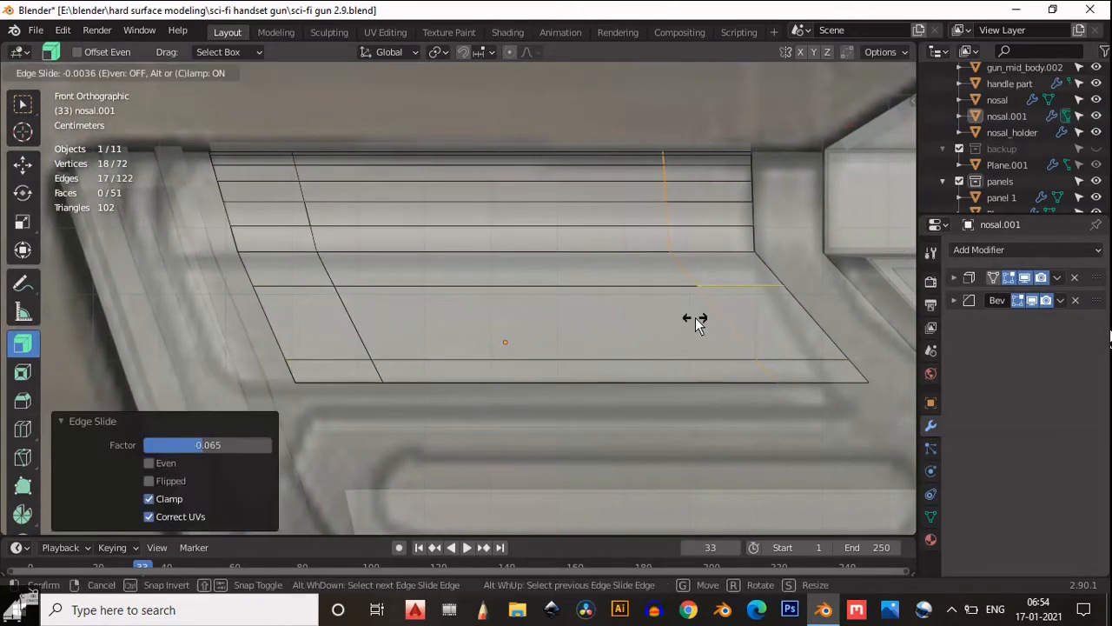
click(643, 343)
key(3)
click(539, 317)
key(ctrl+z)
key(ctrl+z)
key(ctrl+z)
key(ctrl+z)
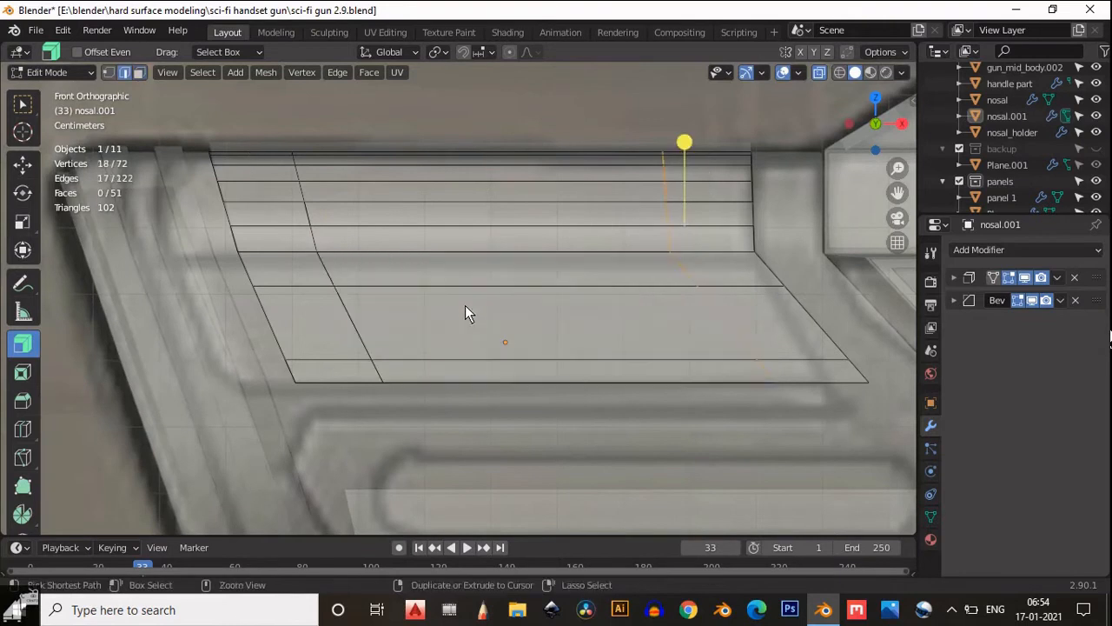
- Inset the side face enclosed by the four loop cuts, selecting it in wireframe front view
click(820, 71)
middle_drag(434, 202, 582, 228)
key(KP_1)
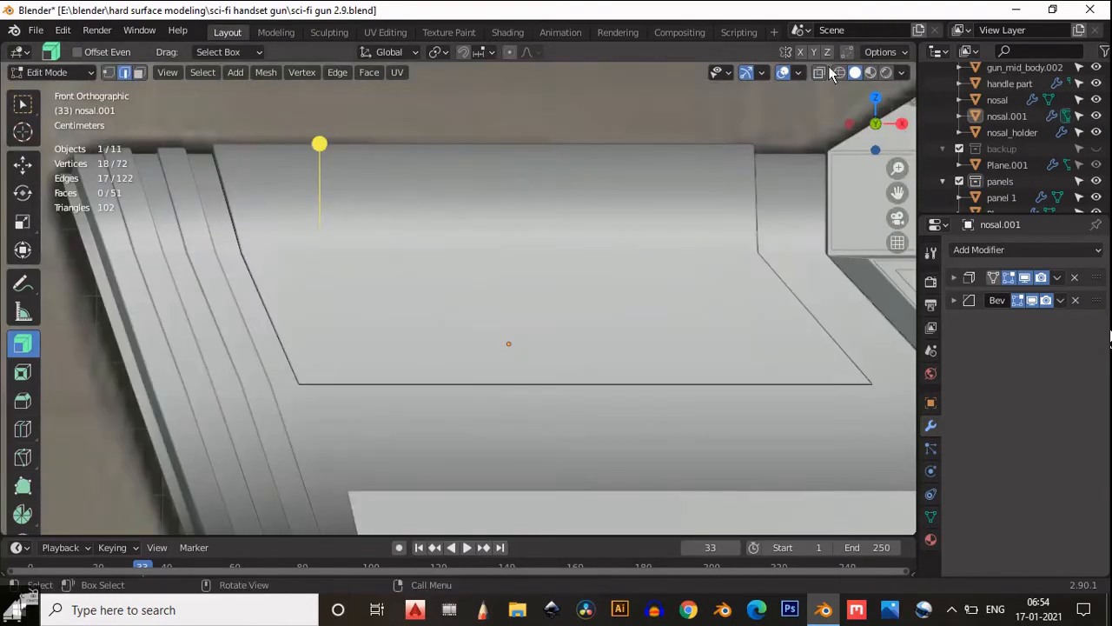
key(alt+z)
click(580, 383)
key(3)
click(539, 322)
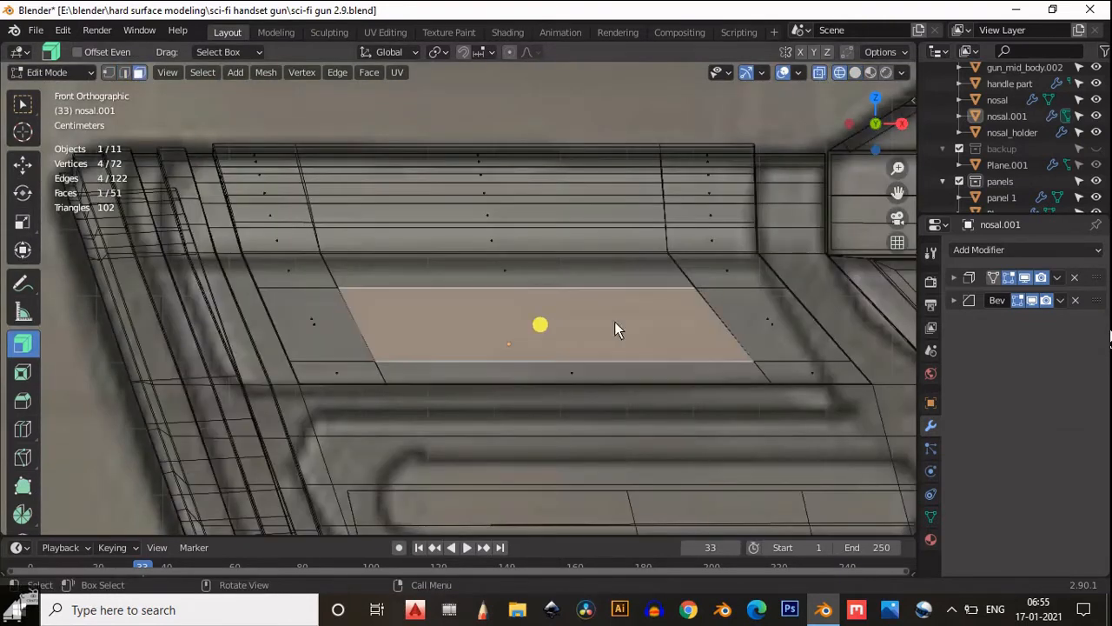
shift+middle_drag(651, 269, 626, 276)
key(alt+a)
click(477, 278)
click(512, 330)
scroll(489, 342, up, 4)
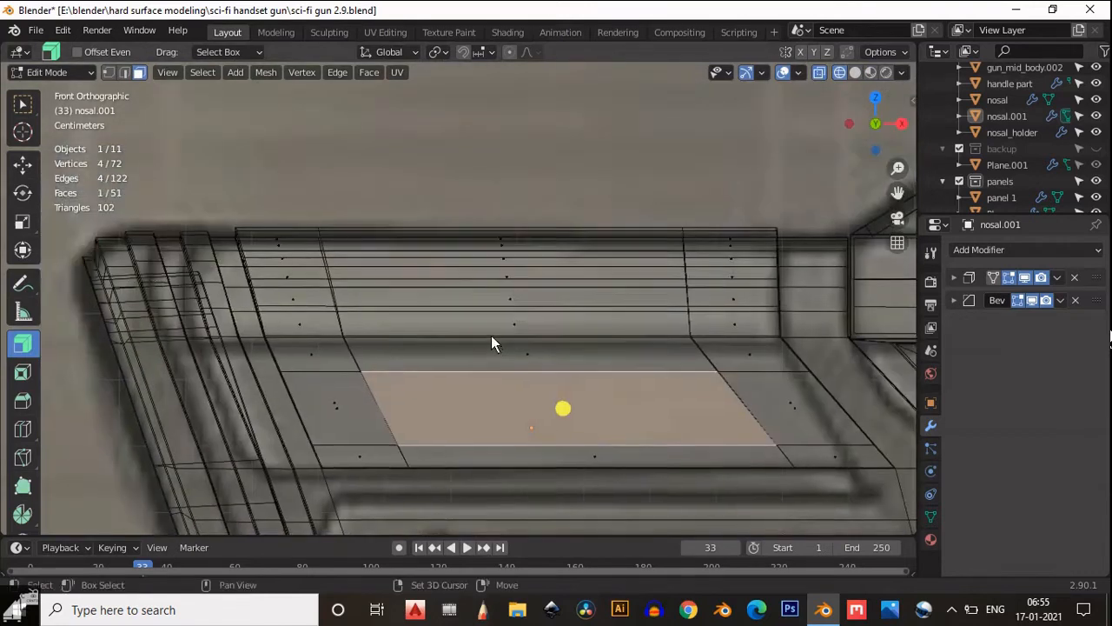
scroll(489, 343, down, 6)
key(i)
click(660, 348)
- Delete the inset inner face to open a slot in the nozzle panel, and inspect the shaded result
key(x)
click(581, 338)
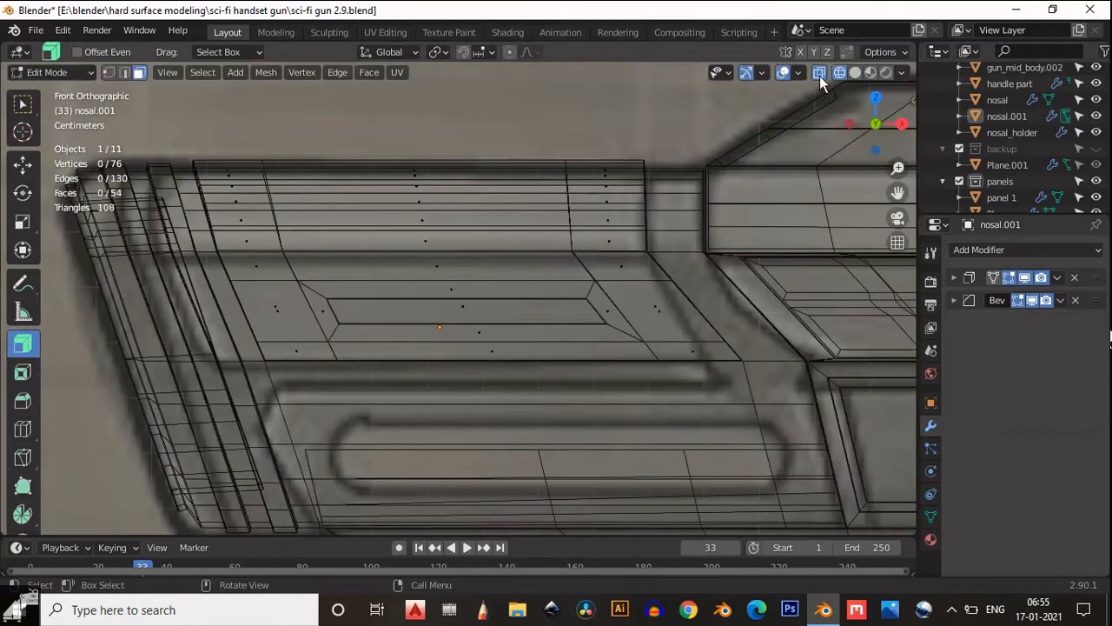
click(819, 72)
middle_drag(287, 295, 405, 285)
key(Tab)
key(Tab)
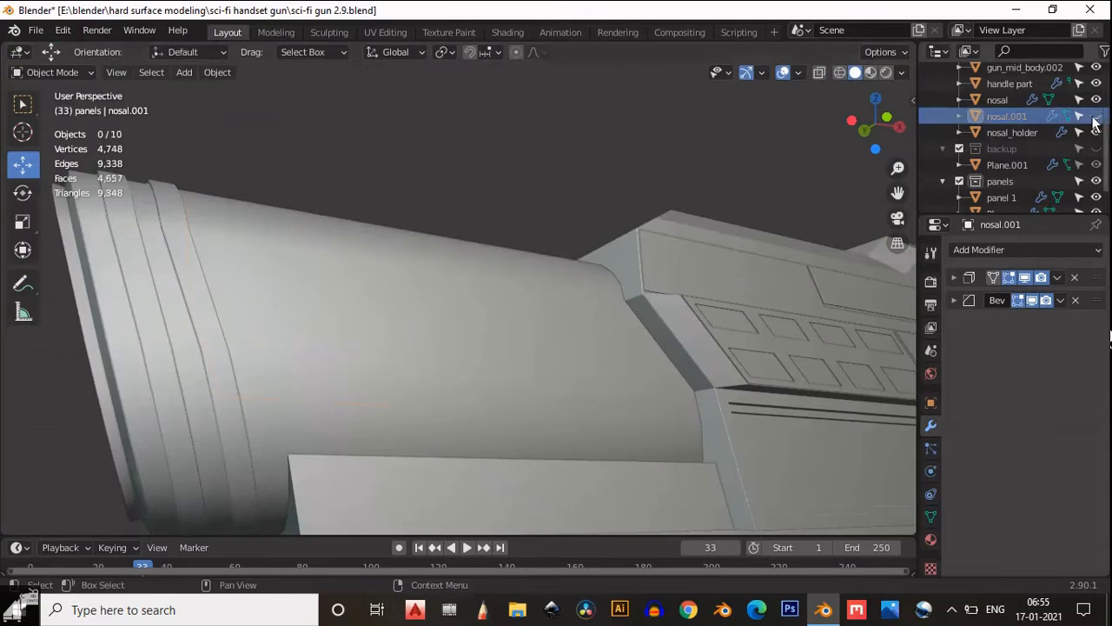
- Add a crosswise loop cut around the middle of the nozzle panel in X-ray back view
middle_drag(336, 303, 556, 339)
click(876, 123)
click(820, 72)
scroll(472, 289, up, 6)
click(461, 273)
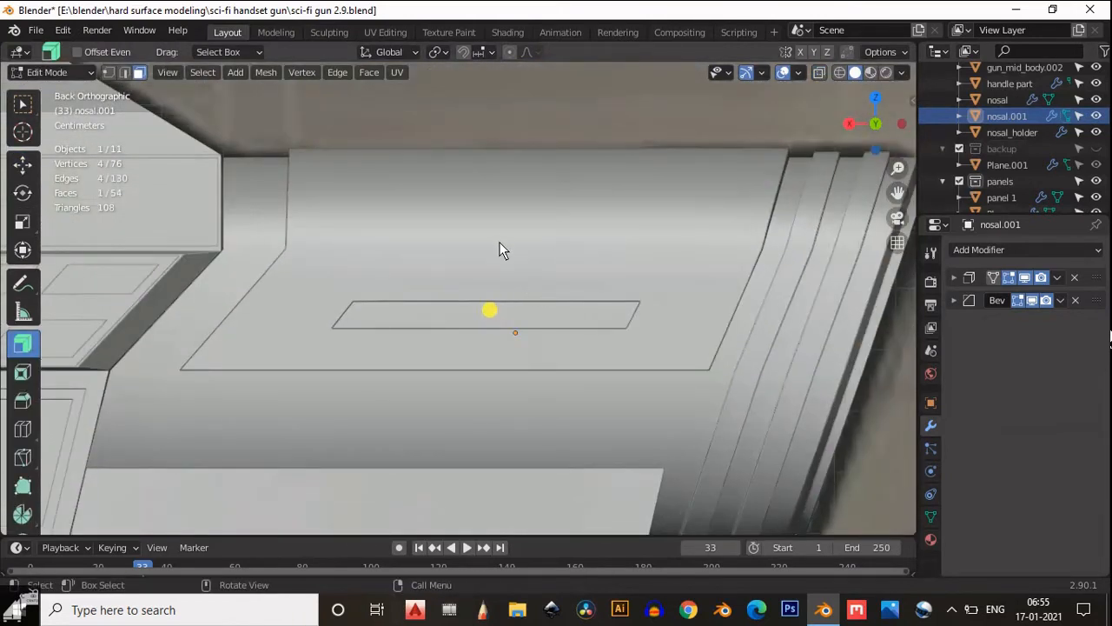
key(Tab)
key(Tab)
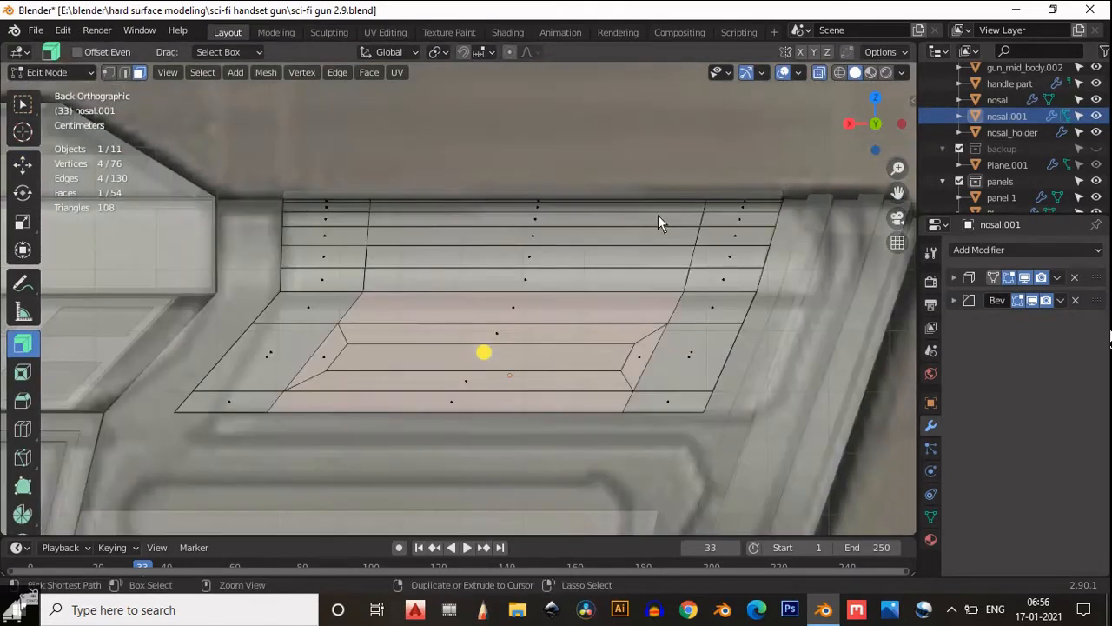
key(g)
key(g)
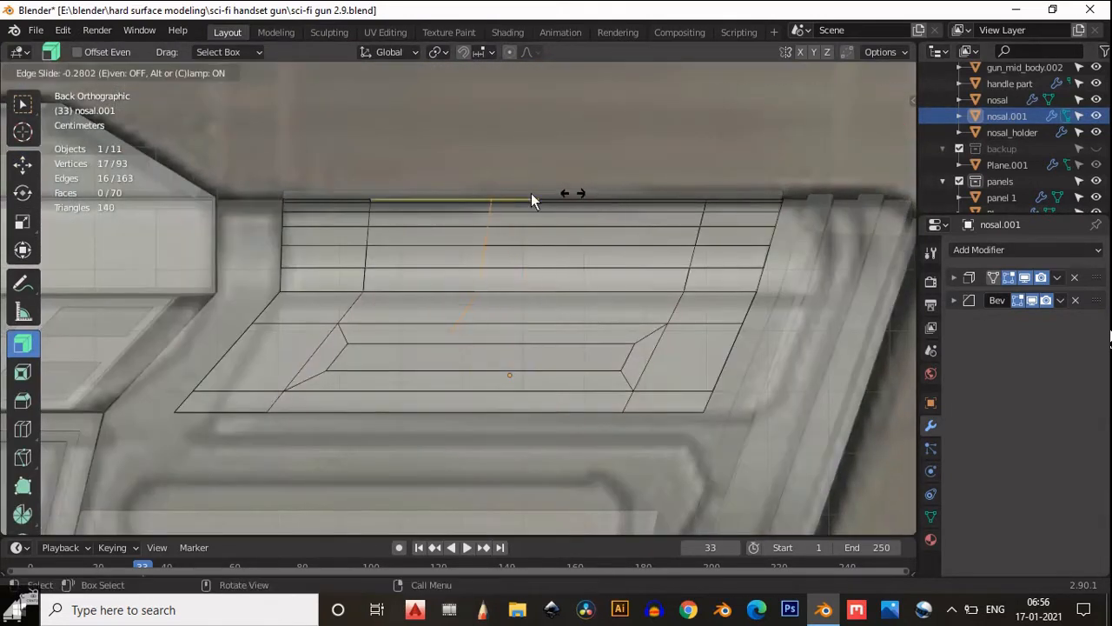
click(618, 250)
- Add a second crosswise loop cut beside the middle one and slide the loops to form a narrow strip
key(ctrl+r)
click(619, 246)
click(540, 256)
scroll(540, 258, up, 2)
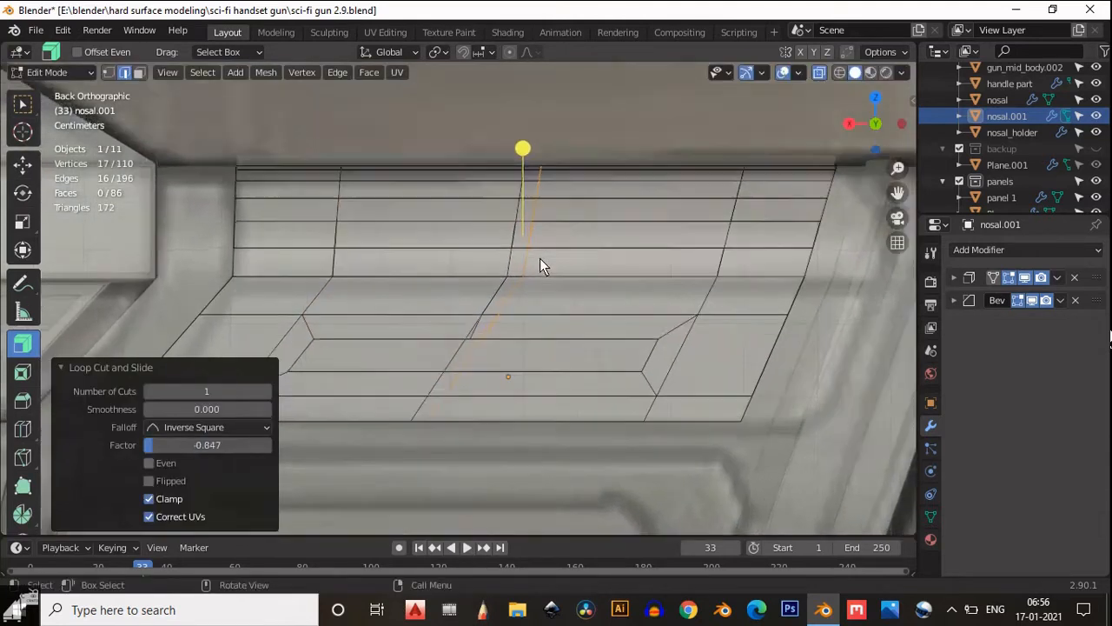
alt+shift+click(503, 290)
key(g)
key(g)
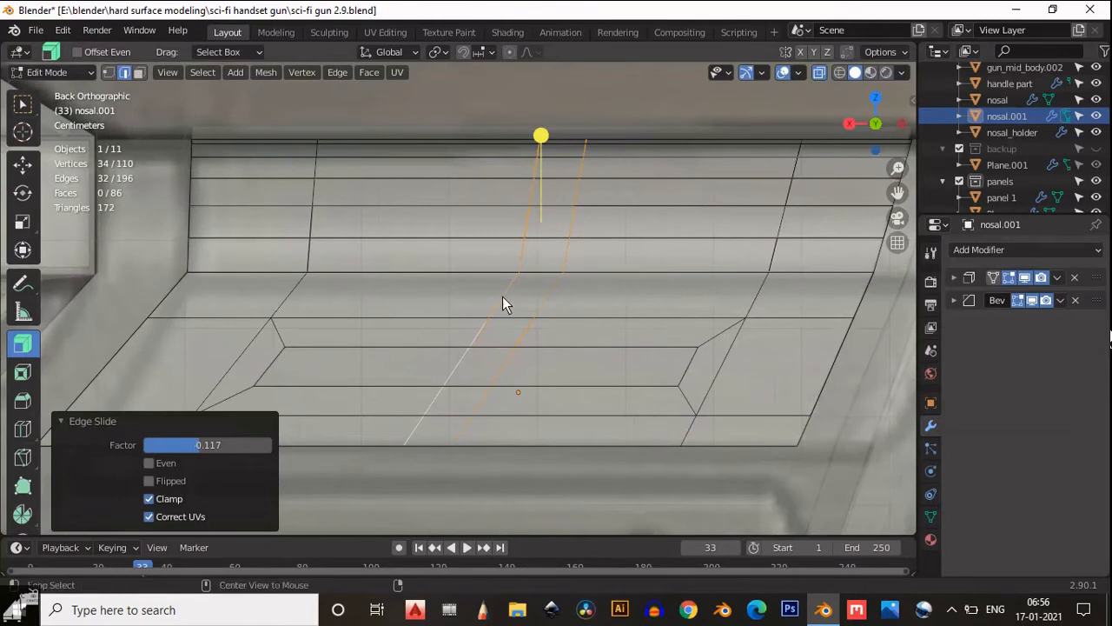
alt+click(502, 296)
key(g)
key(g)
click(547, 248)
- Delete the narrow strip's faces from just above the slot up to the top of the nozzle panel
key(3)
click(536, 283)
ctrl+click(540, 190)
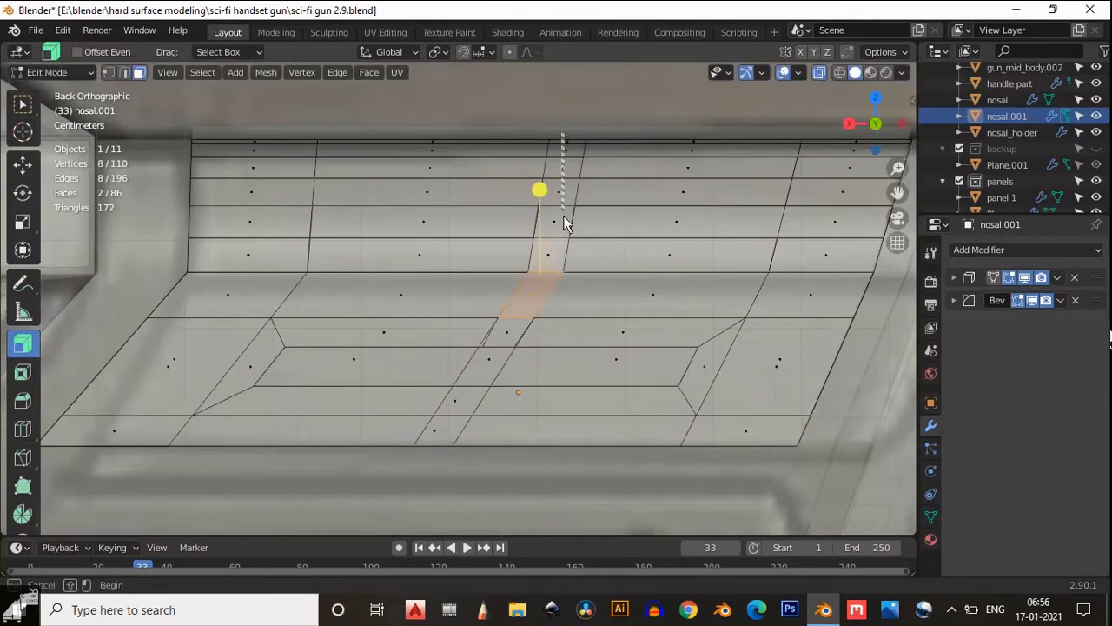
ctrl+click(548, 145)
key(x)
click(561, 180)
- Delete the leftover face of the strip to complete the groove, and inspect the nozzle panel in object mode
click(817, 73)
middle_drag(695, 149, 469, 374)
scroll(574, 131, down, 5)
scroll(469, 374, up, 4)
click(469, 372)
key(x)
click(469, 370)
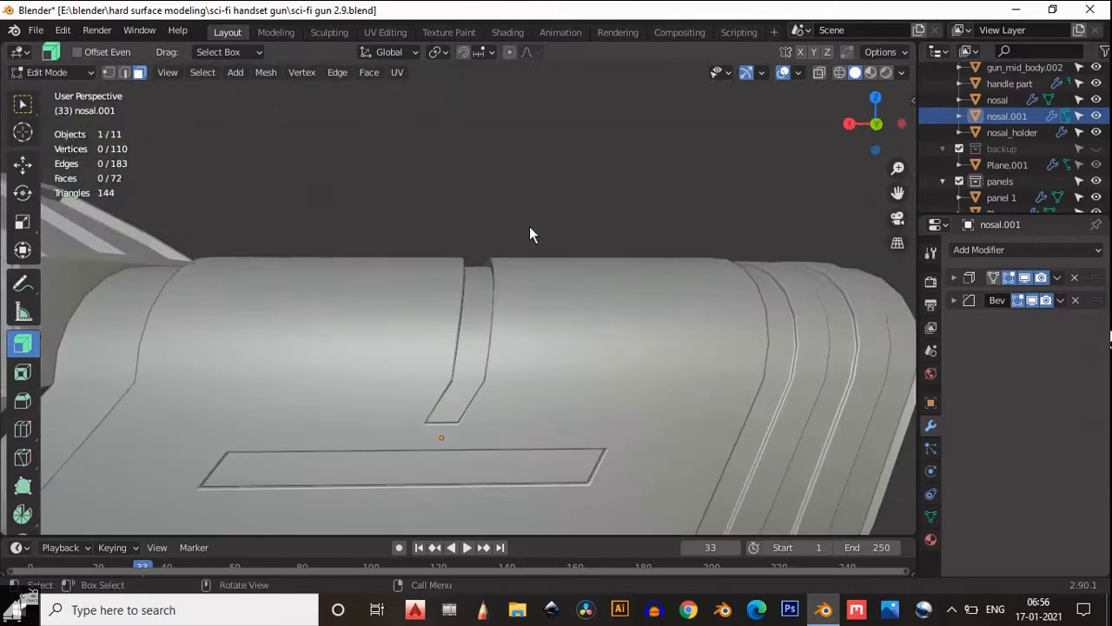
scroll(529, 228, down, 6)
scroll(513, 271, up, 5)
middle_drag(488, 286, 487, 275)
scroll(530, 265, down, 5)
key(Tab)
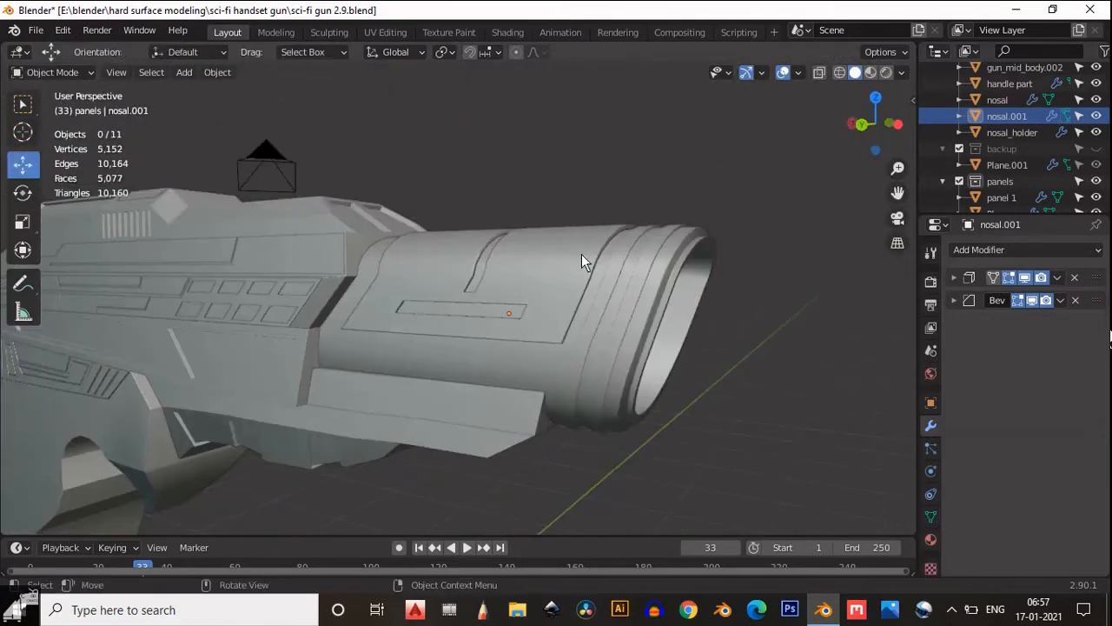
- Select the entire nozzle panel mesh and apply Symmetrize to it
key(Tab)
key(a)
click(266, 72)
click(297, 299)
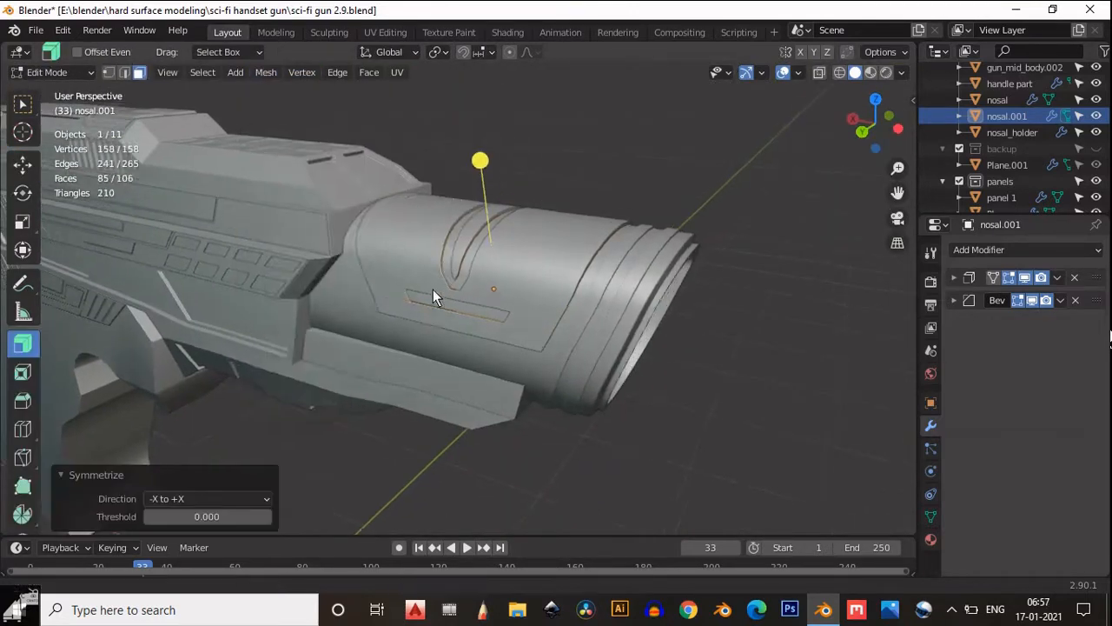
- Try the +Y to -Y direction for the Symmetrize operation
middle_drag(433, 290, 260, 490)
click(260, 498)
click(237, 444)
click(208, 498)
click(225, 427)
scroll(452, 326, down, 1)
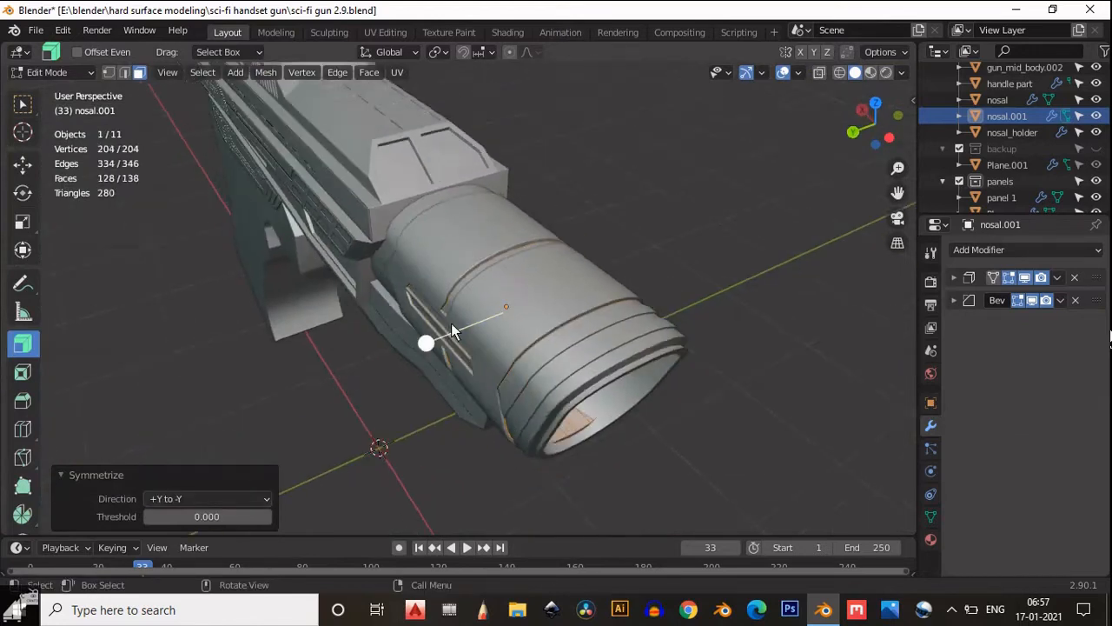
- Set the Symmetrize direction to -Z to +Z and check the mirrored slot and groove from both sides
middle_drag(452, 326, 209, 305)
click(221, 498)
click(222, 393)
click(230, 498)
click(227, 416)
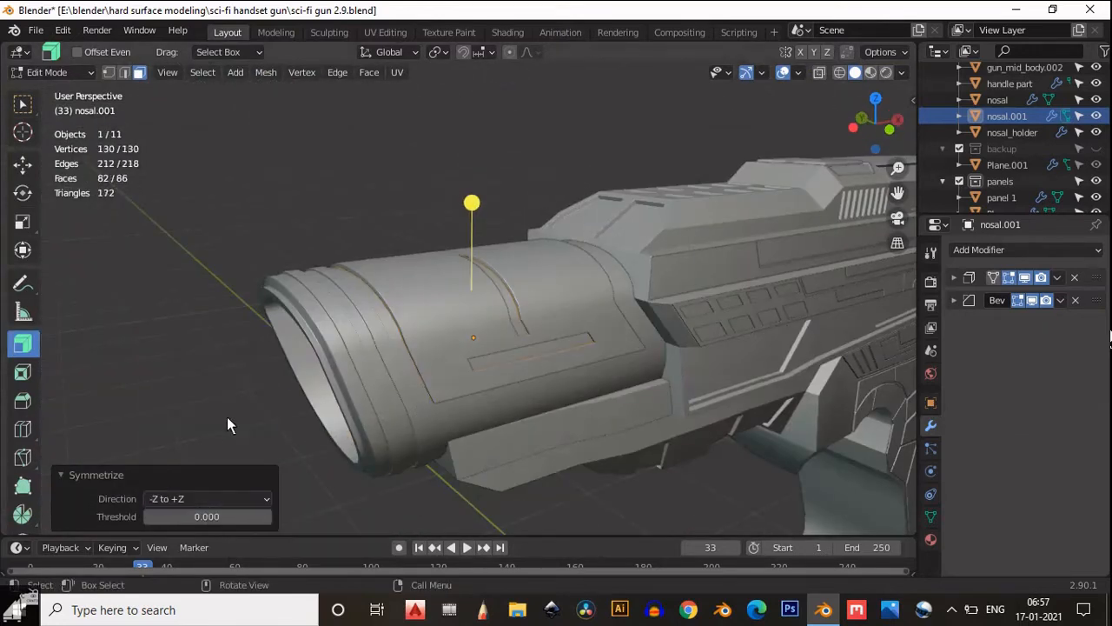
middle_drag(227, 416, 522, 296)
key(Tab)
key(Tab)
key(shift+Tab)
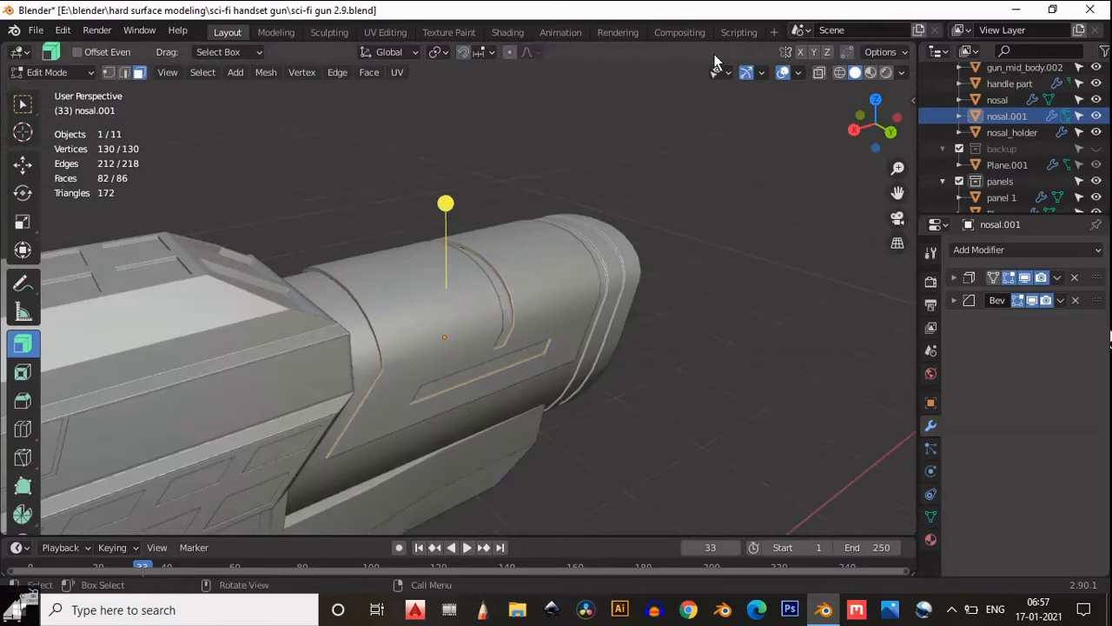
- Add a centred loop cut between the panel's muzzle-end border and its nearest crosswise loop in back view
click(891, 131)
key(Tab)
key(Tab)
scroll(736, 288, up, 3)
shift+middle_drag(736, 289, 645, 226)
key(ctrl+t)
key(ctrl+z)
key(ctrl+r)
click(665, 221)
right_click(665, 222)
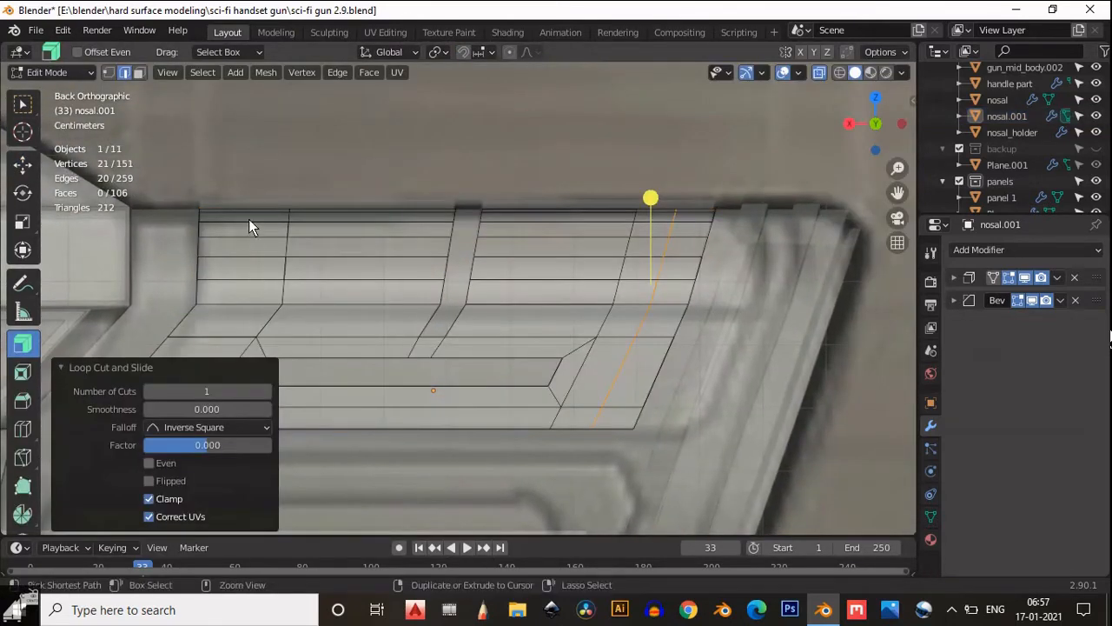
- Add a centred loop cut between the panel's rear border and its nearest crosswise loop
key(ctrl+r)
click(249, 219)
right_click(249, 219)
- Select both new crosswise edge loops near the panel's muzzle and rear ends
shift+middle_drag(637, 270, 660, 237)
alt+shift+click(685, 221)
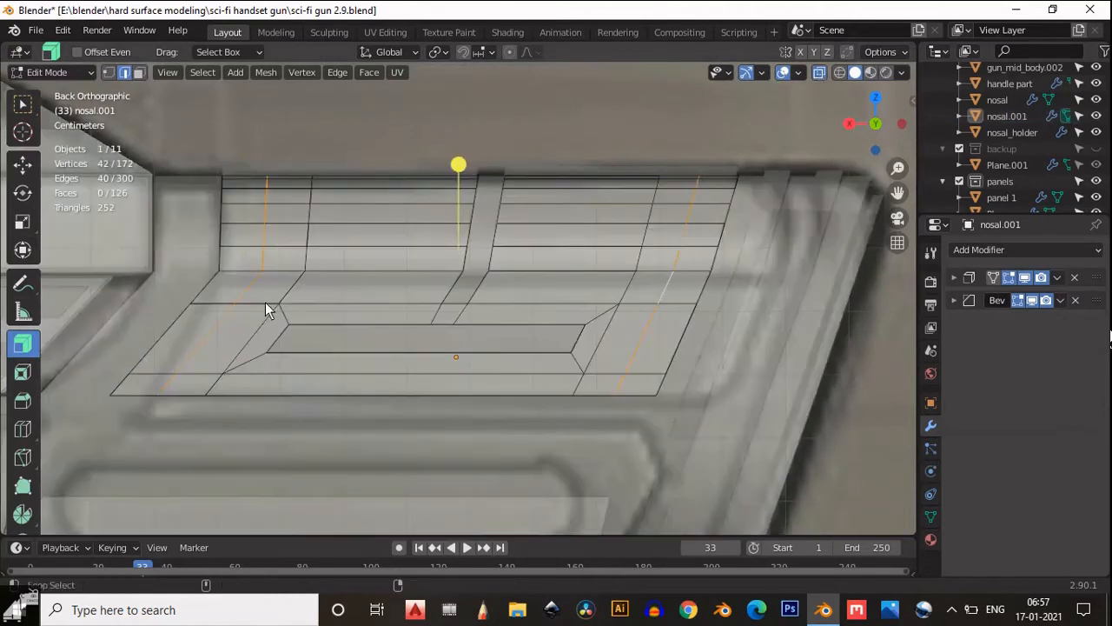
alt+shift+click(252, 291)
alt+shift+click(244, 283)
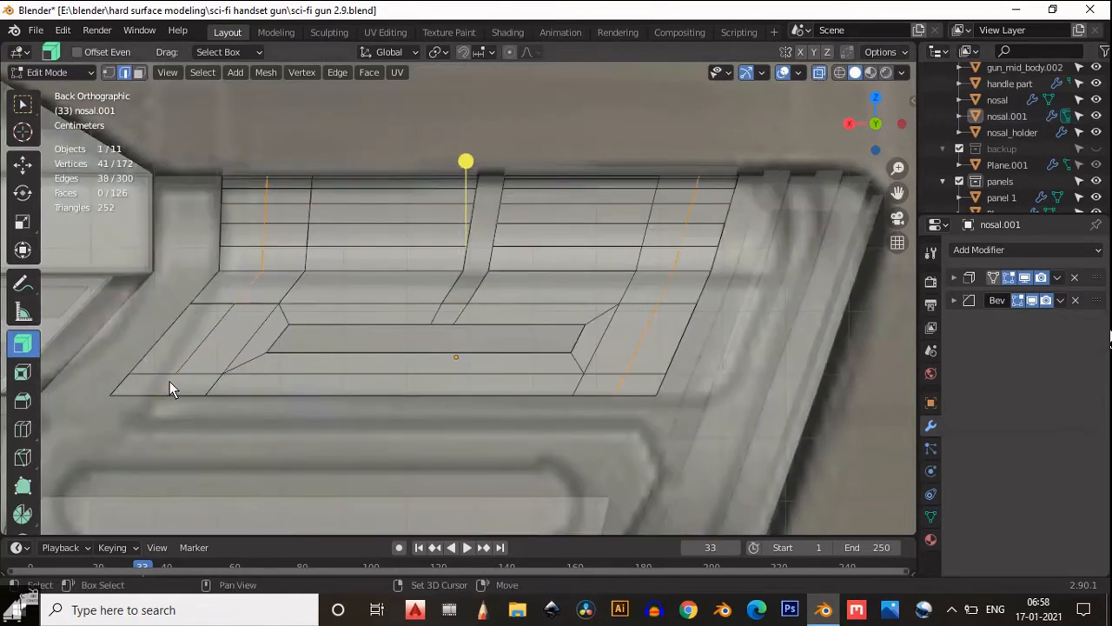
shift+click(666, 287)
shift+click(619, 387)
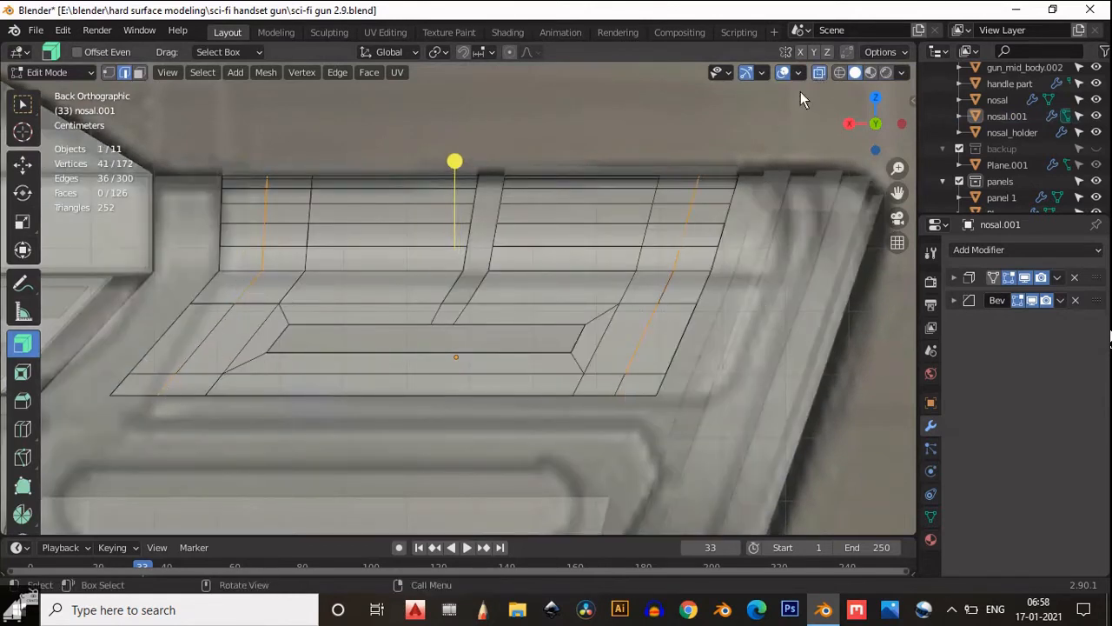
- With x-ray off and the panel's first modifier hidden in the viewport, complete the selection of the two crosswise loops on both sides
click(818, 72)
middle_drag(722, 263, 726, 247)
click(1026, 279)
shift+click(633, 333)
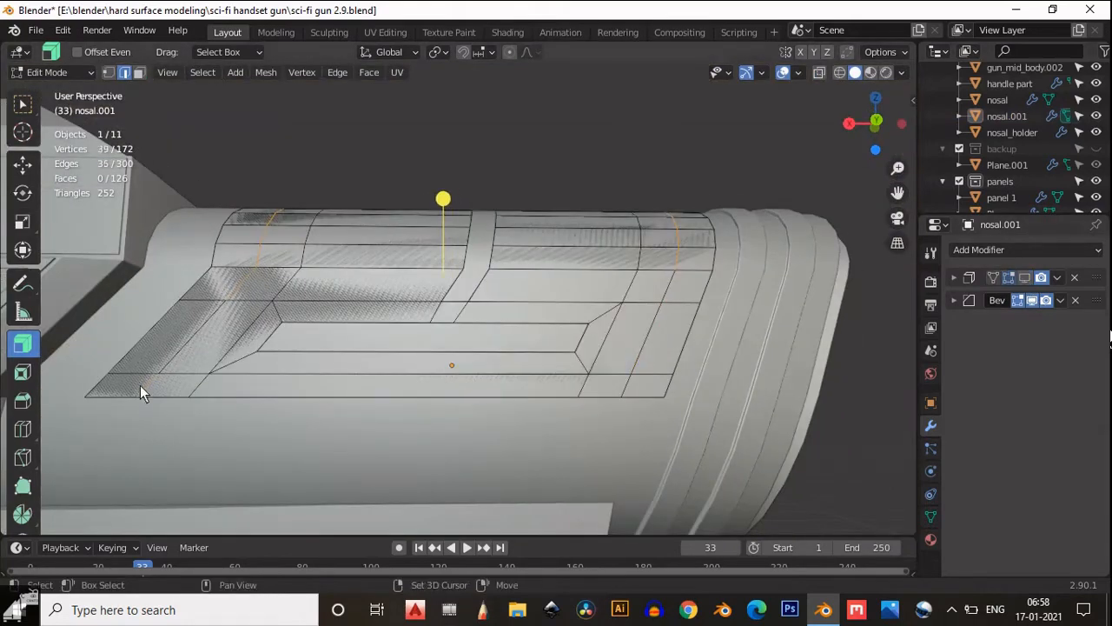
shift+click(140, 385)
scroll(223, 344, down, 3)
middle_drag(222, 344, 306, 446)
scroll(306, 447, up, 3)
alt+shift+click(434, 371)
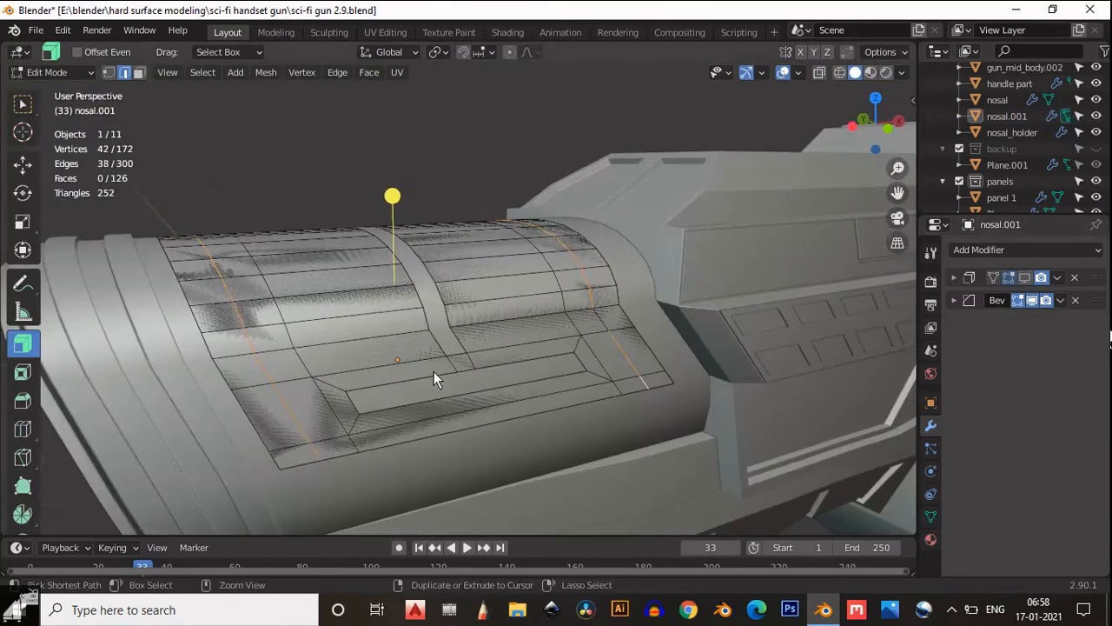
middle_drag(434, 371, 409, 284)
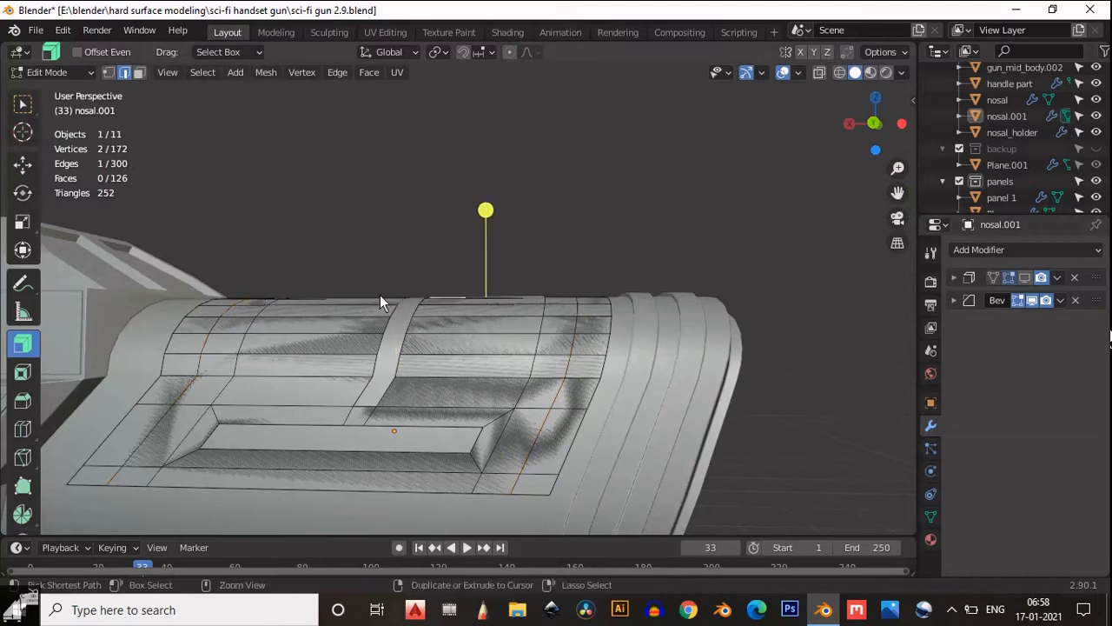
- Bevel the two selected crosswise loops into narrow face strips and switch to face selection
click(22, 372)
mouse_move(405, 282)
mouse_down()
mouse_move(392, 249)
mouse_move(397, 266)
mouse_up()
key(Escape)
click(22, 401)
key(3)
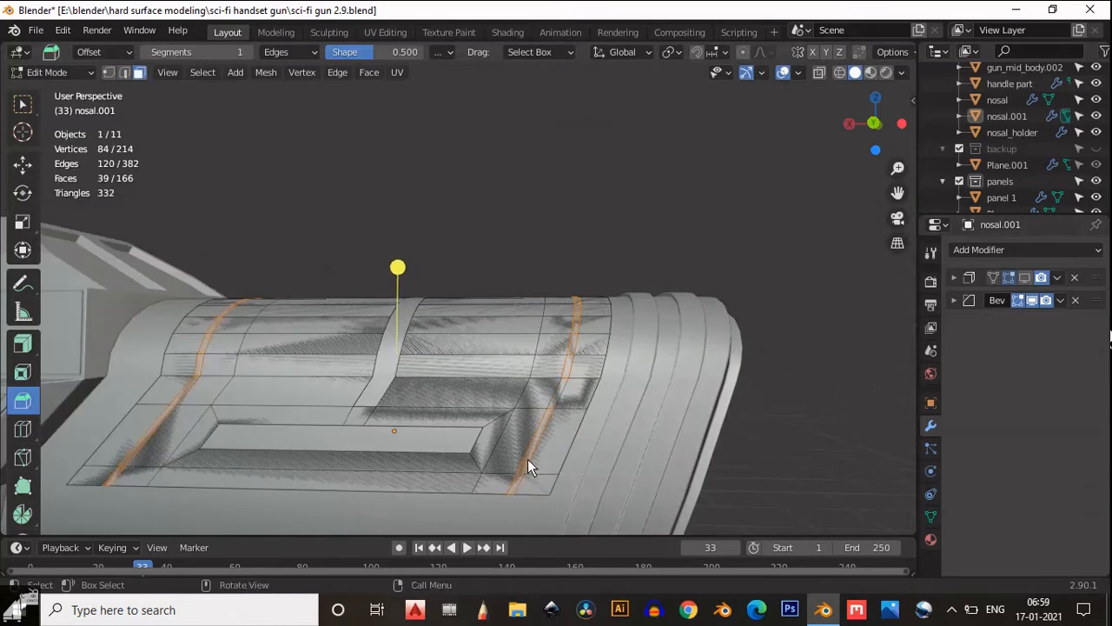
- Delete the upper faces of both narrow strips, sparing the lower ones on each side, and show the panel's first modifier again
middle_drag(120, 468, 365, 354)
shift+click(383, 387)
shift+click(383, 387)
shift+click(382, 419)
key(ctrl+z)
shift+click(398, 418)
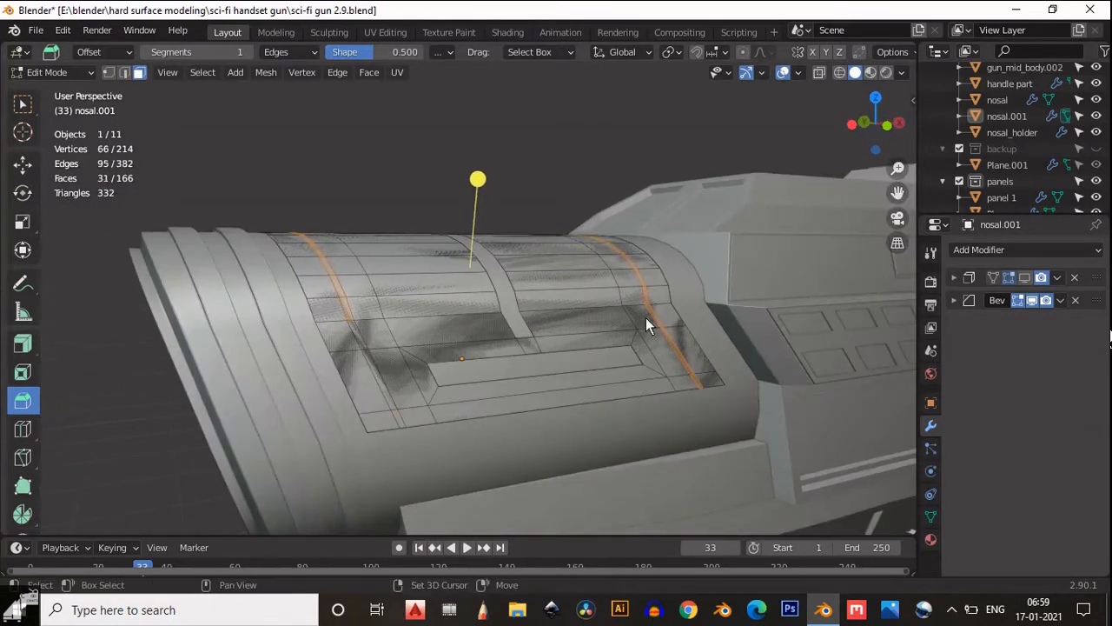
shift+click(654, 315)
shift+click(675, 352)
shift+click(695, 379)
scroll(443, 283, up, 5)
key(x)
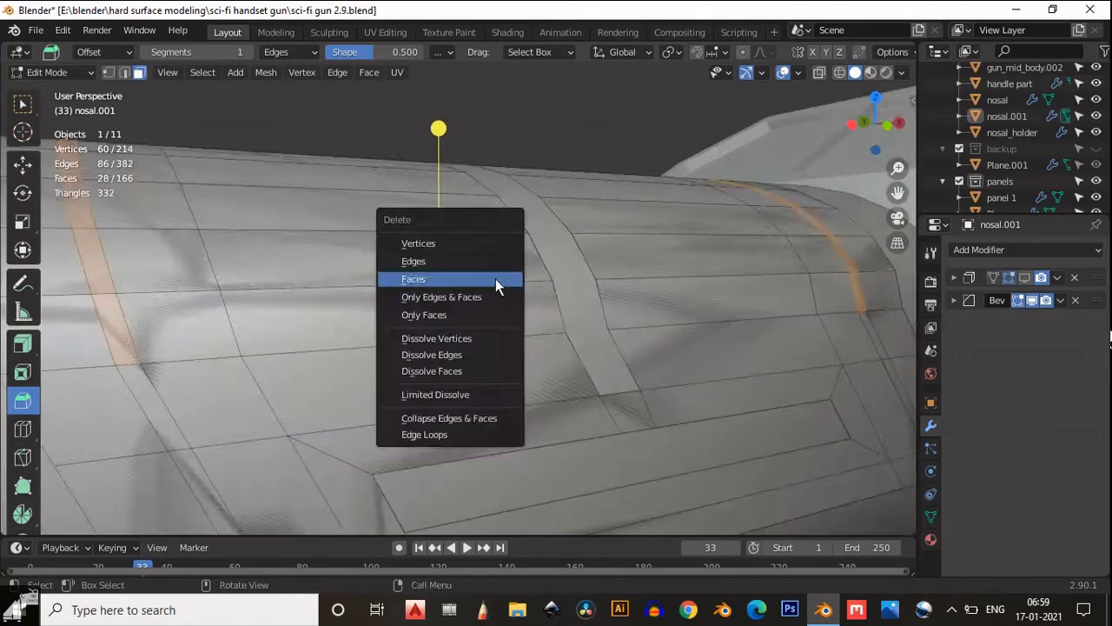
click(495, 278)
scroll(491, 277, down, 6)
click(1025, 278)
scroll(671, 186, down, 3)
middle_drag(548, 178, 408, 169)
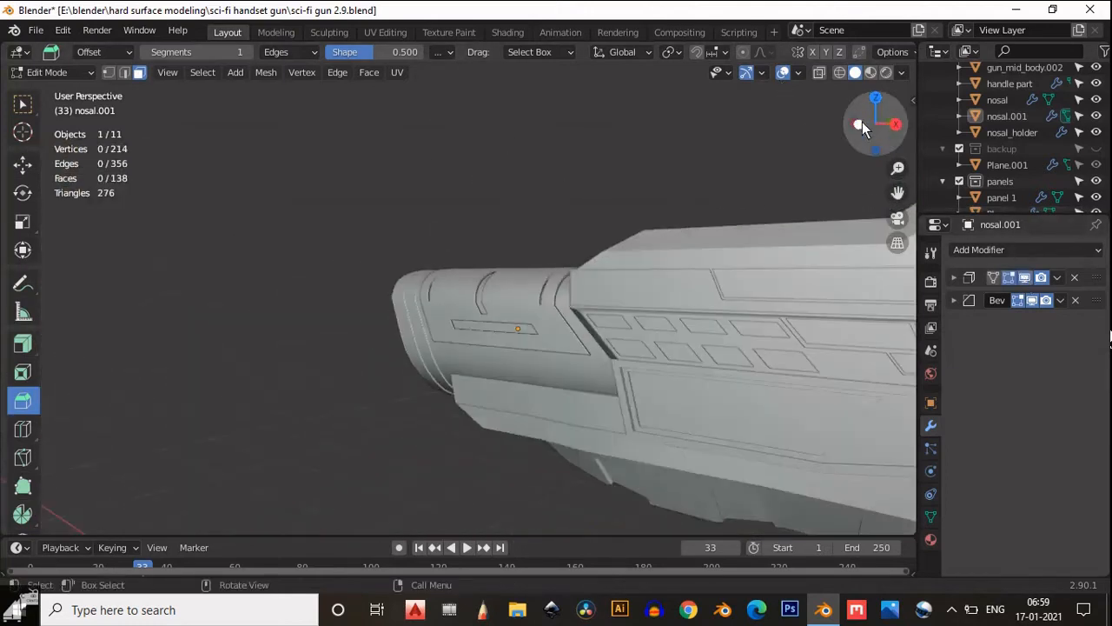
- Enter Edit Mode on the nozzle body and select its faces directly below the panel in front wireframe view
click(860, 123)
key(Tab)
click(838, 73)
scroll(590, 304, up, 6)
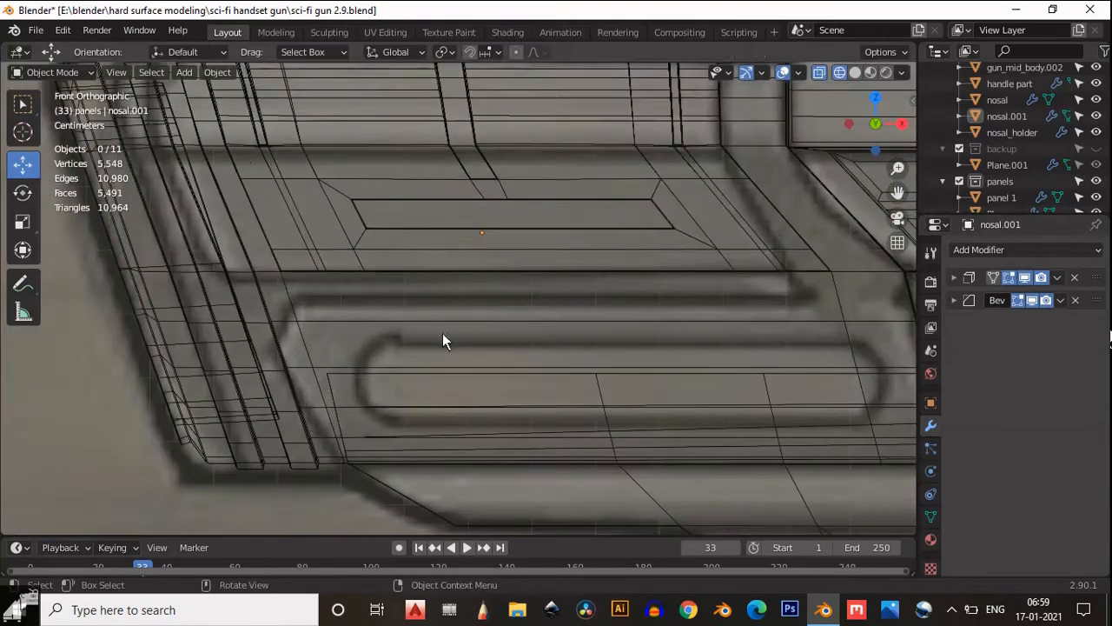
key(Tab)
key(Tab)
click(417, 321)
key(Tab)
drag(411, 340, 709, 432)
drag(366, 342, 660, 483)
scroll(738, 388, down, 4)
middle_drag(823, 67, 636, 269)
scroll(521, 400, up, 2)
- Try to extrude the selected nozzle faces with an offset of -0.074 m
click(22, 343)
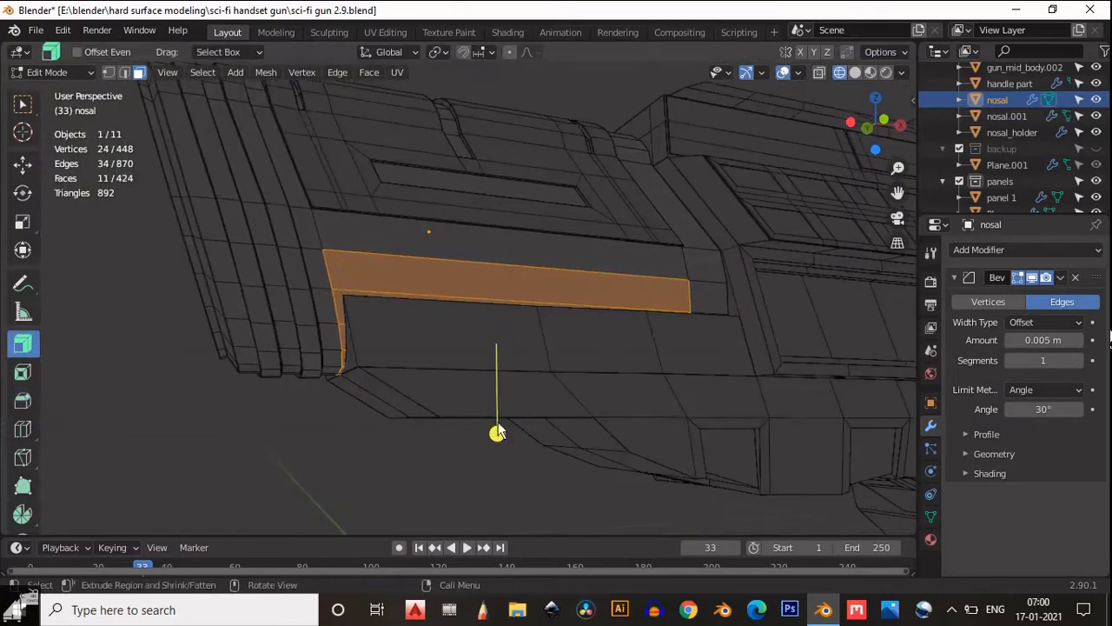
drag(497, 432, 553, 298)
mouse_move(553, 297)
middle_down()
mouse_move(791, 275)
mouse_move(789, 353)
mouse_move(809, 67)
middle_up()
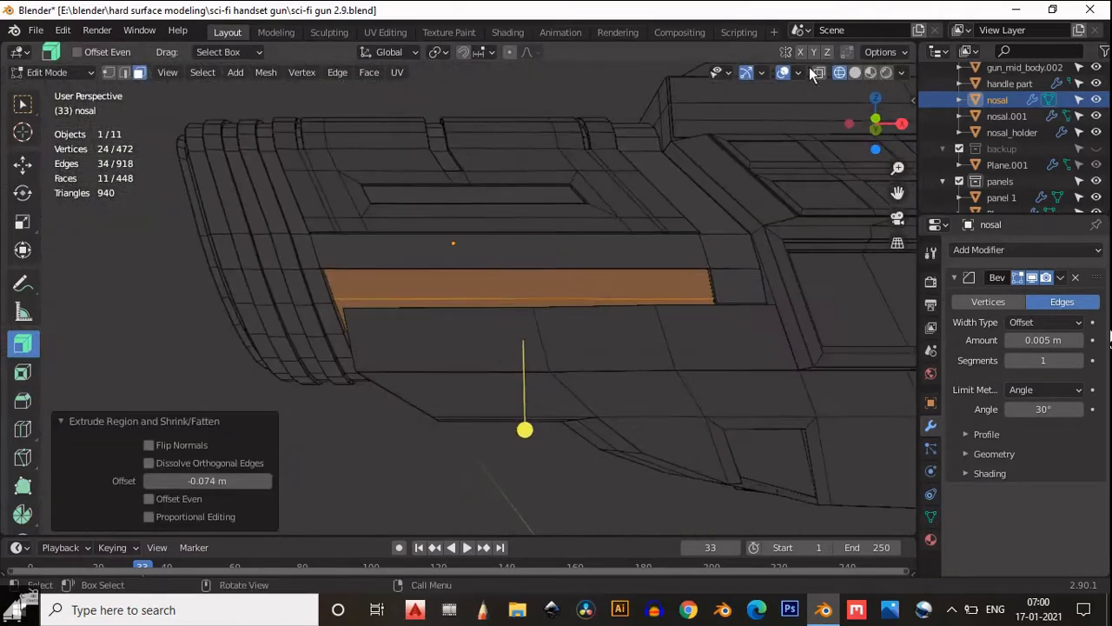
key(shift+z)
key(ctrl+z)
mouse_move(619, 280)
middle_down()
mouse_move(607, 312)
mouse_move(404, 259)
mouse_move(650, 239)
middle_up()
scroll(404, 259, up, 4)
key(ctrl+z)
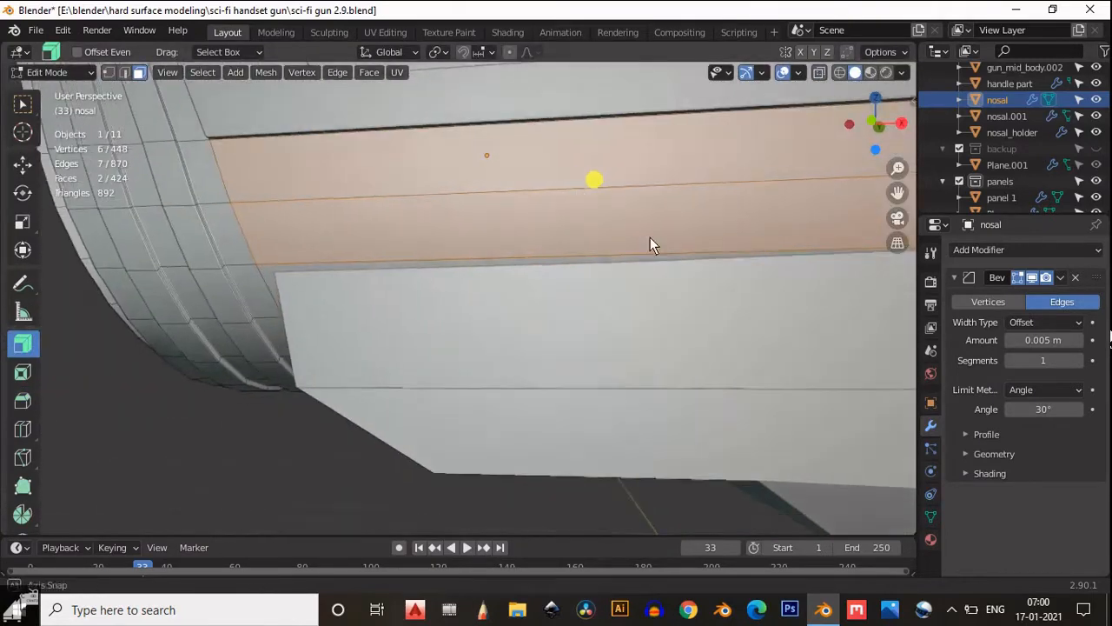
- Try to inset the two nozzle faces below the panel by 0.03918 m
scroll(650, 239, down, 5)
click(876, 125)
scroll(607, 239, up, 4)
drag(608, 246, 703, 246)
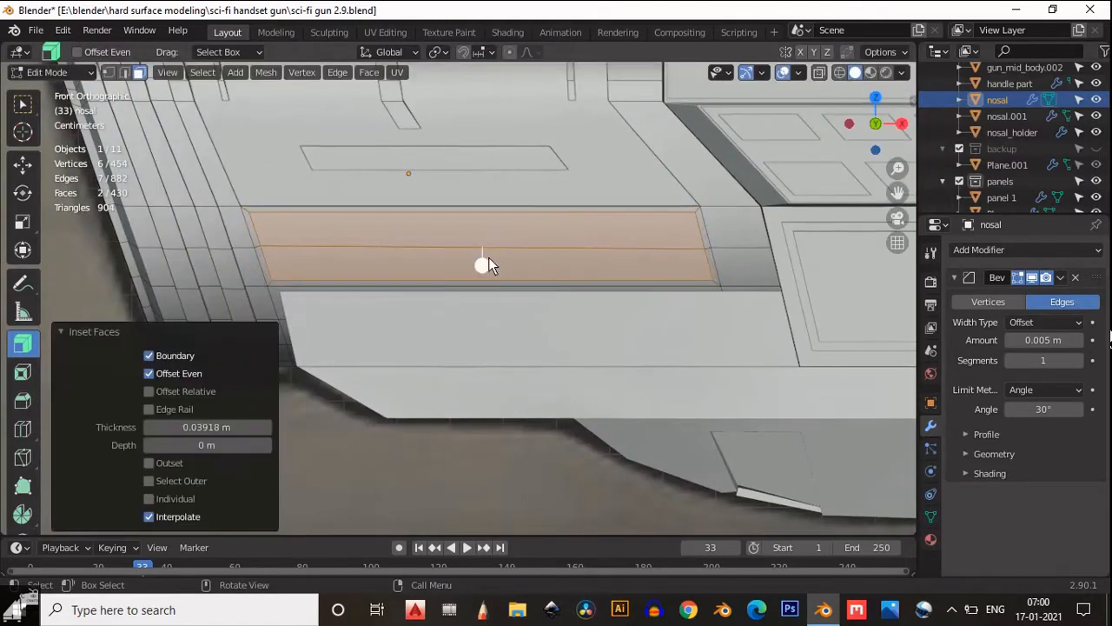
key(Tab)
click(246, 440)
middle_drag(504, 261, 493, 352)
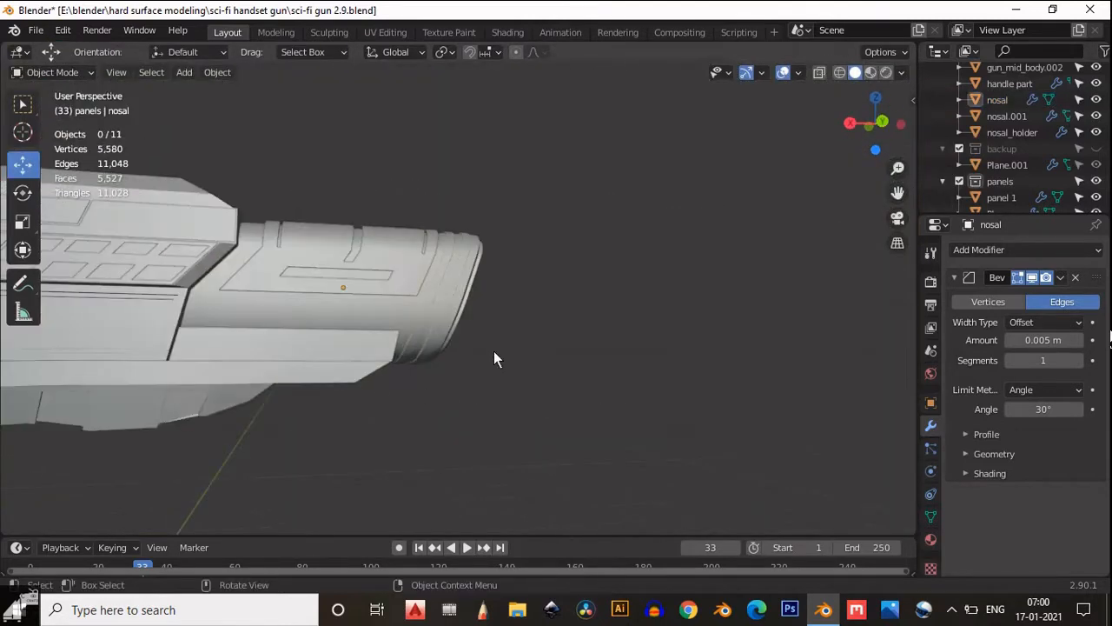
key(ctrl+z)
key(ctrl+z)
- Duplicate the nozzle faces below the panel in place on both sides and separate the copy into its own object
key(Tab)
middle_drag(739, 320, 446, 315)
key(Tab)
click(876, 124)
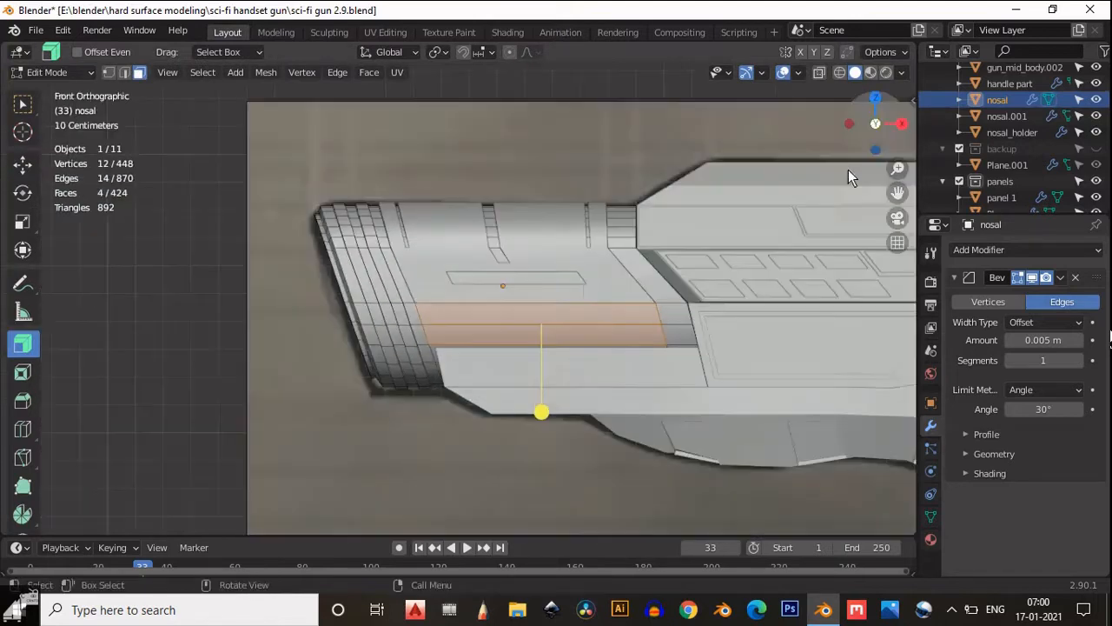
key(shift+d)
right_click(582, 303)
scroll(671, 305, up, 3)
scroll(671, 299, down, 3)
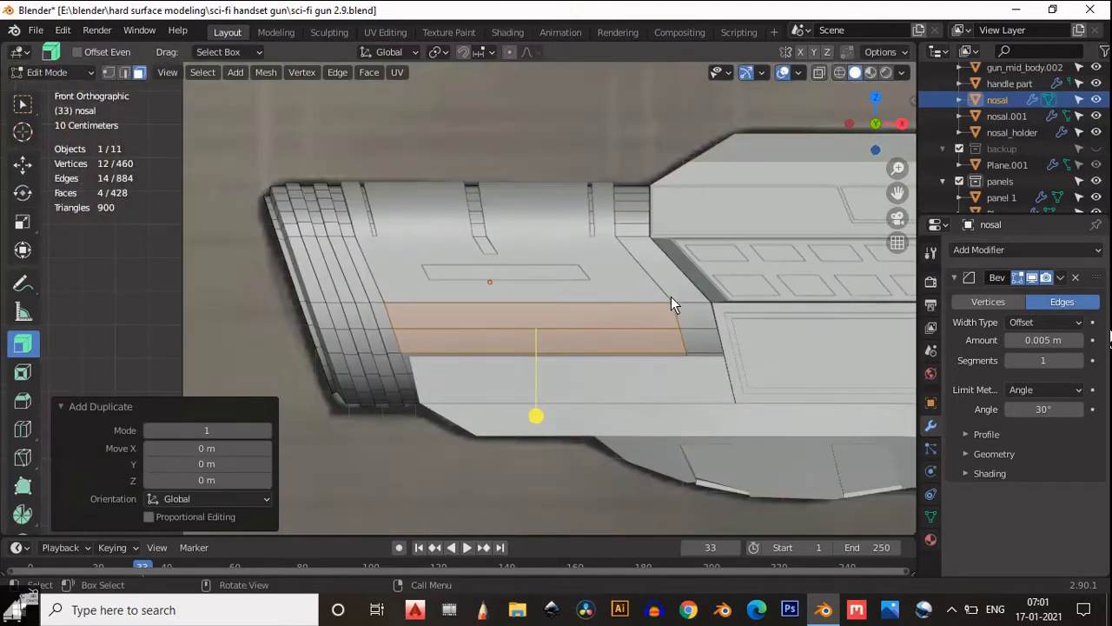
key(p)
click(671, 296)
key(Tab)
click(590, 316)
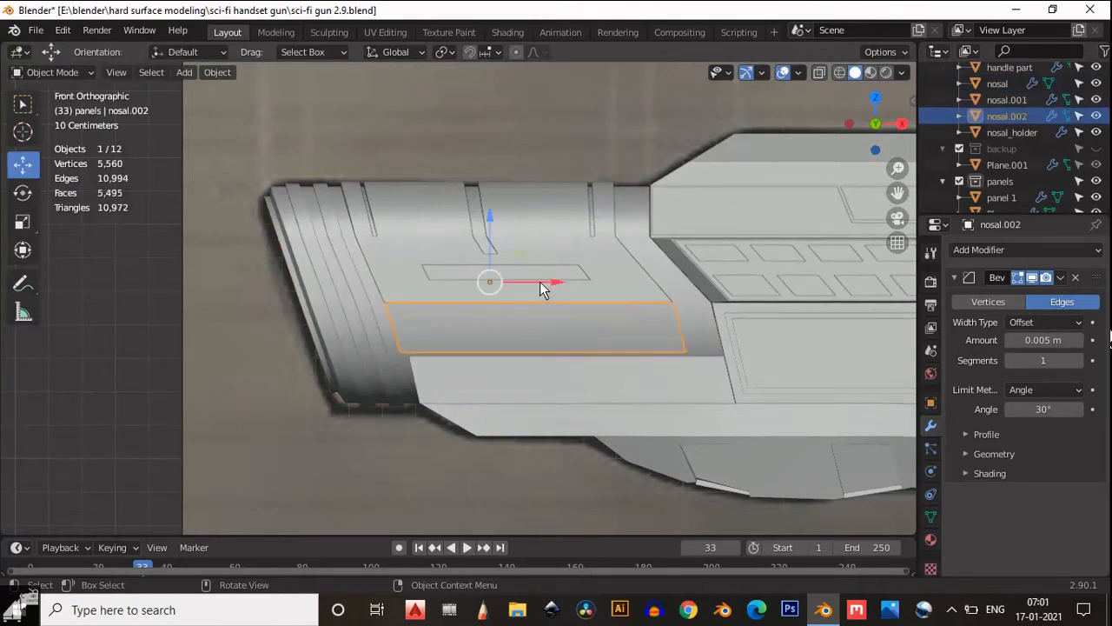
- Join the separated lower strip into the raised nozzle panel object
shift+click(540, 284)
right_click(571, 315)
click(571, 315)
middle_drag(571, 315, 458, 346)
- Slide the lower strip's upper edge away from the panel by a factor of 0.2 in front x-ray view
key(Tab)
click(885, 118)
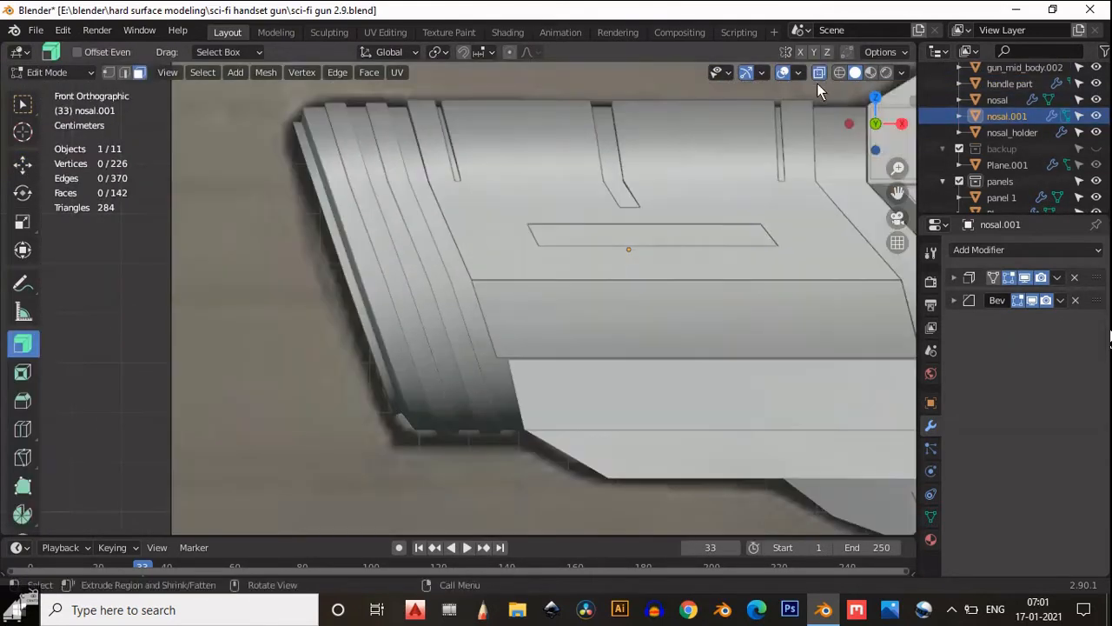
scroll(561, 269, up, 5)
key(2)
click(663, 191)
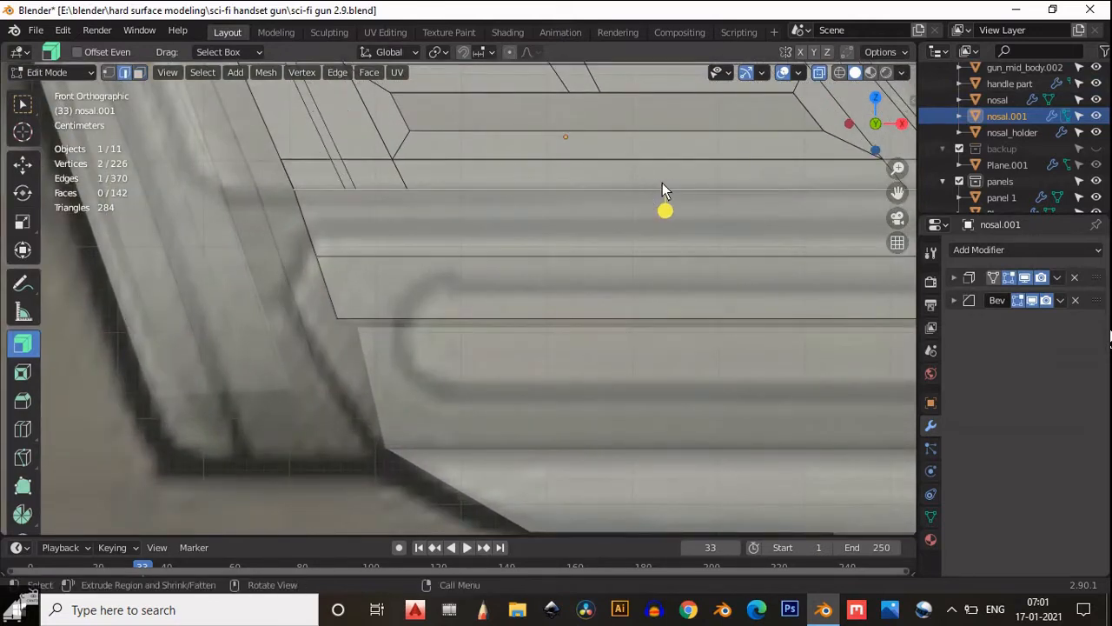
key(g)
key(g)
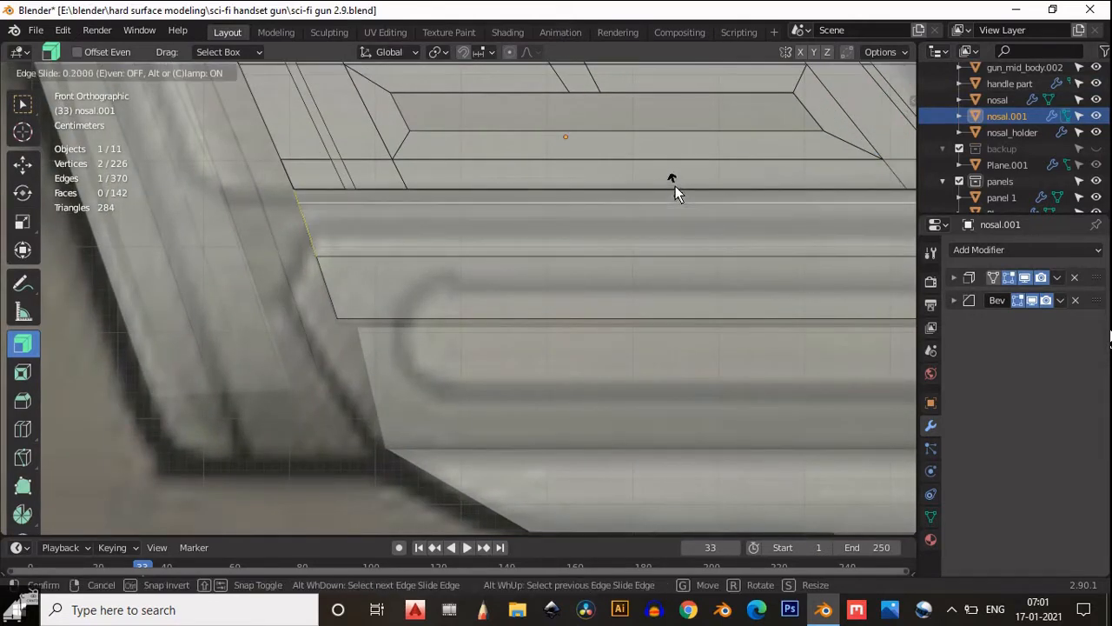
click(675, 186)
- Slide the matching upper edge of the lower strip on the opposite side down to leave a similar gap
scroll(408, 312, down, 8)
shift+middle_drag(401, 306, 439, 311)
click(817, 73)
scroll(409, 308, up, 5)
middle_drag(505, 289, 384, 267)
click(384, 267)
key(g)
key(g)
click(412, 324)
- Check the gap between the panel and the lower strip in Object Mode from several angles
middle_drag(412, 324, 461, 300)
key(Tab)
mouse_move(460, 300)
middle_down()
mouse_move(472, 295)
mouse_move(457, 318)
middle_up()
scroll(457, 317, down, 5)
click(457, 319)
scroll(457, 319, up, 5)
middle_drag(643, 382, 487, 374)
click(874, 123)
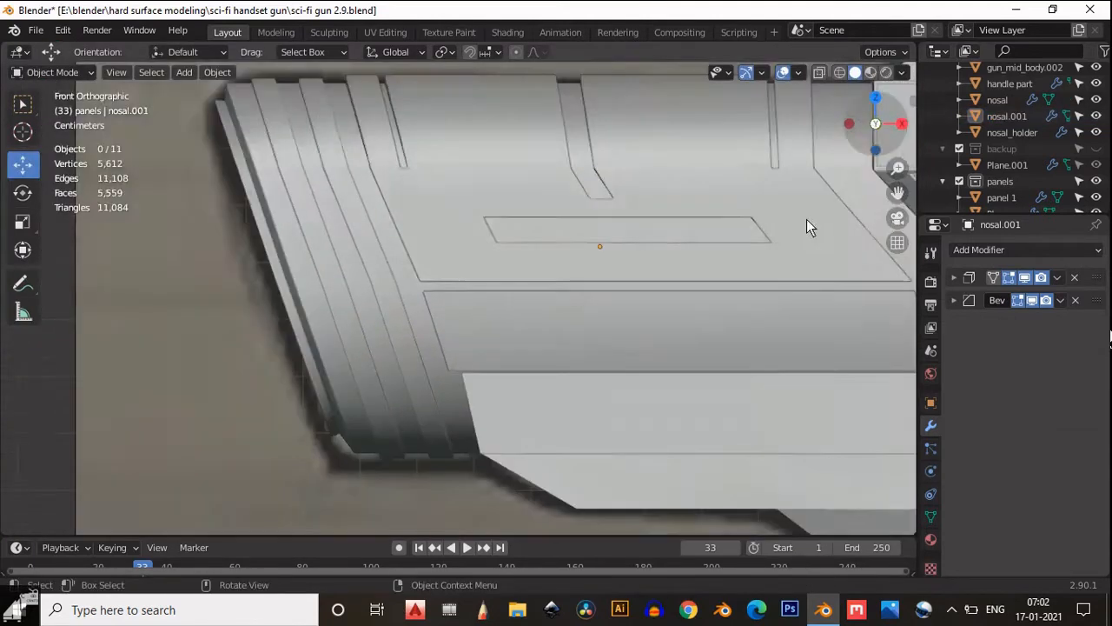
- Add three evenly spaced crosswise loop cuts to the lower strip in front x-ray view
shift+middle_drag(807, 219, 676, 175)
key(Tab)
key(alt+a)
click(818, 73)
scroll(442, 313, up, 4)
key(ctrl+r)
key(3)
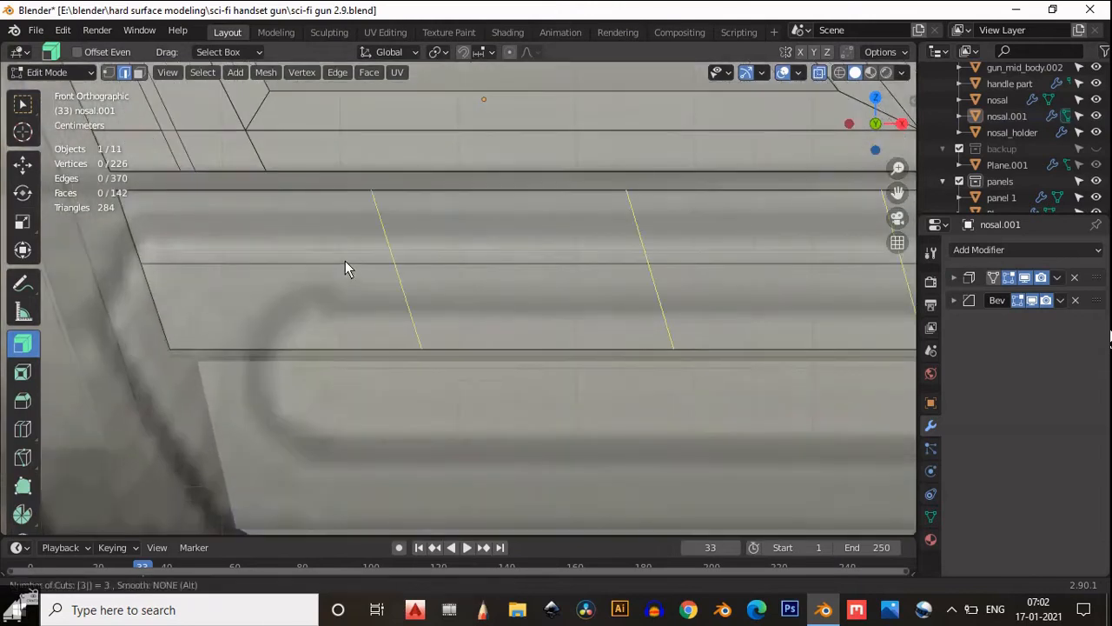
click(345, 260)
right_click(345, 261)
- Bevel the lower strip's three crosswise loops with a width of 0.246 m
scroll(468, 296, down, 5)
scroll(468, 296, up, 2)
shift+middle_drag(409, 300, 389, 304)
click(22, 400)
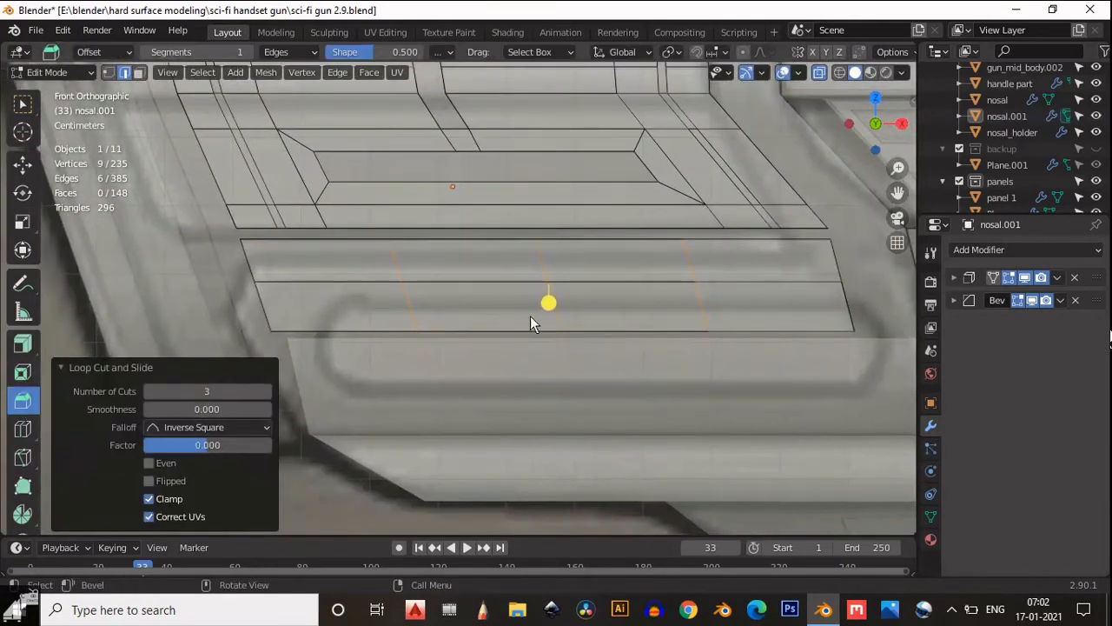
key(ctrl+b)
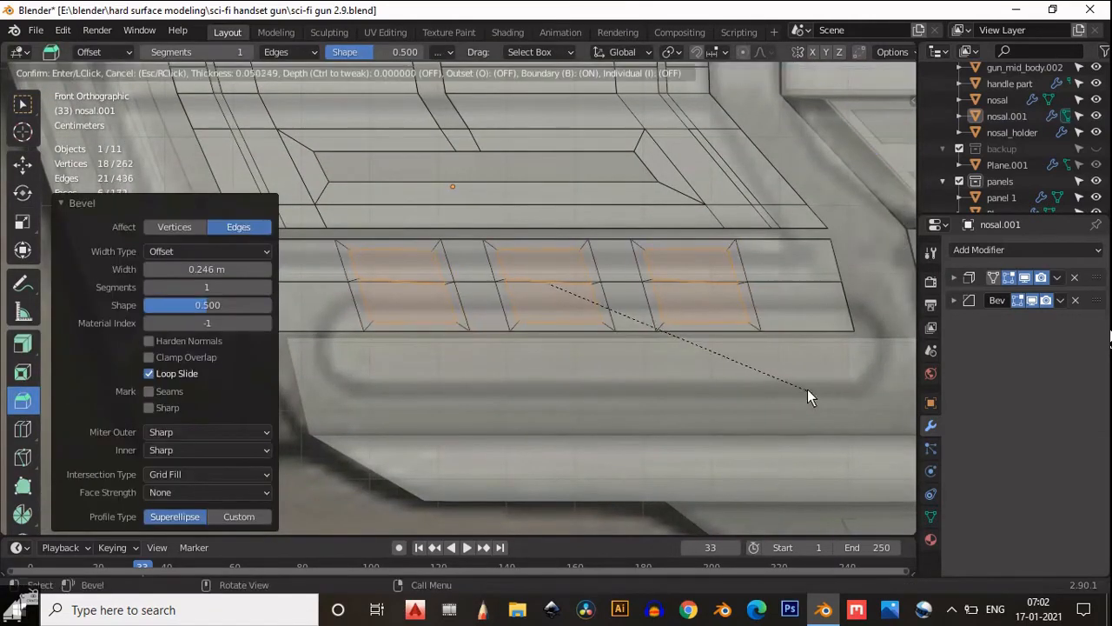
click(808, 389)
- Inset the three bevelled squares by 0.03317 m and delete the outer ring of faces around each
key(i)
click(812, 392)
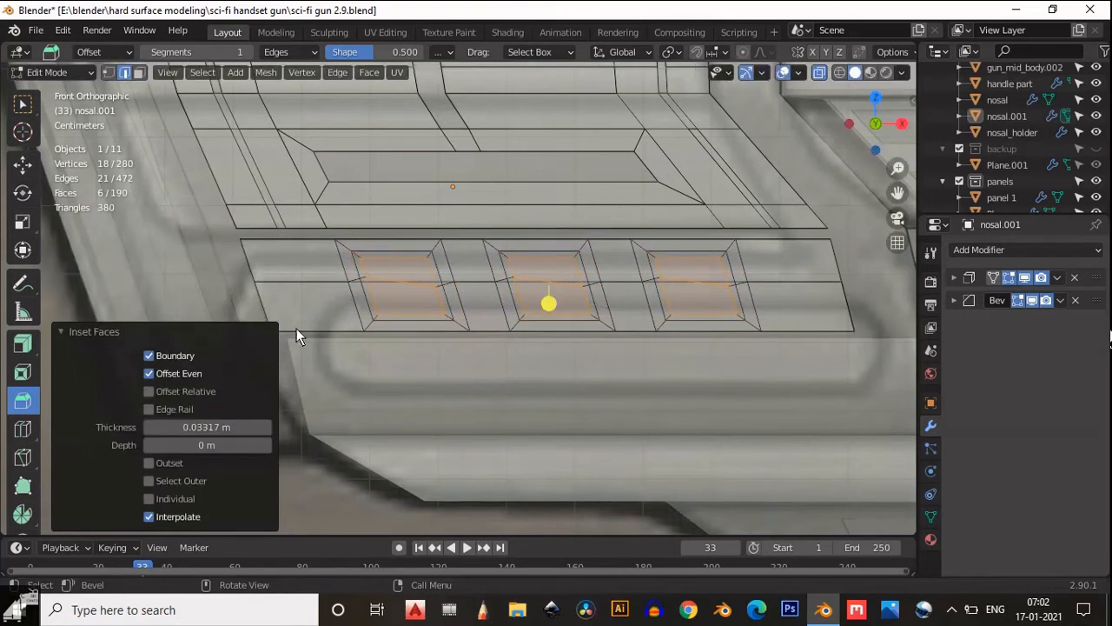
click(148, 480)
key(x)
click(373, 347)
scroll(607, 248, down, 3)
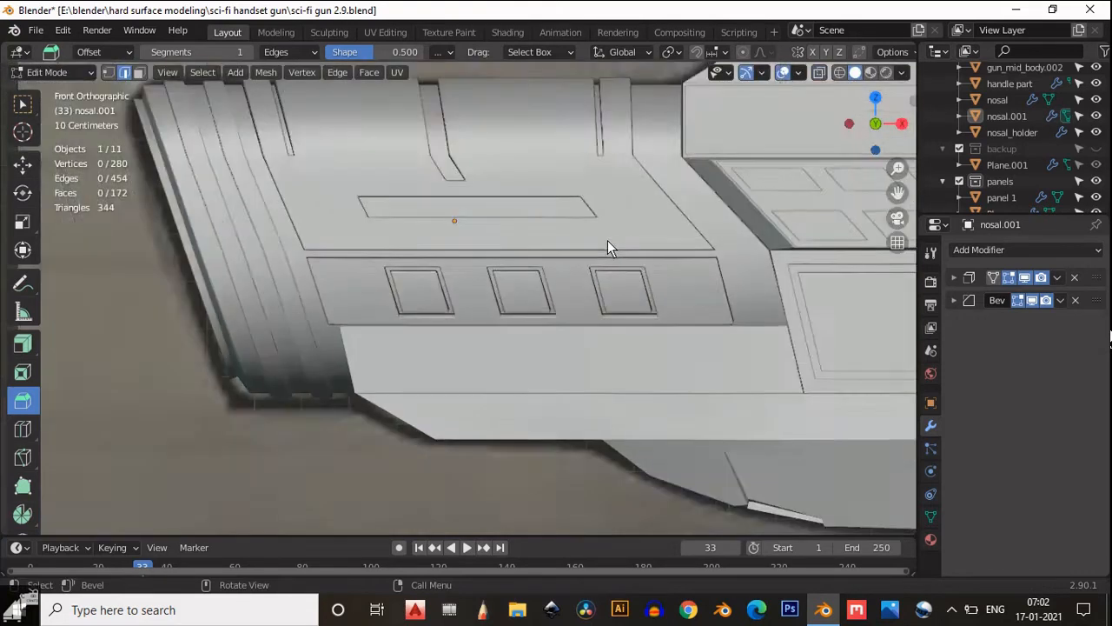
- Inspect the lower strip's three square outlines and undo them together with their bevels and loop cuts
middle_drag(607, 247, 634, 141)
key(Tab)
scroll(529, 87, down, 5)
scroll(594, 196, up, 5)
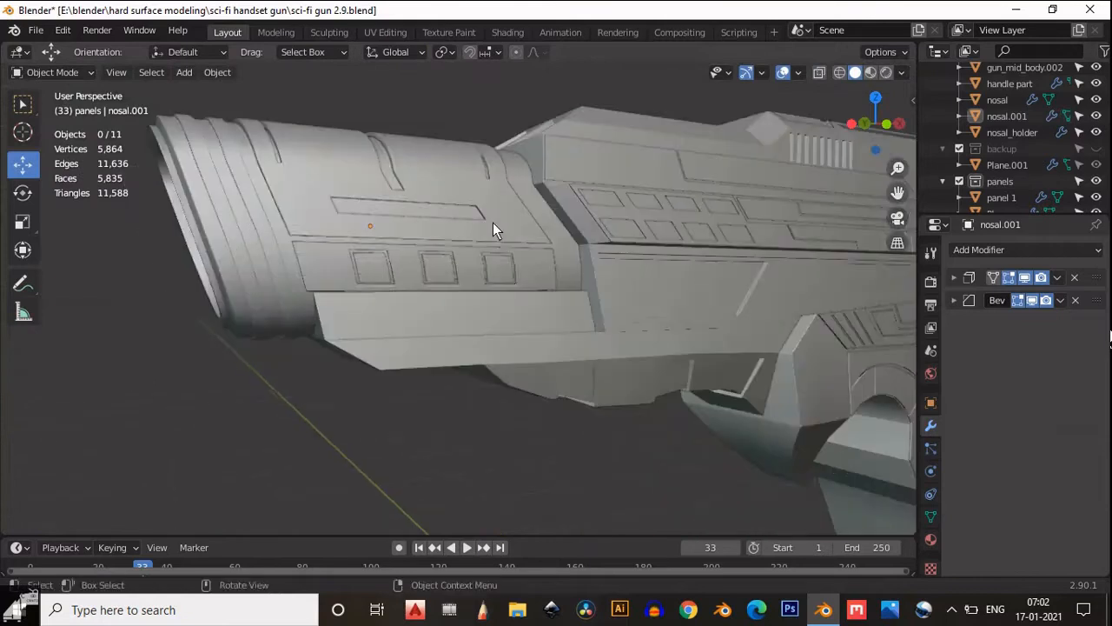
key(Tab)
click(818, 72)
scroll(448, 295, up, 4)
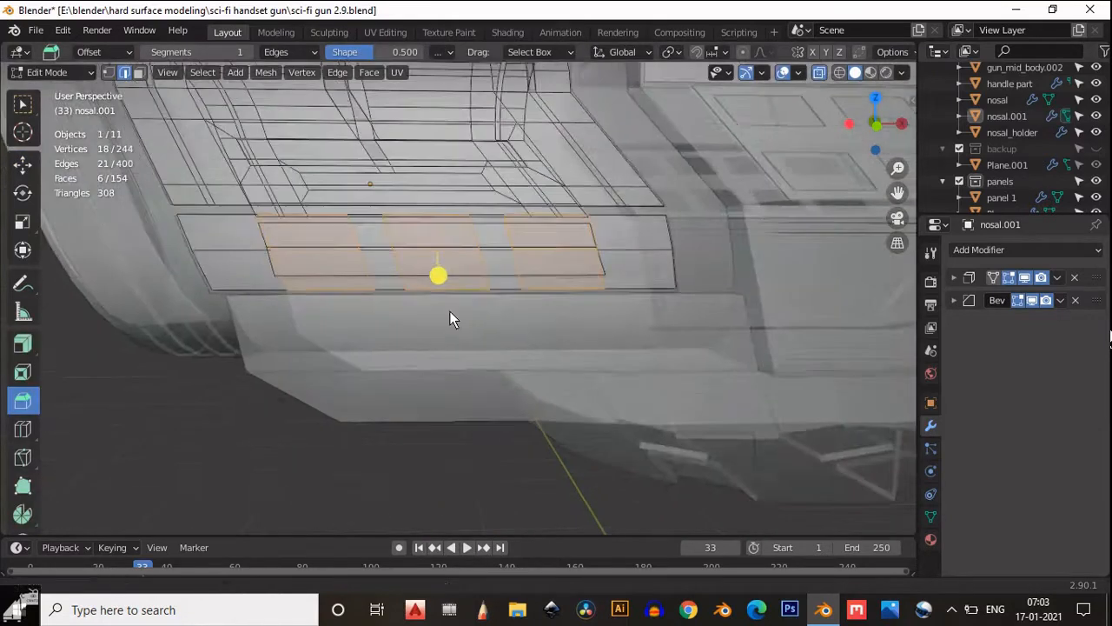
click(876, 126)
key(ctrl+x)
- Add a single crosswise loop cut to the lower strip and slide it toward the muzzle end
click(488, 256)
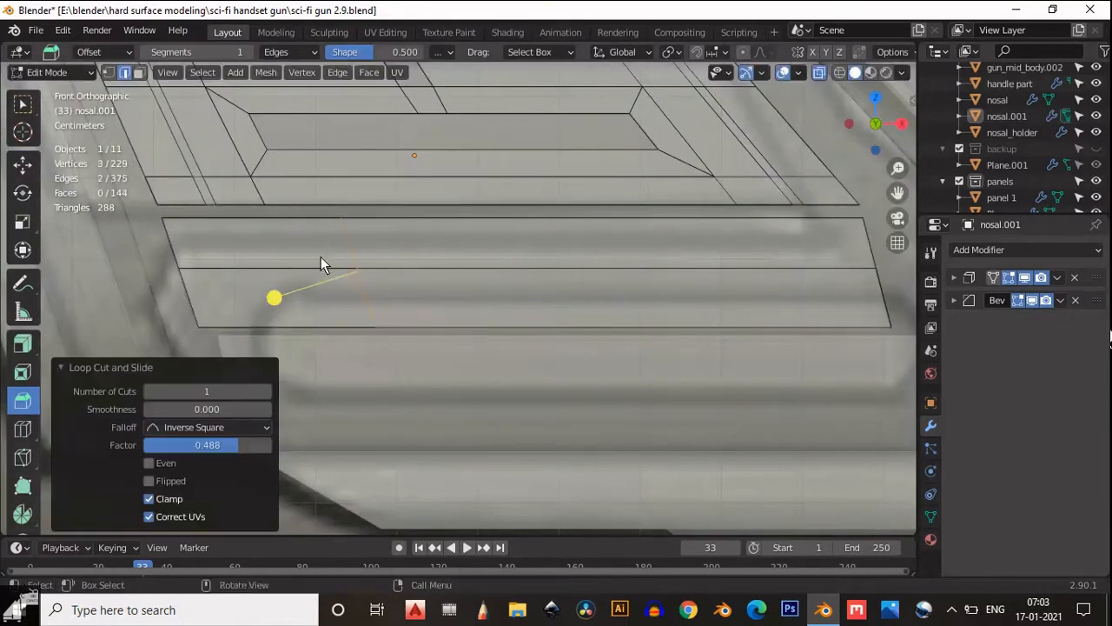
key(g)
key(g)
click(210, 251)
- Try a centred crosswise loop cut in the longer part of the lower strip
key(1)
click(299, 333)
shift+click(288, 270)
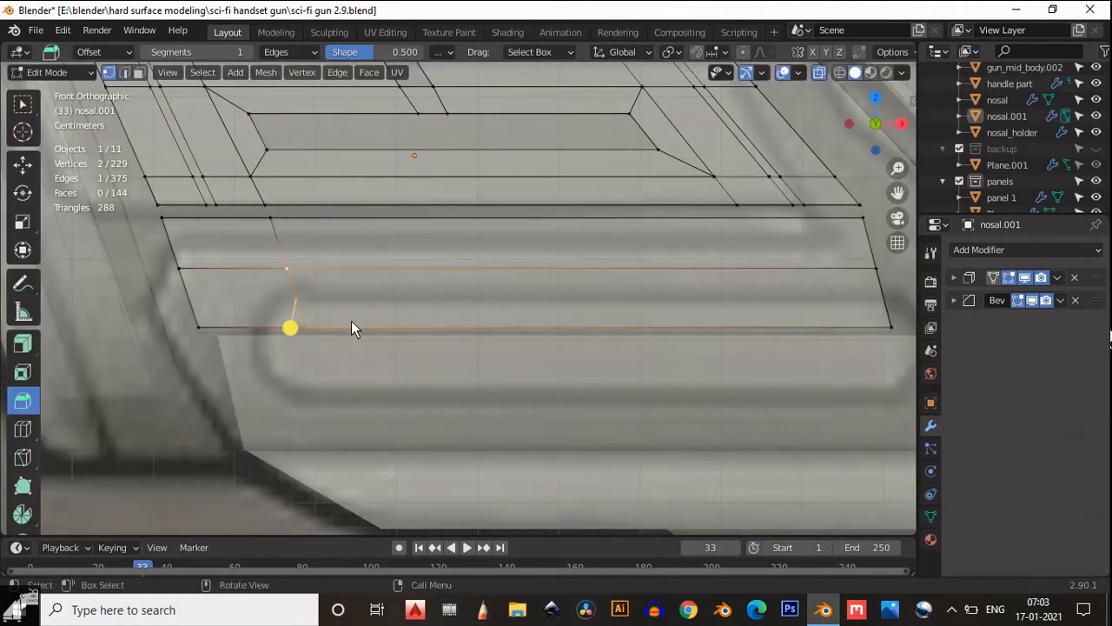
drag(287, 242, 415, 266)
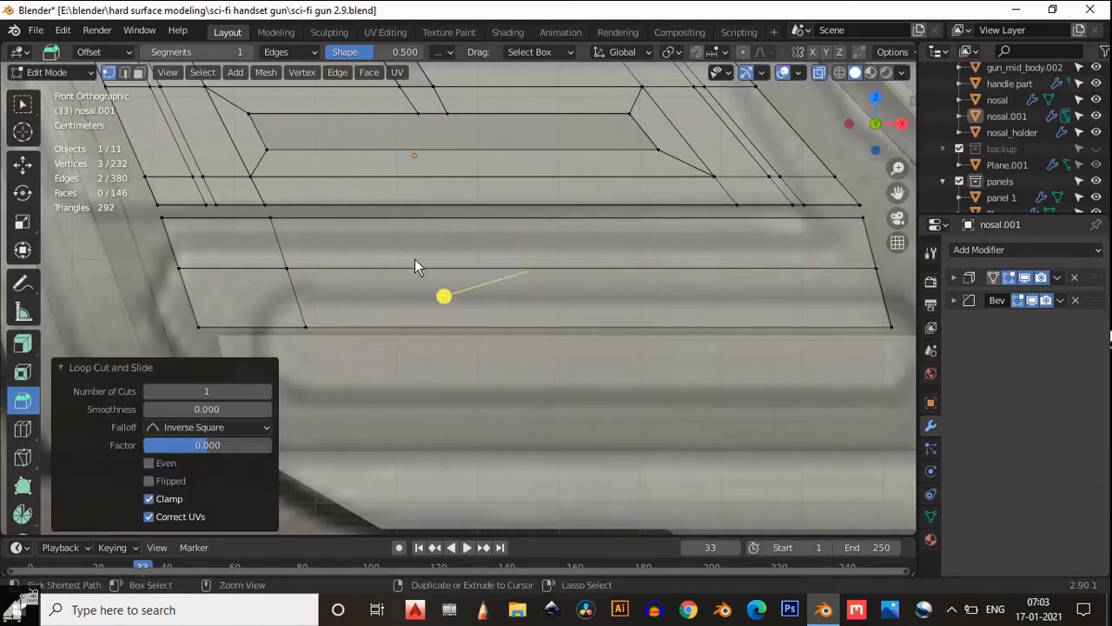
key(ctrl+z)
- Add a second crosswise loop cut to the lower strip and slide it toward the first with a factor of -0.678
key(ctrl+r)
click(539, 269)
click(339, 271)
- Add a lengthwise loop cut just above the lower strip's middle edge and edge-slide it by a factor of 0.174
key(ctrl+r)
click(290, 242)
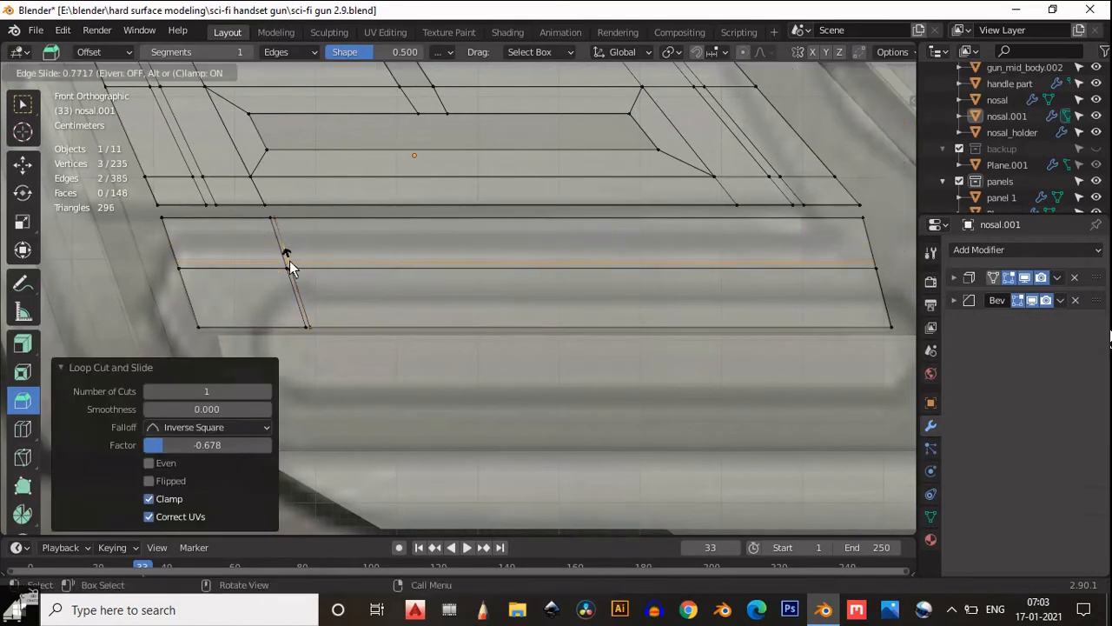
click(290, 263)
scroll(287, 259, up, 4)
key(g)
key(g)
click(365, 271)
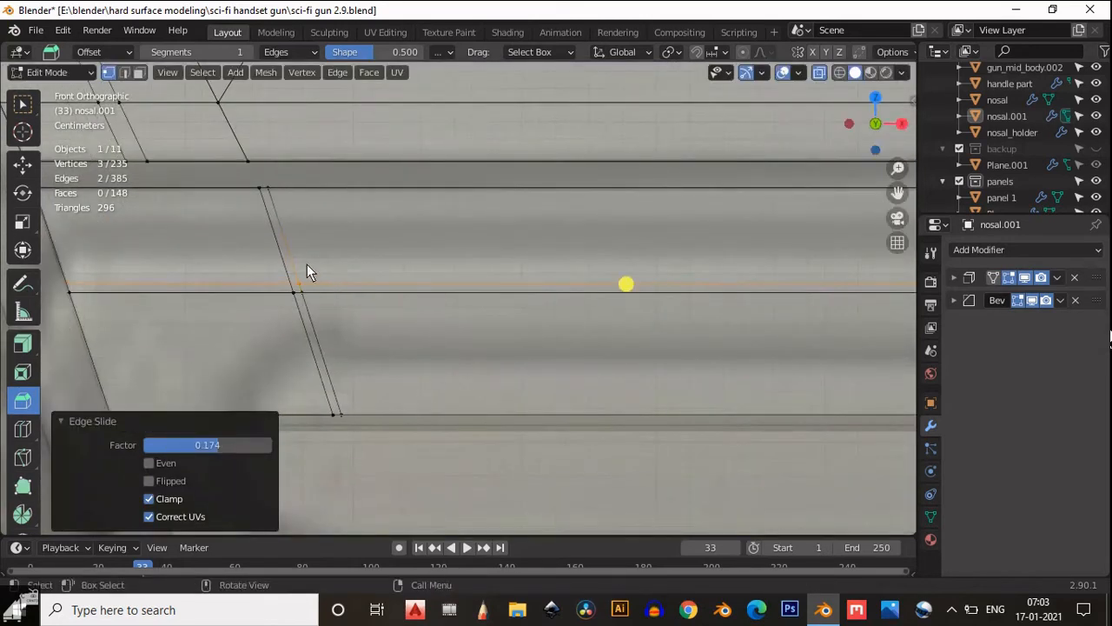
- Set up face selection in the front view with the nozzle panel's Solidify display and X-ray turned off
key(3)
scroll(447, 266, down, 3)
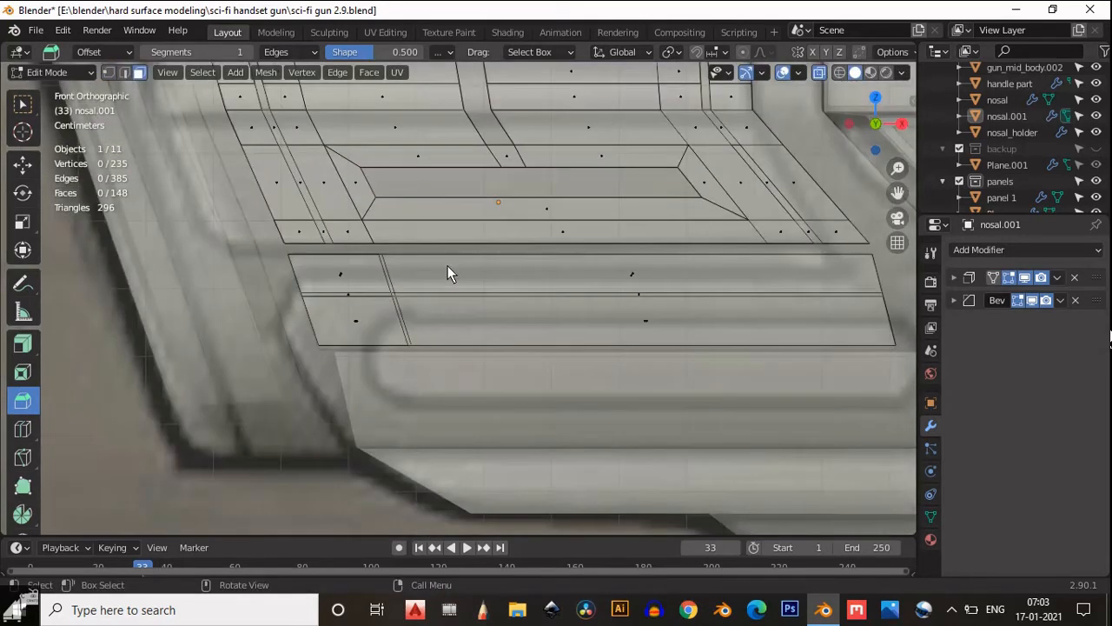
click(873, 123)
scroll(686, 179, up, 5)
click(1026, 277)
click(818, 73)
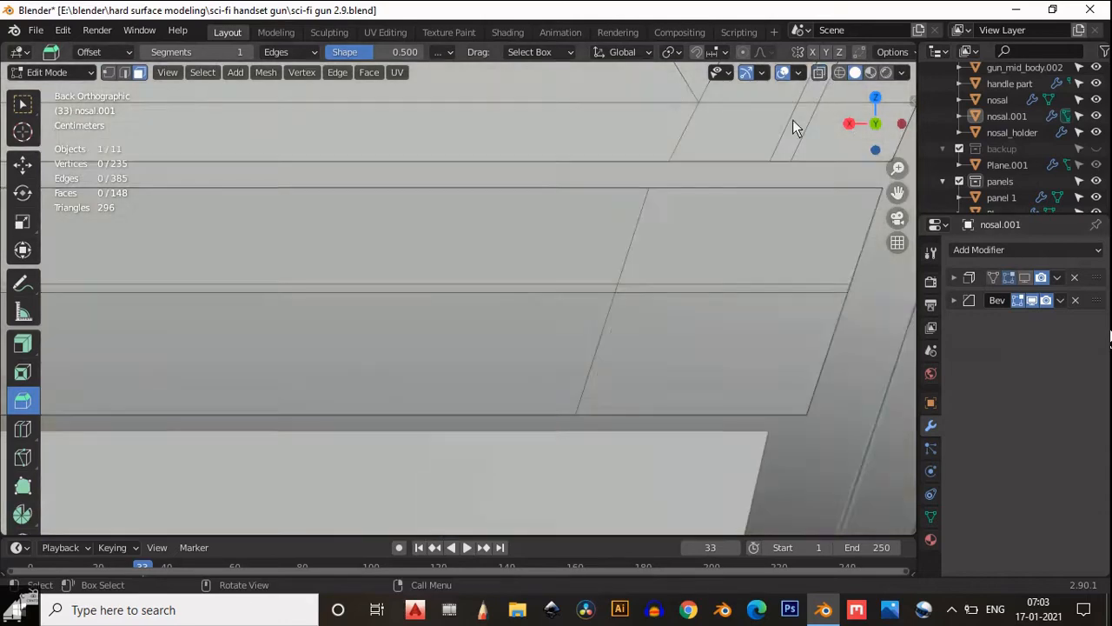
- Add a crosswise loop cut to the lower strip and slide it close beside the existing cut
middle_drag(721, 178, 645, 242)
scroll(645, 242, down, 2)
scroll(644, 252, up, 3)
click(606, 301)
scroll(652, 304, down, 3)
key(ctrl+r)
click(639, 271)
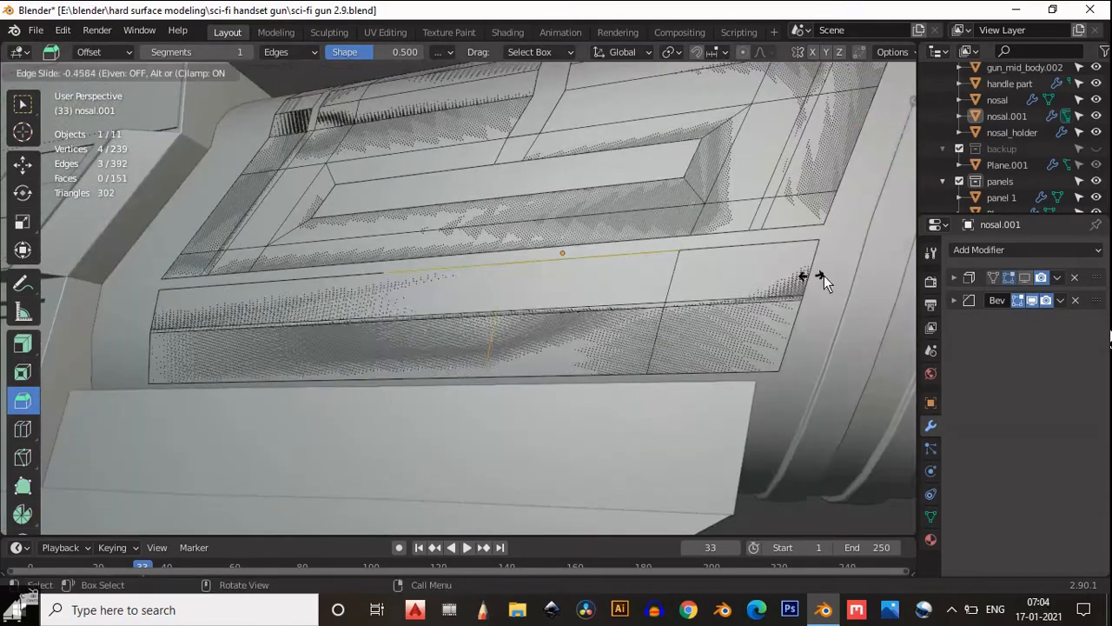
click(658, 315)
scroll(738, 292, up, 4)
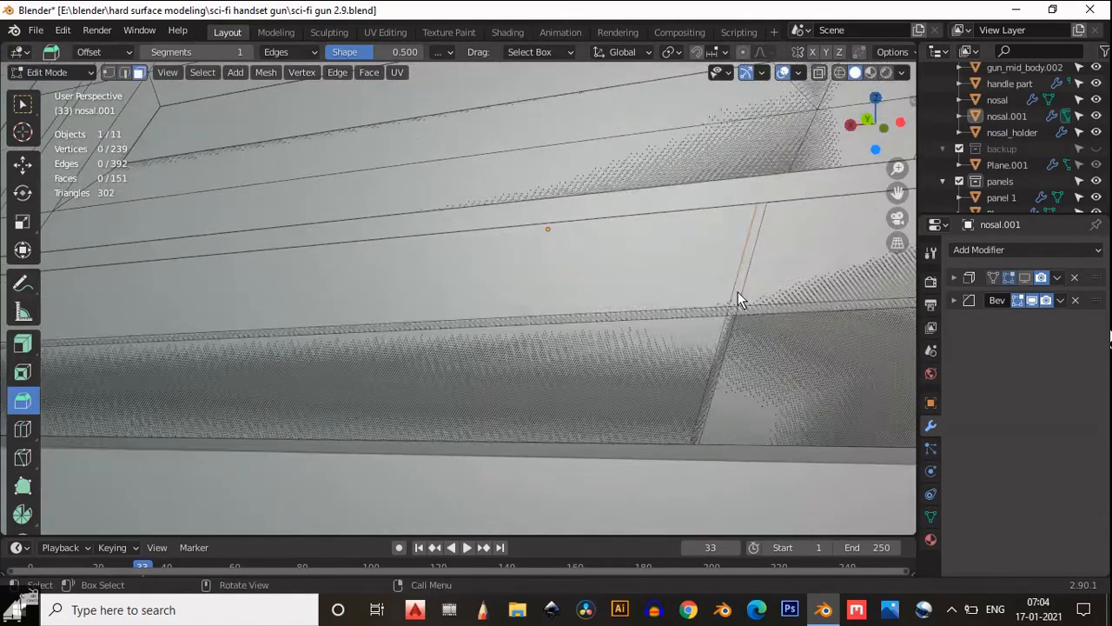
- Try to delete the narrow face between the lower strip's paired loop cuts
click(728, 311)
scroll(728, 311, down, 3)
key(x)
click(564, 274)
key(Tab)
middle_drag(647, 278, 668, 301)
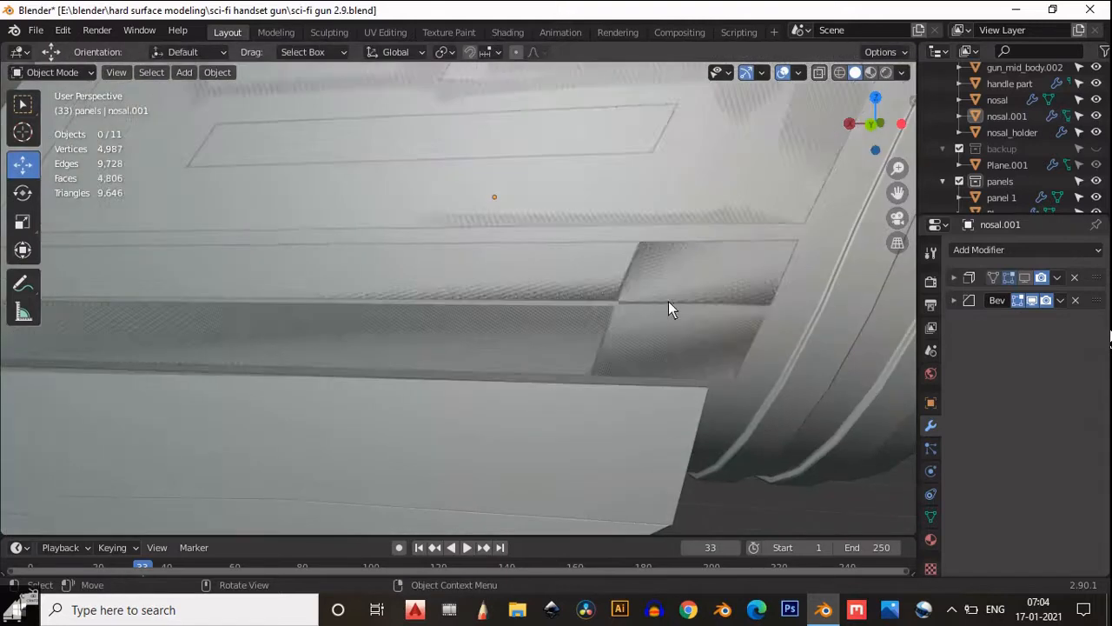
- Delete the narrow lengthwise and upper crosswise faces to cut a groove in the lower strip, and re-enable the Solidify display
key(Tab)
click(655, 304)
scroll(695, 300, up, 2)
click(716, 311)
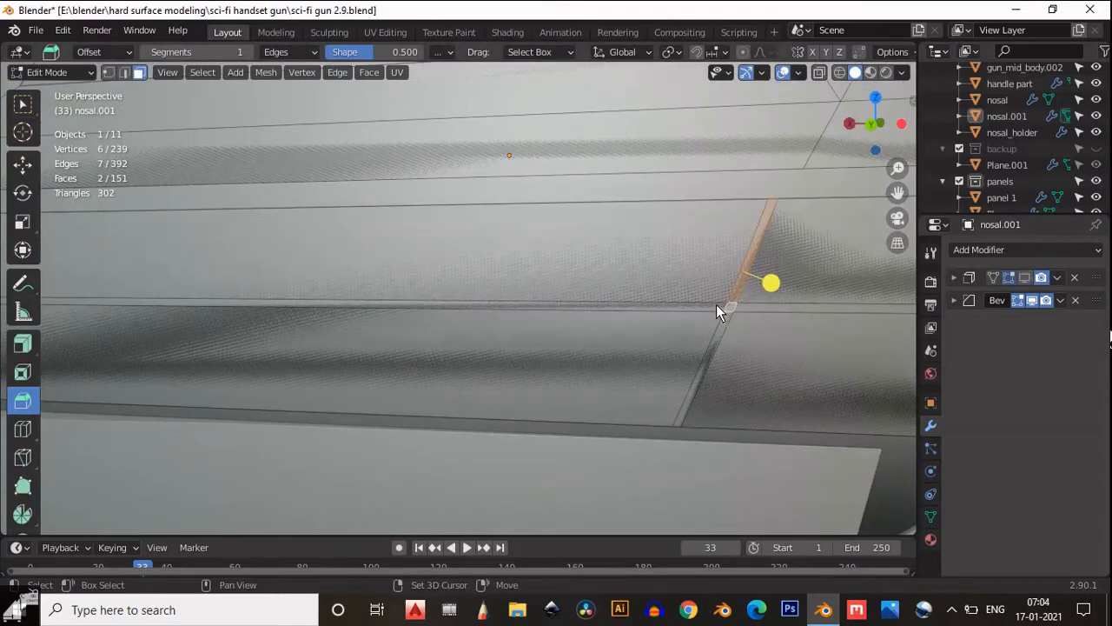
key(x)
click(707, 289)
key(Tab)
scroll(738, 209, down, 3)
middle_drag(737, 212, 739, 155)
click(1025, 277)
middle_drag(661, 273, 623, 283)
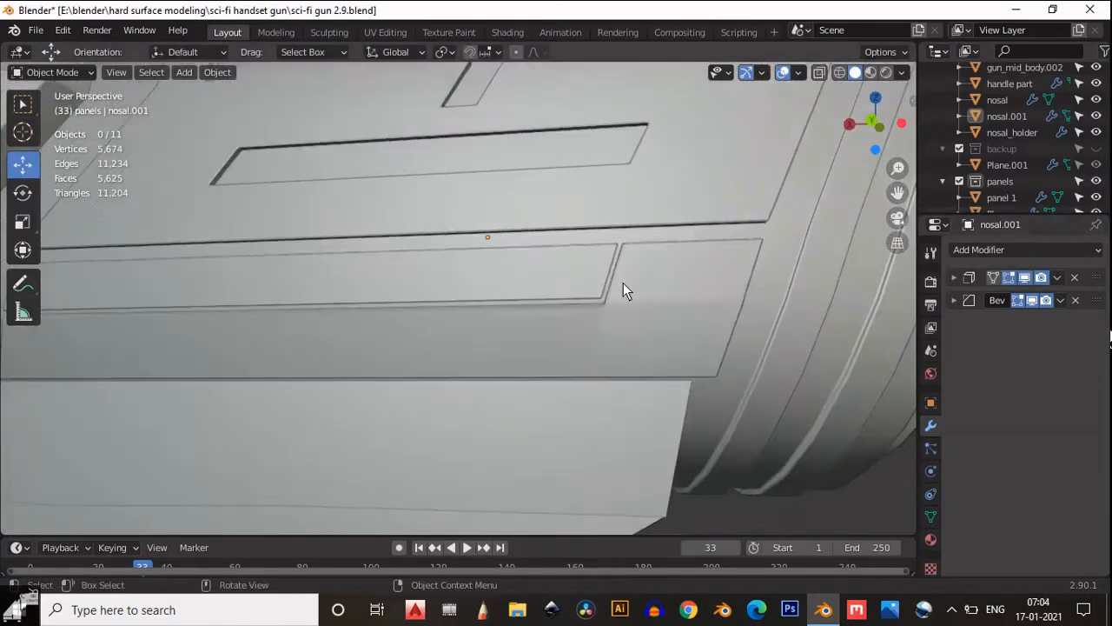
- Undo the lower strip's groove and the paired loop cuts made for it
key(ctrl+z)
key(ctrl+z)
key(ctrl+z)
key(ctrl+z)
key(ctrl+z)
key(ctrl+z)
key(ctrl+z)
- Examine the nozzle panel and its lower strip from both sides of the gun
scroll(618, 279, down, 3)
click(819, 73)
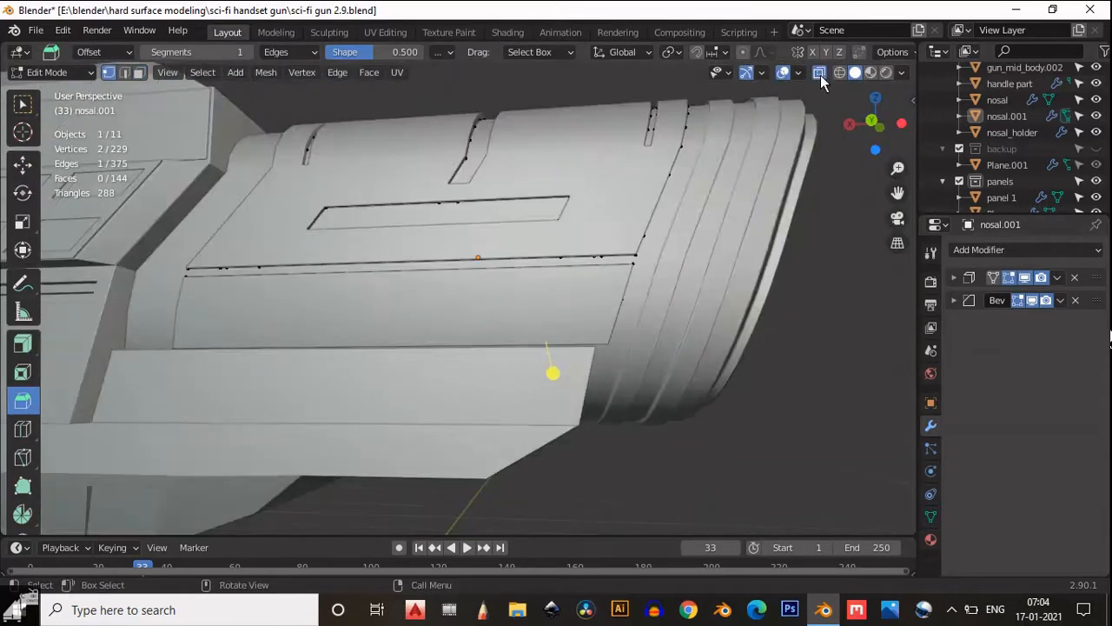
middle_drag(764, 204, 434, 228)
scroll(608, 221, down, 5)
key(Tab)
click(820, 73)
middle_drag(678, 191, 608, 223)
scroll(643, 295, up, 4)
key(Tab)
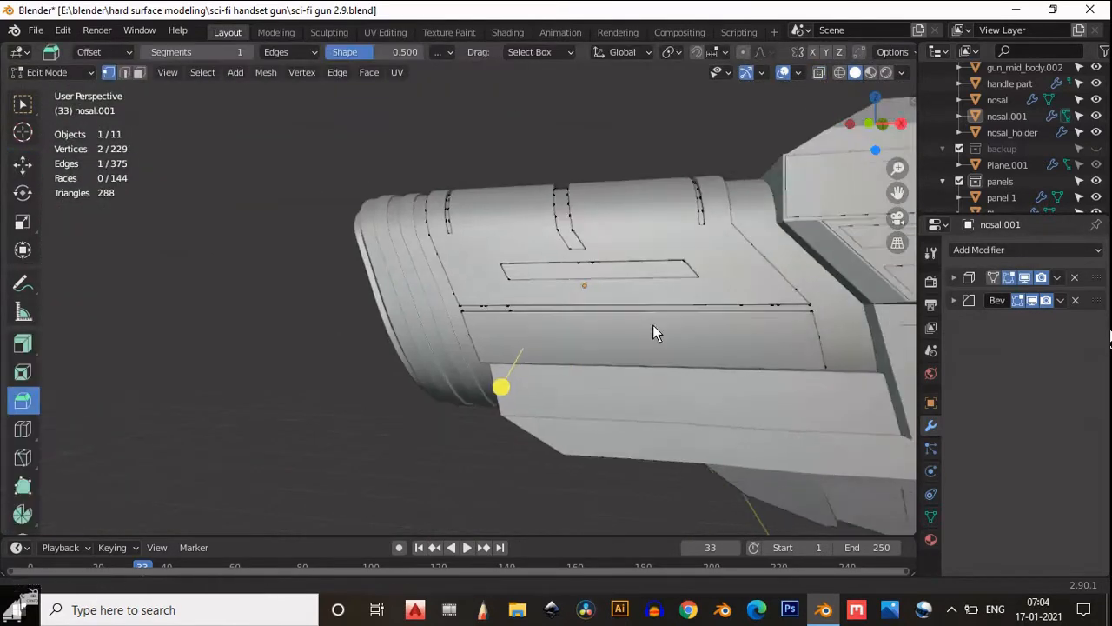
- Hide the Solidify result and slide the lower vertex of the strip's crosswise edge slightly along the strip's lower border
middle_drag(652, 325, 627, 322)
click(873, 123)
click(1025, 277)
click(875, 124)
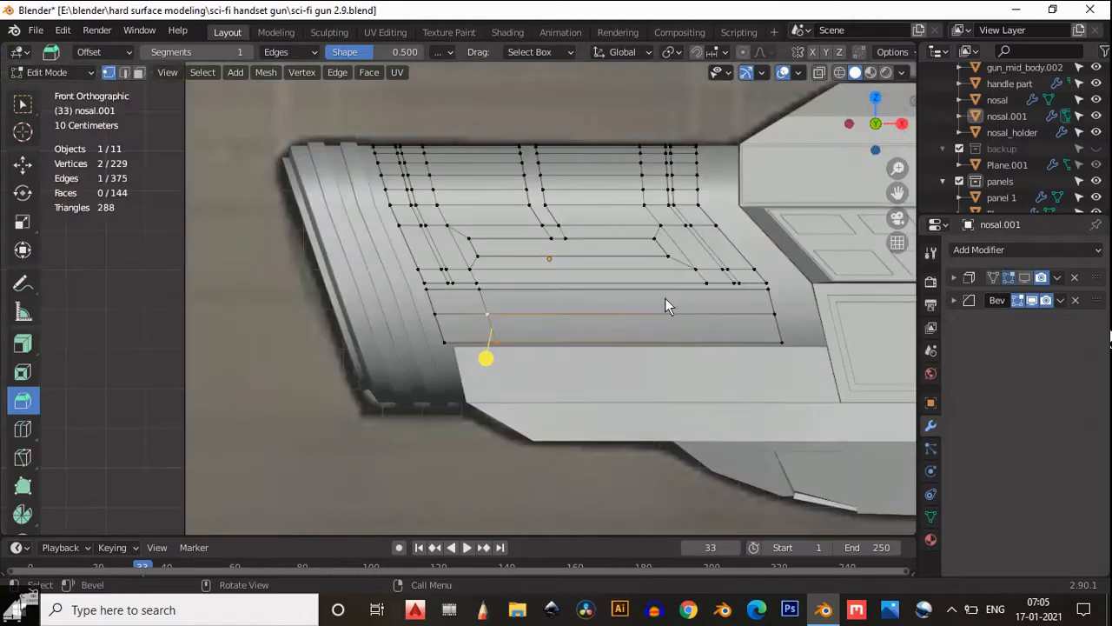
scroll(664, 305, up, 5)
scroll(454, 291, down, 3)
click(393, 345)
key(shift+v)
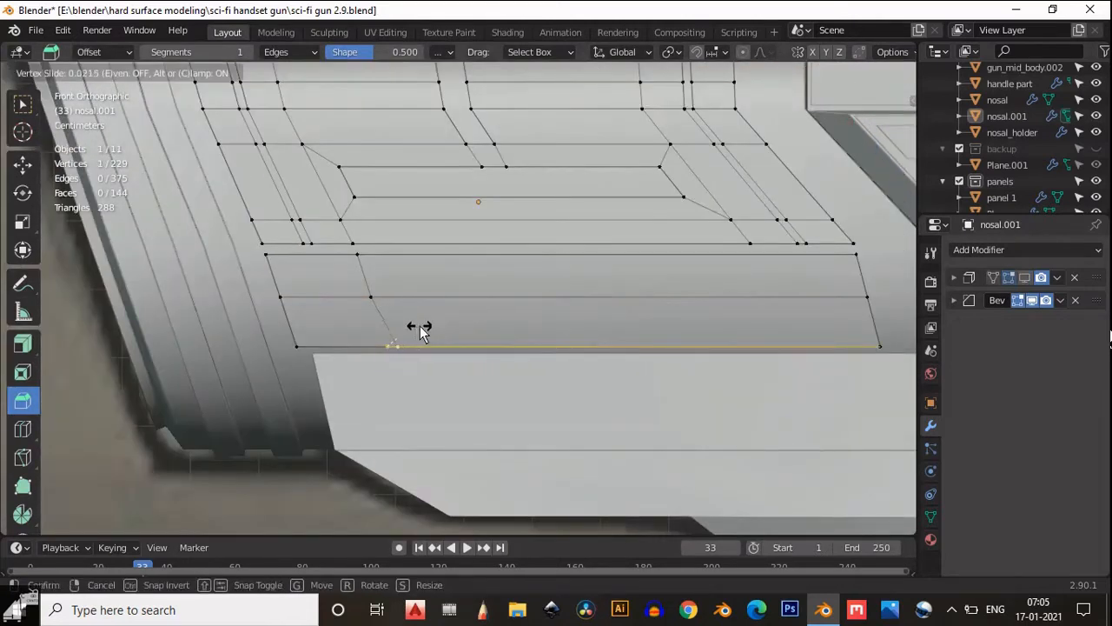
click(418, 330)
- Try bevelling the lower strip's two crosswise edges with one segment and a width of about 0.031 m
key(ctrl+b)
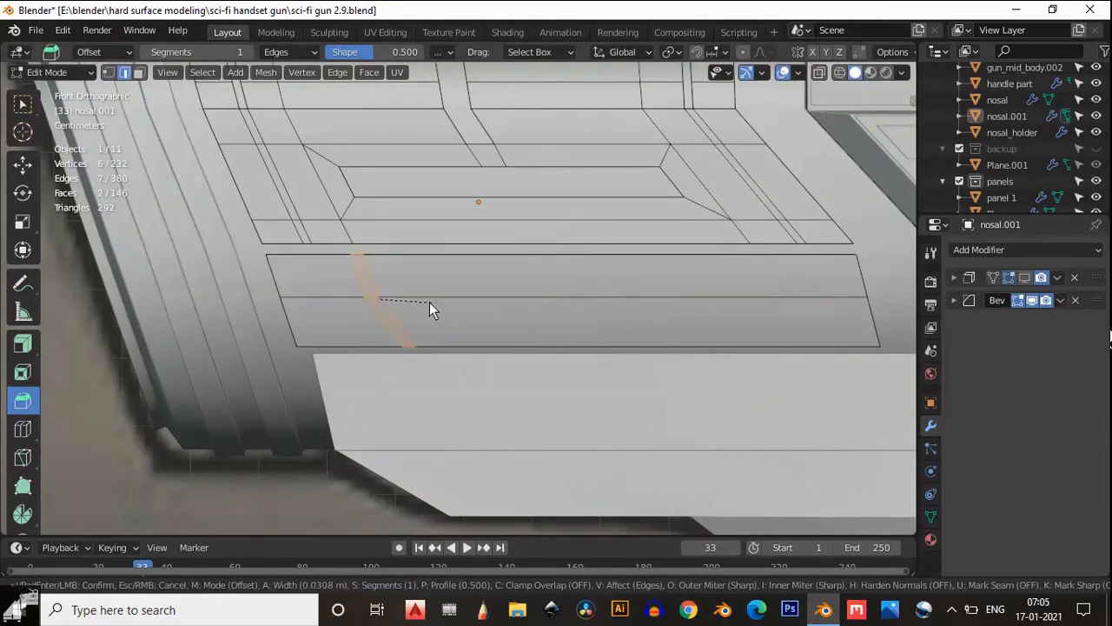
click(429, 302)
key(Tab)
scroll(349, 323, down, 2)
middle_drag(348, 323, 434, 273)
scroll(421, 161, down, 2)
key(Tab)
scroll(377, 259, up, 4)
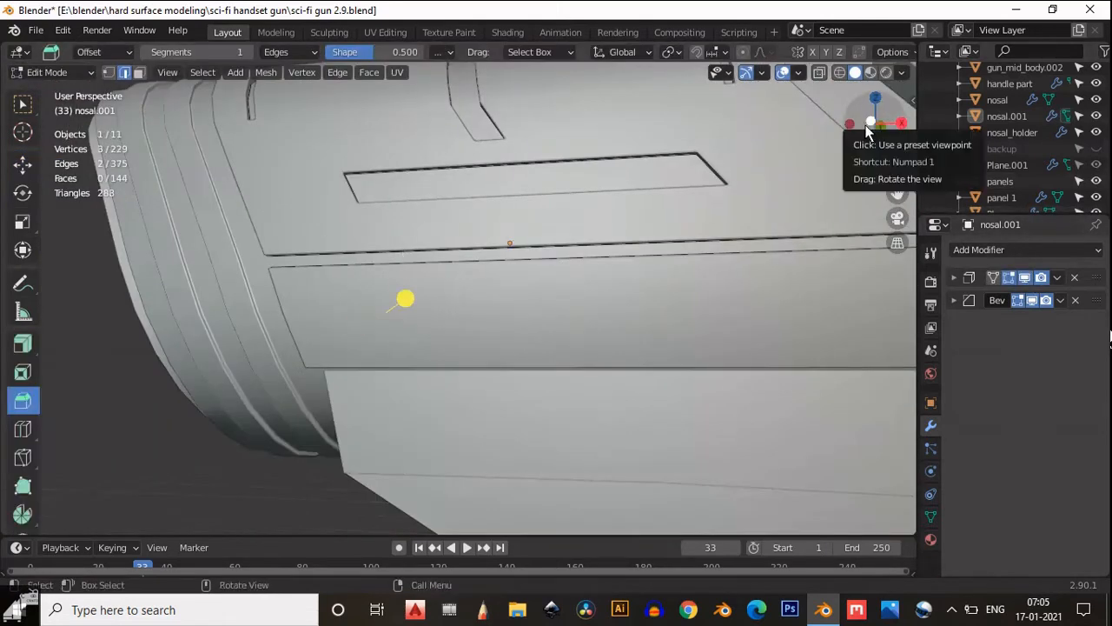
- Bevel the lower strip's two crosswise edges into a narrow band with the Solidify display turned off
click(868, 123)
key(alt+z)
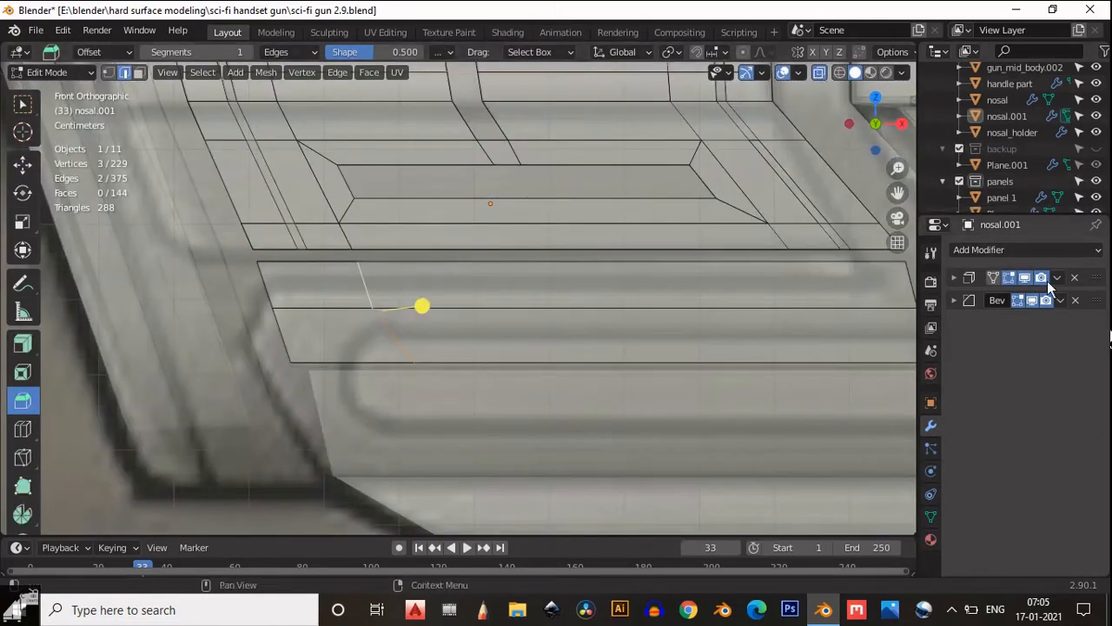
scroll(416, 224, down, 3)
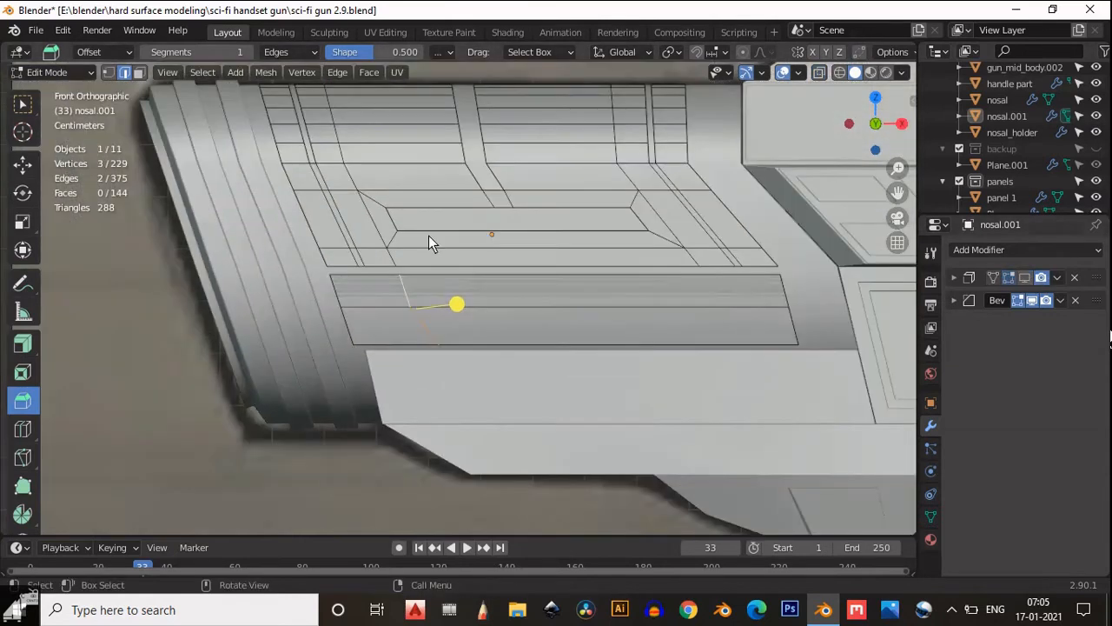
drag(451, 308, 453, 305)
key(Tab)
scroll(295, 235, down, 4)
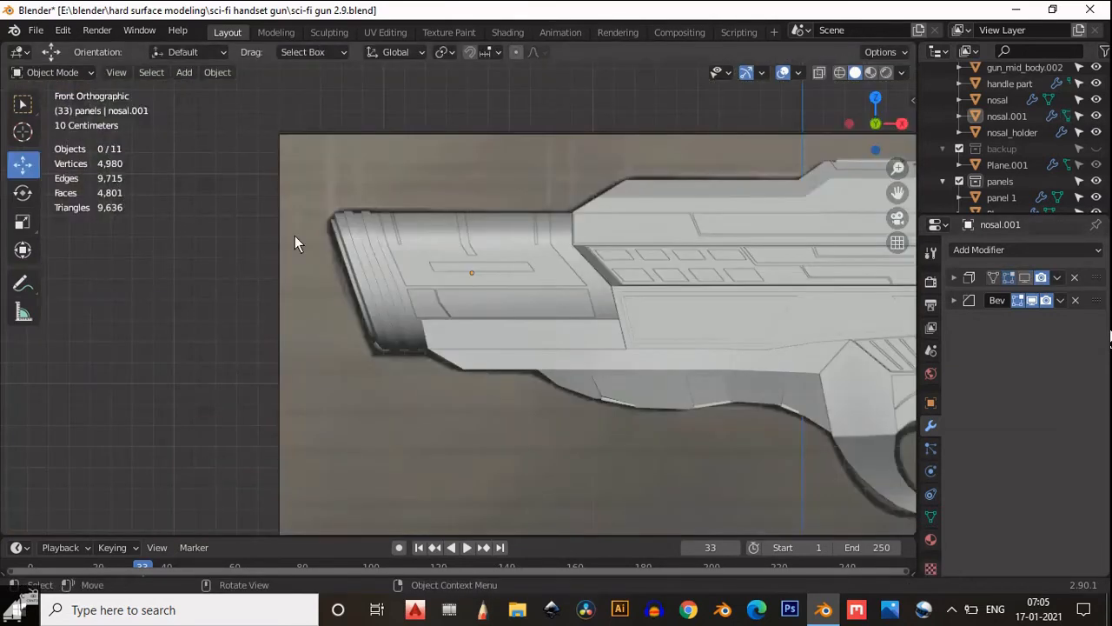
- Select the faces along the back of the grip on the handle part in the right view
middle_drag(295, 235, 528, 223)
scroll(345, 184, up, 8)
scroll(425, 267, down, 6)
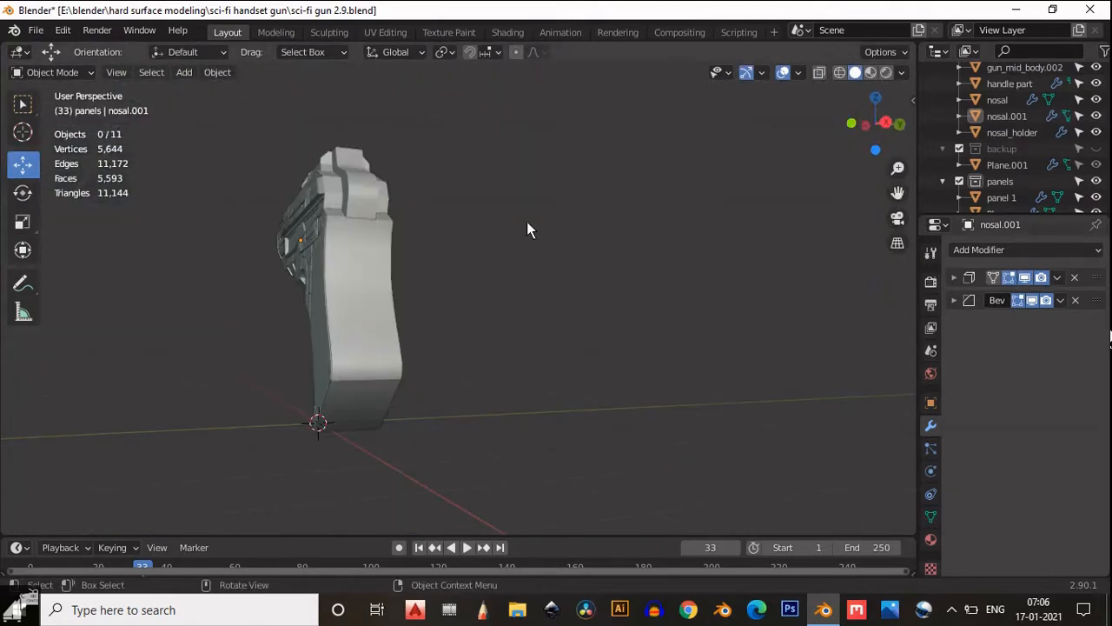
click(886, 123)
click(385, 325)
key(Tab)
scroll(403, 269, up, 3)
shift+middle_drag(422, 487, 460, 389)
key(3)
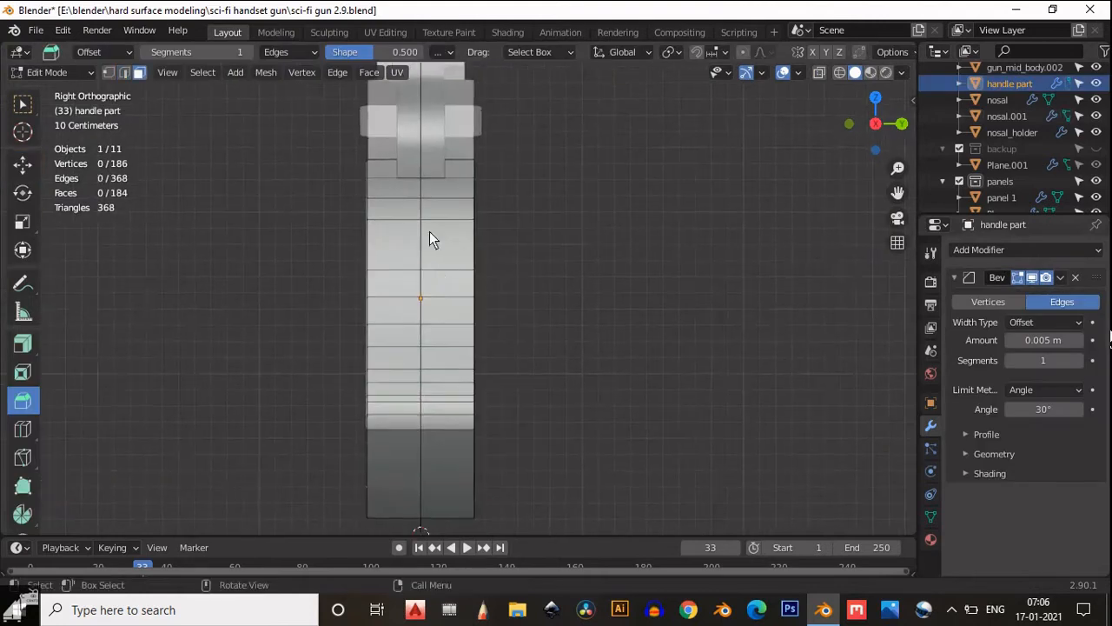
drag(383, 193, 460, 414)
- Inset the selected grip faces as one region with Individual disabled and a thickness of 0.12 m
shift+middle_drag(439, 307, 491, 360)
scroll(491, 360, up, 2)
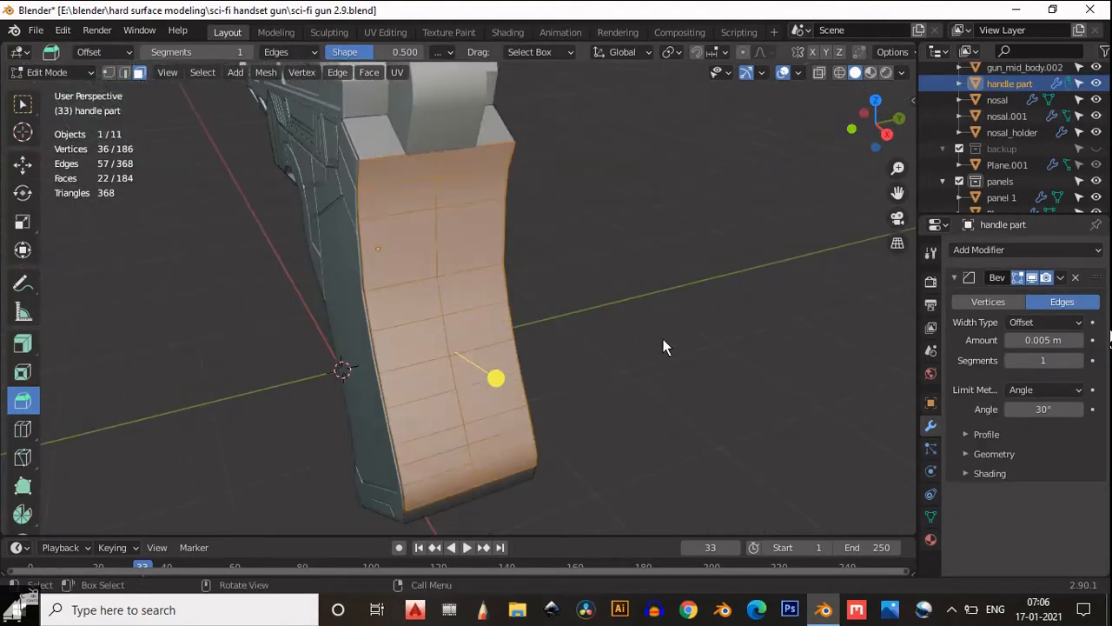
key(i)
click(651, 341)
click(148, 497)
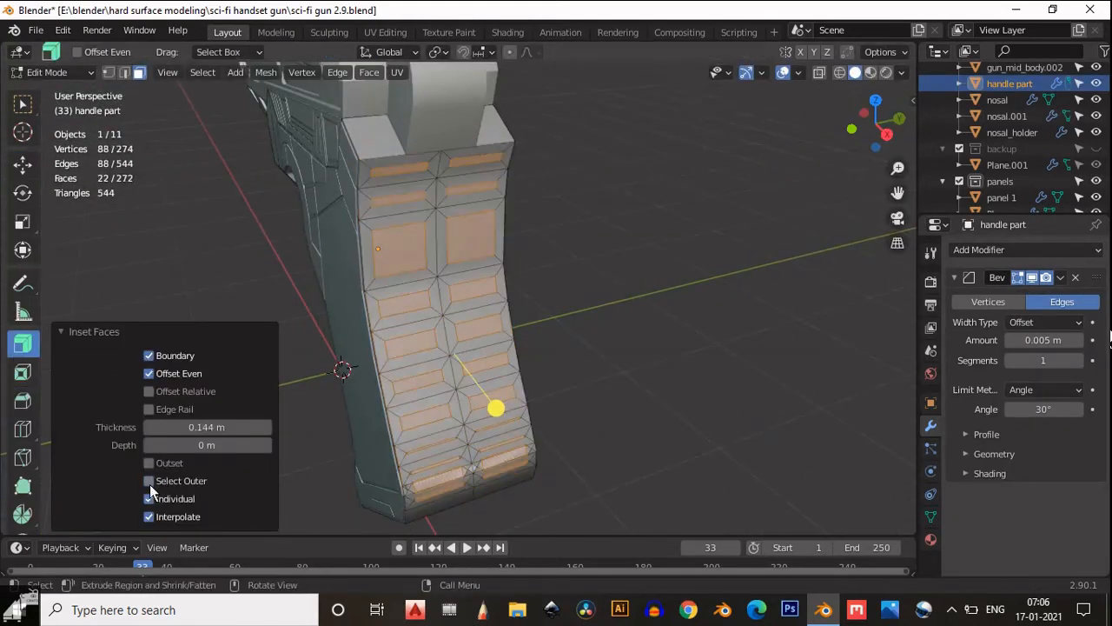
click(148, 498)
middle_drag(518, 439, 483, 439)
scroll(483, 439, down, 1)
click(181, 427)
text(.12)
key(Return)
scroll(503, 390, up, 3)
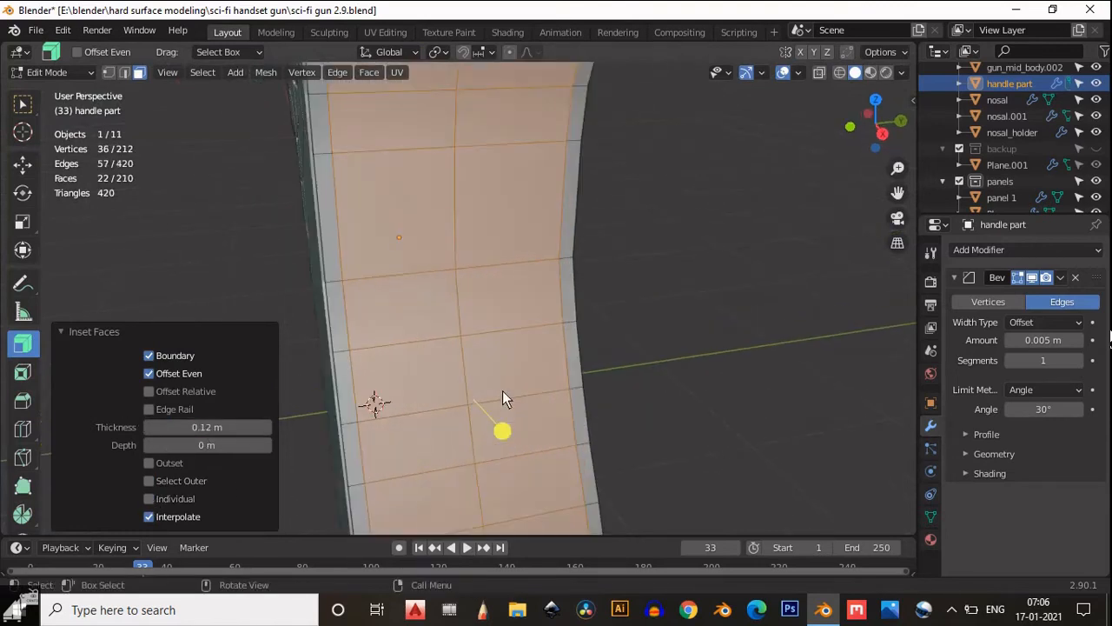
- Try extruding the inset grip faces along their normals by 0.144 m and scaling them by 0.985
drag(502, 431, 527, 461)
scroll(527, 361, down, 3)
mouse_move(526, 362)
middle_down()
mouse_move(572, 331)
mouse_move(526, 347)
middle_up()
key(s)
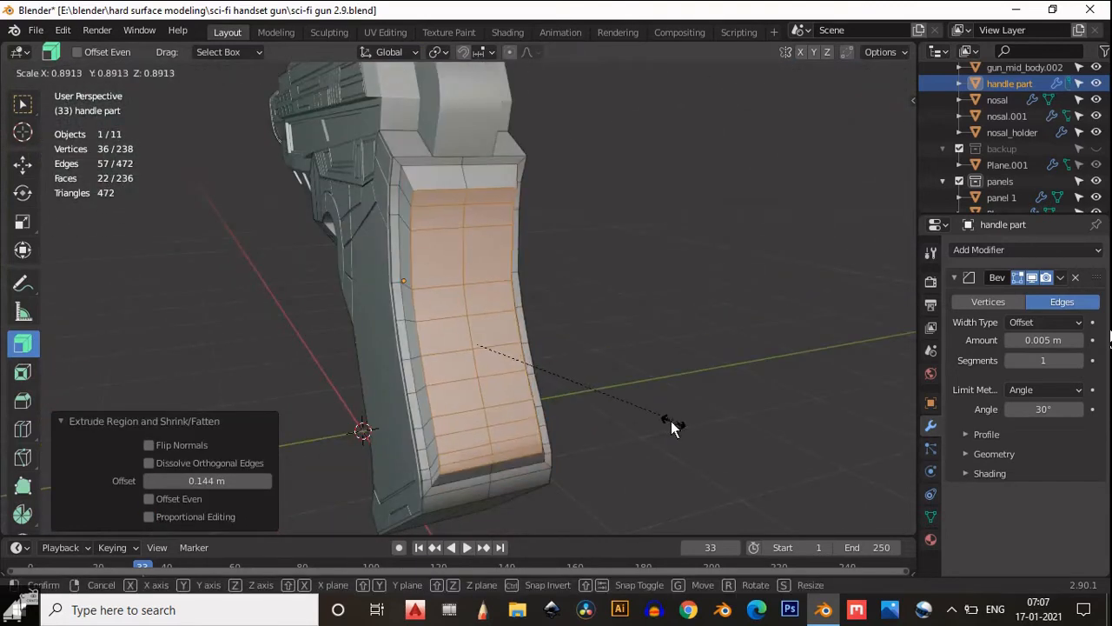
click(687, 452)
scroll(551, 390, up, 4)
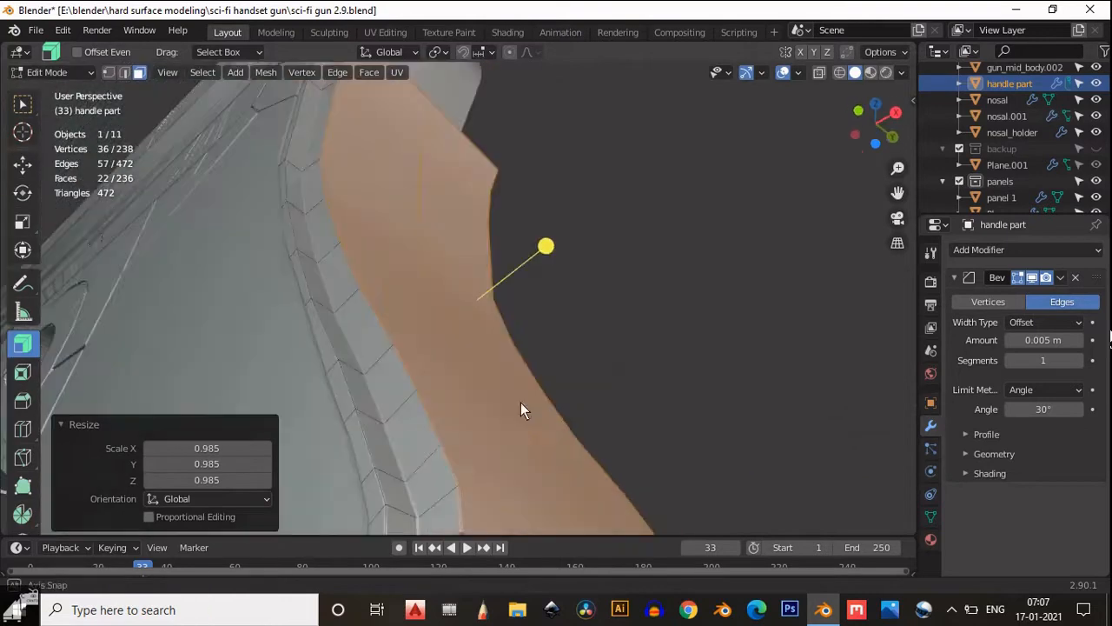
middle_drag(520, 403, 521, 410)
- Undo the scaling, extrusion and inset of the grip's back faces
key(ctrl+z)
key(ctrl+z)
scroll(524, 323, down, 4)
middle_drag(492, 323, 424, 352)
key(ctrl+z)
- Inset the grip's back faces again, duplicate the inner faces in place and separate them into their own object
key(i)
click(482, 350)
key(shift+d)
right_click(423, 351)
key(p)
key(s)
key(Tab)
- Add a Solidify modifier to the separated grip panel and set its thickness to 0.07 m
click(468, 329)
middle_drag(549, 371, 595, 309)
click(595, 309)
click(459, 339)
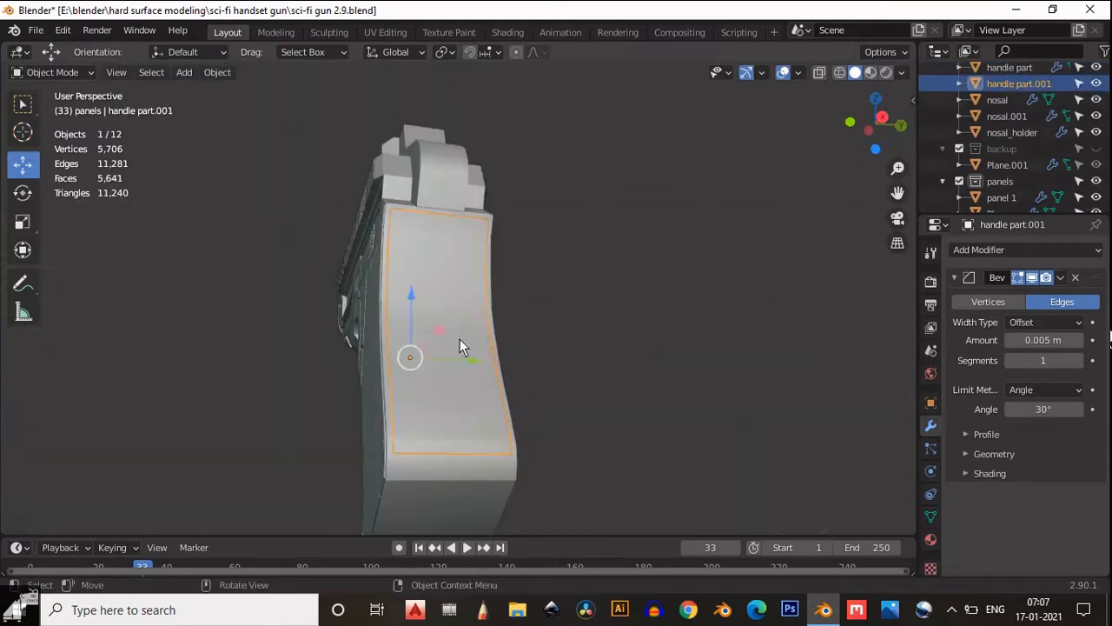
middle_drag(460, 338, 479, 290)
scroll(475, 288, up, 6)
middle_drag(782, 345, 958, 283)
click(973, 250)
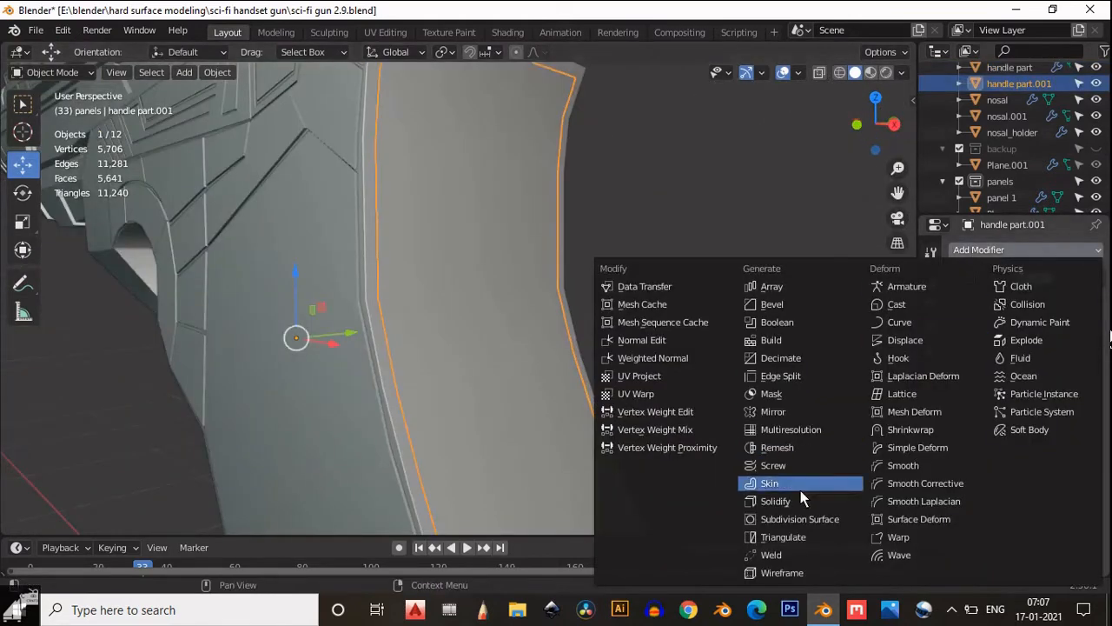
click(801, 500)
scroll(615, 374, down, 3)
middle_drag(616, 375, 675, 434)
scroll(675, 434, up, 5)
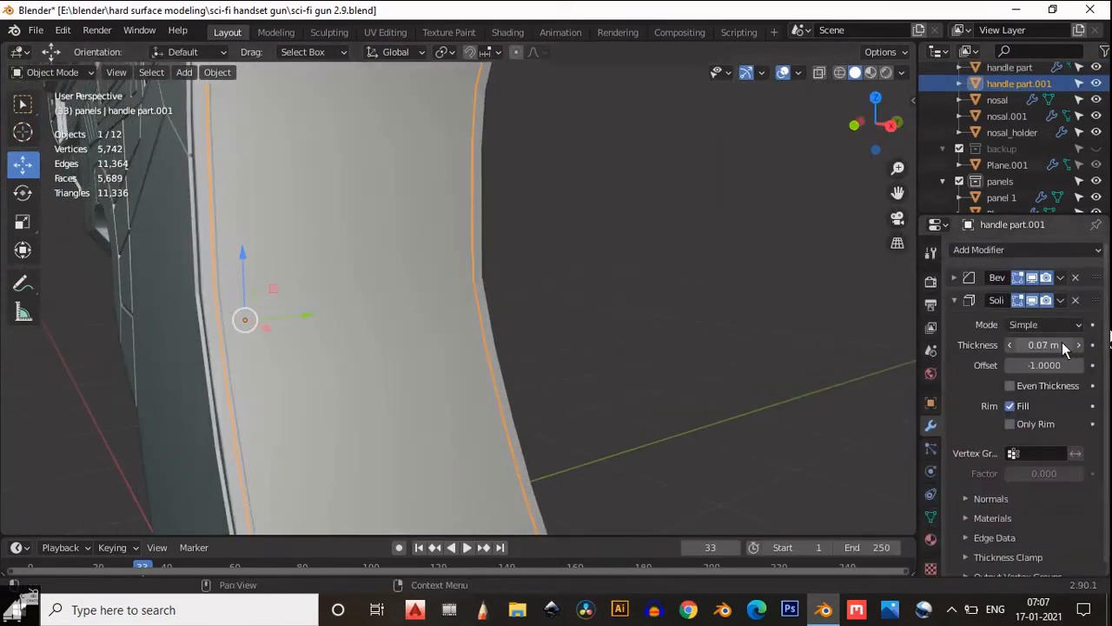
- Set the grip panel's Solidify thickness to 0.05 m while checking its depth in wireframe with X-ray
mouse_move(608, 343)
middle_down()
mouse_move(506, 342)
mouse_move(662, 352)
mouse_move(764, 226)
middle_up()
click(841, 74)
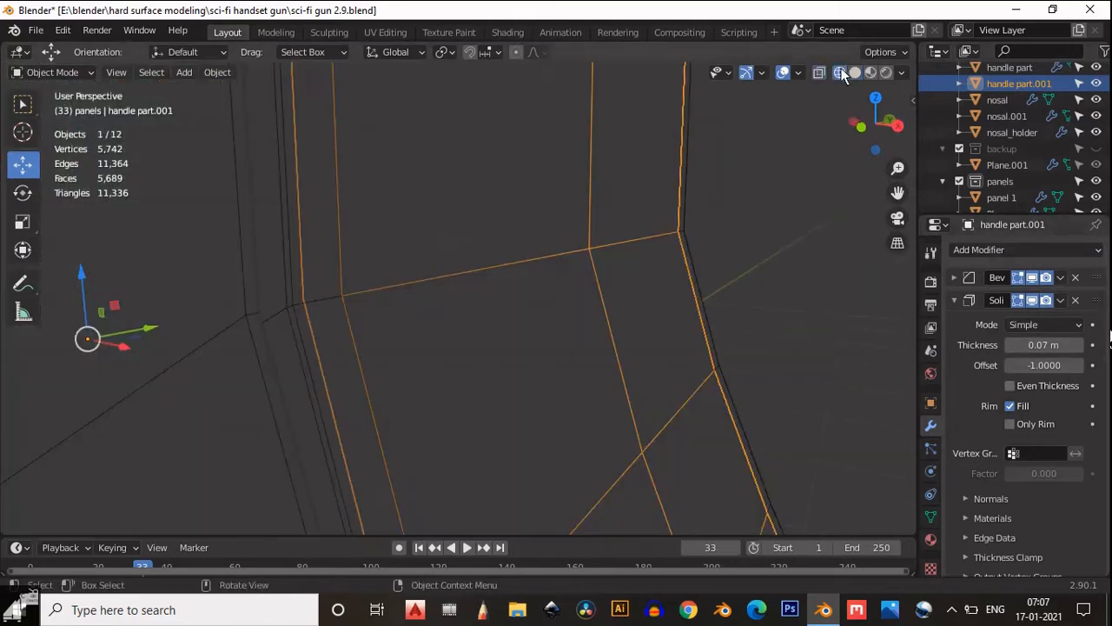
click(819, 72)
middle_drag(859, 289, 823, 305)
drag(1023, 346, 999, 346)
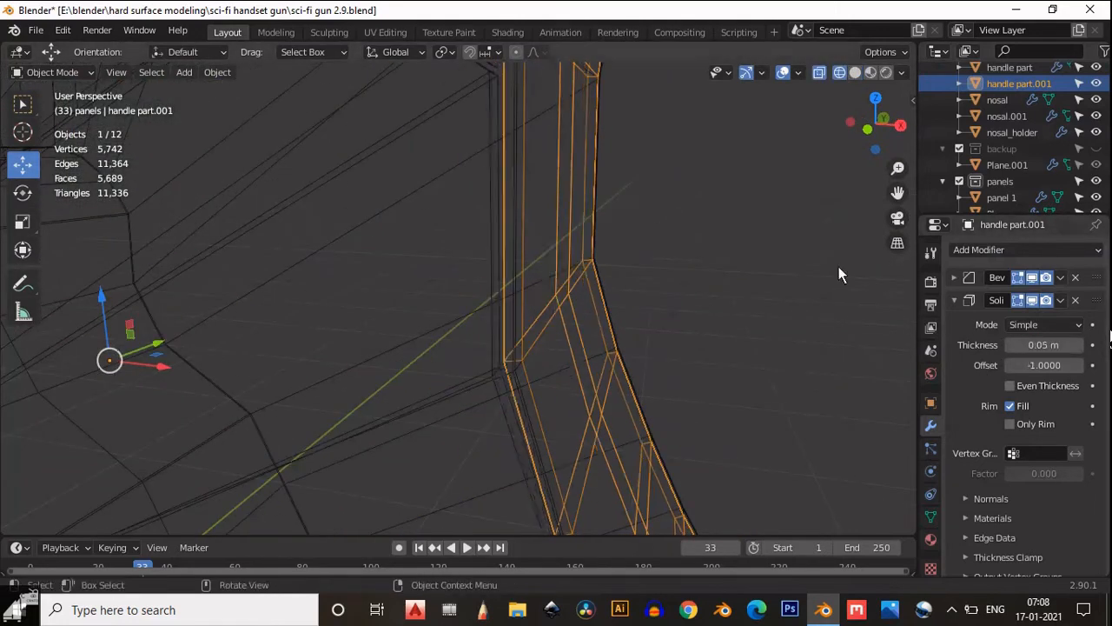
middle_drag(839, 275, 782, 276)
click(854, 73)
scroll(726, 216, down, 3)
- Dissolve the lengthwise centre edge loop of the separated grip panel
key(Tab)
mouse_move(727, 215)
middle_down()
mouse_move(509, 293)
mouse_move(502, 271)
mouse_move(619, 249)
mouse_move(550, 262)
mouse_move(508, 252)
middle_up()
key(Tab)
key(Tab)
click(512, 243)
shift+click(560, 254)
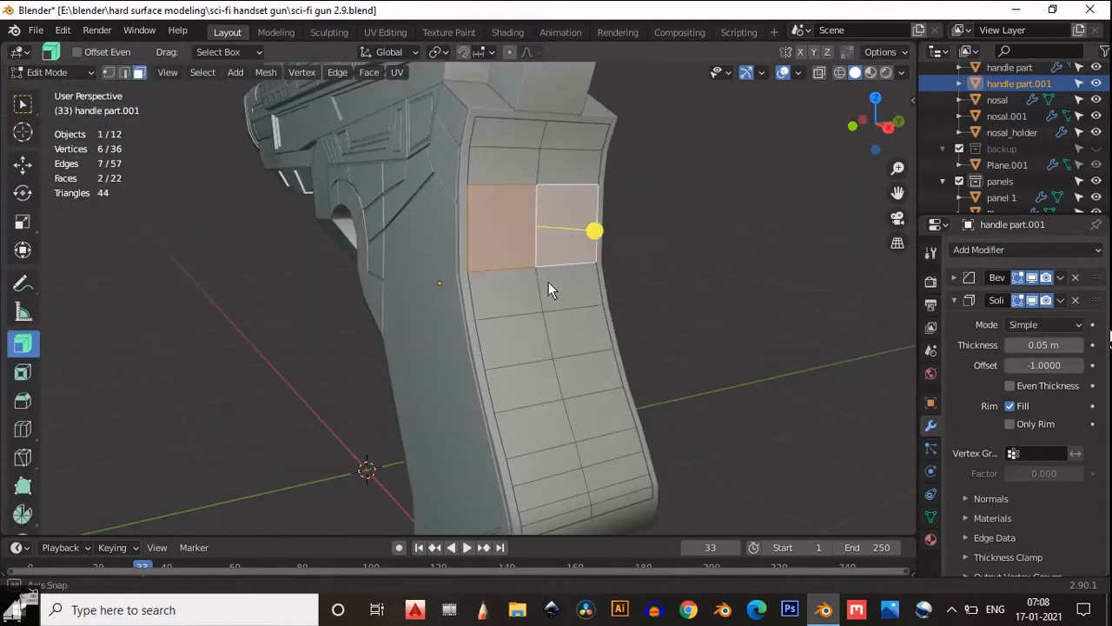
middle_drag(548, 282, 505, 214)
scroll(531, 272, up, 1)
key(2)
alt+click(524, 290)
key(ctrl+x)
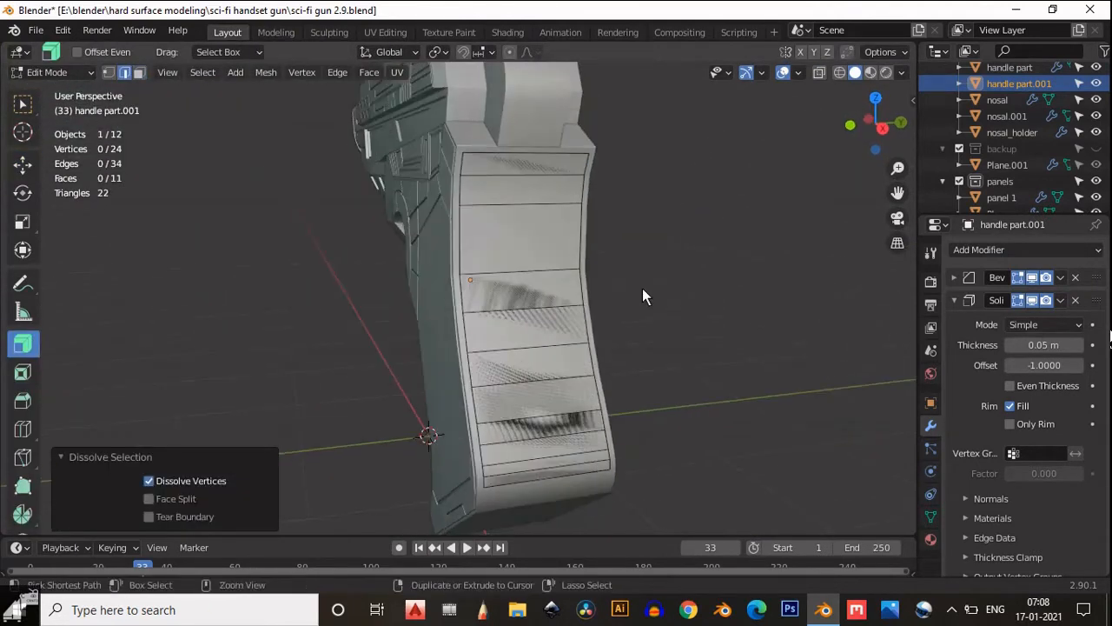
key(Tab)
key(Tab)
- Add a centred lengthwise loop cut to each half of the grip panel
key(ctrl+r)
click(509, 189)
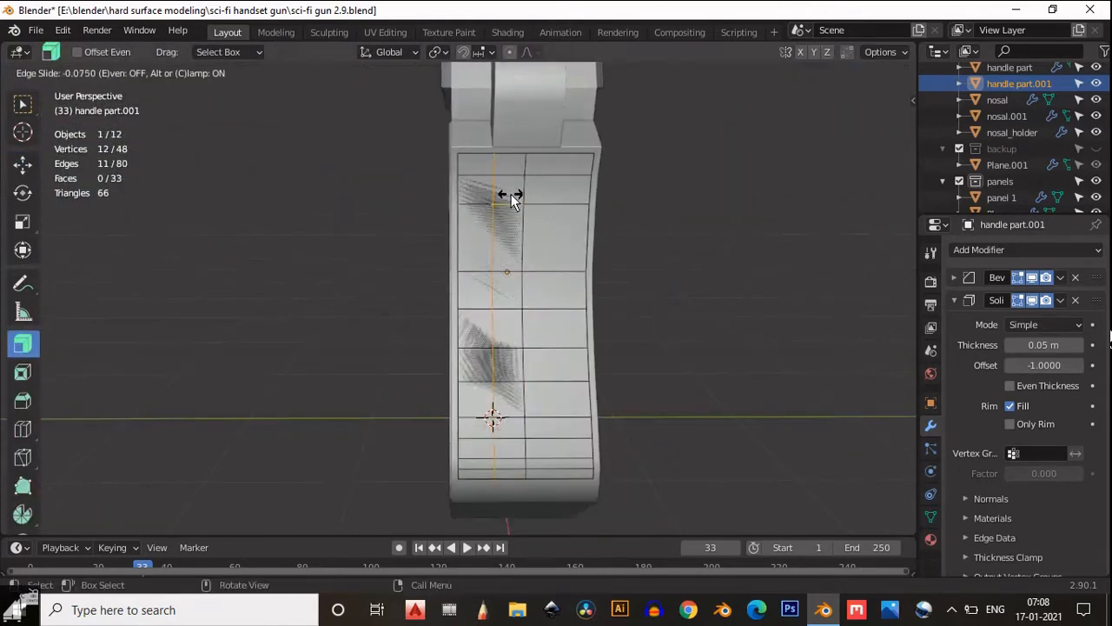
right_click(539, 199)
middle_drag(569, 200, 764, 287)
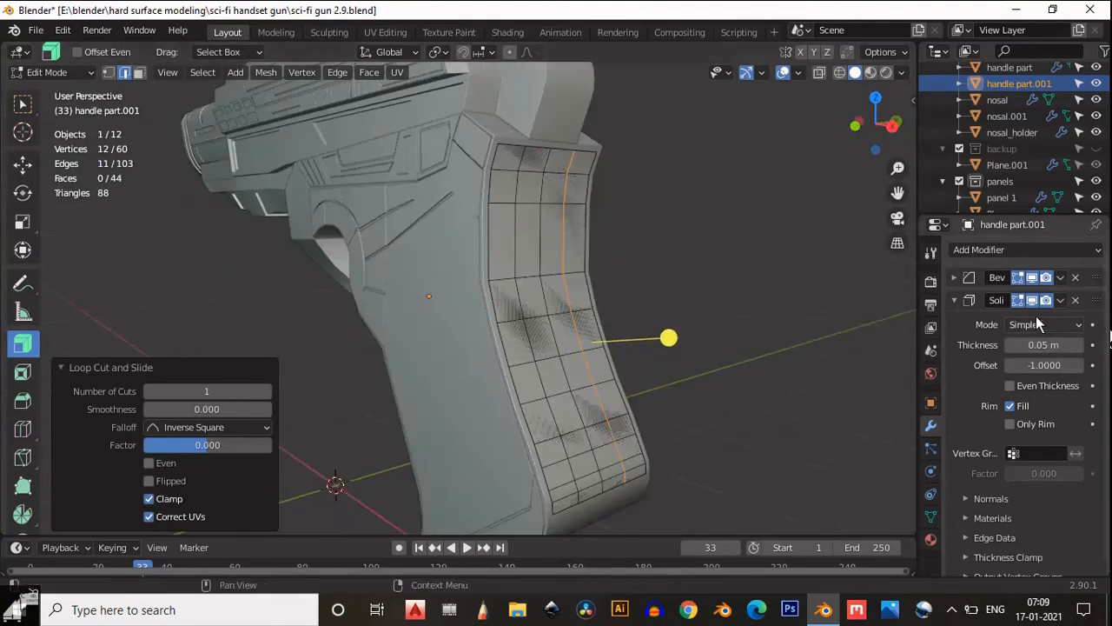
- Select the whole grip panel mesh and set its Solidify thickness to -0.03 m
click(953, 299)
scroll(516, 280, up, 5)
middle_drag(516, 281, 687, 291)
key(a)
click(954, 300)
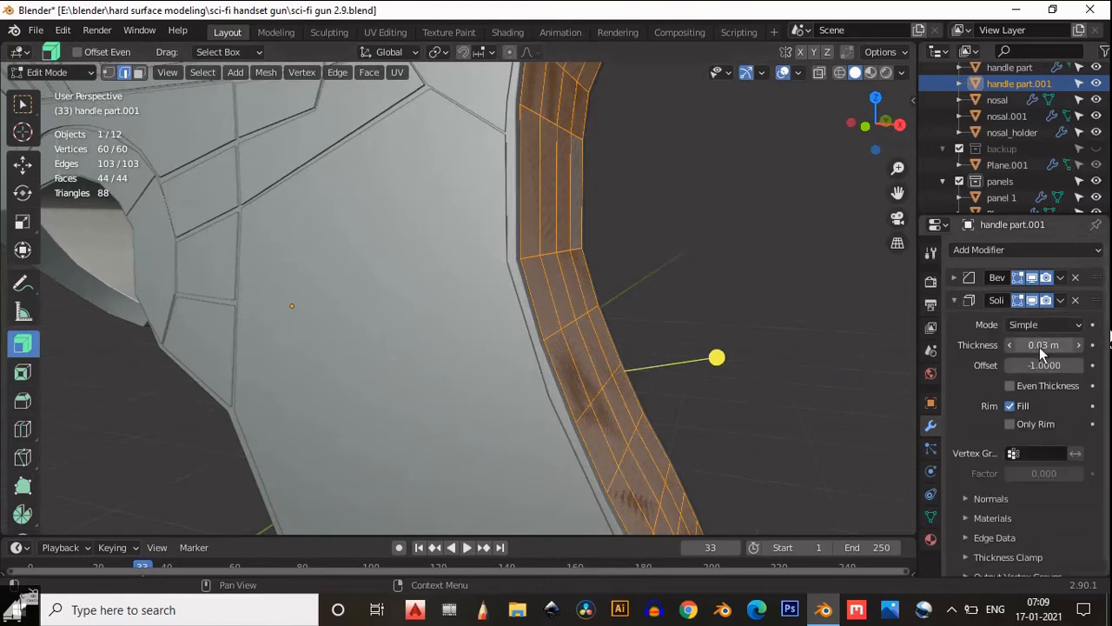
drag(1040, 347, 984, 344)
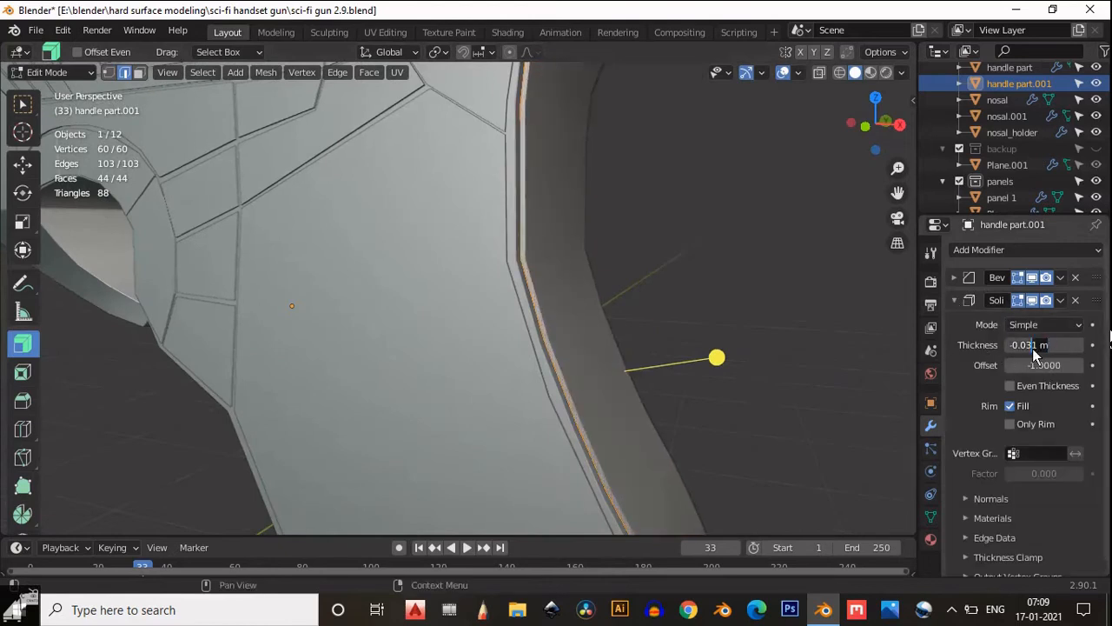
- Select the two lengthwise loops flanking the grip panel's centre line and try scaling them closer together across its width
middle_drag(830, 310, 752, 297)
alt+click(584, 264)
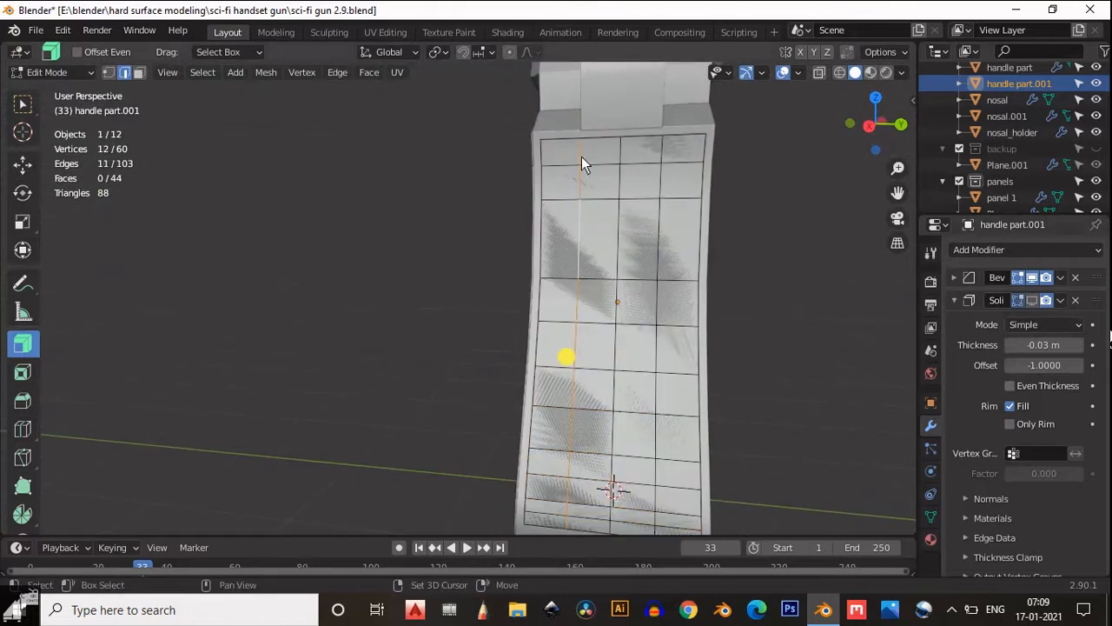
alt+shift+click(655, 218)
scroll(664, 368, up, 3)
click(23, 220)
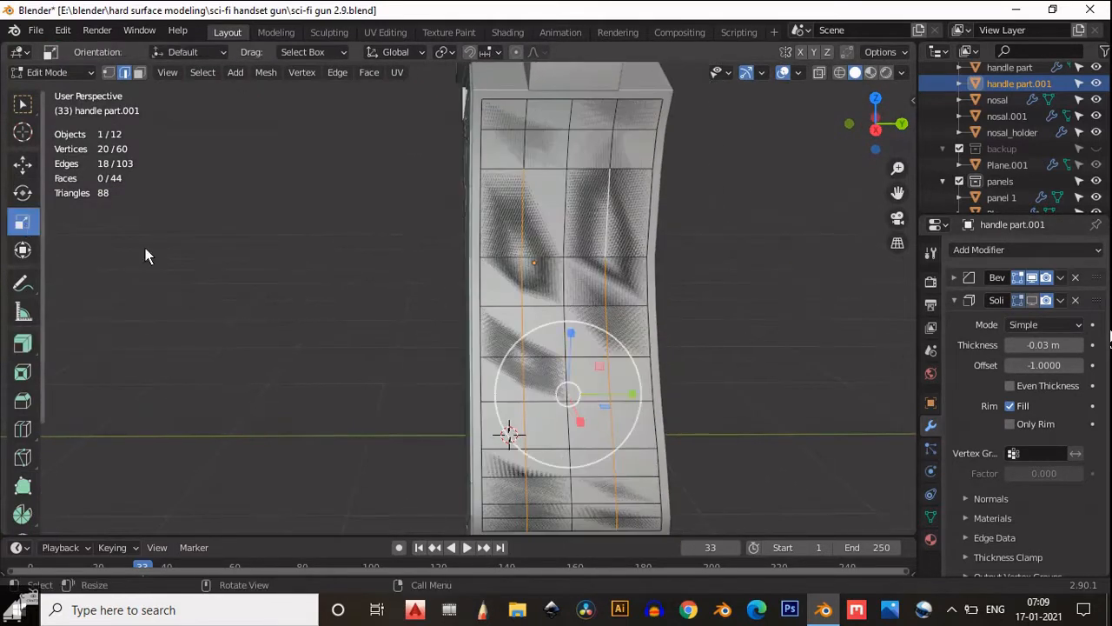
drag(631, 395, 586, 395)
key(ctrl+z)
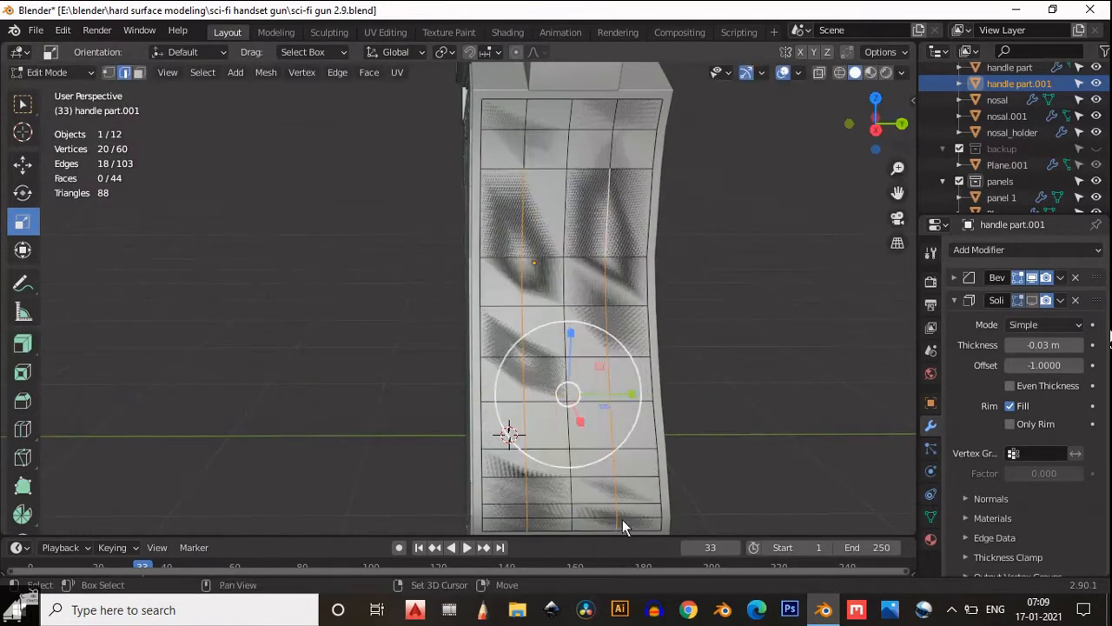
- Deselect the end segments of both lengthwise loops and scale the remaining middle stretch in towards the panel's centre line
shift+click(624, 522)
key(ctrl+z)
shift+click(616, 523)
shift+click(614, 510)
shift+click(613, 494)
shift+click(524, 504)
shift+click(523, 503)
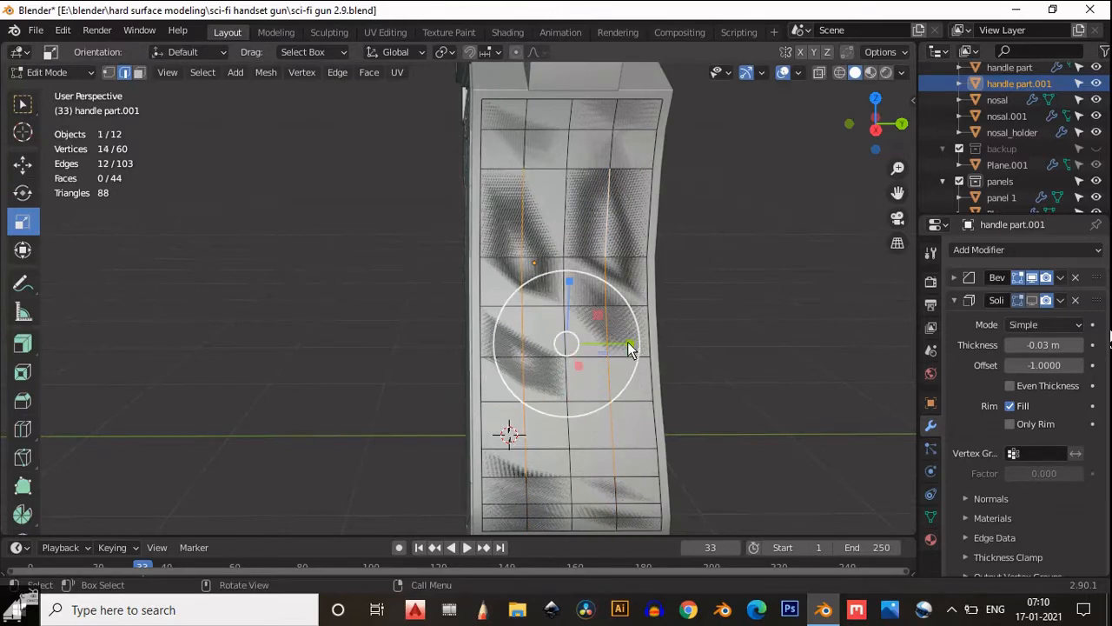
key(s)
drag(575, 351, 575, 351)
mouse_move(608, 311)
middle_down()
mouse_move(618, 261)
mouse_move(594, 279)
mouse_move(596, 306)
middle_up()
drag(619, 338, 633, 338)
middle_drag(632, 338, 589, 497)
- Add a lengthwise loop cut on one outer half of the grip panel, slid close beside the narrowed loop
key(ctrl+r)
click(600, 300)
click(599, 301)
click(639, 402)
key(g)
key(g)
click(638, 402)
scroll(589, 497, up, 7)
click(677, 488)
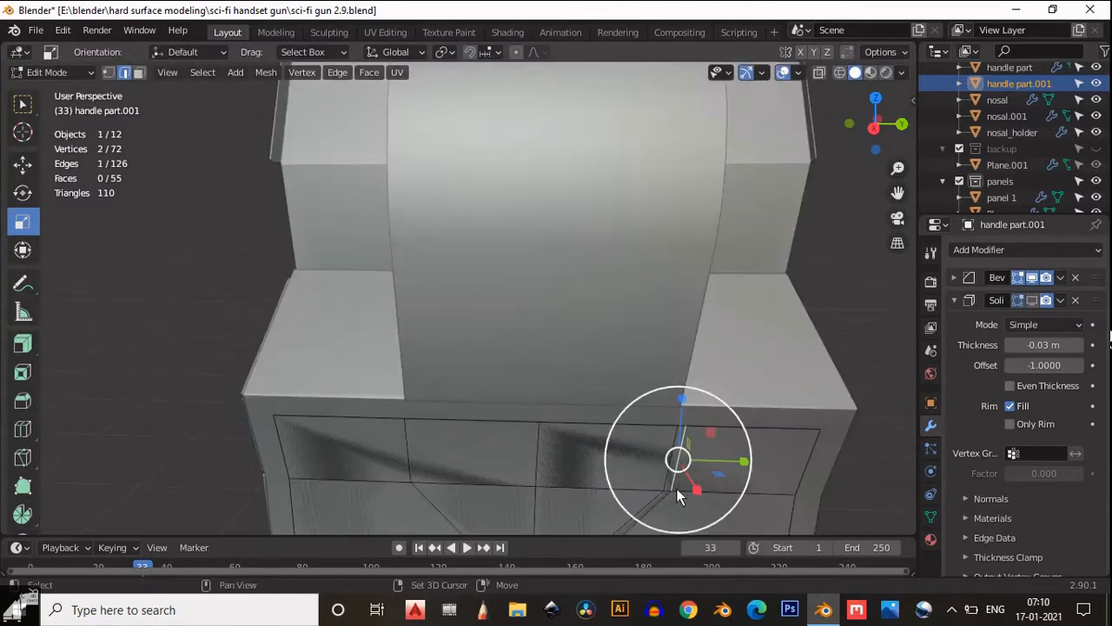
shift+middle_drag(677, 489, 637, 313)
scroll(637, 314, down, 1)
key(g)
right_click(638, 314)
- Select the straight middle stretch of the new loop without its angled and end segments and edge-slide it outward to widen the strip
middle_drag(554, 416, 489, 252)
alt+click(498, 365)
key(w)
scroll(522, 400, up, 4)
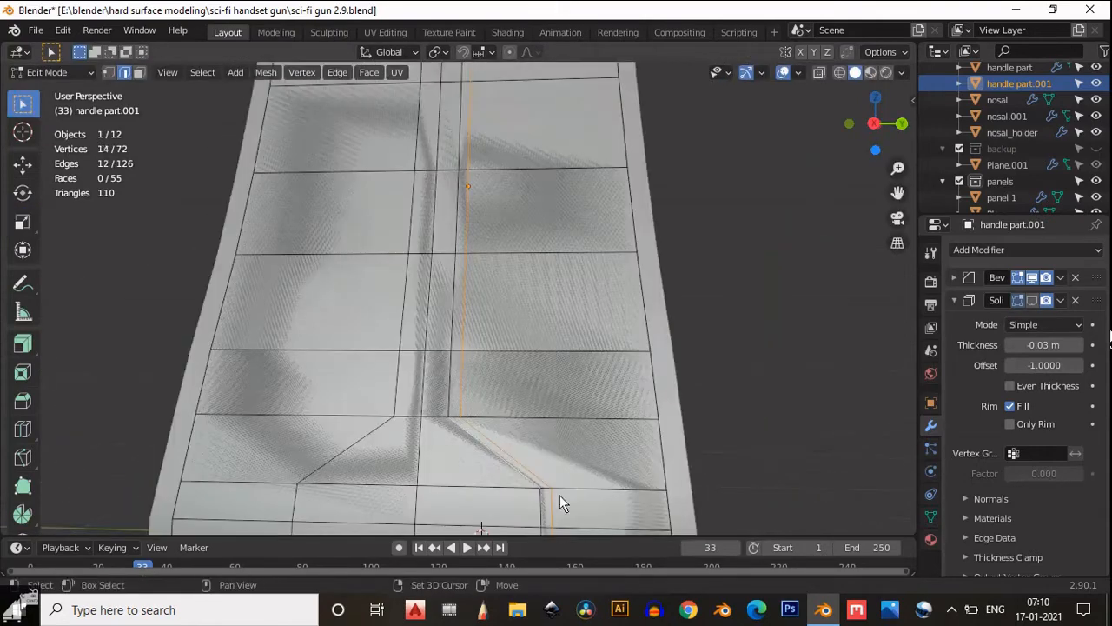
shift+click(532, 484)
shift+click(547, 504)
shift+middle_drag(552, 504, 532, 430)
shift+click(532, 429)
scroll(532, 429, down, 5)
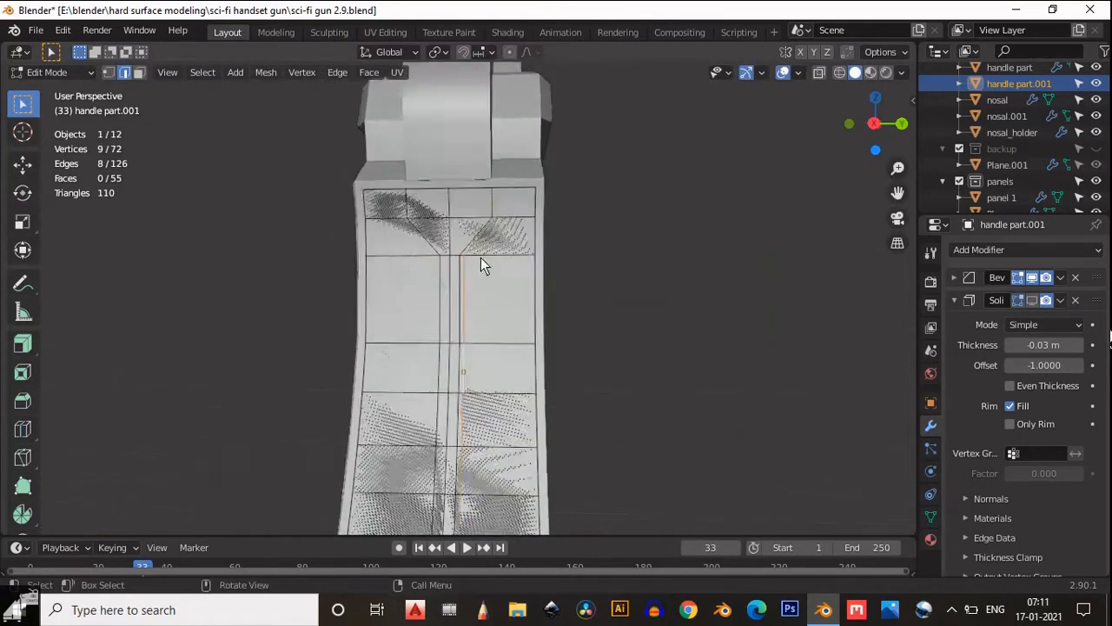
scroll(481, 258, up, 4)
shift+middle_drag(525, 153, 539, 282)
shift+click(539, 282)
shift+middle_drag(506, 521, 513, 322)
key(g)
key(g)
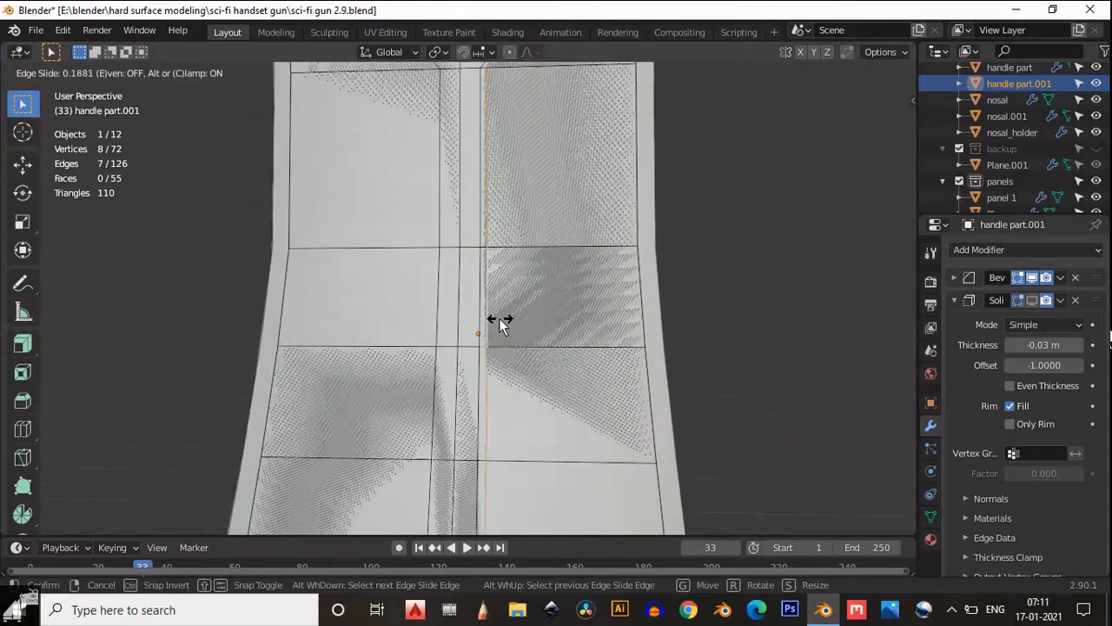
click(491, 322)
- Edge-slide the new loop's segment at the upper end of the grip panel slightly outward
shift+middle_drag(553, 101, 525, 402)
scroll(535, 330, up, 2)
click(541, 279)
key(g)
key(g)
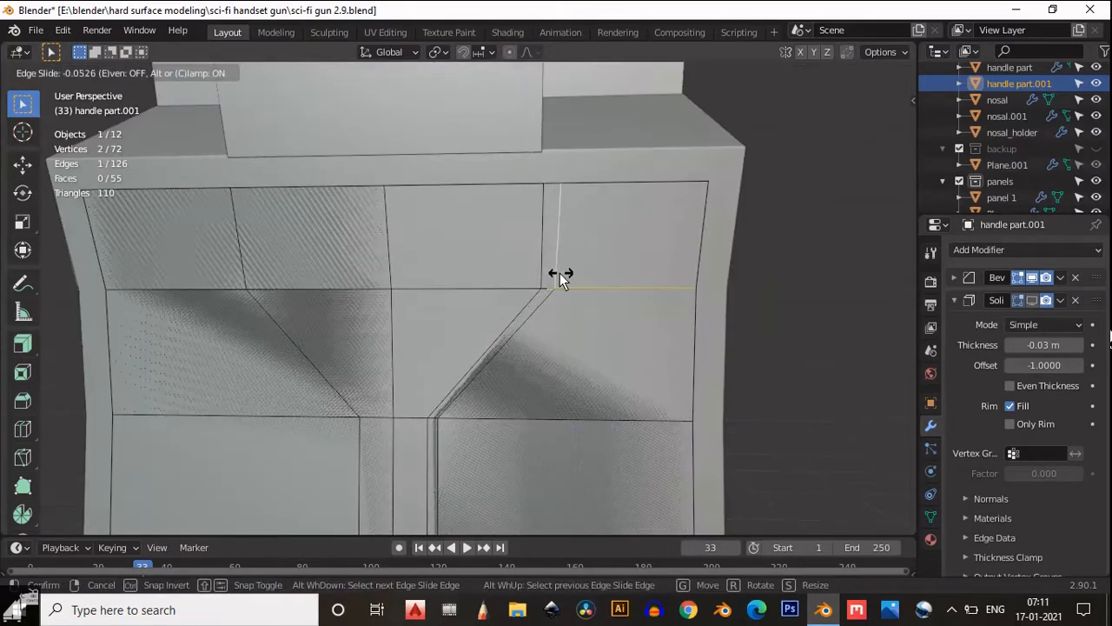
click(558, 287)
- Edge-slide the new loop's two segments at the lower end of the grip panel outward to match the strip's width
scroll(552, 431, down, 3)
scroll(504, 310, up, 3)
shift+middle_drag(504, 311, 539, 300)
shift+click(538, 300)
key(g)
key(g)
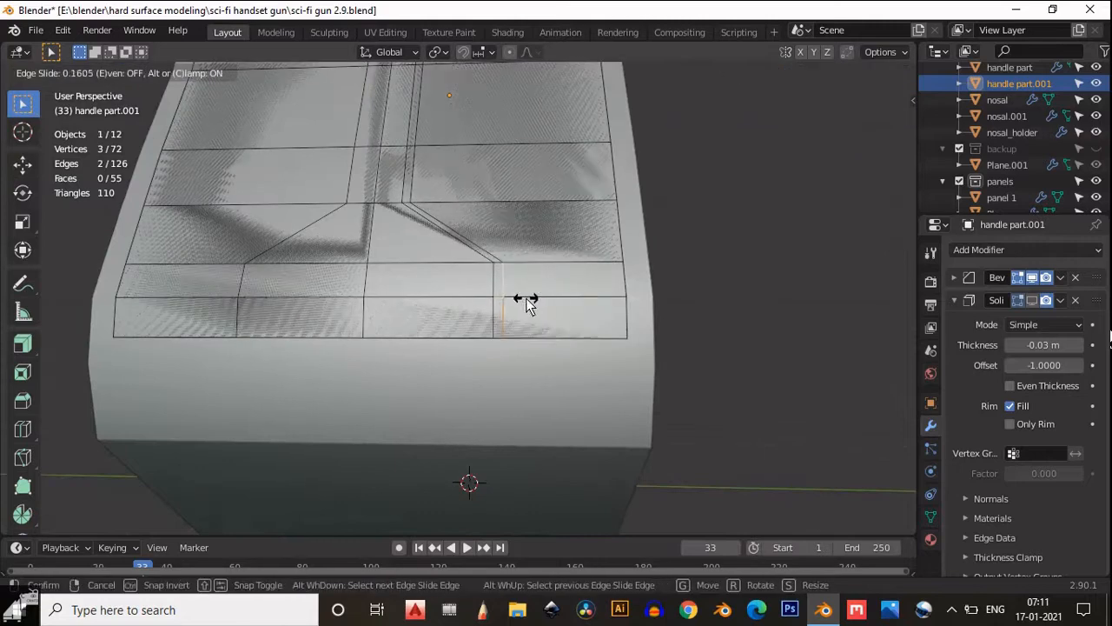
click(526, 298)
- Delete the narrow lengthwise strip of faces between the two adjacent loops to open a groove in the panel
scroll(536, 257, down, 4)
shift+middle_drag(434, 183, 506, 333)
scroll(513, 365, up, 1)
key(3)
alt+click(516, 385)
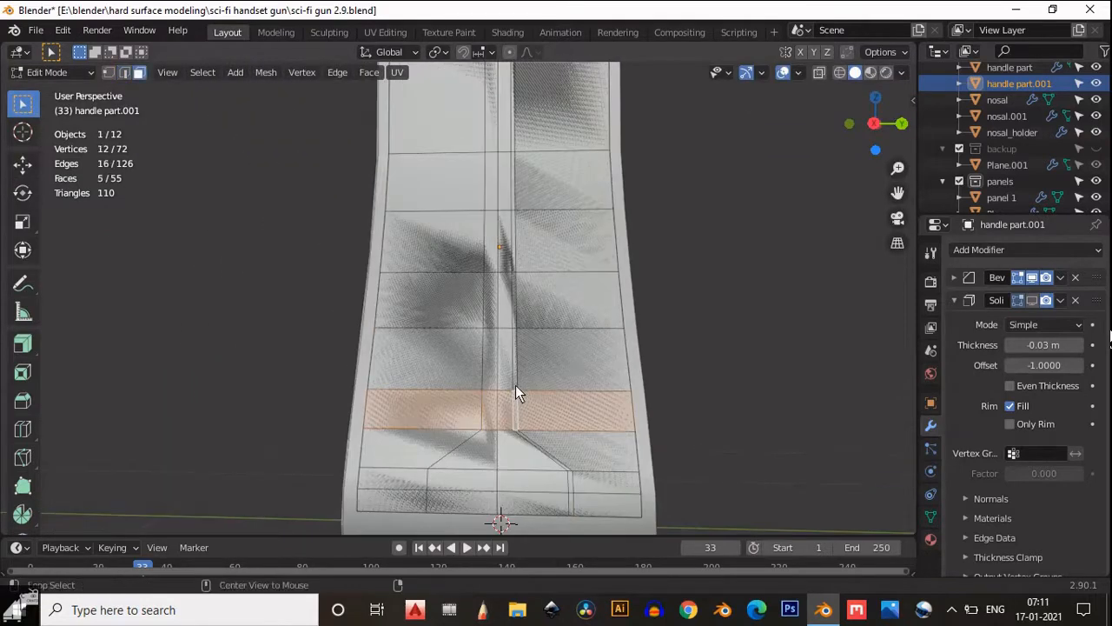
key(x)
click(514, 388)
- Select the outer column of faces beside the groove without its end faces and inset it by about 0.0487 m
scroll(553, 232, down, 3)
scroll(528, 305, up, 2)
click(523, 309)
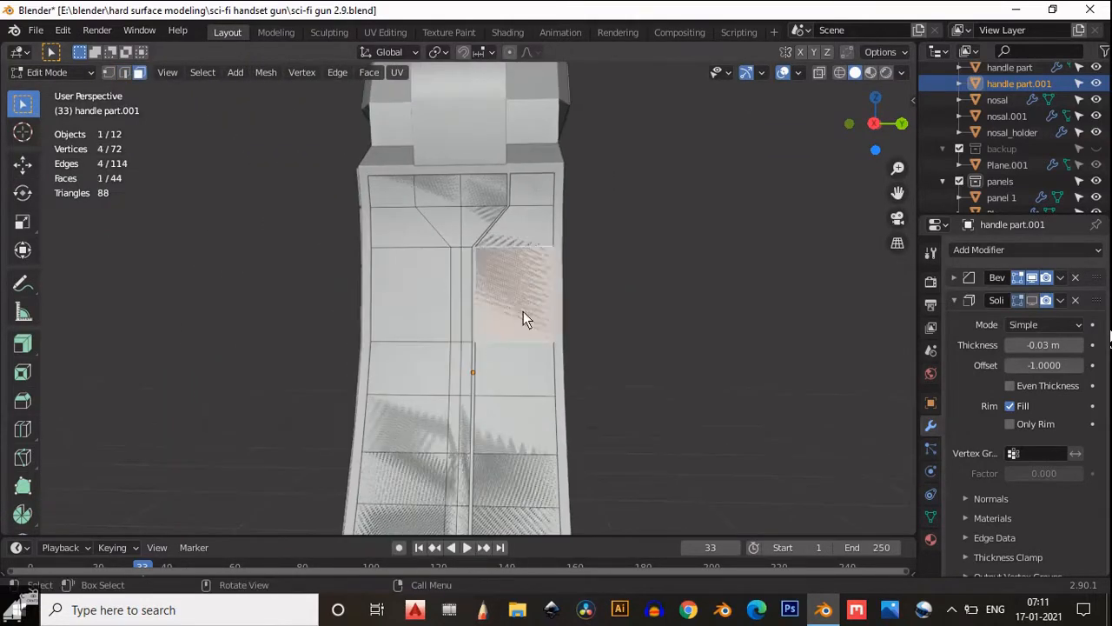
drag(523, 311, 491, 530)
shift+middle_drag(525, 278, 528, 173)
shift+drag(487, 525, 512, 139)
shift+click(511, 122)
shift+middle_drag(685, 241, 646, 289)
key(i)
click(652, 239)
- Inset the outer field's faces a second time and delete a thin border ring to cut a groove around the field
key(i)
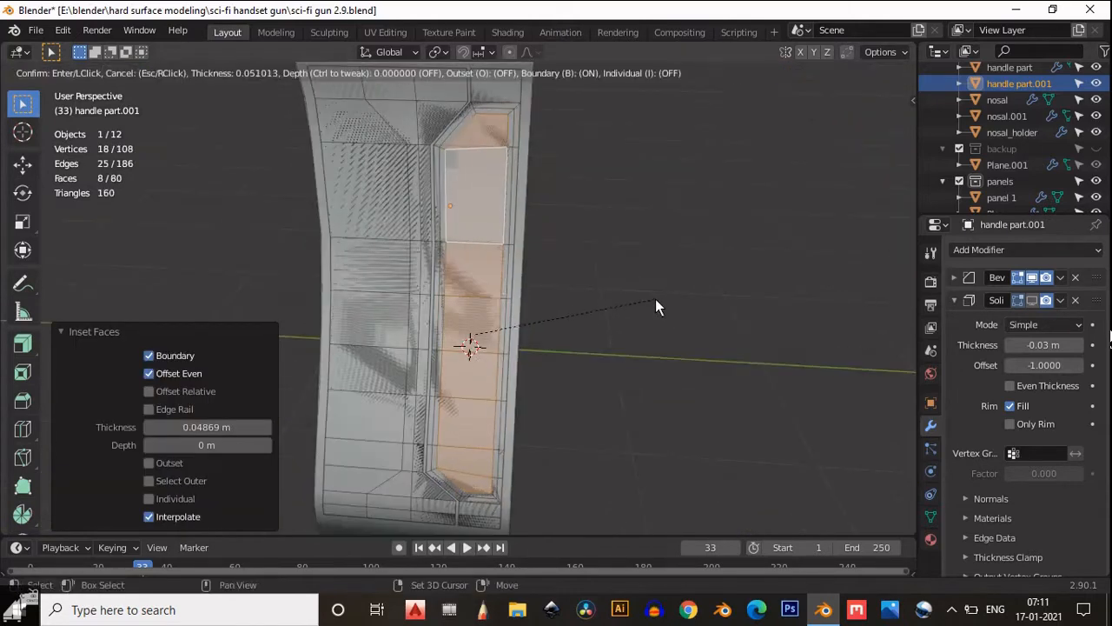
click(646, 299)
middle_drag(568, 288, 622, 229)
key(ctrl+z)
key(alt+a)
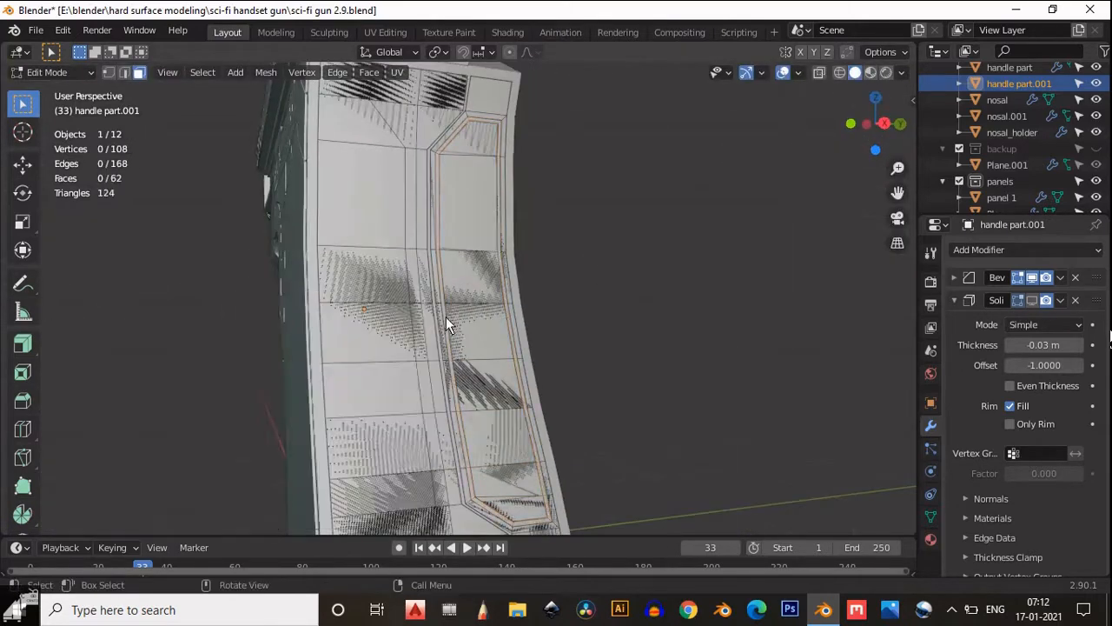
middle_drag(446, 316, 448, 224)
click(481, 261)
shift+click(430, 261)
key(i)
right_click(530, 310)
- Add a centred lengthwise loop cut to the central strip on each side of the panel's centre line
key(ctrl+r)
double_click(487, 247)
key(ctrl+r)
double_click(423, 247)
- Try insetting the central faces at the panel's upper end, first the top pair and then all four
key(3)
click(437, 228)
shift+click(463, 234)
scroll(473, 231, up, 1)
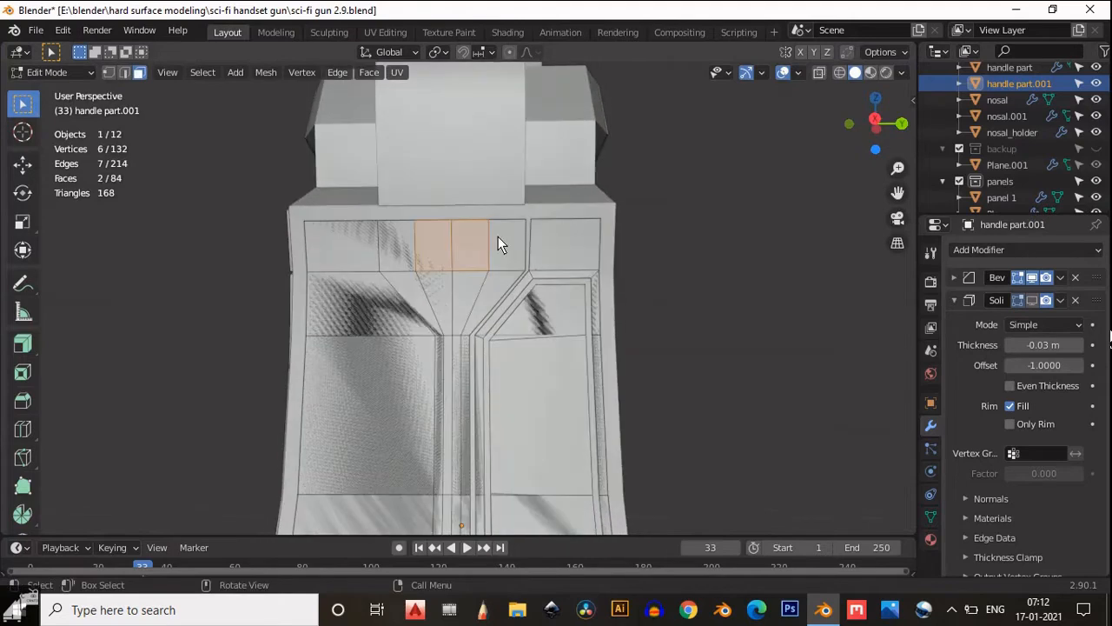
key(i)
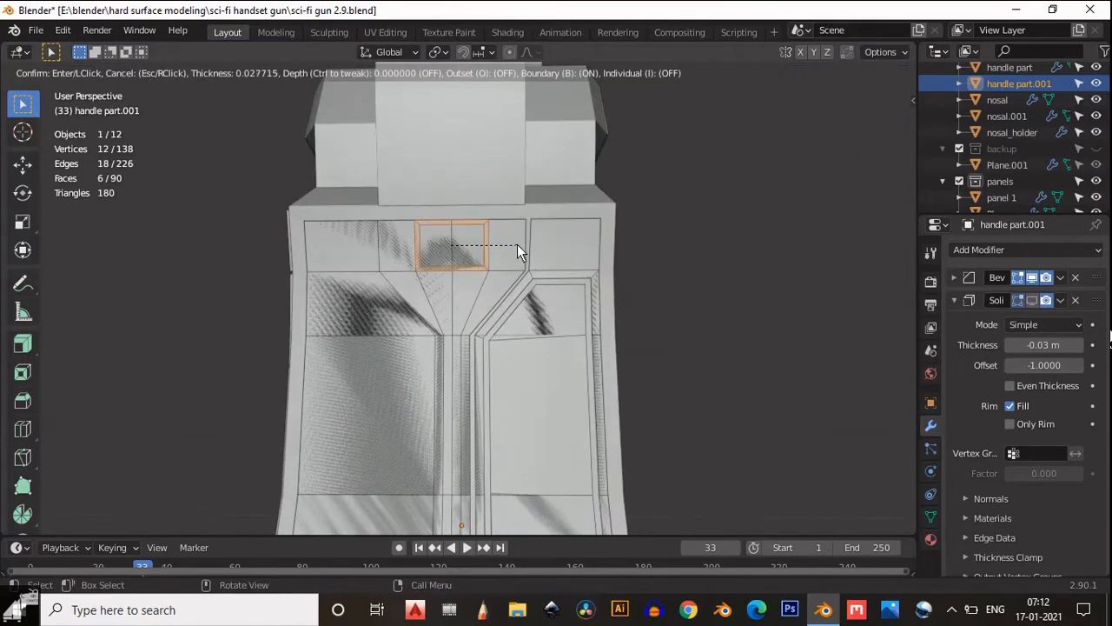
right_click(517, 244)
shift+click(467, 292)
shift+click(439, 292)
key(i)
click(588, 269)
key(ctrl+z)
middle_drag(587, 270, 488, 283)
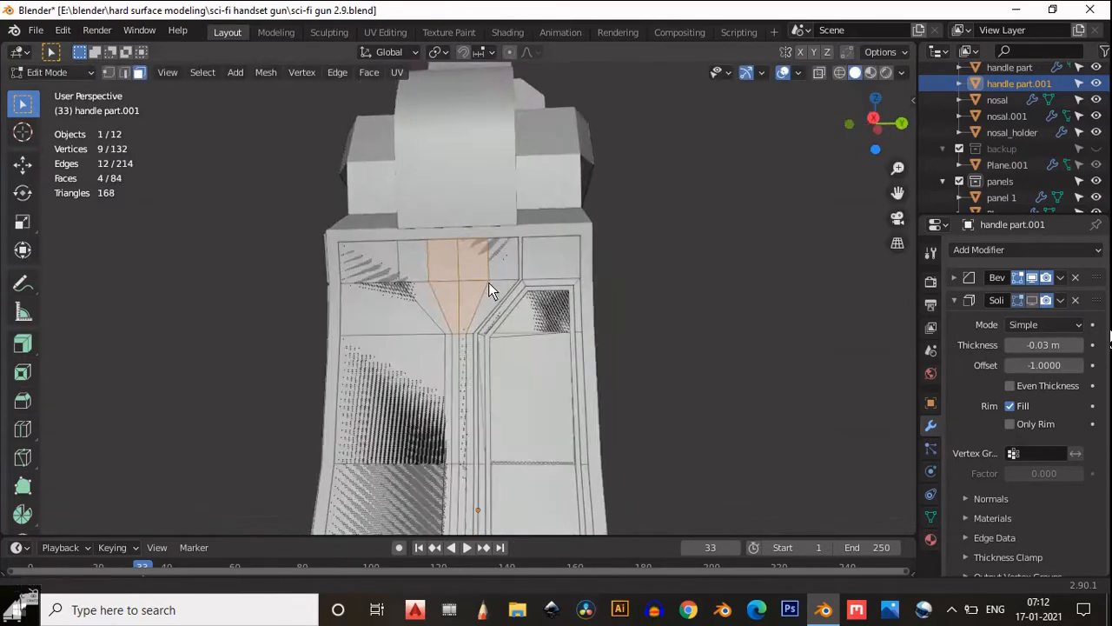
- Try to inset the four central faces at the panel's upper end and delete their border faces
scroll(488, 283, up, 3)
key(i)
click(489, 293)
key(x)
click(489, 293)
- Try insetting and deleting the borders of the faces flanking the central four, and undo all these inset and delete operations
click(536, 323)
shift+click(540, 276)
key(i)
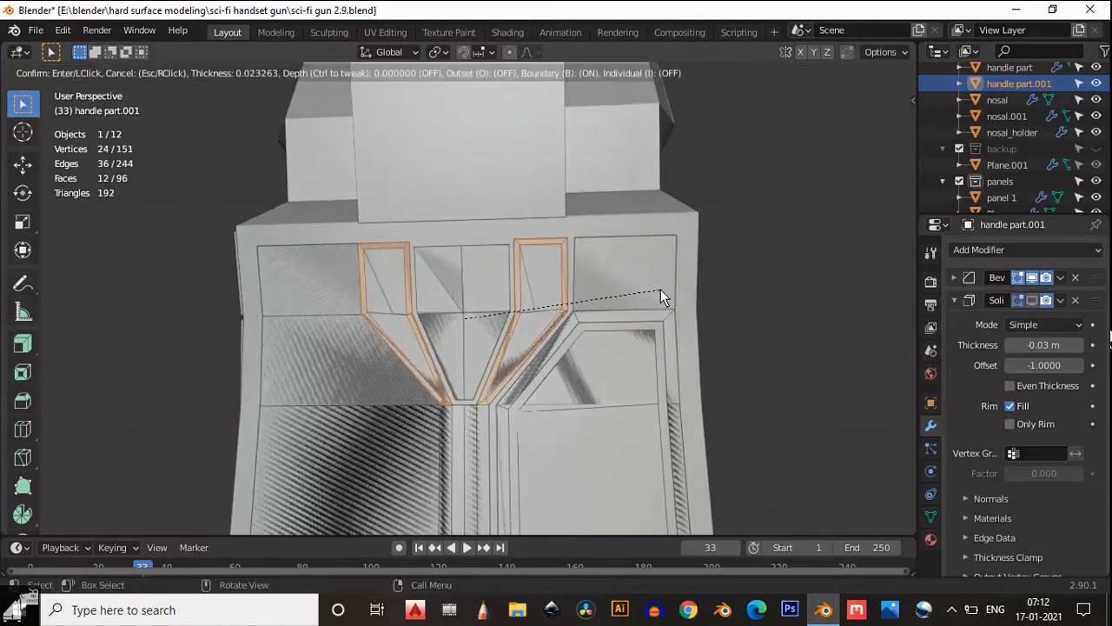
click(661, 290)
key(x)
click(524, 287)
middle_drag(524, 287, 472, 347)
key(ctrl+z)
key(ctrl+z)
key(ctrl+z)
key(ctrl+z)
key(ctrl+z)
- Inset the two central face columns, excluding their end faces, by 0.01871 m and delete the border faces to form a groove
alt+shift+click(478, 312)
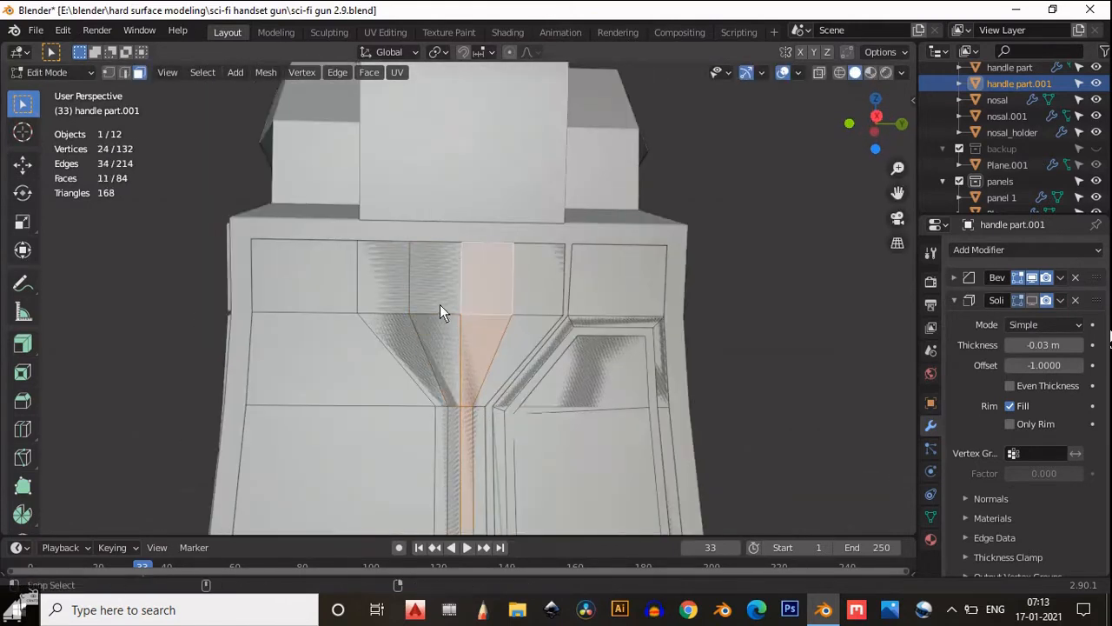
middle_drag(441, 310, 419, 290)
shift+click(495, 314)
shift+click(487, 302)
shift+click(476, 285)
shift+click(453, 302)
shift+click(459, 282)
scroll(567, 292, up, 3)
key(i)
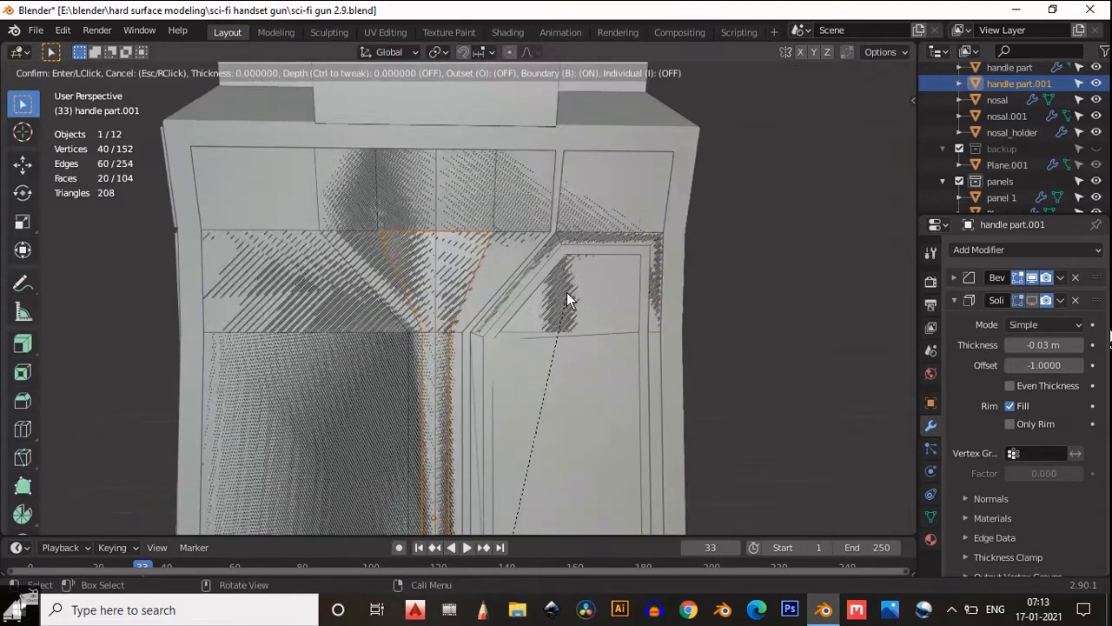
click(572, 295)
key(x)
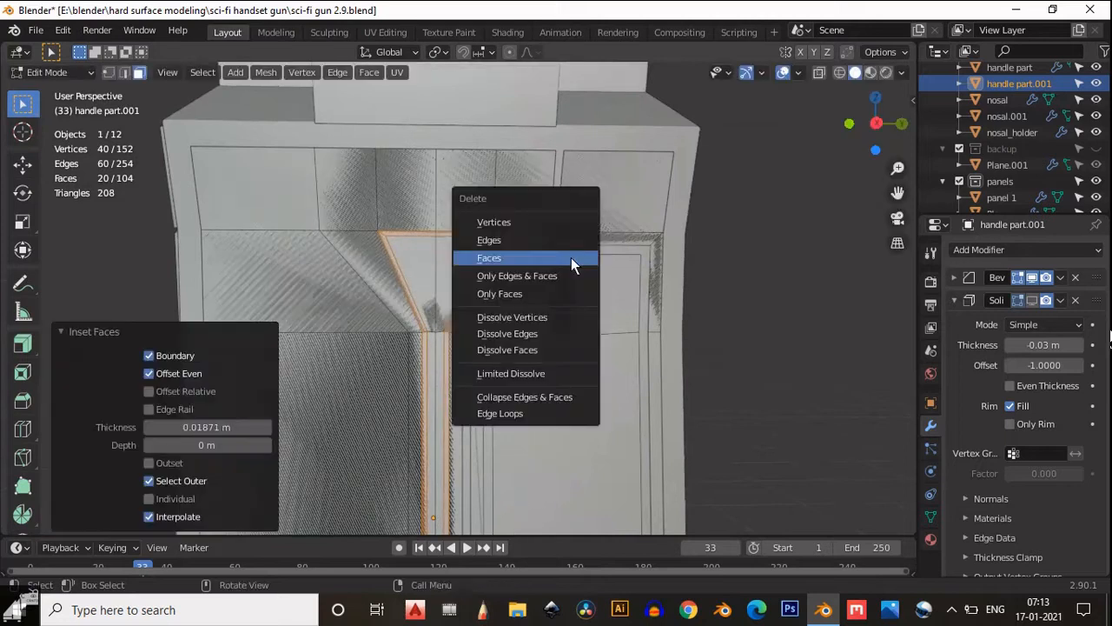
click(571, 257)
- Check the grooves with X-ray and symmetrize the whole grip panel mesh to mirror them onto the other half
middle_drag(571, 257, 500, 235)
scroll(604, 308, up, 2)
key(Tab)
key(Tab)
click(820, 72)
scroll(558, 215, up, 2)
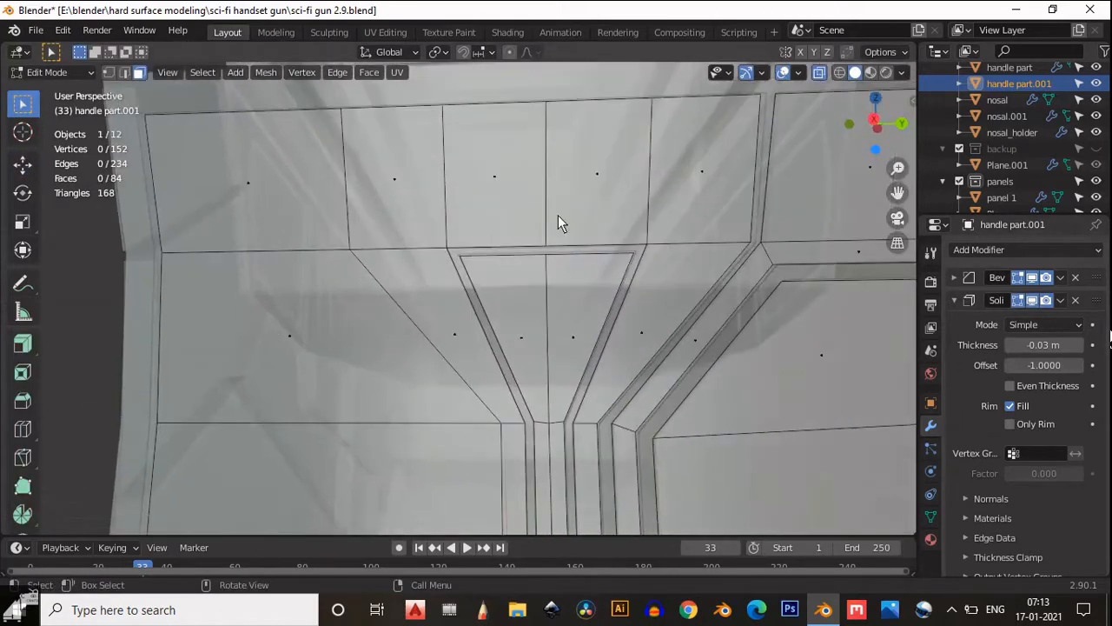
scroll(558, 214, down, 2)
key(a)
click(265, 72)
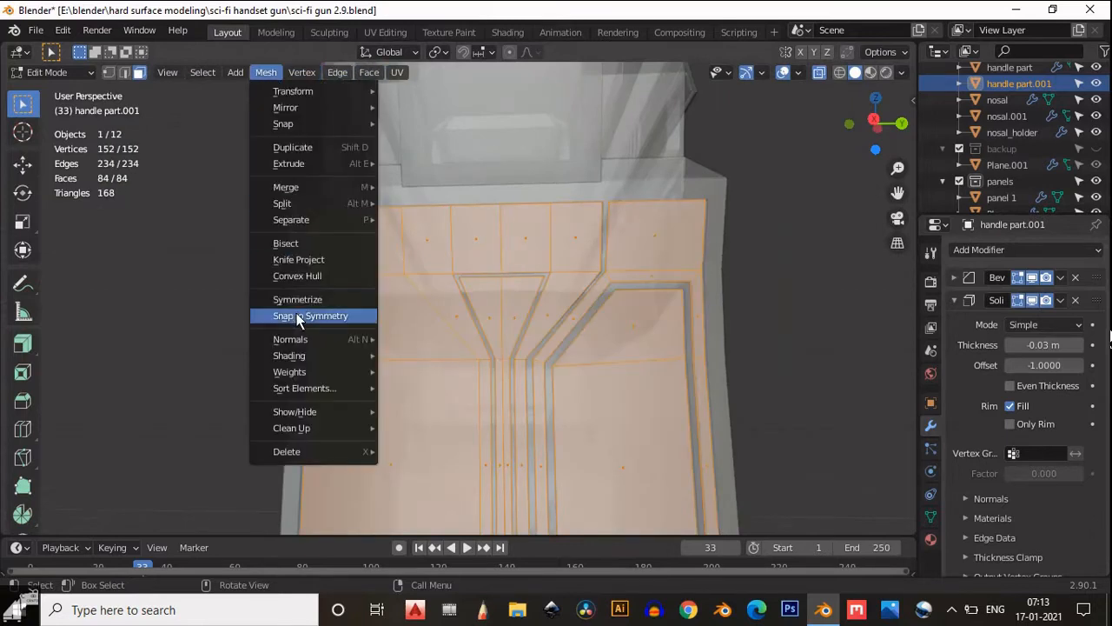
click(296, 315)
middle_drag(296, 315, 460, 283)
scroll(590, 234, up, 5)
key(Tab)
scroll(544, 337, down, 5)
click(543, 337)
scroll(554, 251, up, 5)
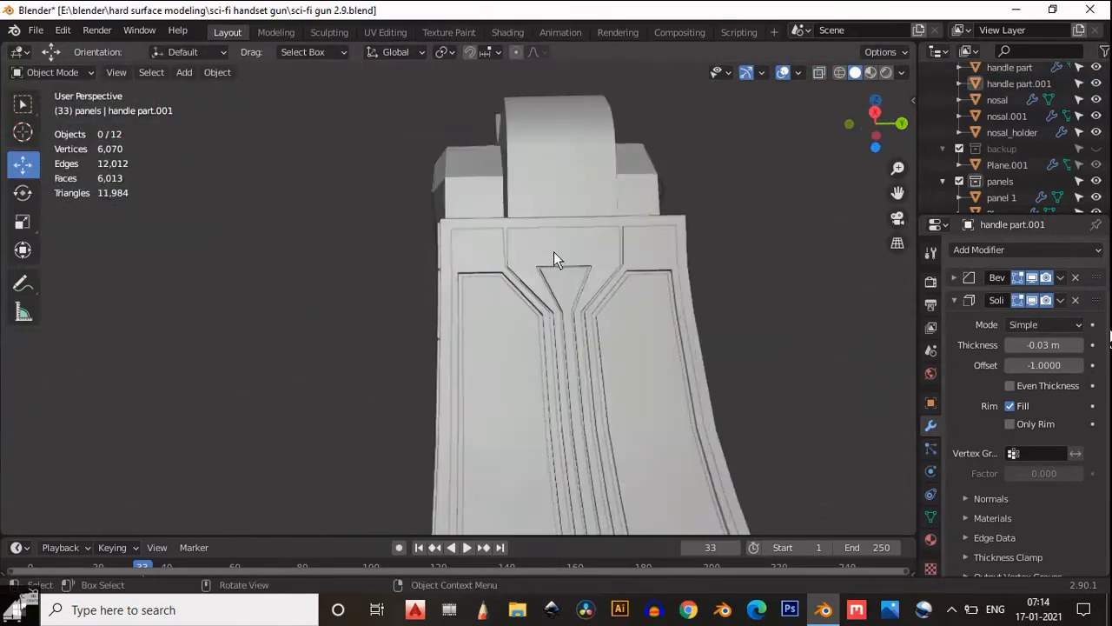
- Select the whole grip panel mesh and merge its vertices by distance at 0.0001 m
click(554, 251)
key(Tab)
scroll(553, 251, up, 3)
middle_drag(553, 251, 587, 355)
key(a)
key(alt+m)
key(m)
click(660, 357)
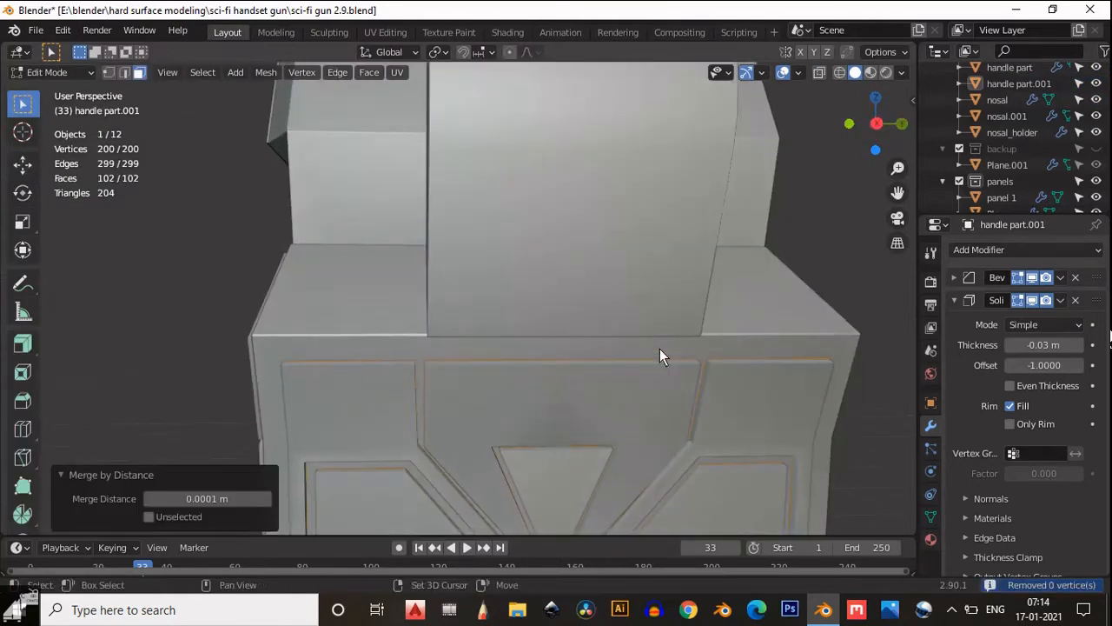
- Turn off the Solidify modifier's viewport display and dissolve the vertical middle edge in the grip panel's upper central piece
key(Tab)
shift+middle_drag(659, 348, 608, 268)
click(1032, 300)
key(Tab)
click(522, 302)
key(2)
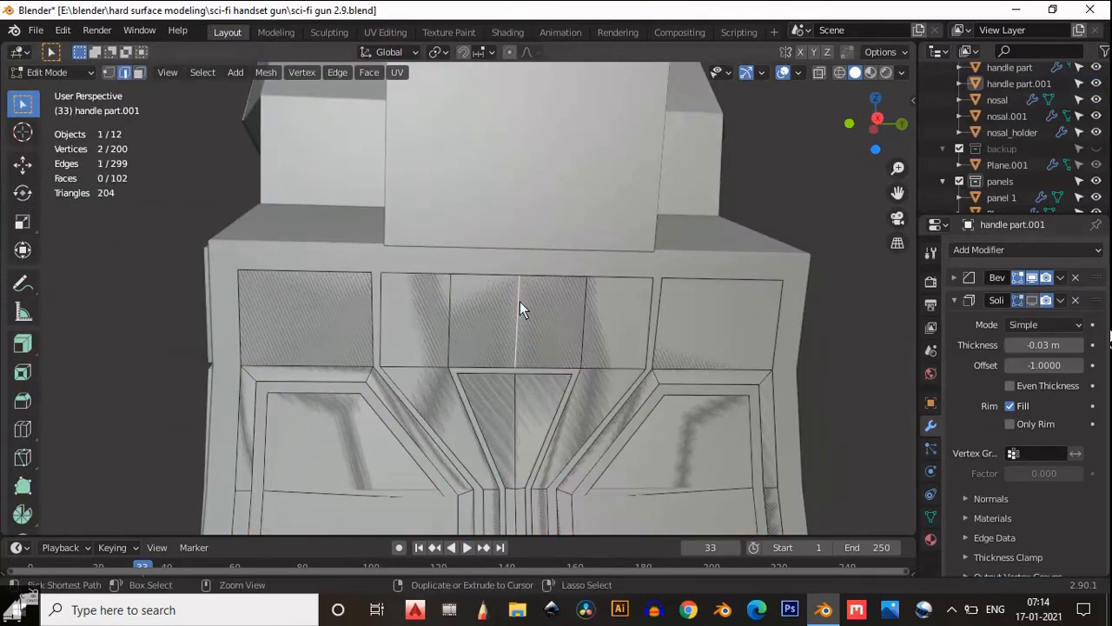
key(ctrl+x)
- Dissolve the remaining centre edge loops along the middle of the grip panel and turn the Solidify viewport display back on
middle_drag(520, 302, 556, 329)
scroll(737, 180, down, 2)
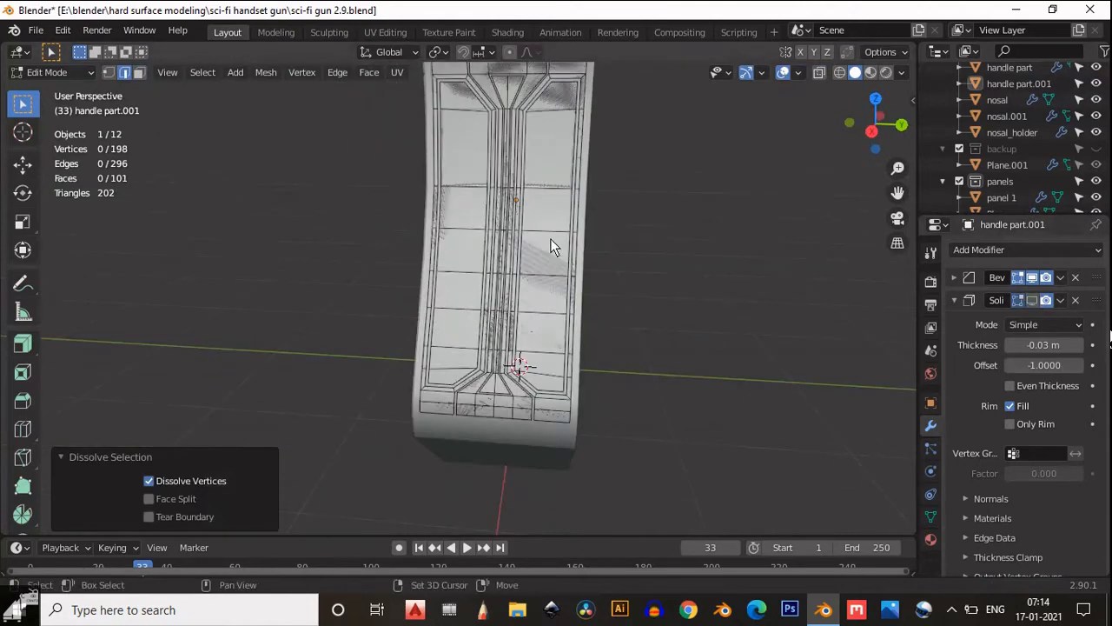
middle_drag(530, 200, 523, 180)
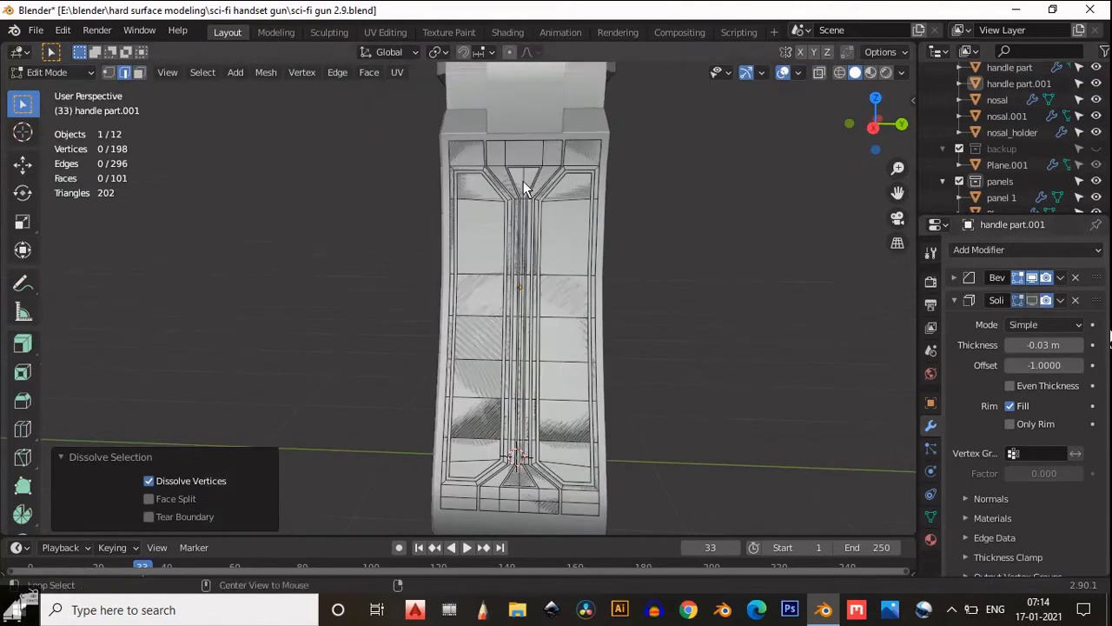
alt+click(523, 261)
key(ctrl+x)
alt+click(527, 447)
key(ctrl+x)
click(1031, 300)
middle_drag(695, 325, 699, 383)
scroll(489, 374, up, 5)
scroll(489, 375, down, 5)
scroll(699, 383, up, 2)
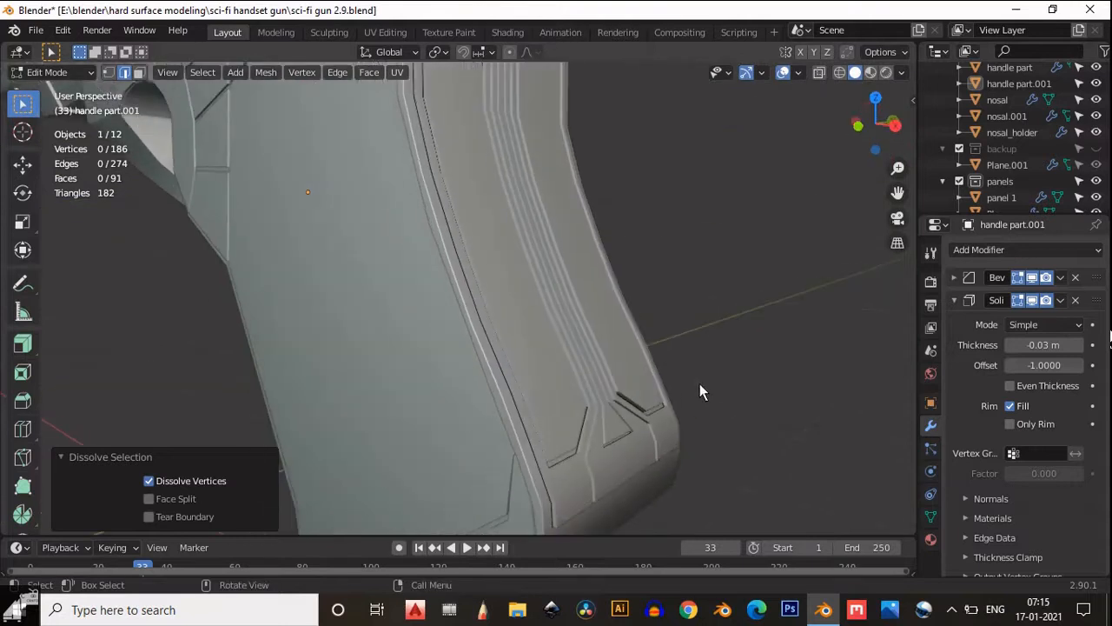
- Set the grip panel's Solidify thickness to -0.01 m
mouse_move(1037, 343)
mouse_down()
mouse_move(1052, 343)
mouse_move(1032, 349)
mouse_move(1042, 348)
mouse_up()
click(1047, 350)
text(-0.01)
click(1025, 349)
key(BackSpace)
click(978, 344)
click(1047, 344)
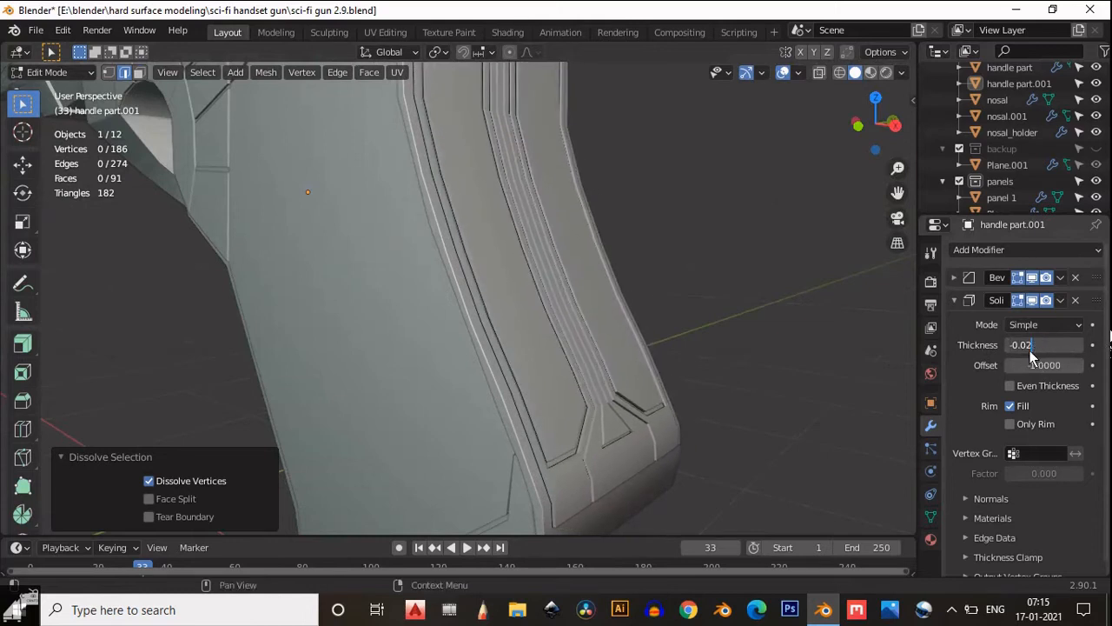
key(BackSpace)
text(1)
key(Return)
- Examine the thinned grip panel and its grooves in edit and object mode and with X-ray
middle_drag(702, 310, 640, 422)
key(Tab)
scroll(670, 435, up, 5)
key(Tab)
scroll(640, 422, down, 3)
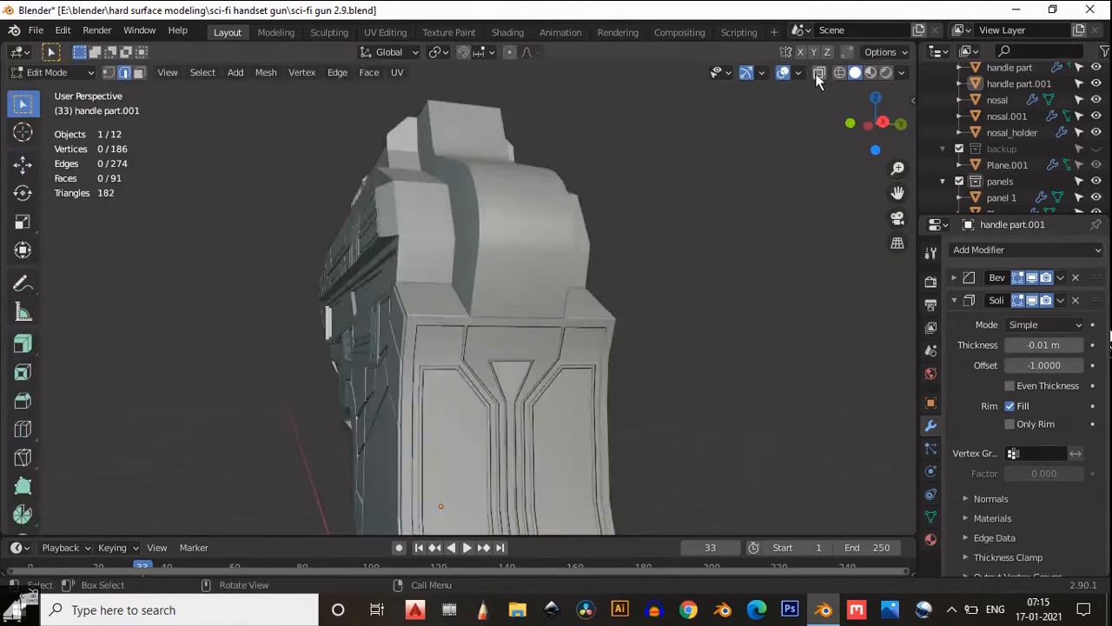
click(819, 75)
middle_drag(574, 389, 686, 349)
scroll(686, 348, down, 5)
key(Tab)
click(819, 74)
middle_drag(573, 317, 623, 439)
middle_drag(477, 407, 576, 337)
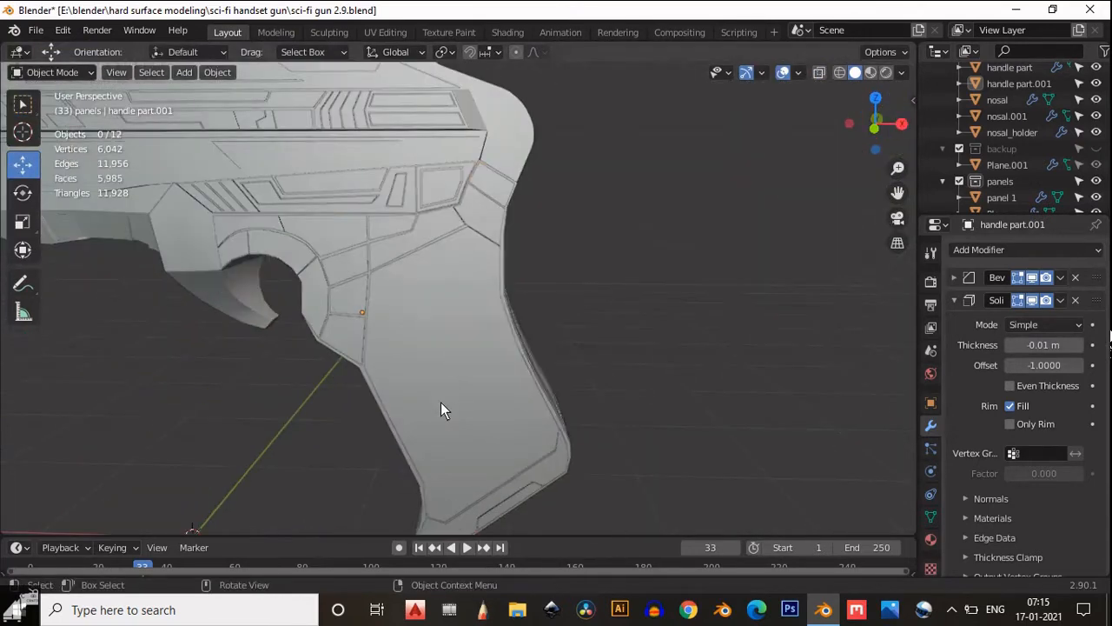
- Separate the large side face of the grip from the side panel mesh into its own object
click(452, 404)
key(Tab)
key(Tab)
middle_drag(513, 427, 547, 333)
click(486, 400)
key(Tab)
key(p)
click(550, 334)
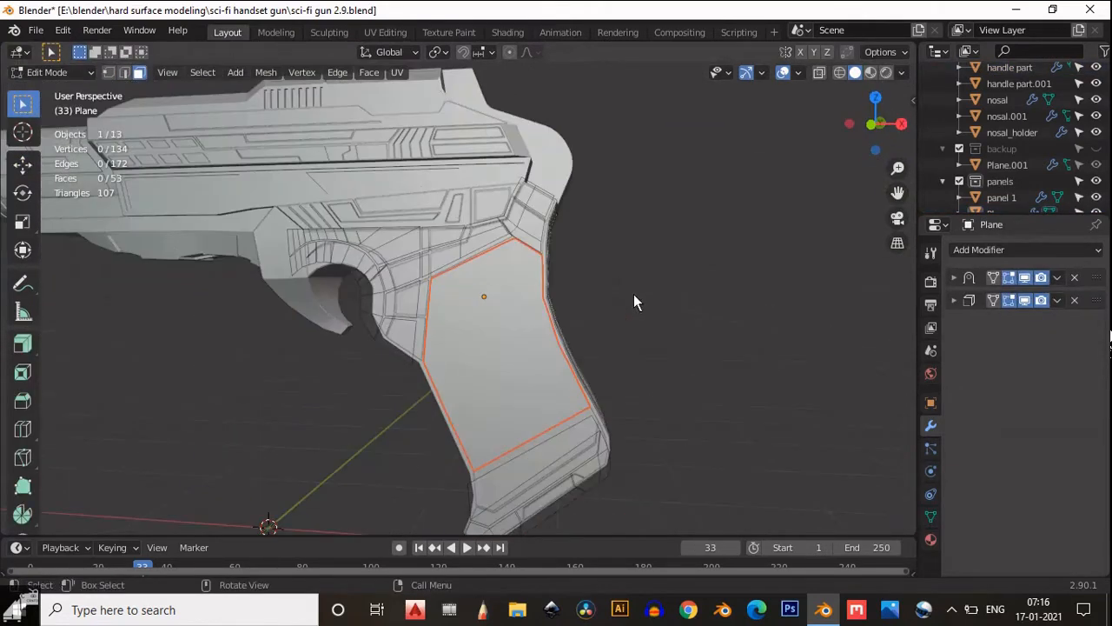
- Check the separated side grip panel from both sides of the gun, using X-ray
click(819, 73)
key(Tab)
click(680, 260)
middle_drag(680, 260, 640, 279)
click(522, 348)
click(818, 73)
middle_drag(774, 165, 730, 217)
click(715, 318)
middle_drag(715, 318, 434, 270)
click(434, 270)
middle_drag(677, 391, 408, 376)
click(569, 385)
- Set the origin of the separated side grip panel to the 3D cursor
right_click(524, 368)
mouse_move(521, 349)
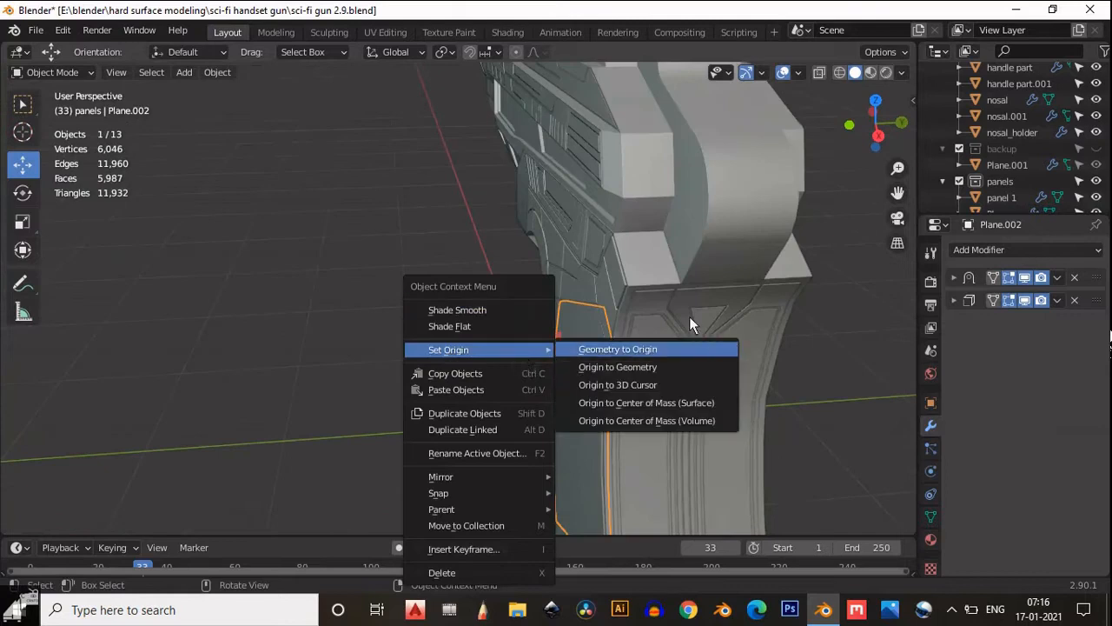
middle_drag(690, 323, 423, 409)
right_click(423, 409)
click(505, 382)
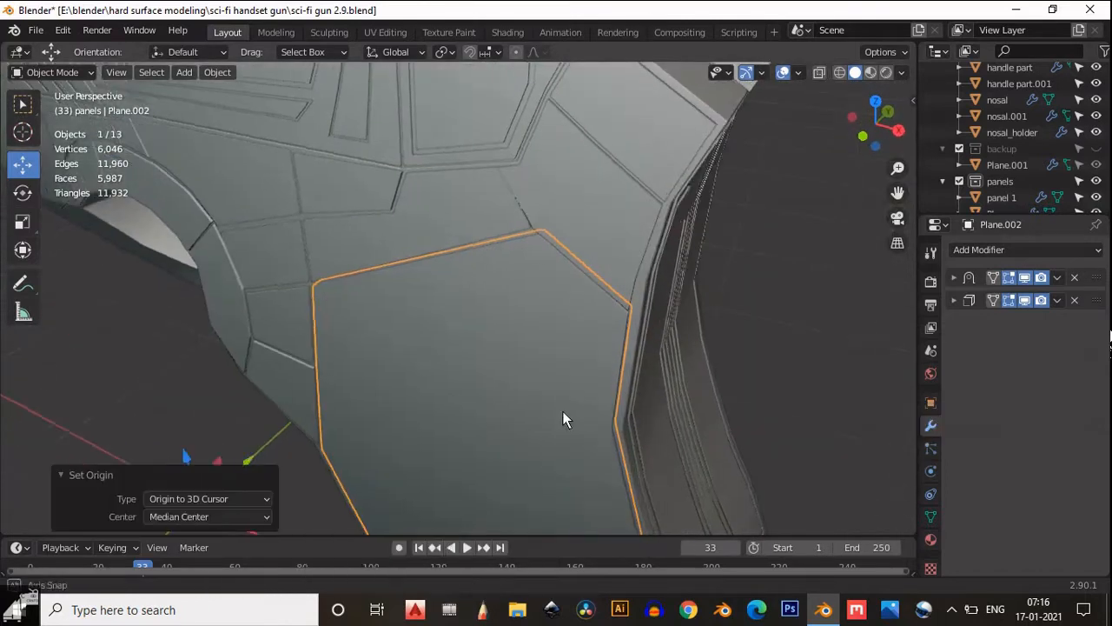
- Add a Mirror modifier to the side grip panel with only the Z axis enabled
middle_drag(562, 411, 527, 411)
scroll(528, 411, down, 5)
click(966, 250)
click(774, 412)
click(1016, 346)
click(1070, 347)
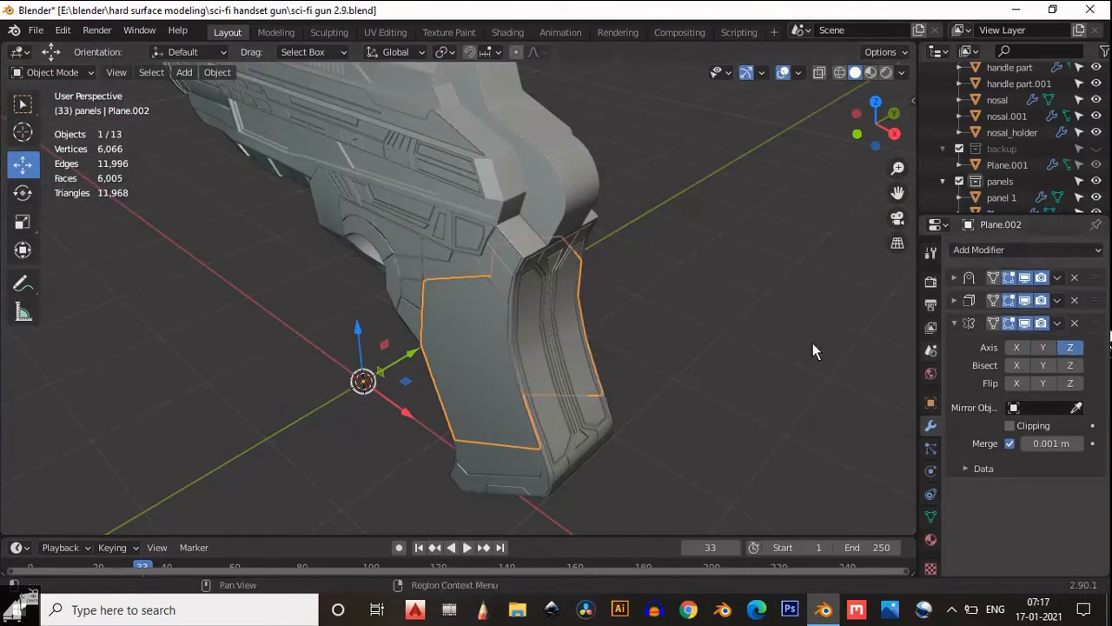
click(812, 342)
- Set the origin of the remaining side panel object around the trigger guard to the 3D cursor
middle_drag(813, 342, 764, 343)
click(314, 352)
middle_drag(314, 353, 243, 317)
right_click(509, 350)
mouse_move(522, 350)
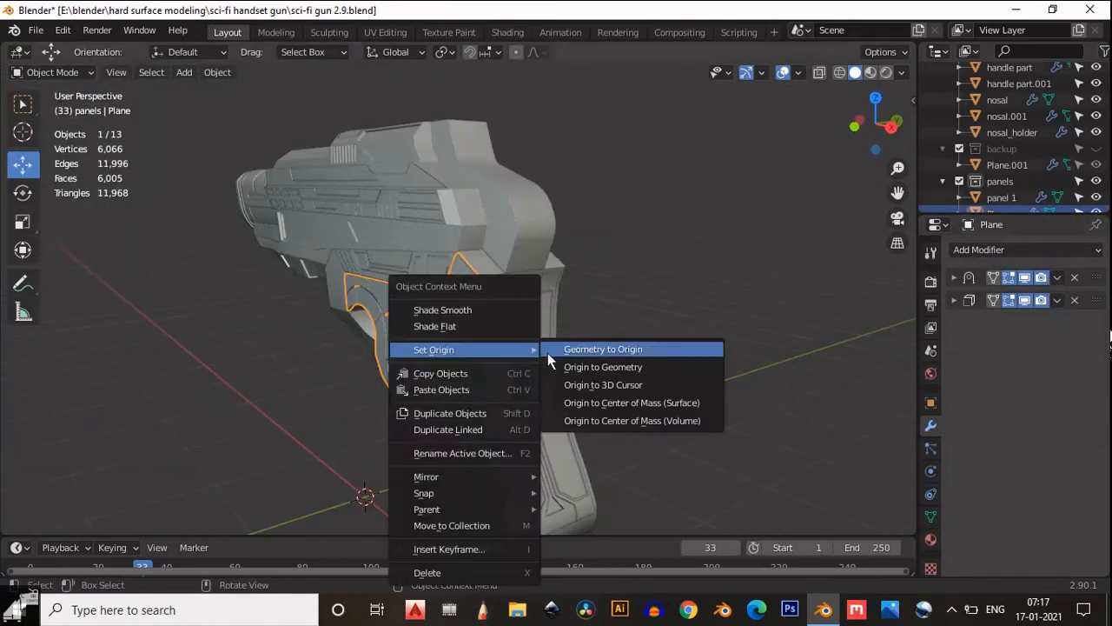
click(603, 384)
- Add a Mirror modifier to the trigger-area side panel object, mirroring only across the Z axis
click(978, 249)
click(757, 412)
click(1016, 347)
click(1070, 347)
click(779, 368)
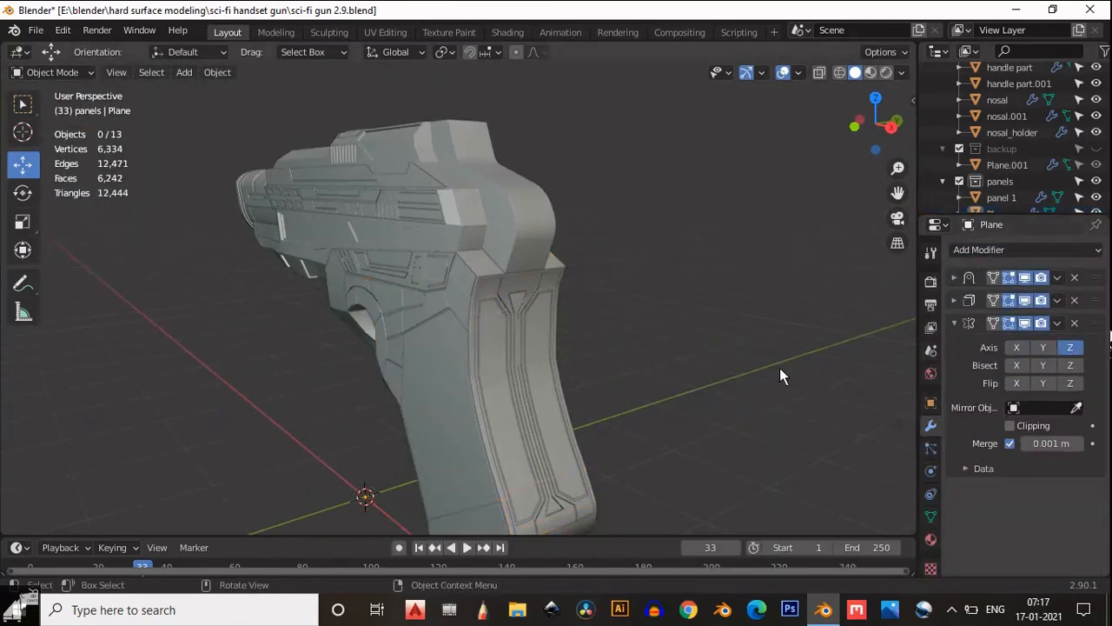
- Add a horizontal loop cut near the top of the raised rear block on gun_mid_body
middle_drag(780, 368, 878, 391)
click(783, 72)
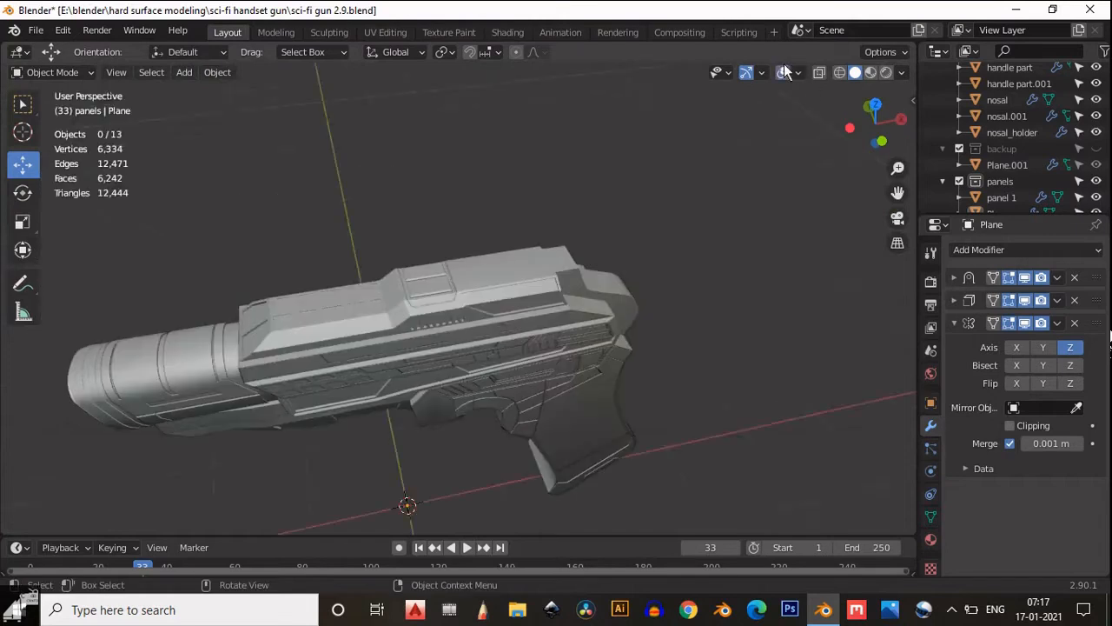
scroll(712, 174, up, 3)
middle_drag(712, 174, 579, 250)
click(579, 249)
key(Tab)
scroll(648, 276, up, 4)
middle_drag(648, 276, 625, 231)
key(ctrl+r)
click(650, 282)
click(671, 241)
- Try deleting the four narrow faces above the new loop on the raised rear block
click(679, 268)
shift+click(704, 265)
shift+click(720, 238)
middle_drag(720, 238, 570, 295)
shift+click(779, 246)
key(x)
click(780, 245)
- Try deleting the leftover corner edges and faces around the opening in the rear block
key(2)
click(584, 295)
shift+click(477, 261)
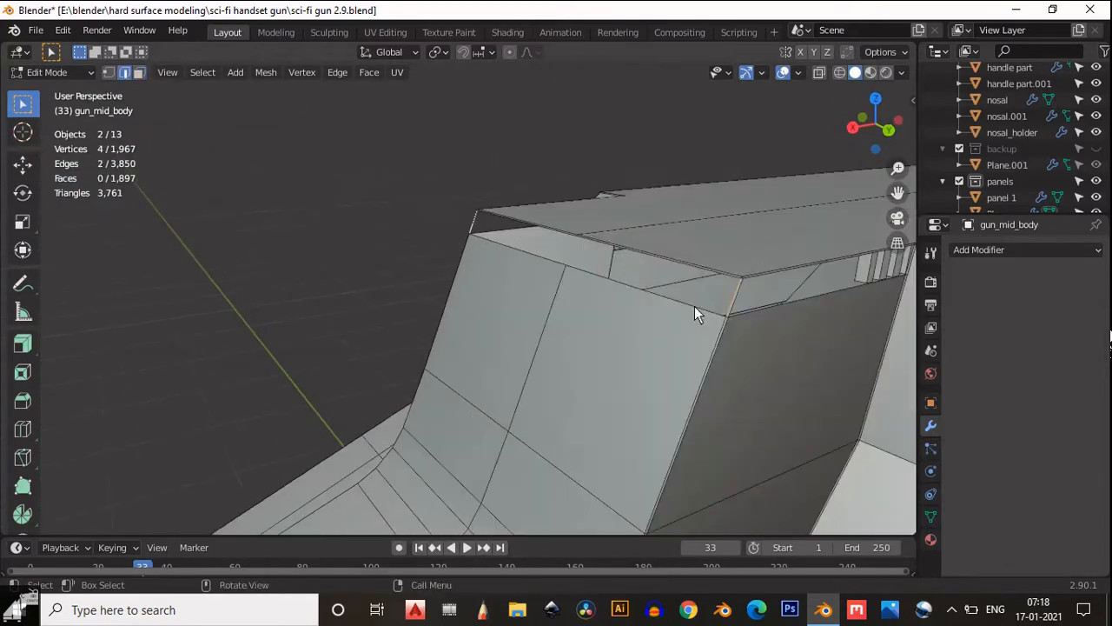
key(x)
click(708, 275)
middle_drag(708, 275, 643, 278)
click(572, 228)
key(x)
click(572, 228)
middle_drag(572, 228, 569, 260)
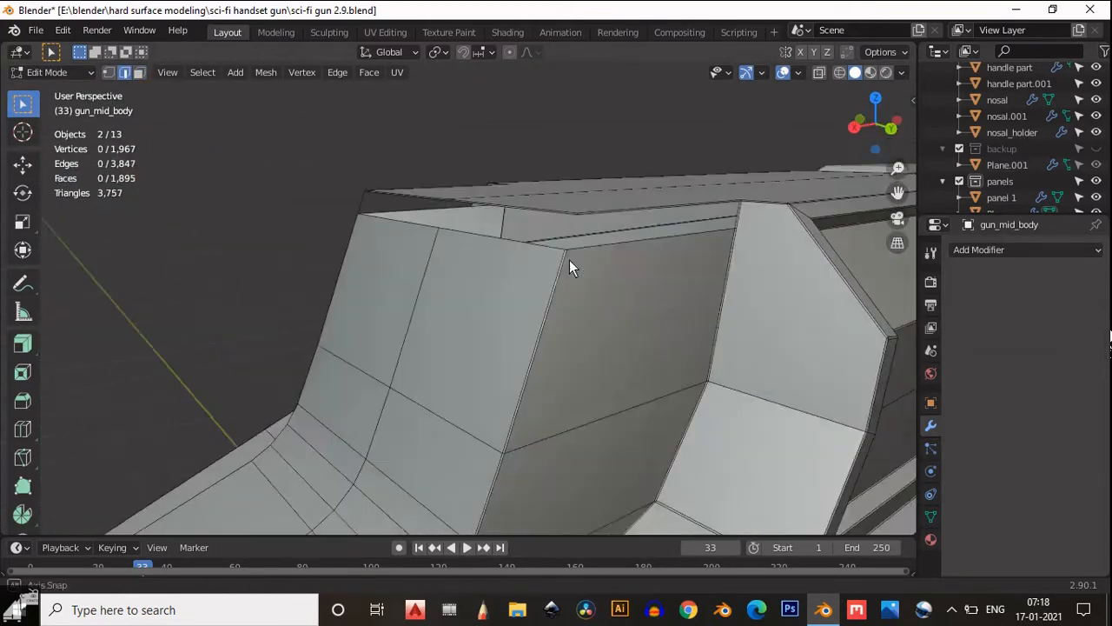
click(569, 259)
key(x)
click(365, 203)
- Try deleting the two faces on top of the gun's rear block
middle_drag(365, 203, 426, 285)
key(ctrl+r)
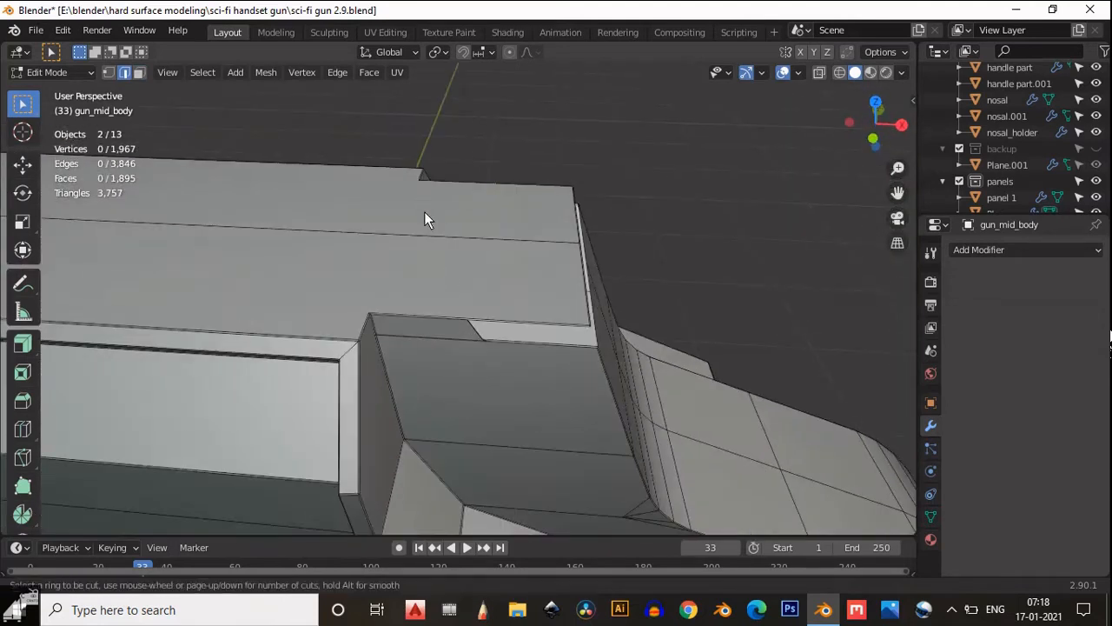
key(Escape)
scroll(525, 233, down, 3)
key(3)
middle_drag(517, 308, 545, 368)
click(464, 303)
shift+click(538, 329)
key(x)
click(467, 337)
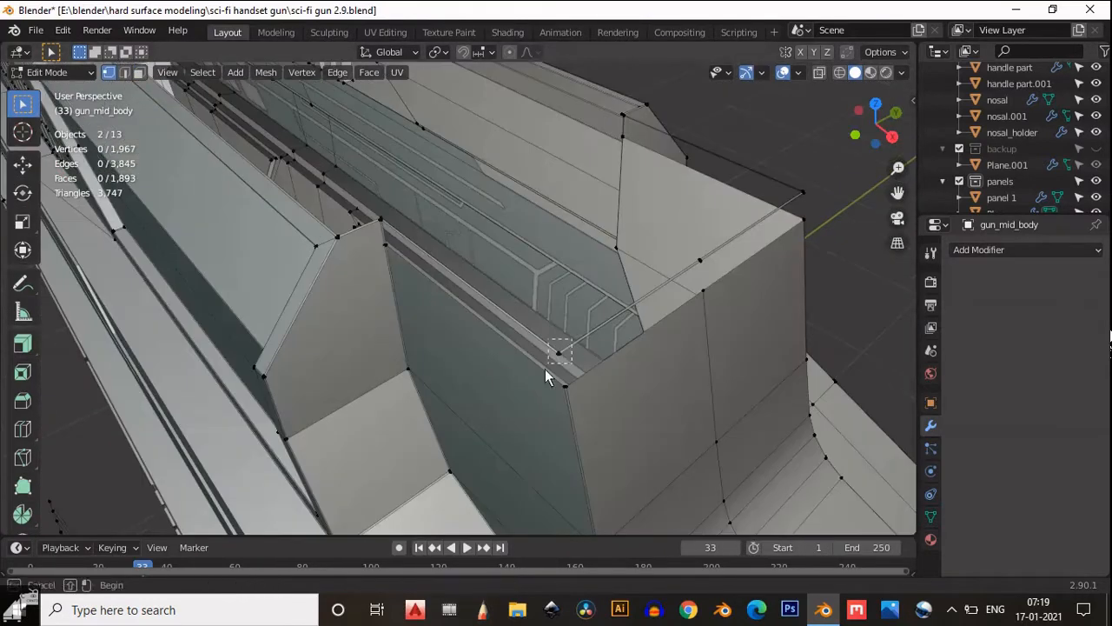
- Undo the face and edge deletions on the gun's rear block
alt+click(661, 317)
middle_drag(776, 257, 485, 334)
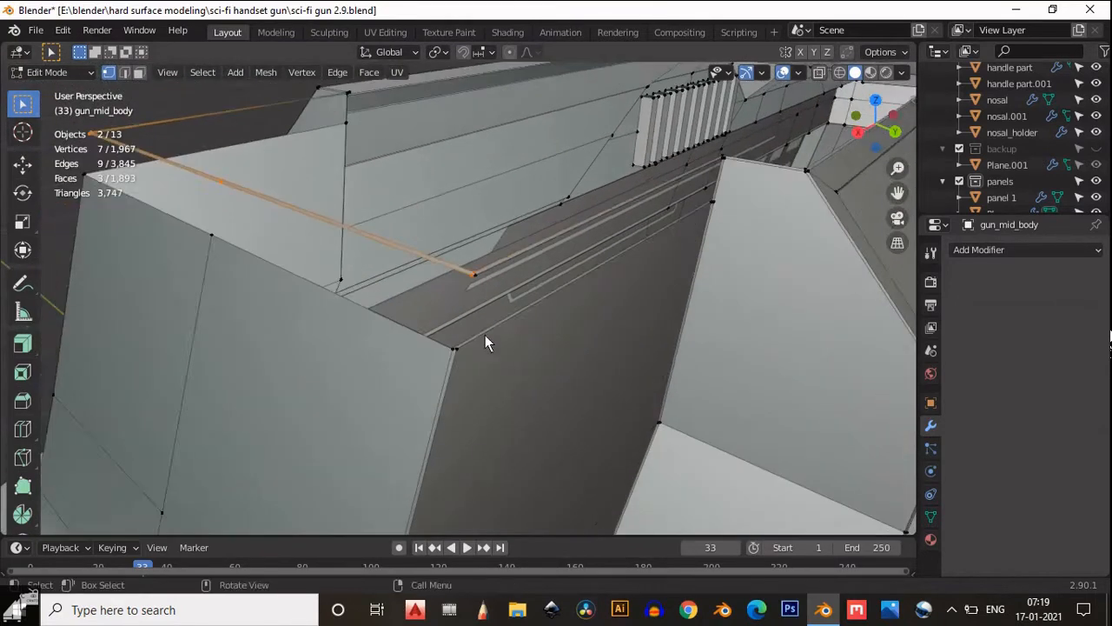
scroll(487, 333, up, 1)
key(ctrl+z)
key(ctrl+z)
key(ctrl+z)
key(ctrl+z)
- Add a second loop cut close to the first one on the rear block to form a narrow strip of faces
scroll(504, 294, down, 3)
middle_drag(504, 294, 482, 295)
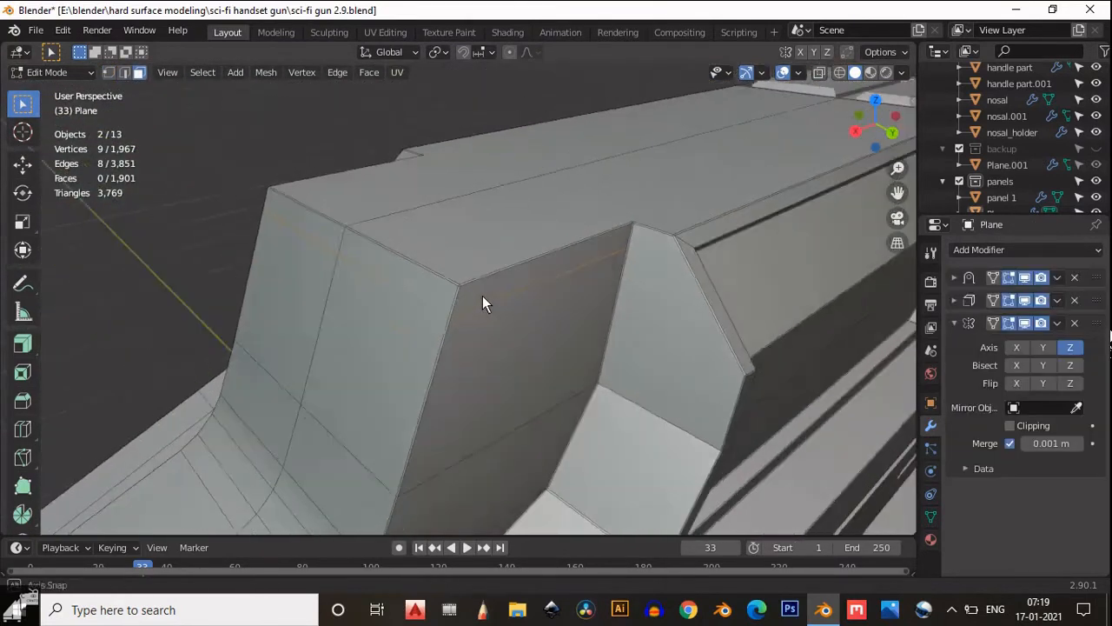
scroll(483, 295, down, 2)
scroll(511, 285, down, 2)
middle_drag(504, 333, 655, 321)
scroll(682, 304, up, 3)
key(ctrl+r)
click(654, 318)
click(643, 298)
- Try extruding the narrow strip of faces between the two loops inward along the normals, and undo the extrusions
alt+click(659, 301)
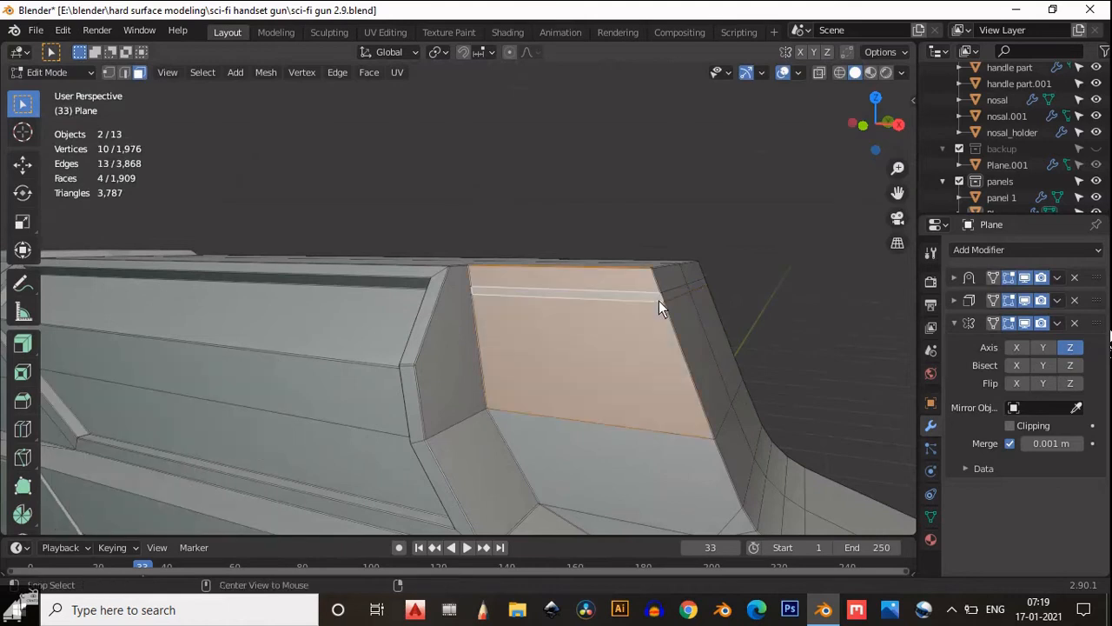
alt+click(661, 297)
click(23, 343)
mouse_move(609, 208)
mouse_down()
mouse_move(609, 194)
mouse_move(612, 216)
mouse_up()
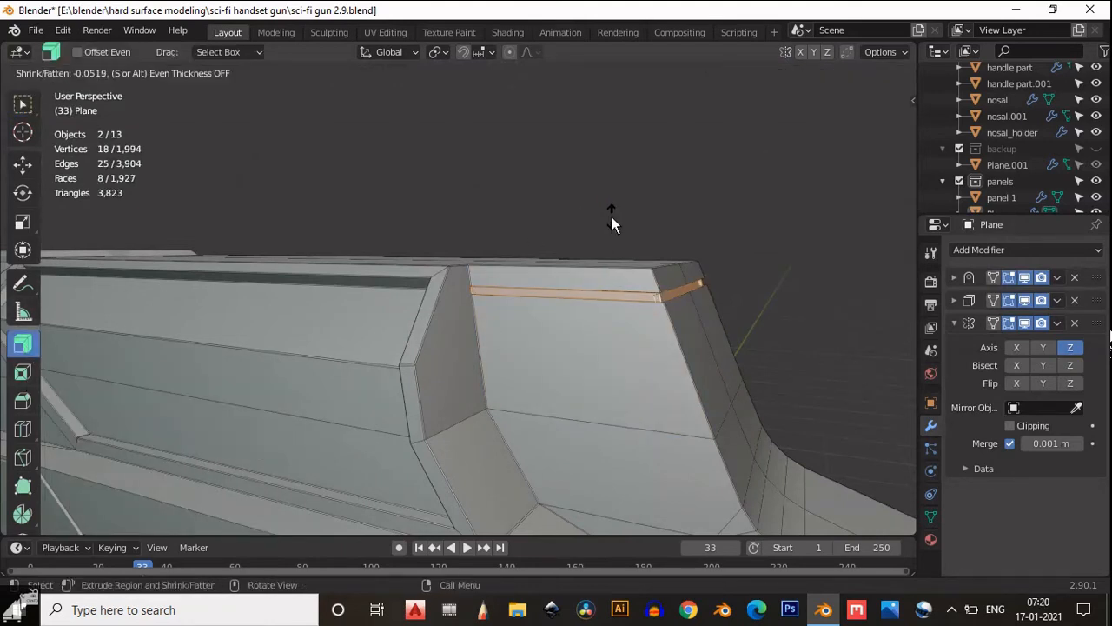
middle_drag(612, 216, 672, 207)
key(ctrl+z)
drag(672, 207, 693, 236)
middle_drag(693, 236, 574, 349)
key(ctrl+z)
- Try dissolving the two short corner edges within the narrow strip, and undo the dissolve
key(2)
click(652, 301)
shift+click(639, 300)
key(ctrl+x)
key(ctrl+z)
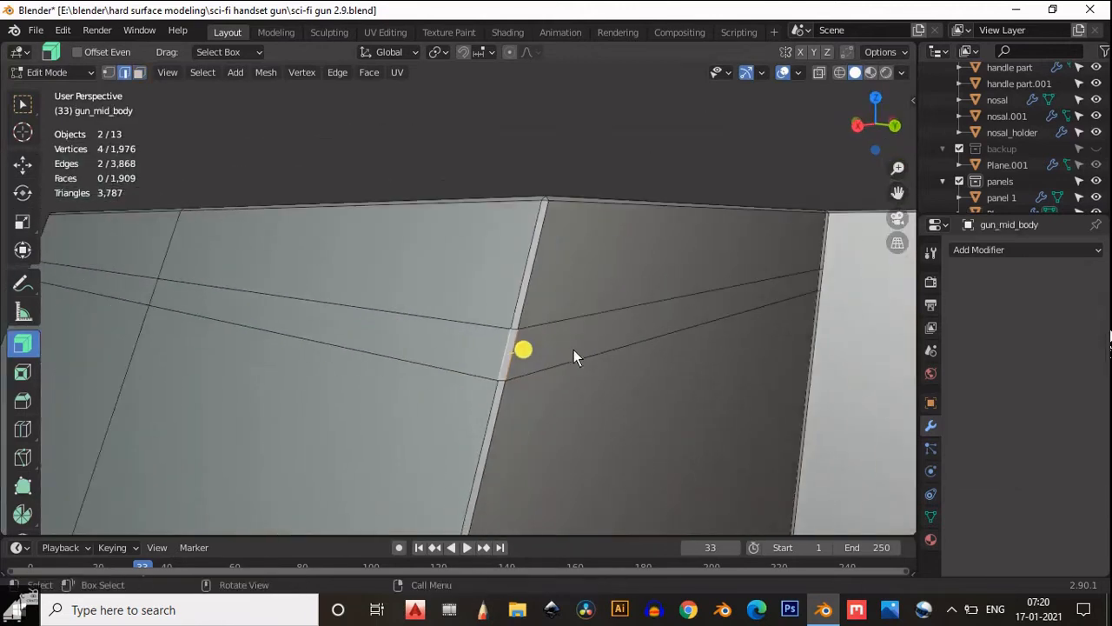
click(547, 345)
drag(546, 343, 536, 308)
key(ctrl+z)
shift+click(505, 357)
middle_drag(536, 308, 462, 379)
key(ctrl+z)
- Extrude the narrow strip of faces around the rear block along its normals with an offset of -0.0047 m and return to Object Mode
alt+shift+click(462, 379)
scroll(587, 309, up, 6)
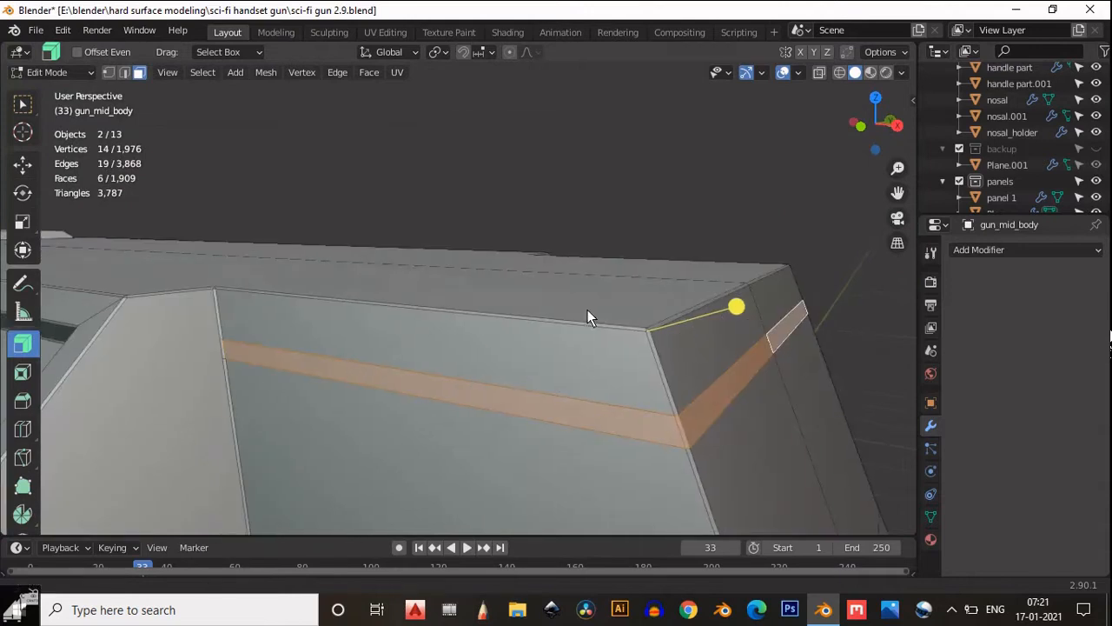
drag(682, 228, 638, 245)
middle_drag(638, 246, 365, 391)
double_click(215, 480)
click(200, 480)
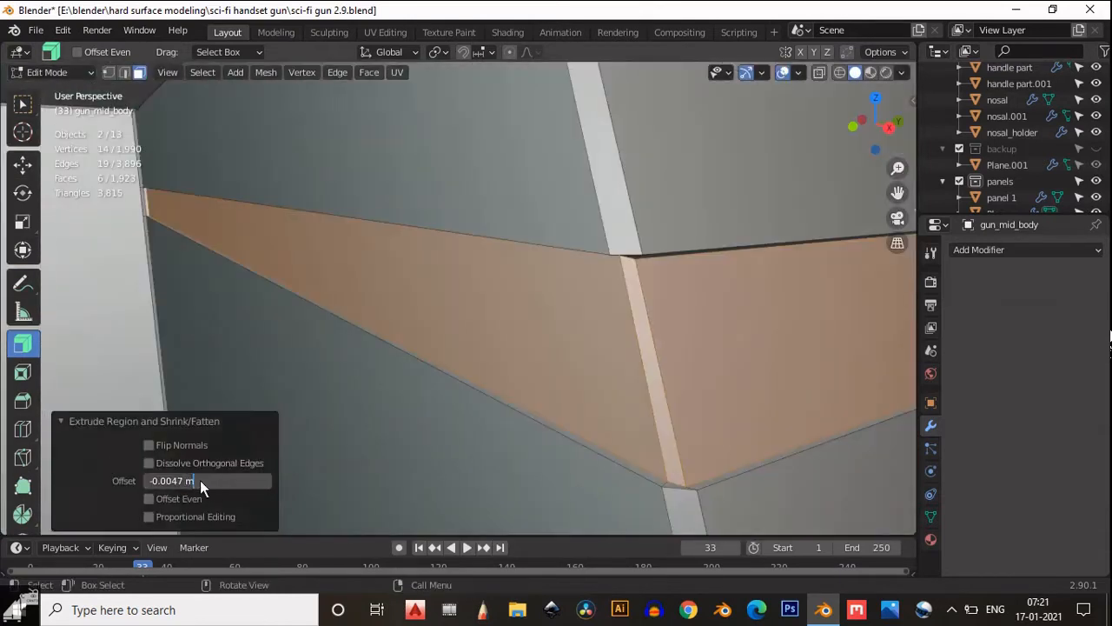
key(Return)
key(Tab)
scroll(646, 298, down, 8)
click(666, 300)
mouse_move(666, 300)
middle_down()
mouse_move(417, 439)
mouse_move(711, 316)
mouse_move(599, 328)
mouse_move(663, 286)
middle_up()
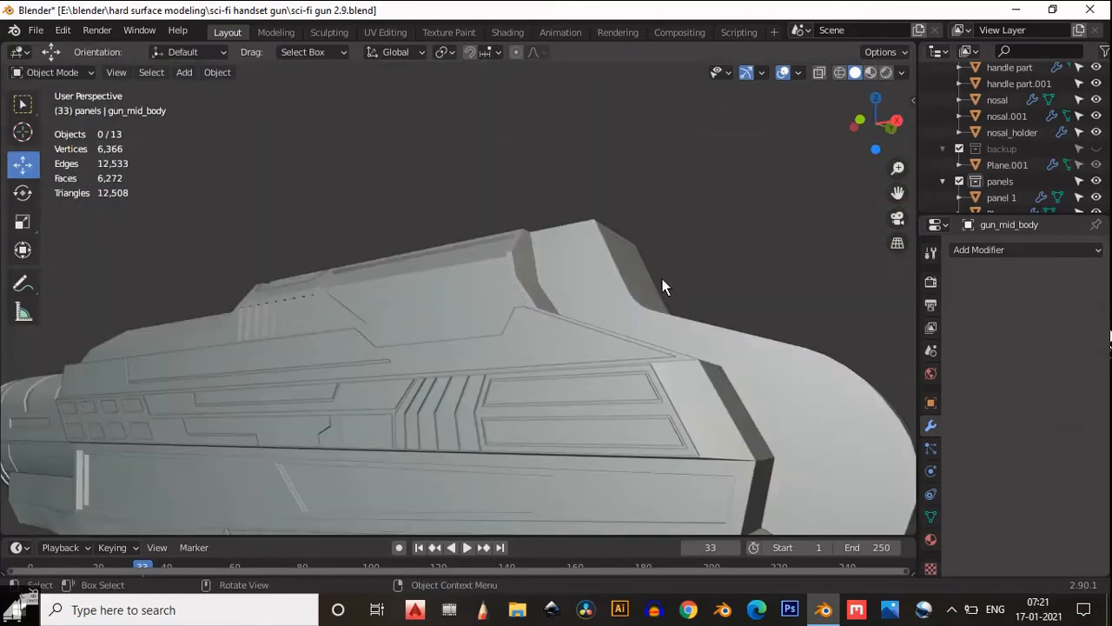
- Add a cylinder mesh and rotate it 90° so its axis runs across the gun's width
middle_drag(586, 256, 694, 258)
scroll(693, 259, up, 5)
scroll(693, 258, down, 5)
middle_drag(659, 325, 469, 247)
key(shift+a)
mouse_move(470, 260)
click(580, 342)
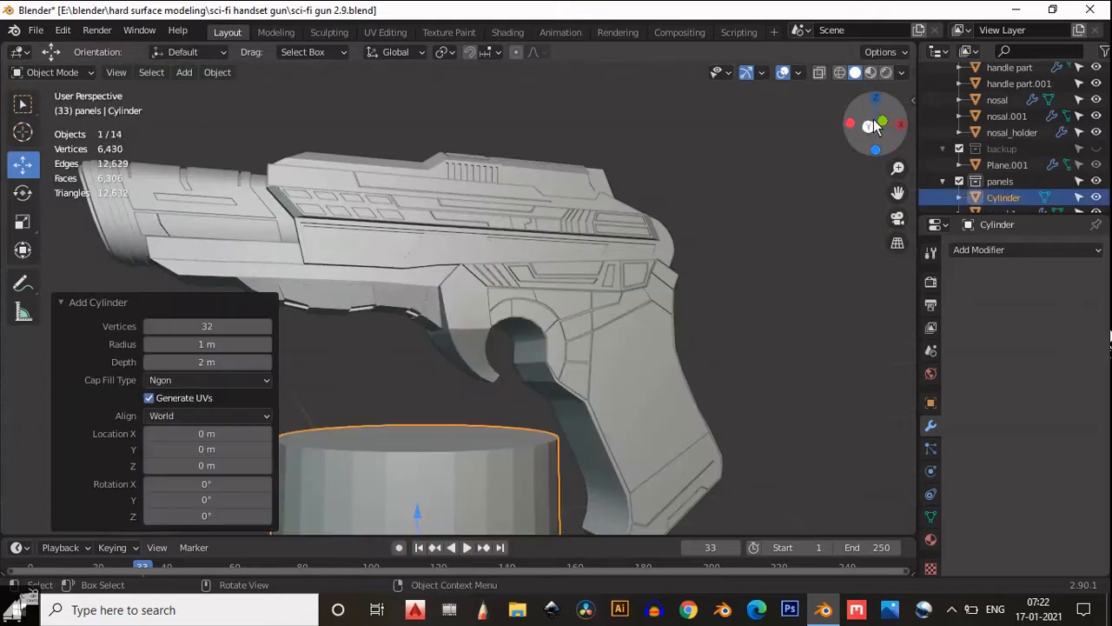
click(850, 125)
text(r90)
key(Return)
key(KP_1)
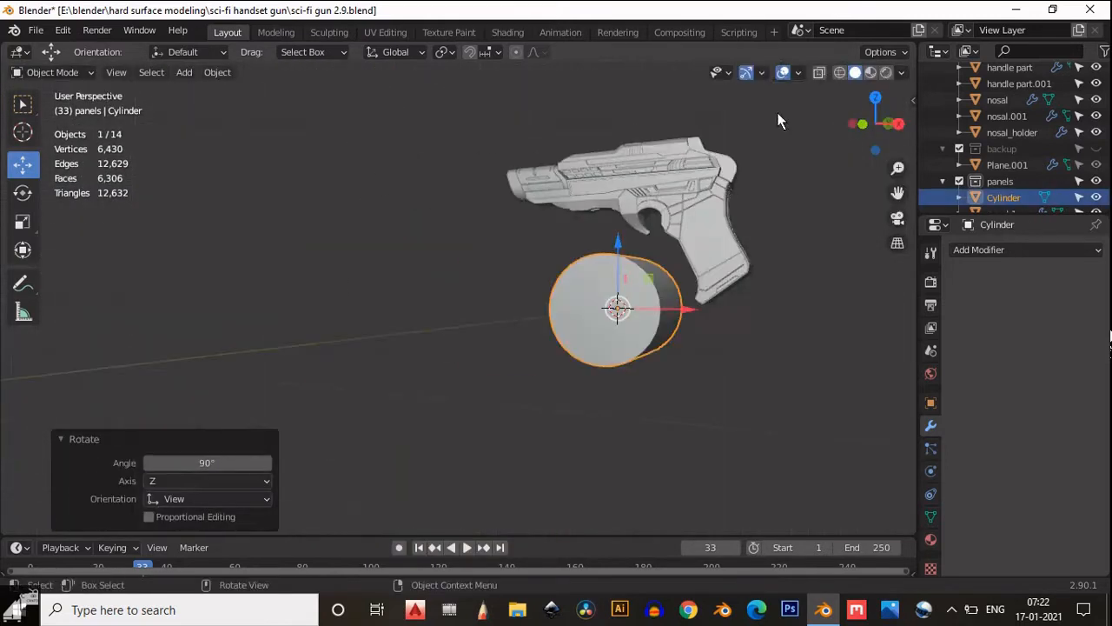
- Scale the cylinder down in front view and move it onto the angular block above the trigger
key(s)
click(511, 248)
drag(510, 251, 513, 135)
scroll(531, 139, up, 8)
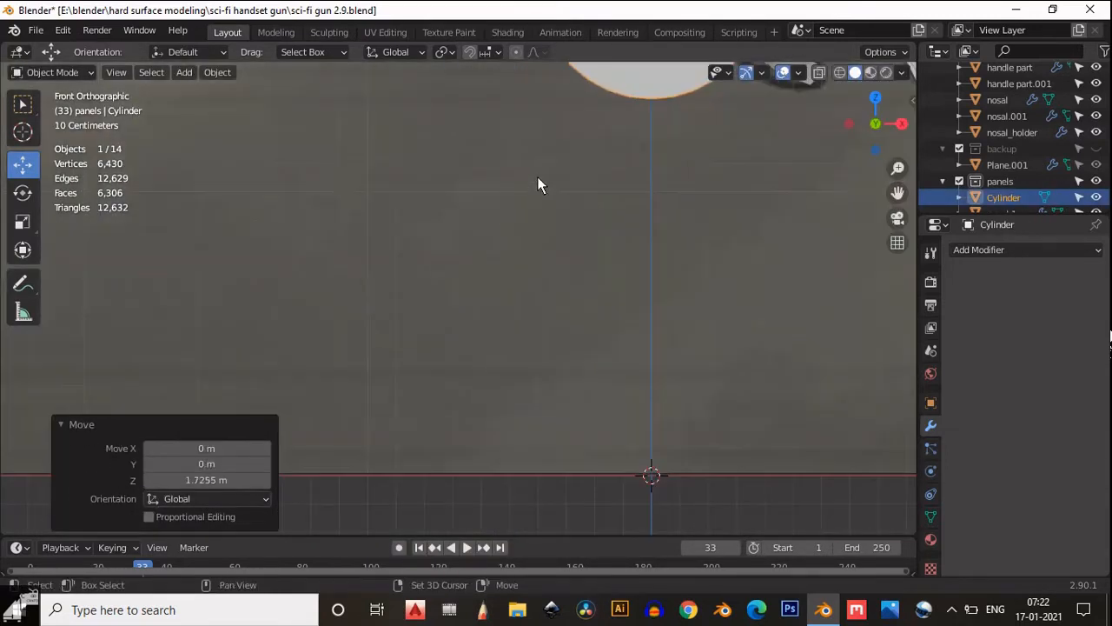
shift+middle_drag(537, 177, 464, 368)
key(s)
click(527, 328)
drag(568, 296, 653, 295)
drag(598, 245, 597, 189)
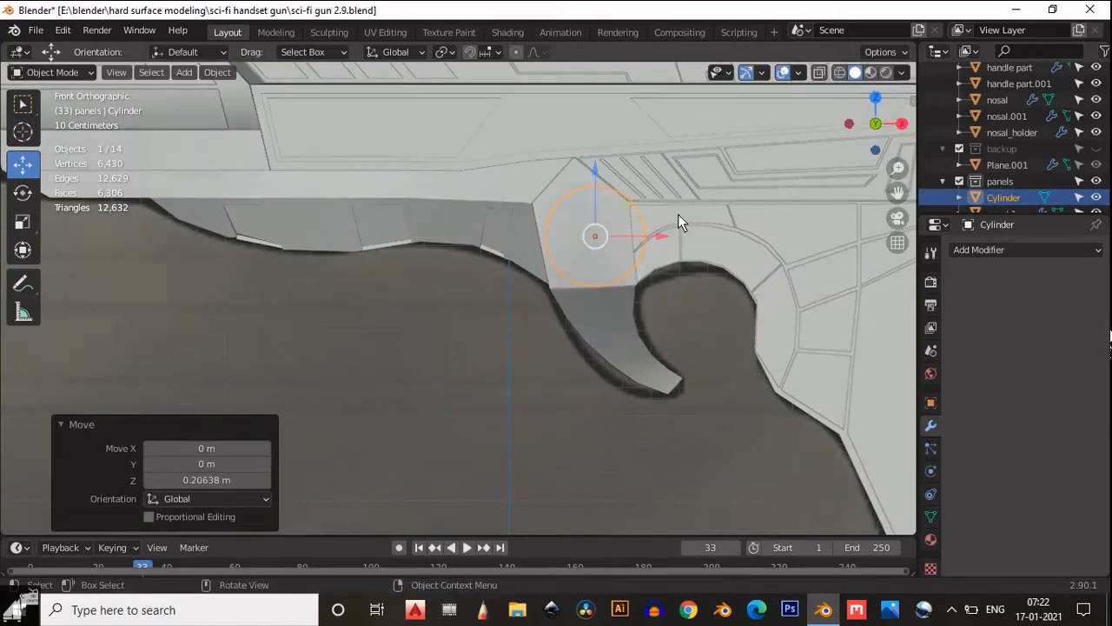
- Shrink the cylinder further and centre it on the flat face above the trigger
key(s)
click(650, 231)
drag(618, 238, 607, 239)
drag(587, 186, 587, 176)
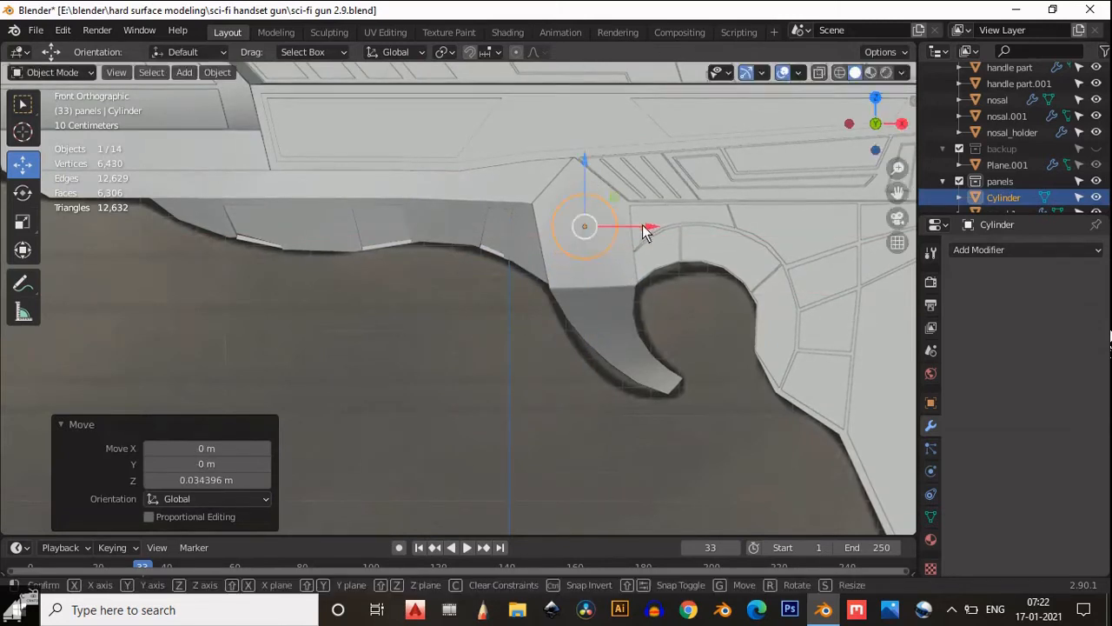
drag(642, 226, 640, 226)
scroll(652, 230, up, 2)
drag(519, 180, 519, 189)
- Stretch the cylinder along the Y axis to fit the width of the block above the trigger
middle_drag(530, 224, 652, 174)
scroll(608, 196, down, 4)
key(shift+space)
key(s)
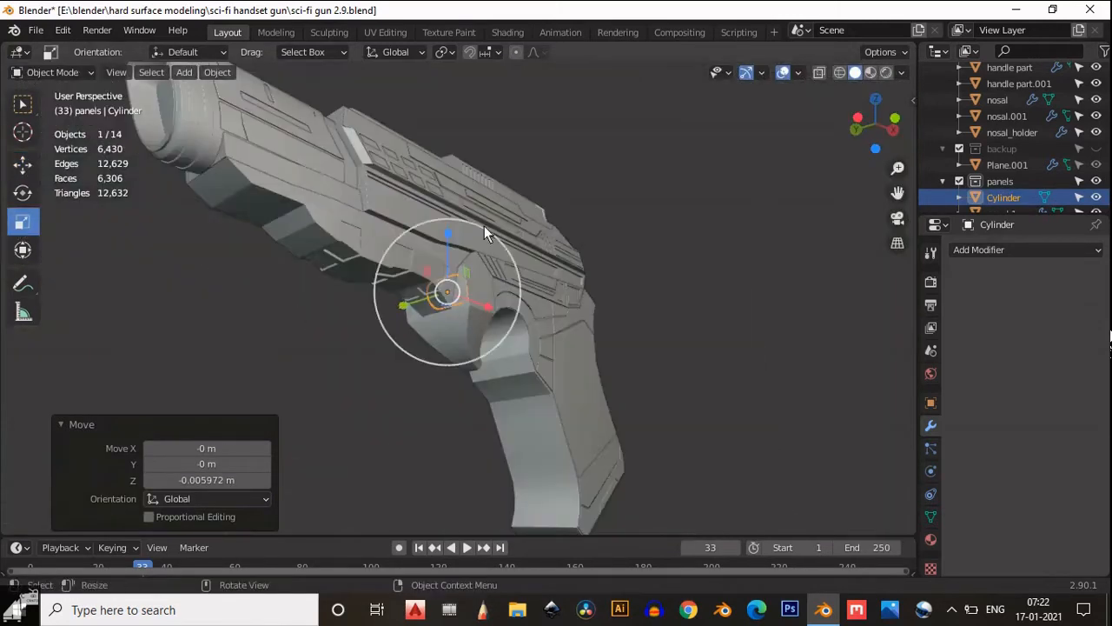
mouse_move(398, 304)
mouse_down()
mouse_move(286, 322)
mouse_move(388, 298)
mouse_up()
scroll(289, 321, up, 2)
middle_drag(487, 291, 178, 300)
- Select the two round end caps of the cylinder in Edit Mode
key(Tab)
click(536, 264)
shift+click(174, 294)
middle_drag(304, 327, 384, 337)
- Try insetting both end caps by 0.1021 m and scaling them along Y by 1.029, and undo both operations
click(557, 322)
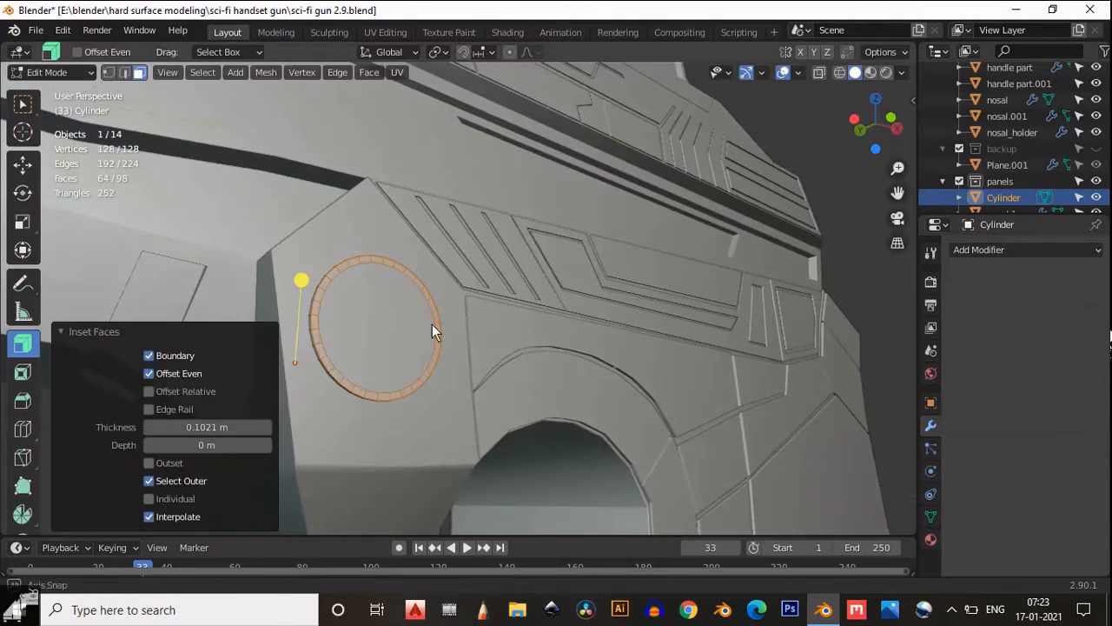
middle_drag(432, 324, 52, 251)
scroll(61, 287, down, 2)
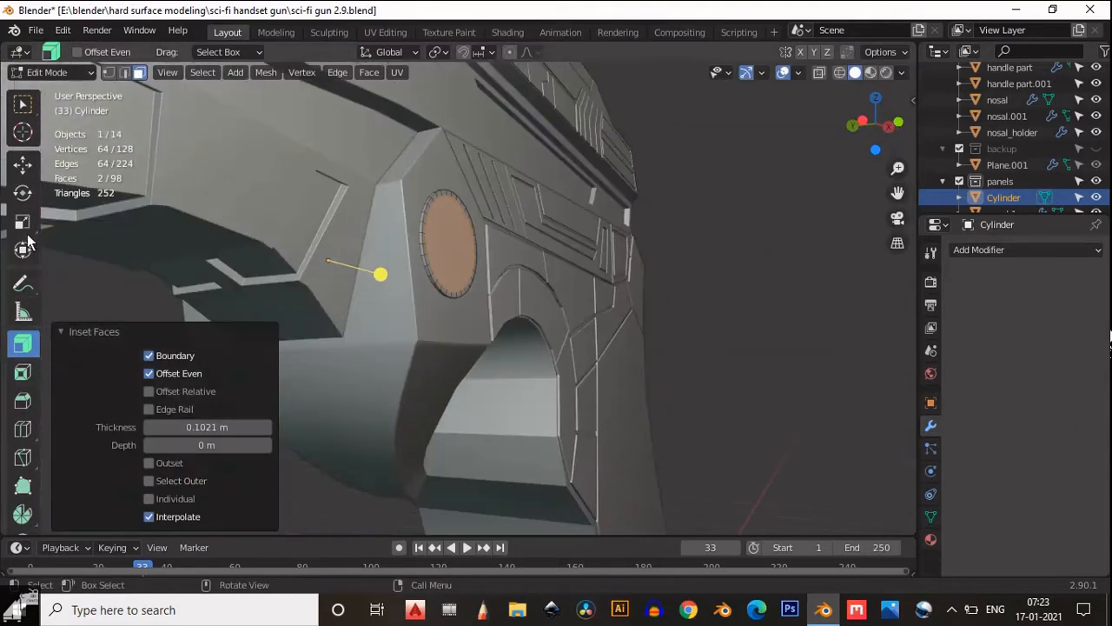
click(23, 222)
drag(281, 267, 310, 277)
middle_drag(396, 256, 372, 202)
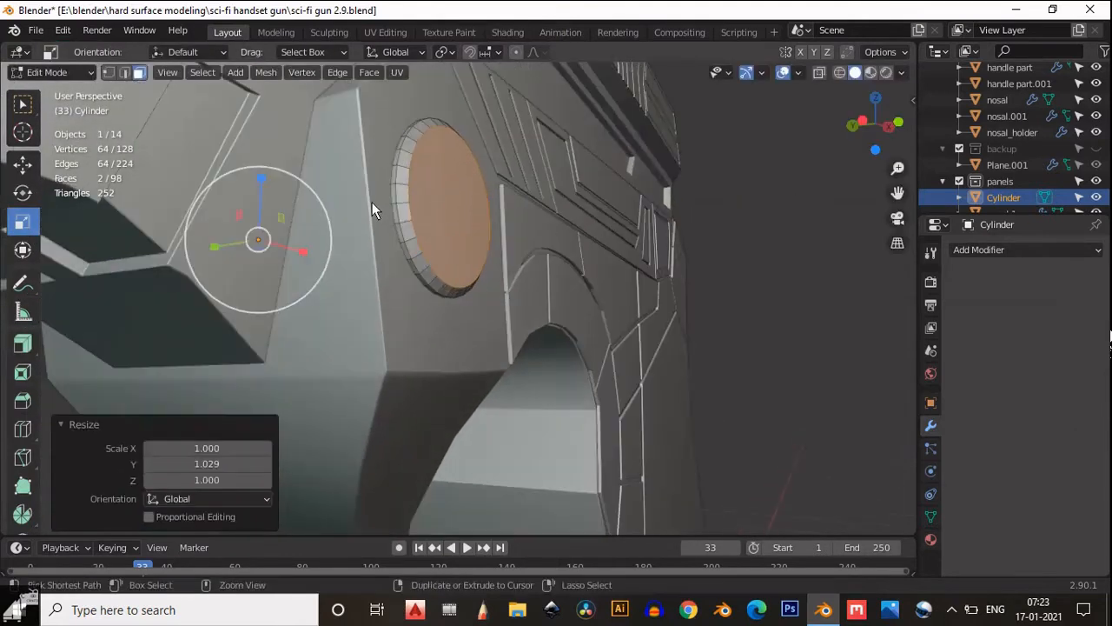
key(ctrl+z)
key(ctrl+z)
- Scale both end caps along Y by 0.988 and extrude them slightly along their normals
key(s)
click(209, 250)
click(23, 343)
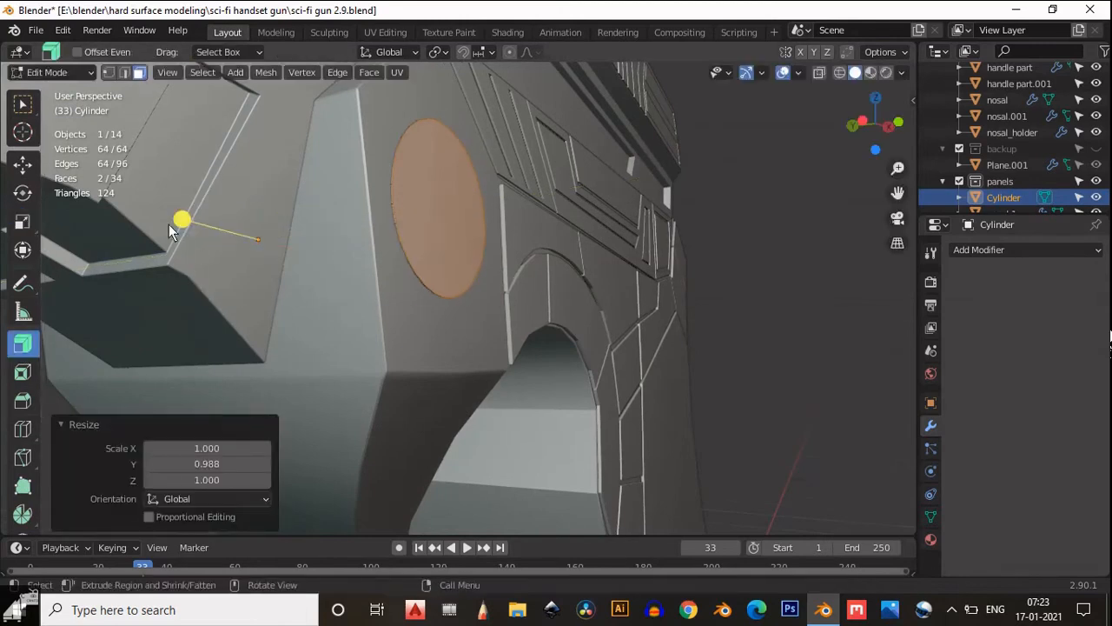
mouse_move(174, 223)
mouse_down()
mouse_move(169, 200)
mouse_move(172, 209)
mouse_up()
middle_drag(442, 207, 404, 210)
click(404, 210)
key(s)
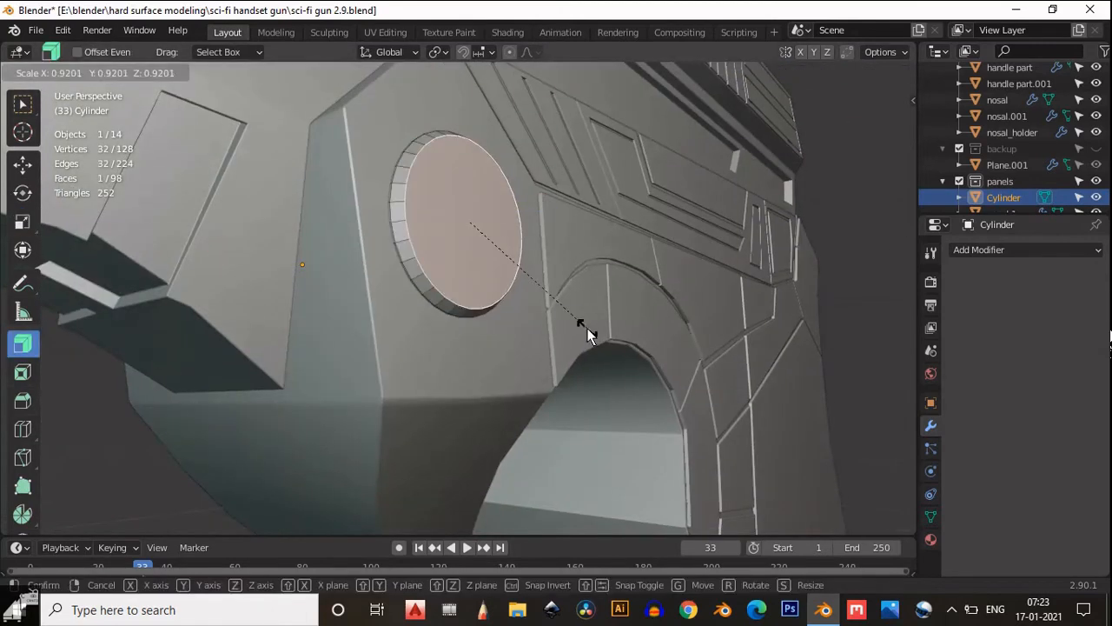
right_click(608, 357)
middle_drag(430, 276, 459, 194)
key(ctrl+z)
- Select the rim face loops on both ends of the cylinder and extrude them along their normals
click(383, 237)
alt+click(392, 220)
scroll(459, 193, up, 5)
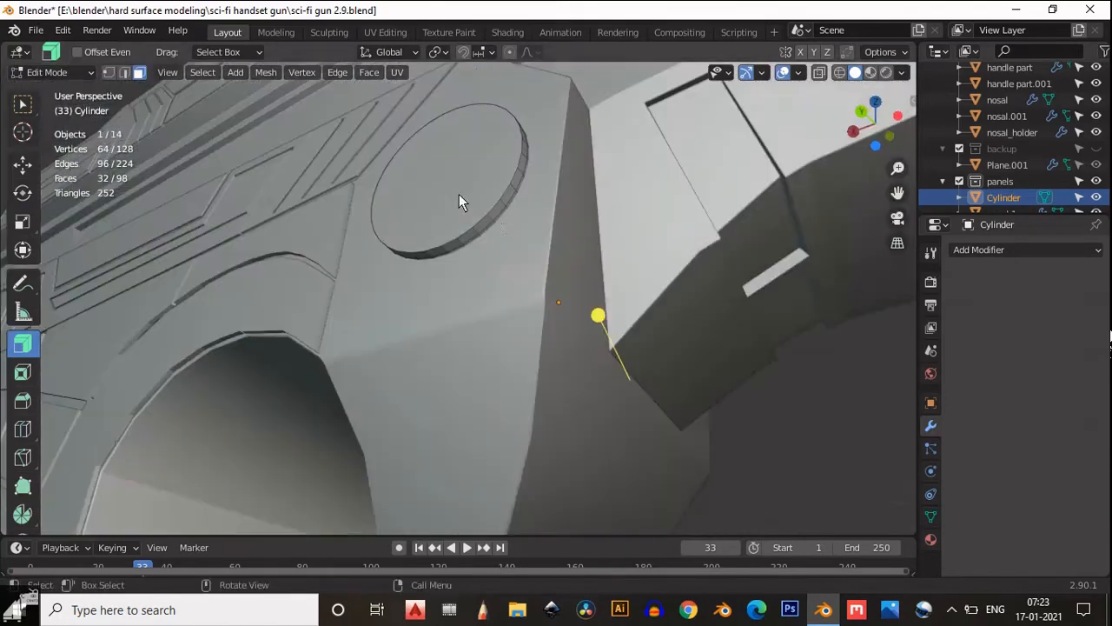
alt+shift+click(447, 180)
scroll(469, 196, down, 5)
middle_drag(518, 225, 336, 218)
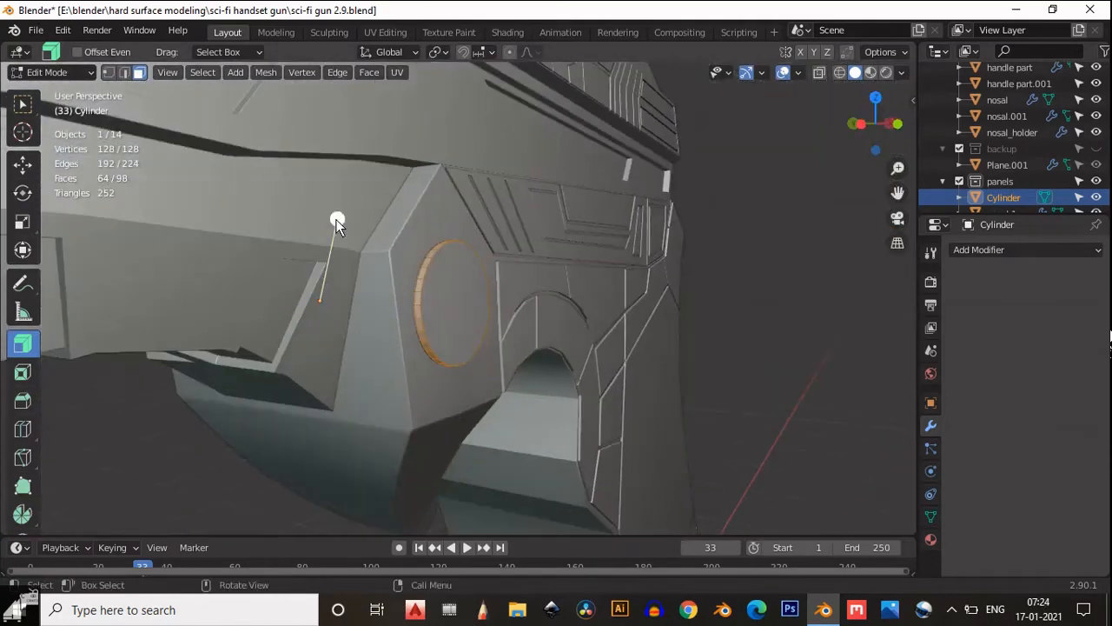
mouse_move(335, 218)
mouse_down()
mouse_move(338, 204)
mouse_move(343, 213)
mouse_up()
- Select both round end caps of the cylinder again in face mode
middle_drag(343, 213, 174, 261)
key(2)
click(451, 299)
key(3)
click(451, 300)
click(23, 221)
key(s)
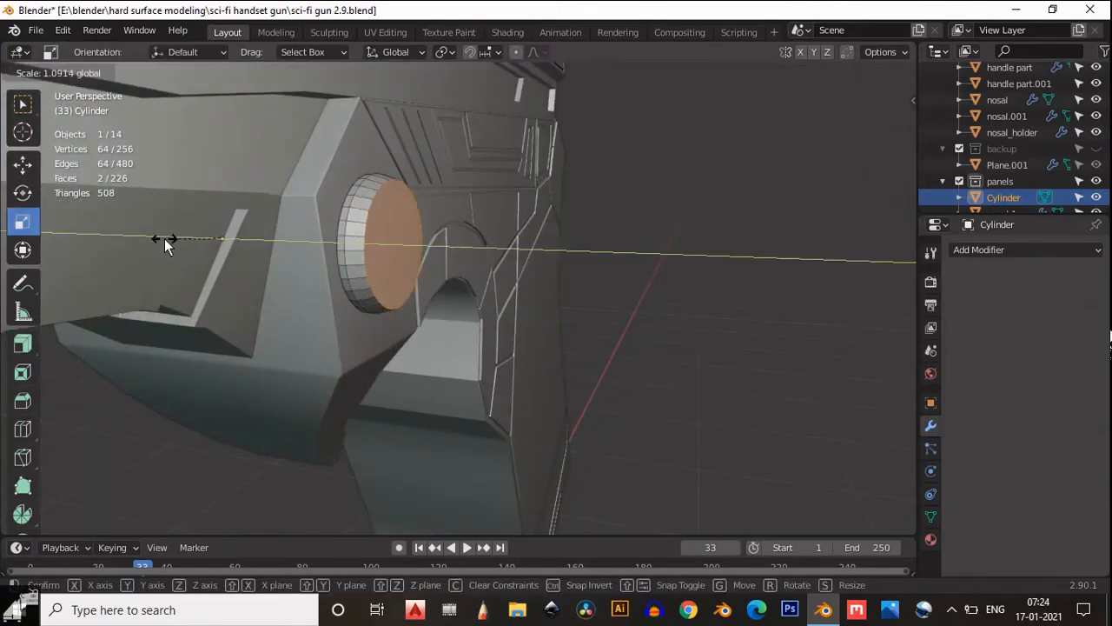
key(Escape)
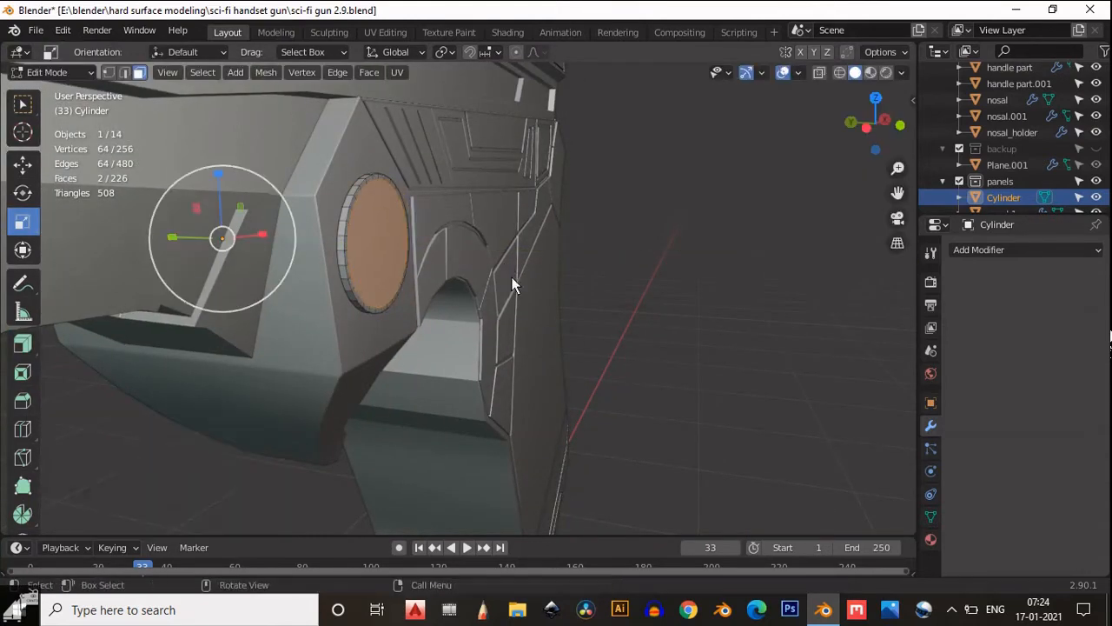
- Inset both end caps by 0.09641 m and scale the inner faces along Y by about 0.979
middle_drag(513, 281, 479, 293)
key(i)
click(195, 241)
key(s)
key(y)
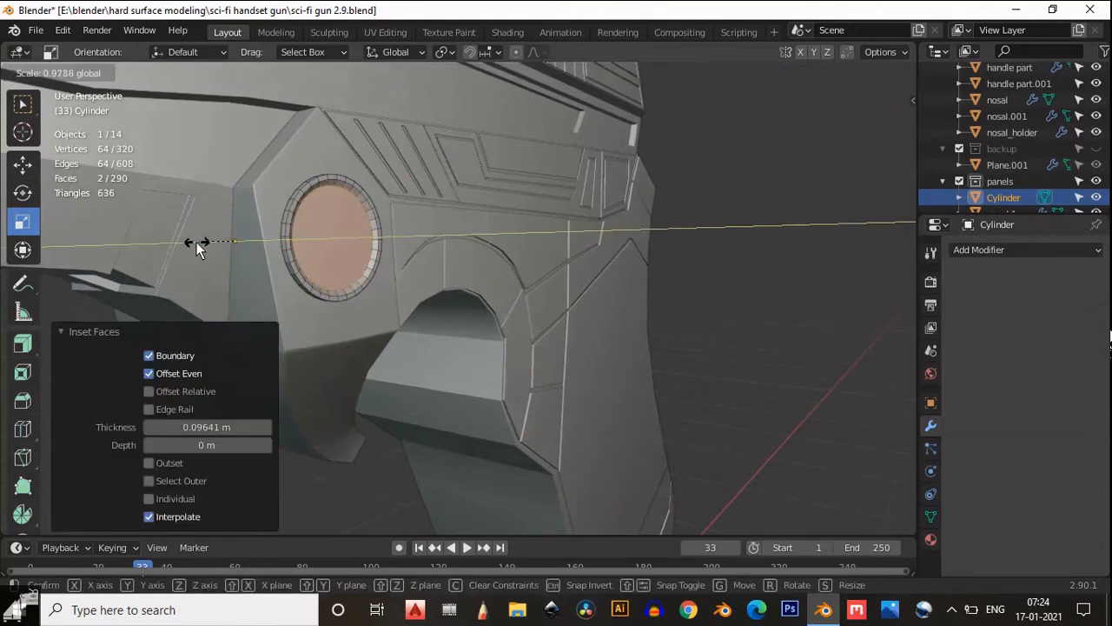
click(197, 241)
- Inset both end caps again with a thickness of 0.09387 m
key(i)
click(460, 254)
scroll(434, 277, up, 5)
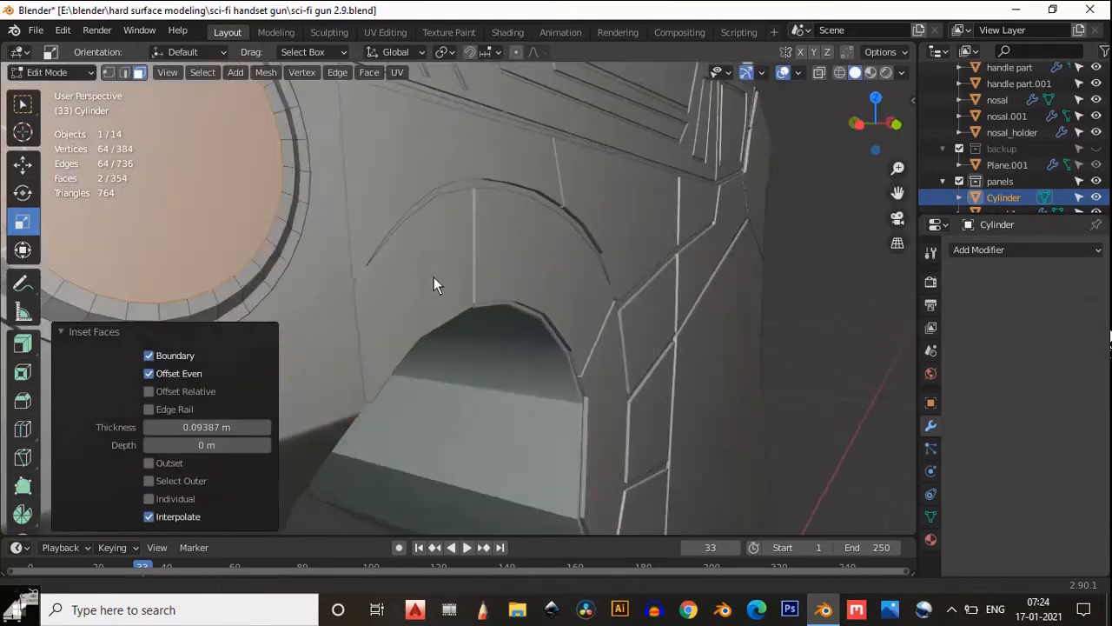
- Inset the caps by 0.03879 m with Select Outer enabled and extrude the resulting thin rings along their normals
click(23, 343)
scroll(182, 185, down, 2)
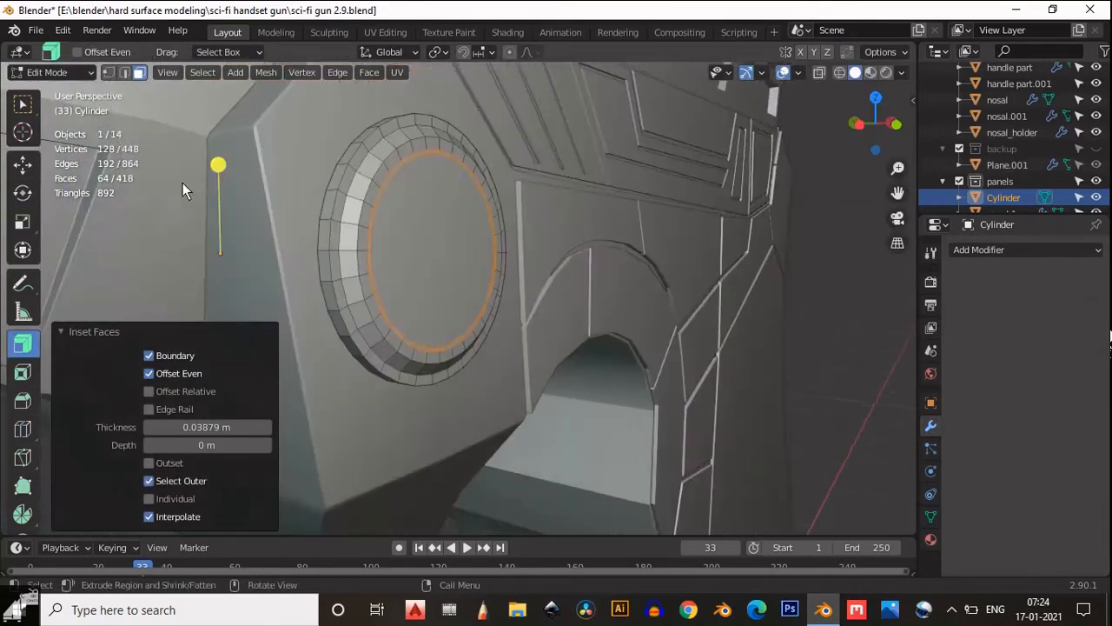
drag(218, 163, 218, 160)
- Shade the cylinder smooth in Object Mode, enable Auto Smooth on its normals, and deselect it
key(Tab)
middle_drag(285, 184, 469, 133)
right_click(469, 133)
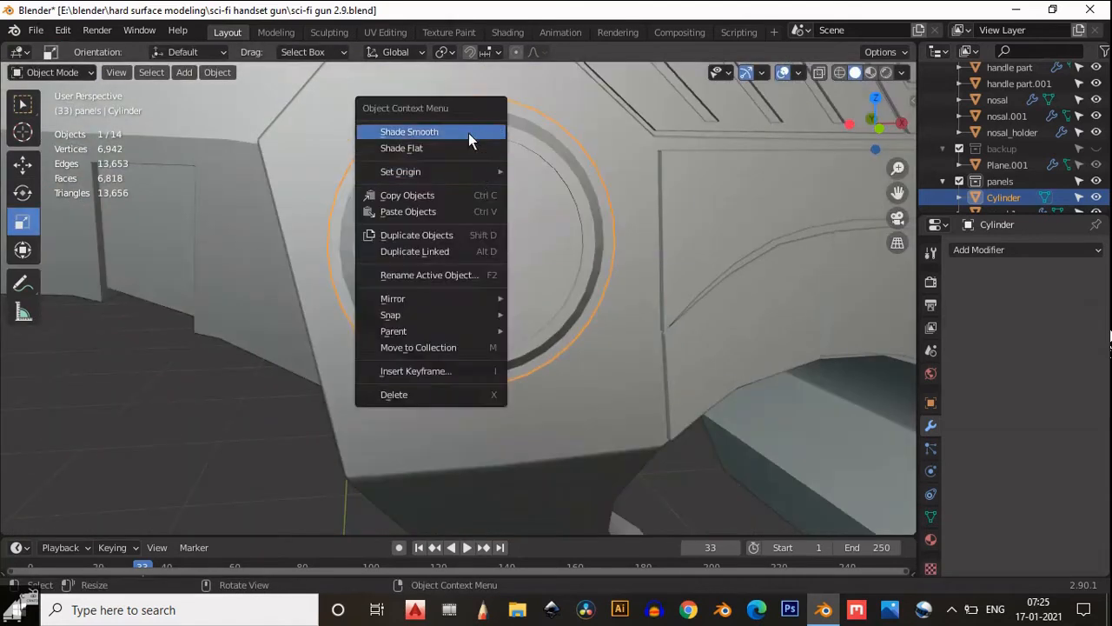
click(468, 133)
middle_drag(535, 239, 417, 261)
scroll(418, 261, up, 2)
click(930, 516)
click(1008, 552)
key(alt+a)
scroll(703, 362, down, 4)
middle_drag(704, 362, 450, 287)
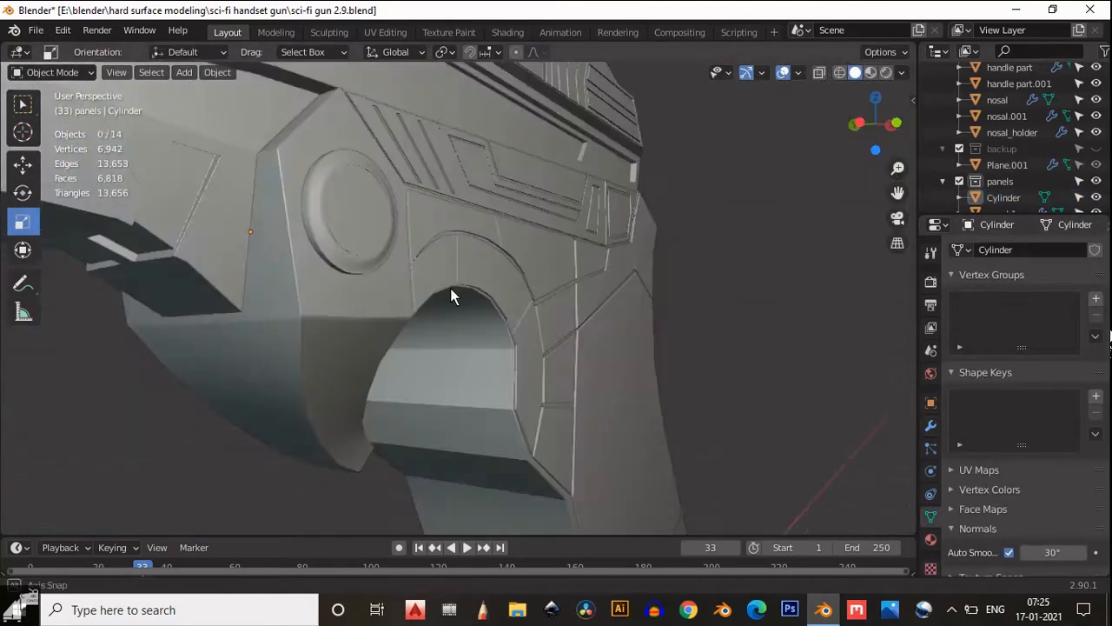
- Add a Bevel modifier to the cylinder with an amount of 0.005 m and the limit method set to Angle
scroll(450, 287, up, 3)
mouse_move(1000, 556)
mouse_down()
mouse_move(918, 561)
mouse_move(943, 556)
mouse_move(934, 556)
mouse_up()
mouse_move(338, 278)
middle_down()
mouse_move(390, 336)
mouse_move(487, 322)
middle_up()
click(929, 424)
click(982, 250)
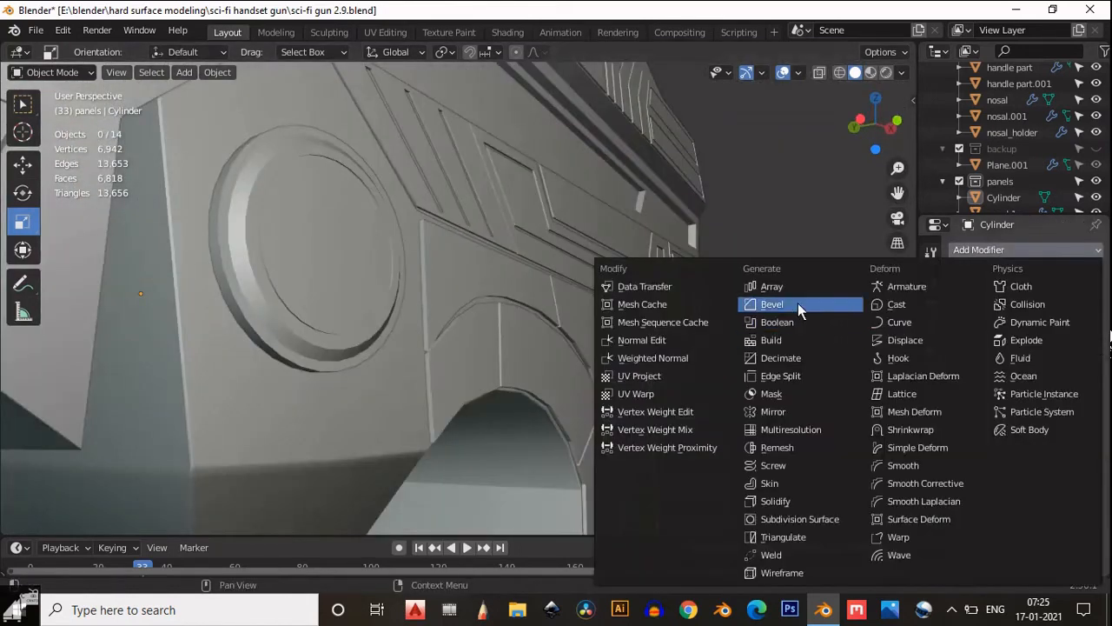
click(797, 303)
click(1027, 346)
text(0.005)
click(1045, 390)
click(1064, 426)
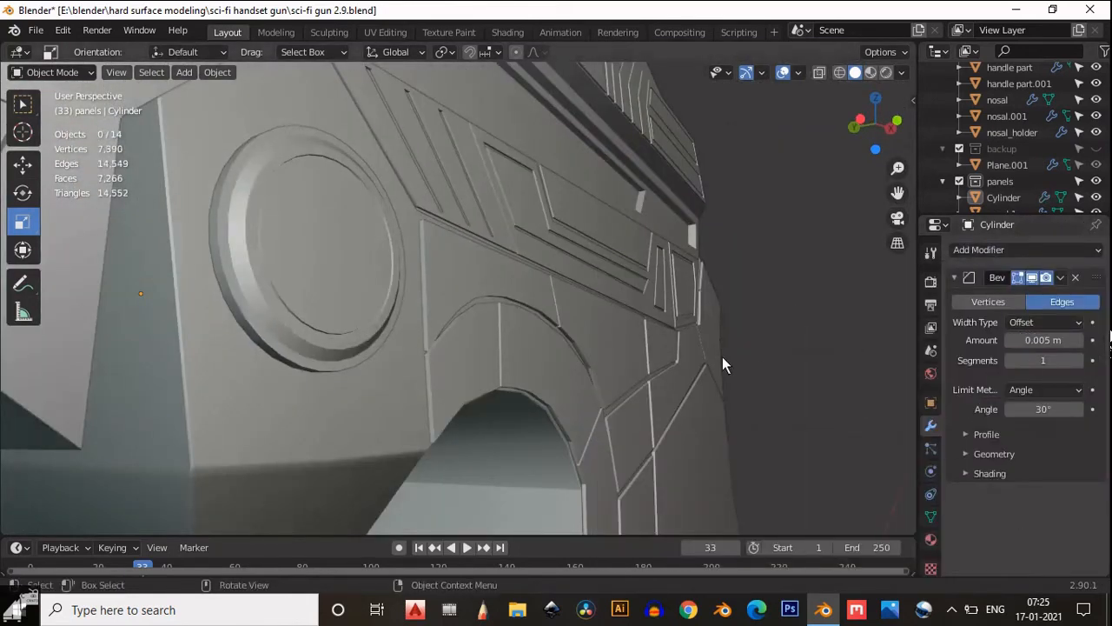
- Scale the cylinder's whole mesh by 0.859 in X and Z, keeping its Y width, and return to Object Mode
scroll(660, 363, down, 5)
middle_drag(601, 369, 378, 352)
scroll(378, 352, up, 5)
click(115, 299)
key(Tab)
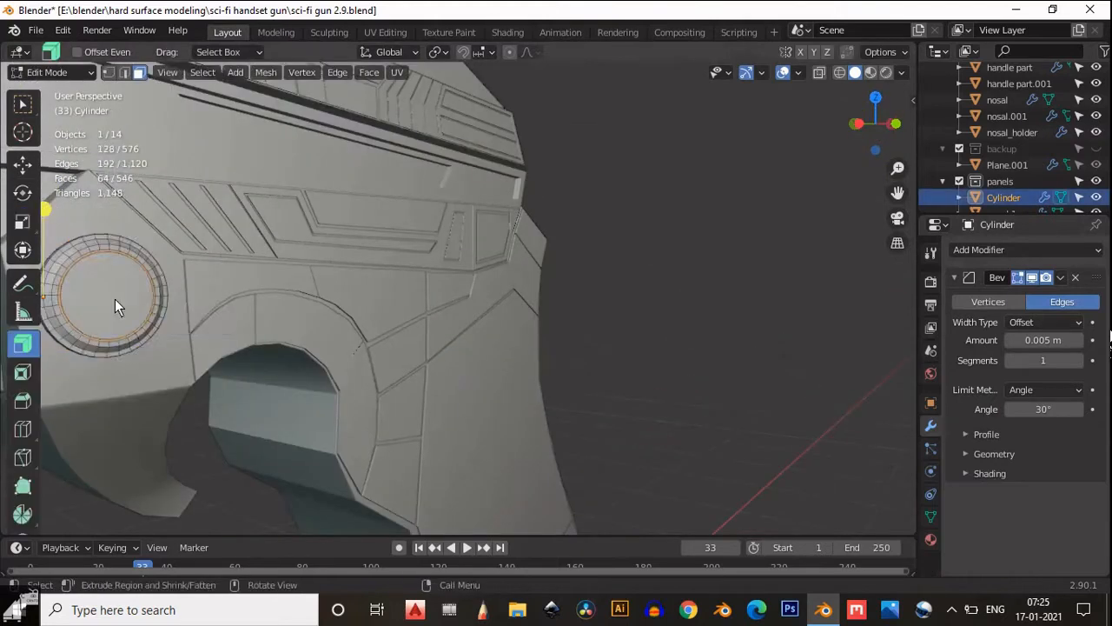
shift+middle_drag(114, 299, 239, 302)
key(a)
key(s)
key(shift+y)
click(369, 302)
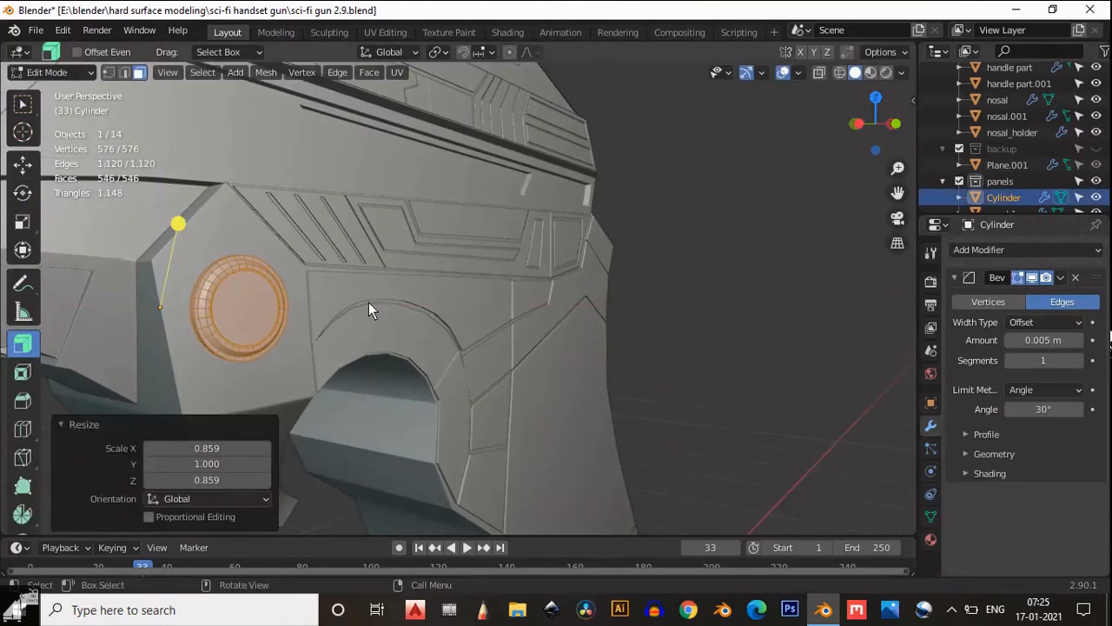
key(Tab)
click(632, 269)
- Examine the gun and its panel objects from several angles, switching the panels collection's visibility off and on
middle_drag(632, 269, 649, 163)
scroll(407, 218, down, 4)
middle_drag(370, 252, 519, 72)
middle_drag(552, 159, 452, 369)
click(643, 356)
click(592, 301)
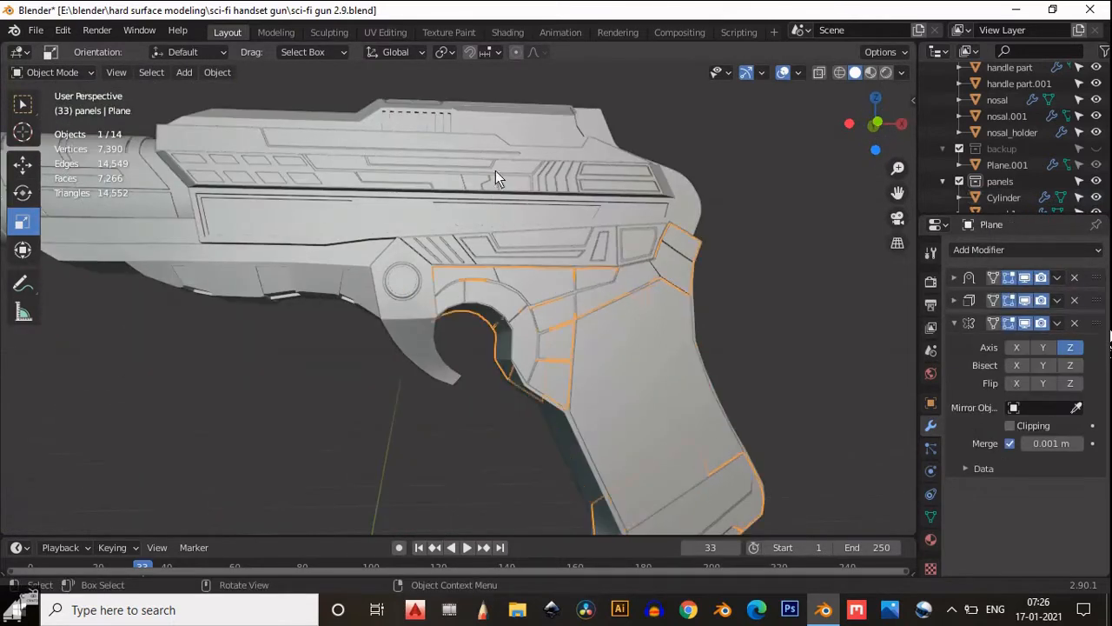
click(504, 170)
scroll(1097, 139, down, 1)
click(1097, 133)
click(1097, 133)
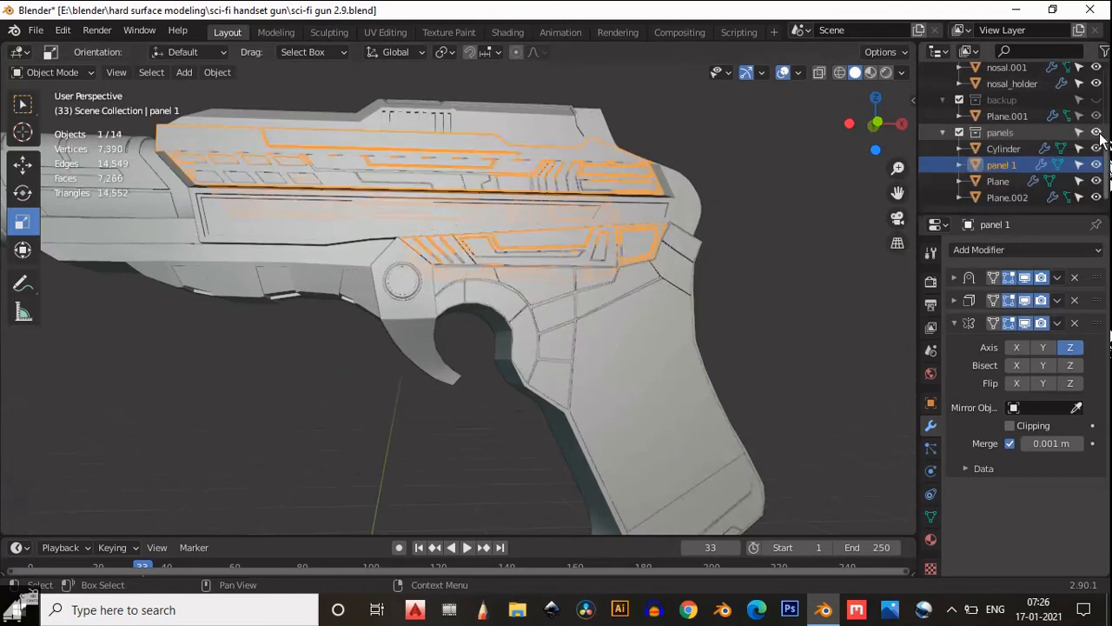
click(1097, 133)
click(1097, 133)
- Compare the block above the trigger with the round cylinder detail hidden and shown
click(401, 283)
click(1096, 149)
click(1097, 149)
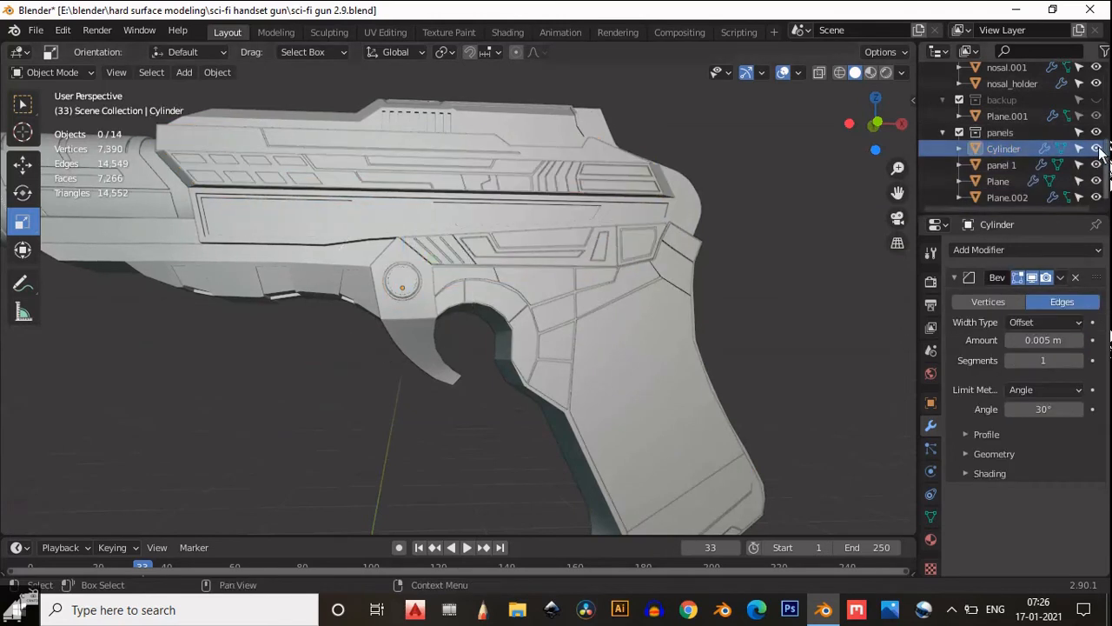
click(1097, 149)
click(1097, 148)
click(1098, 148)
click(1098, 149)
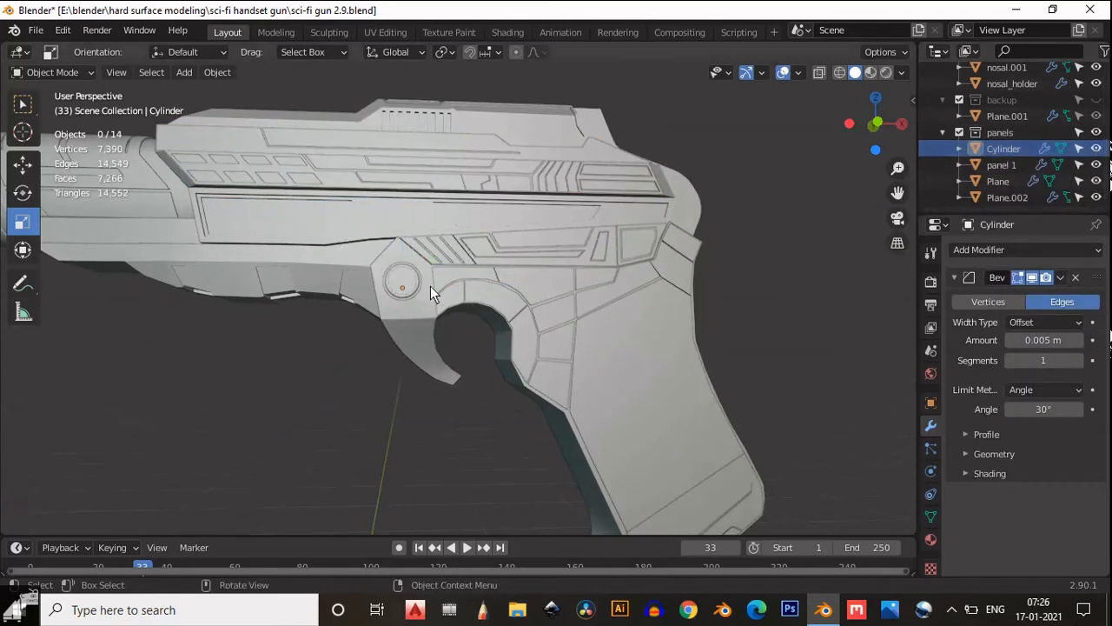
- Check the round detail above the trigger up close in Edit Mode and save the file
key(Tab)
scroll(364, 278, up, 7)
middle_drag(364, 278, 391, 321)
key(Tab)
scroll(391, 321, down, 6)
middle_drag(828, 140, 733, 151)
key(ctrl+s)
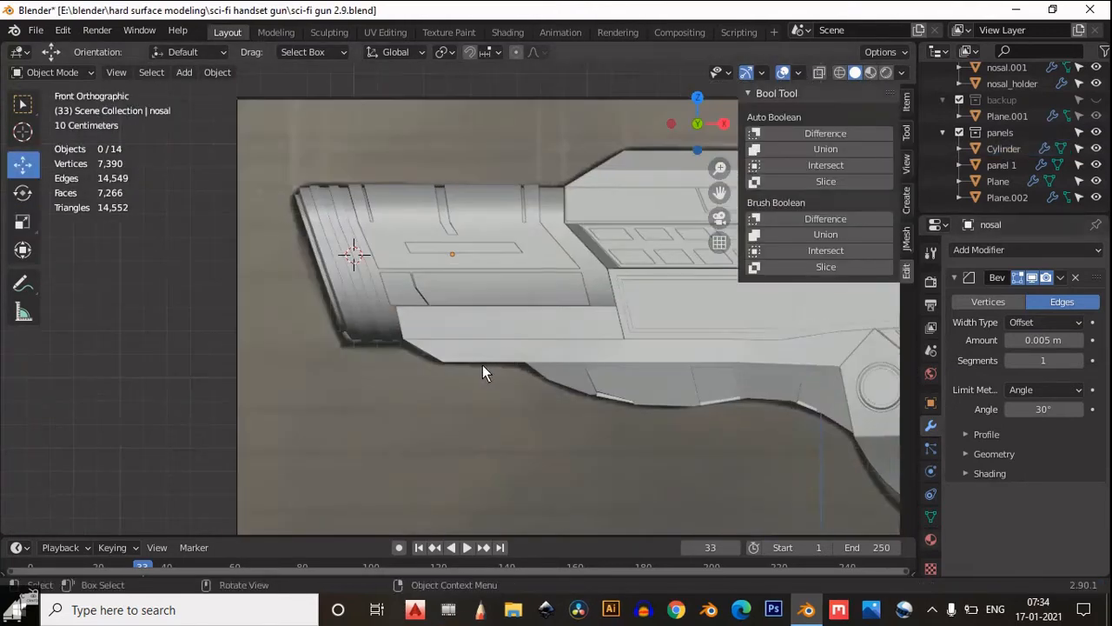
- Add a 32-vertex cylinder at the 3D cursor in the muzzle and rotate it 90° in front view
middle_drag(482, 365, 384, 414)
key(shift+a)
mouse_move(397, 256)
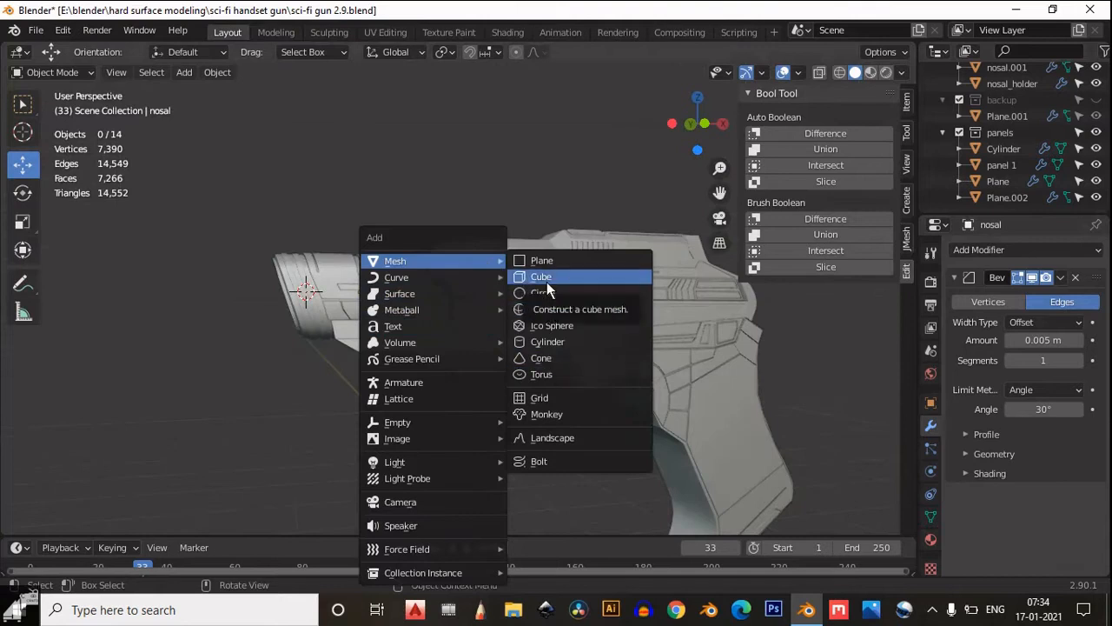
click(545, 348)
drag(697, 131, 691, 128)
click(691, 126)
scroll(440, 313, up, 5)
text(r90)
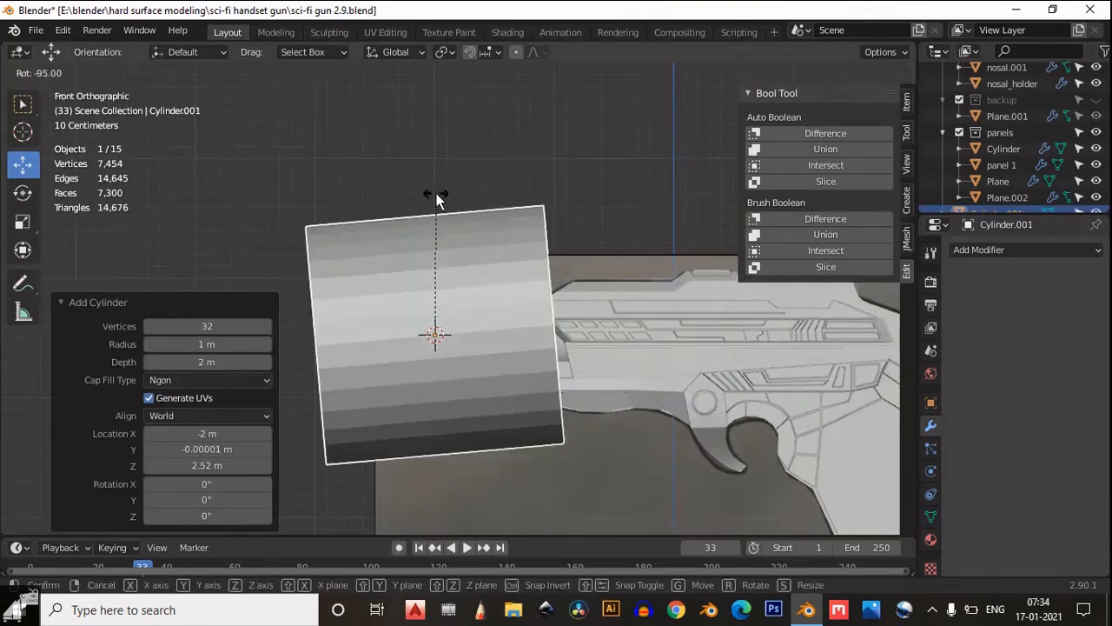
key(Return)
- Scale the cylinder down by 0.145 and refine it until it fits inside the muzzle opening, finishing with a factor of 0.929
key(s)
click(465, 343)
scroll(465, 342, up, 5)
middle_drag(465, 342, 611, 428)
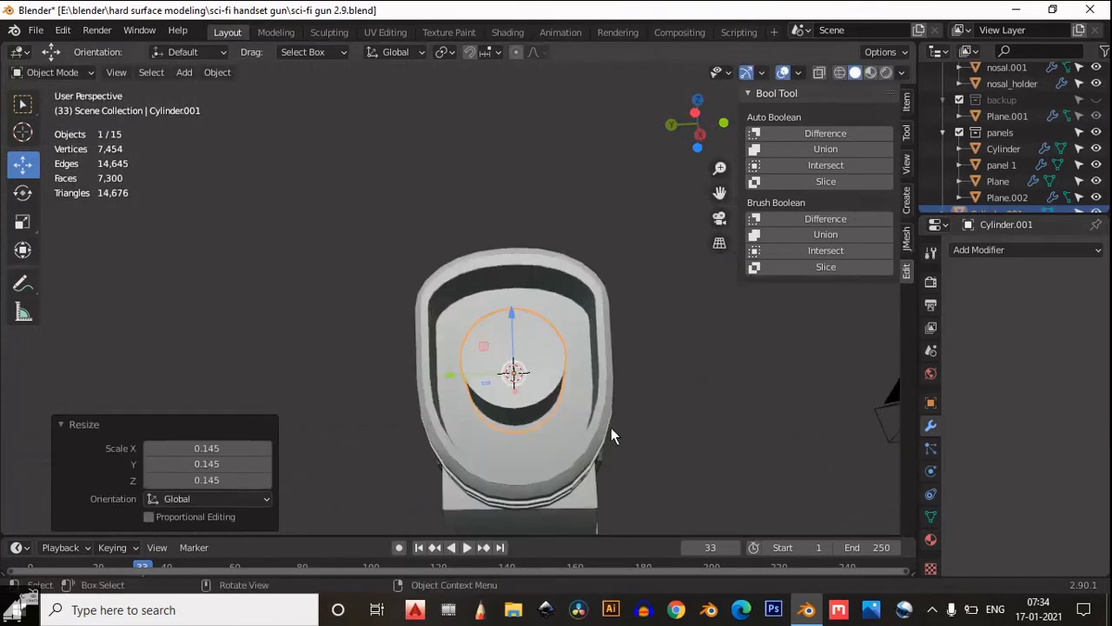
key(s)
click(538, 411)
key(s)
middle_drag(536, 409, 708, 375)
click(697, 429)
scroll(983, 180, down, 1)
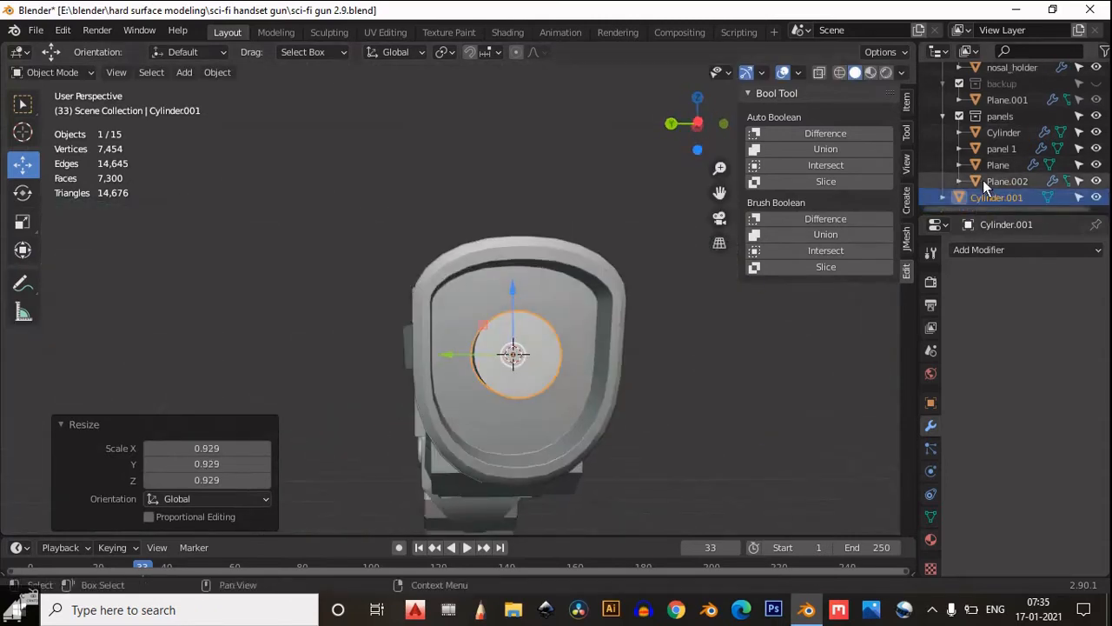
- Move the cylinder into the gun_body_parts collection
key(n)
key(m)
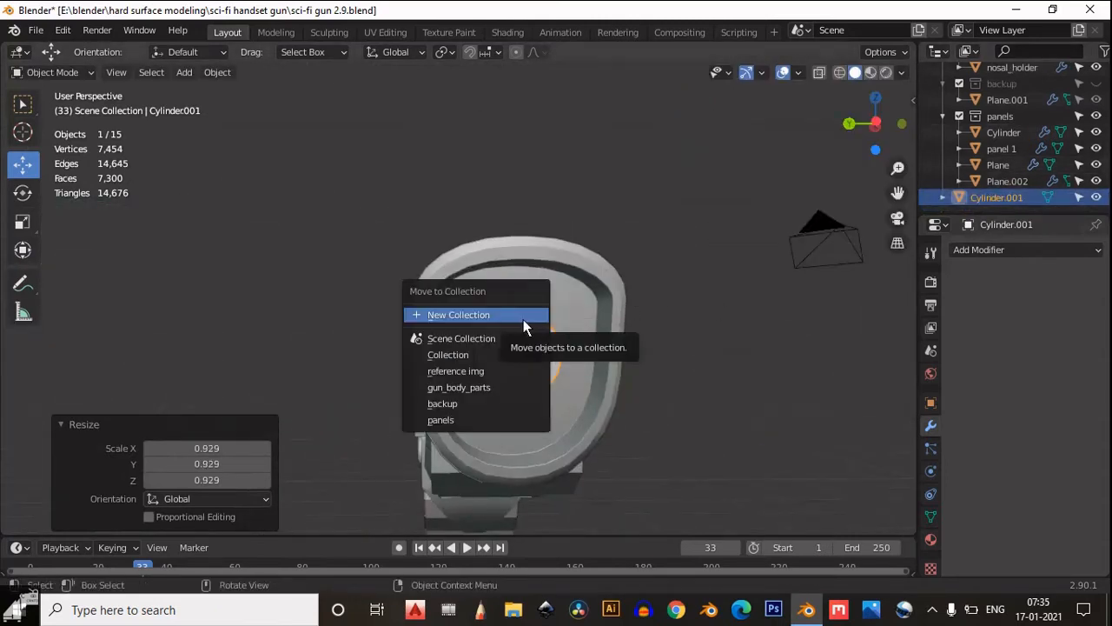
click(506, 385)
- Duplicate the cylinder in place and hide the copy, leaving the original cylinder selected
key(shift+d)
right_click(583, 354)
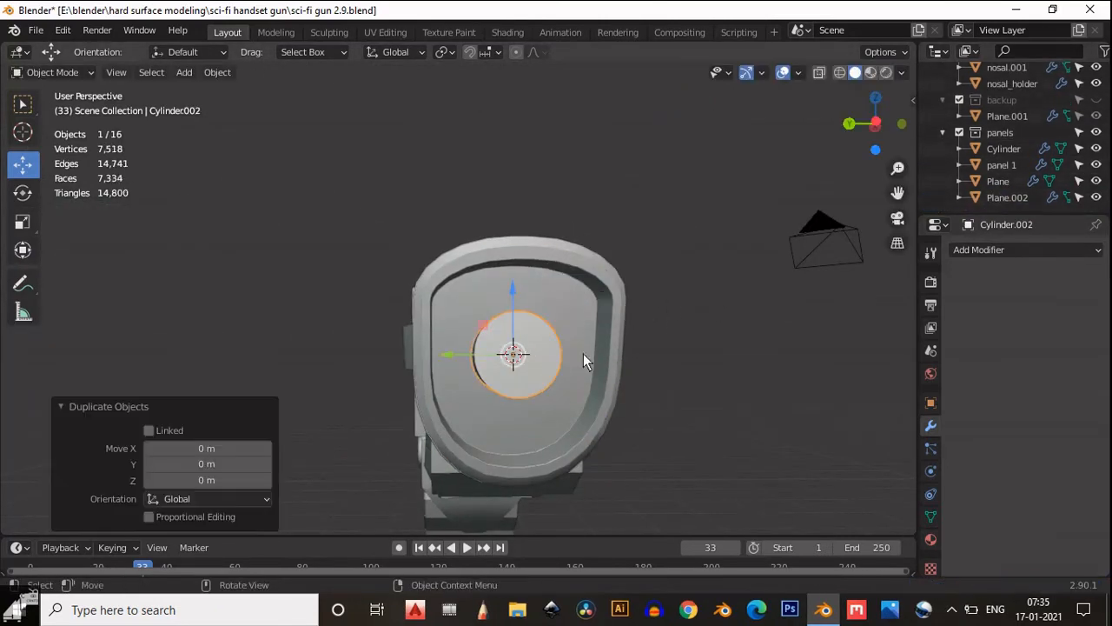
scroll(1026, 148, up, 6)
click(1096, 148)
click(1013, 132)
middle_drag(513, 348, 522, 290)
right_click(541, 355)
- Stretch the cylinder along X by 9.341 so it runs through the nozzle
key(KP_1)
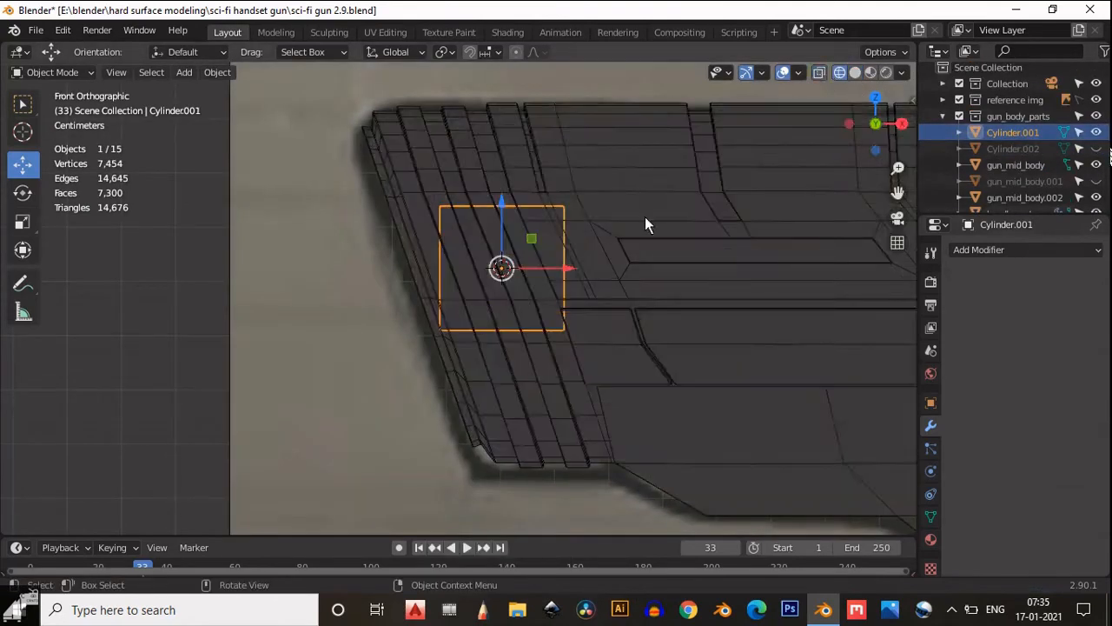
scroll(646, 223, down, 2)
key(s)
click(149, 315)
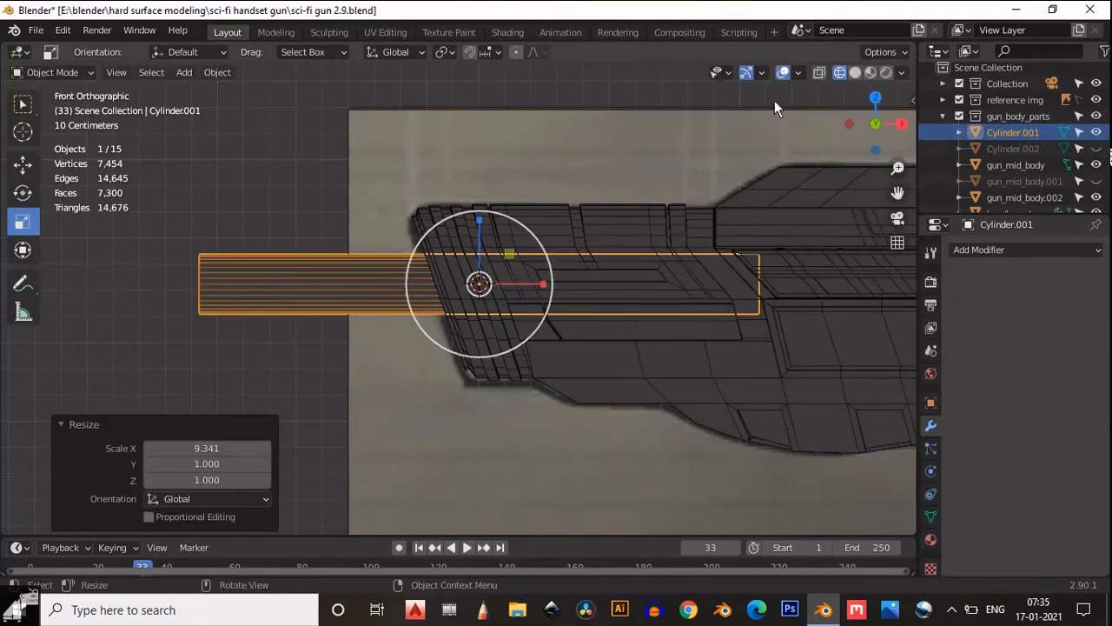
click(822, 73)
scroll(810, 73, down, 4)
click(815, 73)
middle_drag(470, 239, 619, 263)
scroll(619, 264, up, 1)
key(shift+z)
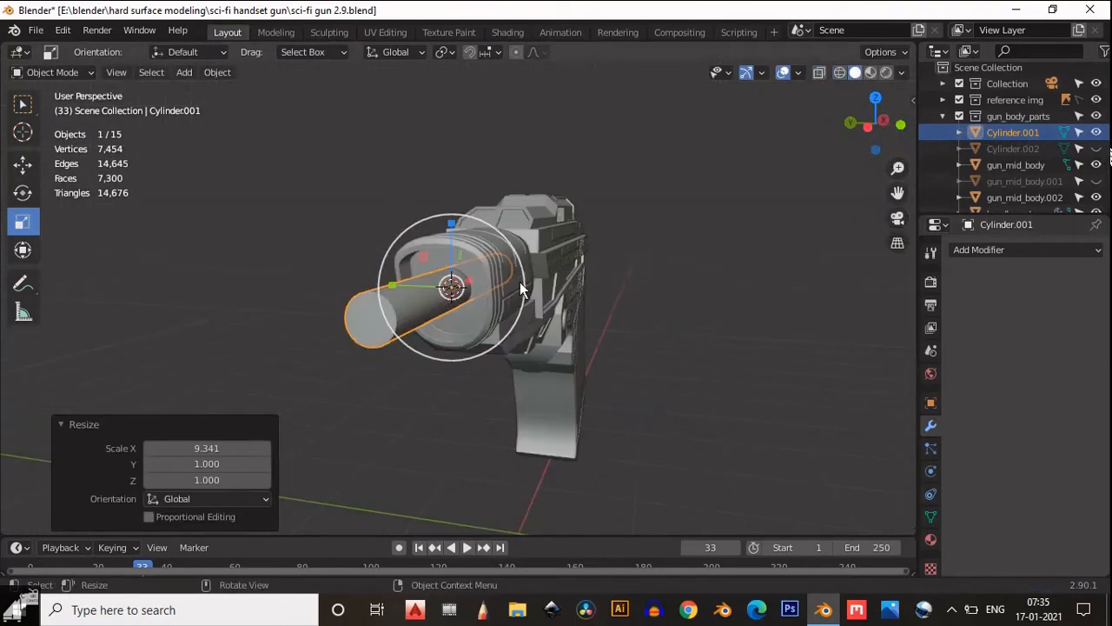
- Select the long cylinder together with the nozzle as the active object and bring up the Bool Tool options
mouse_move(520, 283)
middle_down()
mouse_move(645, 290)
mouse_move(395, 345)
mouse_move(541, 338)
mouse_move(560, 367)
mouse_move(514, 365)
middle_up()
shift+click(468, 328)
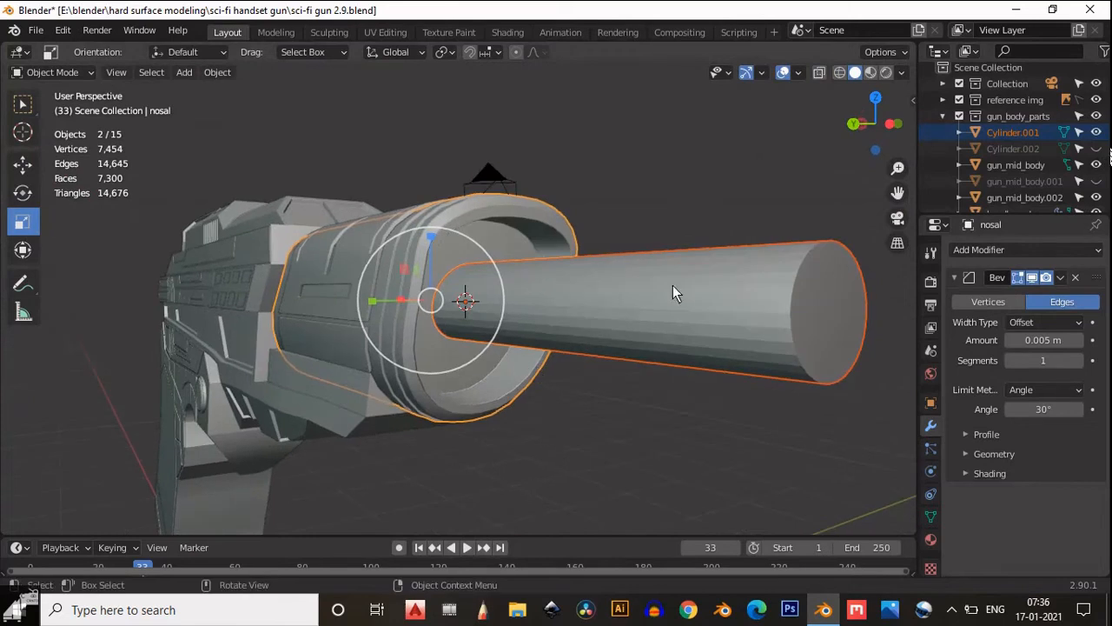
click(912, 100)
- Try an Auto Boolean Difference of the cylinder from the nozzle, inspect the hole and undo the operation
click(825, 133)
scroll(565, 312, up, 3)
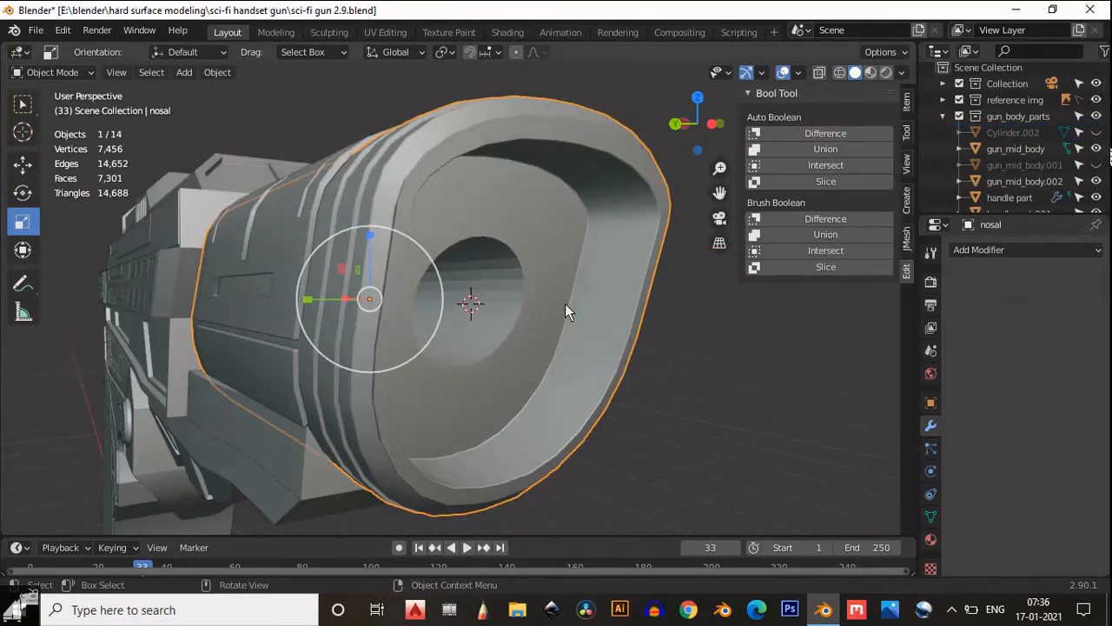
right_click(565, 303)
click(565, 303)
middle_drag(587, 374, 662, 281)
scroll(544, 338, down, 3)
key(ctrl+z)
key(ctrl+z)
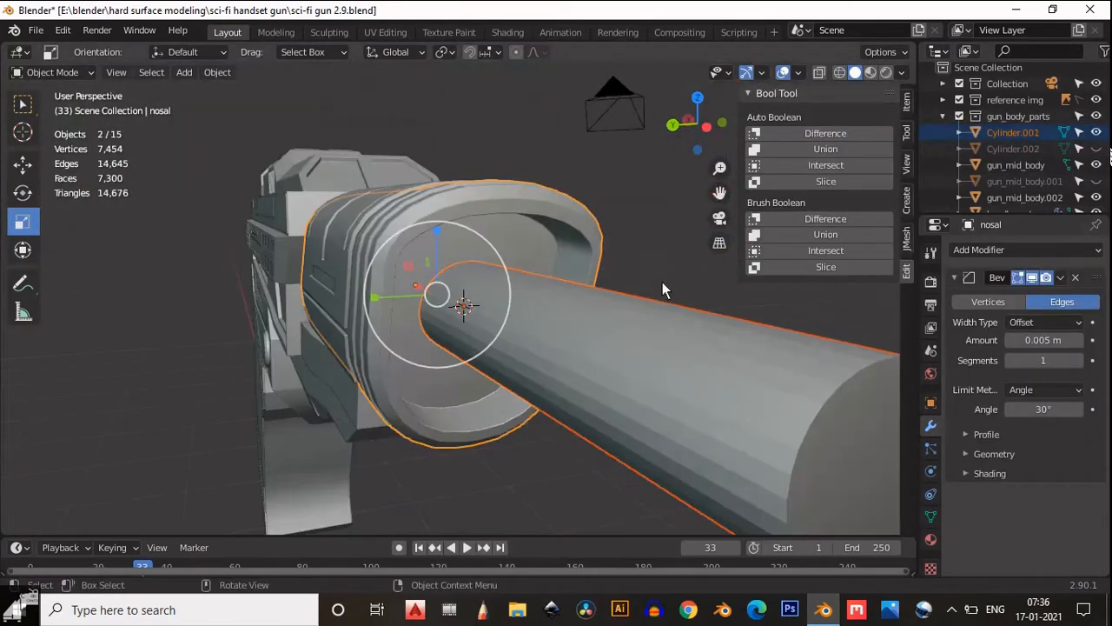
- Cut the cylinder out of the nozzle with a Brush Boolean Difference and inspect the round hole
click(847, 218)
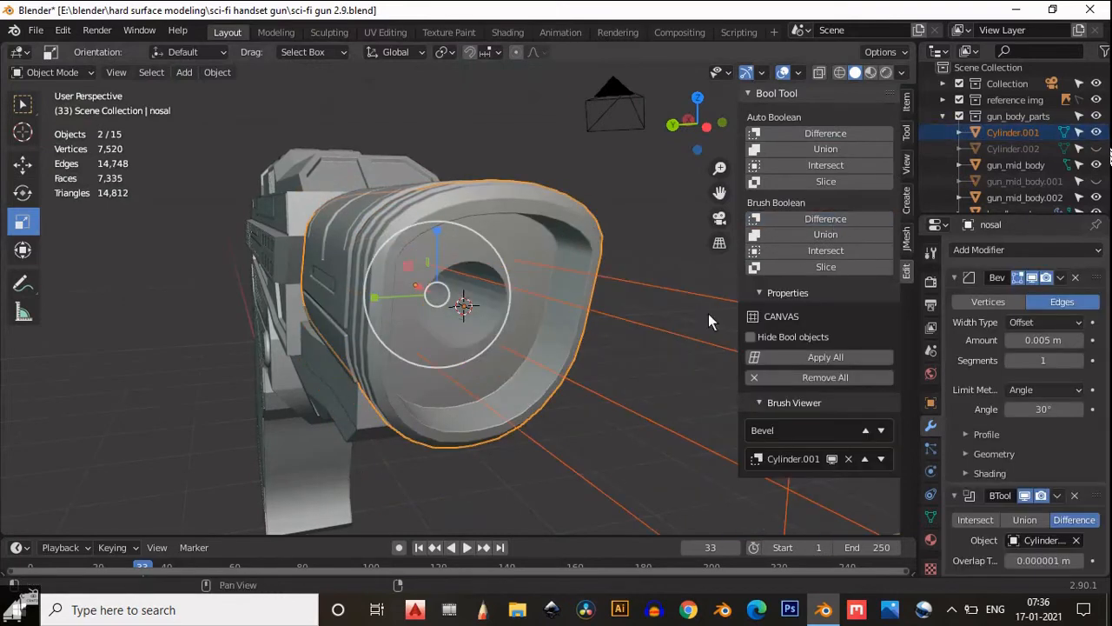
mouse_move(556, 300)
middle_down()
mouse_move(489, 309)
mouse_move(552, 270)
middle_up()
scroll(552, 270, up, 1)
click(649, 176)
right_click(644, 181)
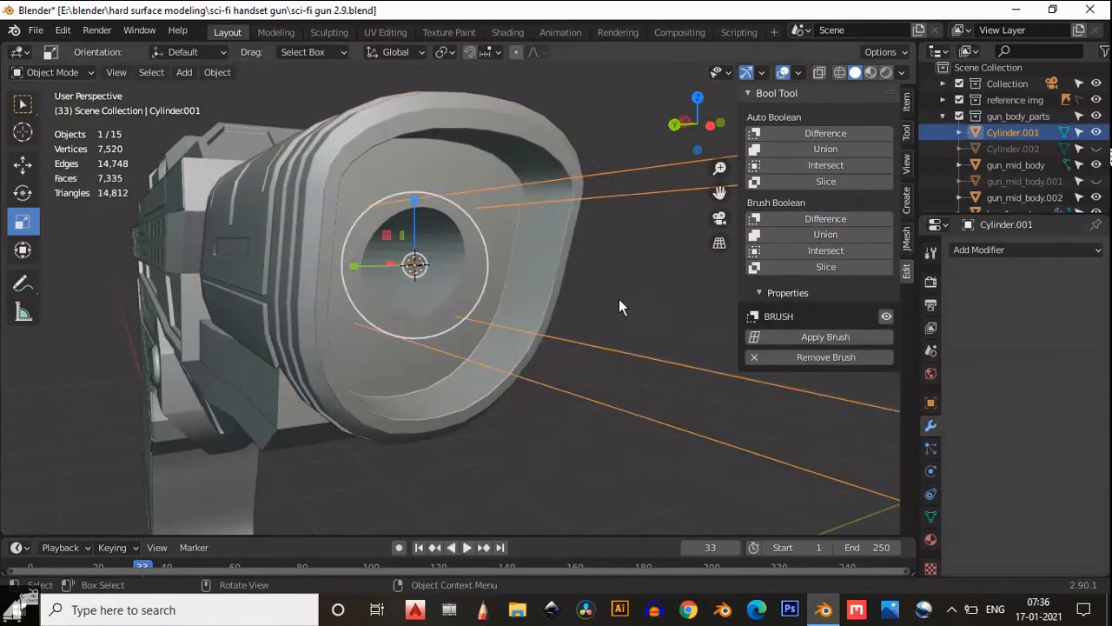
mouse_move(619, 298)
middle_down()
mouse_move(454, 296)
mouse_move(506, 296)
mouse_move(464, 363)
middle_up()
- Apply the nozzle's boolean modifier and delete the long cutter cylinder
click(677, 287)
click(1059, 496)
click(1043, 513)
scroll(504, 300, up, 3)
click(660, 435)
key(x)
click(663, 437)
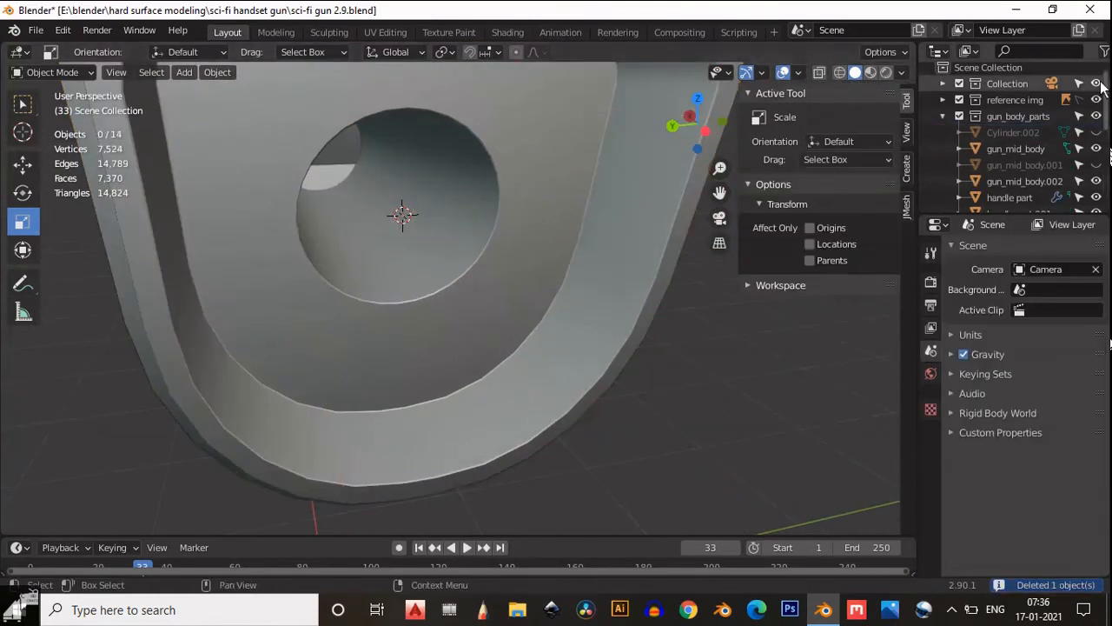
- Make the hidden duplicate Cylinder.002 in the gun_body_parts collection visible again
click(1096, 165)
middle_drag(1097, 172, 1095, 148)
click(1095, 130)
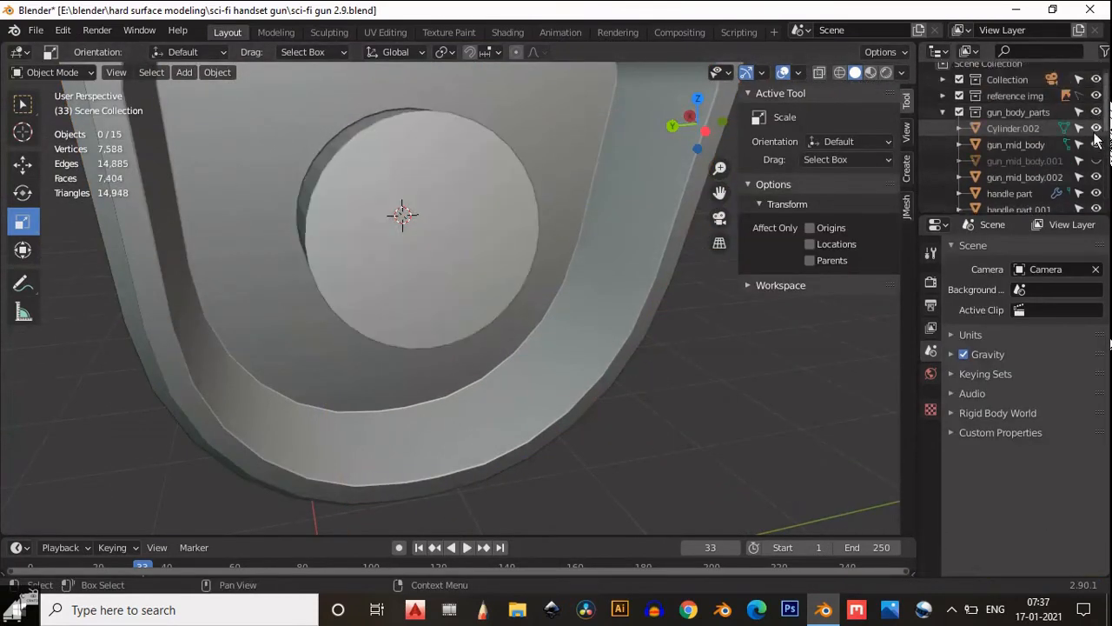
scroll(430, 235, down, 4)
middle_drag(348, 247, 382, 217)
scroll(430, 236, up, 4)
- Move the duplicate cylinder about 0.16 m along X, back into the nozzle's hole
click(21, 167)
middle_drag(217, 222, 303, 206)
scroll(386, 236, down, 3)
click(395, 270)
key(Tab)
key(Tab)
scroll(303, 206, up, 2)
drag(304, 206, 305, 195)
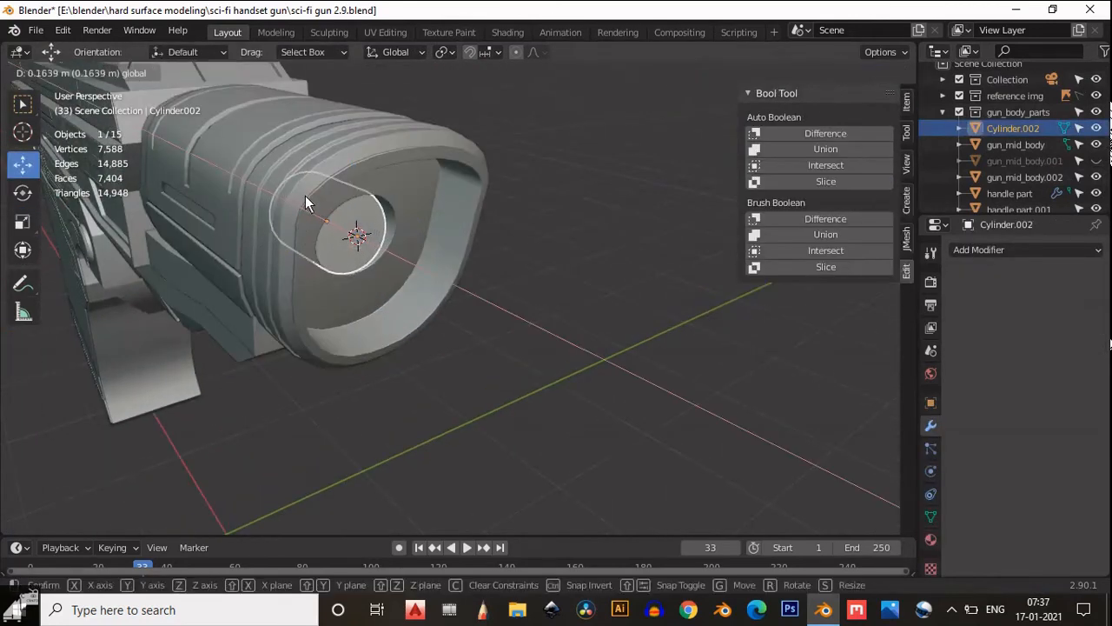
click(305, 195)
- Fine-tune the cylinder's depth in the hole by moving it 0.00928 m along X
scroll(346, 232, up, 3)
middle_drag(346, 232, 372, 201)
scroll(306, 263, up, 4)
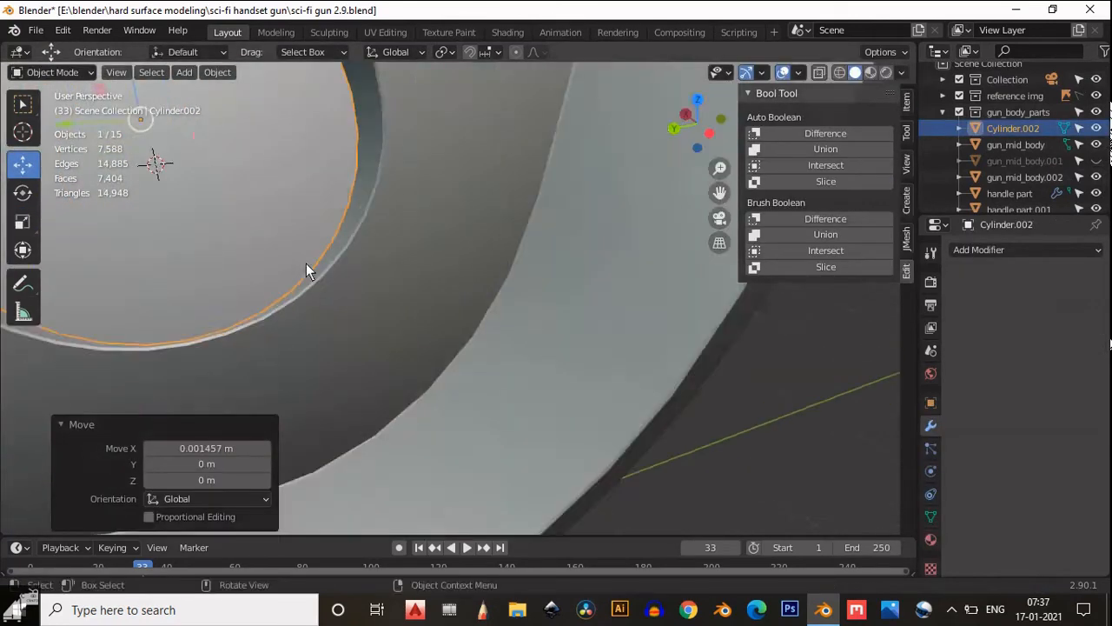
shift+middle_drag(306, 263, 616, 398)
drag(331, 193, 338, 200)
middle_drag(669, 226, 614, 179)
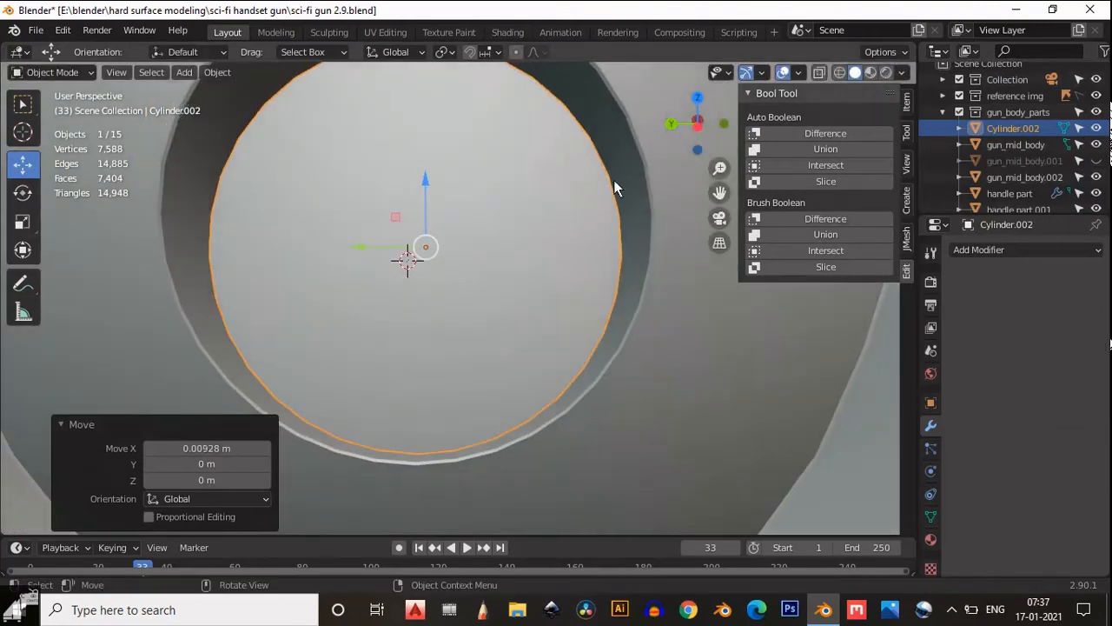
click(697, 123)
key(Tab)
key(i)
right_click(513, 224)
key(Tab)
- With X-ray on, inset both end caps of the cylinder by 0.2504 m and delete the inner faces
shift+click(643, 165)
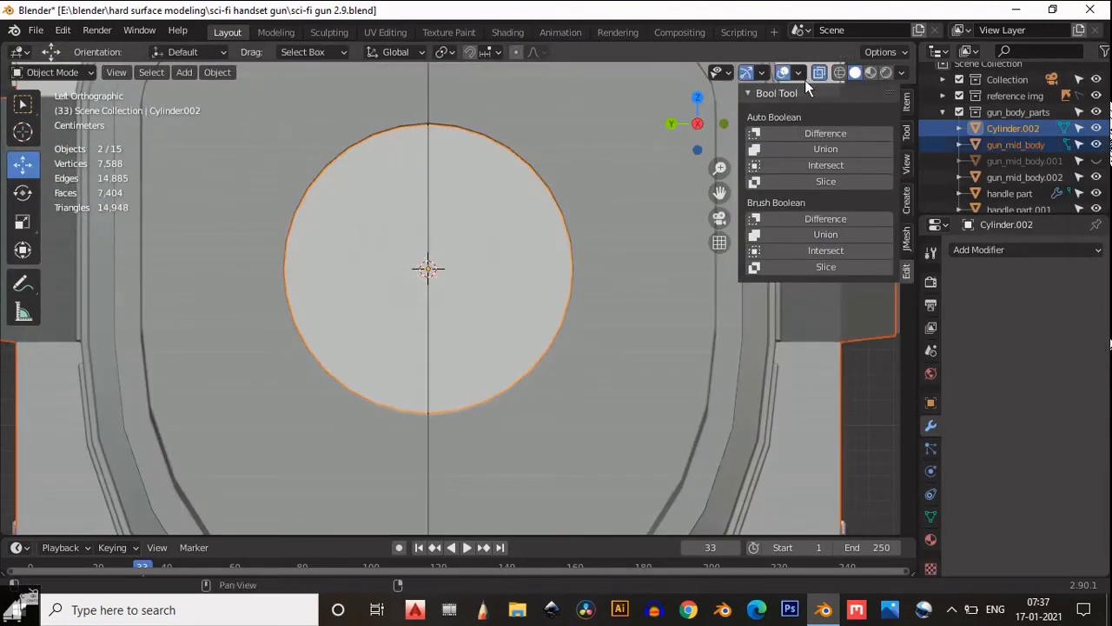
click(697, 124)
click(450, 210)
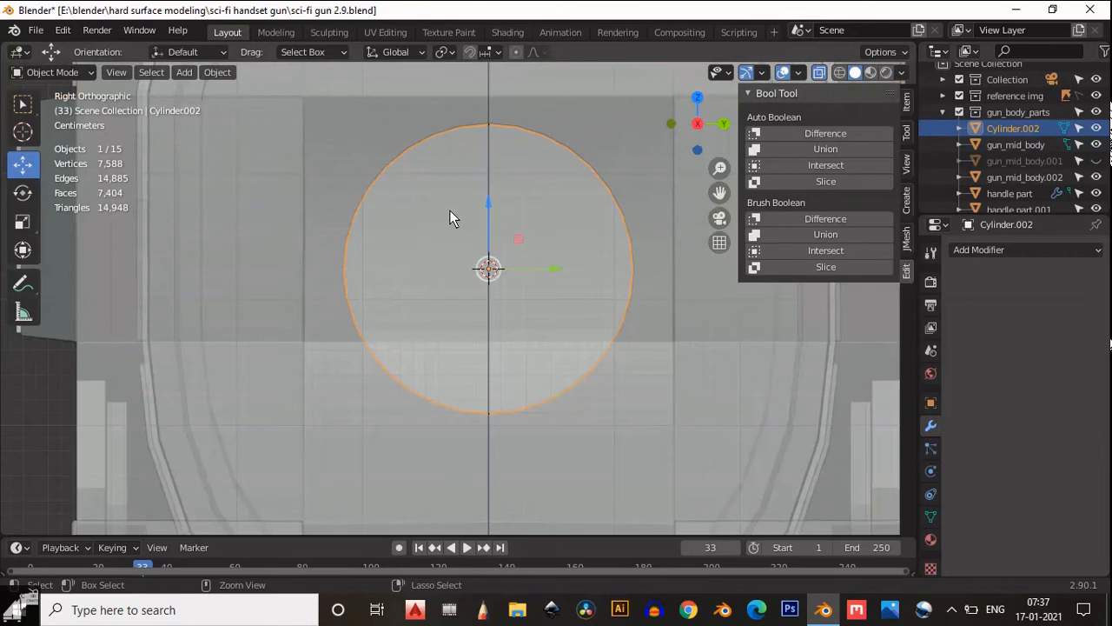
click(697, 123)
key(Tab)
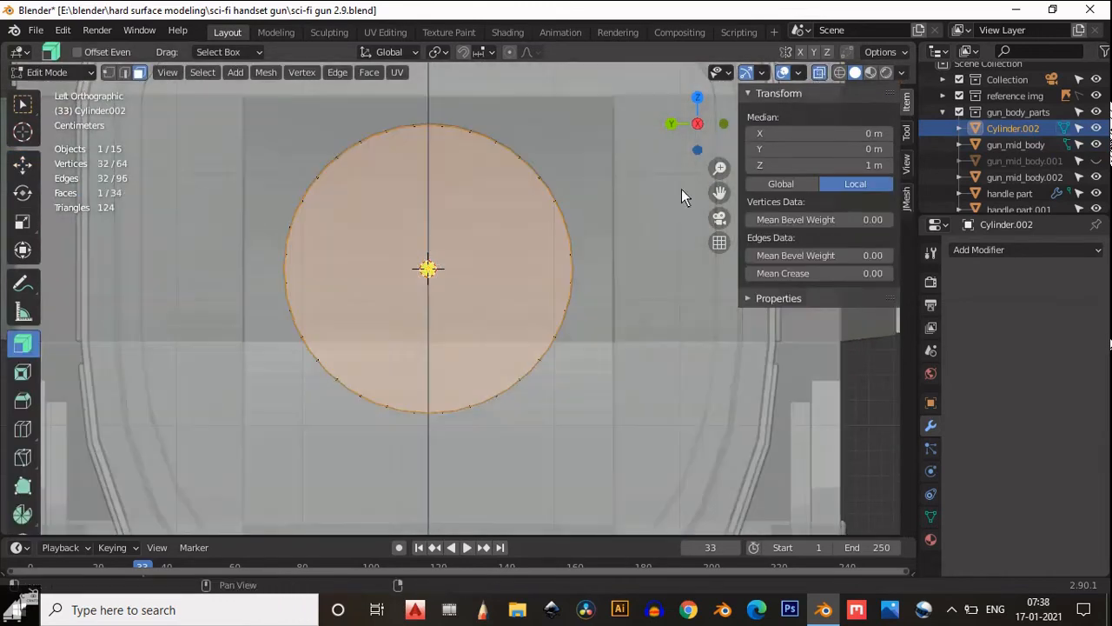
key(i)
click(620, 224)
key(x)
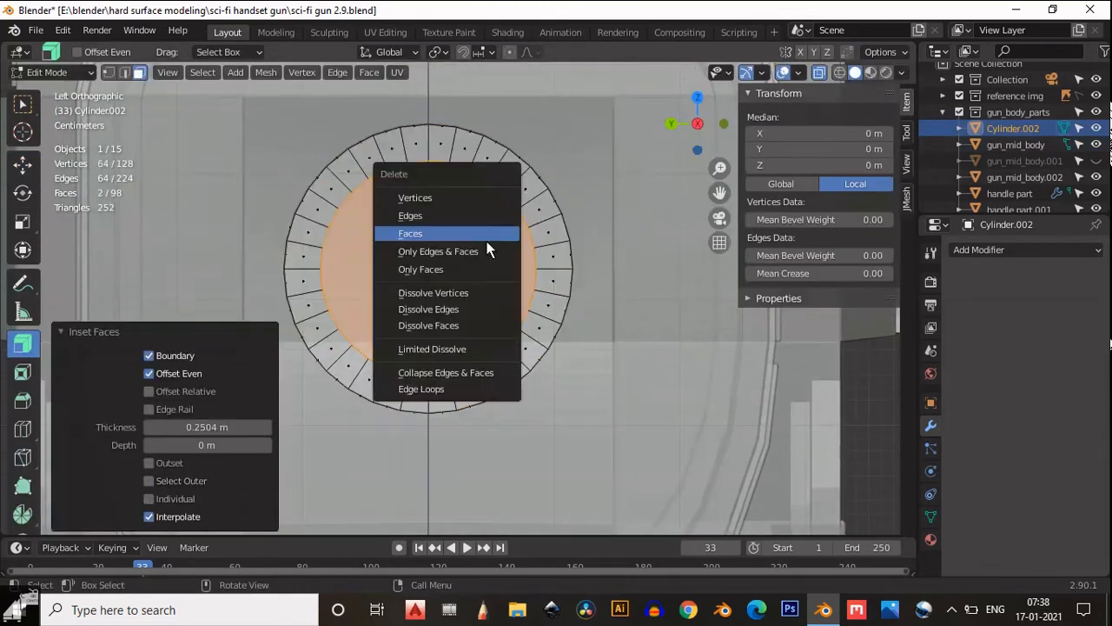
click(485, 237)
- Fill the tube's inner wall with faces between the two inset rings, all the way around
scroll(414, 95, up, 2)
click(414, 95)
key(1)
middle_drag(441, 176, 448, 215)
key(2)
click(449, 217)
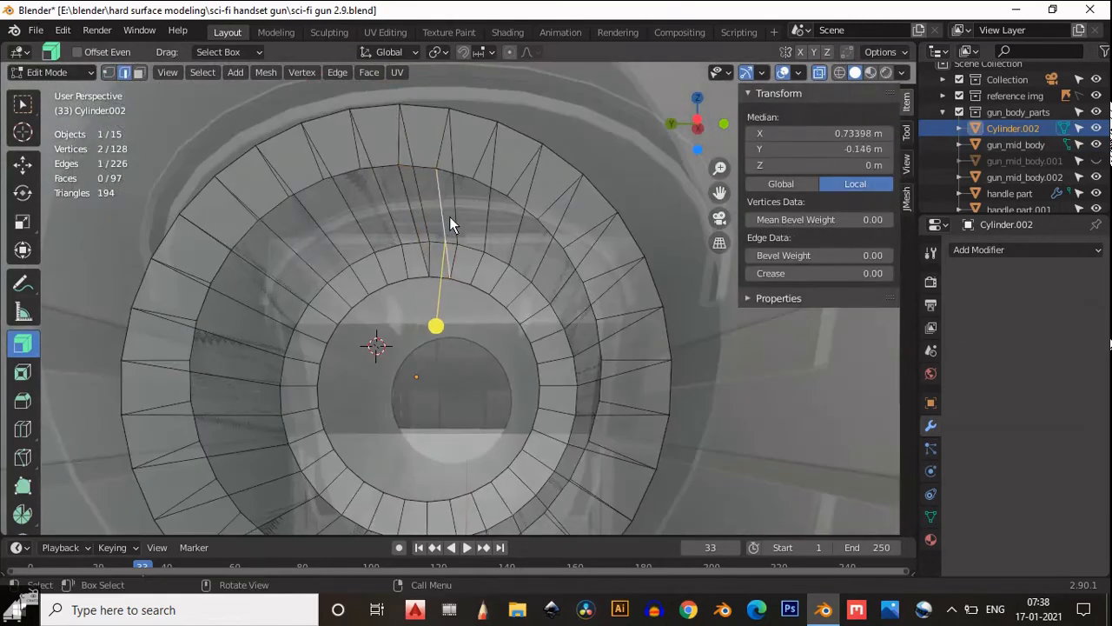
key(f)
key(f)
key(f)
key(f)
key(f)
key(f)
key(f)
key(f)
key(f)
key(f)
key(f)
key(f)
key(f)
key(f)
key(f)
key(f)
key(f)
key(f)
key(f)
key(f)
- Turn X-ray off and shade the hollow cylinder smooth in Object Mode
click(818, 73)
scroll(487, 252, down, 4)
middle_drag(409, 247, 333, 302)
key(Tab)
right_click(333, 302)
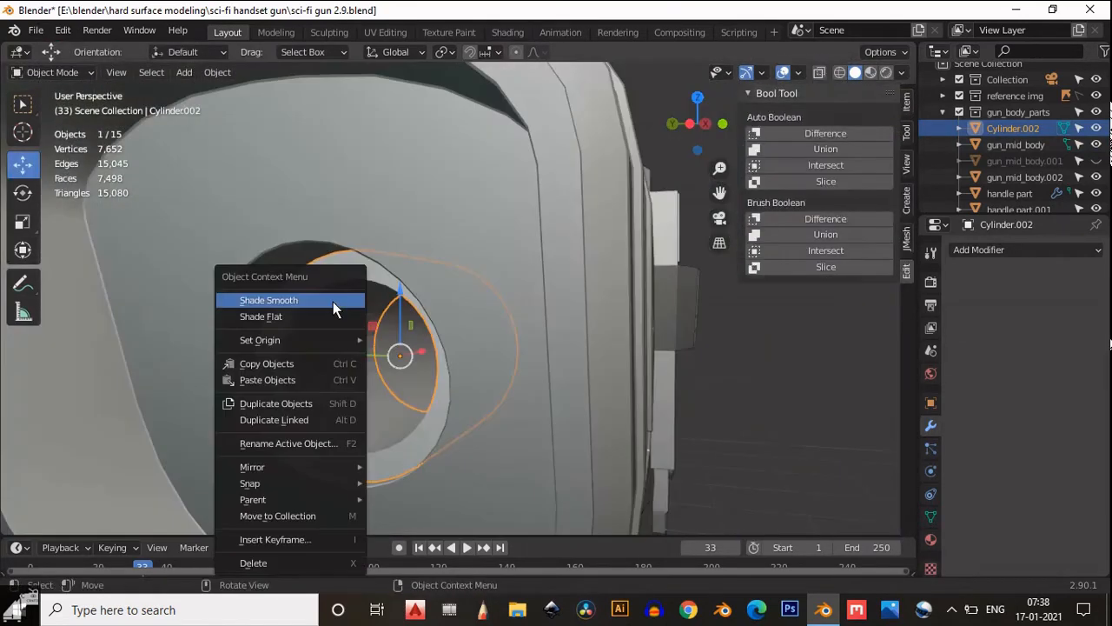
click(333, 301)
click(930, 516)
click(1002, 553)
- Add a Bevel modifier to the tube with an amount of 0.005 m and the Angle limit method
click(931, 425)
click(1026, 249)
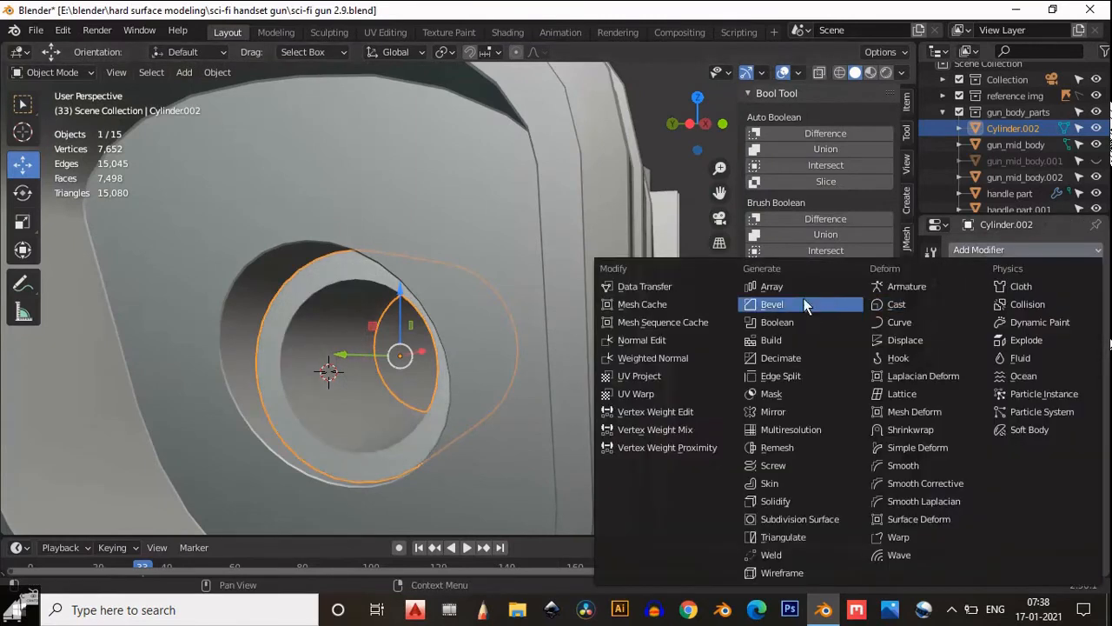
click(771, 304)
click(1042, 340)
text(0.005)
key(Return)
click(1045, 389)
click(990, 423)
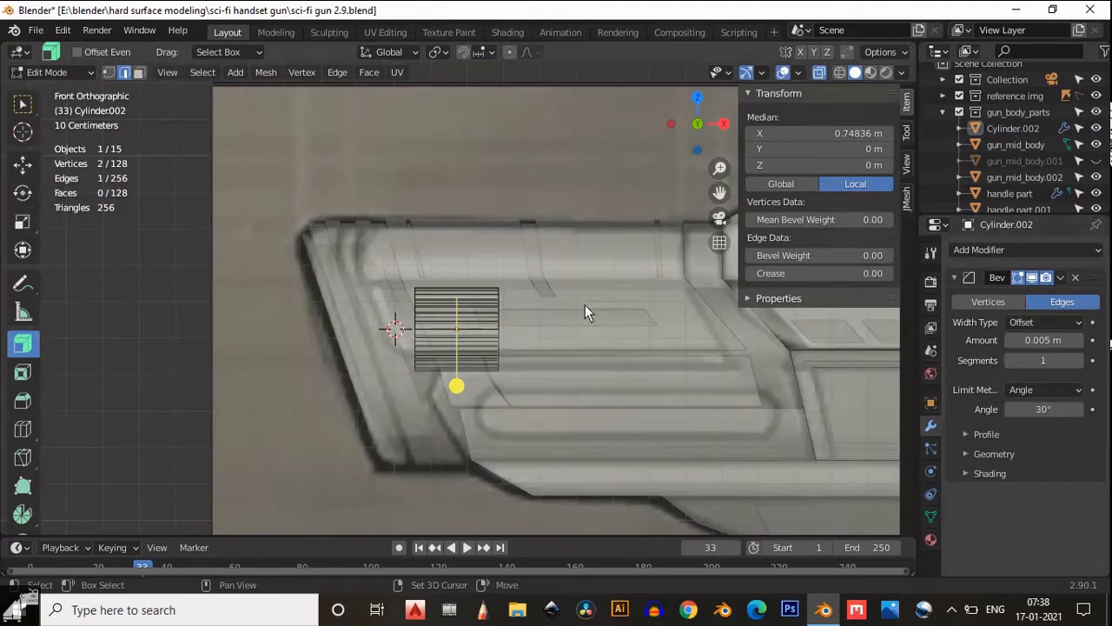
- Extend the tube inside the nozzle by moving the vertices of one end along X in front view
drag(443, 178, 360, 402)
key(g)
key(x)
click(750, 294)
scroll(509, 238, down, 3)
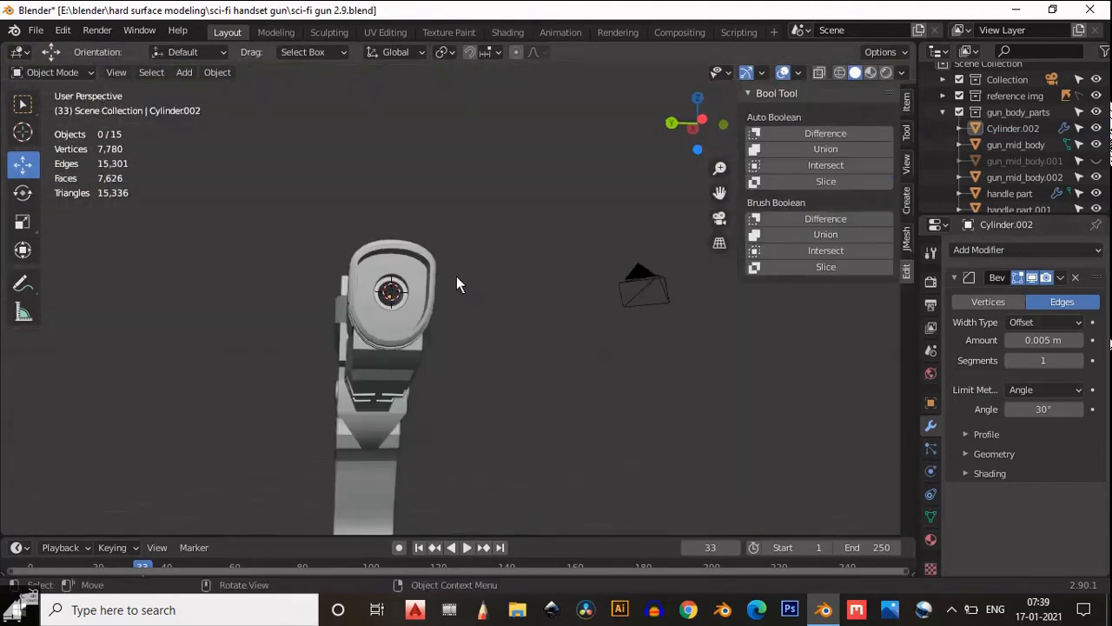
- Try insetting the nozzle's recessed faces around the barrel hole with a value of 0.05
scroll(456, 276, up, 8)
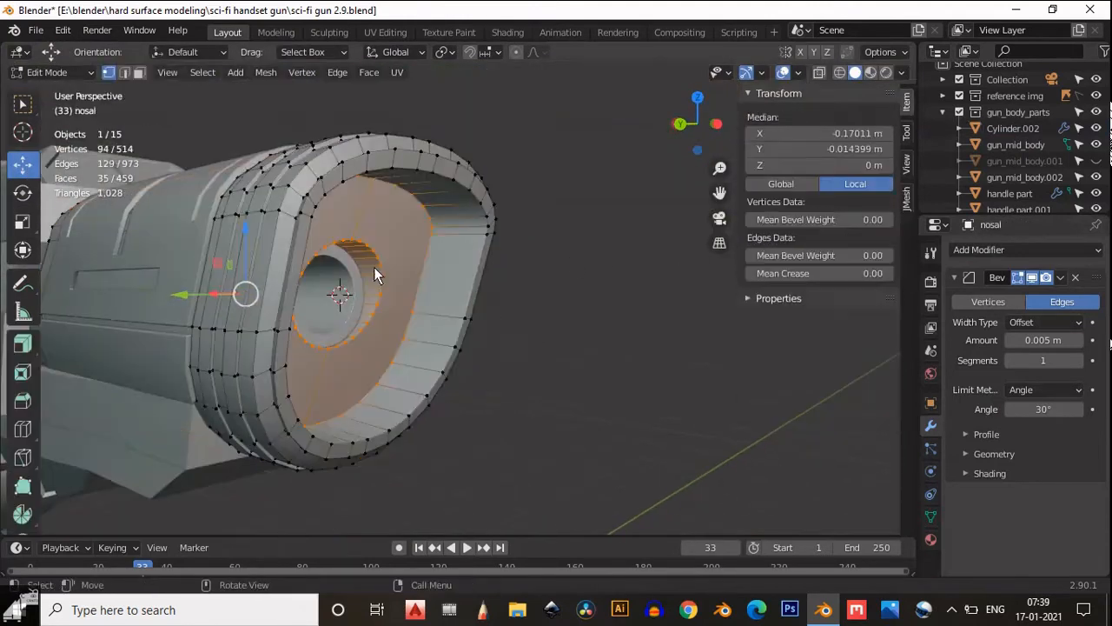
middle_drag(374, 266, 387, 221)
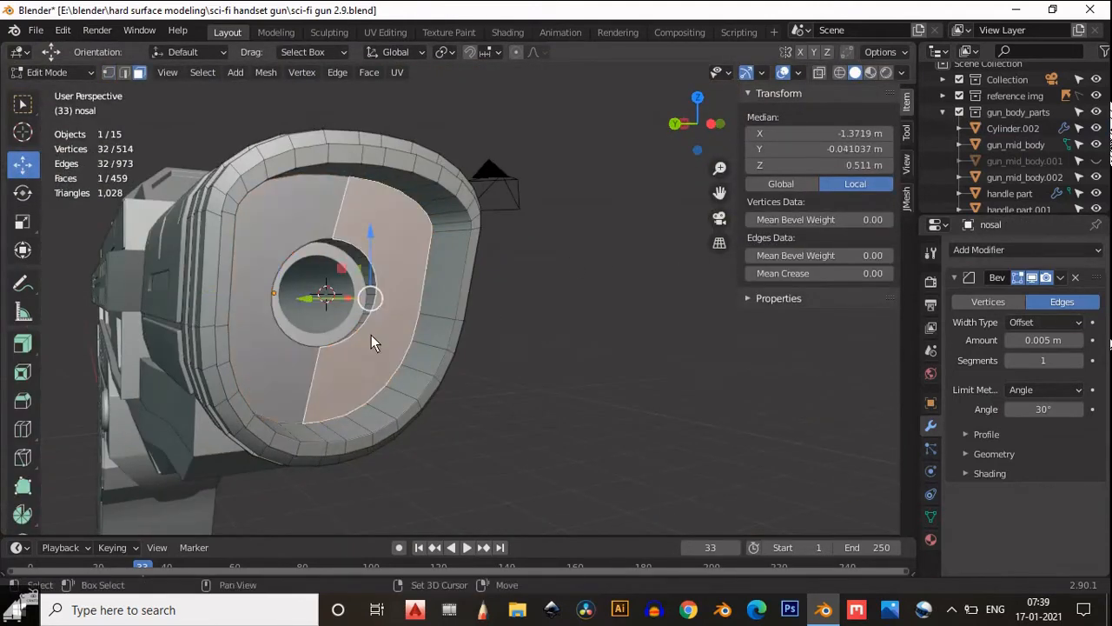
shift+click(283, 348)
key(i)
click(657, 343)
middle_drag(656, 343, 413, 401)
click(221, 425)
text(0.05)
key(Return)
scroll(337, 327, up, 2)
- Try extruding and shrinking the inset nozzle faces inward, undo these changes, and return to Object Mode
click(23, 222)
click(23, 343)
mouse_move(413, 398)
mouse_down()
mouse_move(418, 346)
mouse_move(422, 380)
mouse_up()
middle_drag(422, 380, 412, 295)
key(ctrl+z)
key(alt+s)
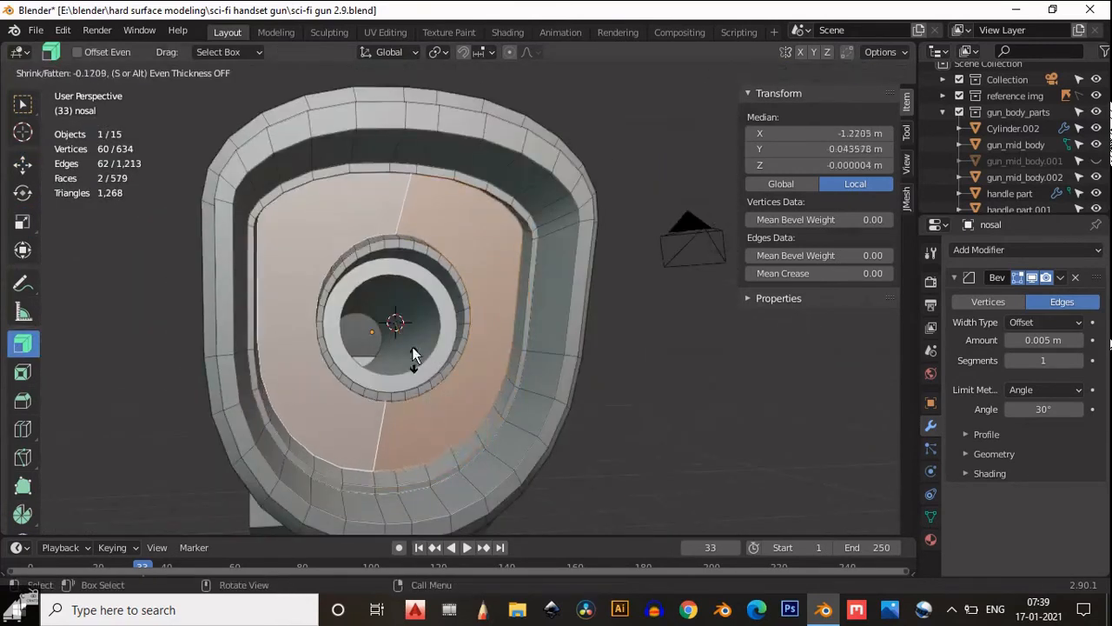
drag(412, 347, 453, 351)
mouse_move(453, 351)
middle_down()
mouse_move(447, 419)
mouse_move(437, 367)
mouse_move(474, 347)
middle_up()
key(ctrl+z)
key(Tab)
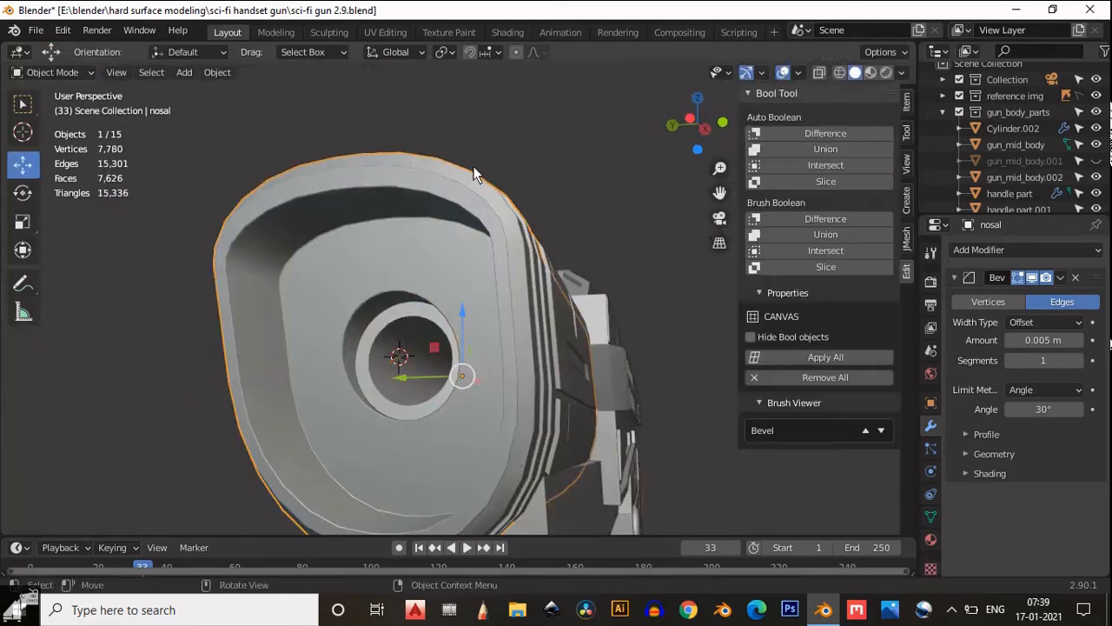
- Move the nozzle's recessed faces around the barrel hole along X
middle_drag(474, 174, 609, 187)
key(Tab)
click(22, 164)
middle_drag(121, 287, 252, 309)
key(g)
key(x)
click(258, 288)
scroll(359, 309, down, 1)
middle_drag(469, 295, 356, 317)
- Select the barrel tube's front ring of faces in Edit Mode and move it about -0.048 m along X
key(Tab)
click(356, 317)
key(Tab)
alt+click(305, 280)
middle_drag(306, 281, 365, 292)
key(g)
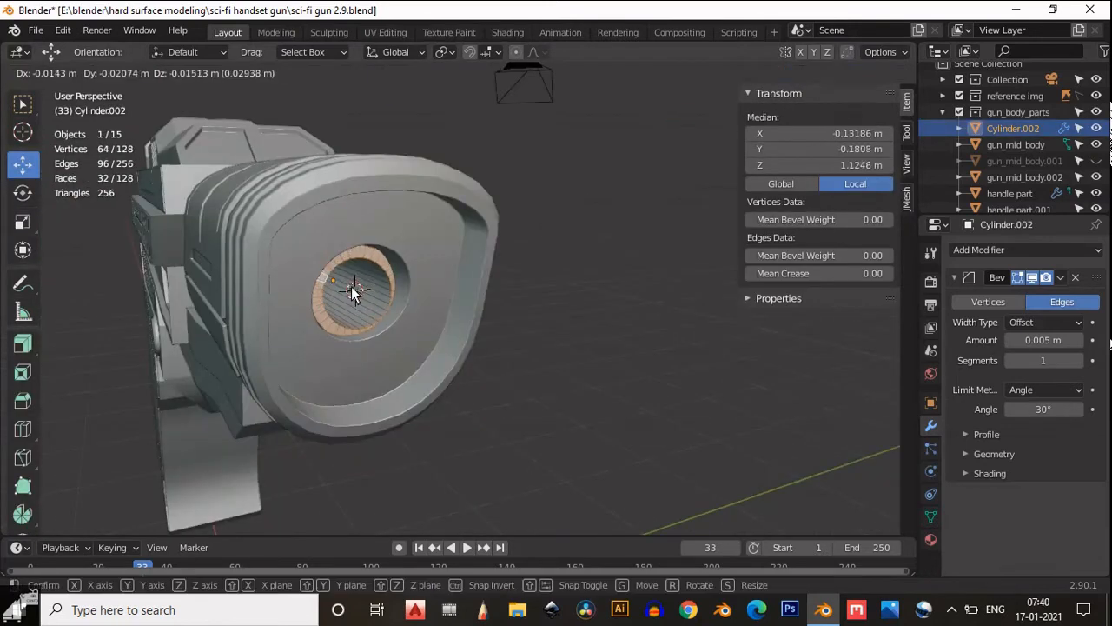
right_click(351, 287)
scroll(352, 288, up, 5)
key(g)
key(x)
middle_drag(218, 286, 436, 294)
click(411, 299)
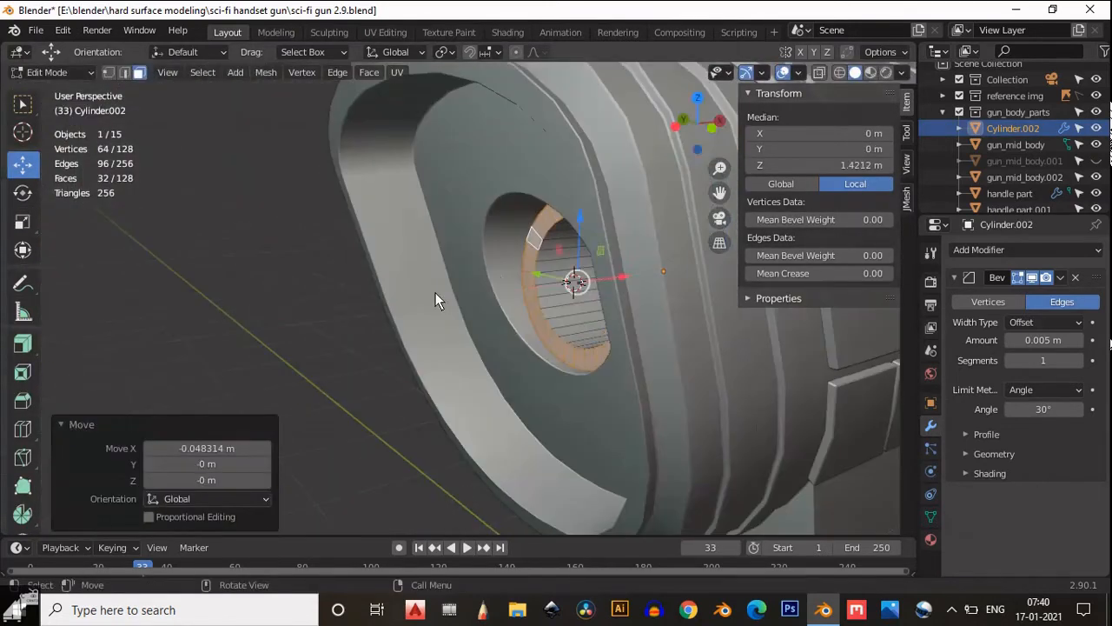
- Adjust the tube's front ring once more along X and deselect the tube in Object Mode
key(g)
key(x)
click(618, 279)
scroll(385, 366, down, 4)
key(Tab)
click(385, 368)
- Examine the whole gun from several sides, including the trigger opening and the handle
middle_drag(385, 369, 568, 373)
scroll(568, 373, down, 7)
middle_drag(873, 335, 683, 323)
scroll(810, 321, up, 5)
scroll(283, 339, down, 5)
scroll(462, 390, up, 6)
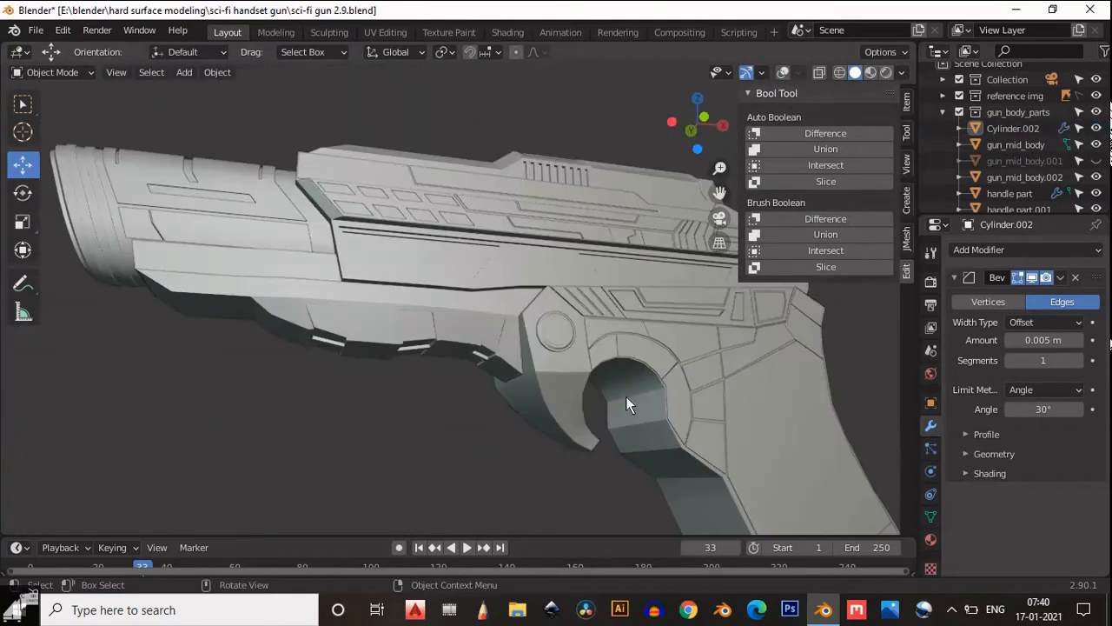
middle_drag(625, 396, 443, 368)
scroll(585, 412, up, 2)
scroll(588, 355, down, 6)
scroll(442, 369, down, 2)
scroll(486, 339, up, 5)
middle_drag(532, 305, 455, 322)
scroll(620, 315, up, 2)
scroll(529, 342, down, 4)
scroll(513, 361, up, 3)
scroll(514, 362, up, 1)
- Select the handle part's inner faces around the trigger opening and extrude them by -0.248 m
click(455, 322)
key(Tab)
click(819, 73)
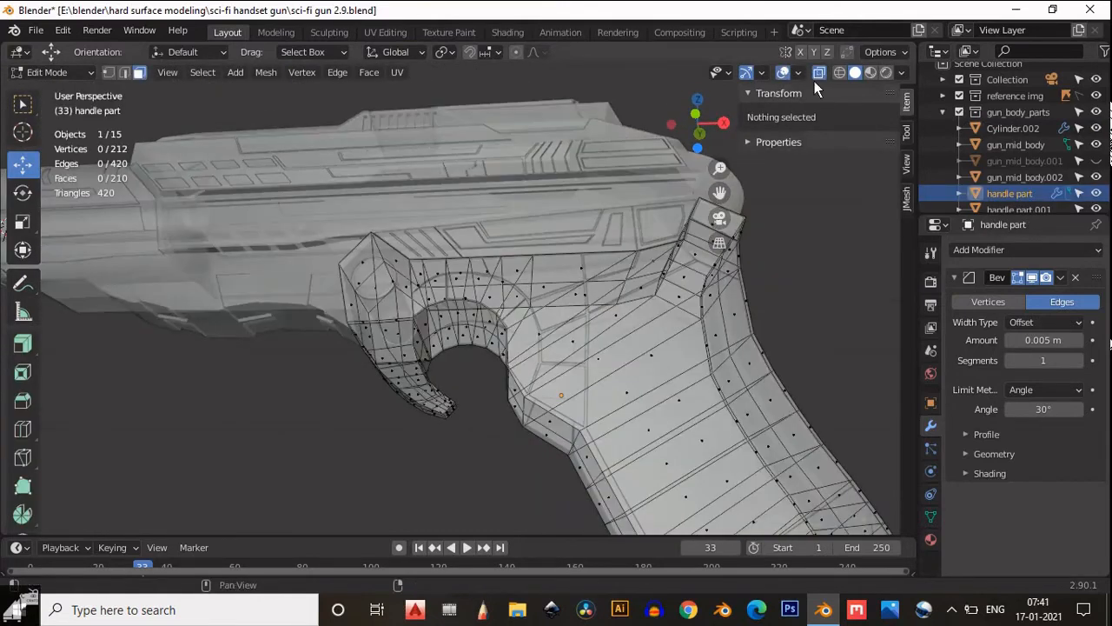
click(818, 73)
middle_drag(609, 226, 512, 314)
alt+click(513, 322)
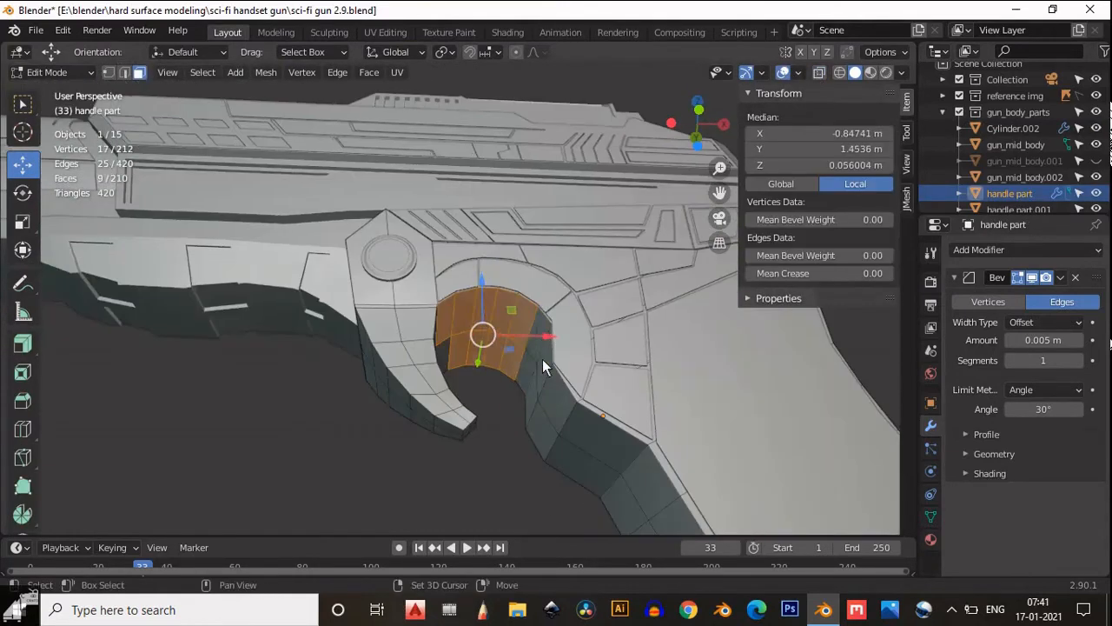
middle_drag(542, 359, 179, 376)
click(23, 342)
drag(475, 402, 577, 321)
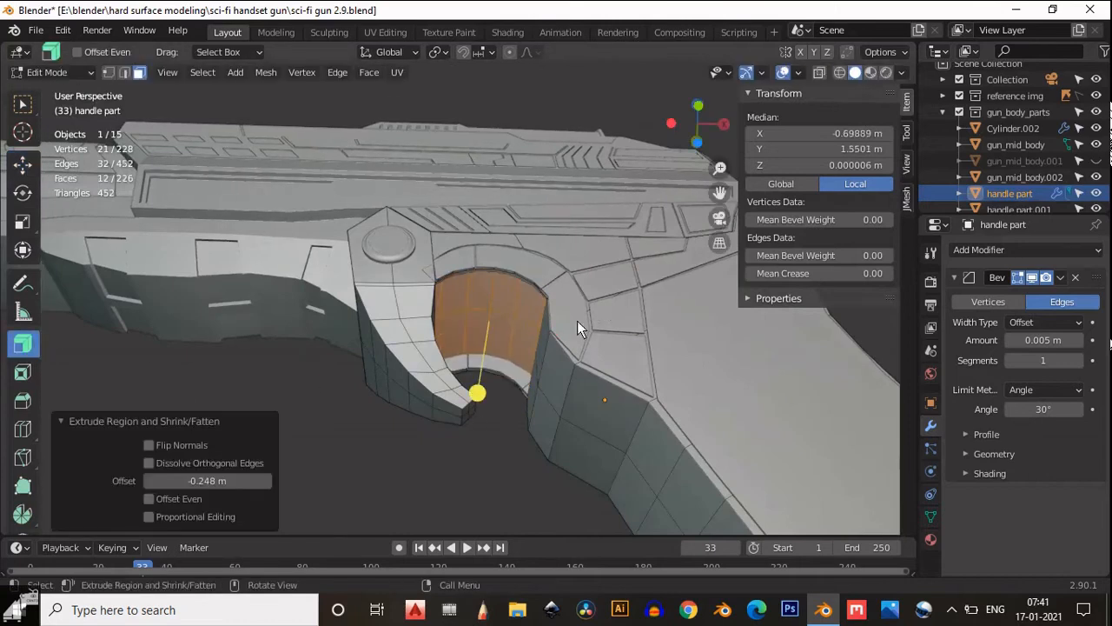
- Try scaling the trigger opening's inner faces to 0.650 along Y, and undo it
click(22, 221)
drag(491, 391, 507, 445)
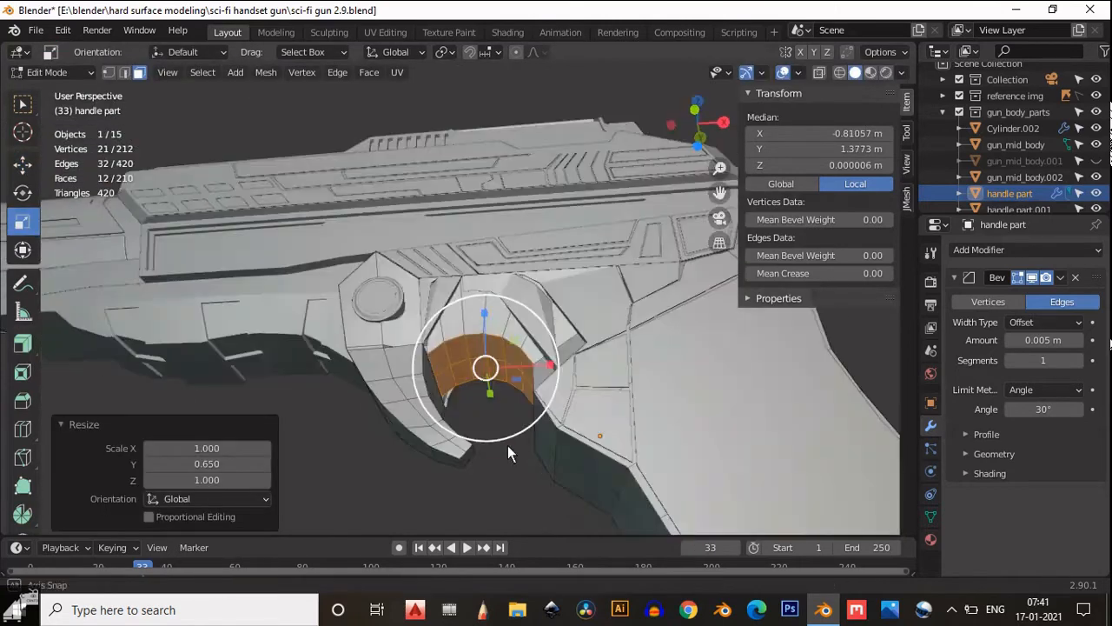
key(ctrl+z)
middle_drag(507, 445, 665, 392)
scroll(666, 392, up, 3)
- Try insetting and scaling the trigger opening's inner faces, undo it, and return to Object Mode
key(i)
click(660, 394)
drag(489, 390, 489, 382)
middle_drag(488, 382, 559, 368)
key(ctrl+z)
key(ctrl+z)
key(ctrl+z)
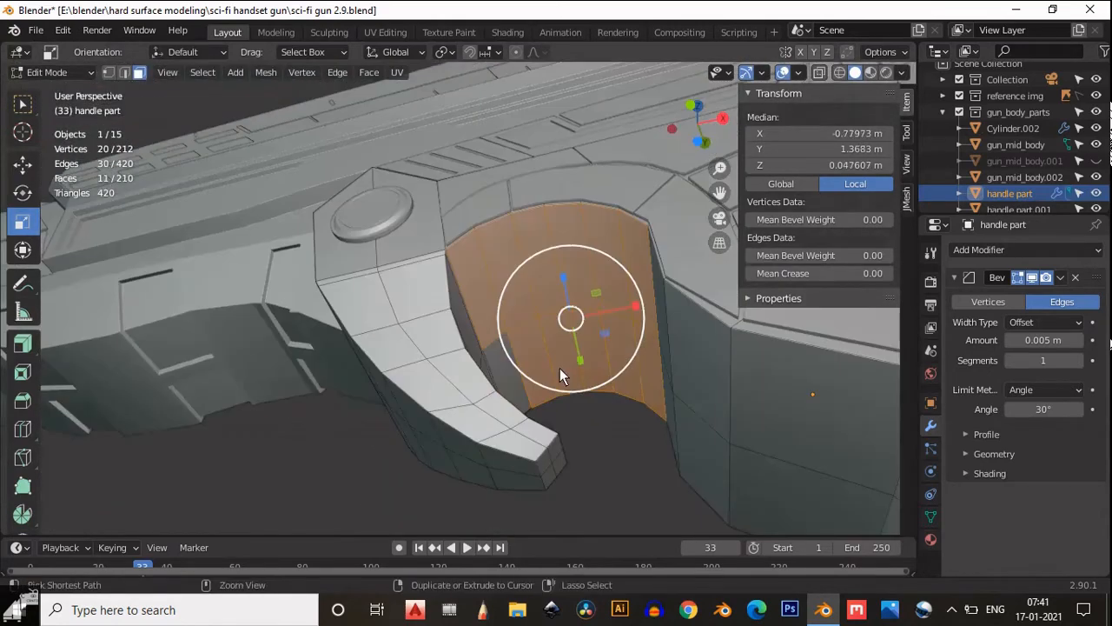
key(alt+a)
scroll(582, 373, down, 5)
key(Tab)
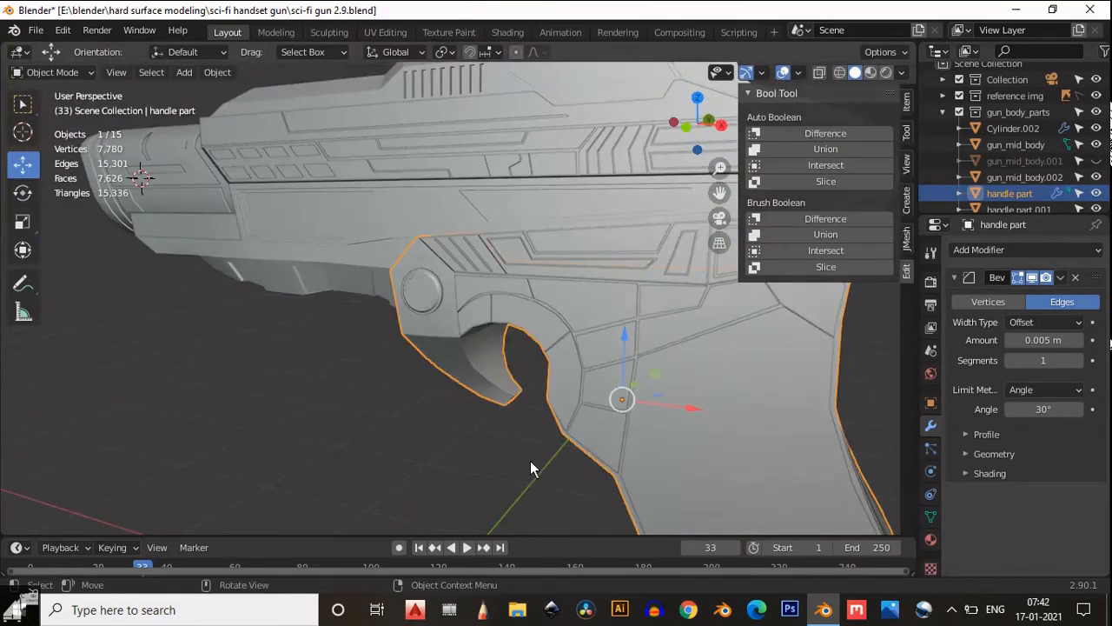
- Select the front faces of the trigger on the handle part in Edit Mode and inset them
middle_drag(530, 461, 558, 354)
scroll(560, 356, up, 4)
click(550, 341)
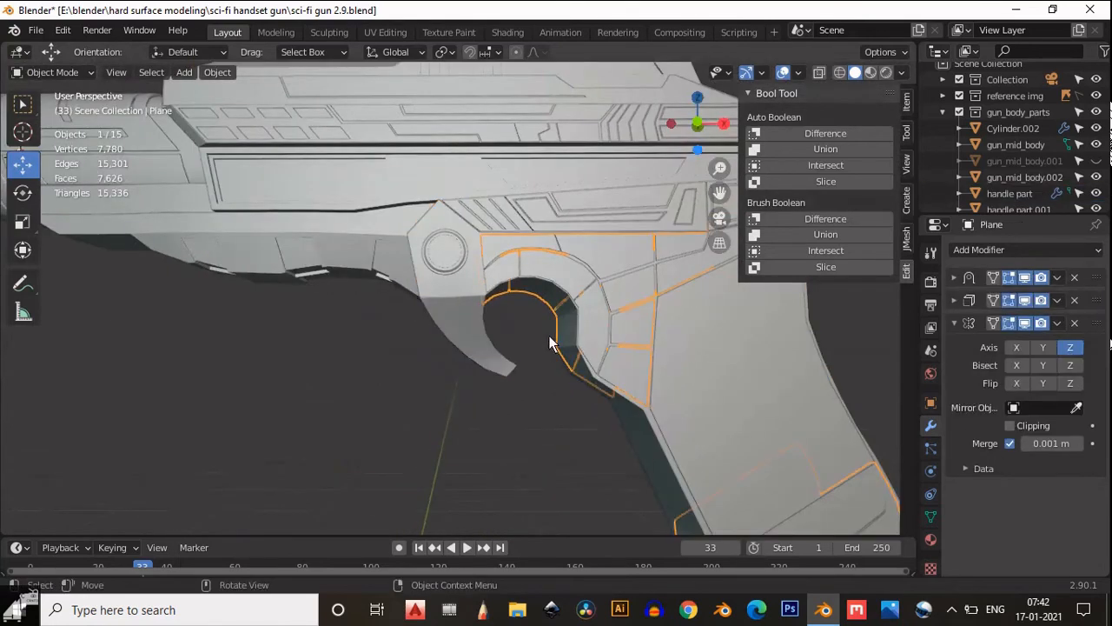
scroll(522, 344, down, 4)
click(408, 346)
key(Tab)
scroll(475, 371, up, 5)
drag(463, 337, 451, 405)
key(i)
click(605, 365)
- Extrude the inset trigger faces inward by -0.0575 m
middle_drag(605, 365, 508, 395)
scroll(572, 418, up, 4)
key(shift+space)
key(e)
drag(497, 397, 463, 359)
middle_drag(463, 360, 426, 355)
- Inset the recessed trigger panel by about 0.05 m and extrude it outward 0.1 m
key(i)
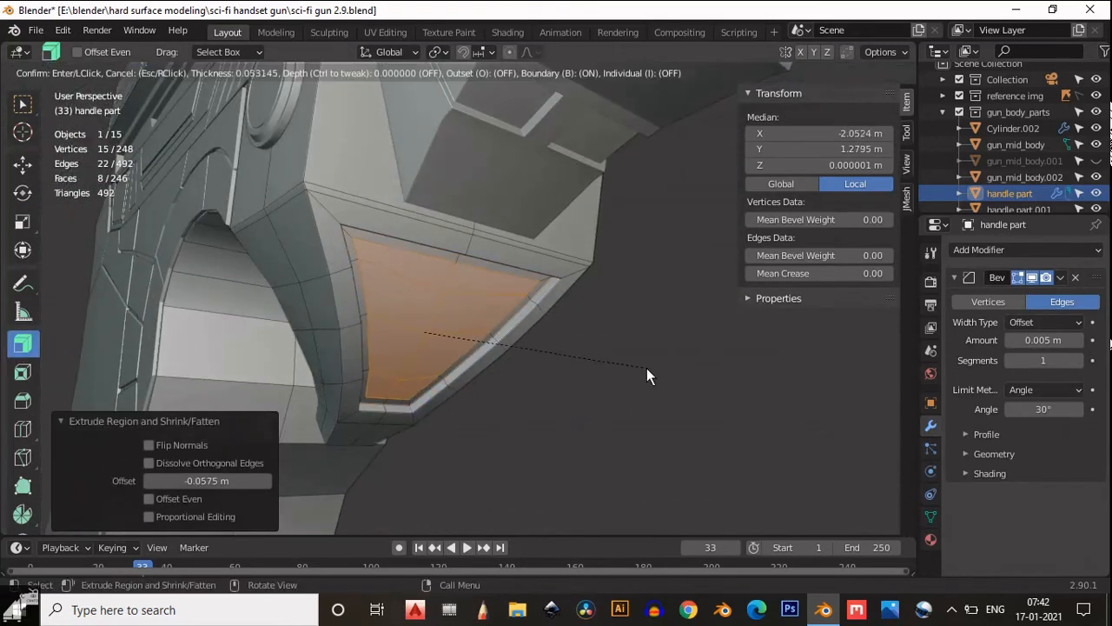
click(645, 369)
drag(466, 380, 462, 362)
middle_drag(463, 362, 522, 375)
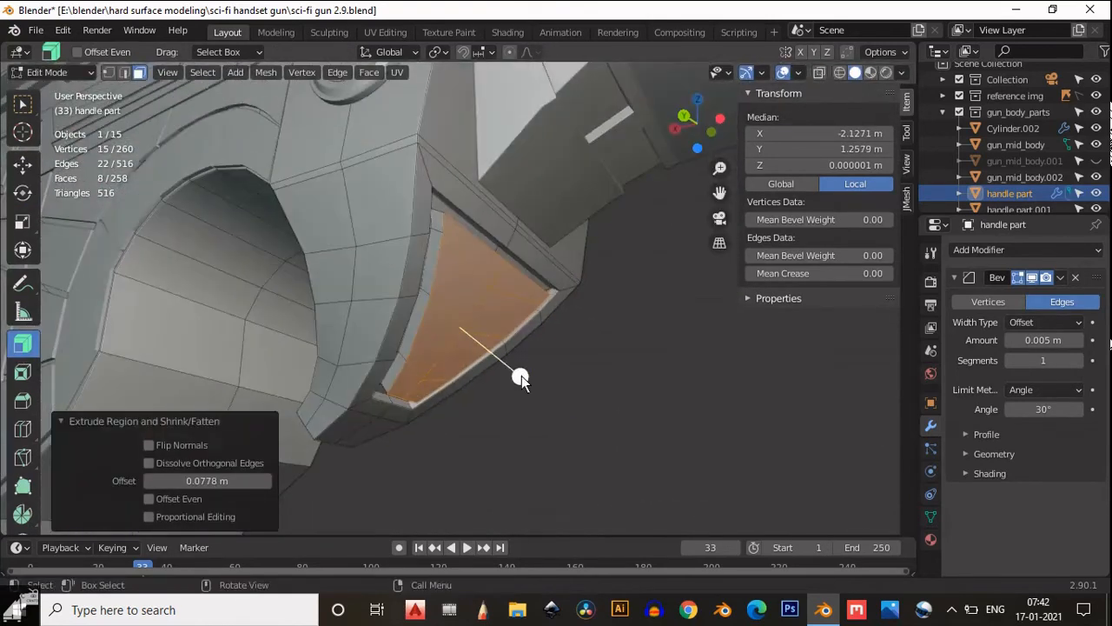
click(161, 479)
text(0.1)
key(Return)
- Try bevelling the edge loop around the raised trigger panel, and undo it
key(shift+space)
key(b)
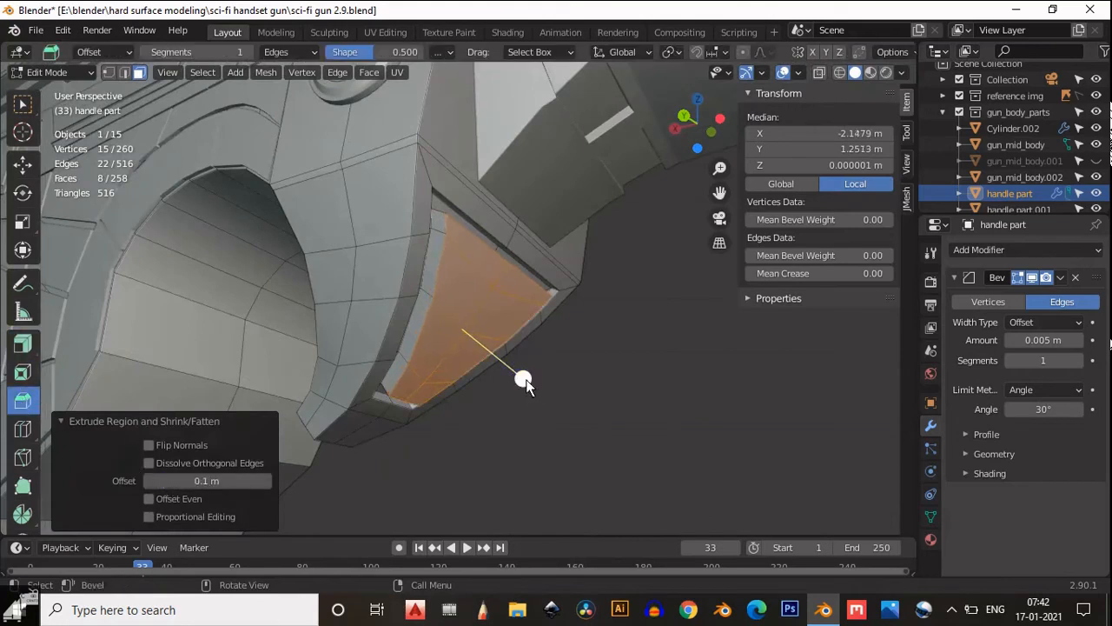
key(2)
alt+click(428, 343)
middle_drag(428, 343, 469, 321)
key(ctrl+b)
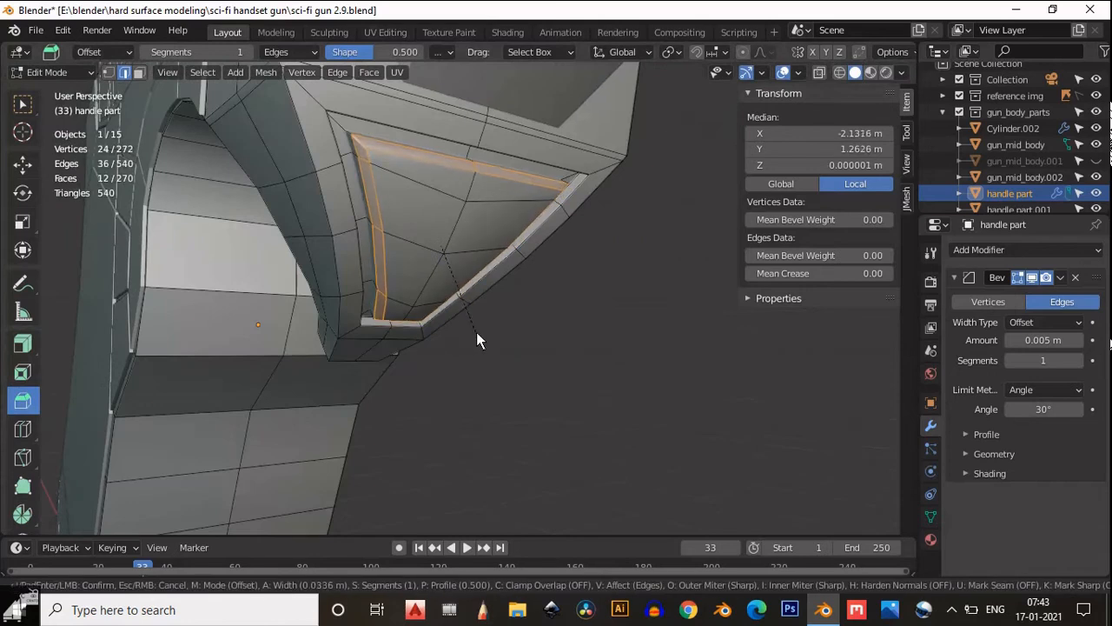
right_click(477, 333)
key(ctrl+z)
key(ctrl+z)
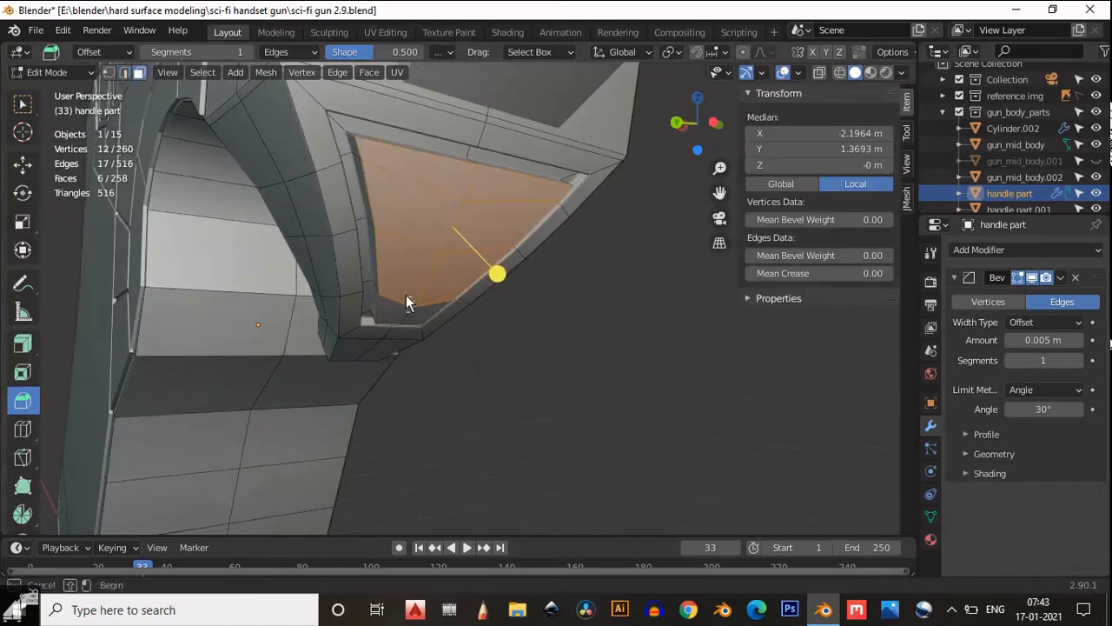
- Scale the raised trigger panel's faces to 0.882 and return to Object Mode
shift+drag(406, 295, 401, 292)
key(i)
right_click(700, 337)
key(s)
click(656, 327)
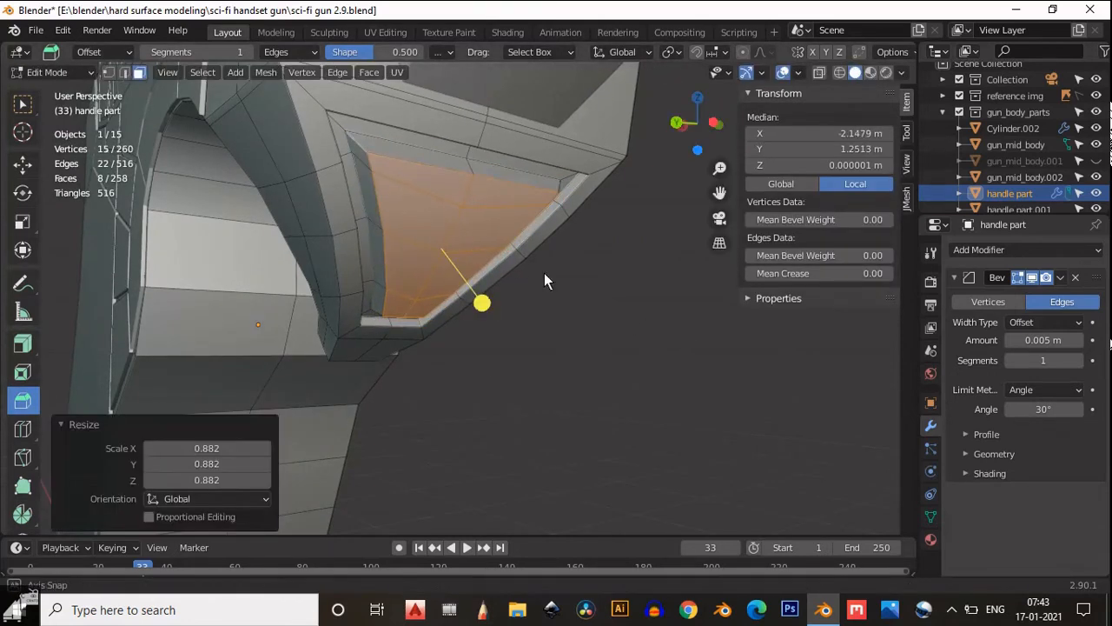
middle_drag(544, 273, 496, 364)
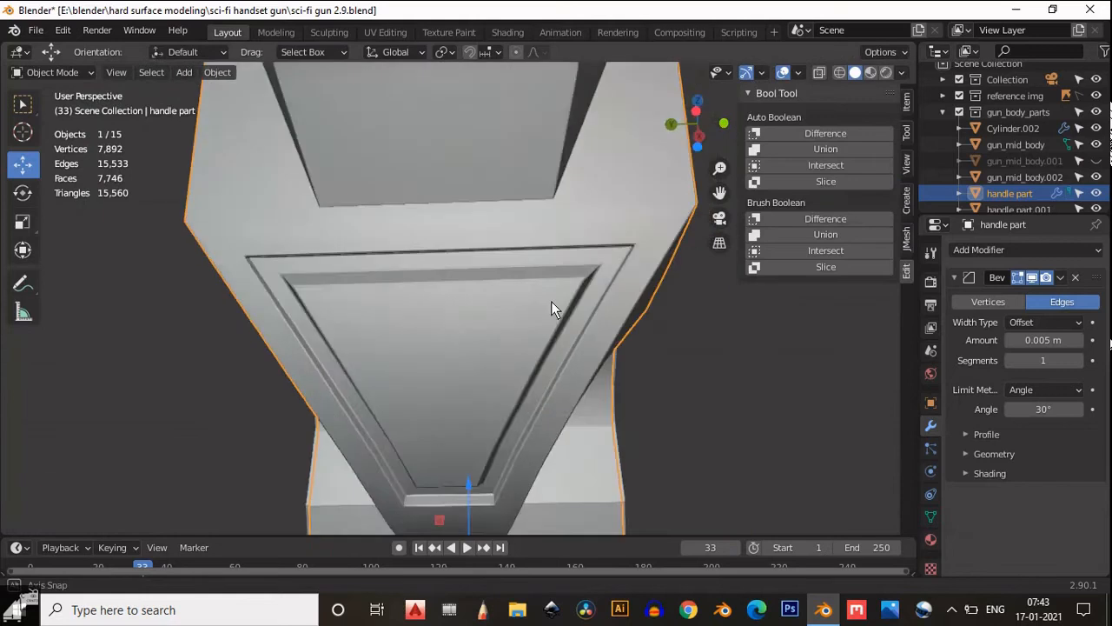
middle_drag(551, 301, 591, 385)
scroll(590, 385, down, 4)
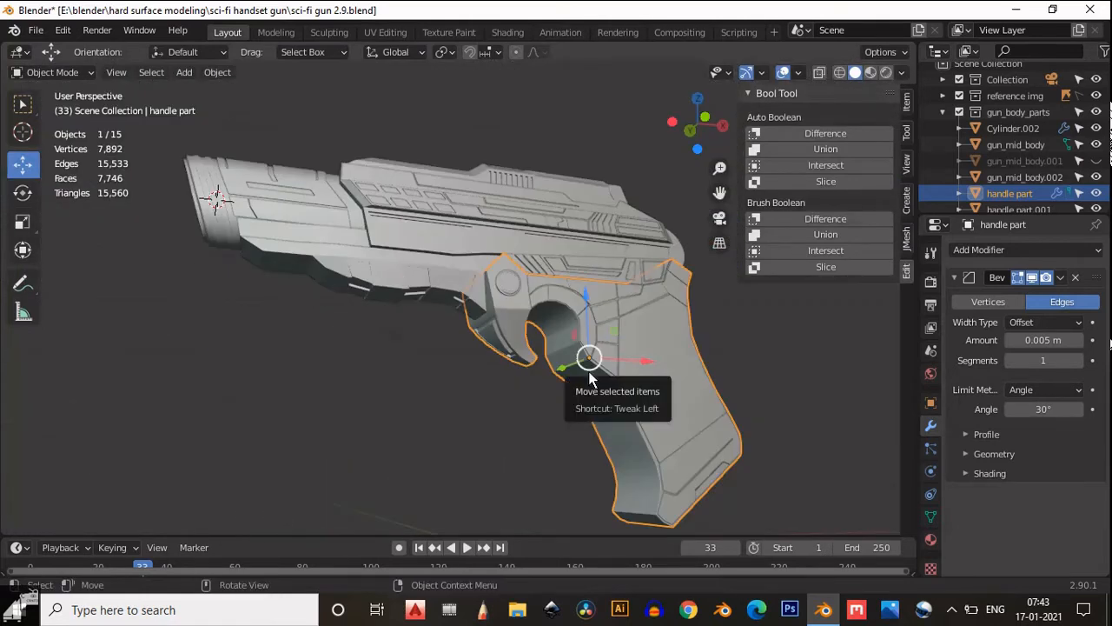
- Duplicate the faces along the front of the grip and separate the copy into its own object
mouse_move(590, 379)
middle_down()
mouse_move(667, 308)
mouse_move(565, 405)
mouse_move(579, 312)
mouse_move(644, 409)
mouse_move(591, 382)
middle_up()
key(Tab)
click(579, 312)
ctrl+shift+click(641, 396)
ctrl+shift+click(570, 294)
middle_drag(555, 425, 541, 396)
ctrl+shift+click(546, 419)
key(shift+d)
right_click(540, 396)
key(p)
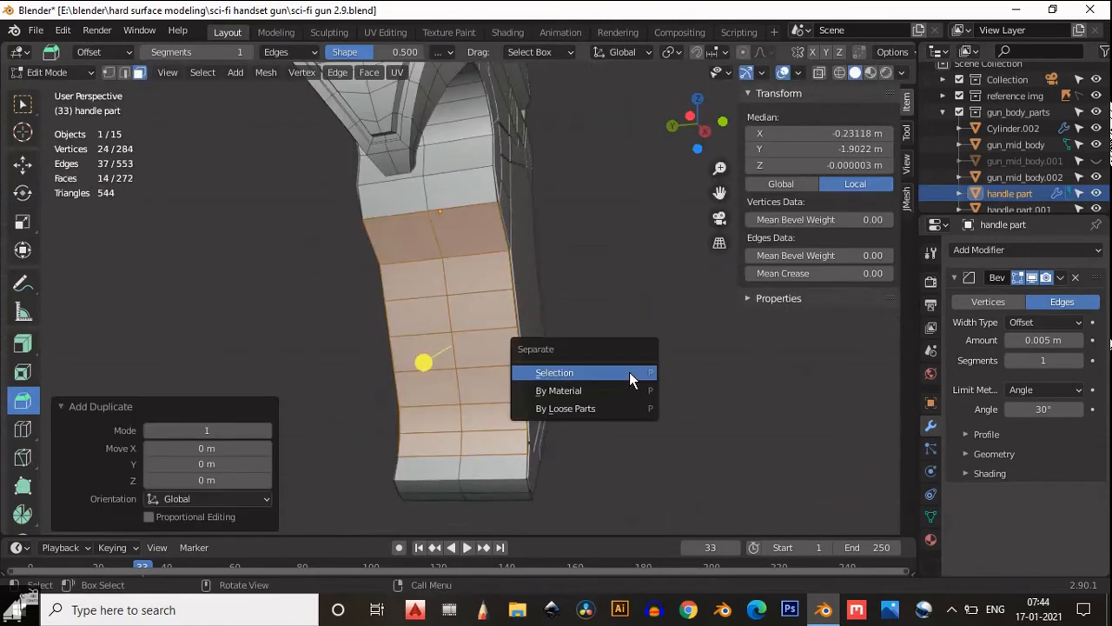
click(631, 376)
- Narrow the separated grip strip along Y and add a Solidify modifier with a thickness of -0.045 m
key(Tab)
click(433, 318)
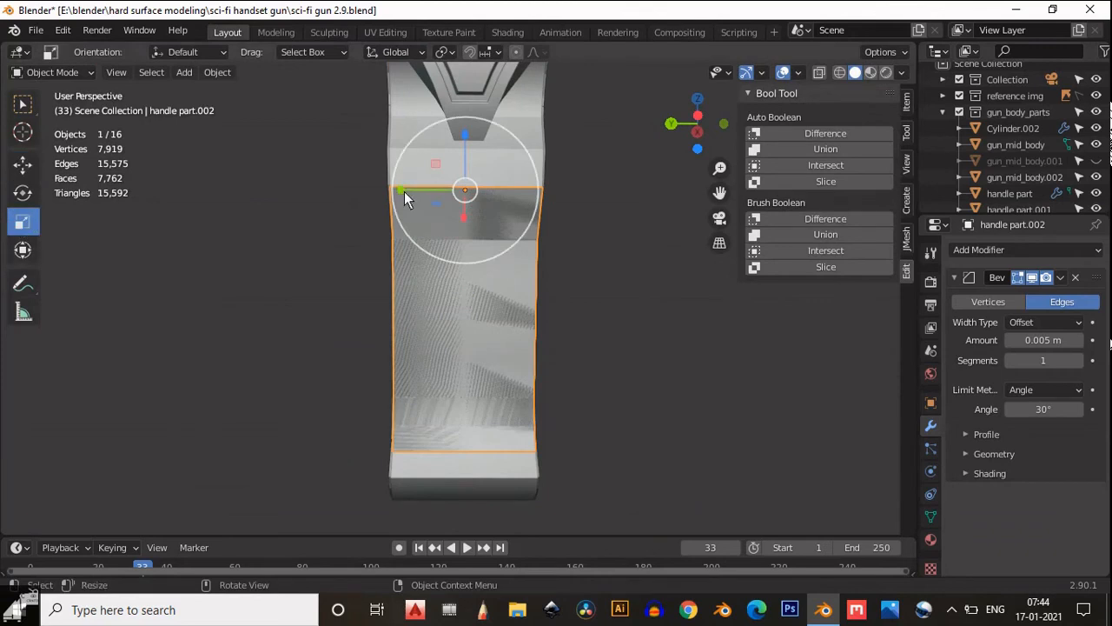
click(409, 190)
click(954, 277)
click(1026, 249)
click(803, 427)
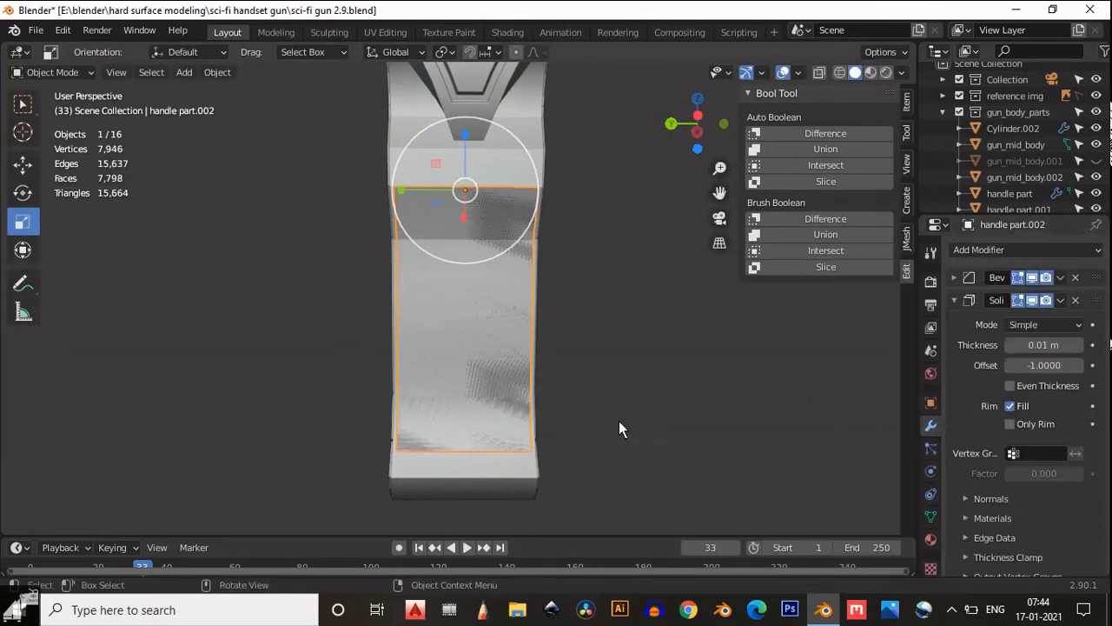
drag(1031, 351, 1006, 351)
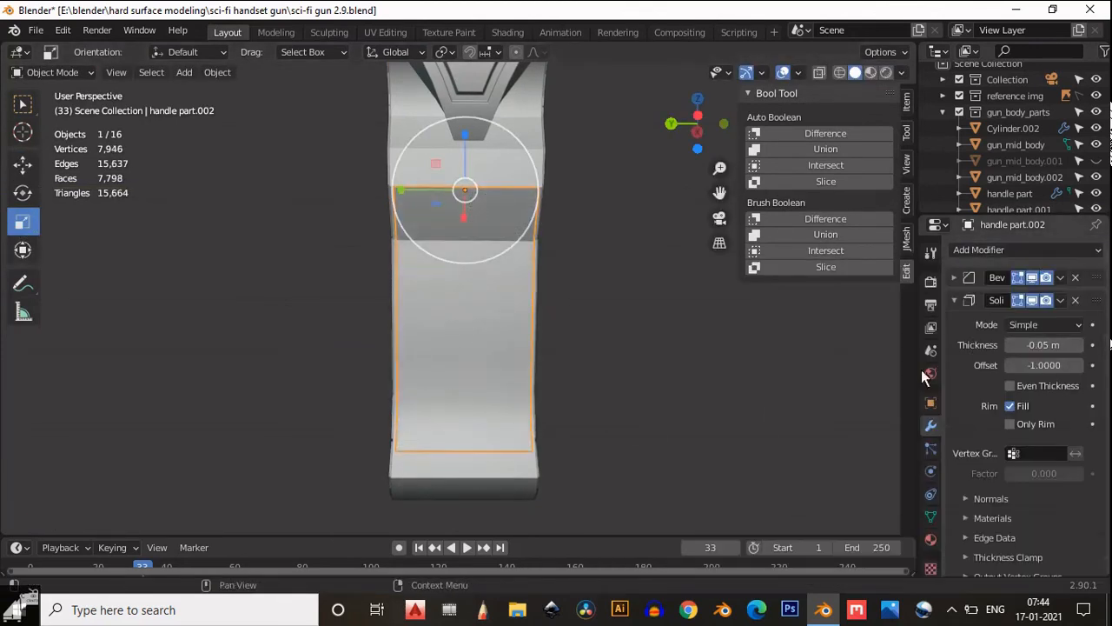
scroll(660, 374, up, 4)
middle_drag(661, 374, 518, 382)
scroll(489, 381, down, 4)
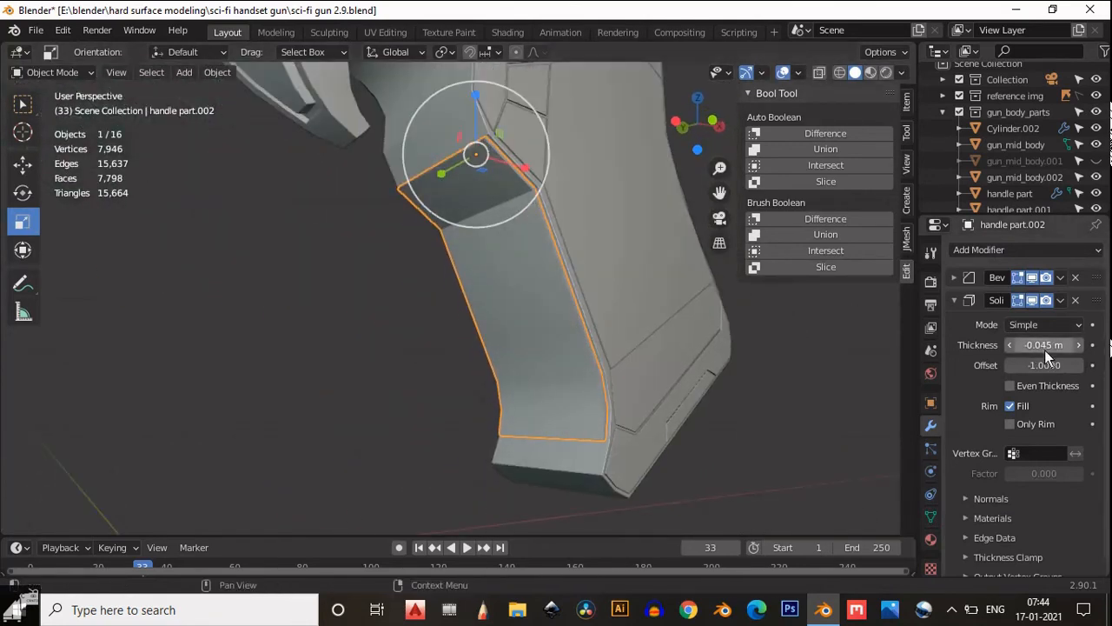
- Delete the separated grip strip
middle_drag(527, 283, 348, 355)
key(x)
click(537, 357)
- Duplicate the faces along the front of the grip, from the finger opening down, and separate the copy into its own object
click(500, 360)
key(Tab)
drag(480, 234, 388, 441)
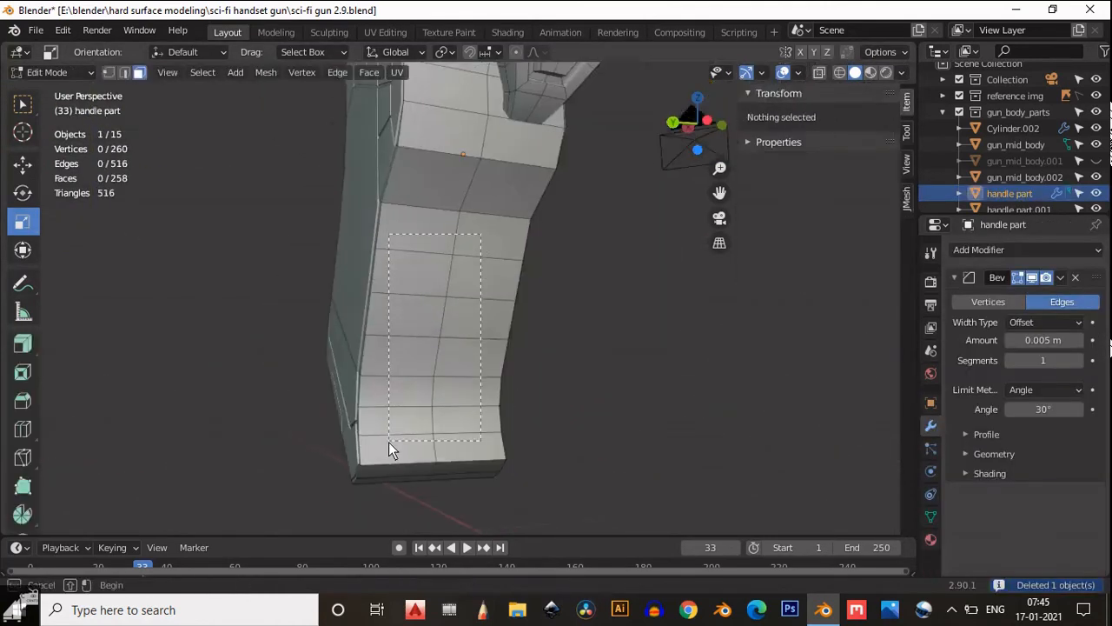
shift+middle_drag(501, 187, 500, 228)
shift+drag(508, 174, 478, 183)
middle_drag(483, 182, 527, 195)
shift+drag(500, 126, 470, 148)
scroll(480, 258, down, 4)
middle_drag(480, 258, 438, 299)
scroll(552, 268, up, 4)
key(shift+d)
right_click(491, 262)
key(p)
click(565, 289)
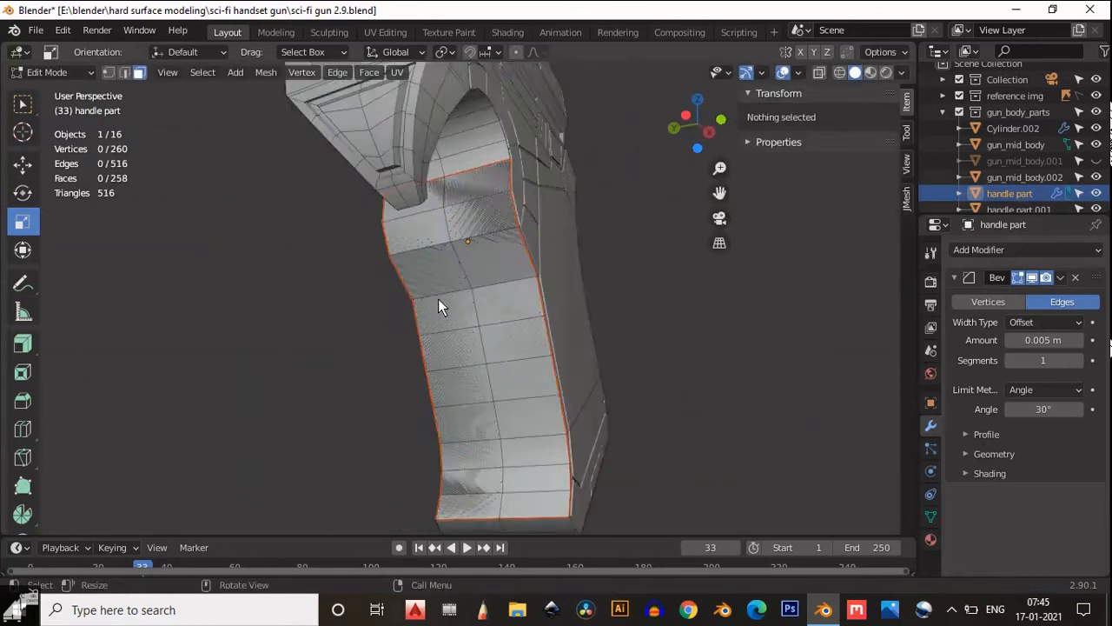
- Return to Object Mode and scale the separated grip strip slightly narrower along Y
key(Tab)
click(489, 258)
key(g)
key(Escape)
middle_drag(580, 310, 469, 260)
key(s)
key(y)
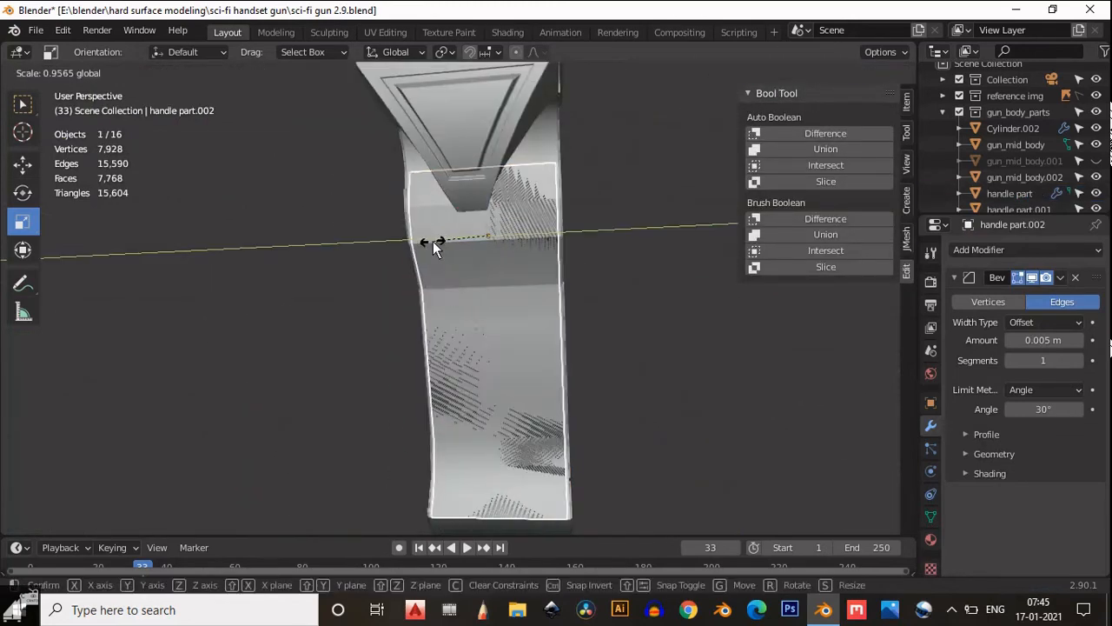
click(458, 300)
- Slide the strip's bottom edges slightly upward, away from the base of the grip
scroll(458, 300, up, 3)
shift+middle_drag(458, 299, 537, 309)
key(2)
key(ctrl+z)
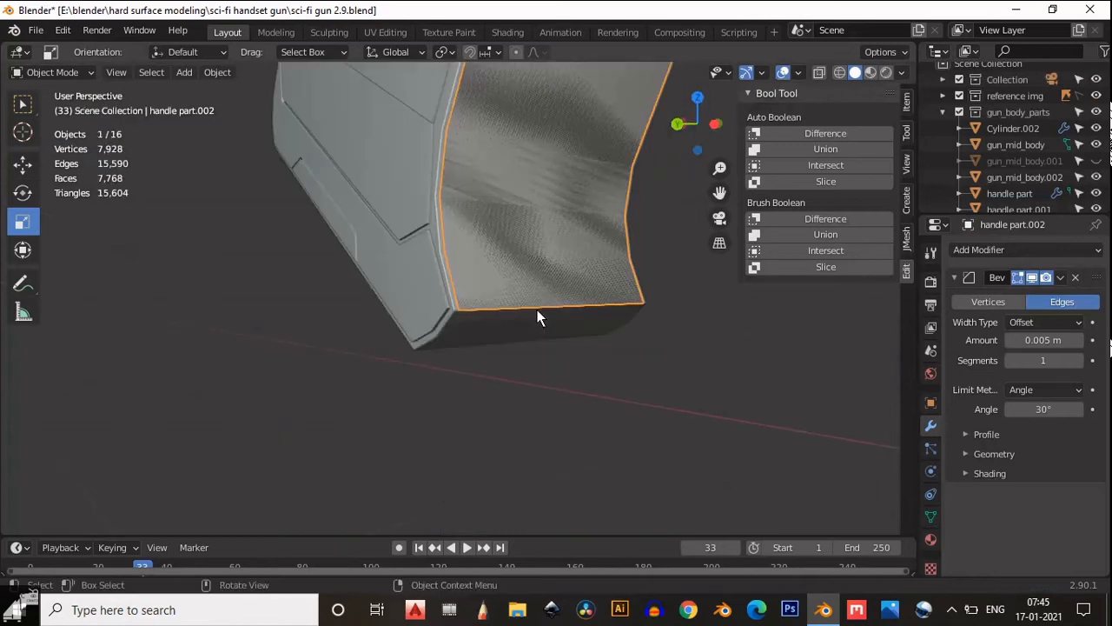
key(Tab)
key(2)
alt+click(588, 311)
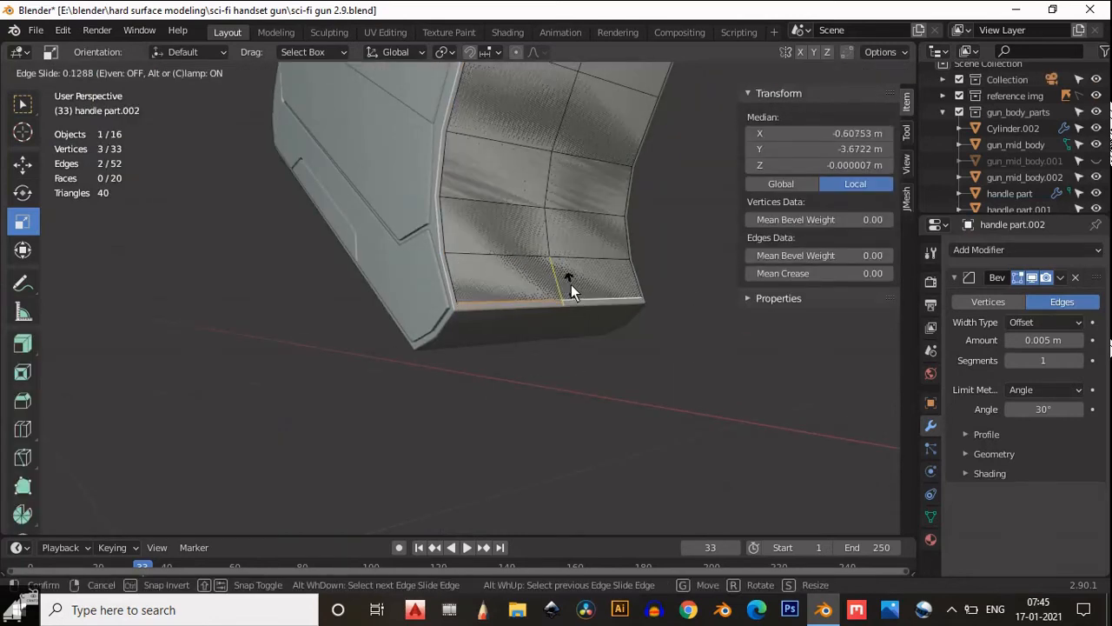
click(571, 284)
- Slide the strip's top edges slightly down from the finger opening, with an edge slide factor of about 0.062
middle_drag(571, 284, 562, 238)
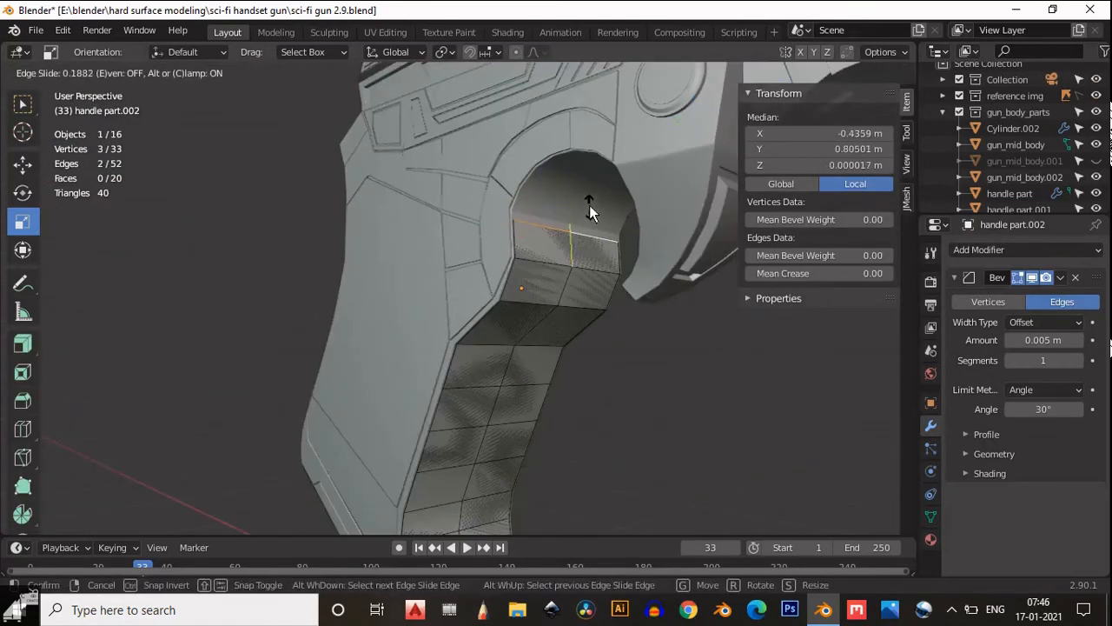
click(575, 252)
scroll(575, 253, up, 4)
click(626, 234)
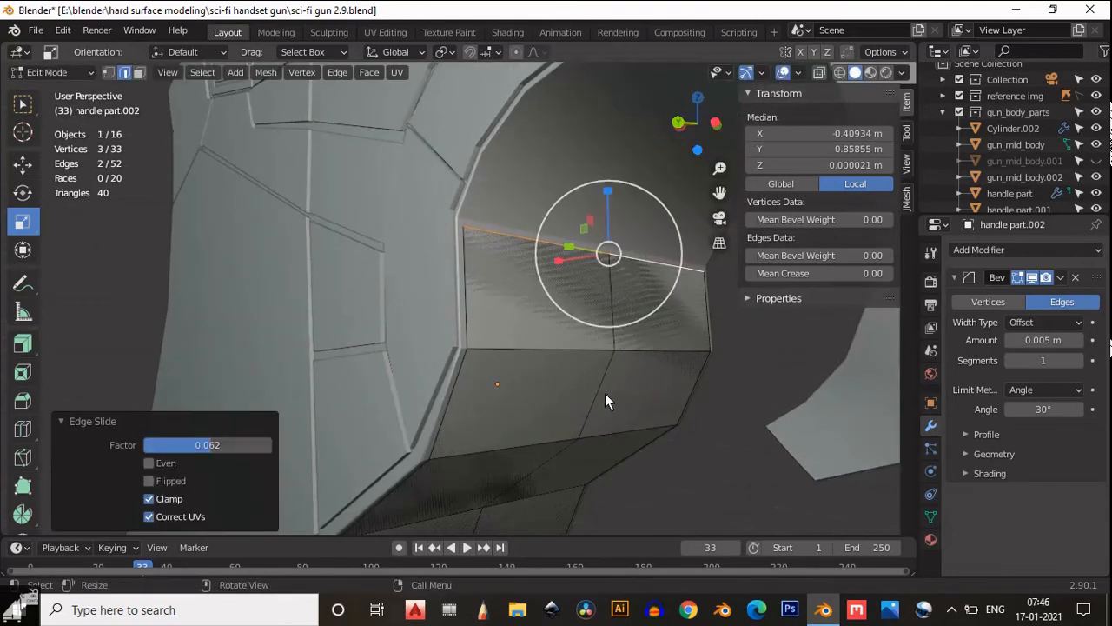
- Add a Solidify modifier with a thickness of -0.028 m to the strip and place it above the Bevel modifier
middle_drag(604, 393, 660, 382)
key(Tab)
click(990, 250)
click(774, 499)
scroll(746, 391, down, 5)
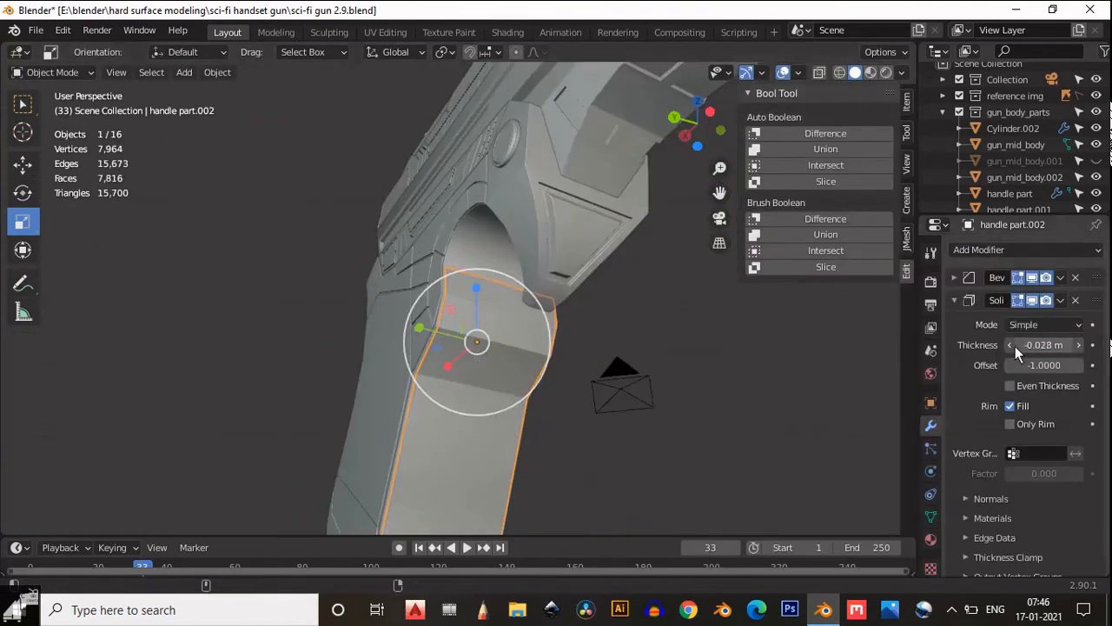
key(Return)
click(1093, 301)
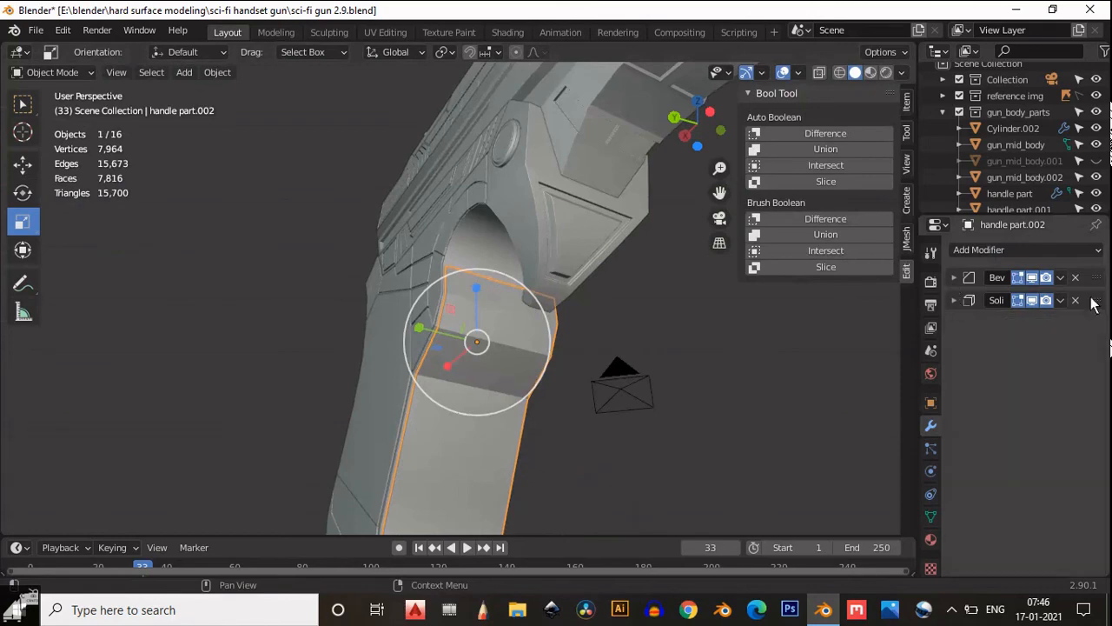
- Try adding two lengthwise loop cuts to one half of the strip and sliding its lower edges, and undo them
middle_drag(684, 408, 516, 295)
key(Tab)
key(ctrl+r)
click(442, 313)
key(ctrl+r)
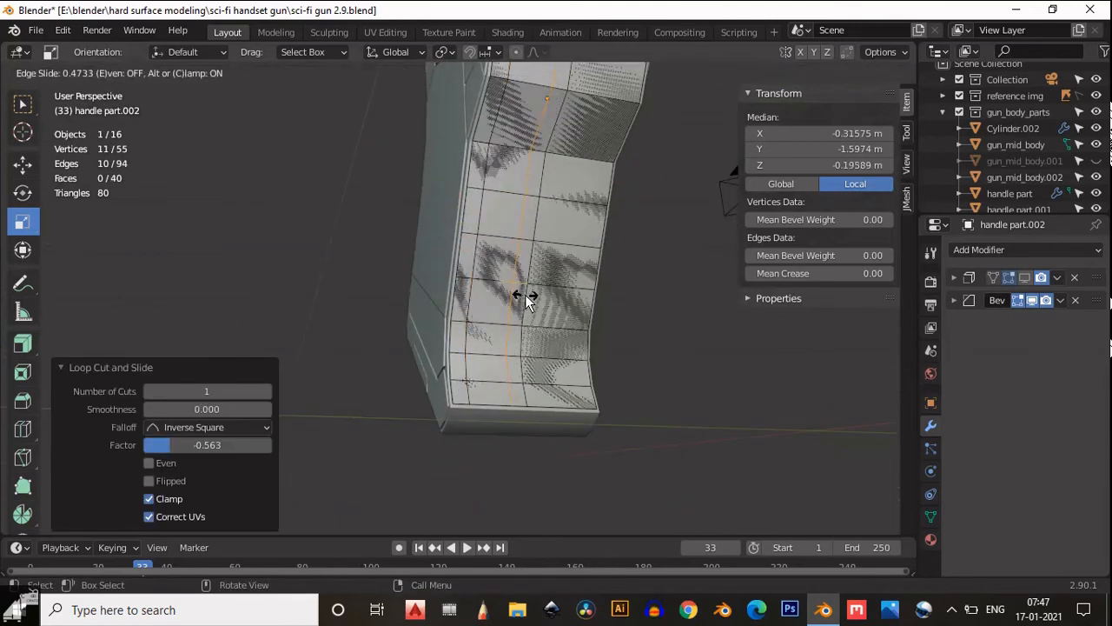
click(524, 296)
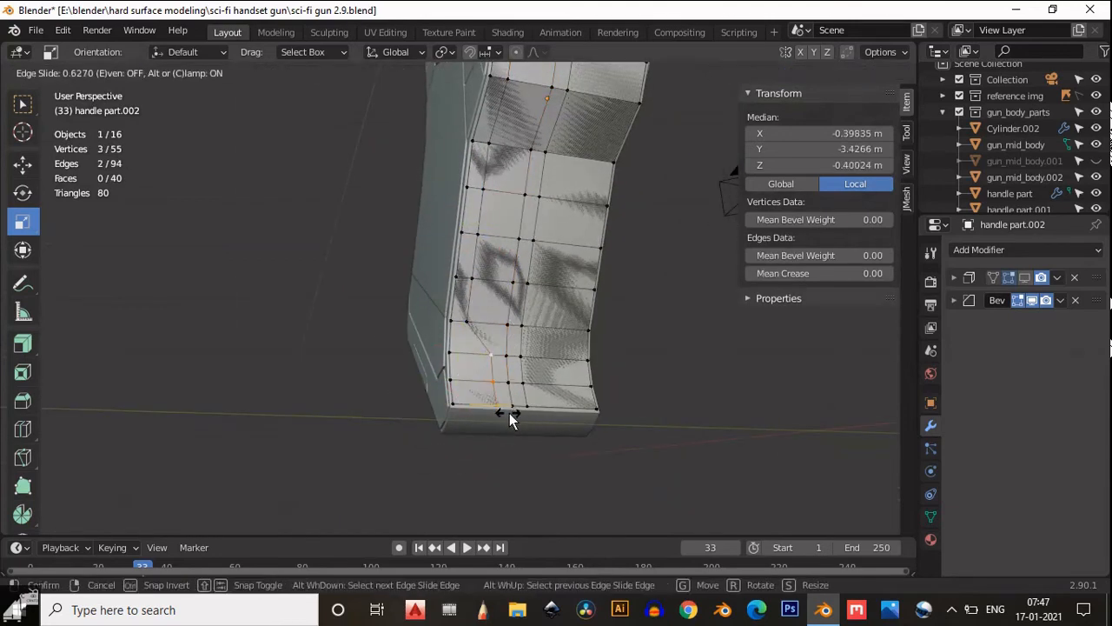
click(509, 412)
key(ctrl+z)
key(ctrl+z)
- Select one half's column of faces on the strip, from the angled face near the top down to the bottom
middle_drag(523, 411, 547, 304)
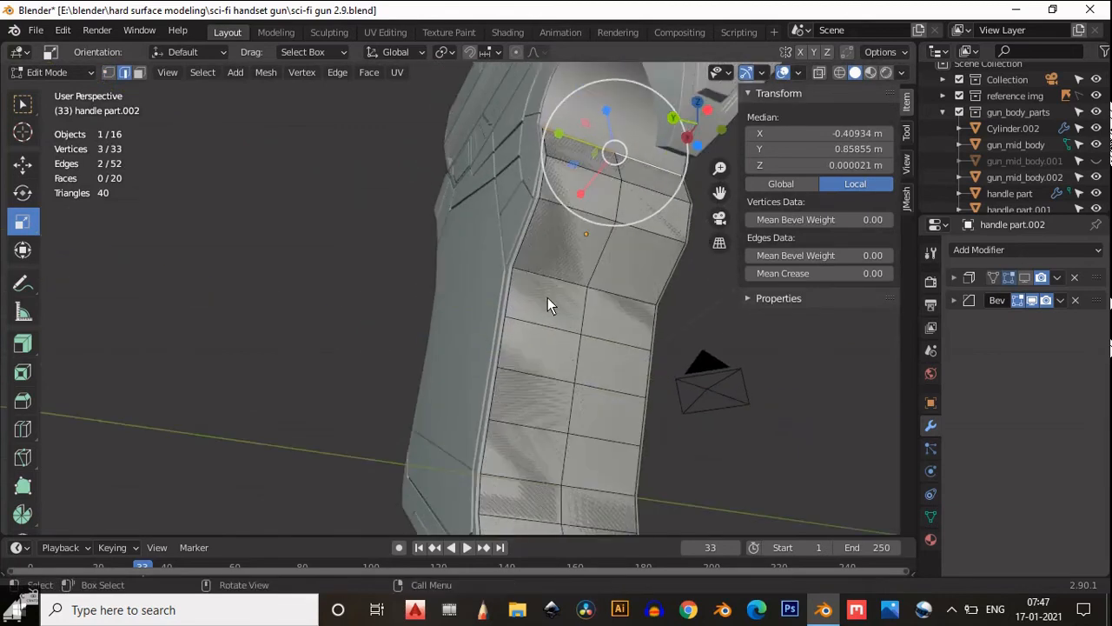
key(3)
click(565, 242)
middle_drag(564, 242, 631, 398)
key(i)
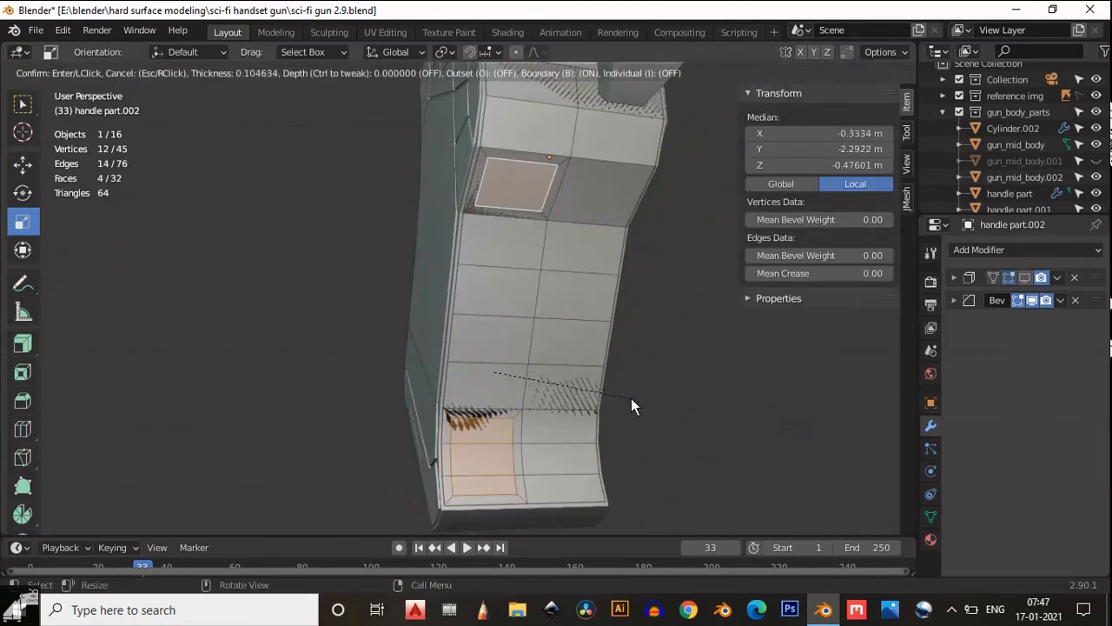
key(Escape)
middle_drag(551, 192, 538, 213)
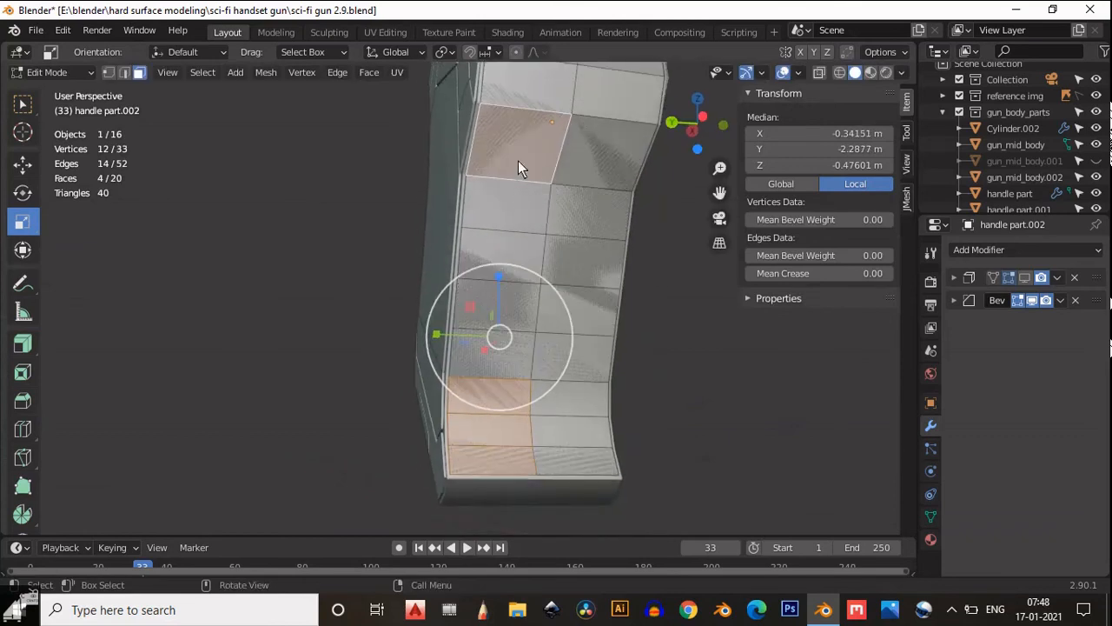
ctrl+click(499, 399)
- Try a double inset on the selected column of faces and undo it
key(i)
click(653, 405)
key(i)
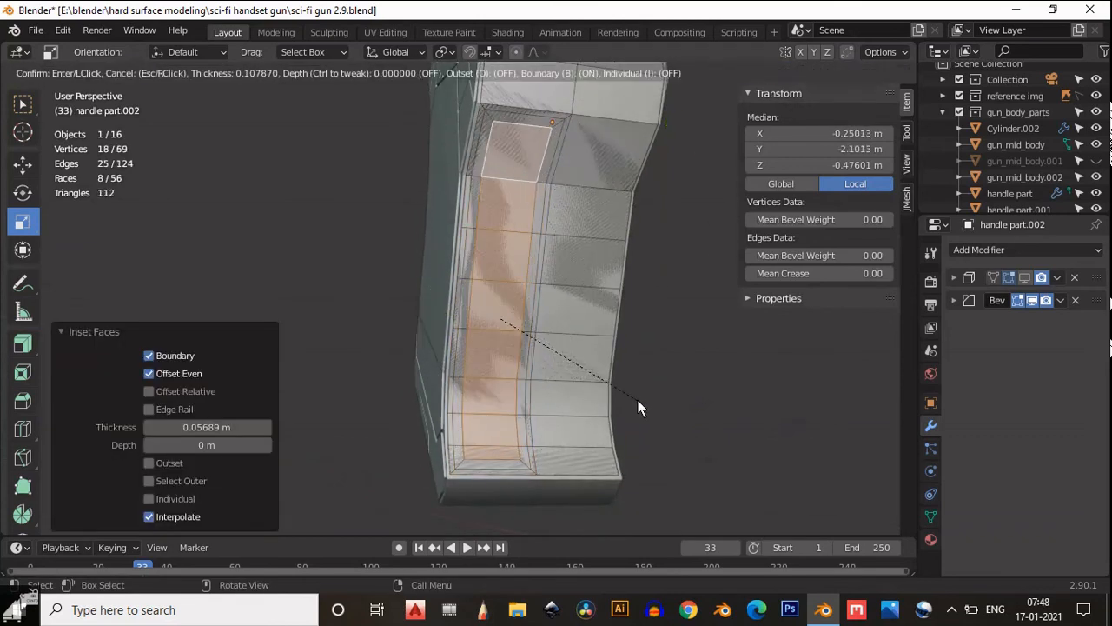
key(Escape)
key(ctrl+z)
key(ctrl+z)
- Inset the column of faces twice and delete the thin ring between the insets to form a groove outline
key(i)
key(Escape)
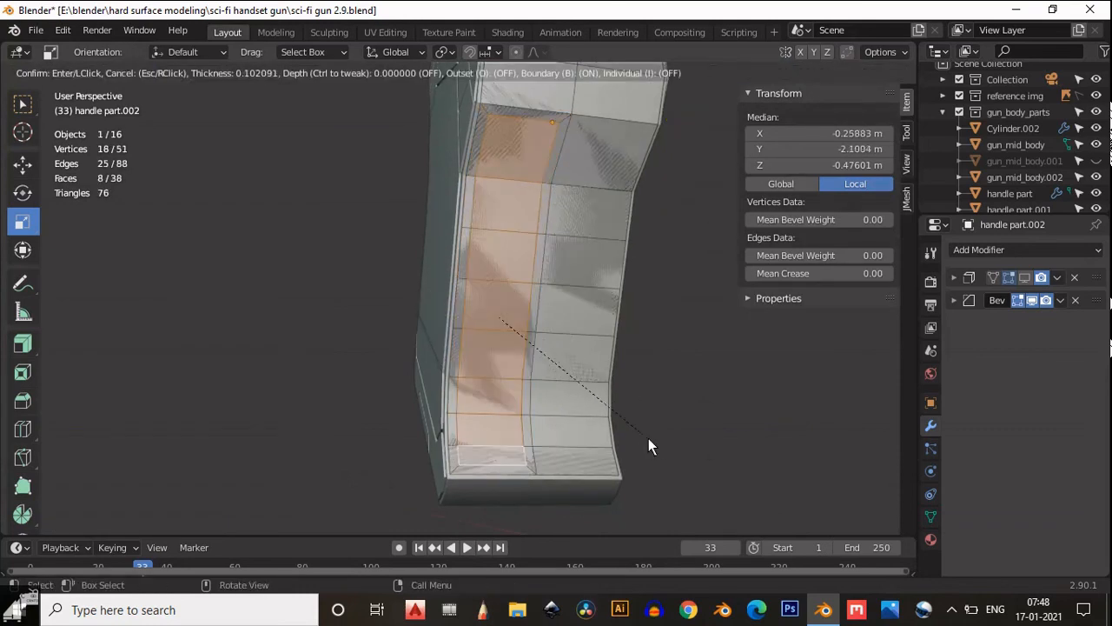
click(644, 438)
key(alt+a)
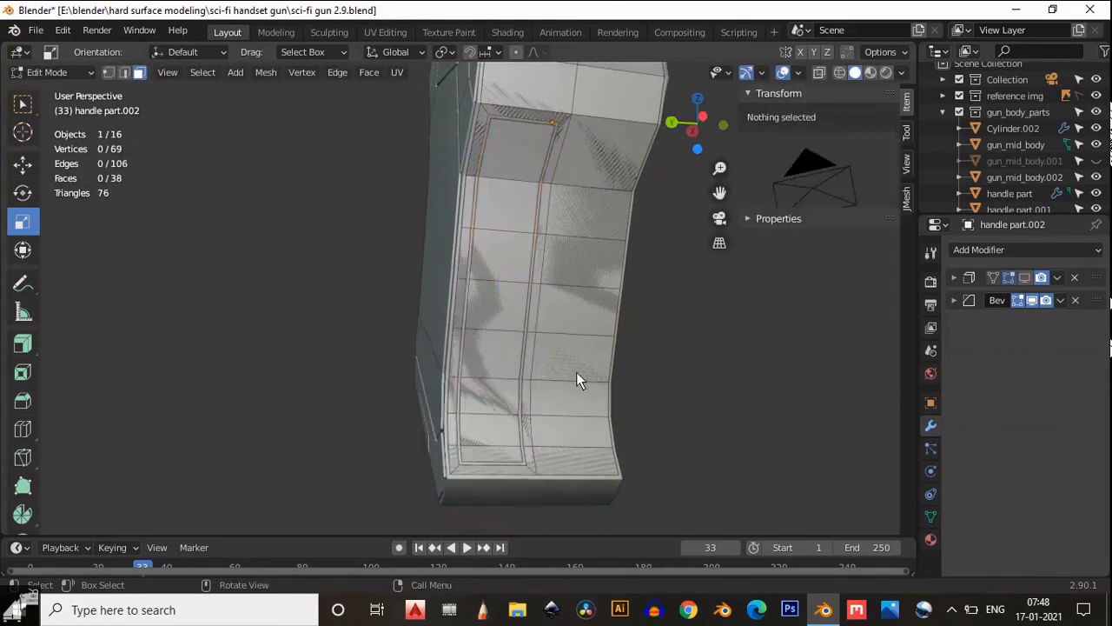
key(Tab)
middle_drag(741, 340, 532, 274)
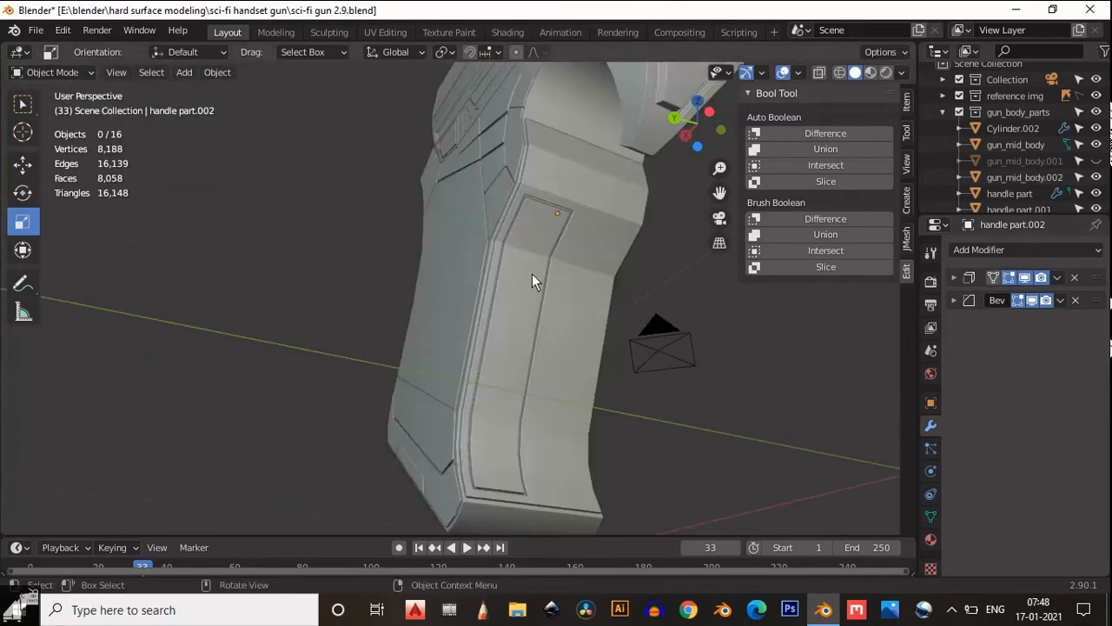
- Select the two faces directly above the grooved column and inset them together by about 0.09 m
key(Tab)
middle_drag(590, 239, 650, 258)
click(647, 252)
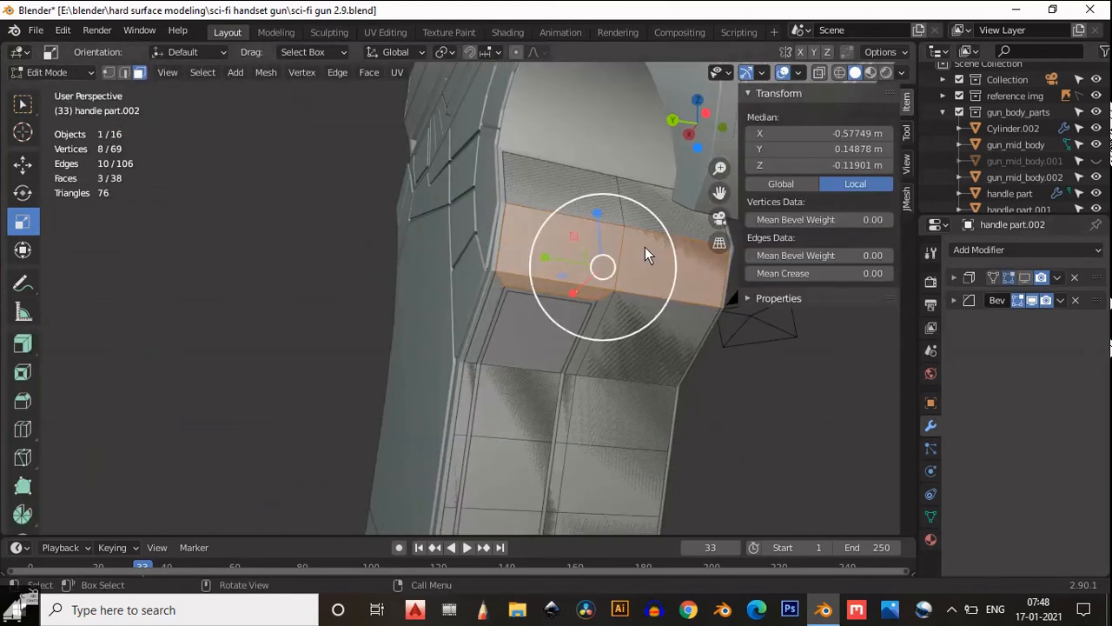
click(644, 246)
key(w)
click(569, 258)
shift+click(683, 284)
middle_drag(773, 318, 749, 323)
key(i)
click(736, 318)
key(i)
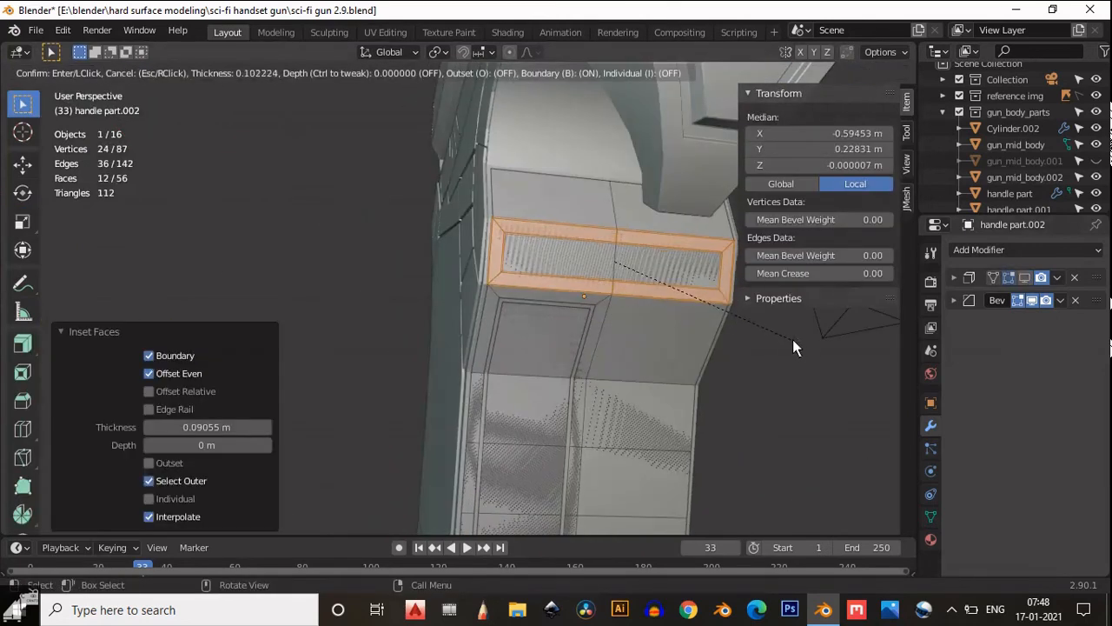
click(806, 343)
key(ctrl+z)
- Inset the two inner faces of the upper panel again and delete the thin ring of faces between the insets
click(651, 278)
shift+click(584, 265)
key(i)
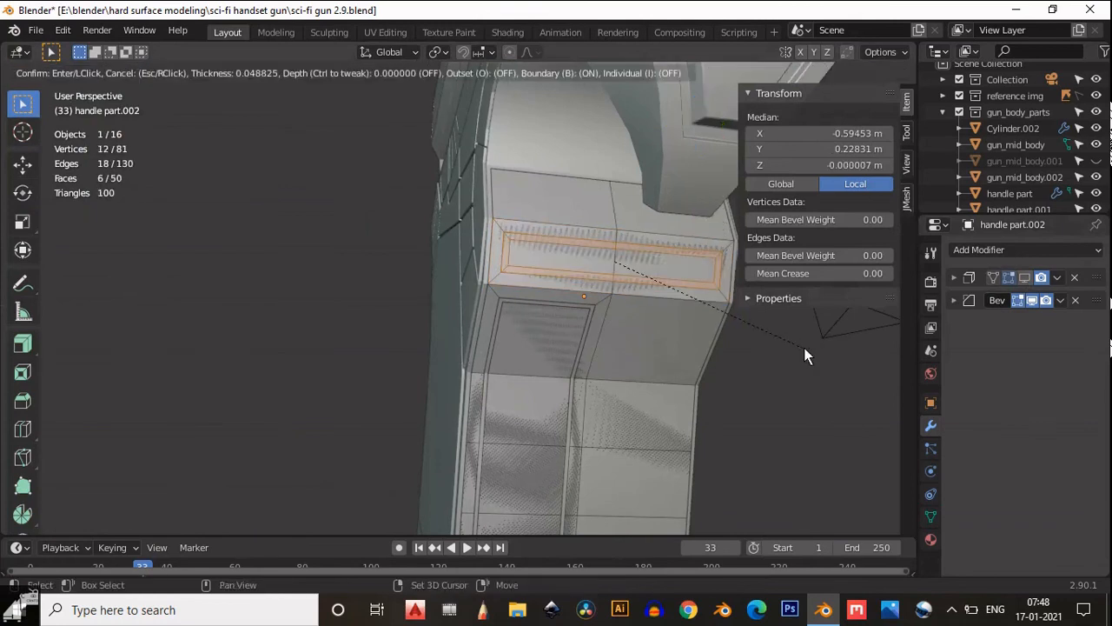
click(820, 355)
key(x)
click(693, 334)
- Return to Object Mode, reselect the grip strip and turn on its Solidify modifier's viewport display
key(Tab)
click(813, 338)
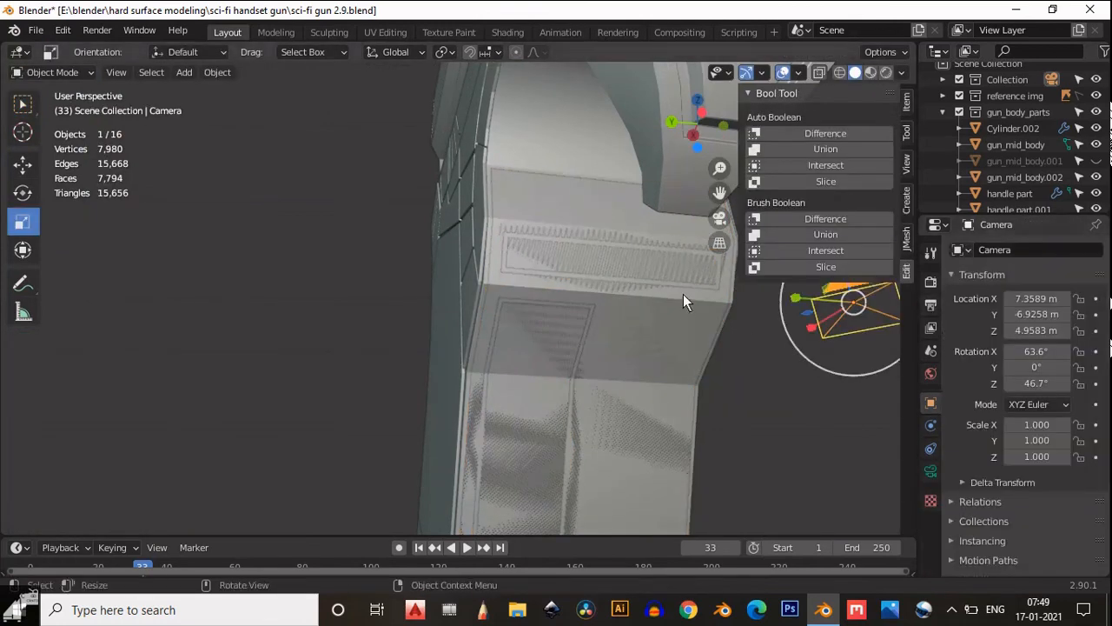
click(683, 294)
click(1025, 277)
middle_drag(875, 404, 560, 400)
- Symmetrize the whole strip mesh from -Z to +Z, return to Object Mode and deselect the strip
key(Tab)
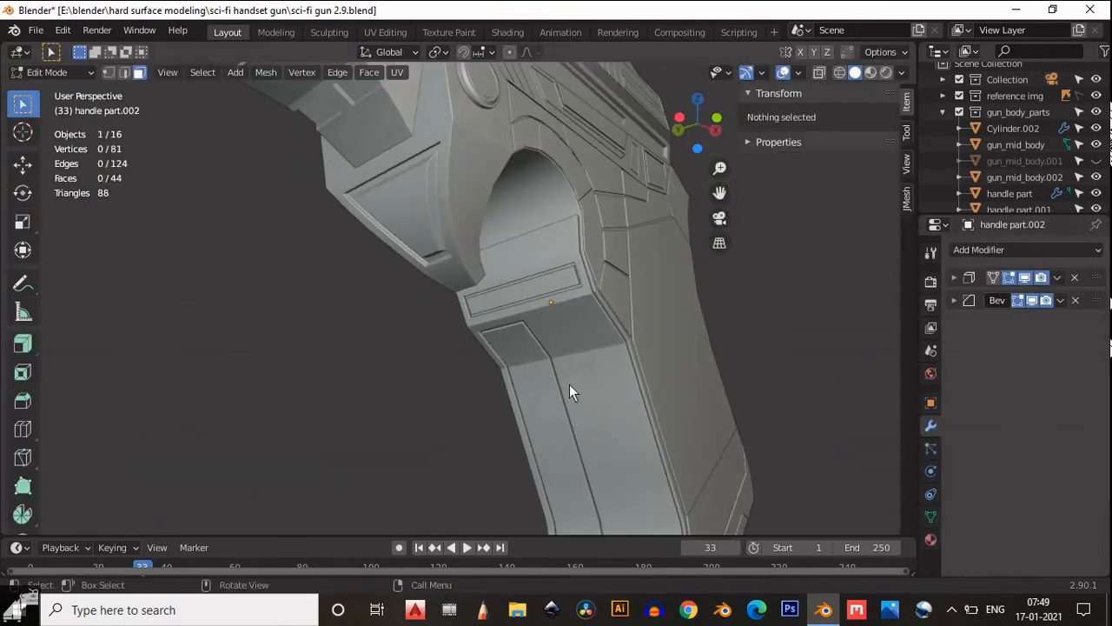
key(a)
click(266, 72)
click(306, 298)
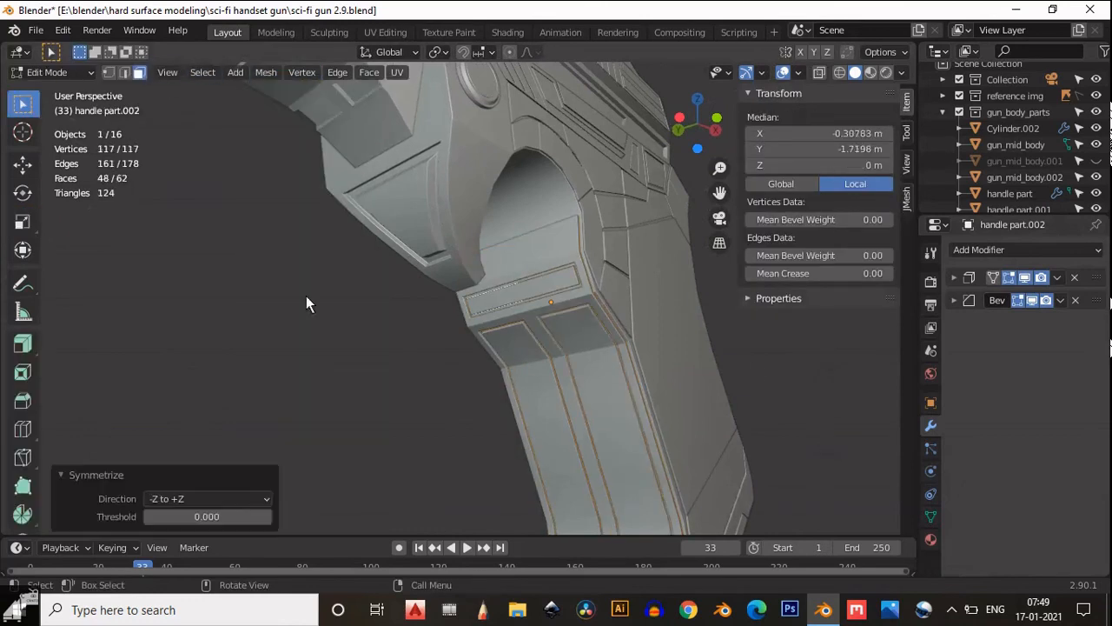
key(Tab)
scroll(669, 352, down, 5)
middle_drag(606, 379, 399, 463)
click(392, 474)
scroll(392, 473, up, 4)
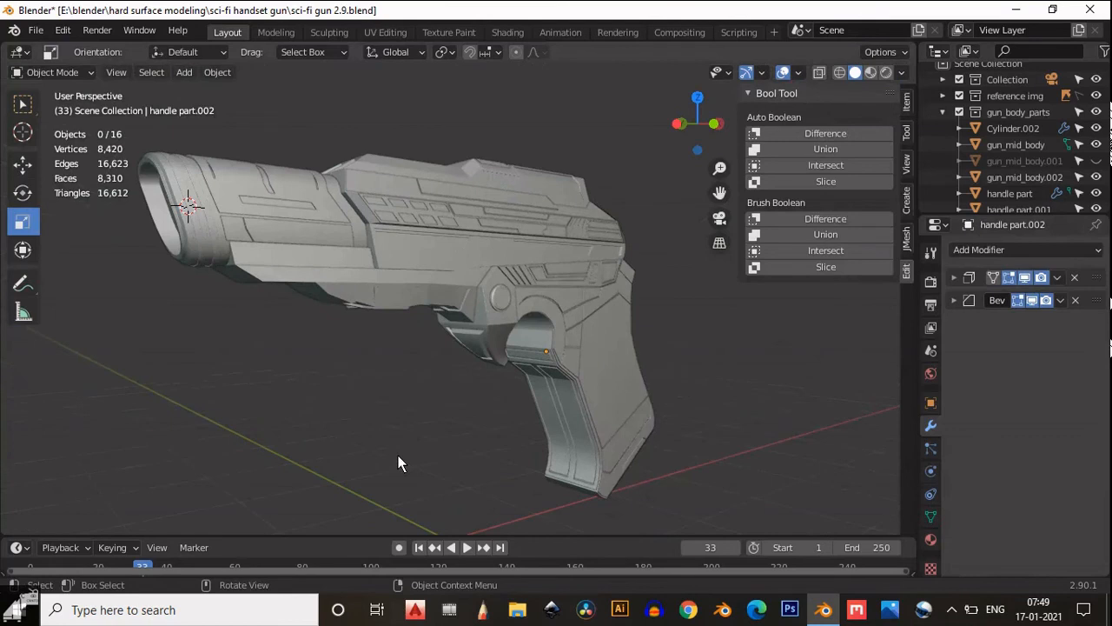